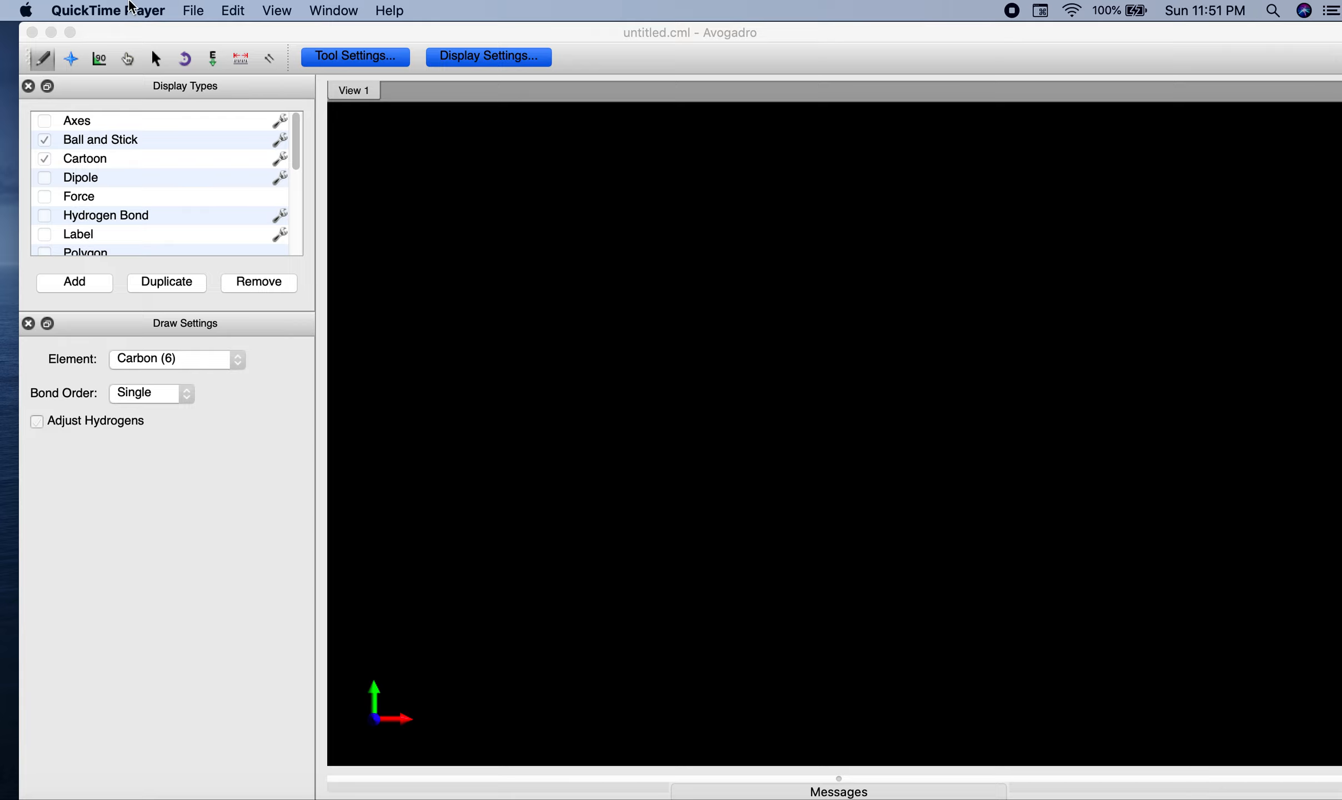
{"action": "left_click", "coordinate": [193, 10]}
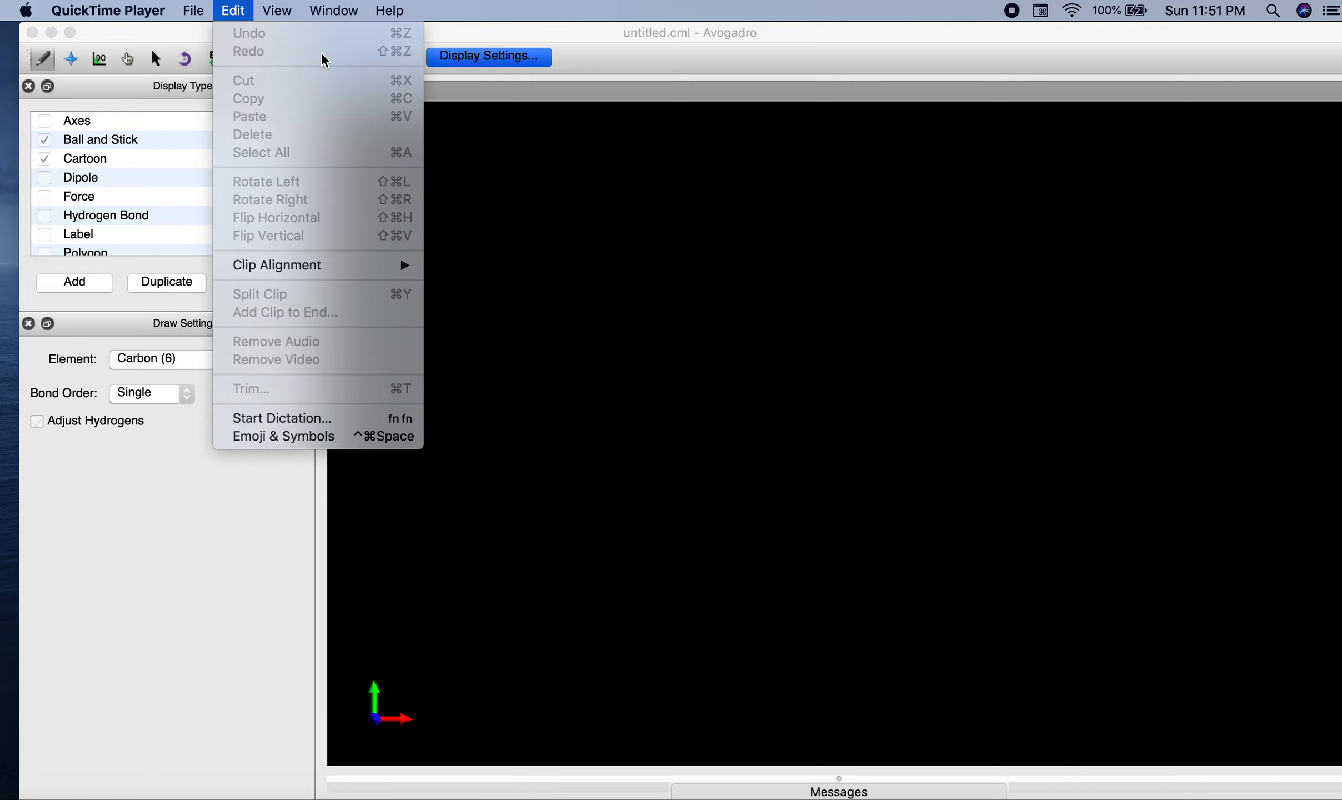
{"action": "left_click", "coordinate": [574, 172]}
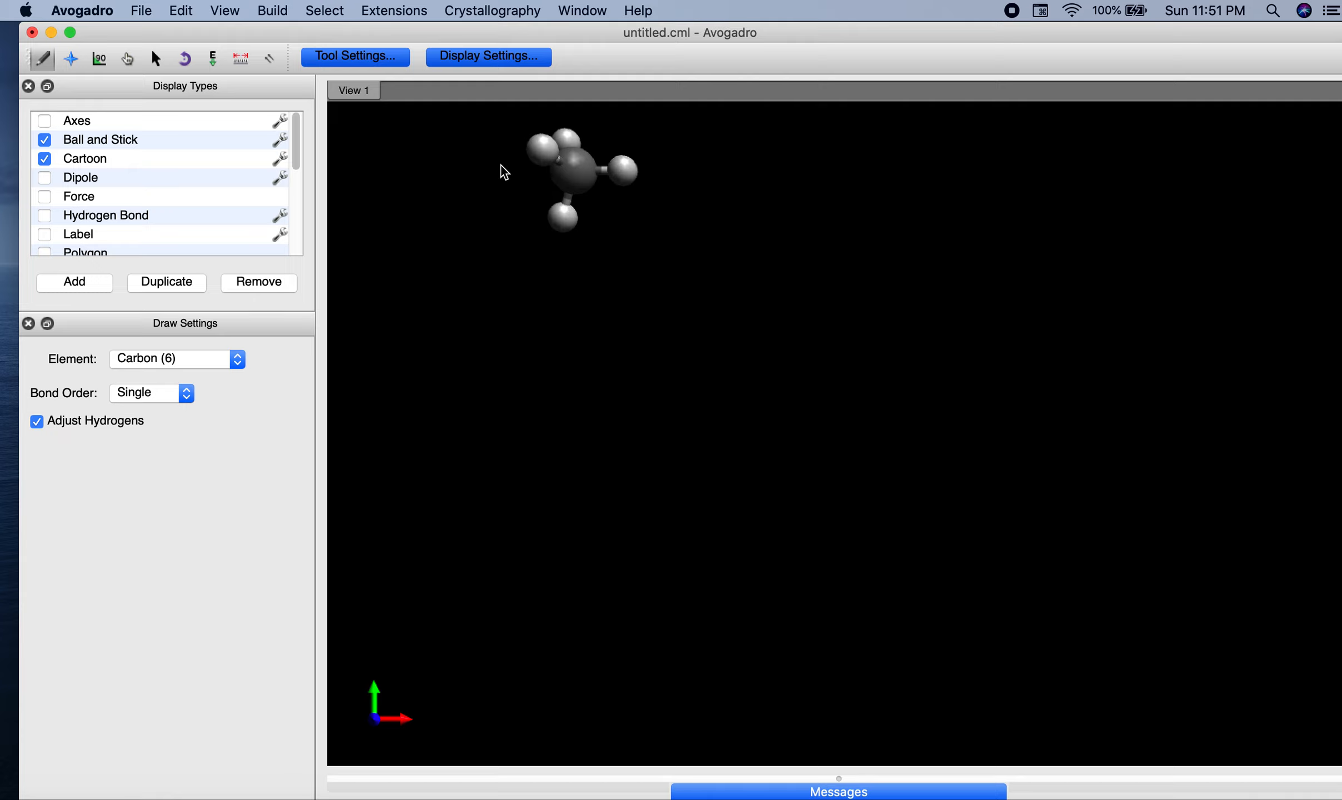
{"action": "key", "text": "super+z"}
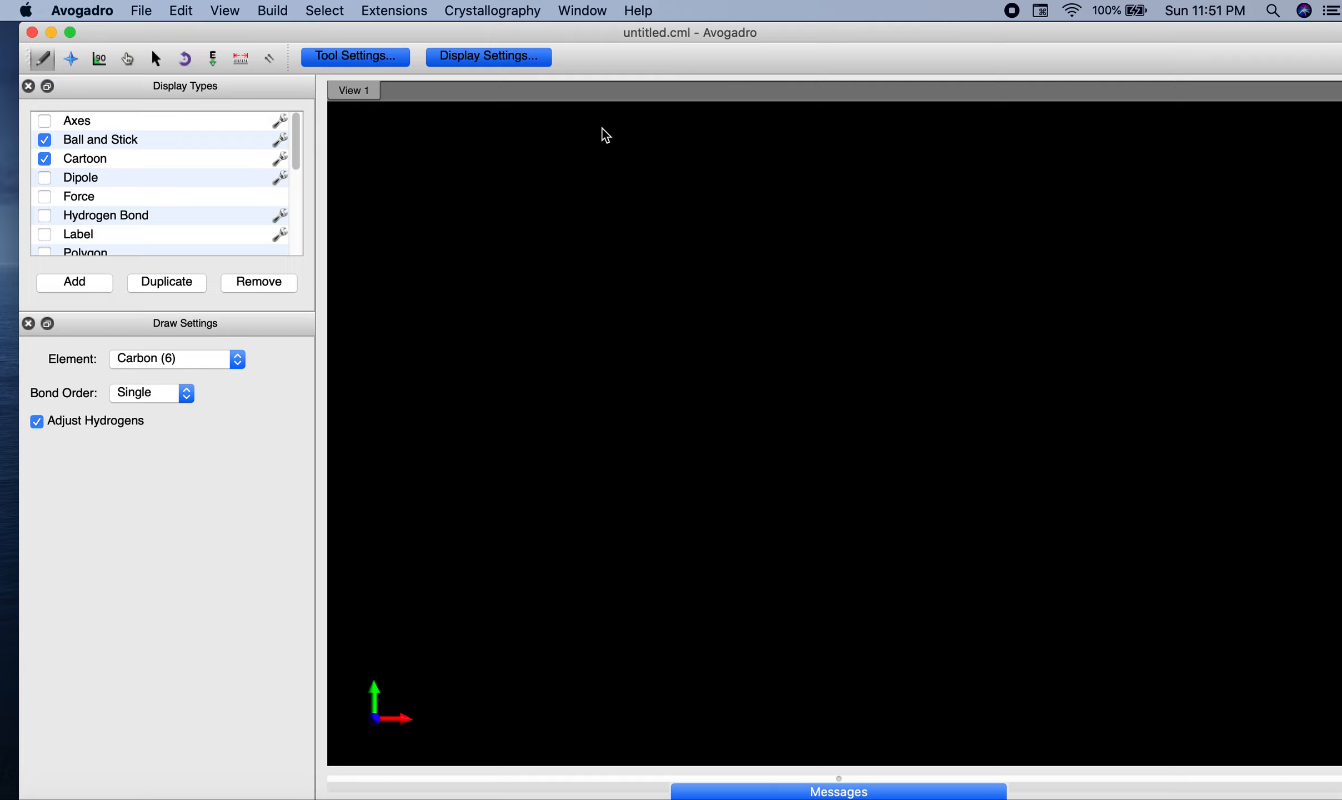
Set the molecule view's background color to white.
{"action": "left_click", "coordinate": [150, 12]}
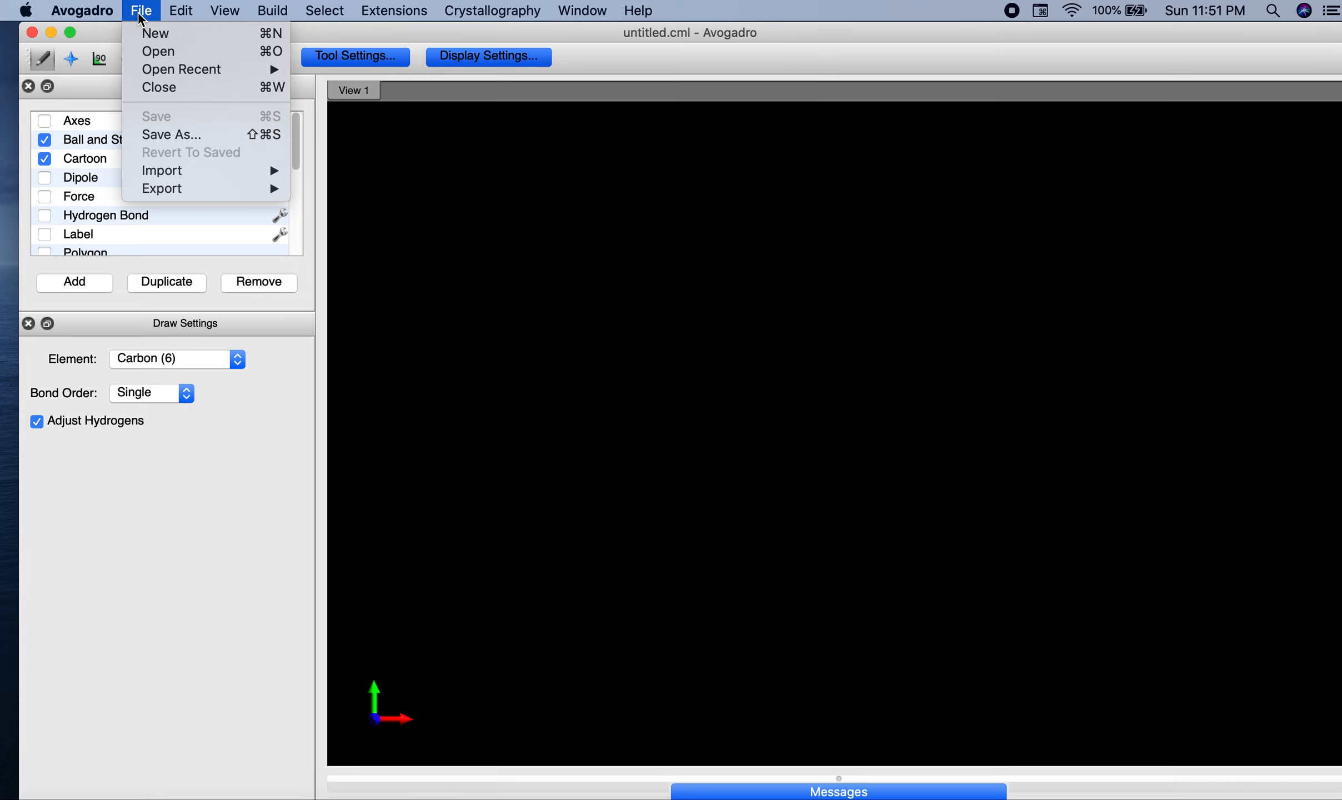
{"action": "mouse_move", "coordinate": [224, 13]}
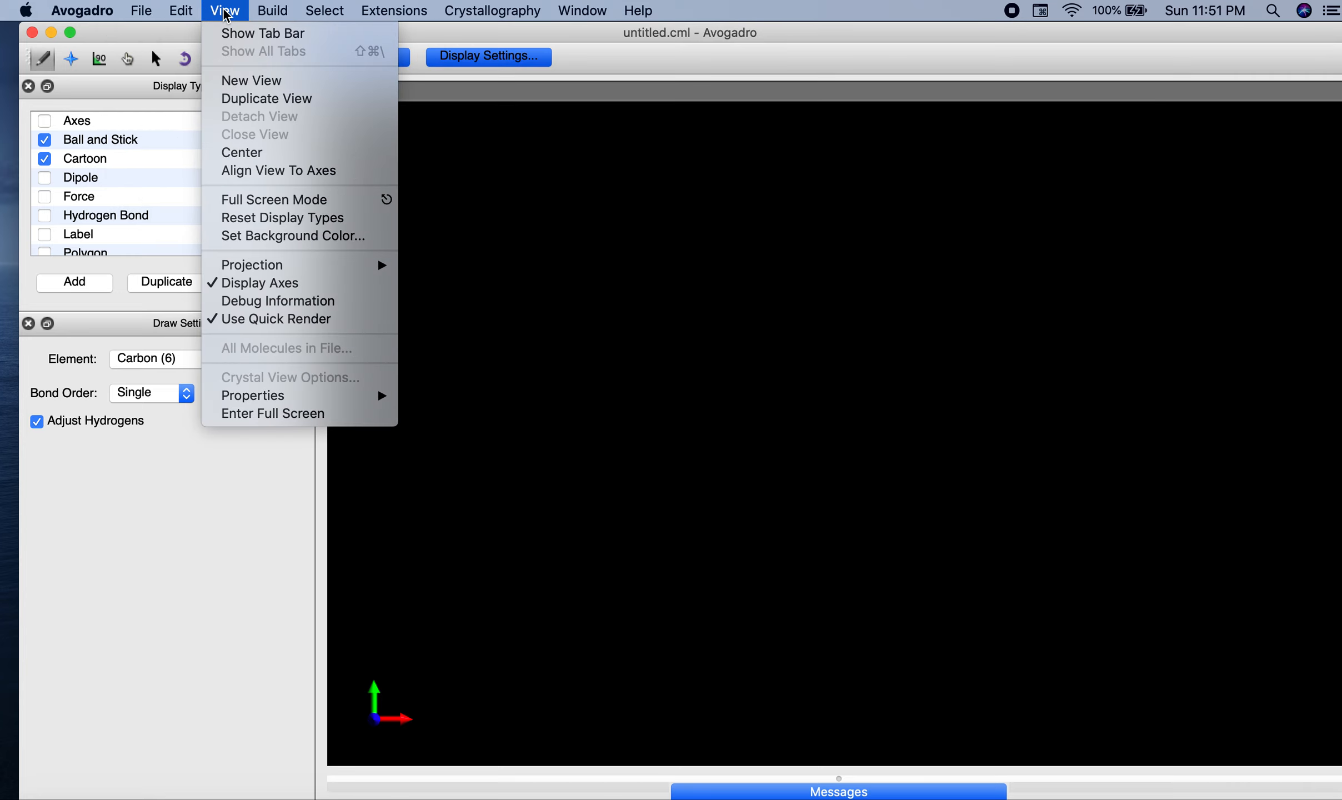
{"action": "left_click", "coordinate": [268, 237]}
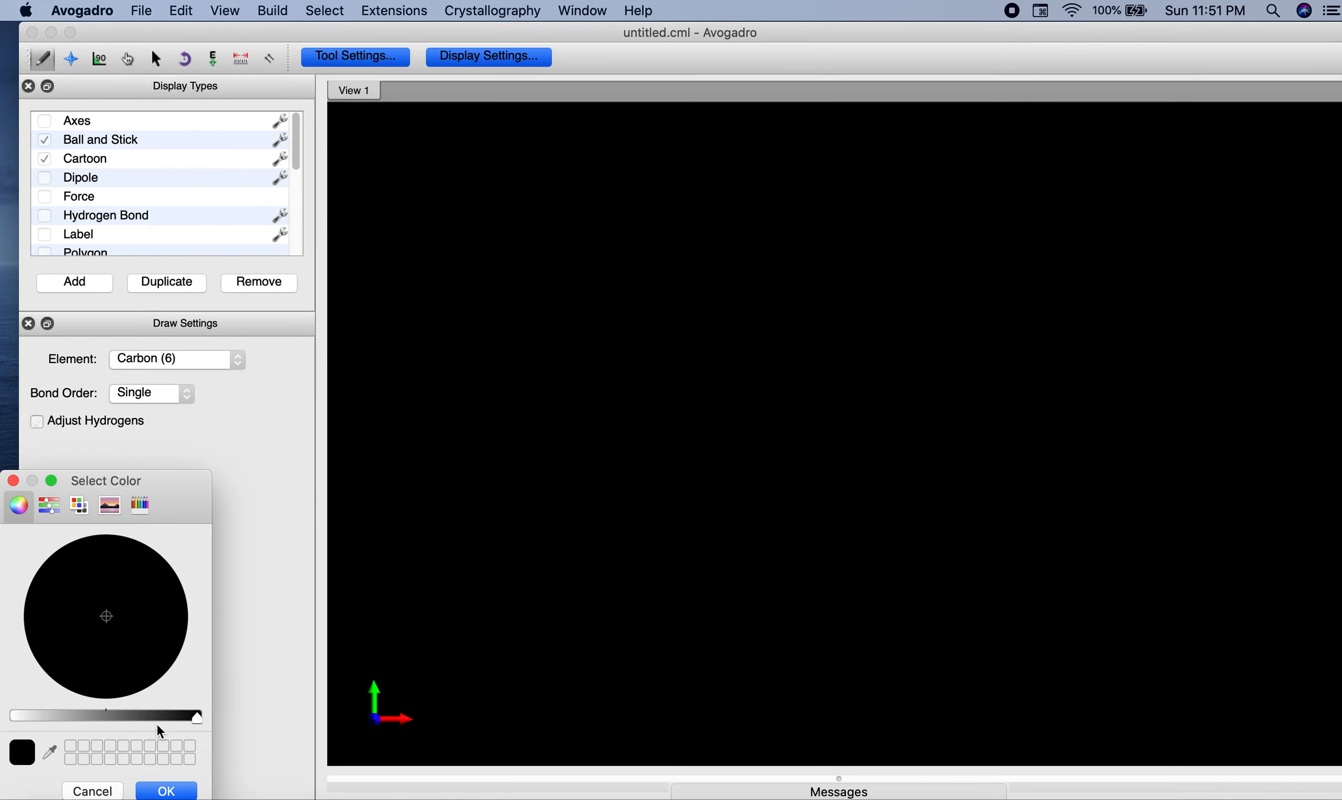
{"action": "left_click", "coordinate": [16, 717]}
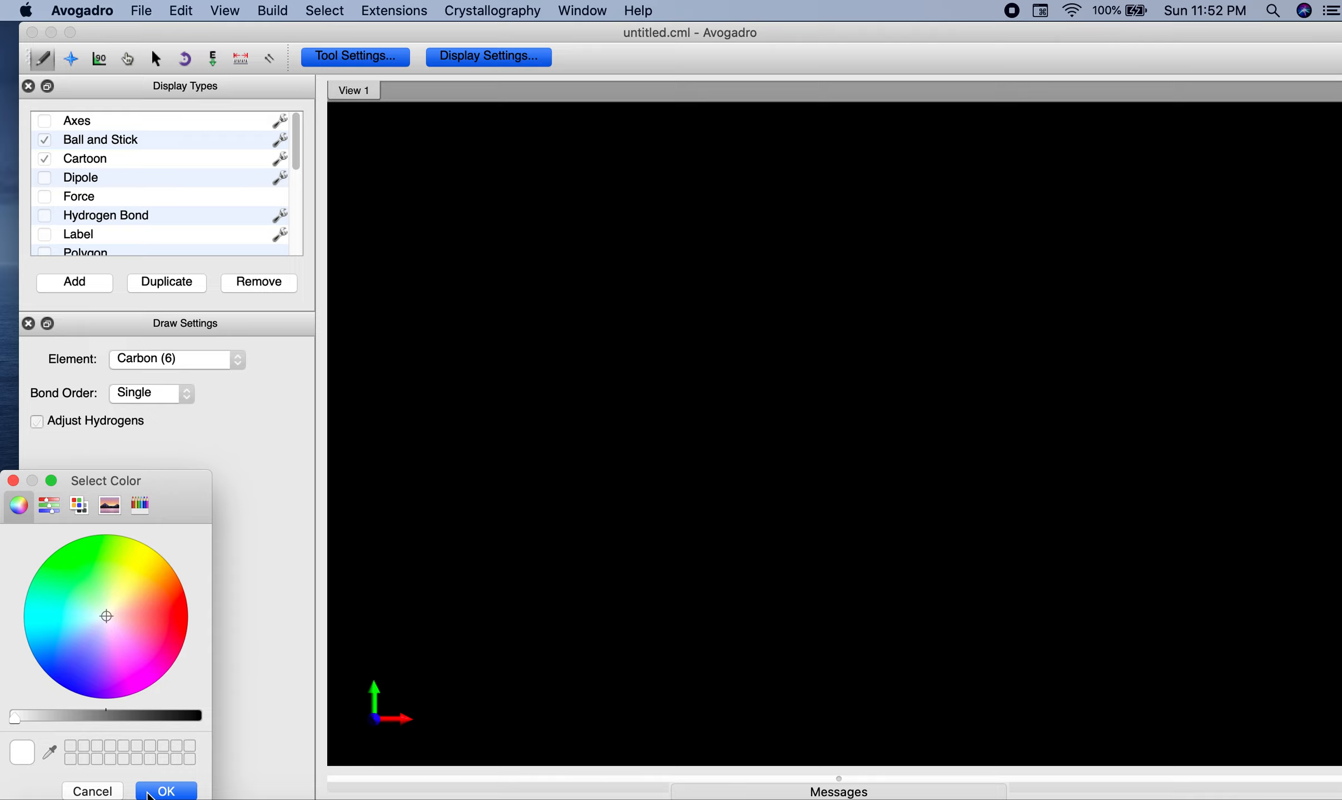
{"action": "left_click", "coordinate": [25, 10]}
{"action": "left_click", "coordinate": [75, 61]}
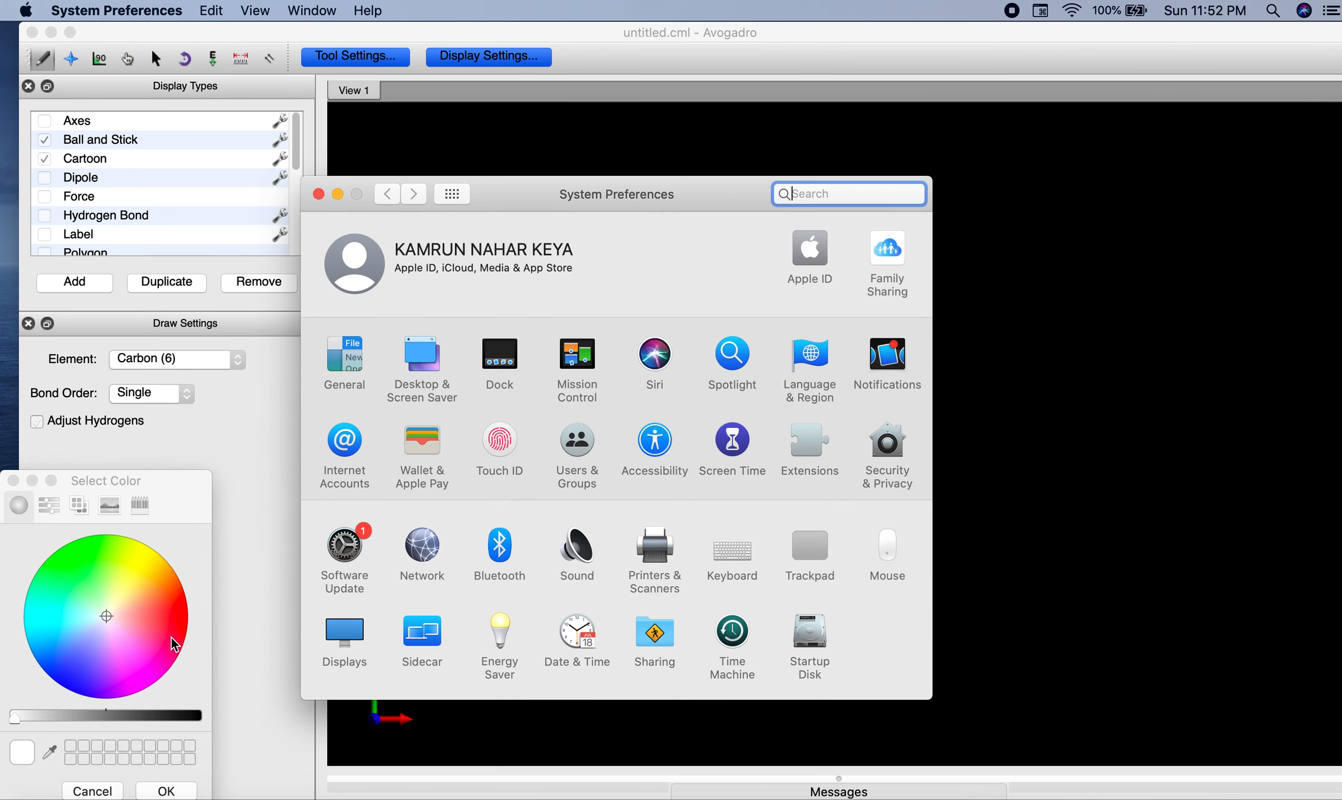
{"action": "left_click", "coordinate": [318, 194]}
{"action": "left_click", "coordinate": [187, 790]}
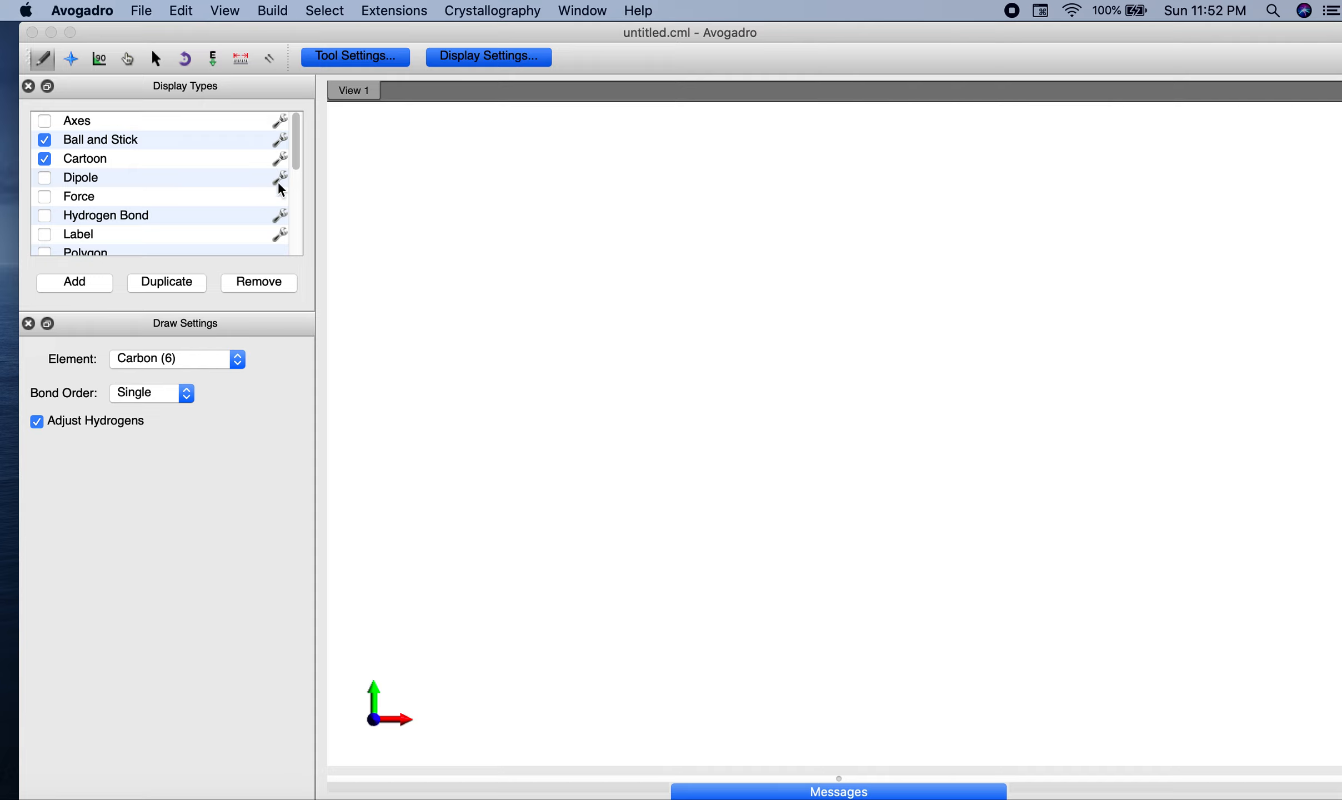
Turn off automatic hydrogen adjustment for drawing.
{"action": "mouse_move", "coordinate": [297, 144]}
{"action": "left_mouse_down"}
{"action": "mouse_move", "coordinate": [299, 221]}
{"action": "mouse_move", "coordinate": [298, 134]}
{"action": "left_mouse_up"}
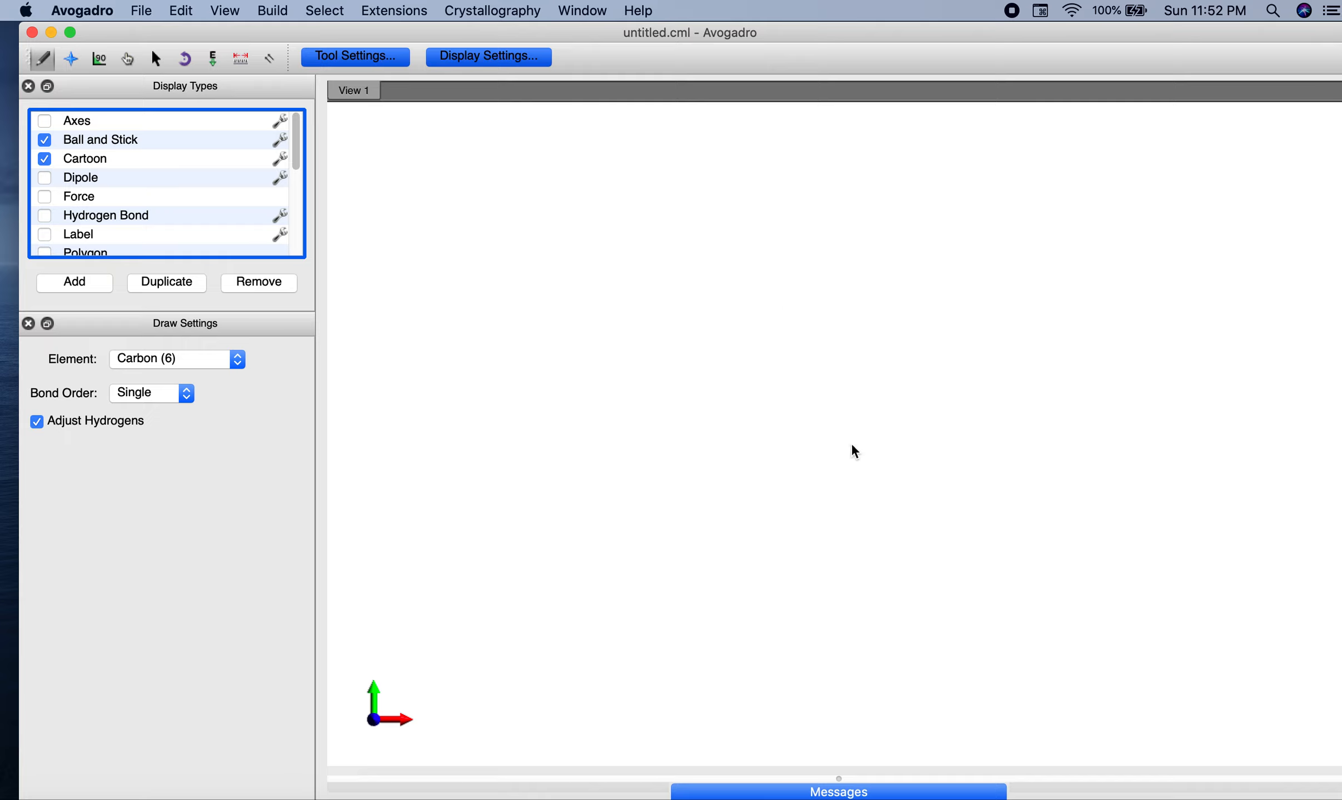
{"action": "left_click", "coordinate": [37, 422]}
Save the empty molecule as untitled in PDB (*.pdb) format in the home folder.
{"action": "left_click", "coordinate": [146, 12]}
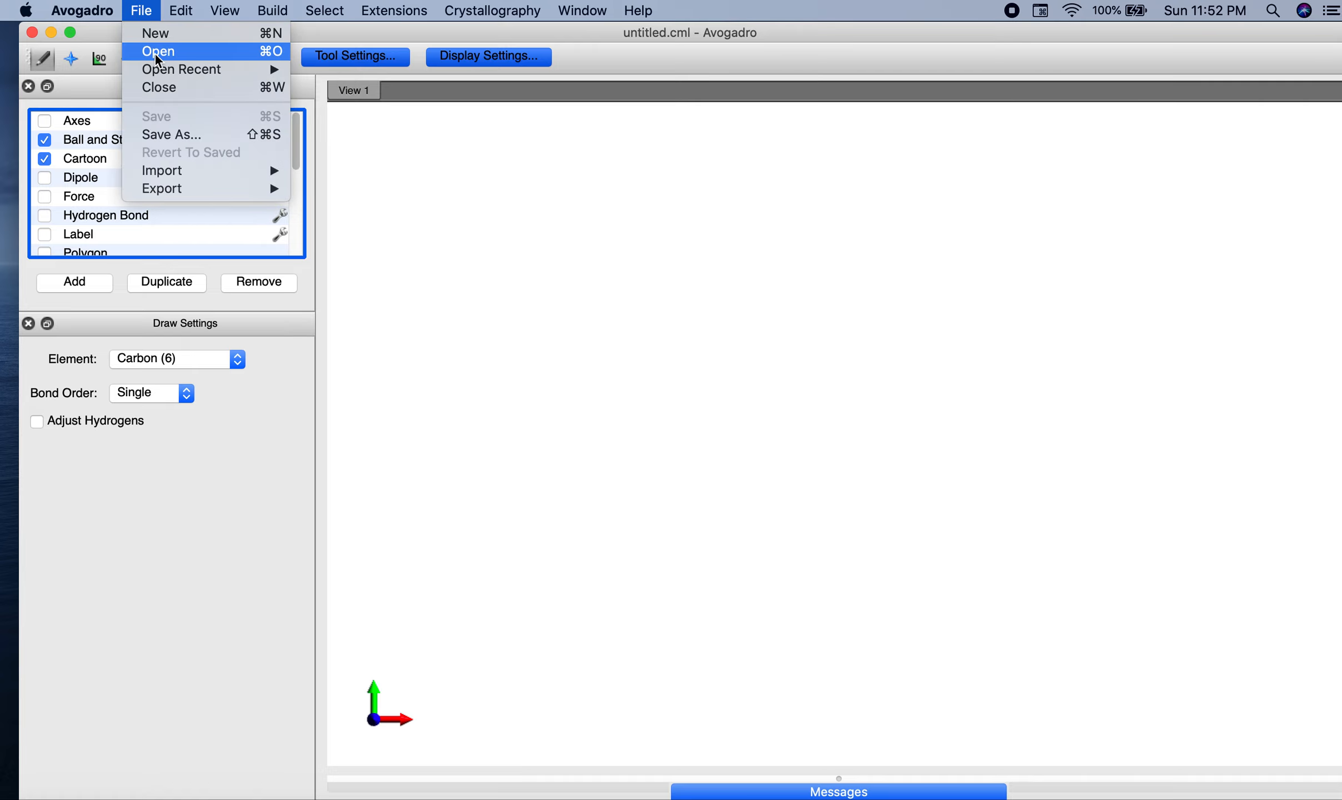
{"action": "mouse_move", "coordinate": [201, 72]}
{"action": "left_click", "coordinate": [202, 139]}
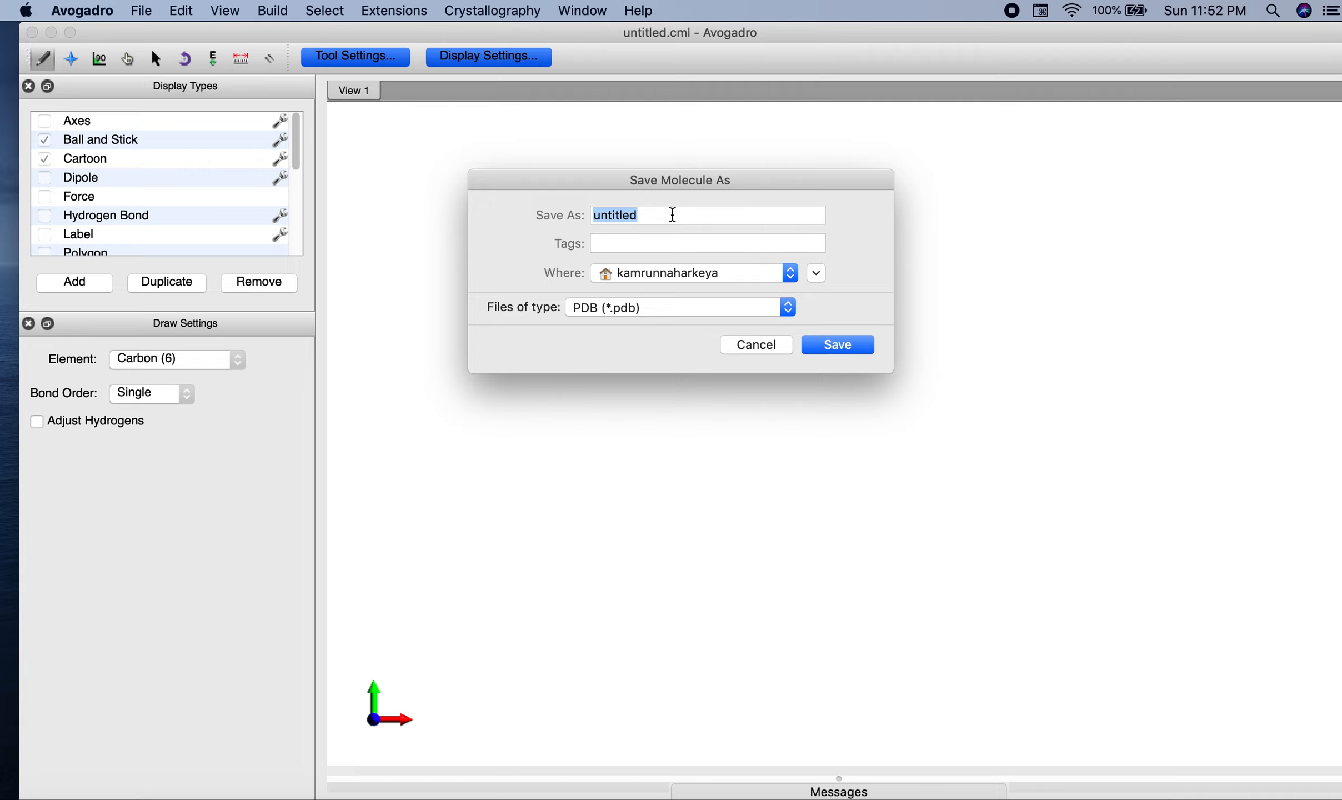
{"action": "left_click", "coordinate": [726, 311]}
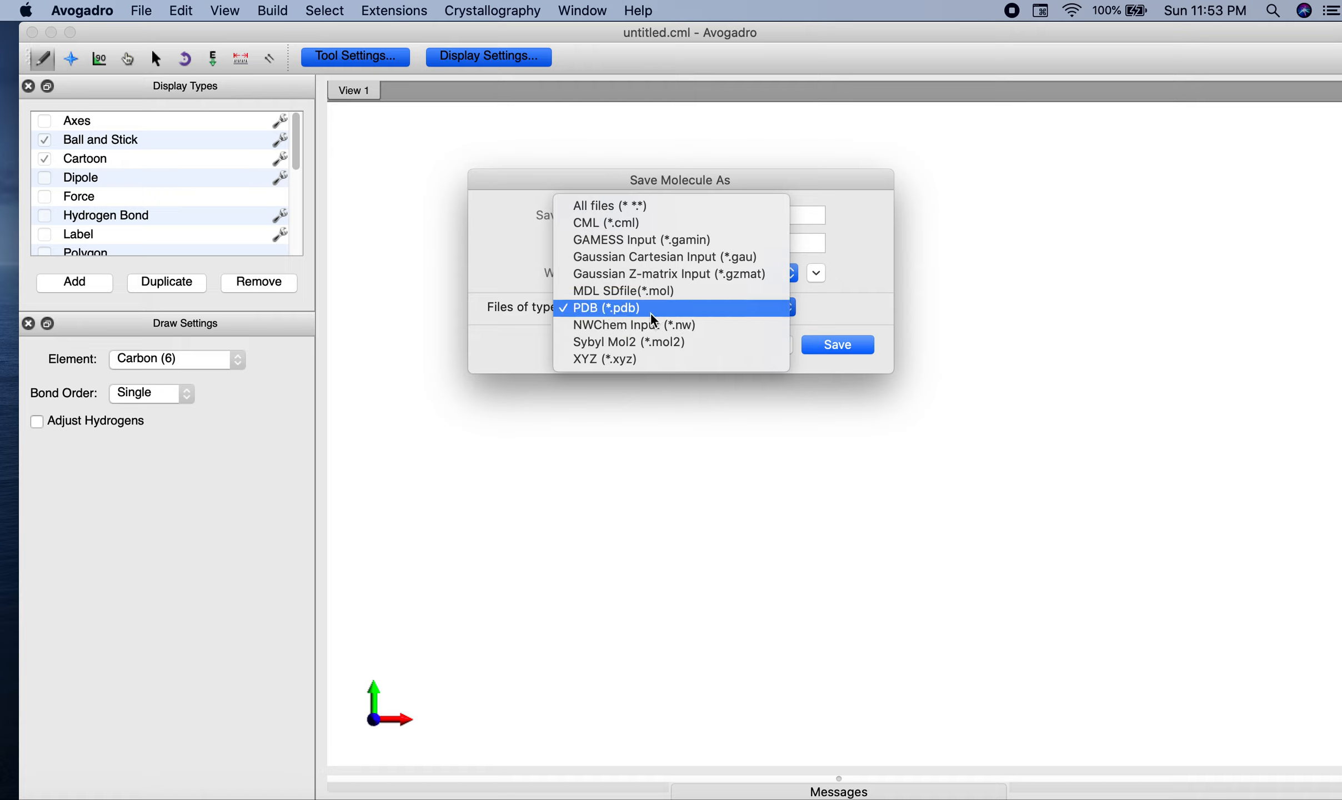
{"action": "left_click", "coordinate": [687, 314]}
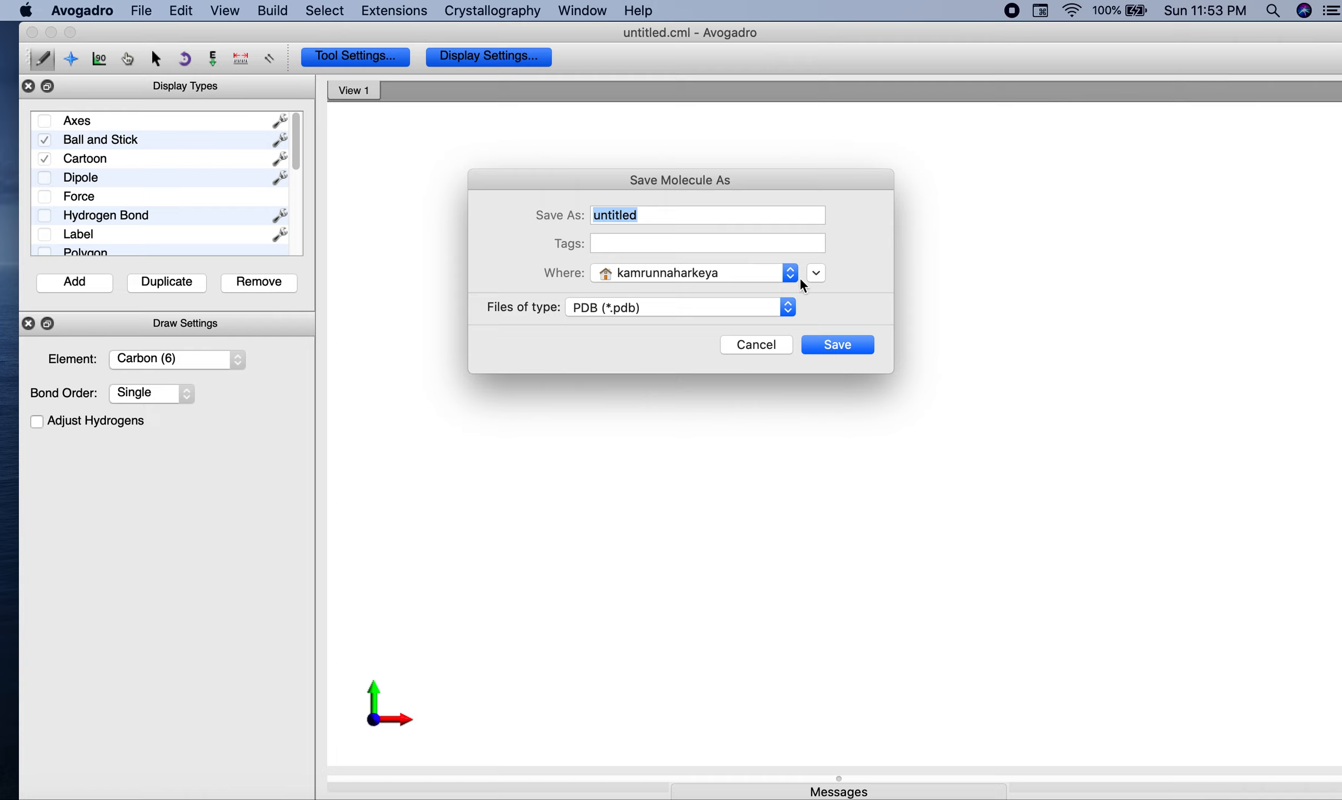
{"action": "left_click", "coordinate": [785, 275]}
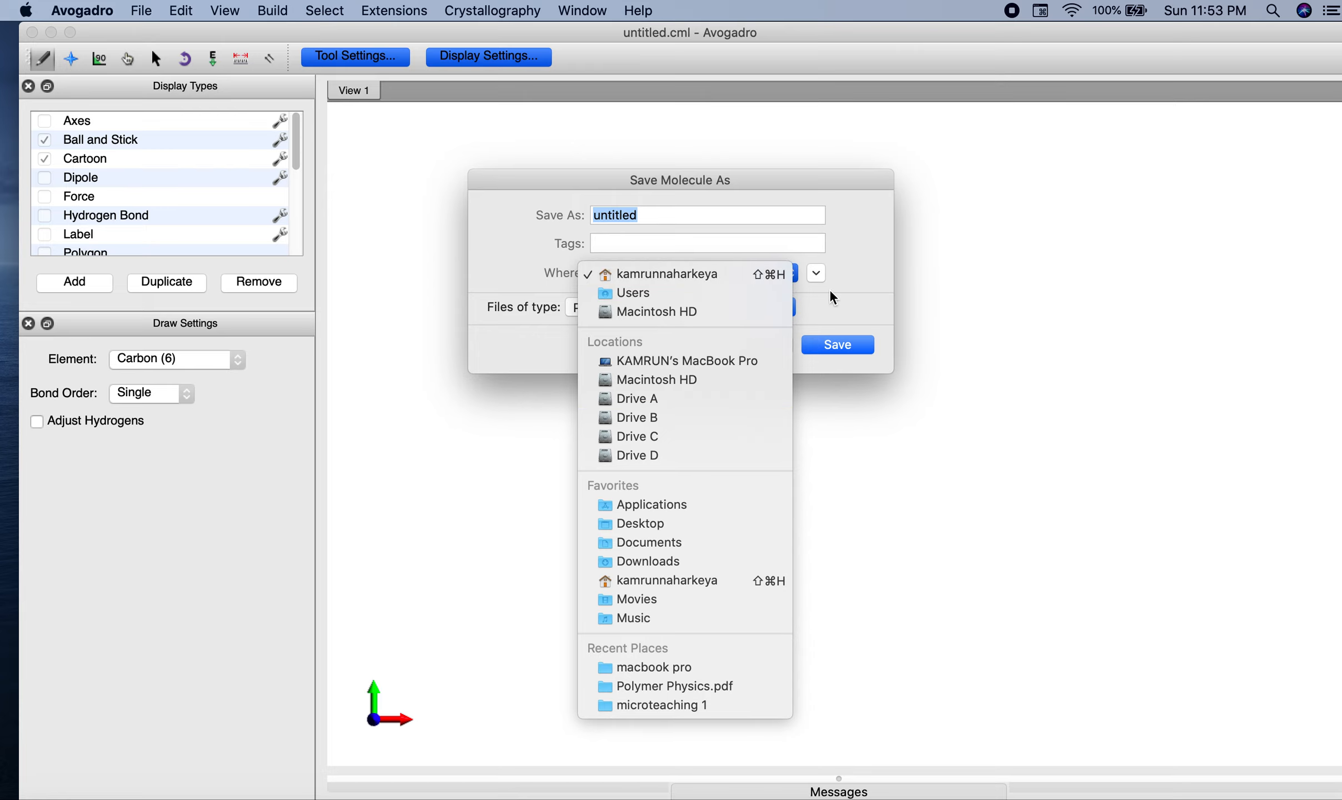
{"action": "left_click", "coordinate": [792, 276]}
{"action": "left_click", "coordinate": [846, 346]}
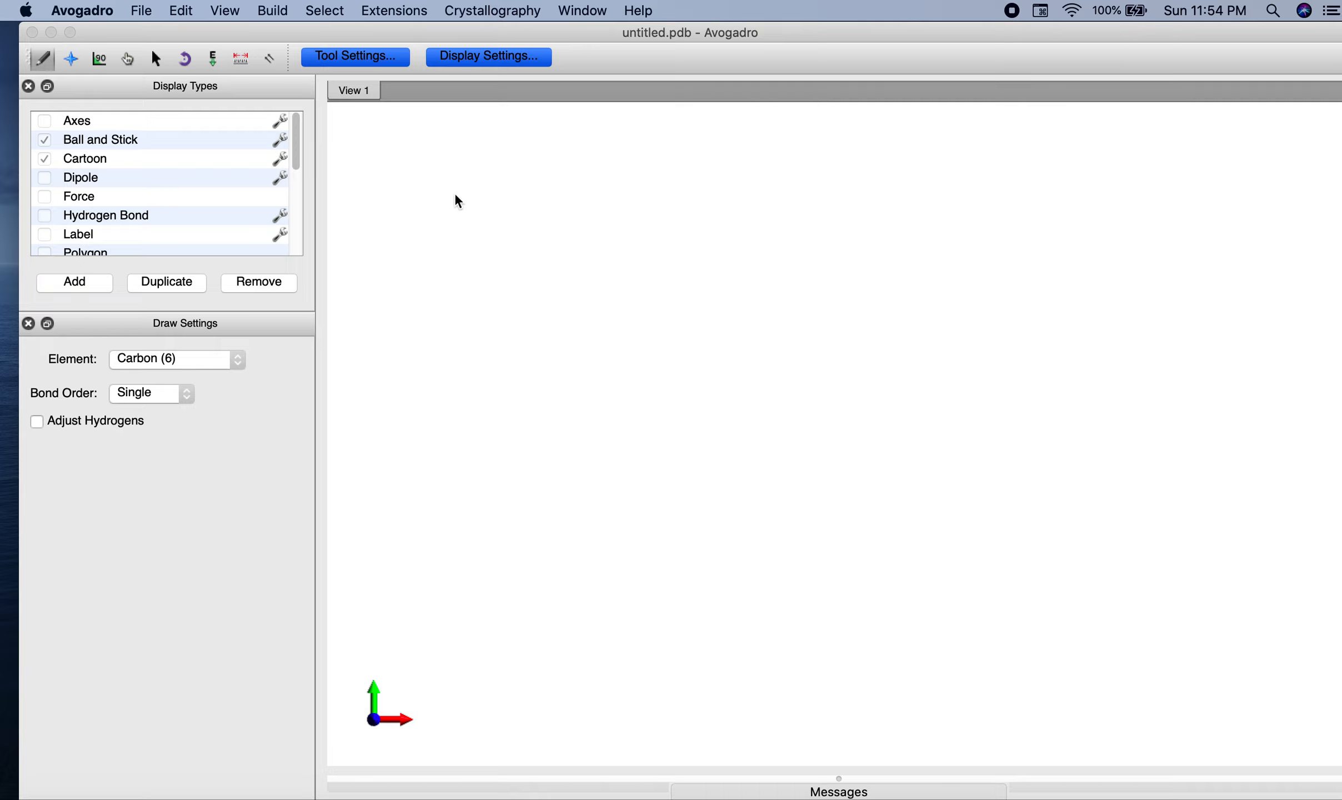
Toggle the tool settings and display settings off and on to see which settings each one controls.
{"action": "left_click", "coordinate": [108, 78]}
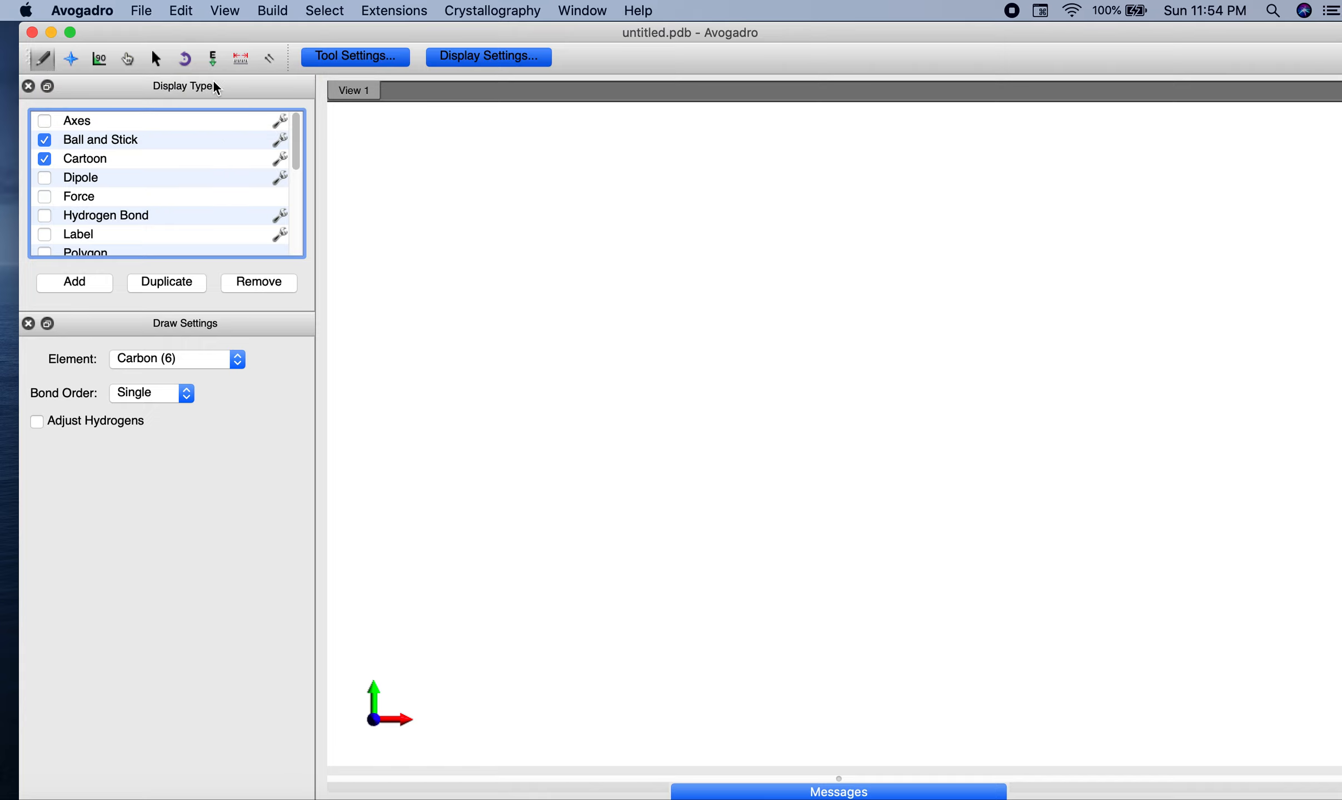
{"action": "left_click", "coordinate": [365, 56]}
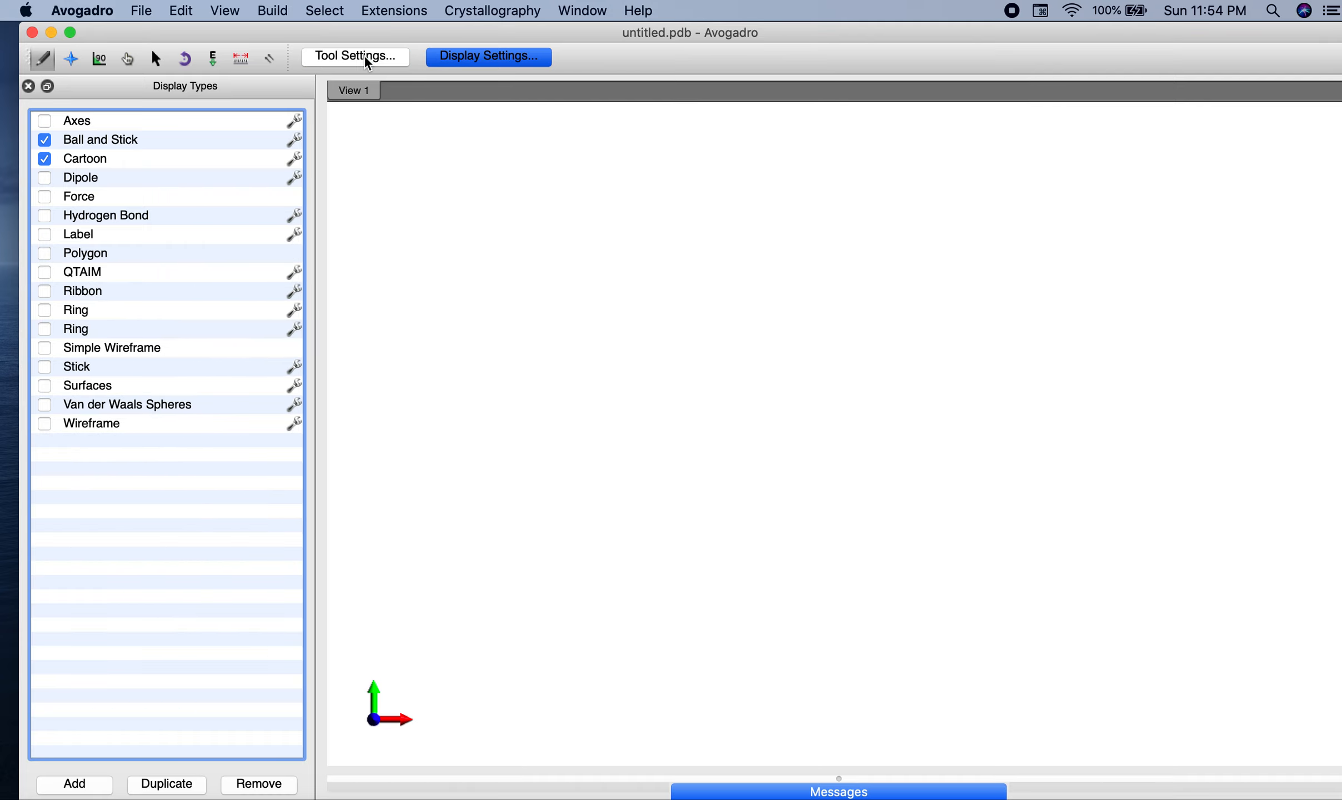
{"action": "left_click", "coordinate": [365, 57]}
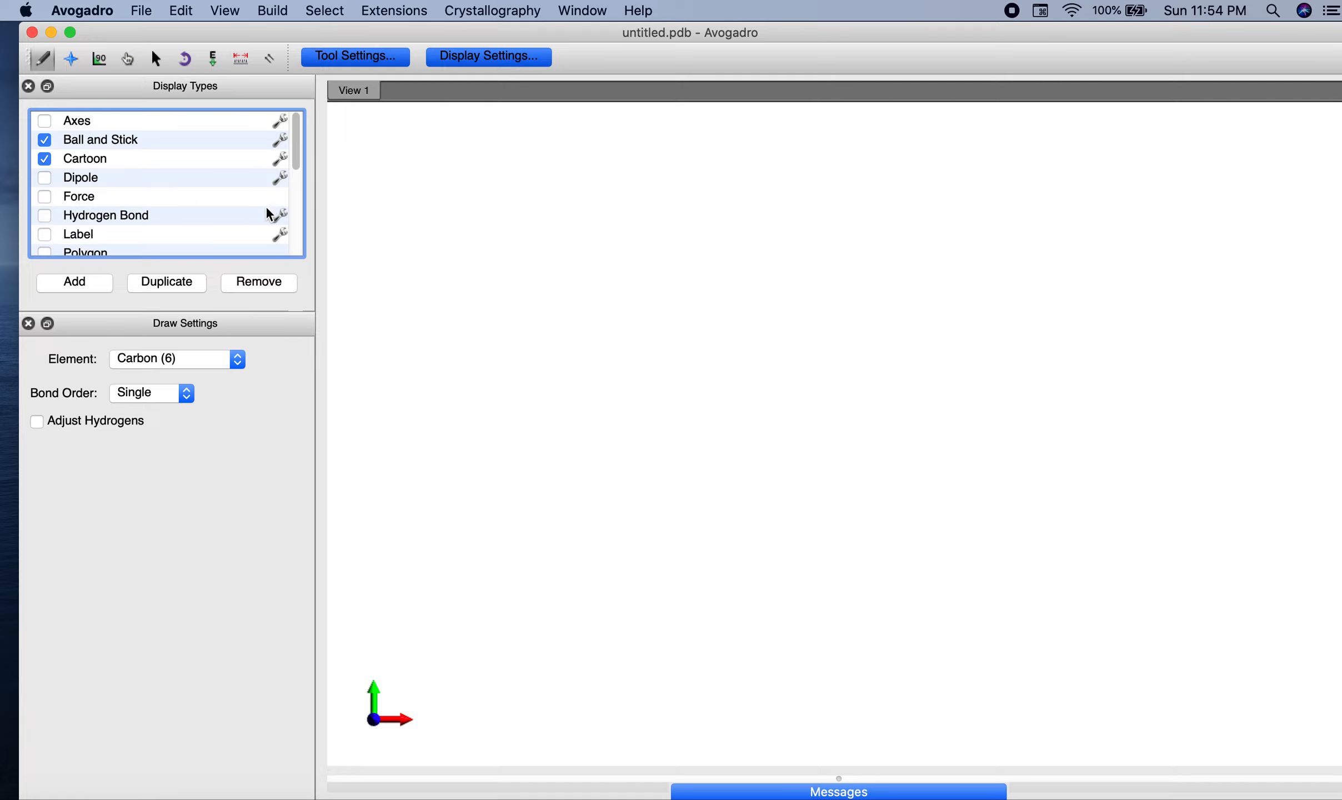
{"action": "left_click", "coordinate": [474, 58]}
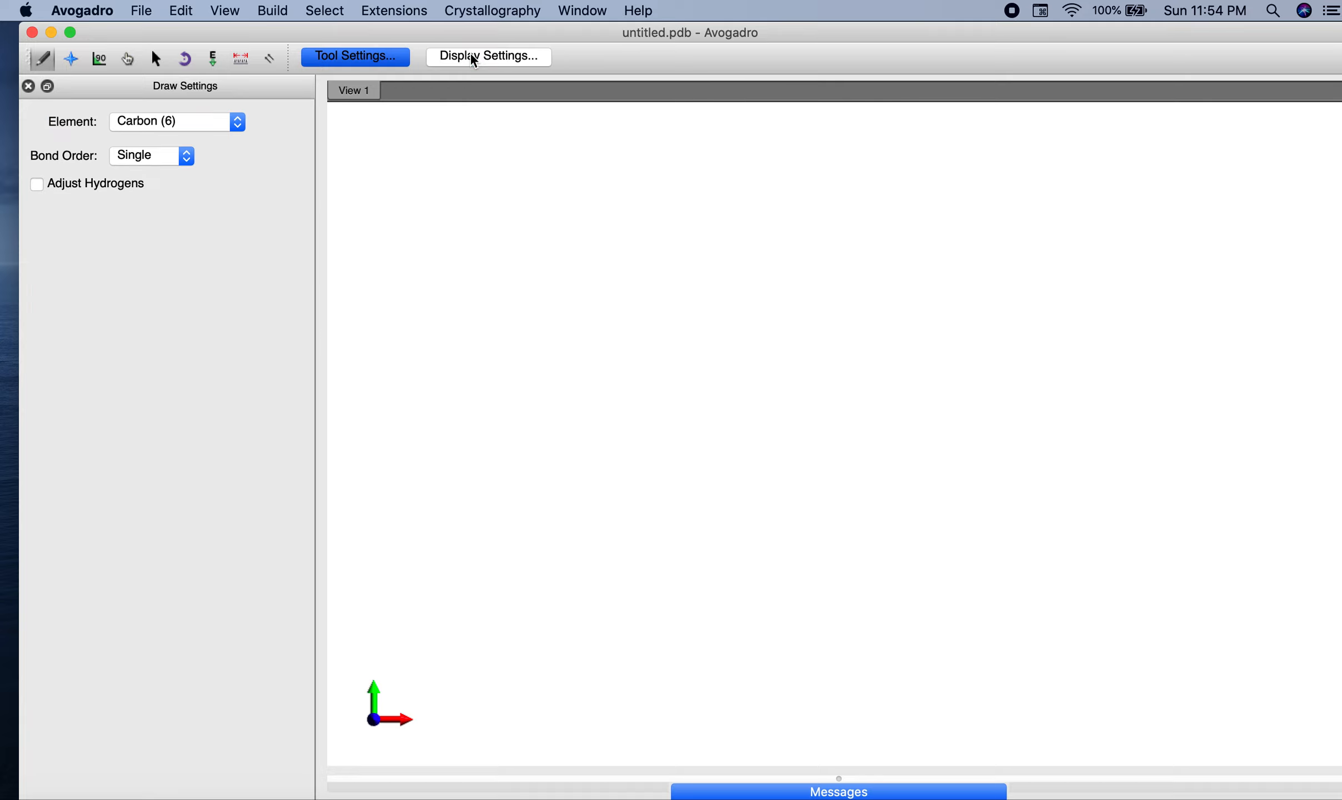
{"action": "left_click", "coordinate": [372, 62]}
{"action": "left_click", "coordinate": [370, 61]}
{"action": "left_click", "coordinate": [369, 58]}
{"action": "left_click", "coordinate": [369, 58]}
Detach Draw Settings into a floating window and toggle its visibility.
{"action": "left_click", "coordinate": [48, 86]}
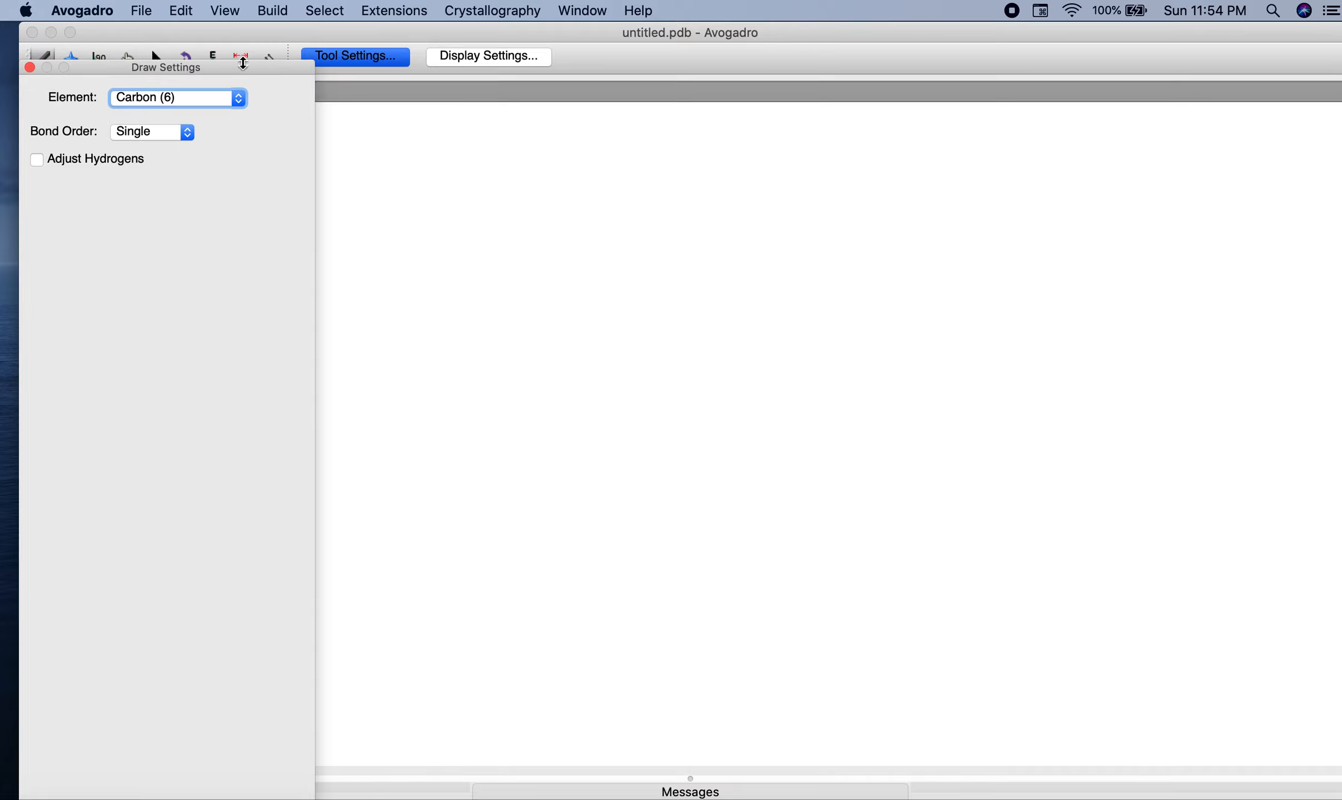
{"action": "left_click", "coordinate": [355, 58]}
{"action": "left_click", "coordinate": [356, 58]}
{"action": "left_click", "coordinate": [356, 58]}
{"action": "left_click", "coordinate": [355, 58]}
{"action": "left_click", "coordinate": [735, 356]}
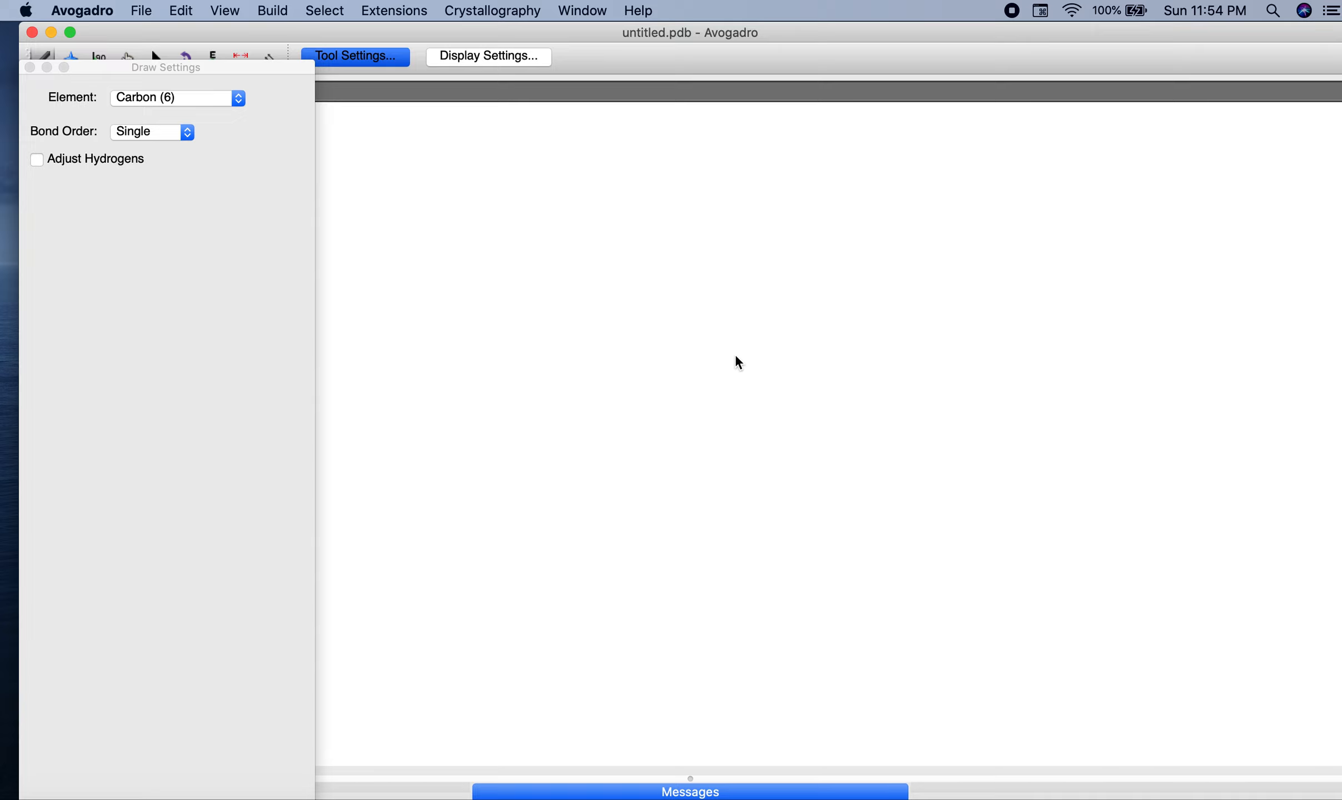
Show the Display Types list again and hide the floating Draw Settings.
{"action": "left_click", "coordinate": [475, 57]}
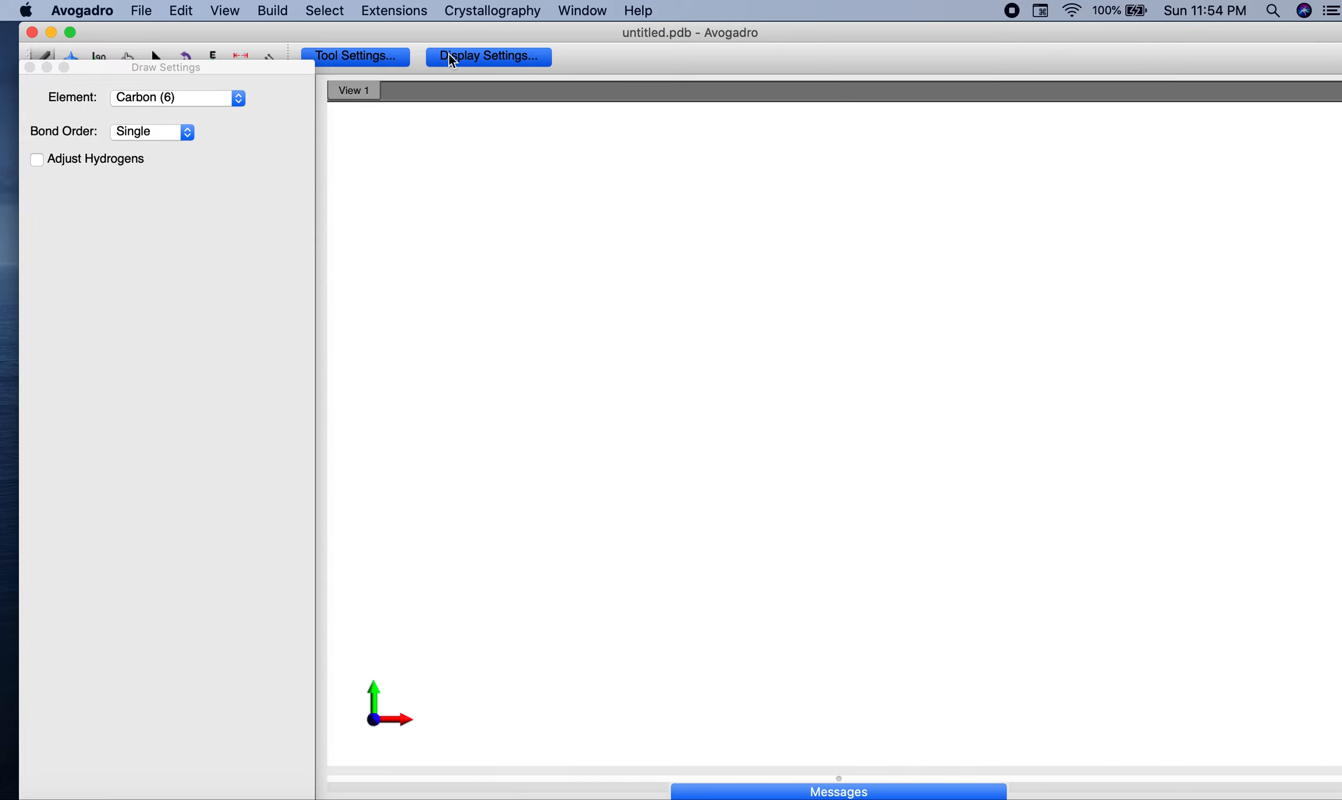
{"action": "left_click", "coordinate": [398, 55]}
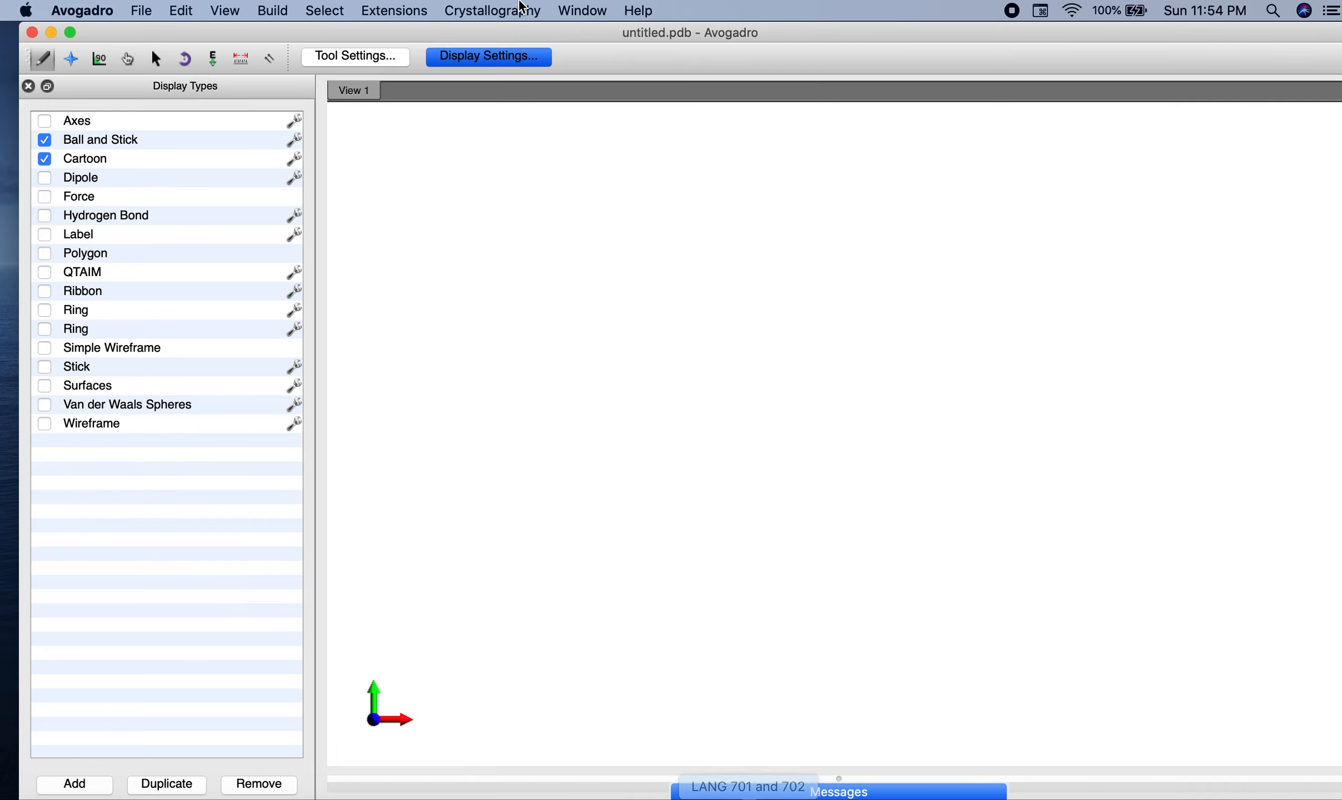
{"action": "left_click", "coordinate": [386, 58]}
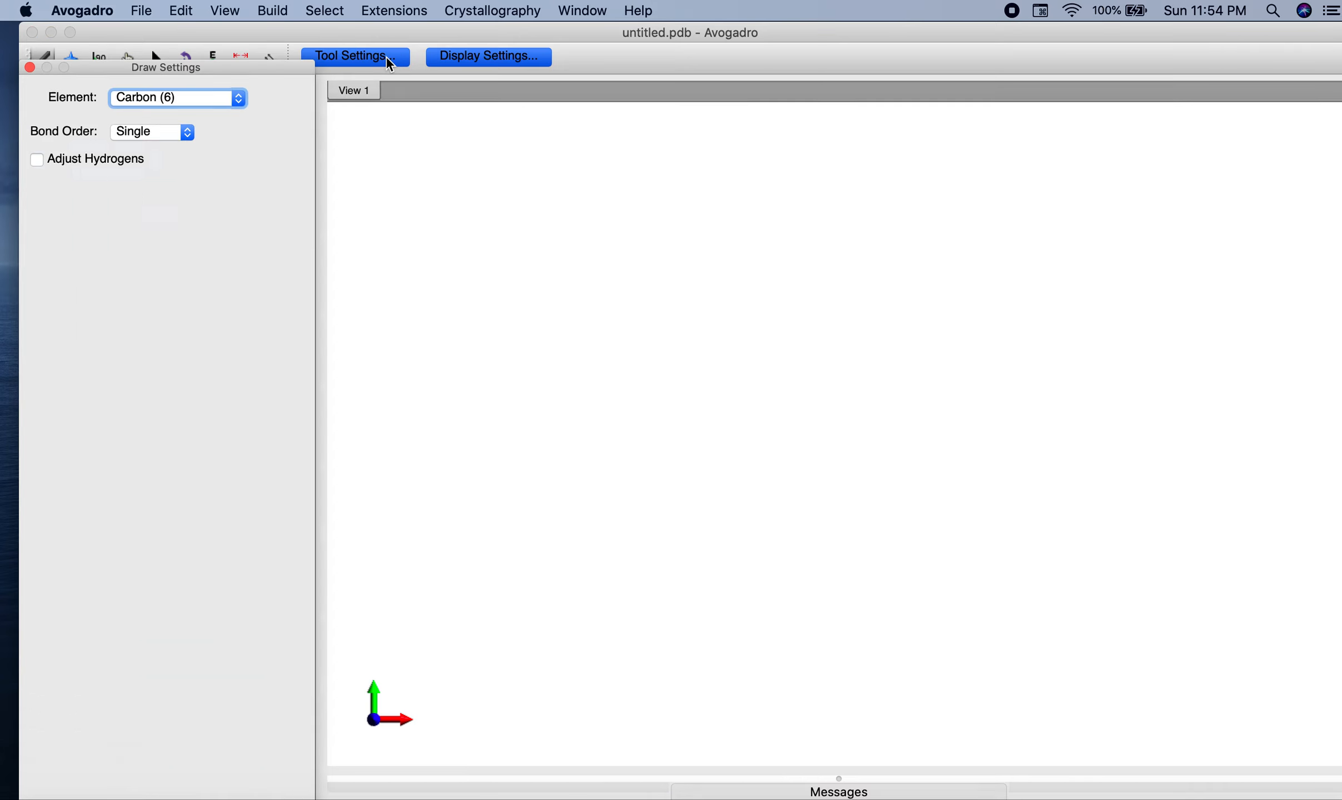
{"action": "left_click", "coordinate": [386, 58]}
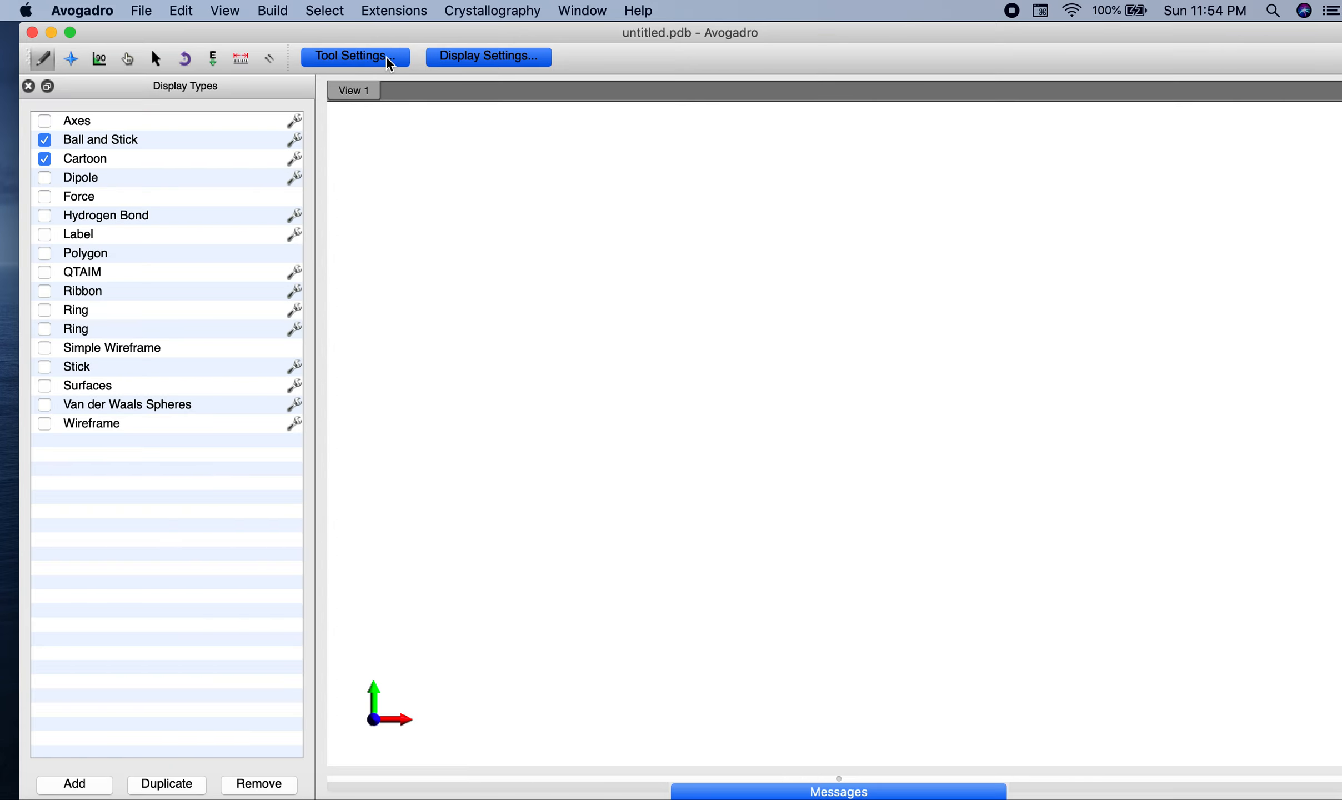
{"action": "left_click", "coordinate": [386, 57]}
{"action": "left_click", "coordinate": [386, 58]}
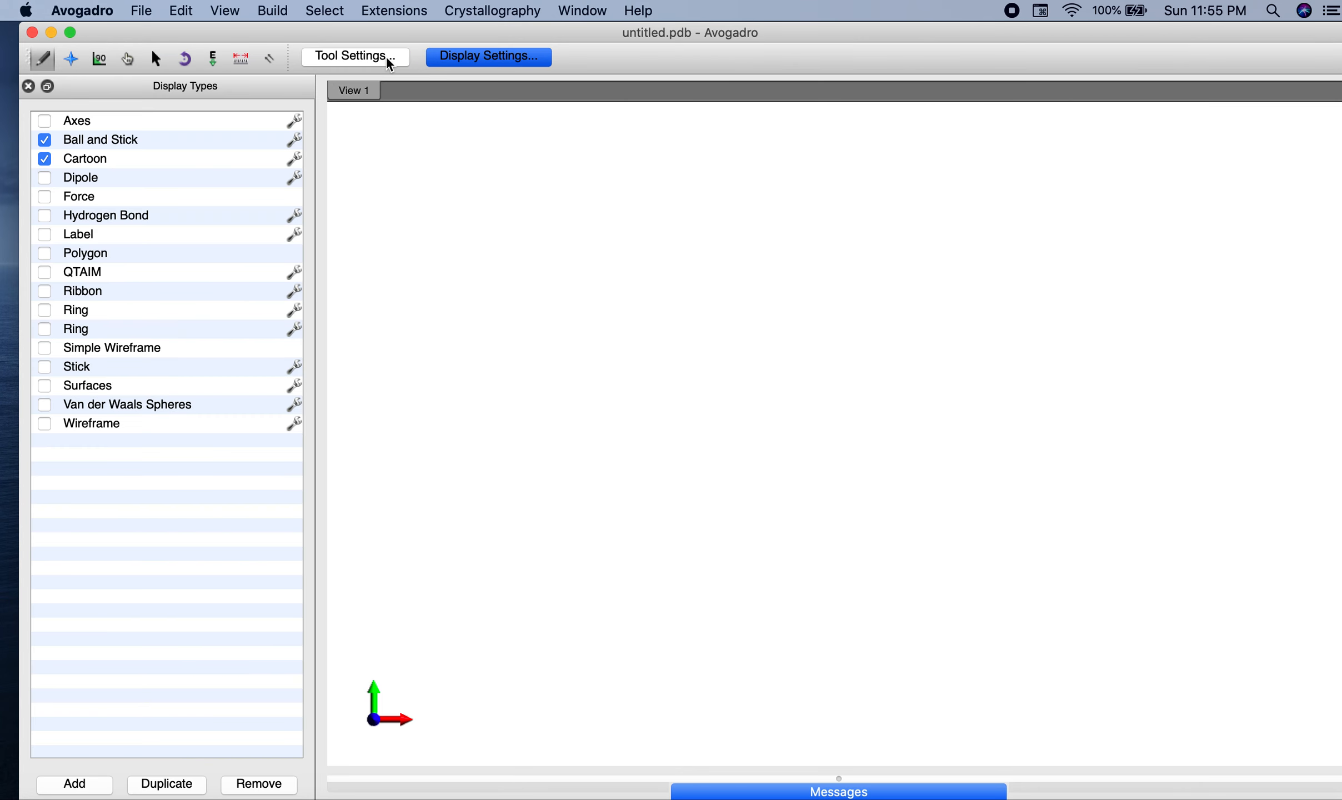
Detach the Display Types list into a floating window and toggle its visibility.
{"action": "double_click", "coordinate": [118, 86]}
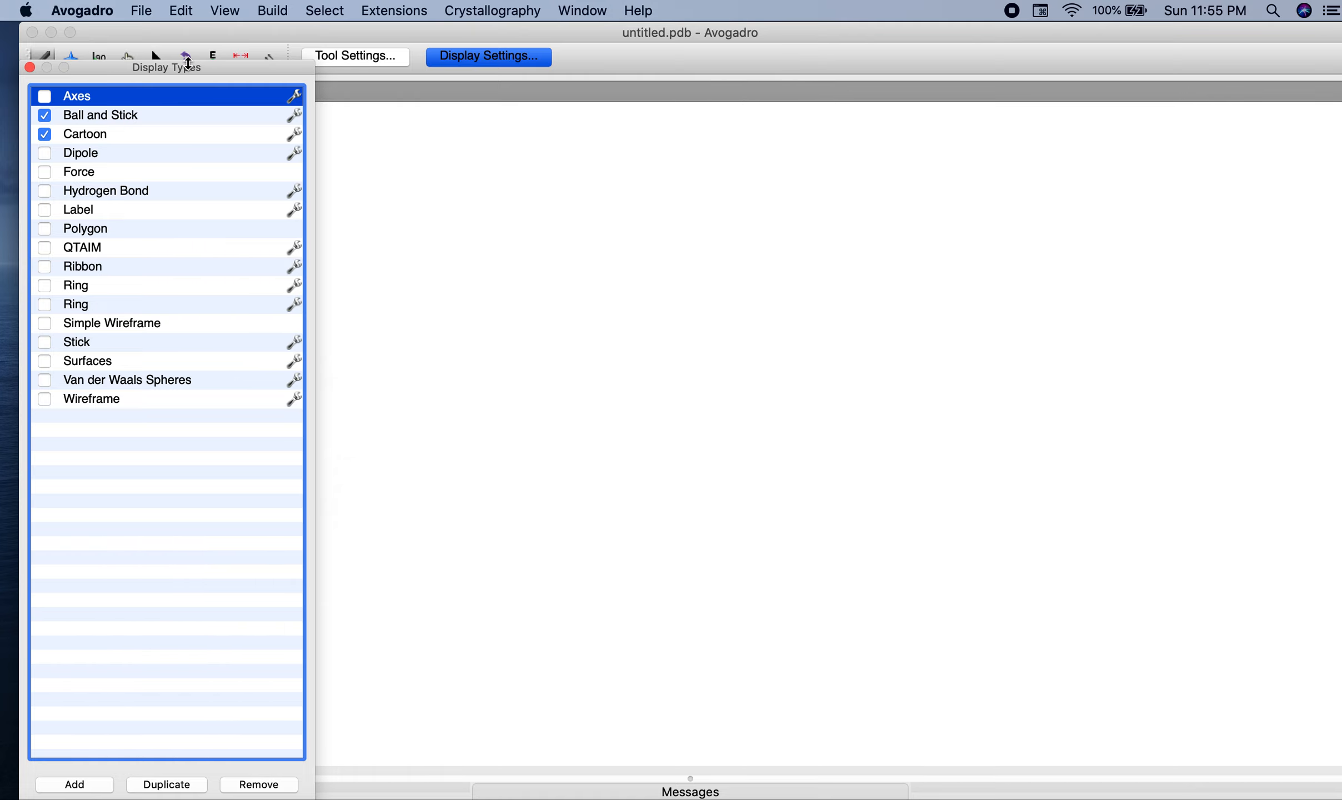
{"action": "left_click", "coordinate": [453, 55]}
{"action": "left_click", "coordinate": [454, 55]}
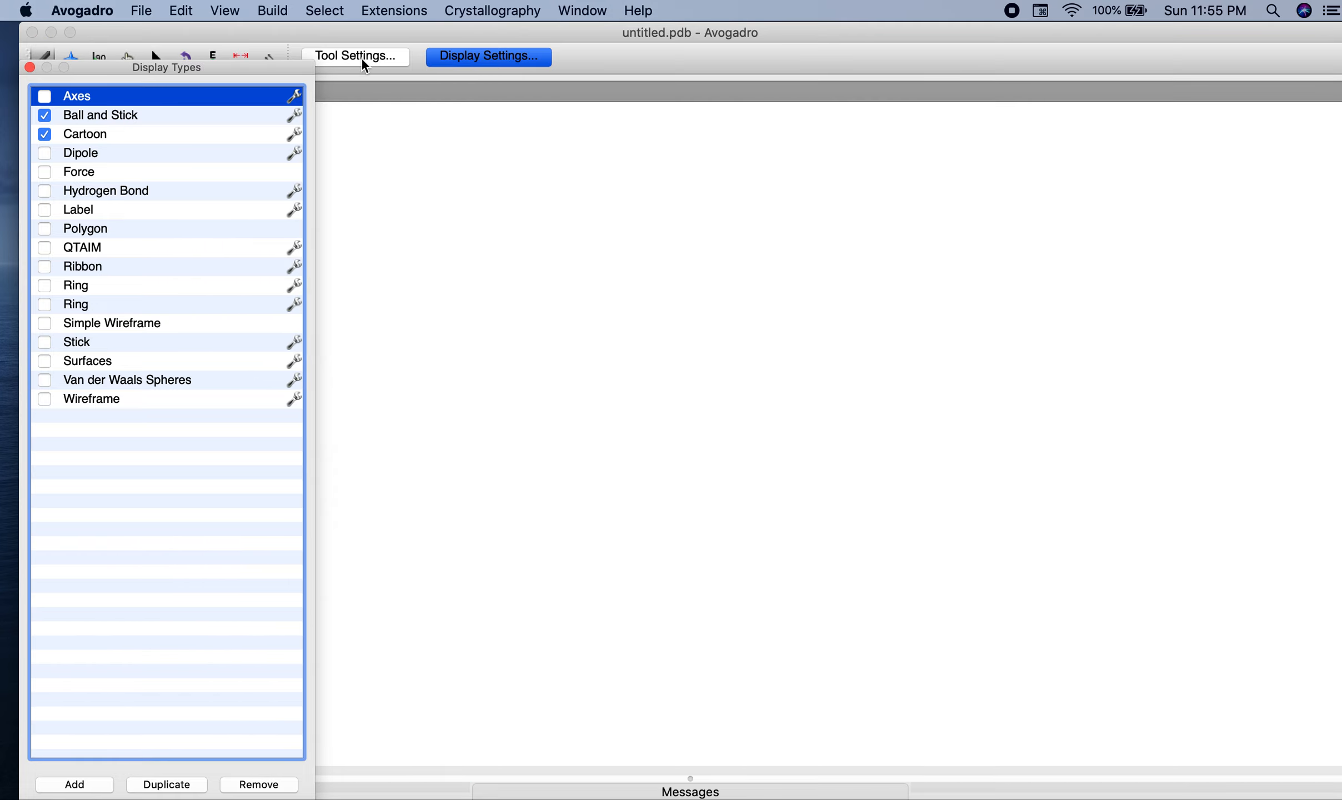
Show Draw Settings again and move the floating settings windows so they stop covering the drawing tools.
{"action": "left_click", "coordinate": [361, 58]}
{"action": "mouse_move", "coordinate": [284, 70]}
{"action": "left_mouse_down"}
{"action": "mouse_move", "coordinate": [273, 119]}
{"action": "mouse_move", "coordinate": [286, 82]}
{"action": "left_mouse_up"}
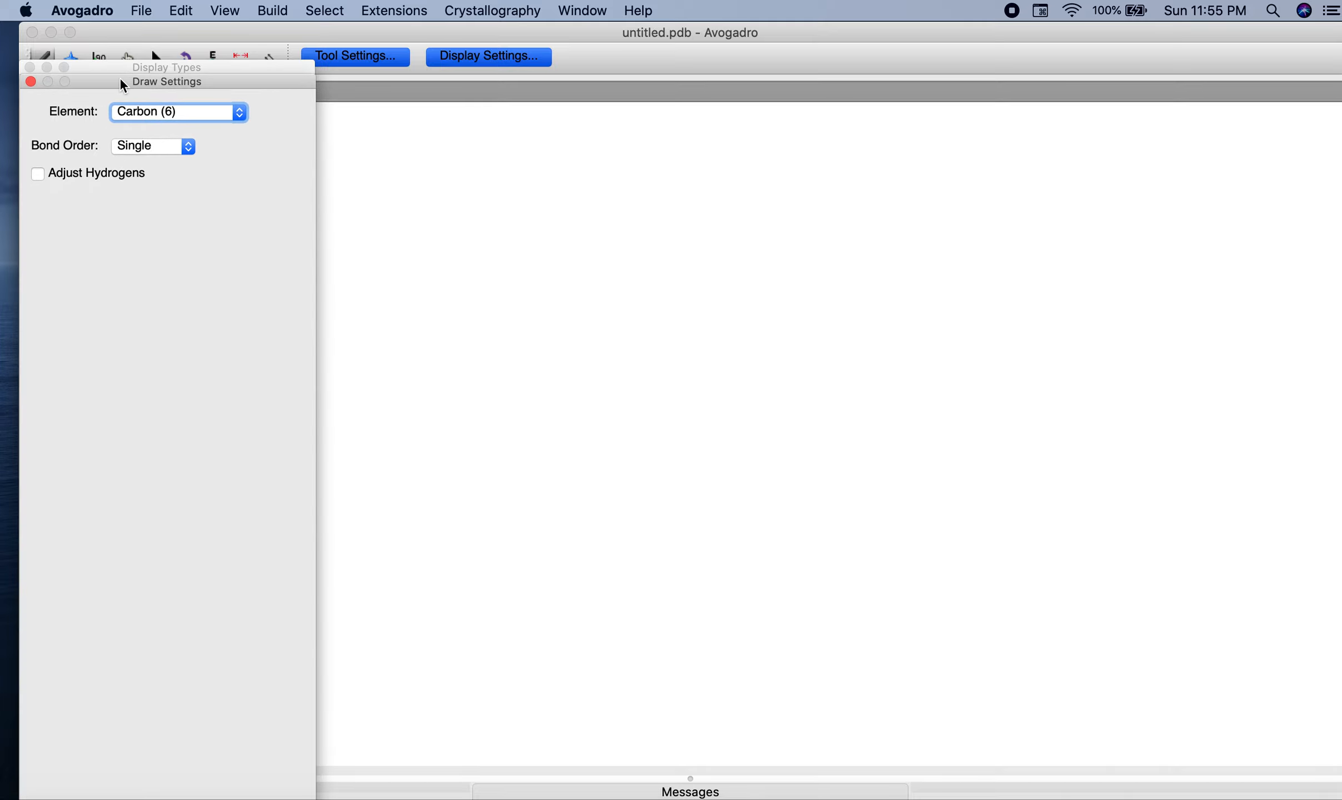
{"action": "mouse_move", "coordinate": [120, 79]}
{"action": "left_mouse_down"}
{"action": "mouse_move", "coordinate": [122, 66]}
{"action": "mouse_move", "coordinate": [219, 86]}
{"action": "left_mouse_up"}
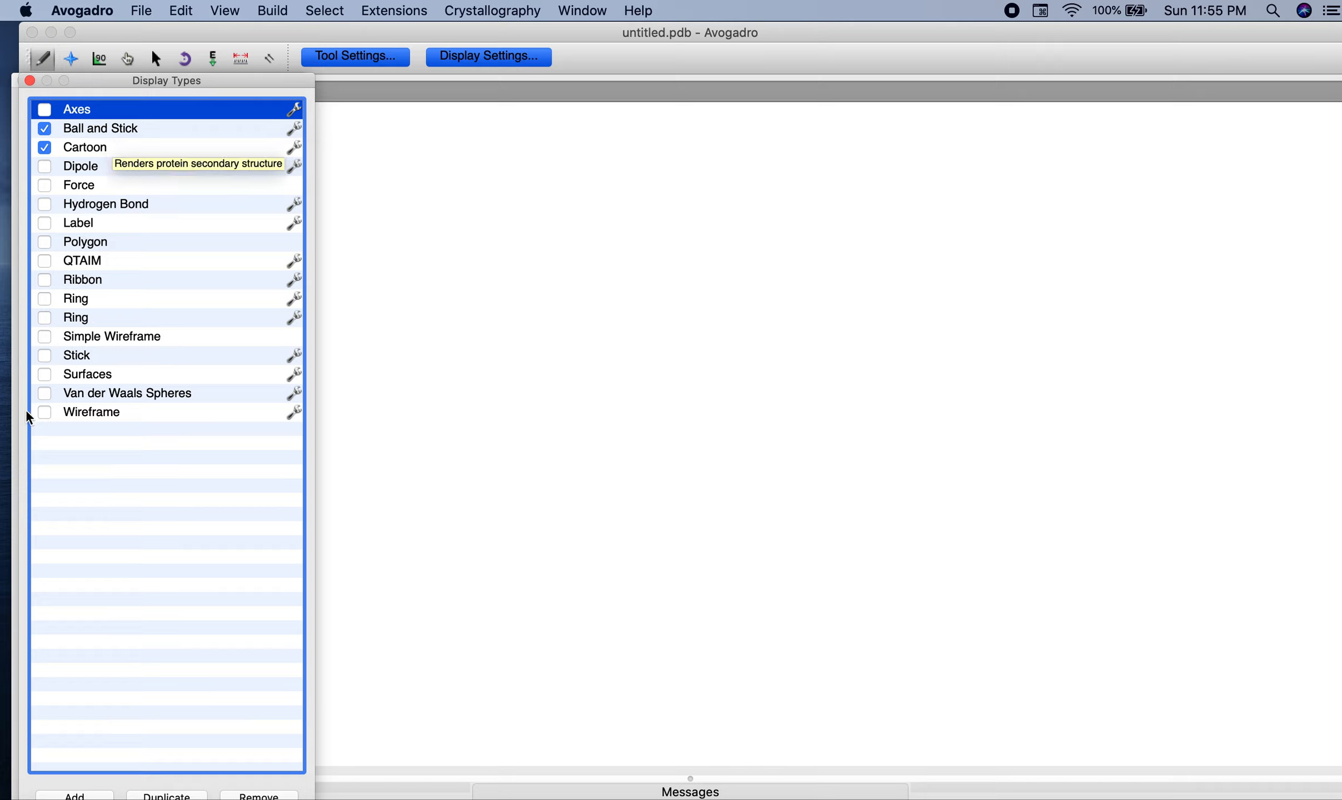
Turn on both Ring display types.
{"action": "left_click", "coordinate": [44, 309]}
{"action": "left_click", "coordinate": [45, 296]}
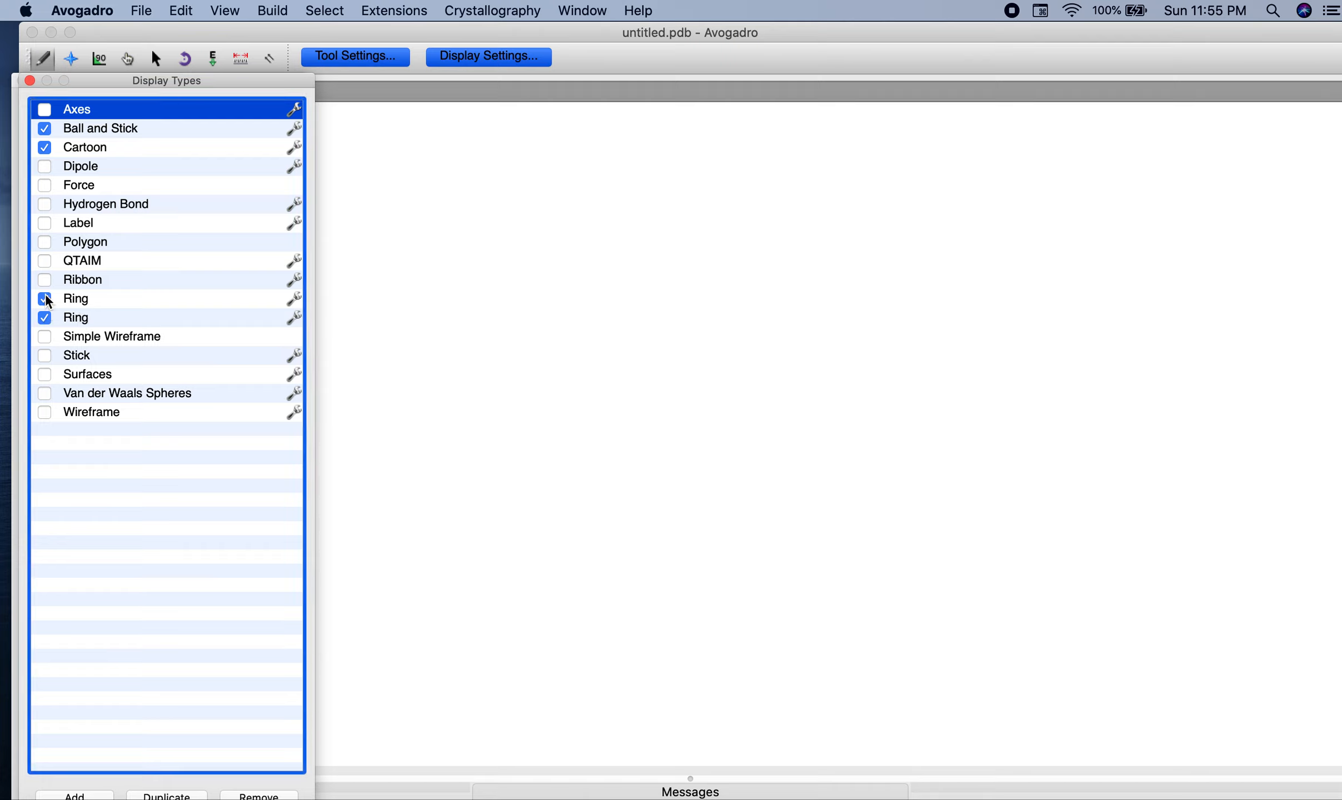
Hide both the Display Types and Draw Settings windows so that only the molecule view remains.
{"action": "left_click", "coordinate": [490, 53]}
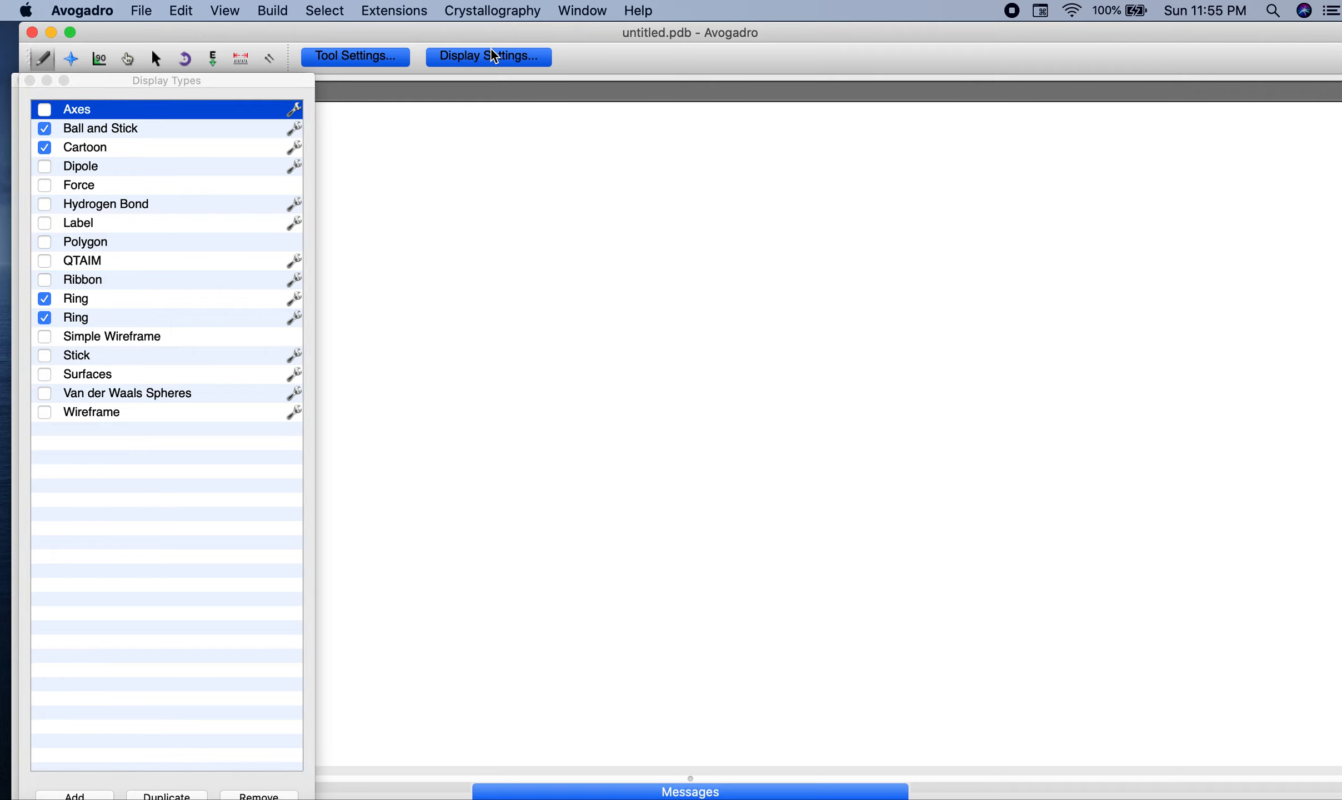
{"action": "left_click", "coordinate": [490, 54]}
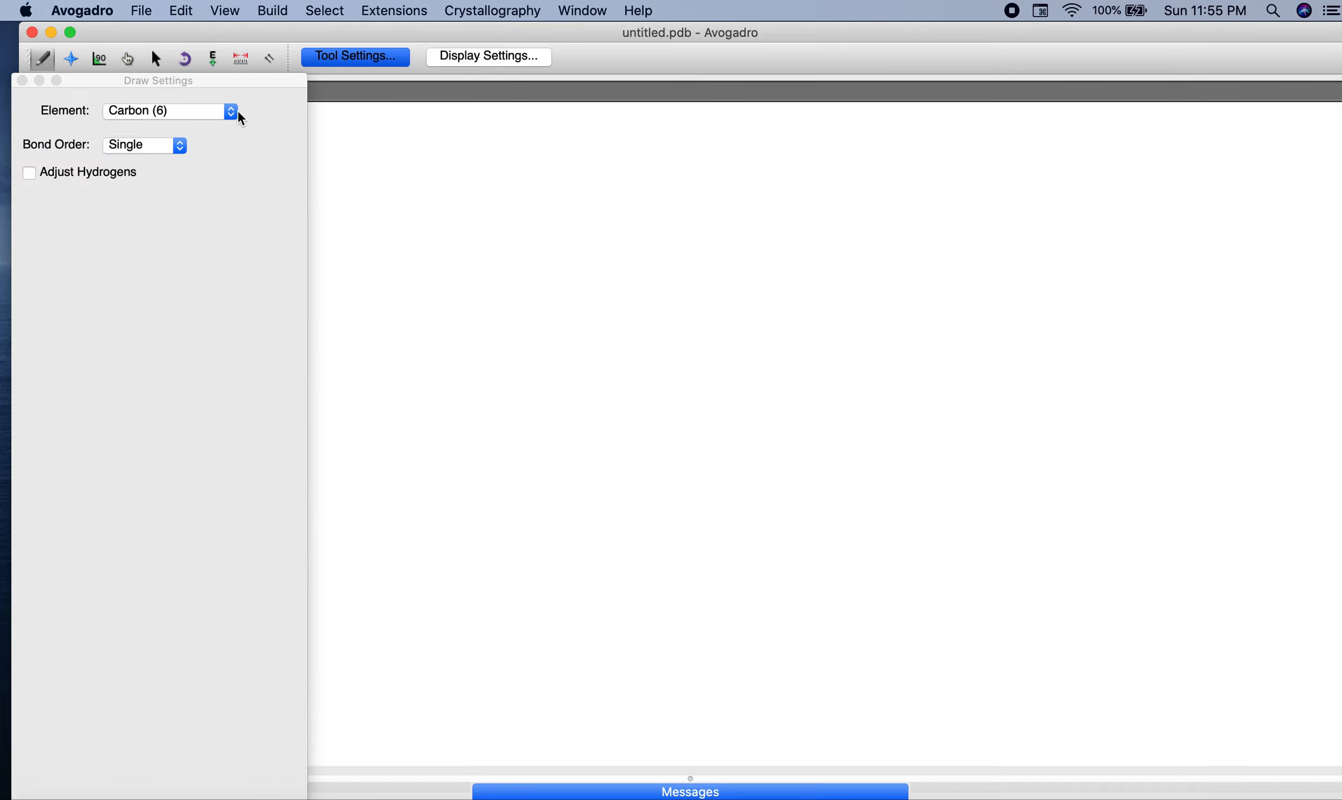
{"action": "left_click", "coordinate": [376, 56]}
{"action": "left_click", "coordinate": [461, 60]}
{"action": "left_click", "coordinate": [461, 60]}
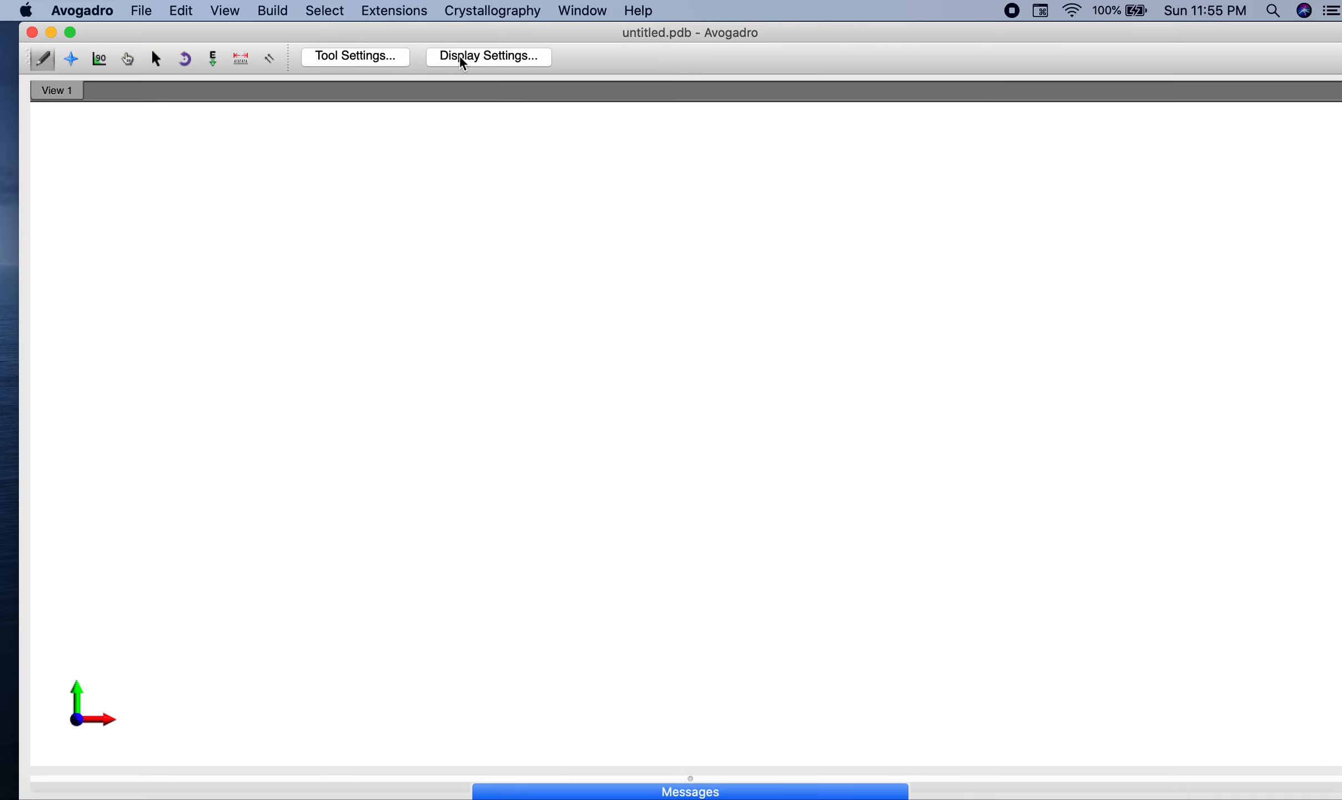
Show the Display Types list and turn off both Ring display types.
{"action": "left_click", "coordinate": [461, 60]}
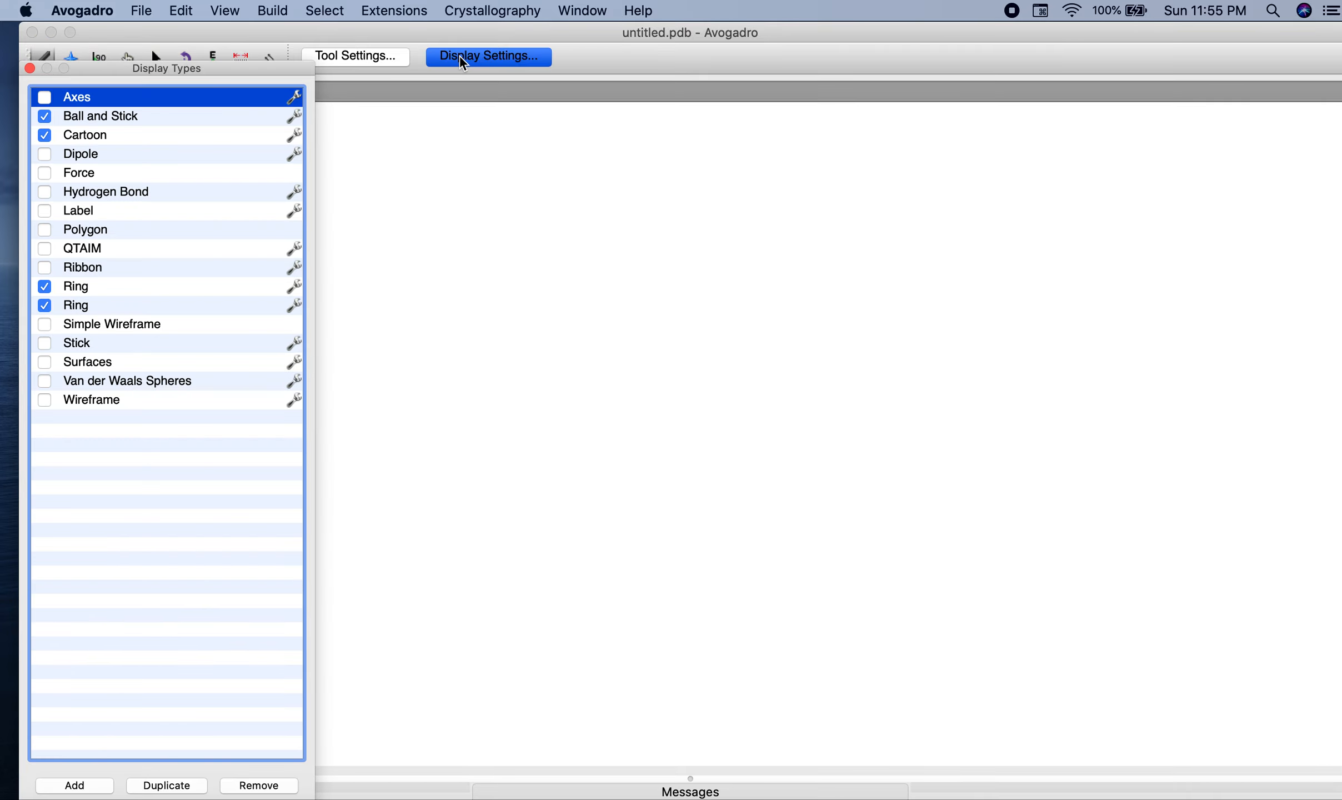
{"action": "left_click", "coordinate": [46, 306]}
{"action": "left_click", "coordinate": [44, 286]}
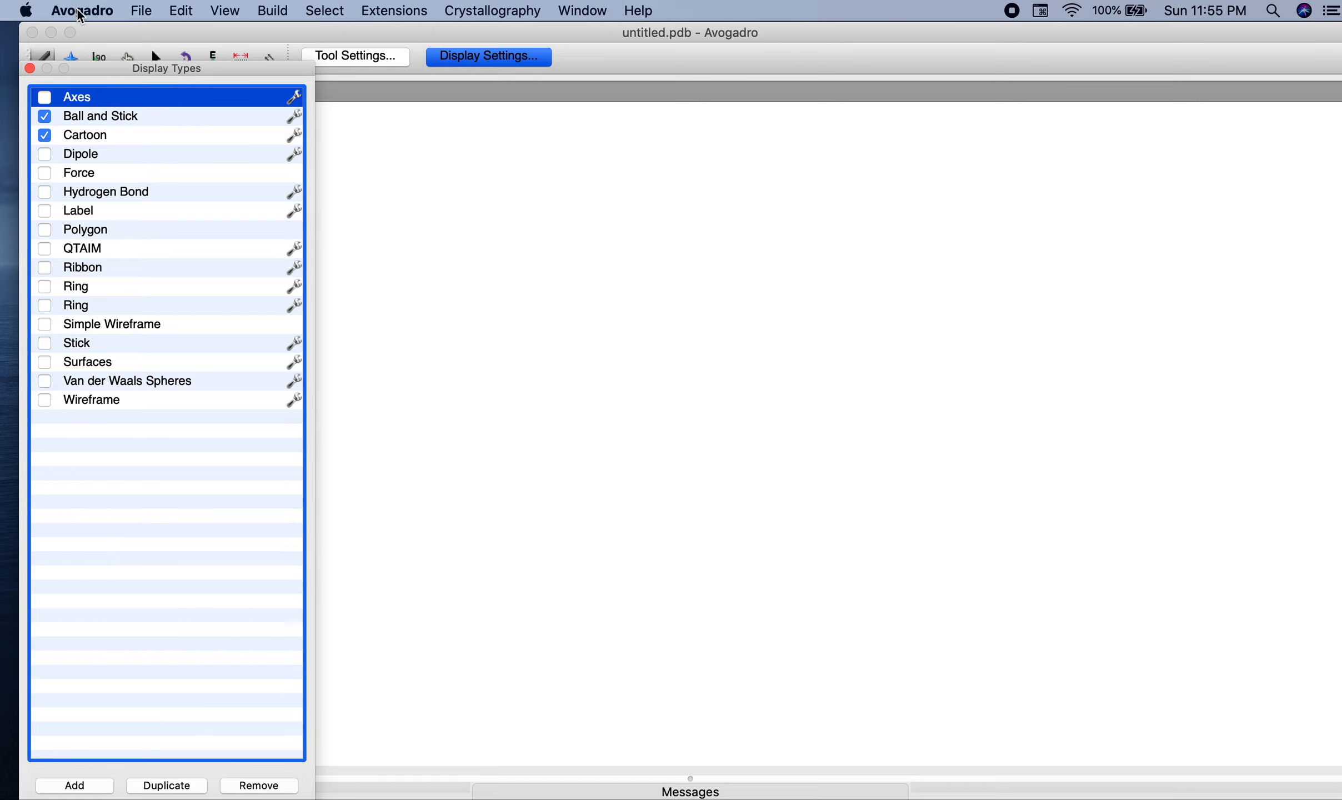
Draw a closed ring of six carbon atoms joined by single bonds, with Draw Settings shown.
{"action": "left_click", "coordinate": [550, 248]}
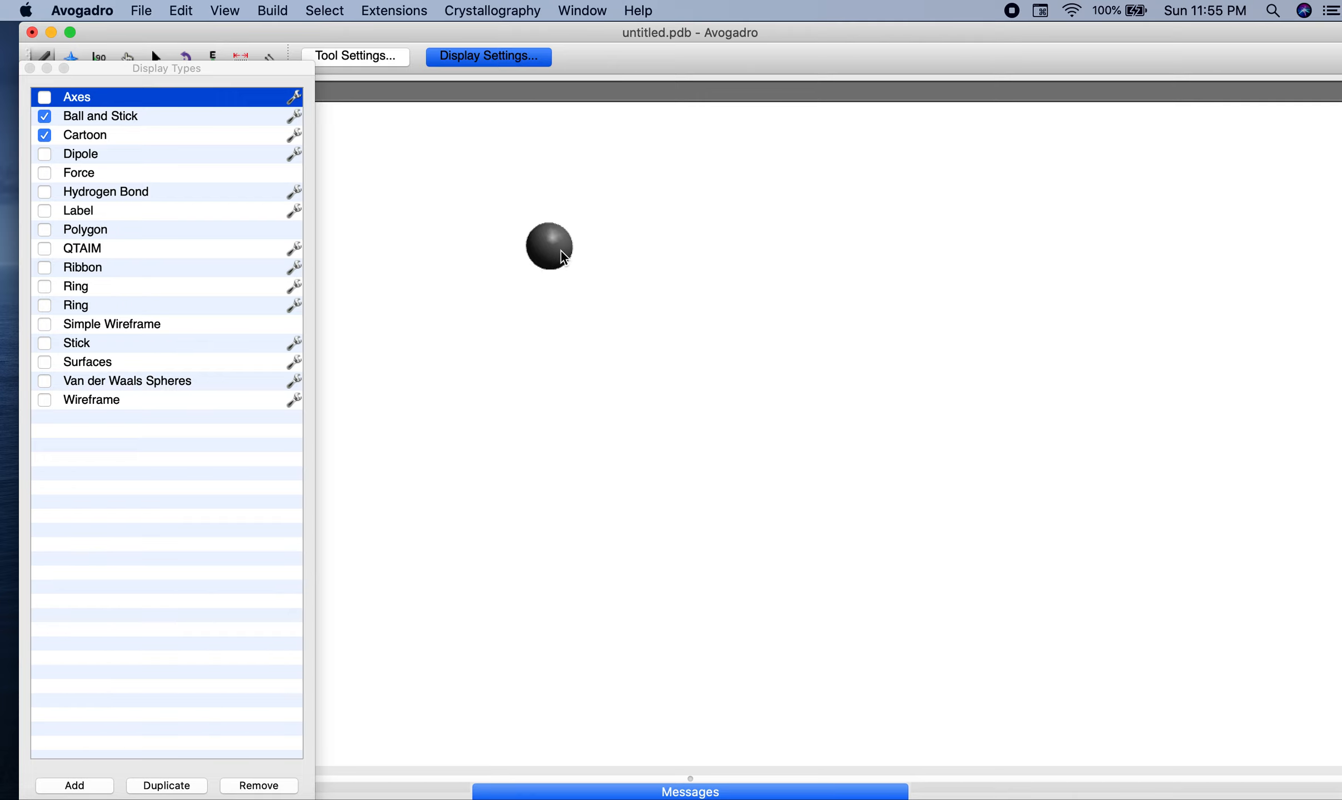
{"action": "left_click_drag", "start_coordinate": [561, 251], "coordinate": [666, 265]}
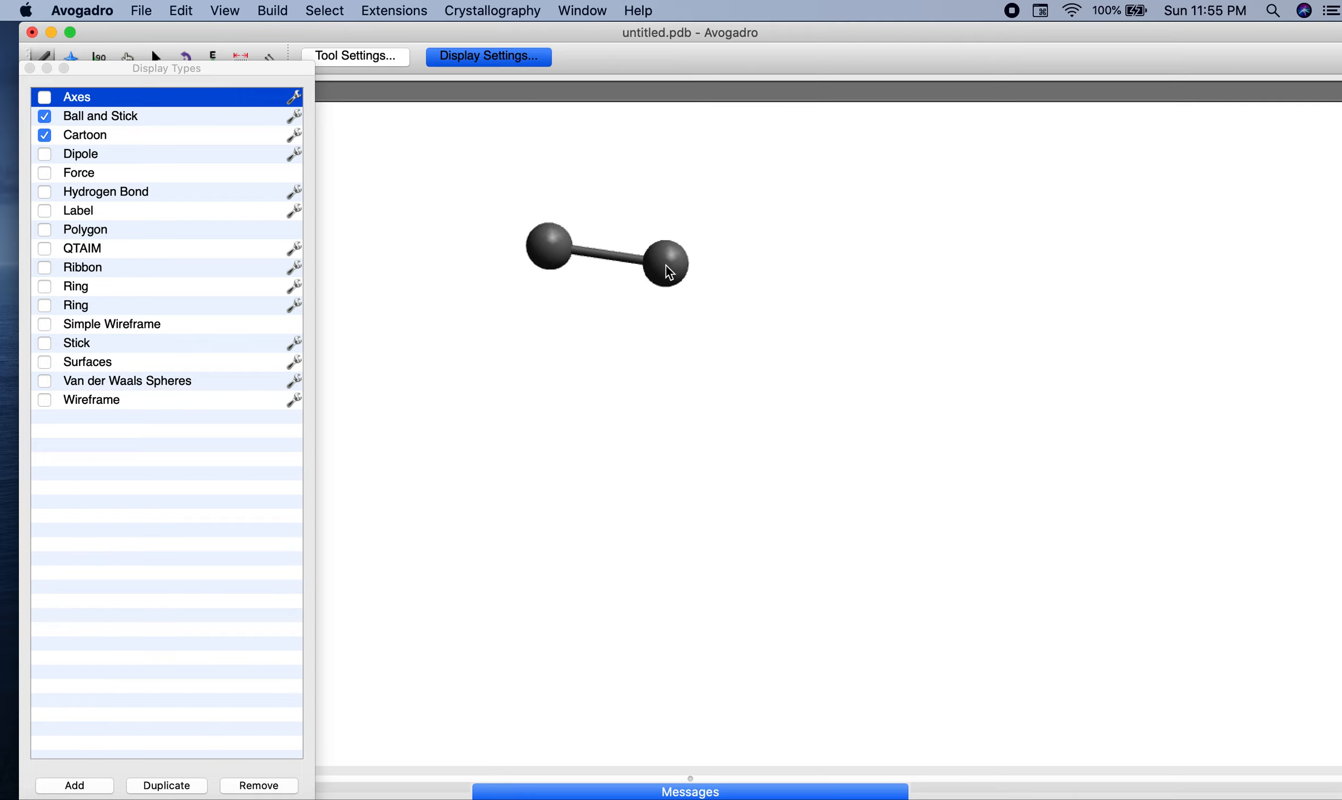
{"action": "left_click", "coordinate": [376, 62]}
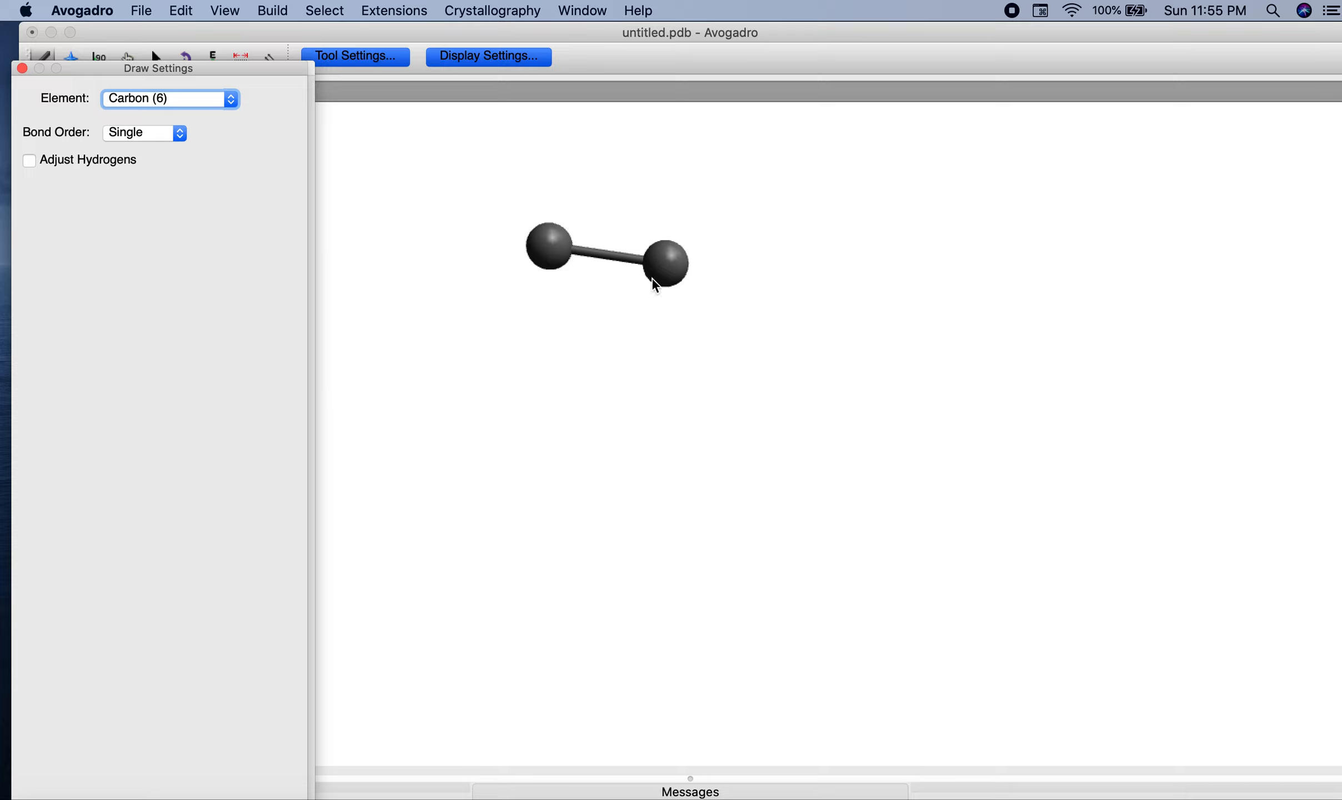
{"action": "mouse_move", "coordinate": [557, 263]}
{"action": "left_mouse_down"}
{"action": "mouse_move", "coordinate": [461, 351]}
{"action": "mouse_move", "coordinate": [504, 501]}
{"action": "mouse_move", "coordinate": [630, 553]}
{"action": "mouse_move", "coordinate": [687, 431]}
{"action": "left_mouse_up"}
{"action": "left_click_drag", "start_coordinate": [687, 431], "coordinate": [685, 285]}
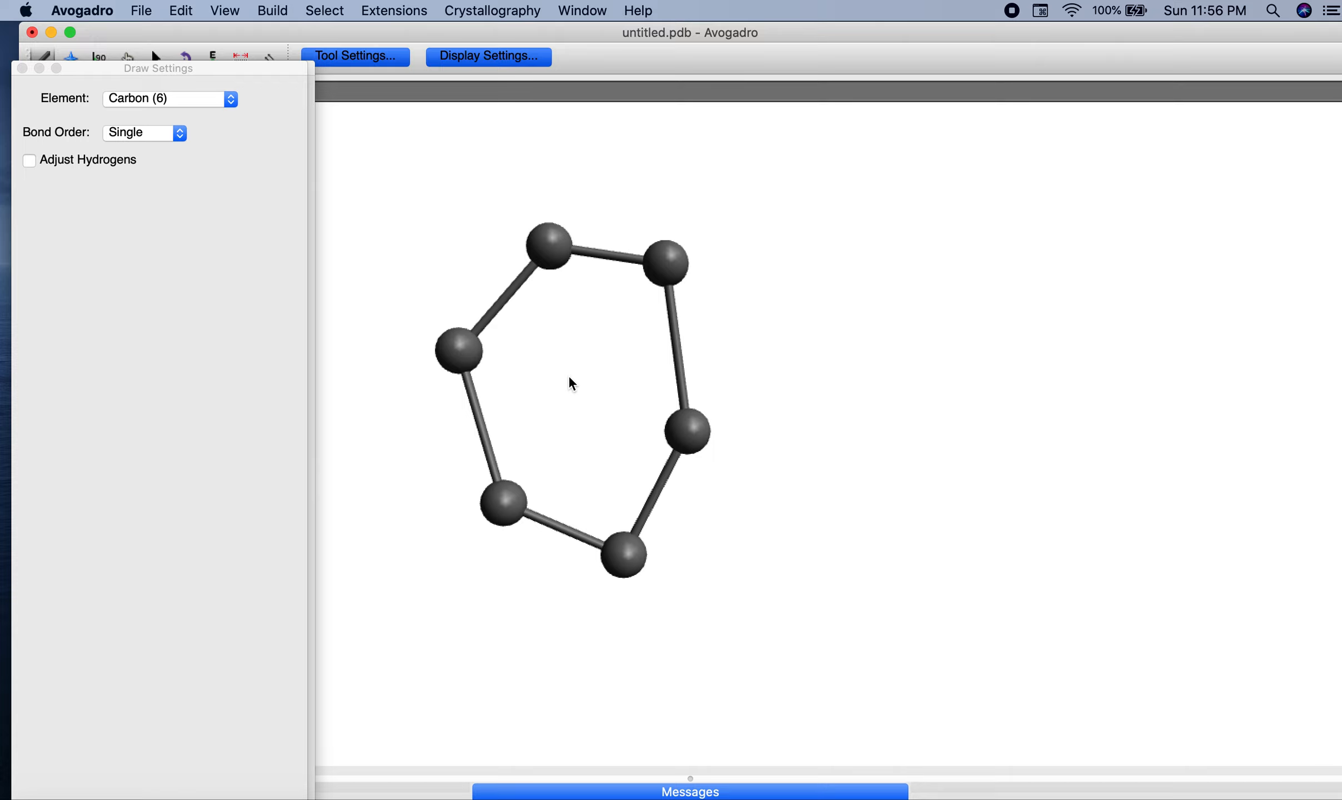
Undo the ring-closing bond and the sixth carbon, and bond the lowest carbon to a new carbon above the chain.
{"action": "key", "text": "super+z"}
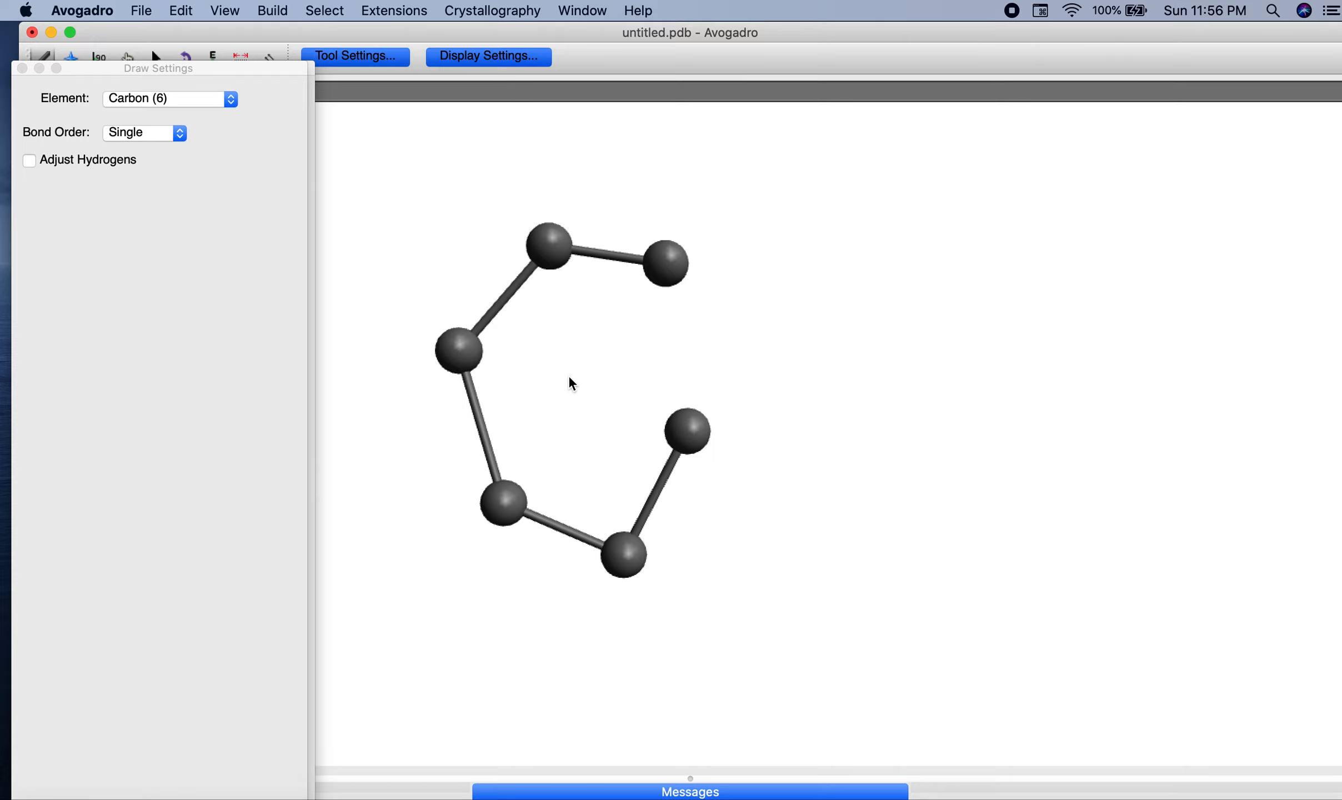
{"action": "key", "text": "super+z"}
{"action": "left_click_drag", "start_coordinate": [400, 142], "coordinate": [621, 550]}
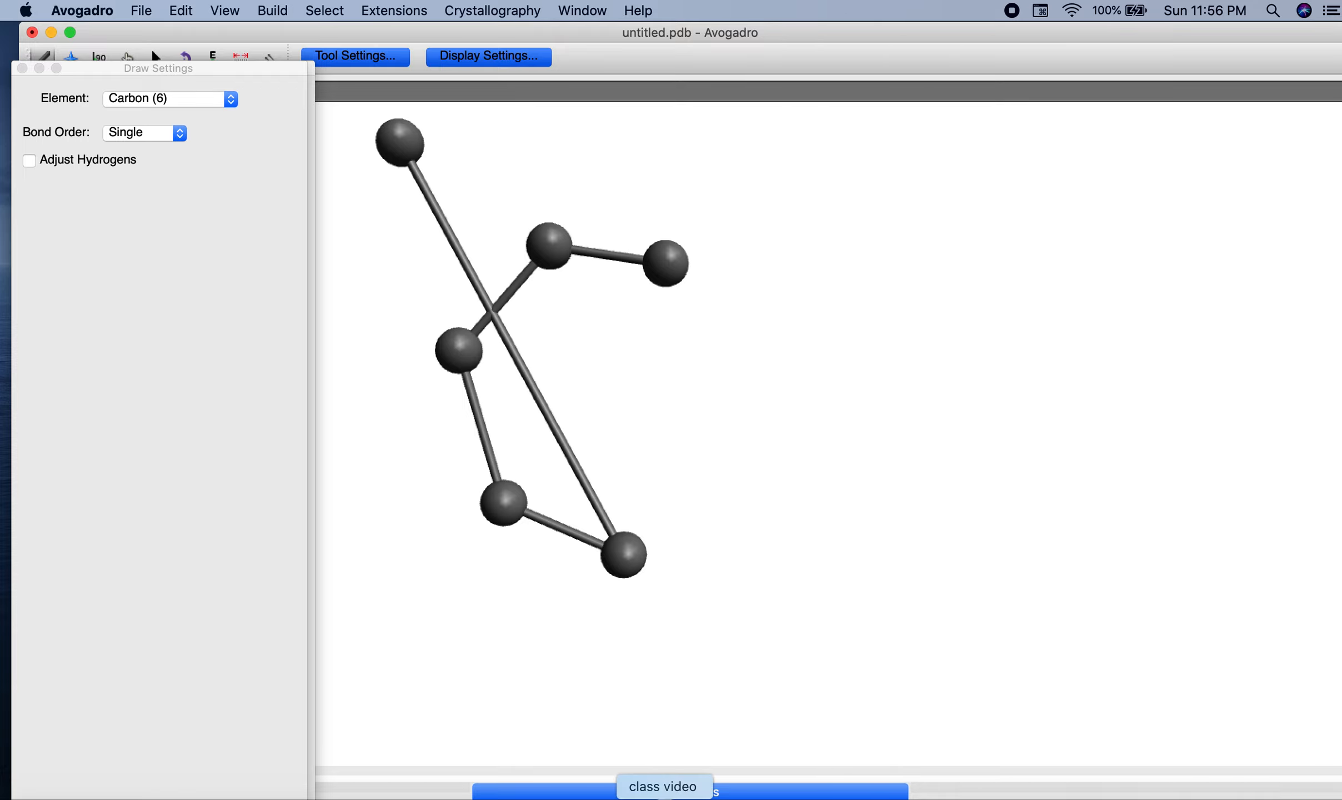
Activate the Selection tool and move the floating Display Types and Selection Settings windows clear of the drawing tools.
{"action": "left_click_drag", "start_coordinate": [174, 68], "coordinate": [194, 95]}
{"action": "left_click", "coordinate": [156, 59]}
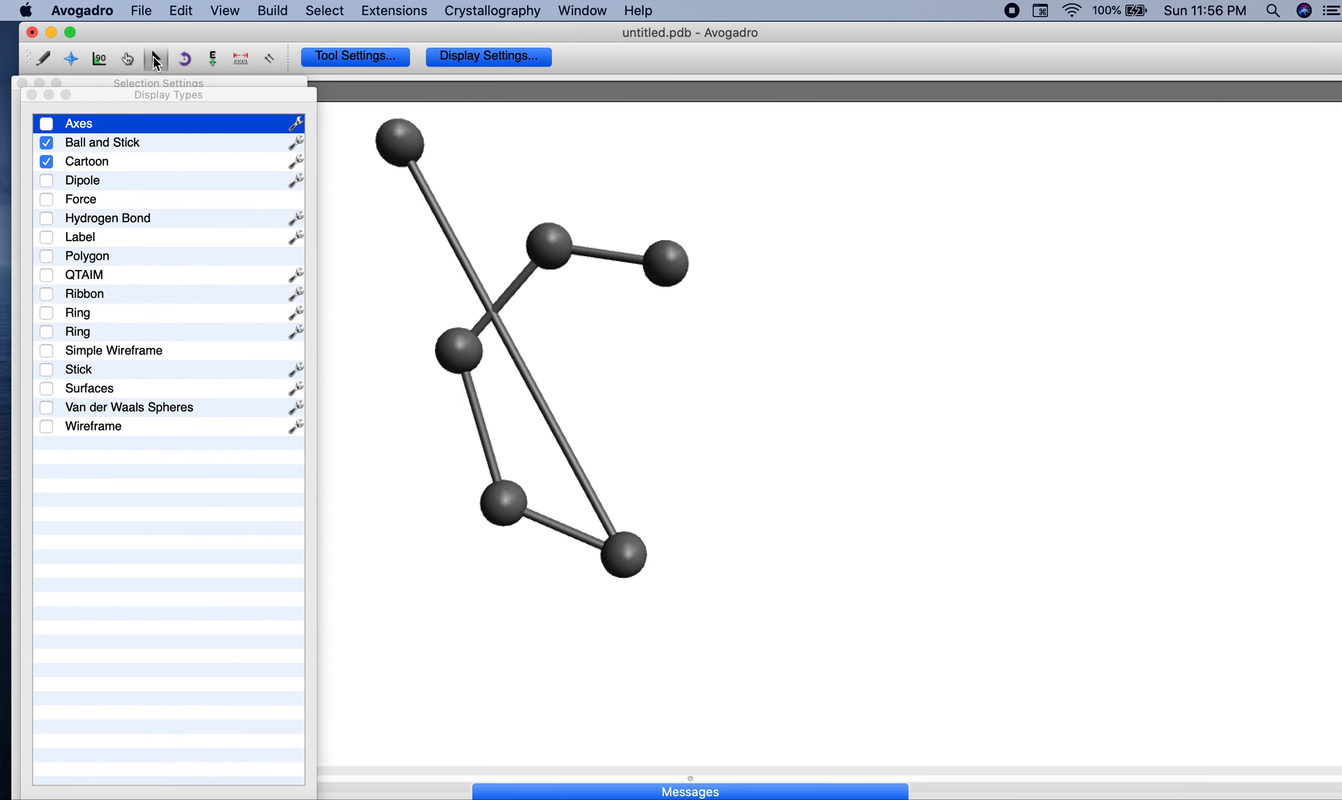
{"action": "left_click_drag", "start_coordinate": [198, 84], "coordinate": [195, 105]}
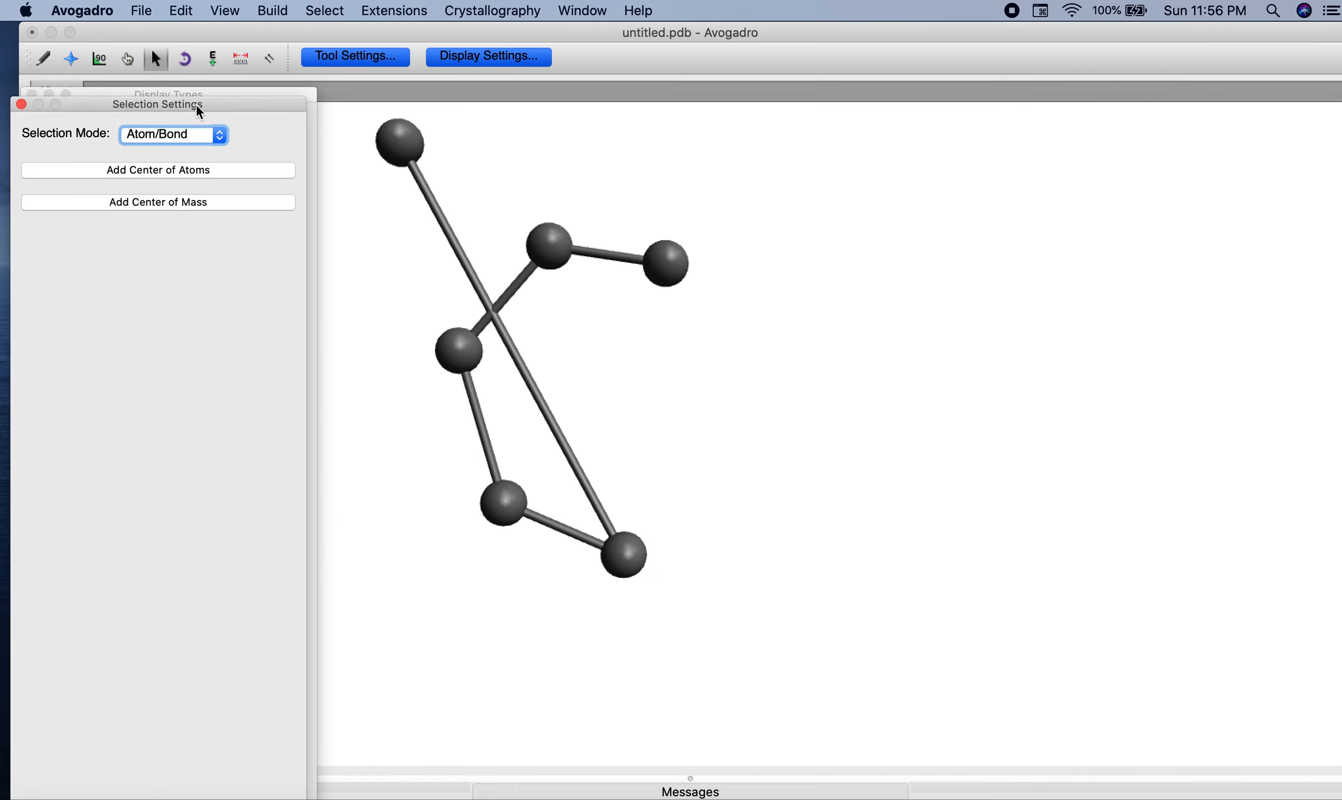
Select all the drawn carbon atoms and bonds with the Selection tool and delete them.
{"action": "left_click", "coordinate": [158, 61]}
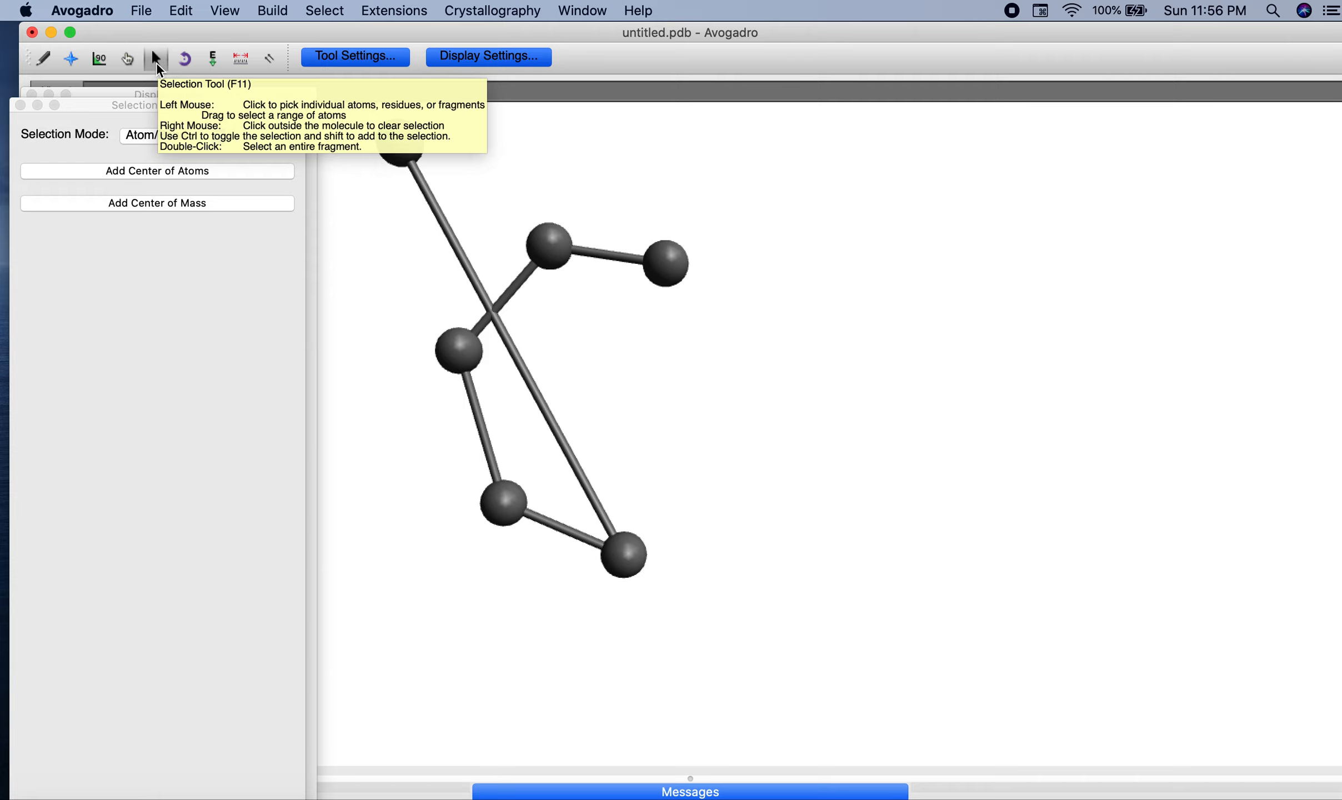
{"action": "left_click_drag", "start_coordinate": [401, 211], "coordinate": [750, 661]}
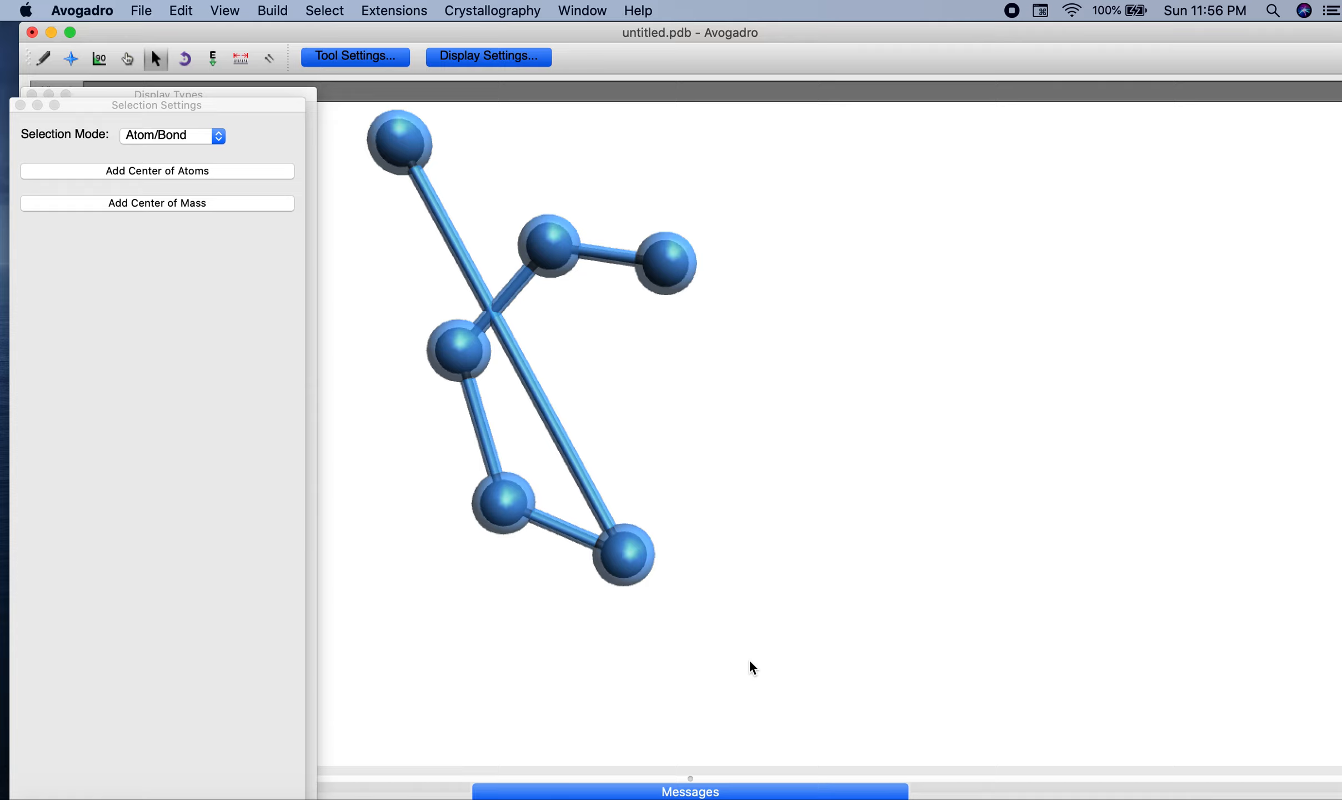
{"action": "key", "text": "Delete"}
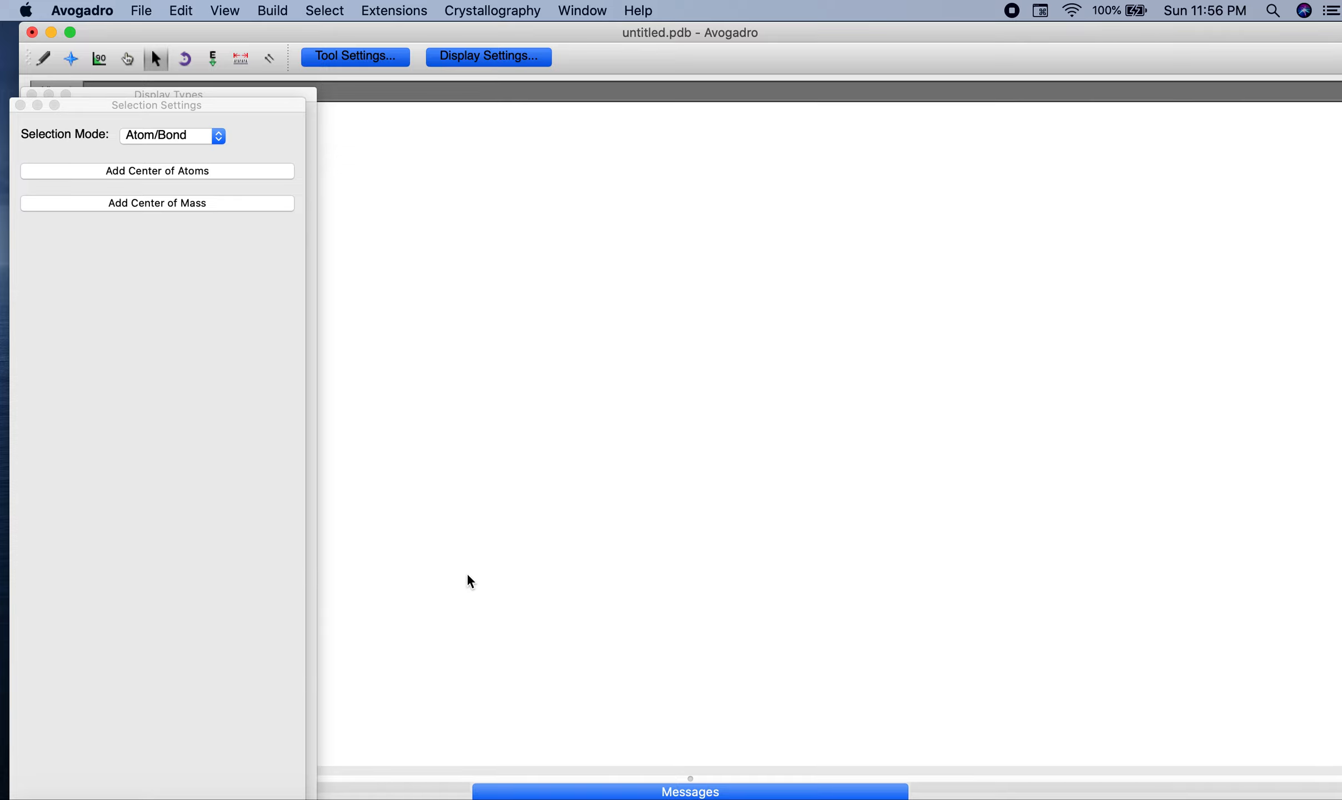
Hide Selection Settings and toggle the visibility of the Display Types window.
{"action": "left_click", "coordinate": [326, 60]}
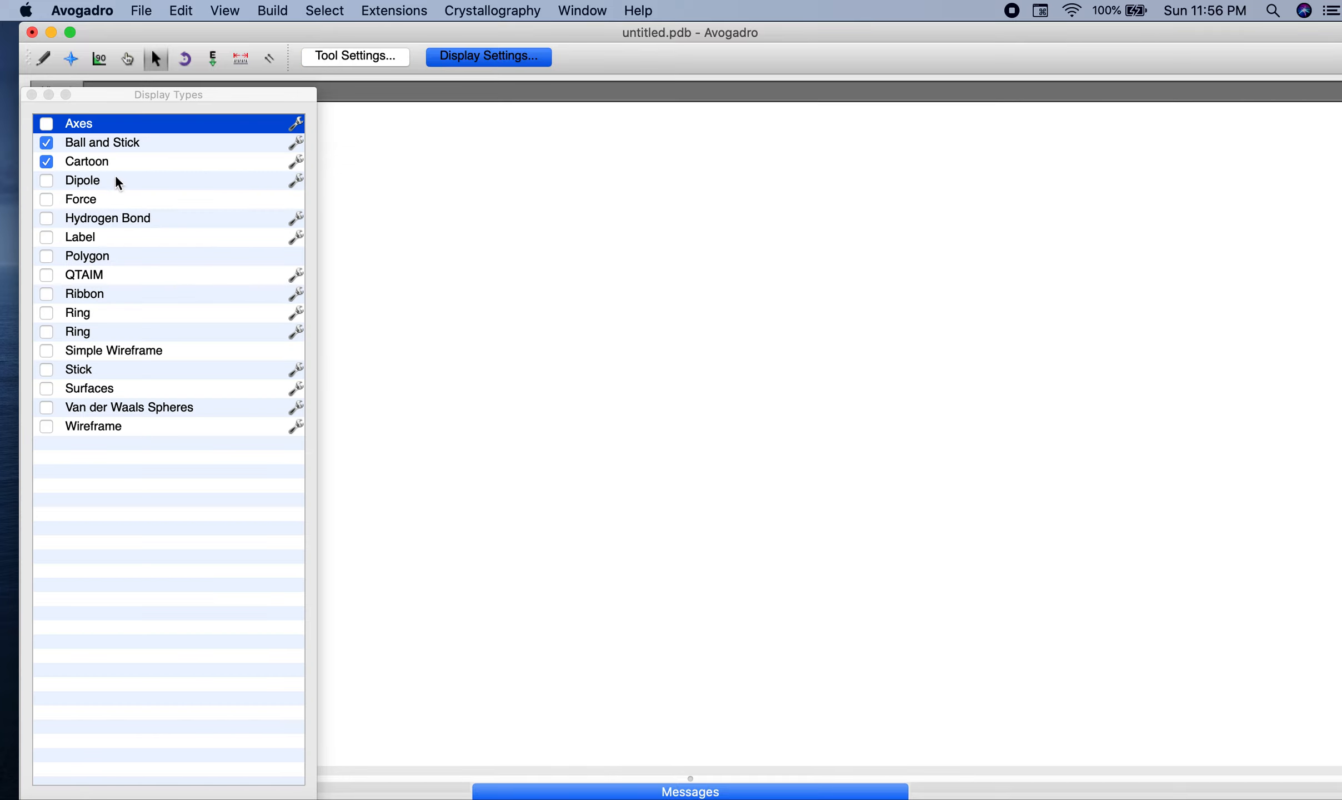
{"action": "left_click", "coordinate": [463, 61]}
{"action": "left_click", "coordinate": [468, 56]}
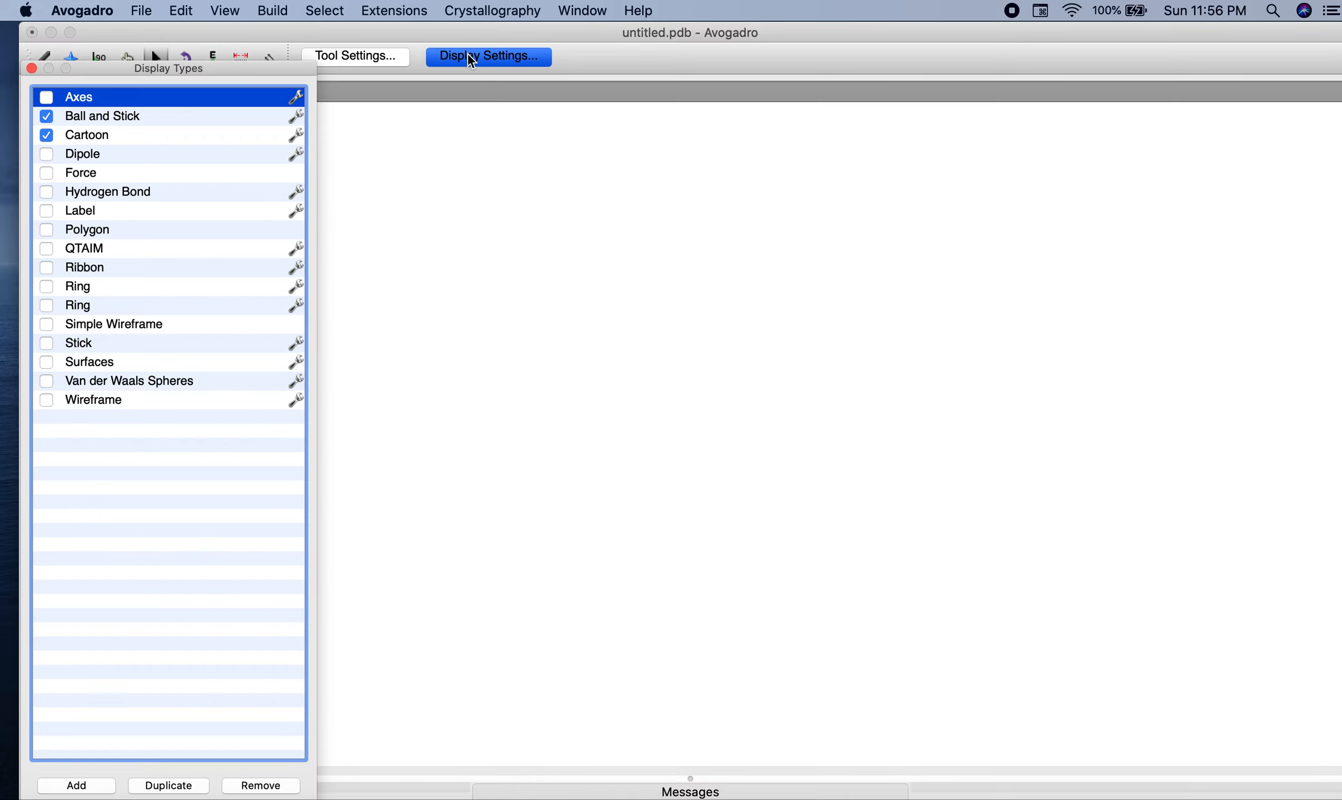
{"action": "left_click", "coordinate": [469, 59]}
{"action": "left_click", "coordinate": [471, 60]}
Set the selection mode to Residue and close Selection Settings.
{"action": "left_click", "coordinate": [357, 55]}
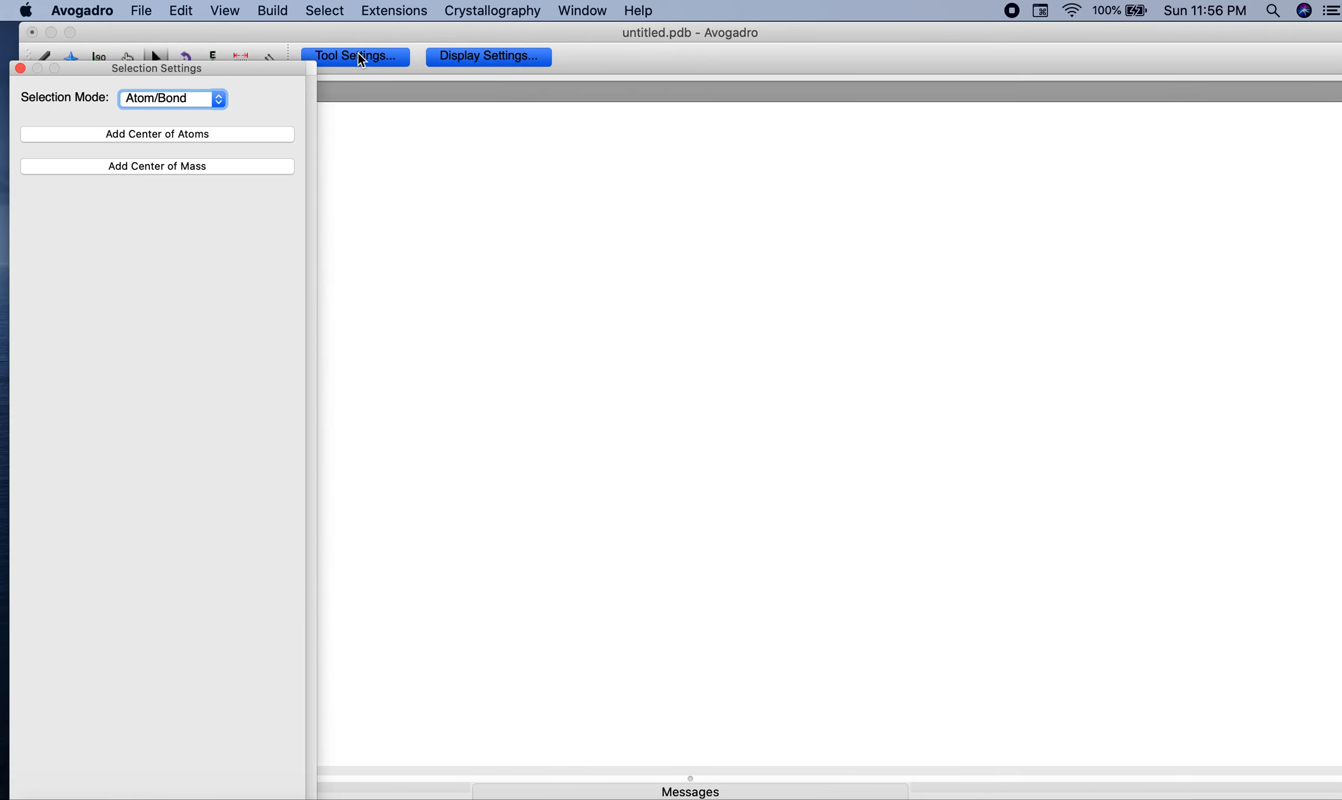
{"action": "left_click", "coordinate": [209, 99]}
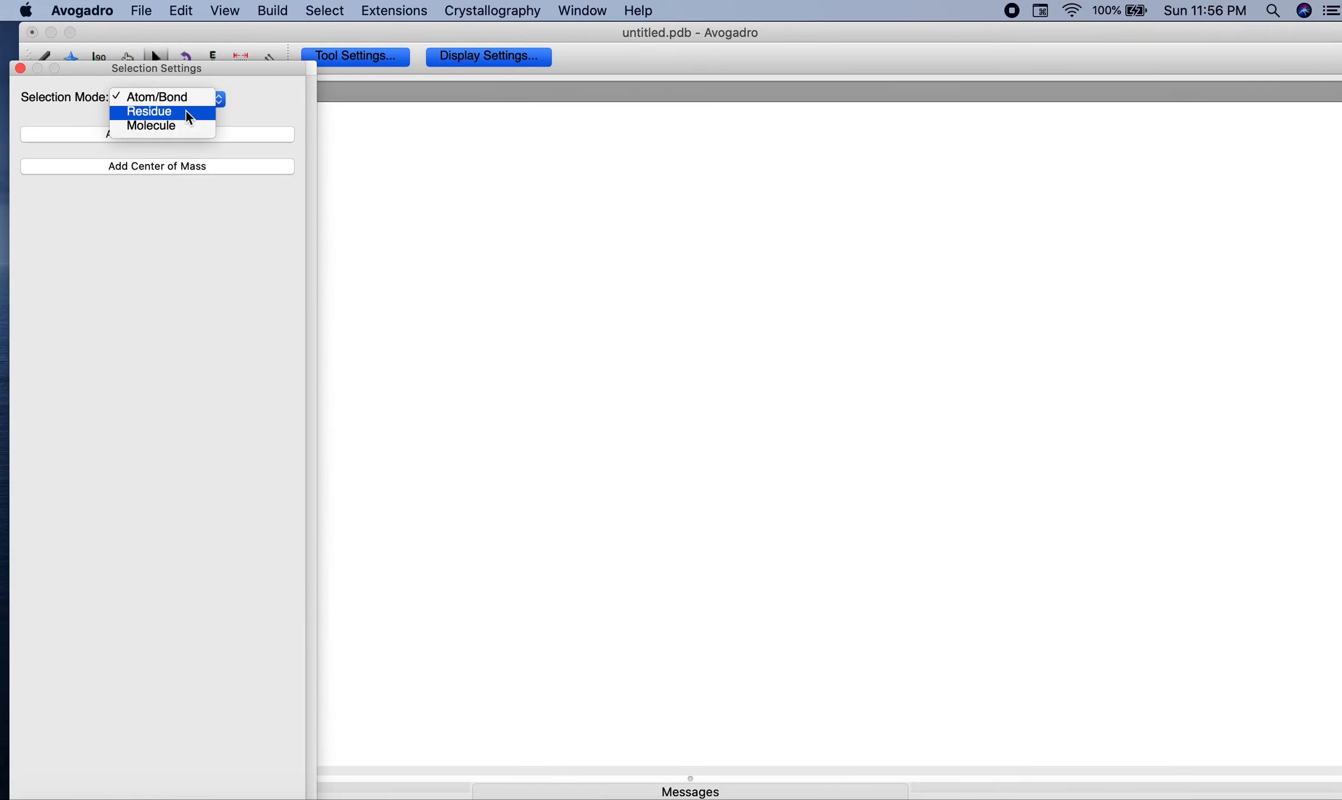
{"action": "left_click", "coordinate": [188, 114]}
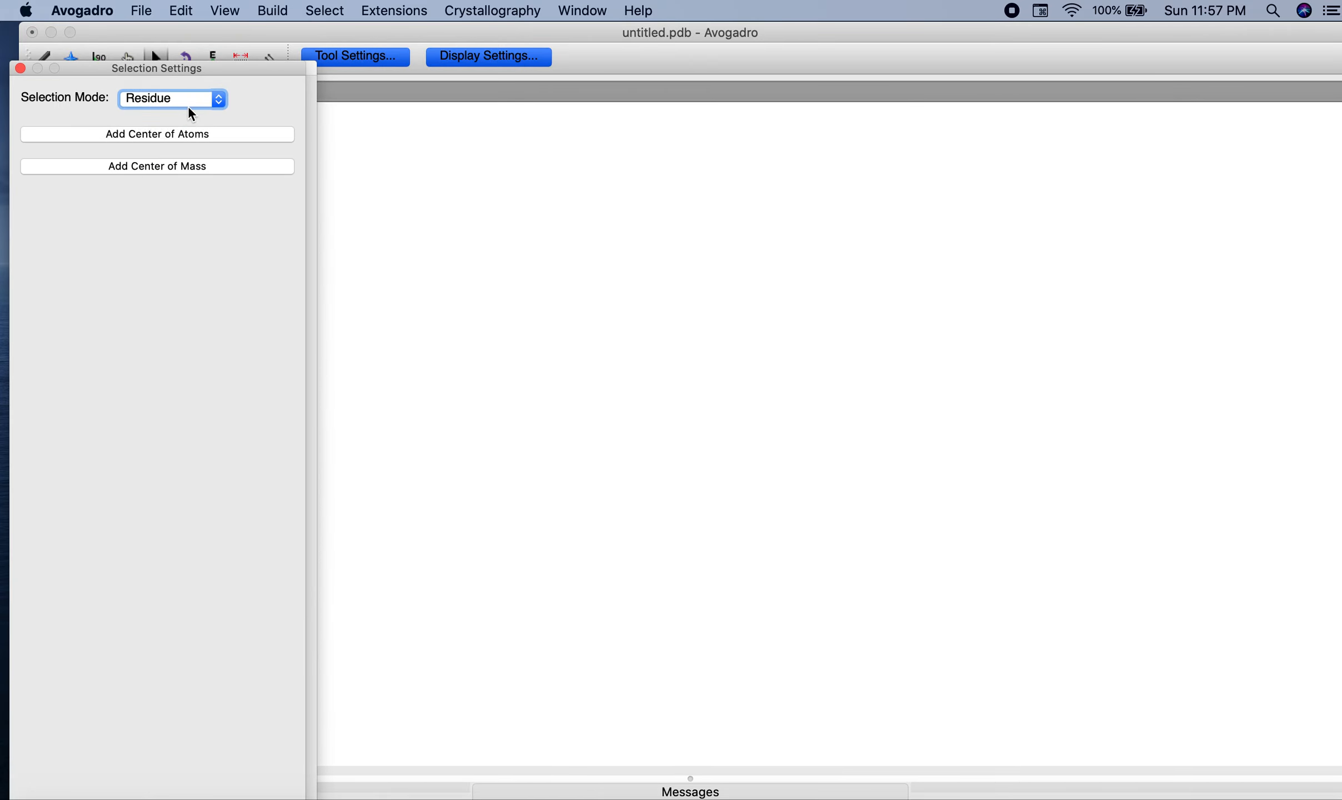
{"action": "left_click", "coordinate": [20, 67]}
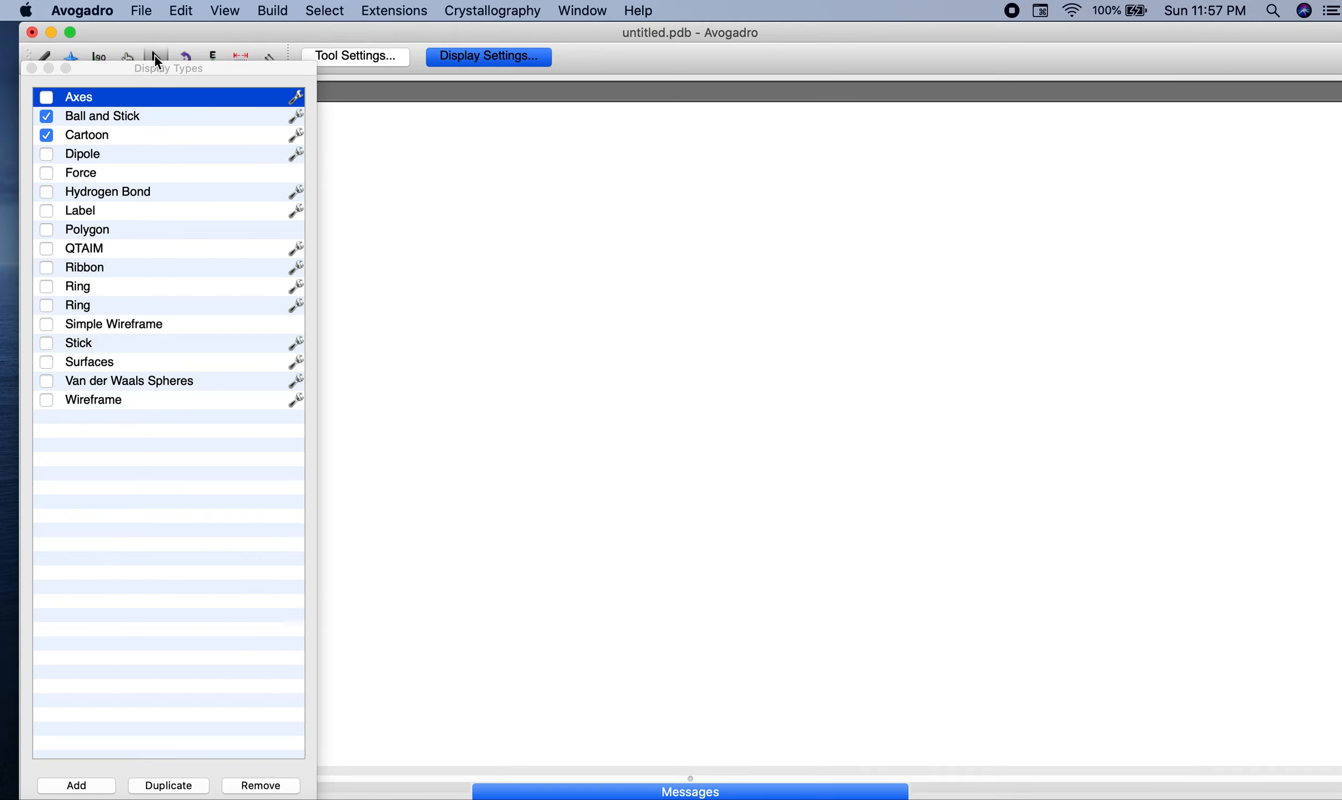
Close the document and the Display Types window, saving the molecule as untitled in PDB format over the existing file.
{"action": "left_click_drag", "start_coordinate": [158, 69], "coordinate": [193, 113]}
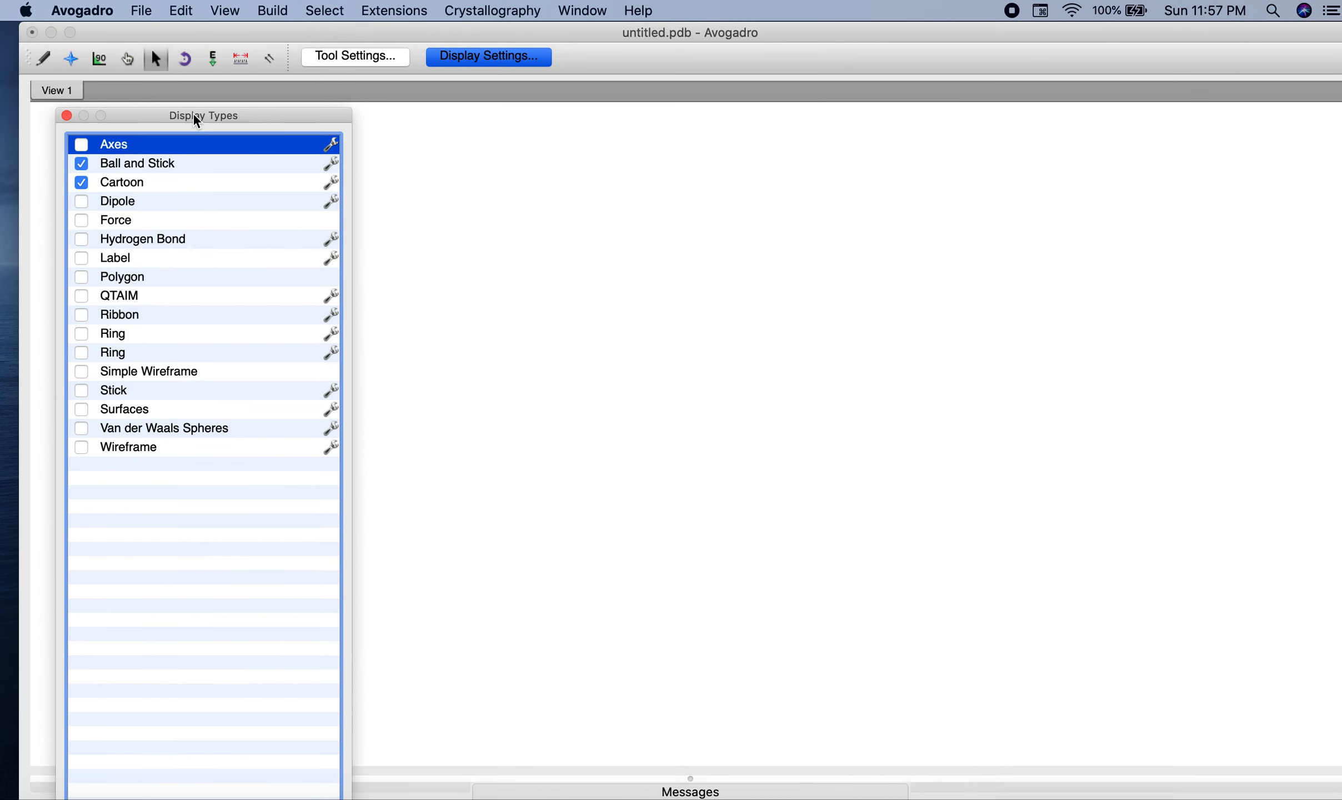
{"action": "left_click", "coordinate": [32, 32]}
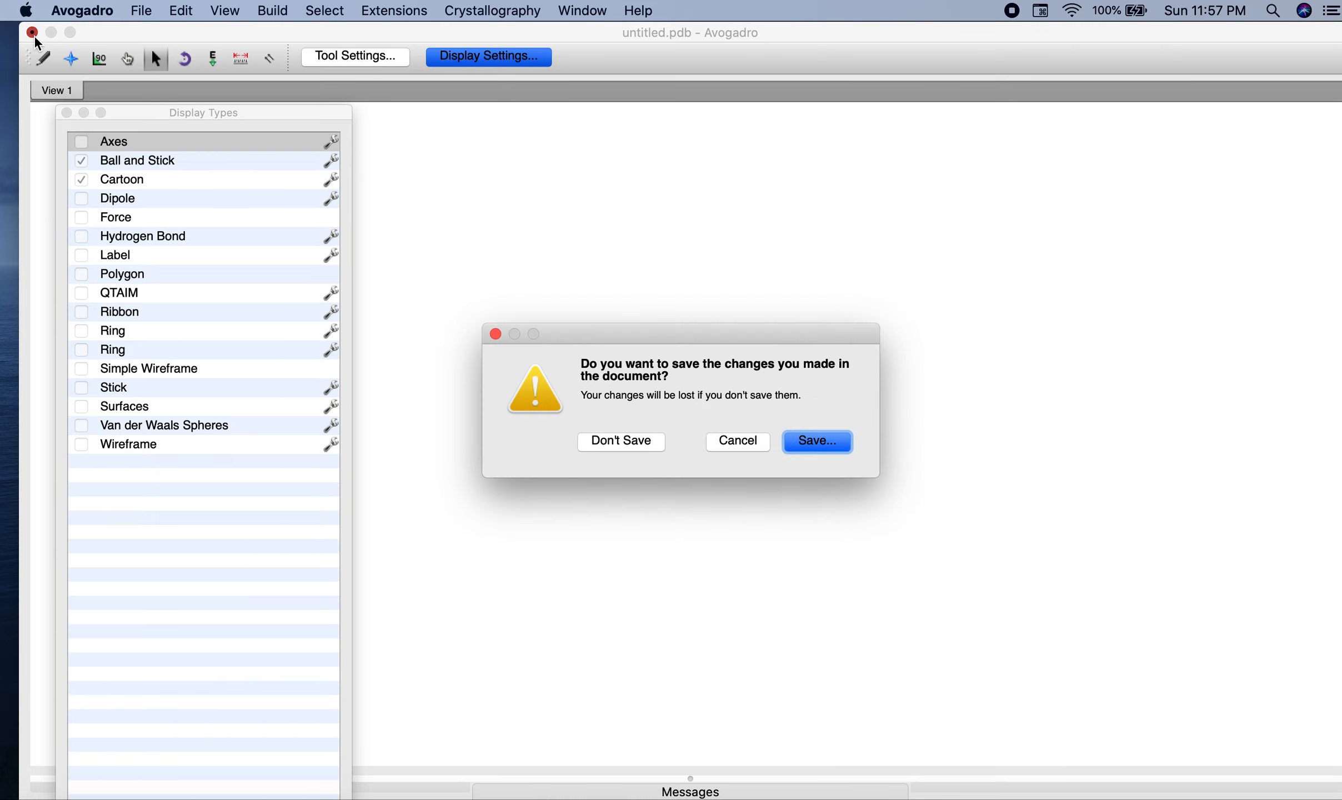
{"action": "left_click", "coordinate": [799, 443]}
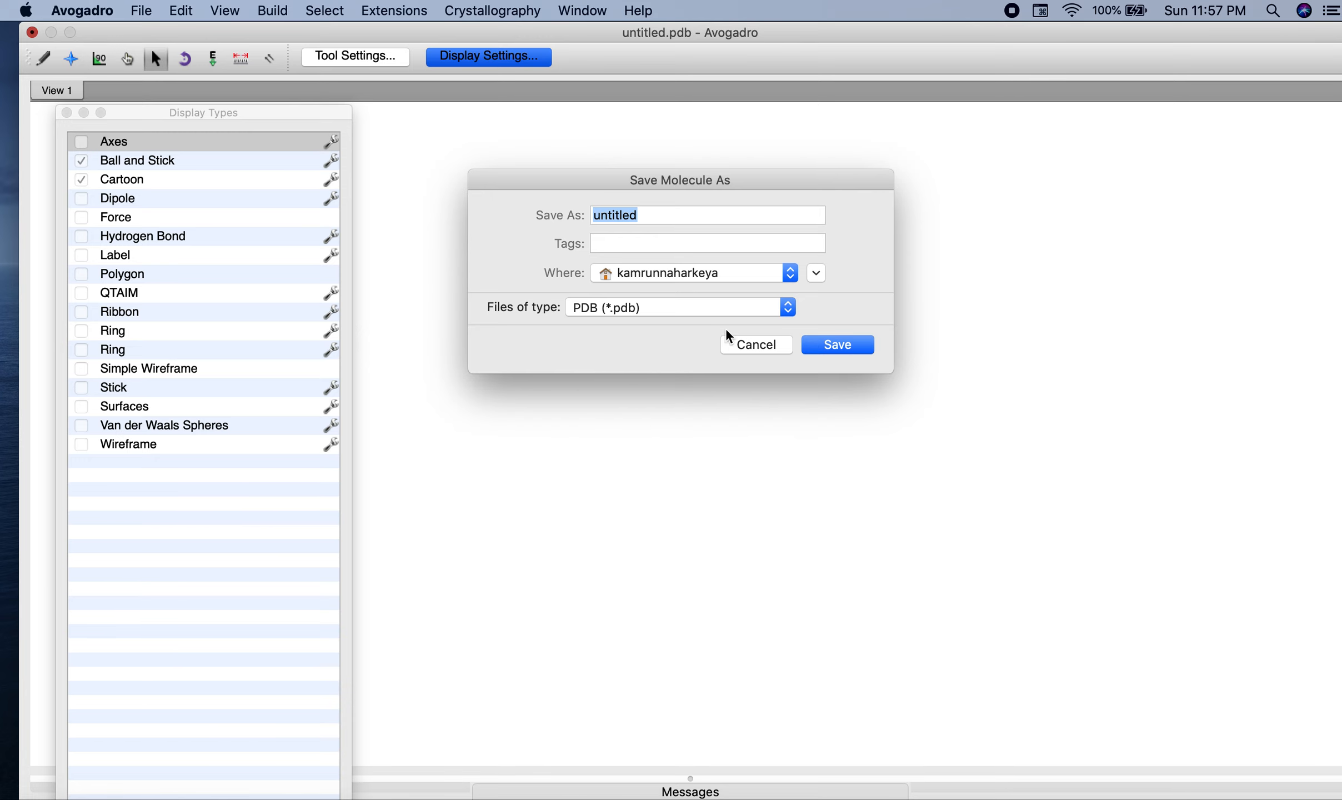
{"action": "left_click", "coordinate": [826, 346]}
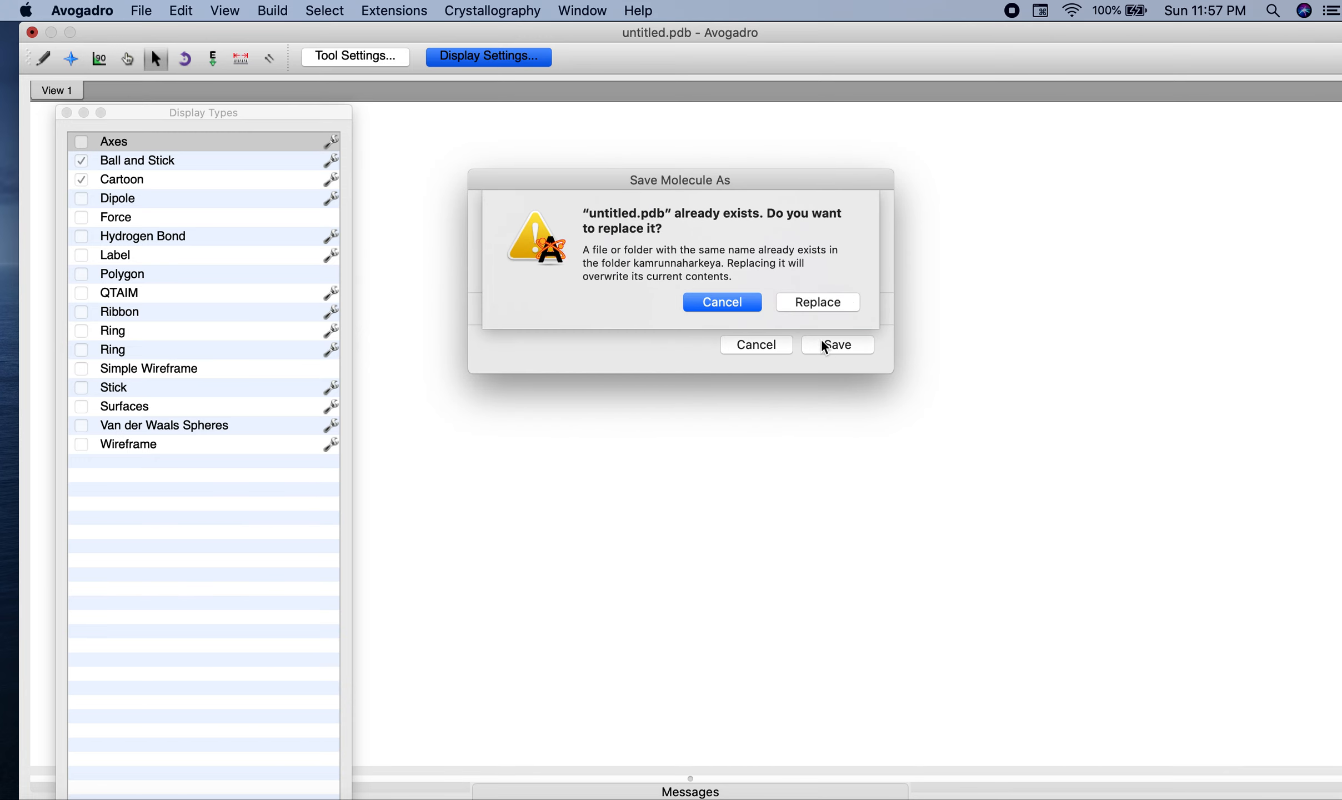
{"action": "left_click", "coordinate": [805, 305]}
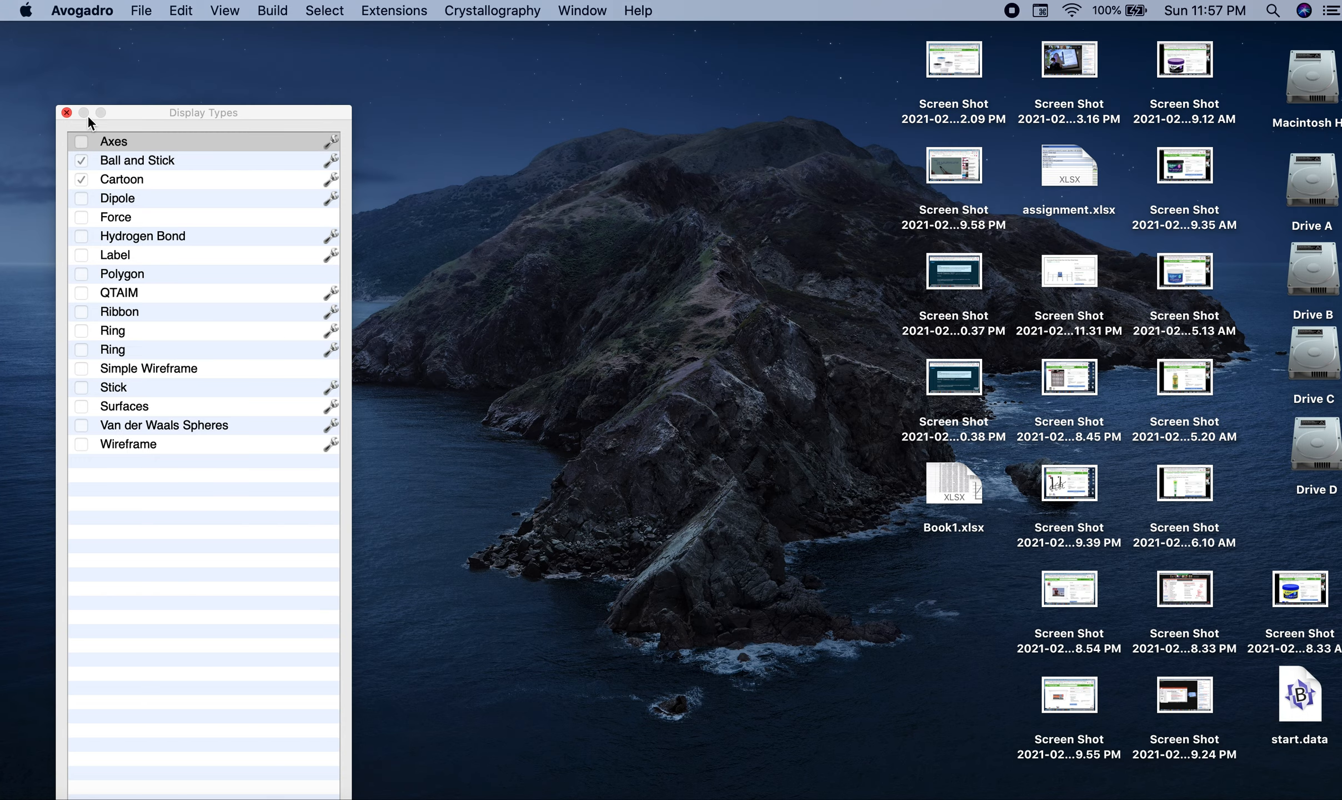
{"action": "left_click", "coordinate": [65, 111]}
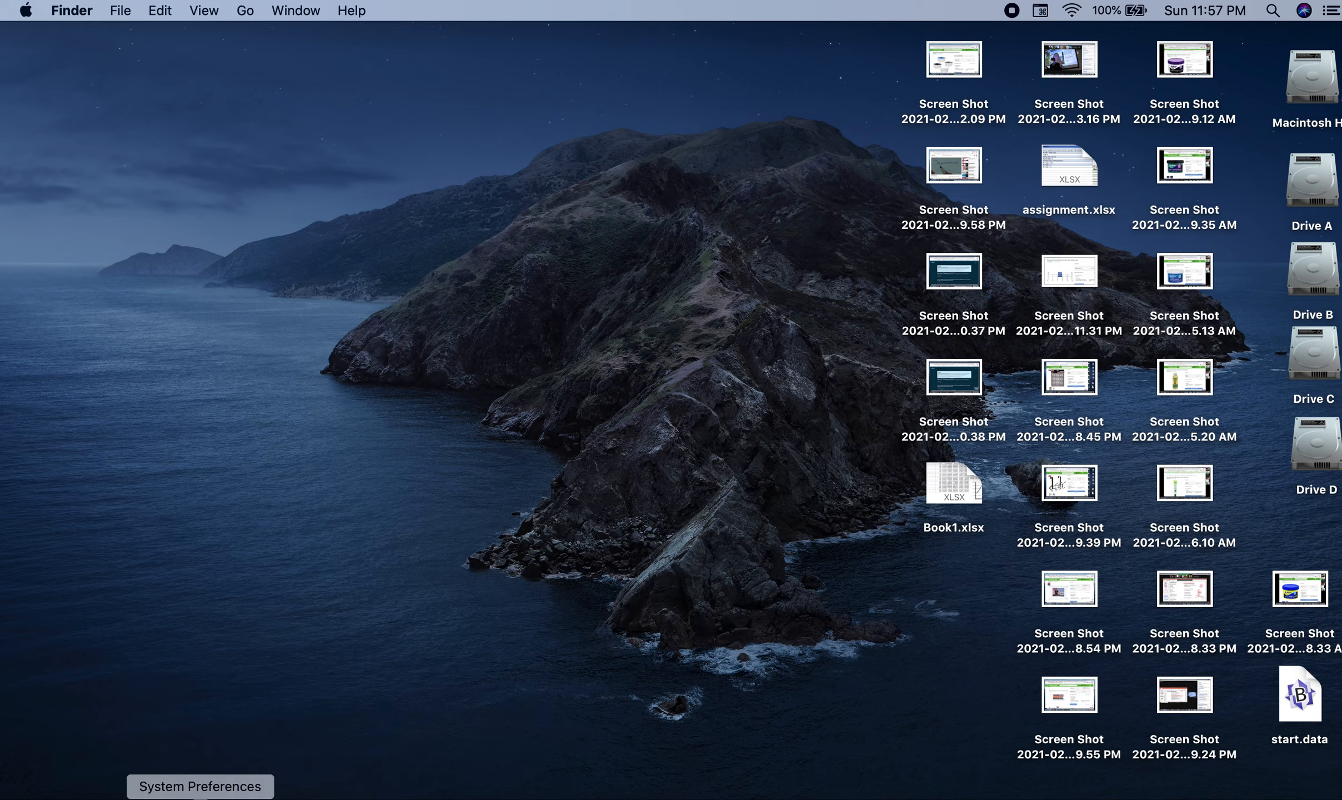
Relaunch Avogadro and dock the floating Display Types list in the main window above Draw Settings.
{"action": "left_click", "coordinate": [73, 773]}
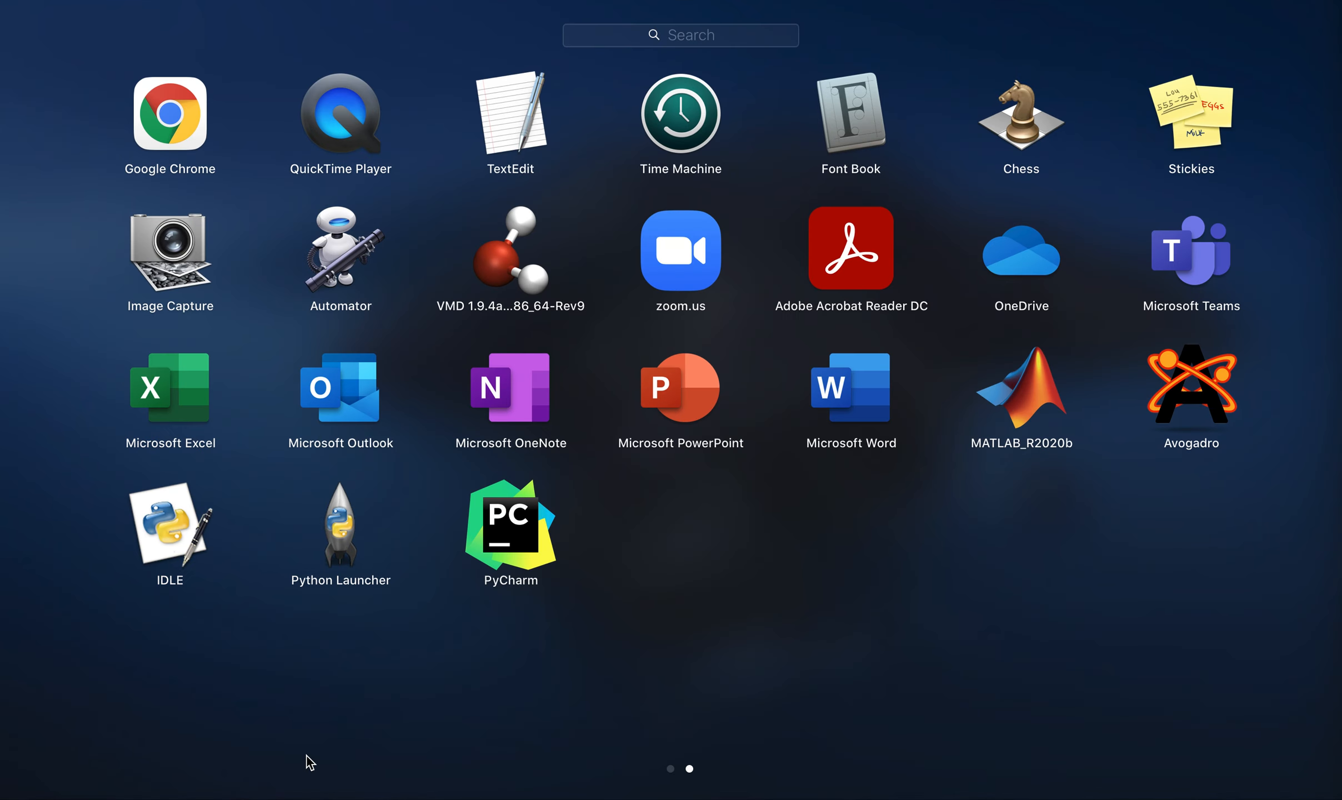
{"action": "left_click", "coordinate": [1206, 376]}
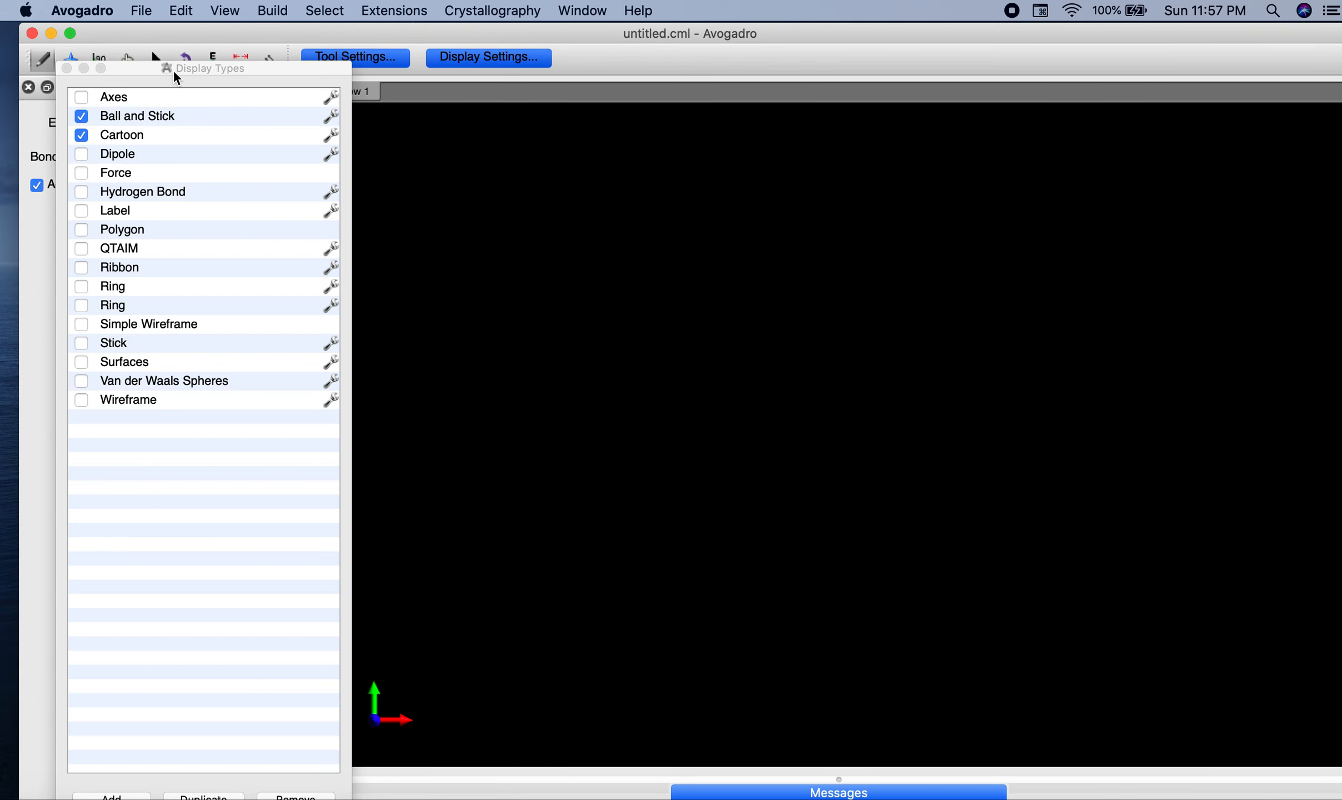
{"action": "left_click_drag", "start_coordinate": [172, 70], "coordinate": [219, 103]}
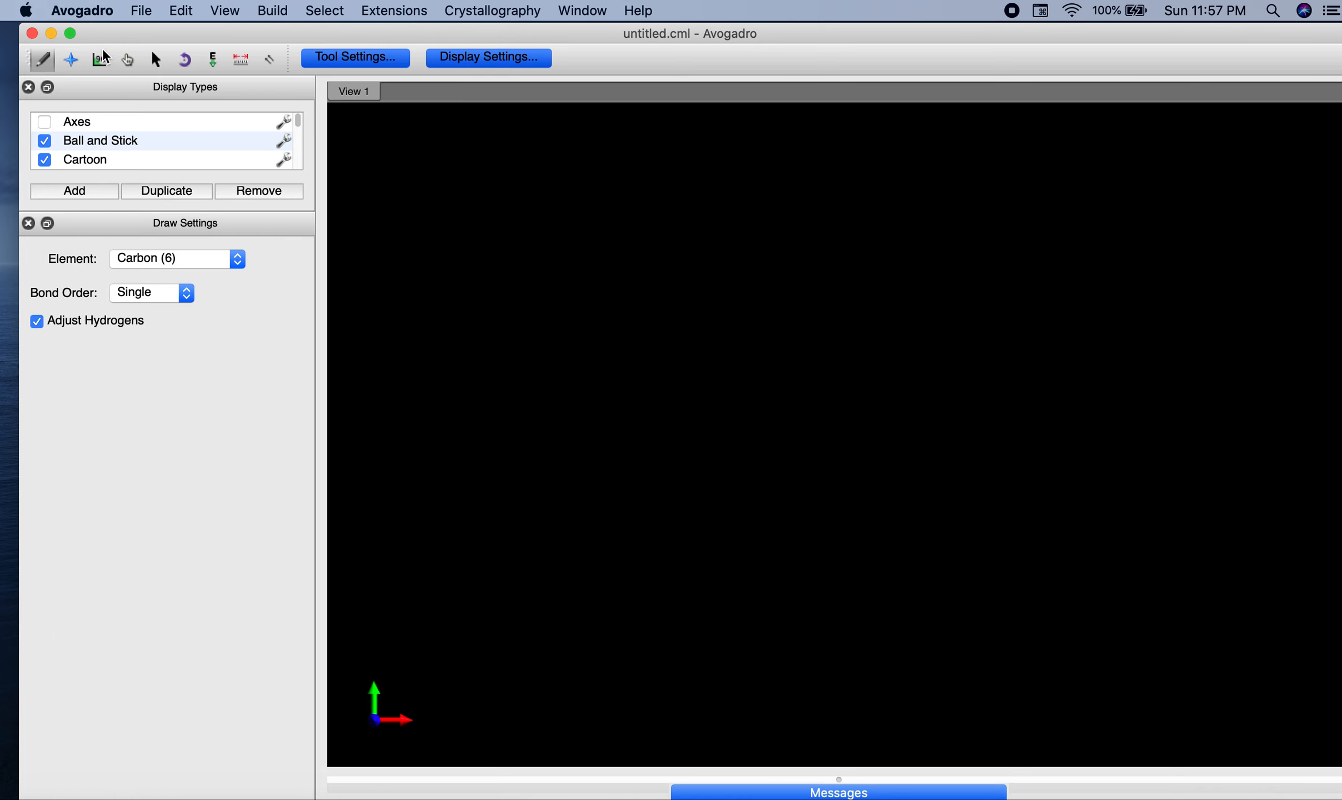
Set the view's background color to white.
{"action": "left_click", "coordinate": [226, 11]}
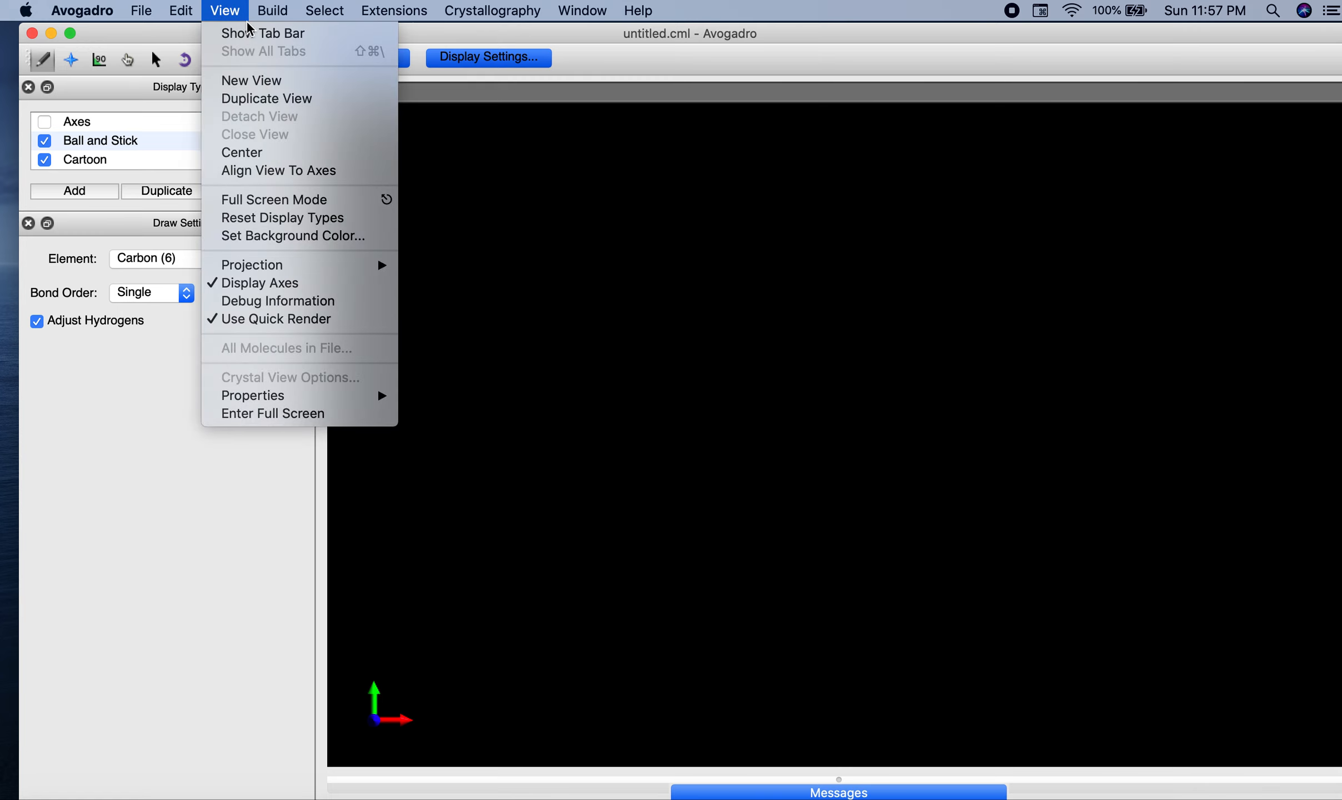
{"action": "left_click", "coordinate": [305, 241]}
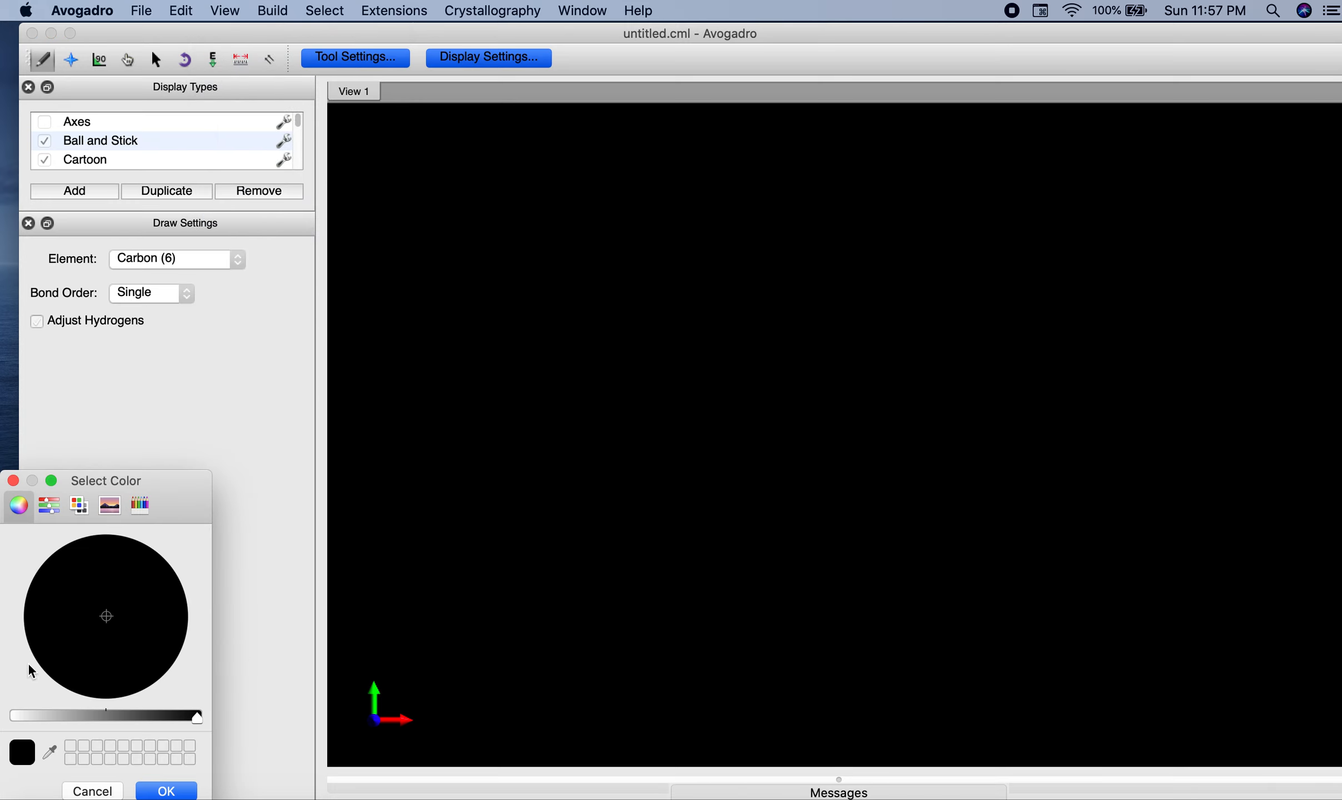
{"action": "left_click", "coordinate": [19, 716]}
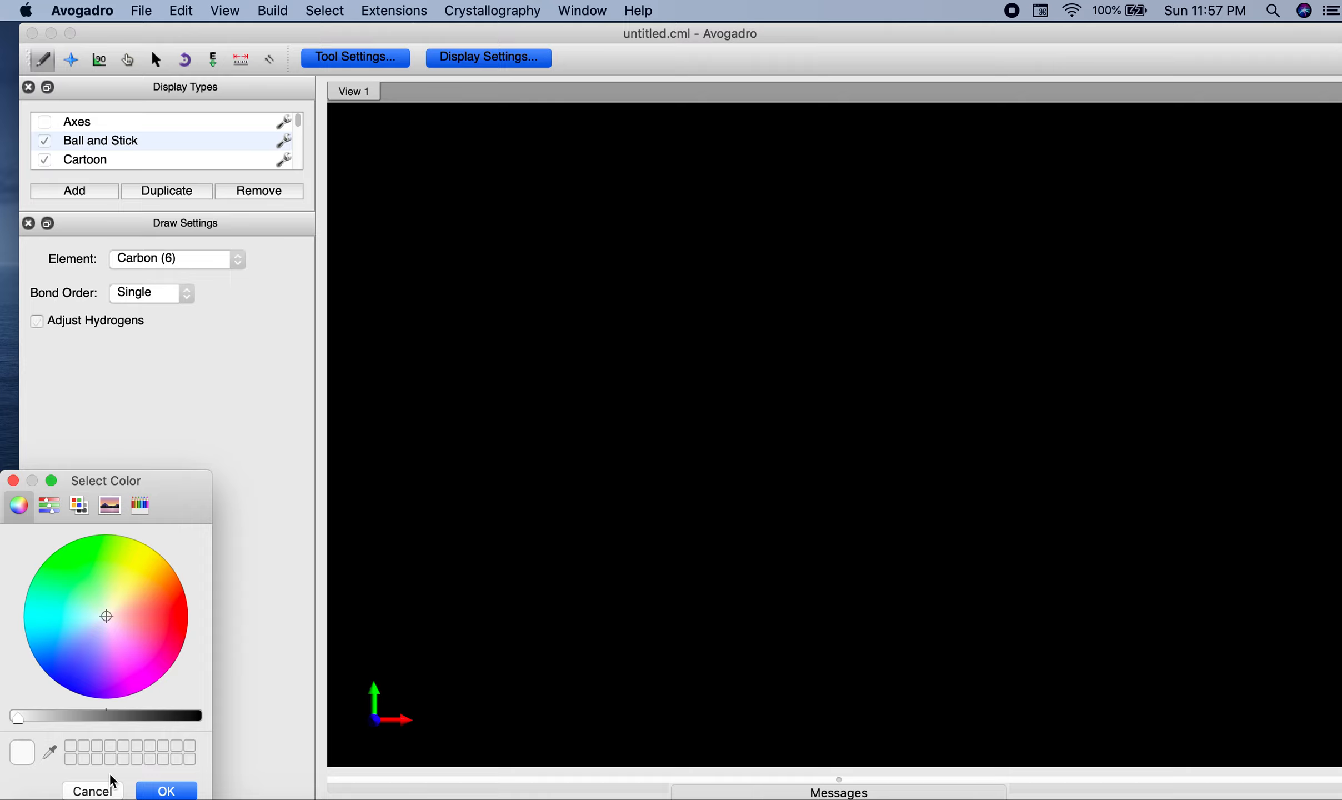
{"action": "left_click", "coordinate": [166, 790]}
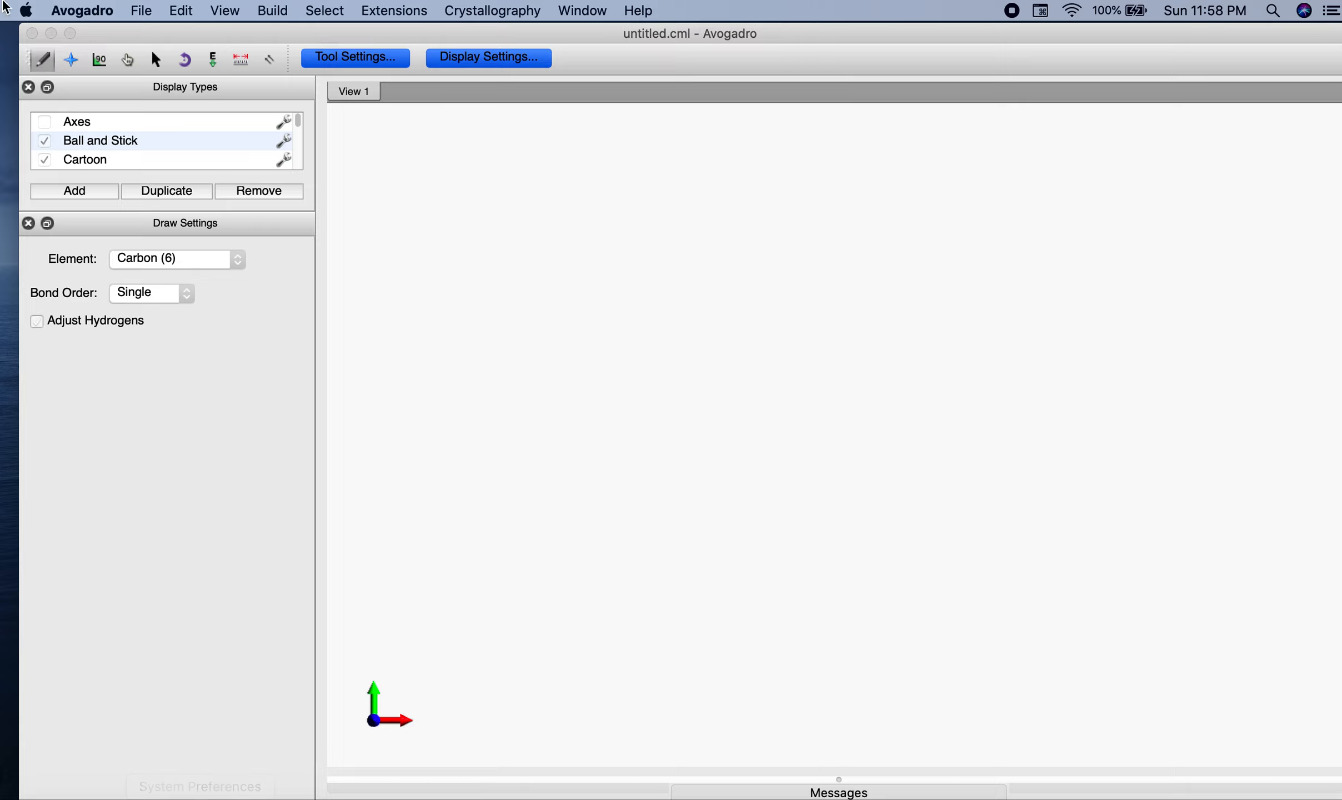
Activate the Manipulate tool and hide its settings.
{"action": "left_click", "coordinate": [183, 151]}
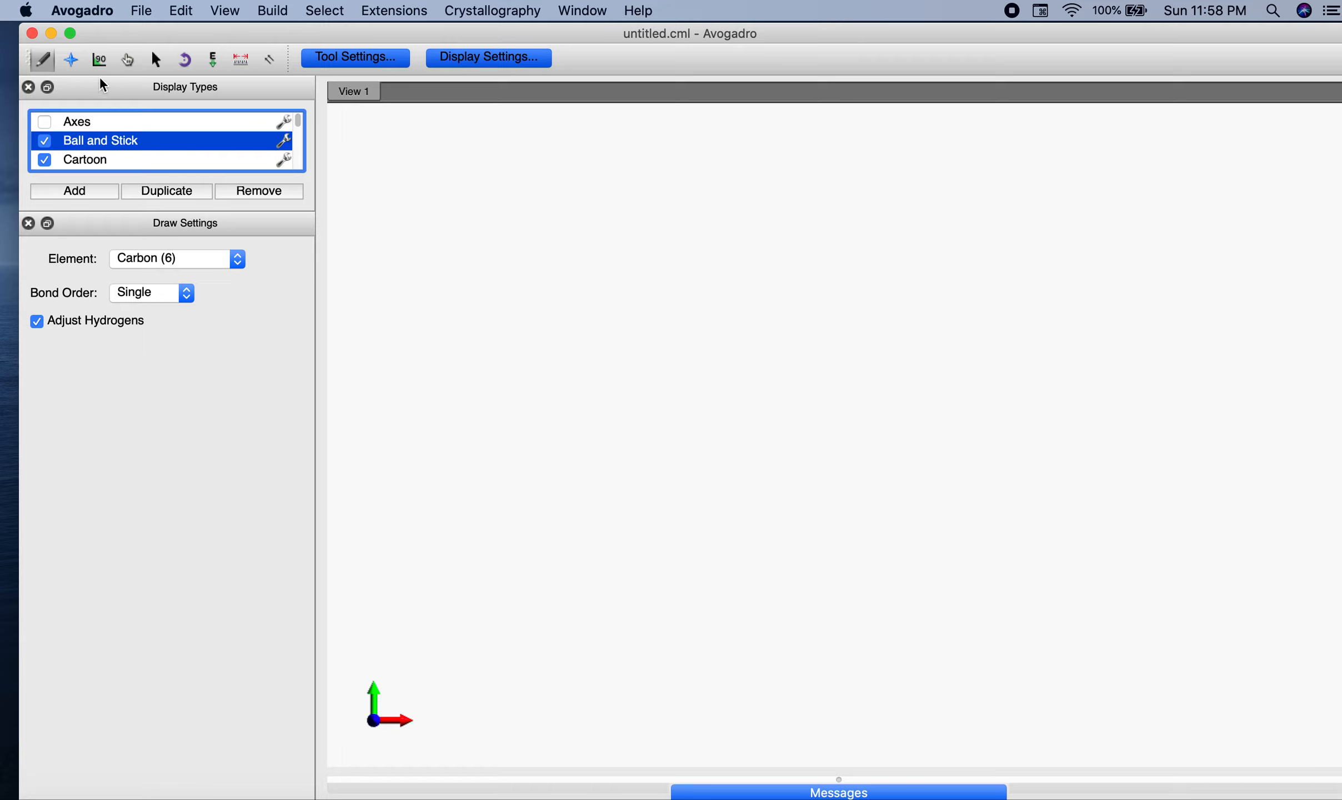
{"action": "left_click", "coordinate": [128, 61]}
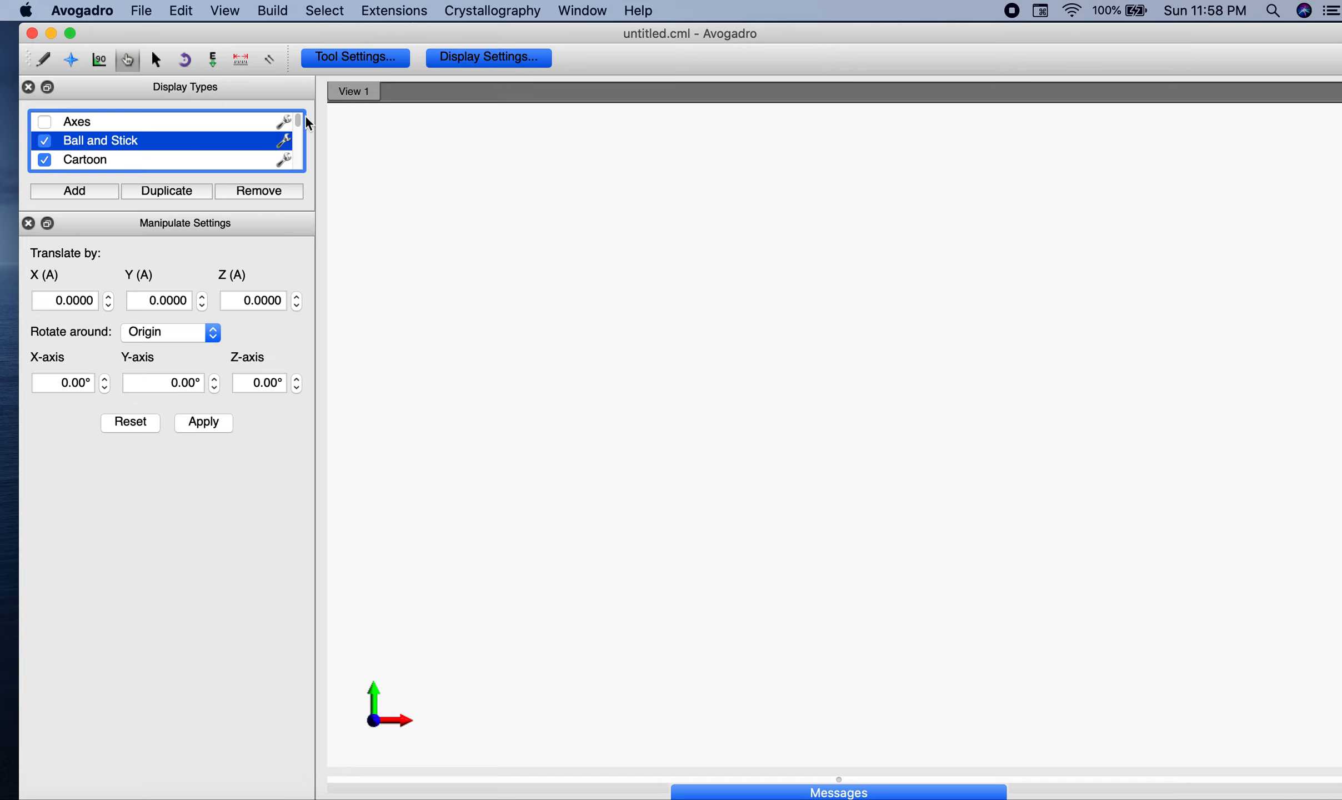
{"action": "left_click", "coordinate": [396, 57]}
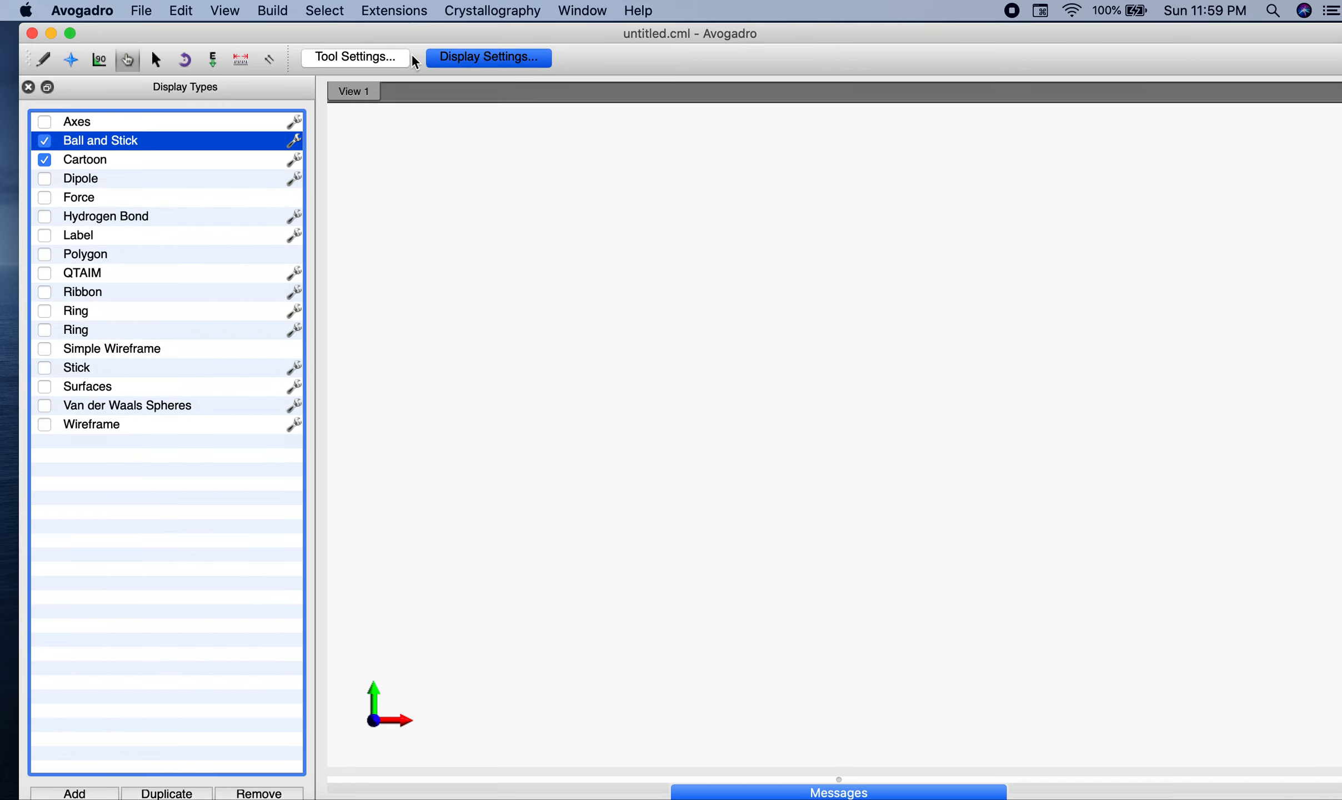
Show both the Display Types list and the Manipulate Settings beside the view.
{"action": "left_click", "coordinate": [401, 58]}
{"action": "left_click", "coordinate": [488, 58]}
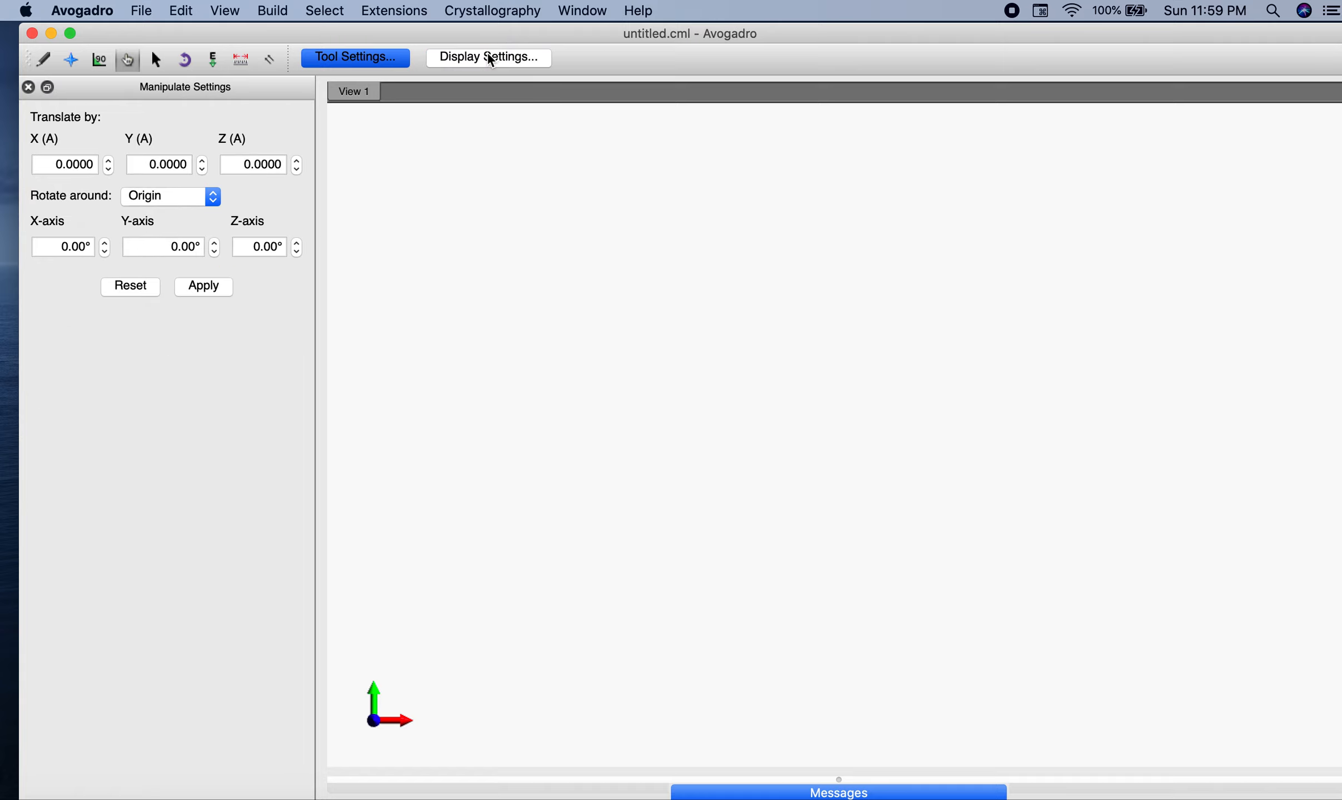
{"action": "left_click", "coordinate": [387, 59]}
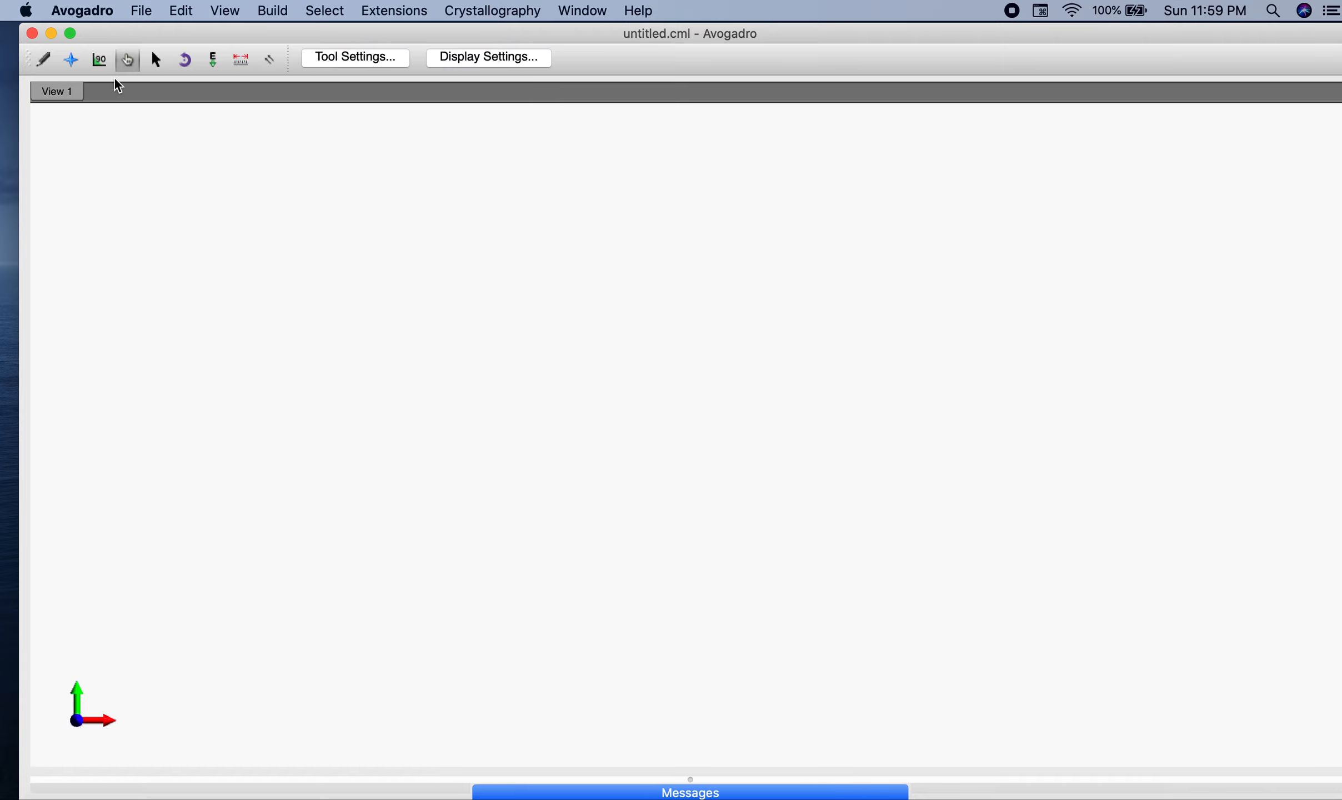
{"action": "left_click", "coordinate": [319, 59]}
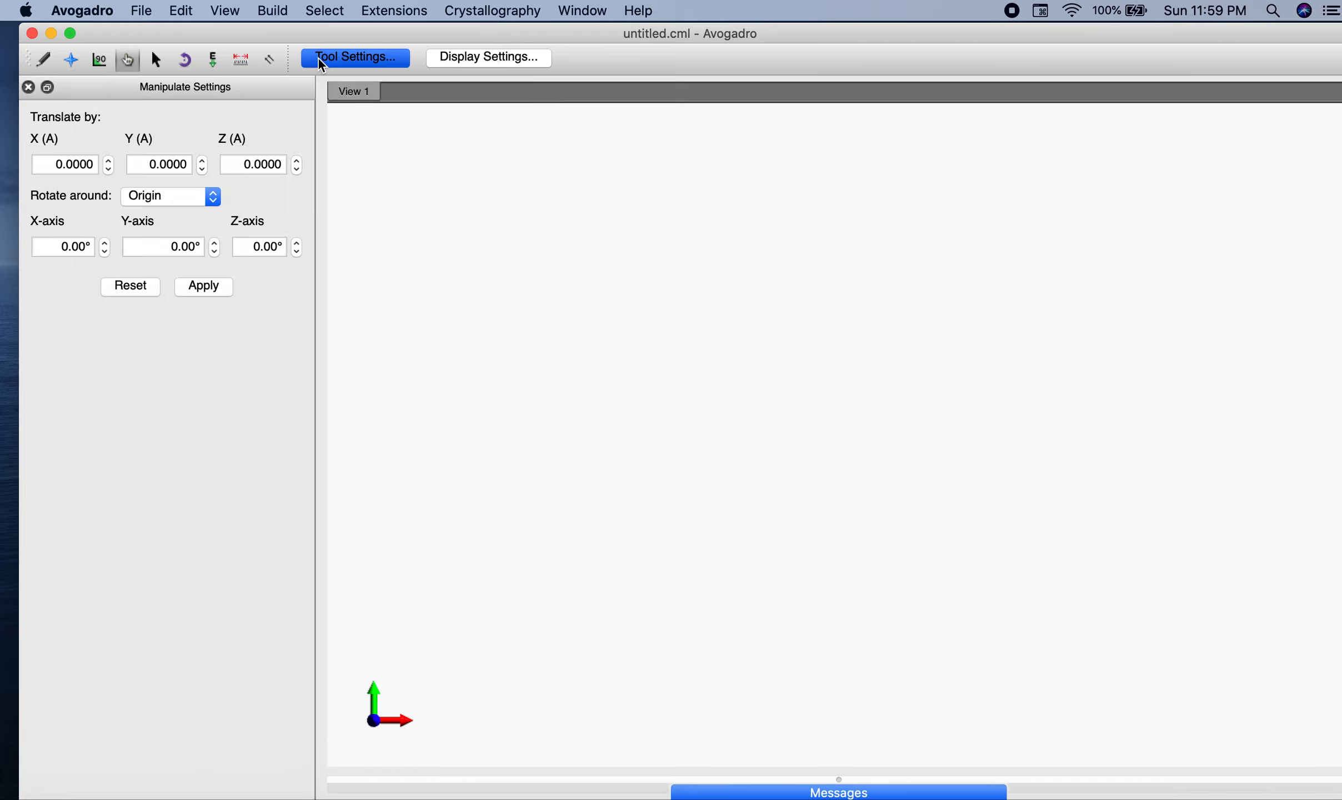
{"action": "left_click", "coordinate": [491, 56]}
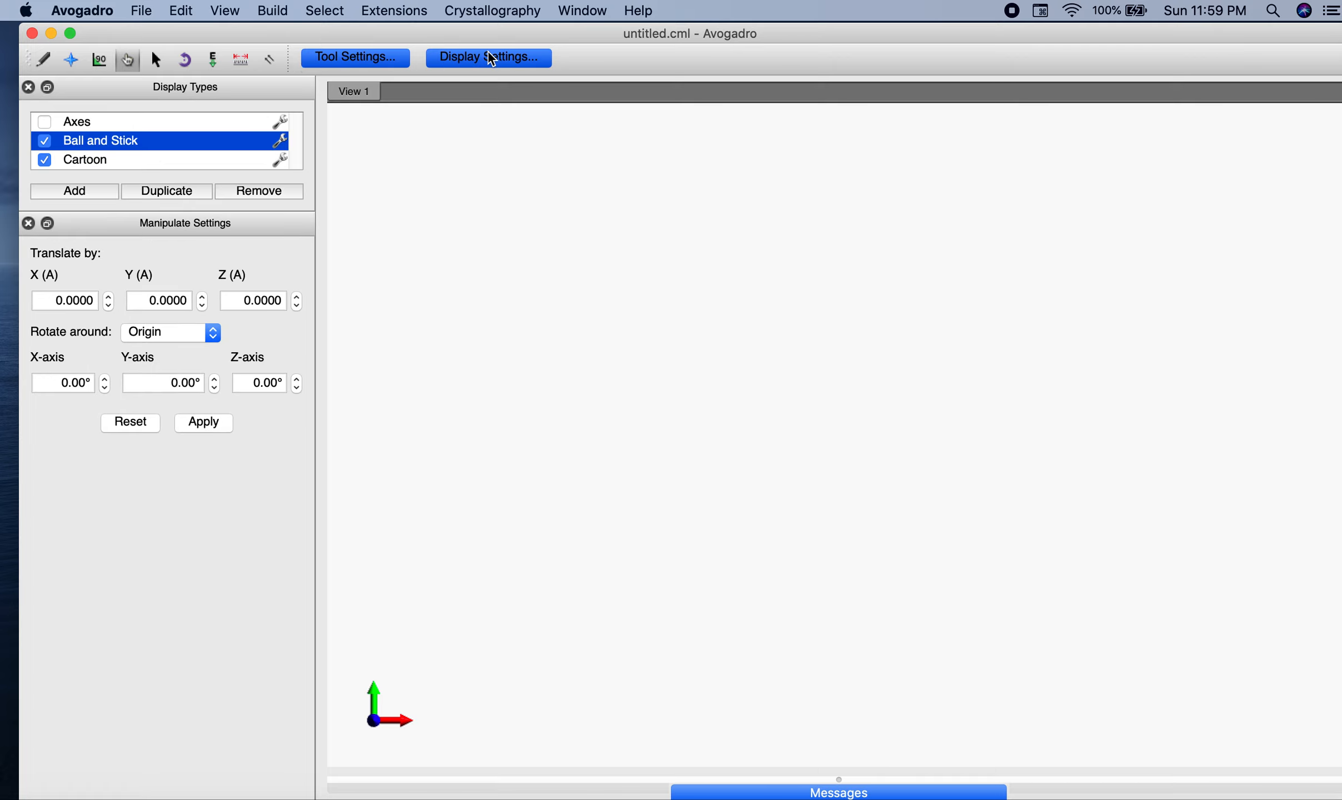
Draw a single carbon atom with the Draw tool, keeping the bond order Single and hydrogens adjusted automatically.
{"action": "left_click", "coordinate": [40, 61]}
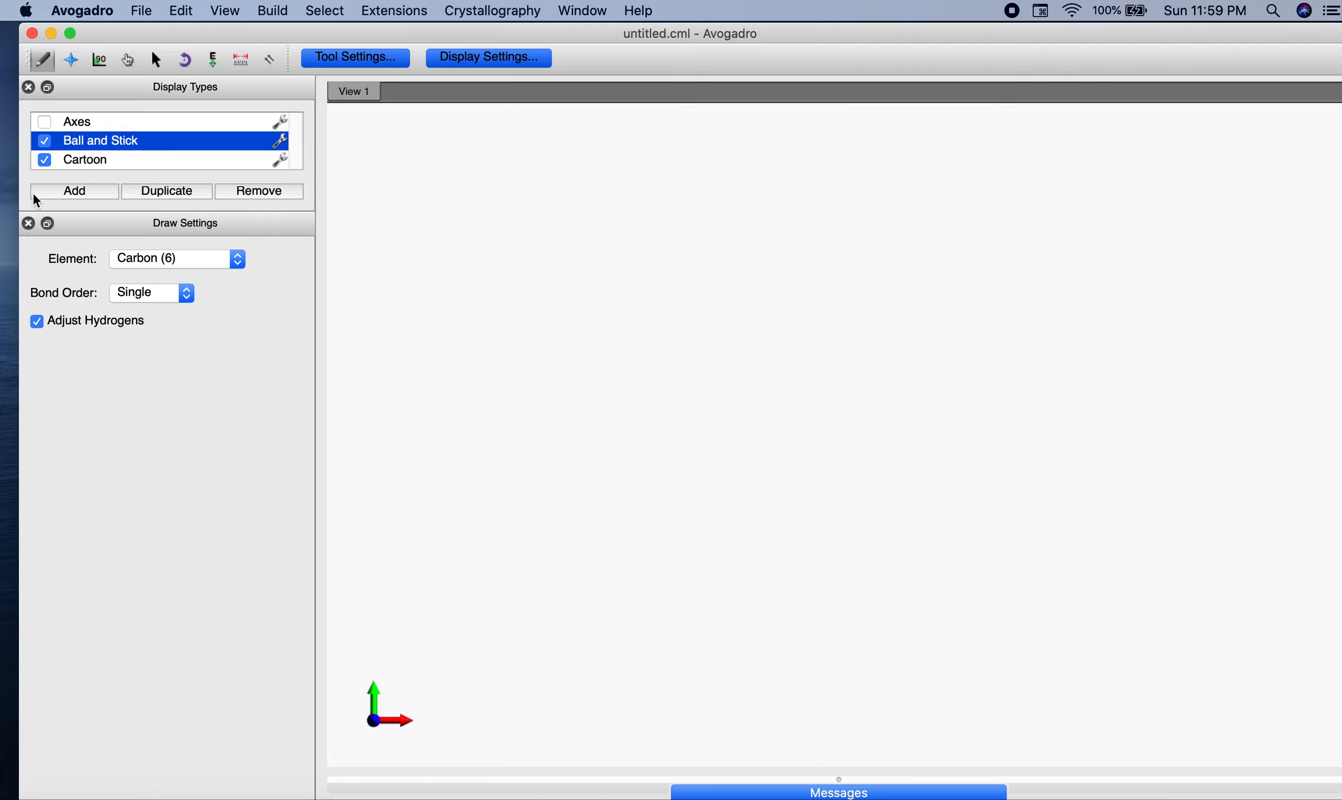
{"action": "left_click", "coordinate": [186, 295]}
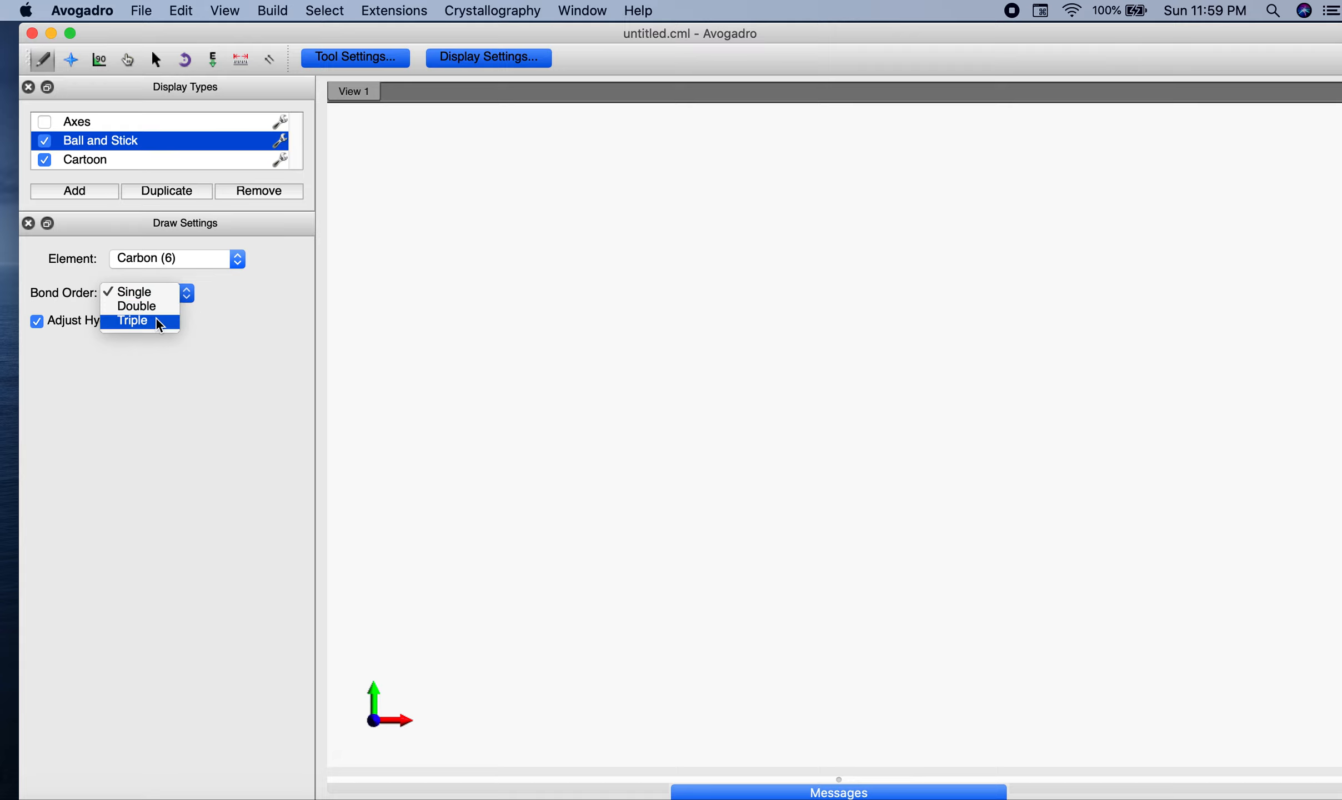
{"action": "left_click", "coordinate": [159, 293]}
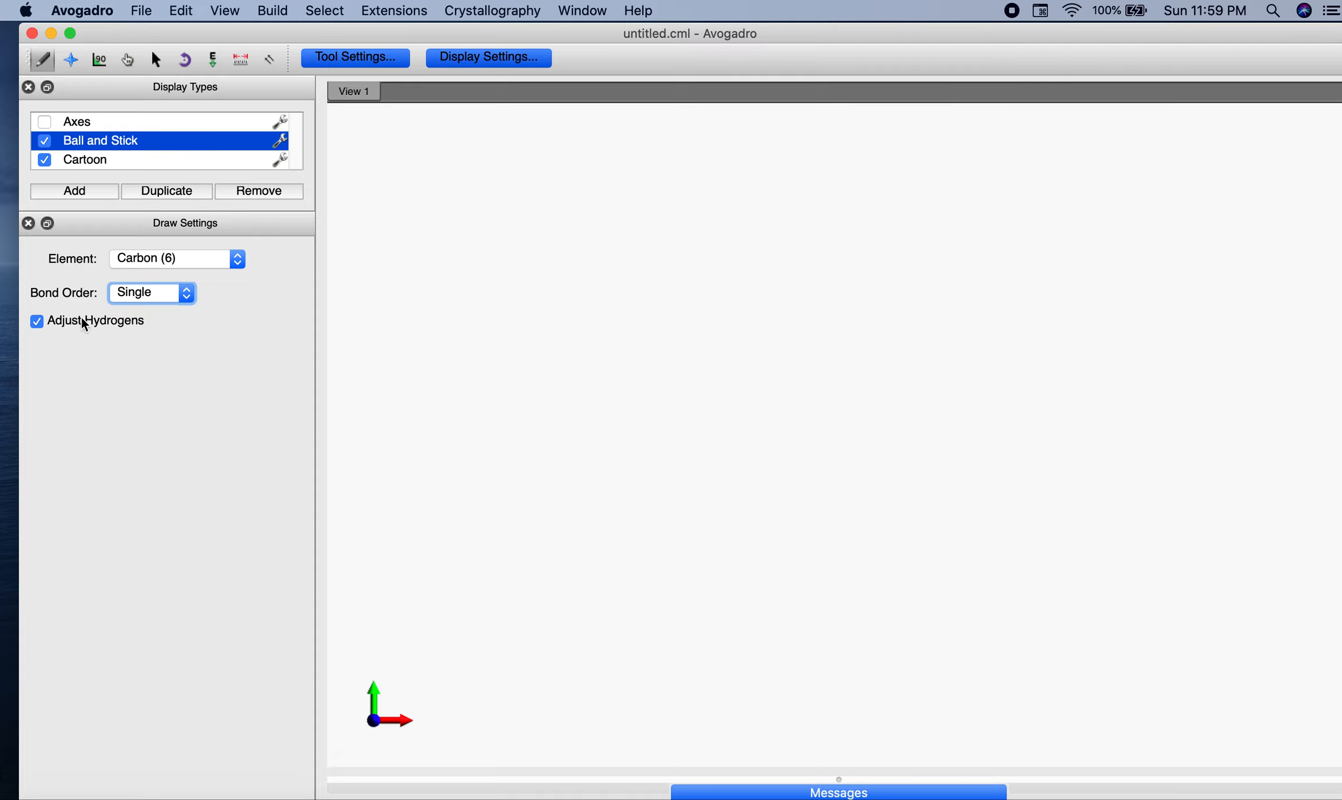
{"action": "left_click", "coordinate": [536, 279]}
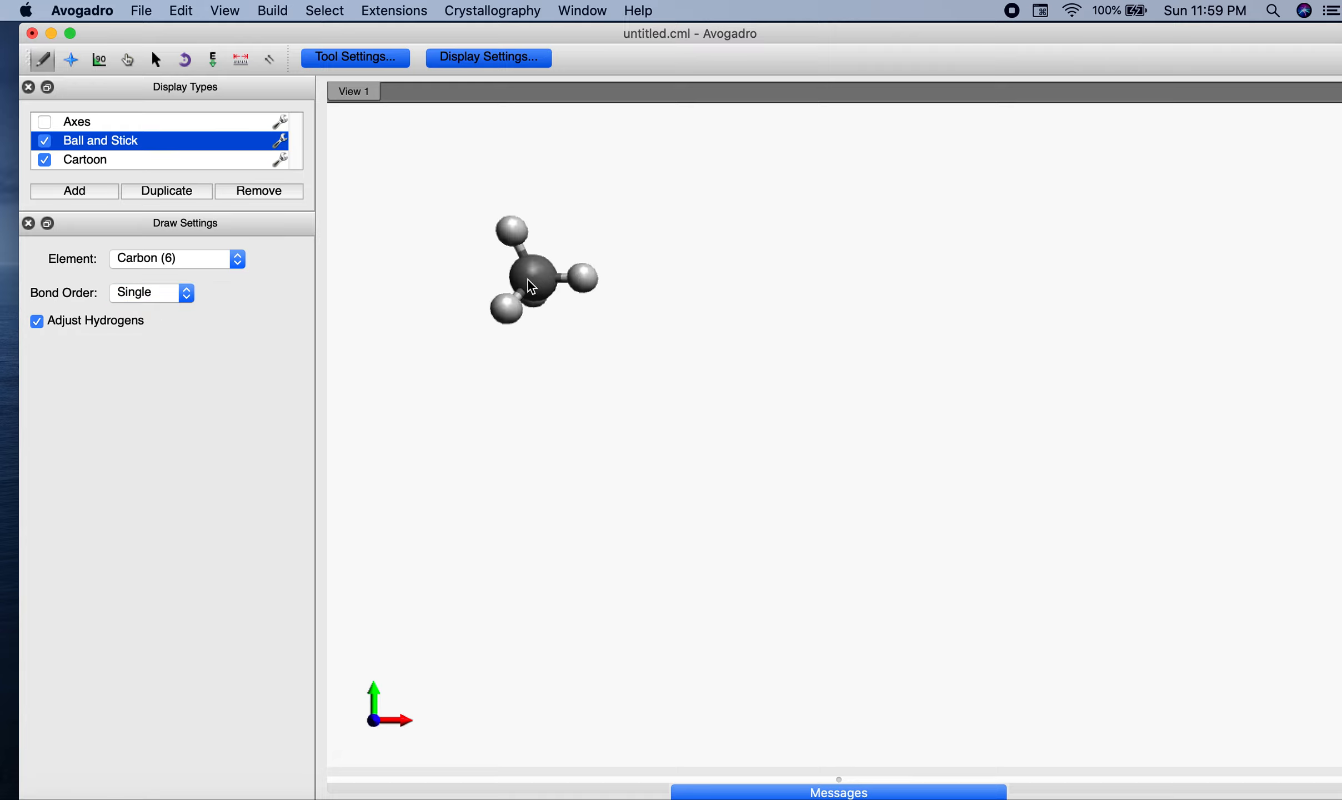
Auto-rotate the methane molecule in two different directions, stopping each rotation and resetting the AutoRotate settings.
{"action": "left_click", "coordinate": [188, 58]}
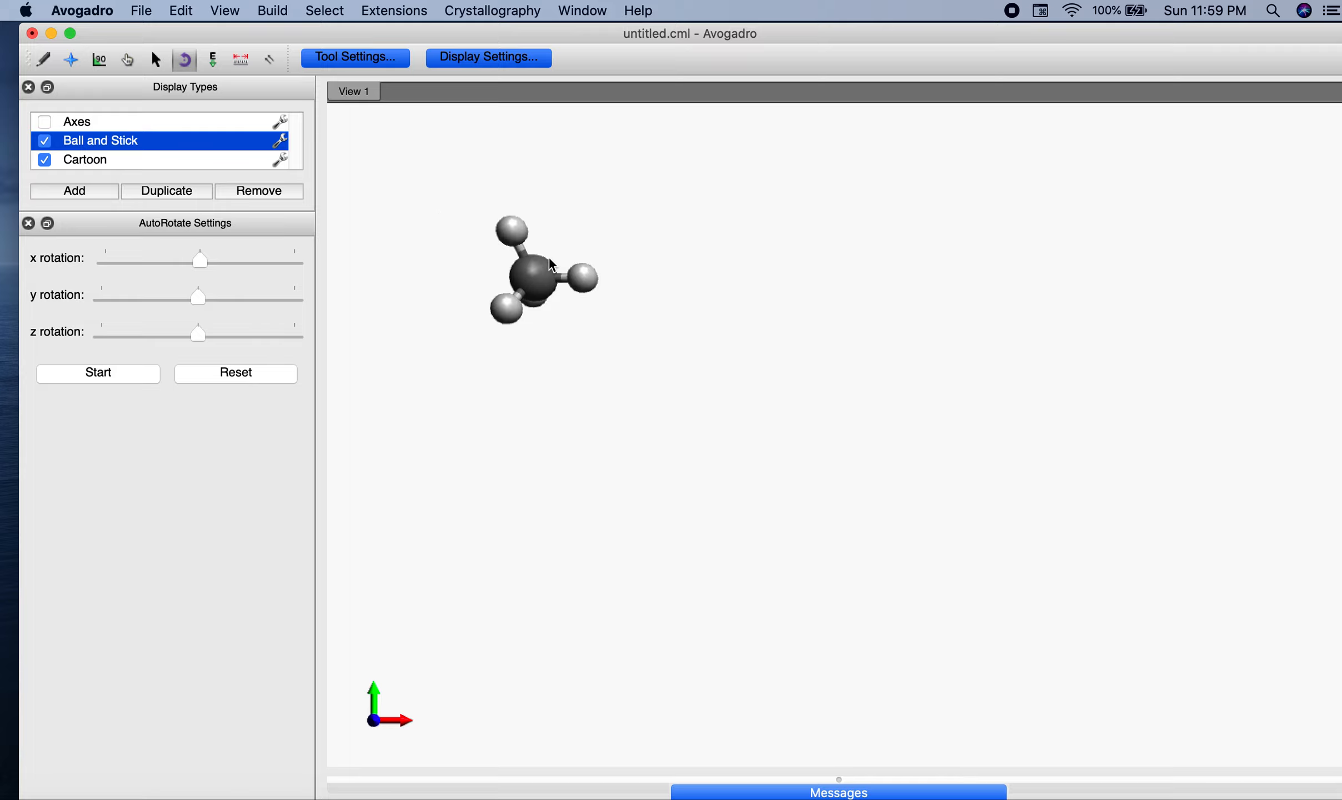
{"action": "left_click_drag", "start_coordinate": [545, 300], "coordinate": [569, 269]}
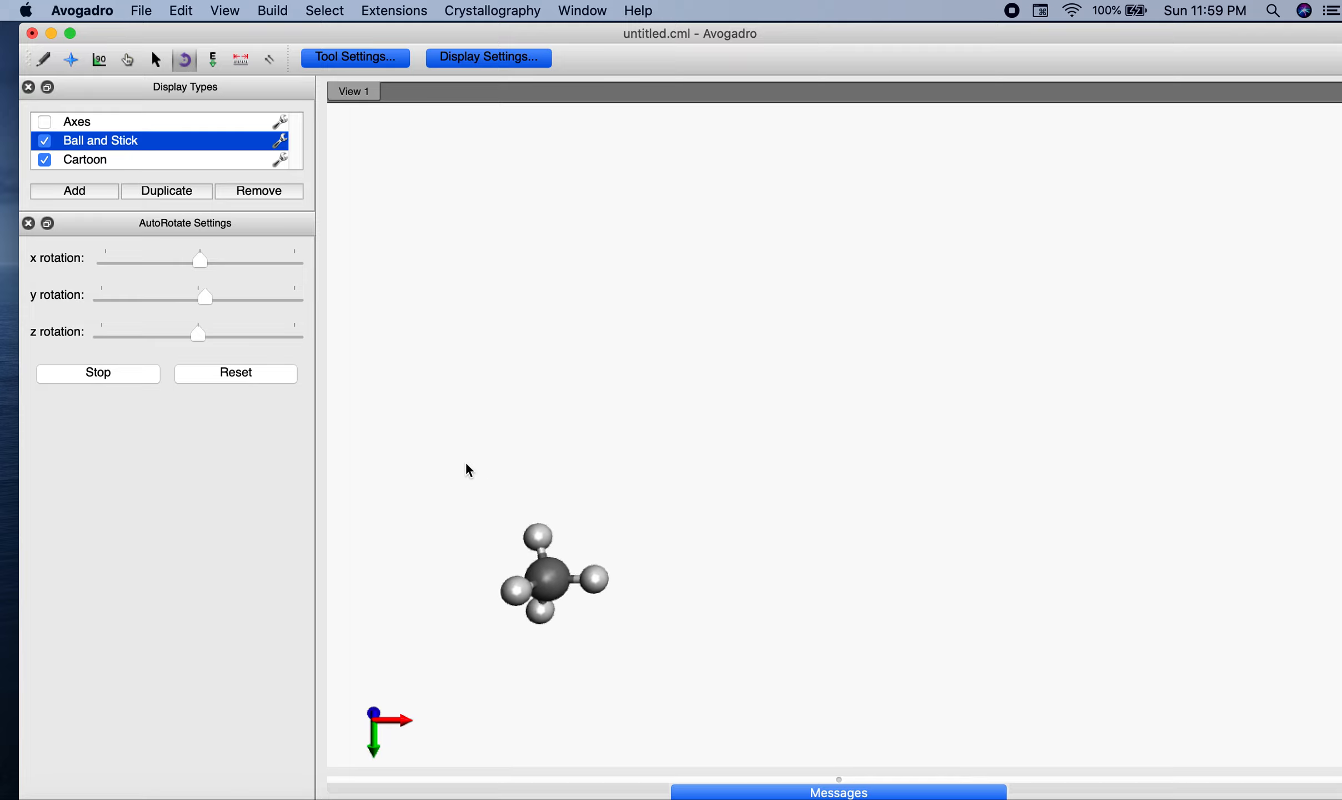
{"action": "left_click", "coordinate": [153, 375]}
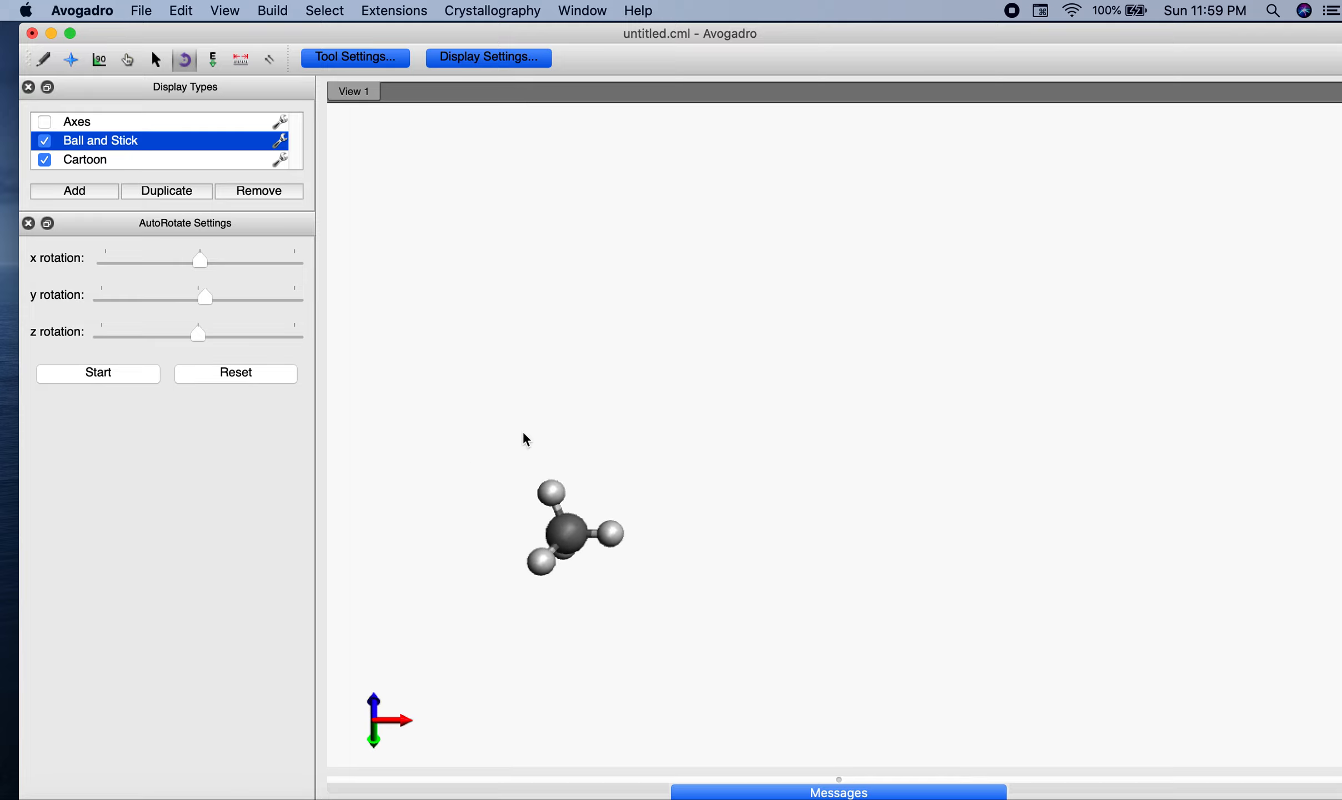
{"action": "left_click_drag", "start_coordinate": [493, 410], "coordinate": [744, 599]}
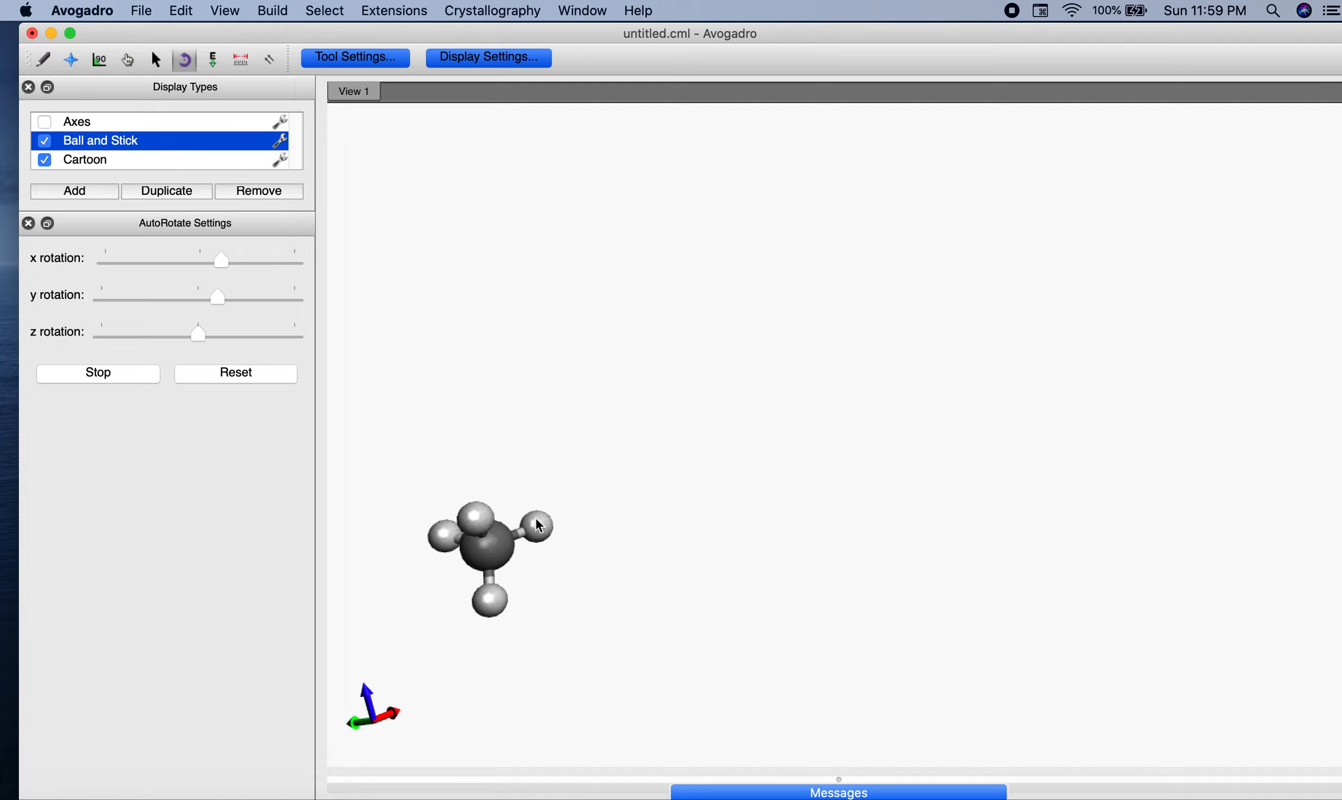
{"action": "left_click", "coordinate": [132, 379]}
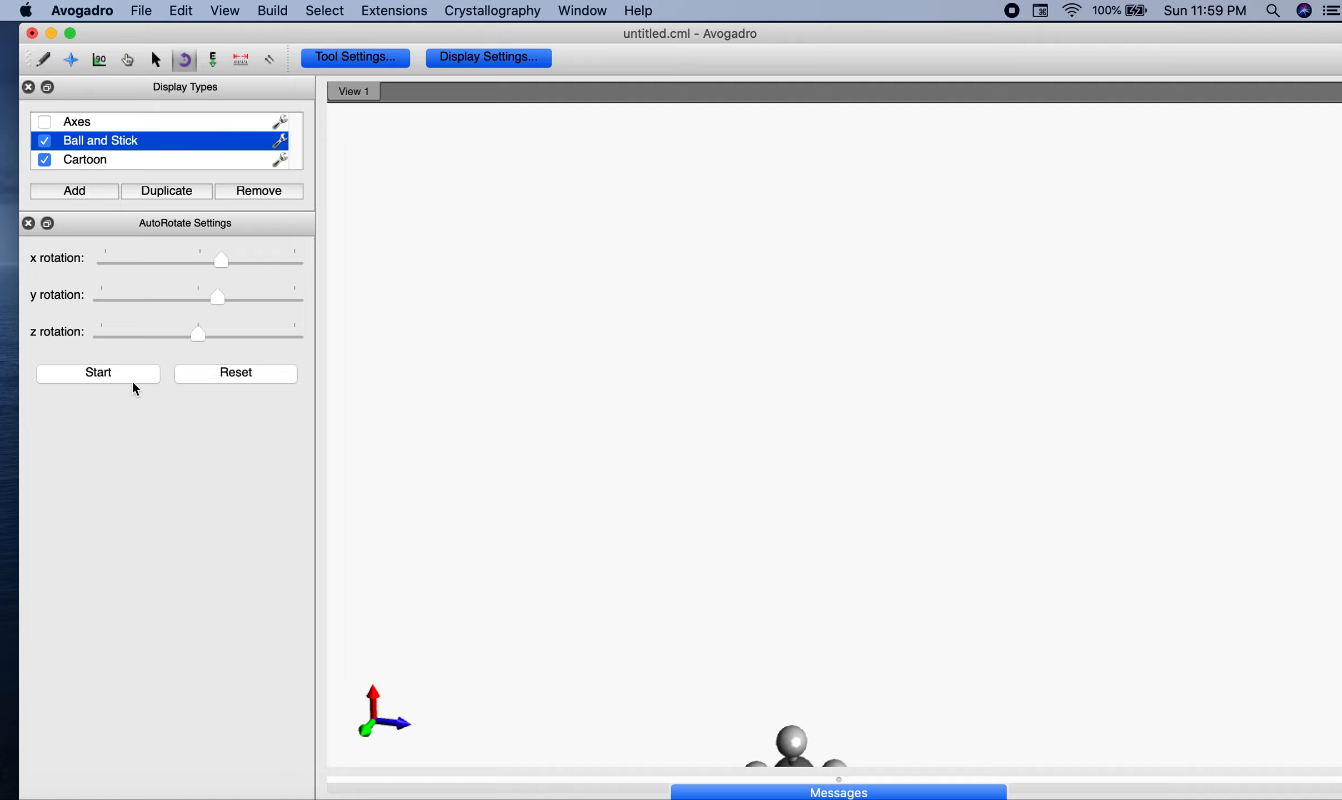
{"action": "left_click", "coordinate": [209, 378]}
Turn off Adjust Hydrogens and draw two carbon atoms joined by a diagonal single bond in an empty area.
{"action": "scroll", "coordinate": [548, 390], "scroll_direction": "up", "scroll_amount": 3}
{"action": "scroll", "coordinate": [549, 390], "scroll_direction": "down", "scroll_amount": 5}
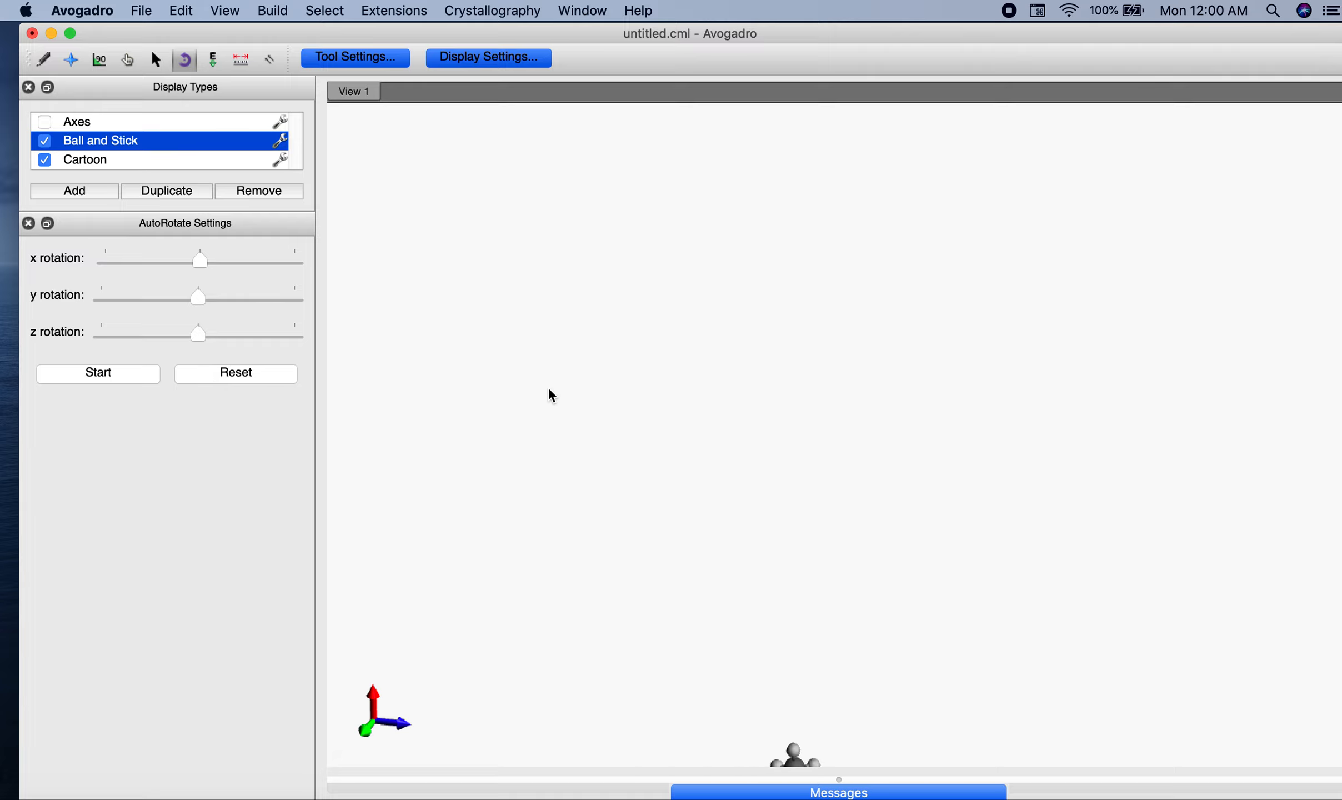
{"action": "scroll", "coordinate": [548, 389], "scroll_direction": "up", "scroll_amount": 2}
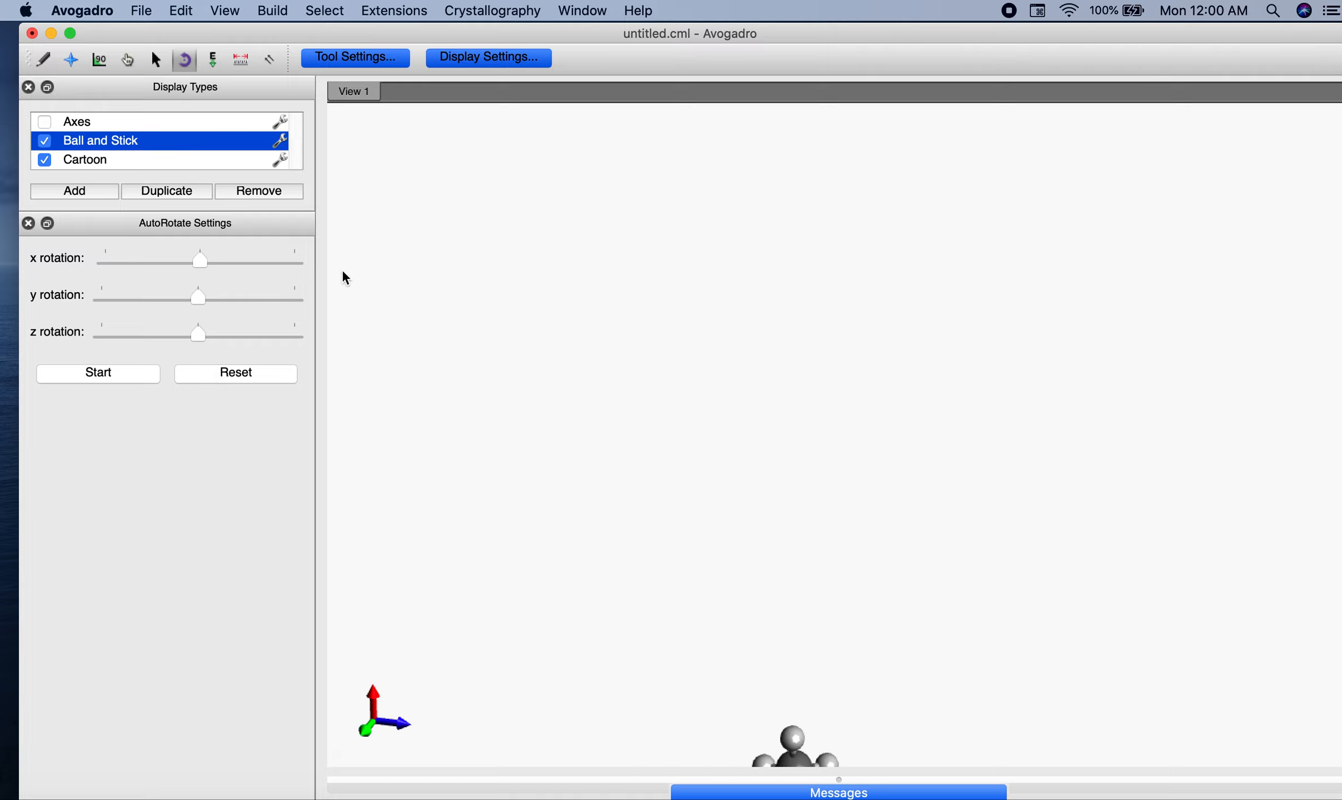
{"action": "scroll", "coordinate": [421, 245], "scroll_direction": "up", "scroll_amount": 2}
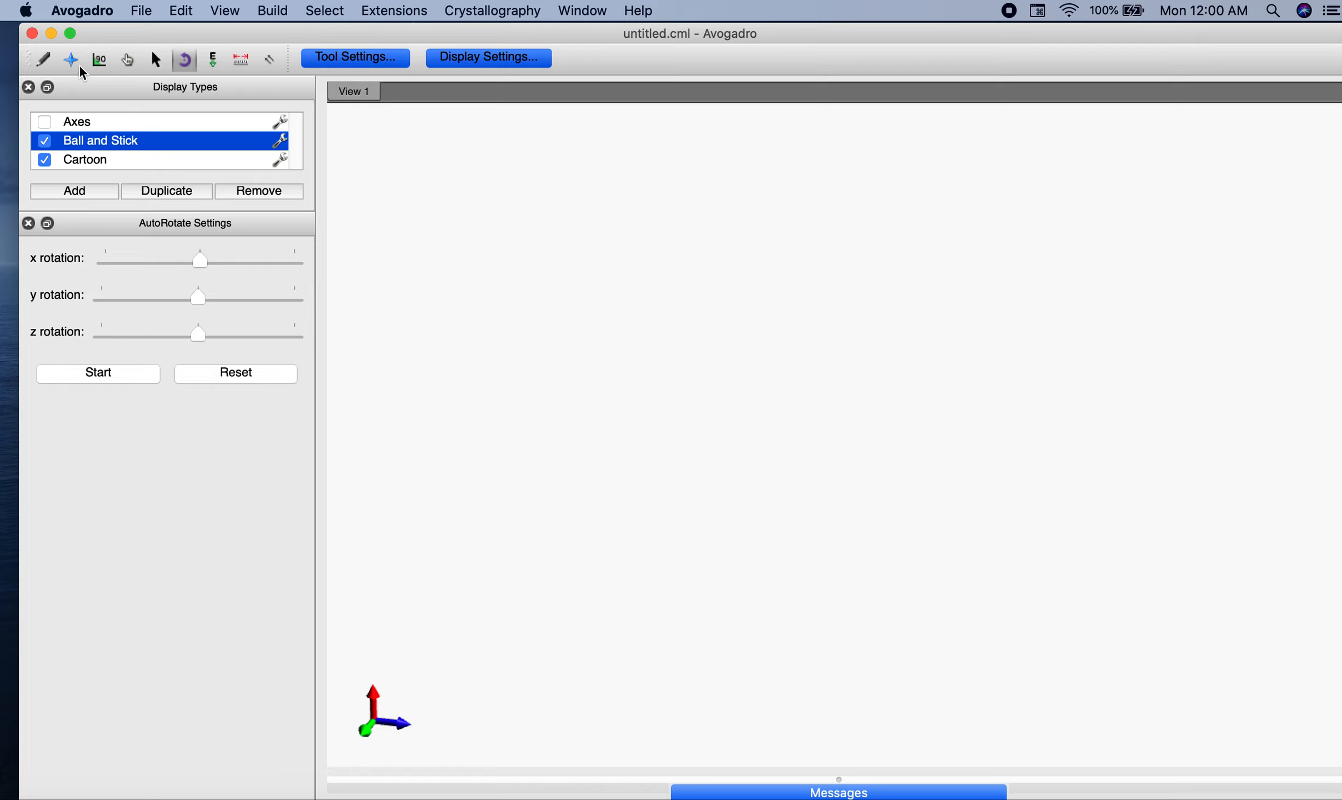
{"action": "left_click", "coordinate": [45, 60]}
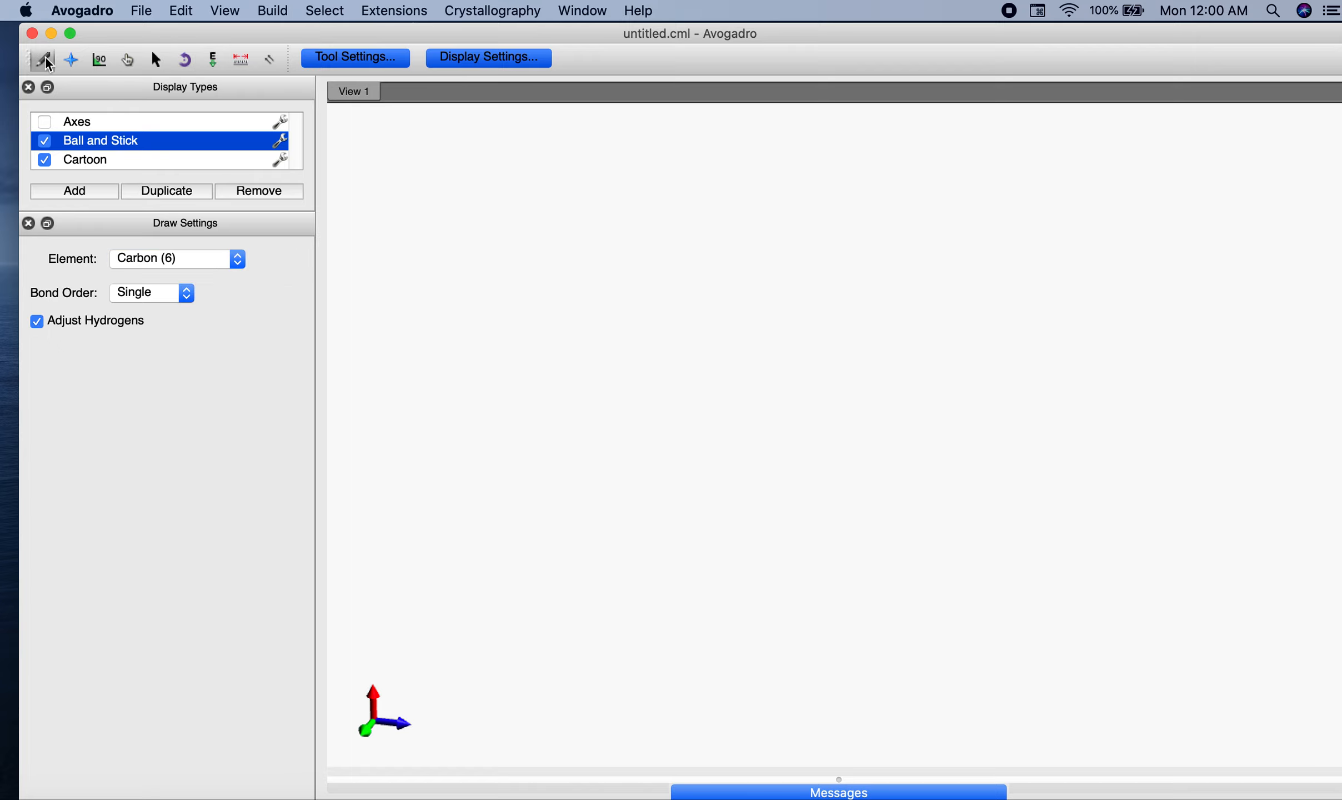
{"action": "left_click", "coordinate": [81, 317]}
{"action": "left_click_drag", "start_coordinate": [610, 219], "coordinate": [506, 315]}
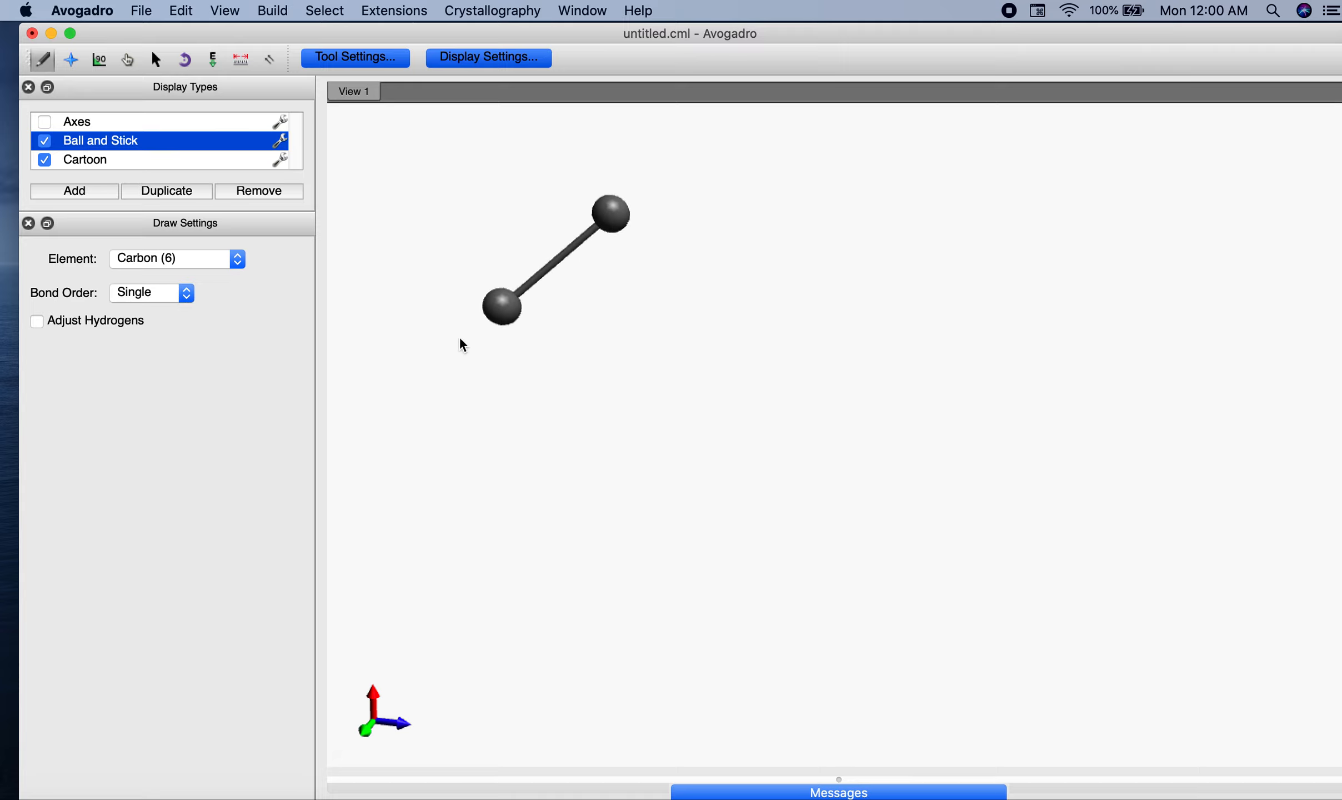
Extend the chain from the lower carbon with a vertical double bond and a single bond slanting down to a fourth carbon.
{"action": "left_click", "coordinate": [188, 294]}
{"action": "left_click", "coordinate": [167, 309]}
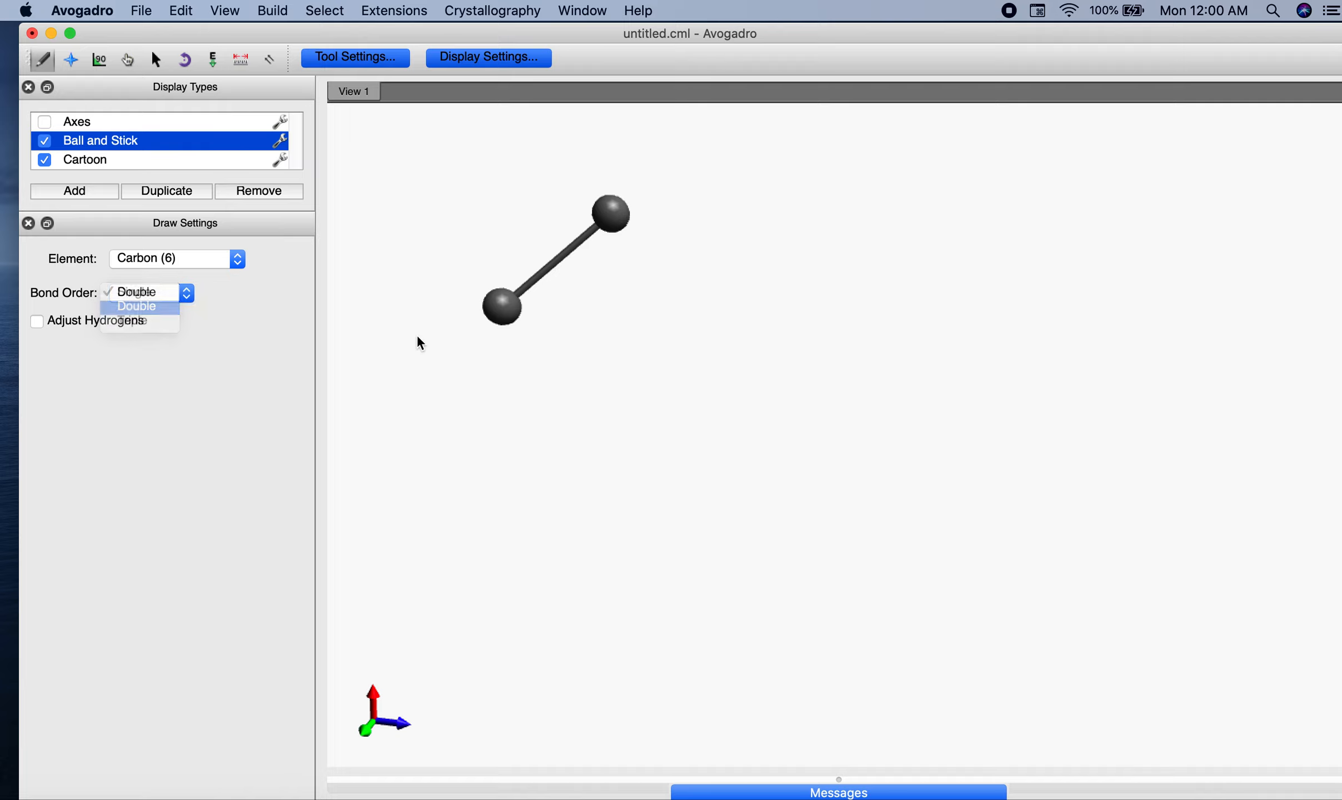
{"action": "left_click_drag", "start_coordinate": [502, 319], "coordinate": [503, 439]}
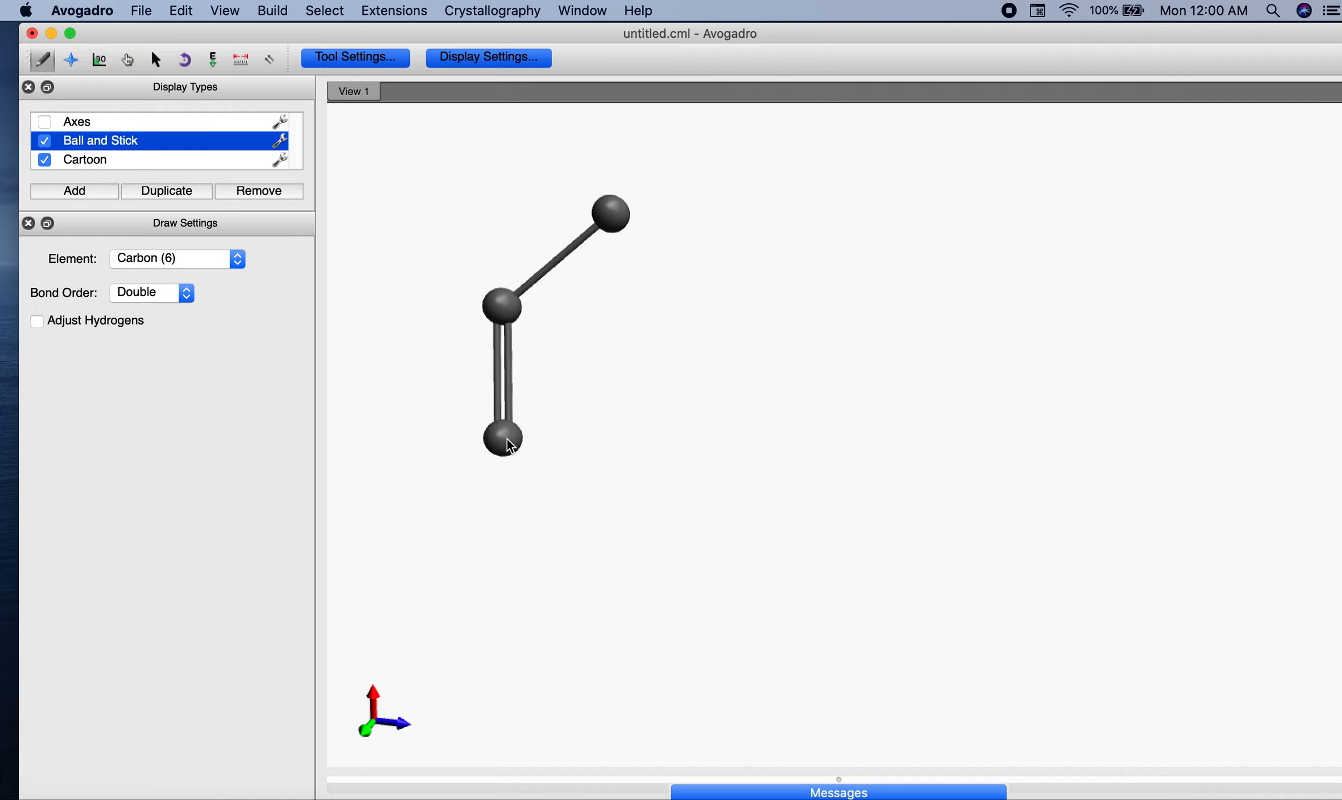
{"action": "left_click", "coordinate": [188, 294]}
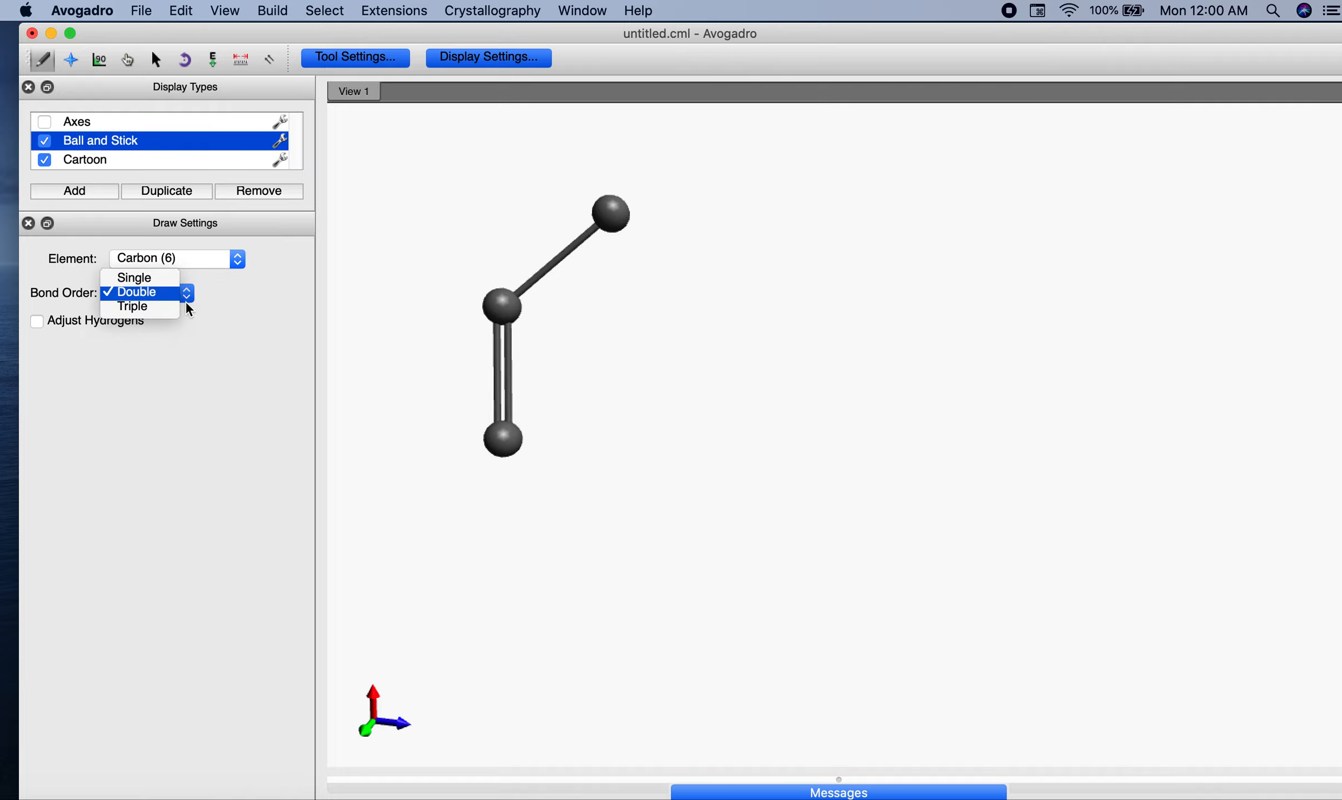
{"action": "left_click", "coordinate": [165, 279]}
{"action": "left_click_drag", "start_coordinate": [516, 456], "coordinate": [663, 508]}
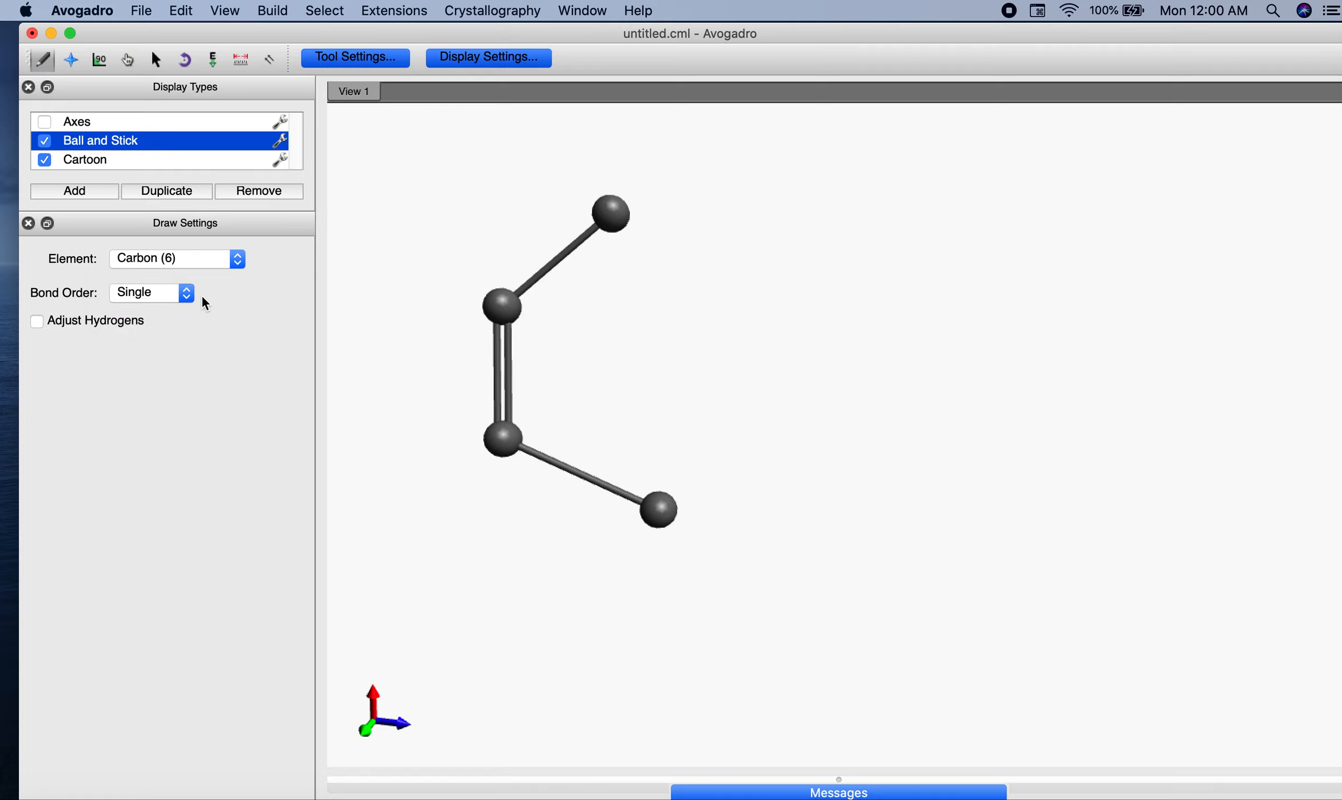
Continue from the lowest carbon with a double bond up to a fifth carbon and a vertical single bond to a sixth.
{"action": "left_click", "coordinate": [187, 295]}
{"action": "left_click", "coordinate": [174, 304]}
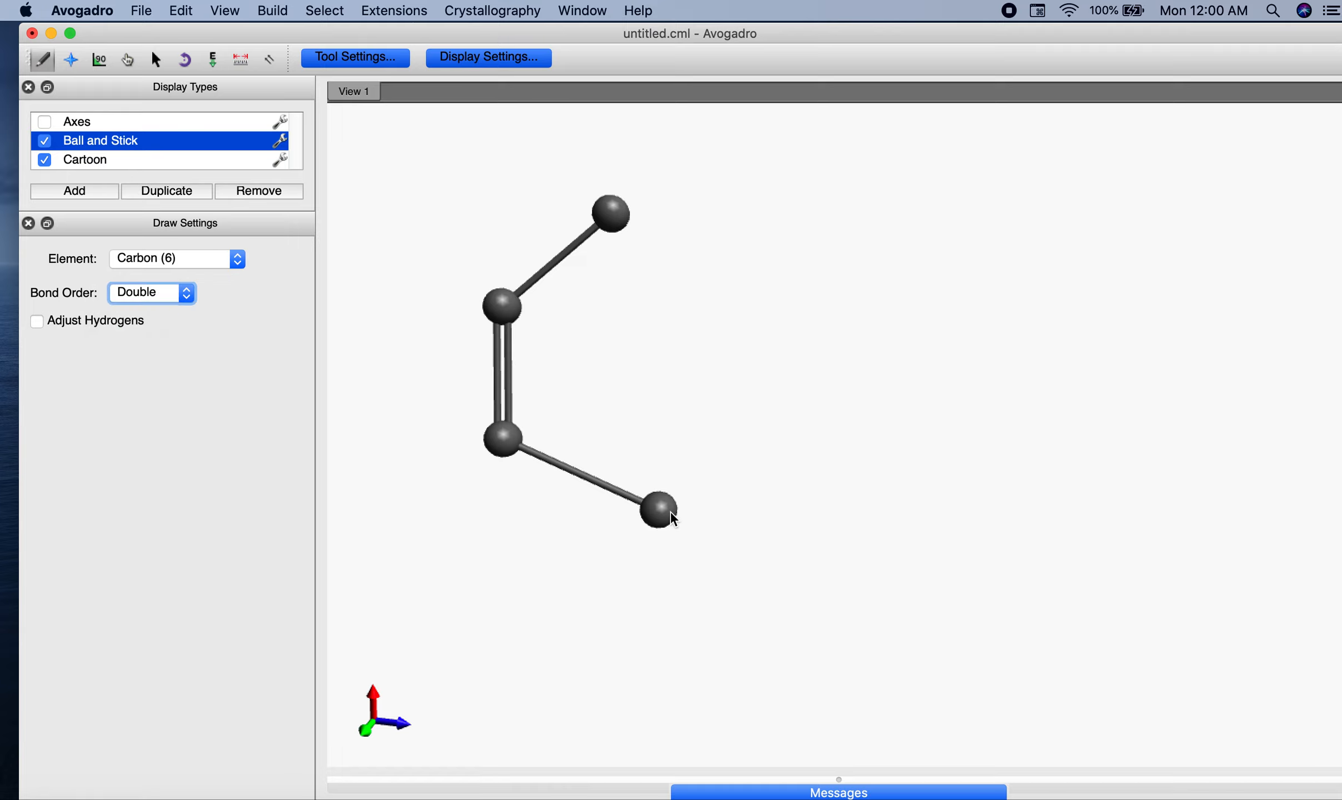
{"action": "left_click_drag", "start_coordinate": [674, 518], "coordinate": [754, 428]}
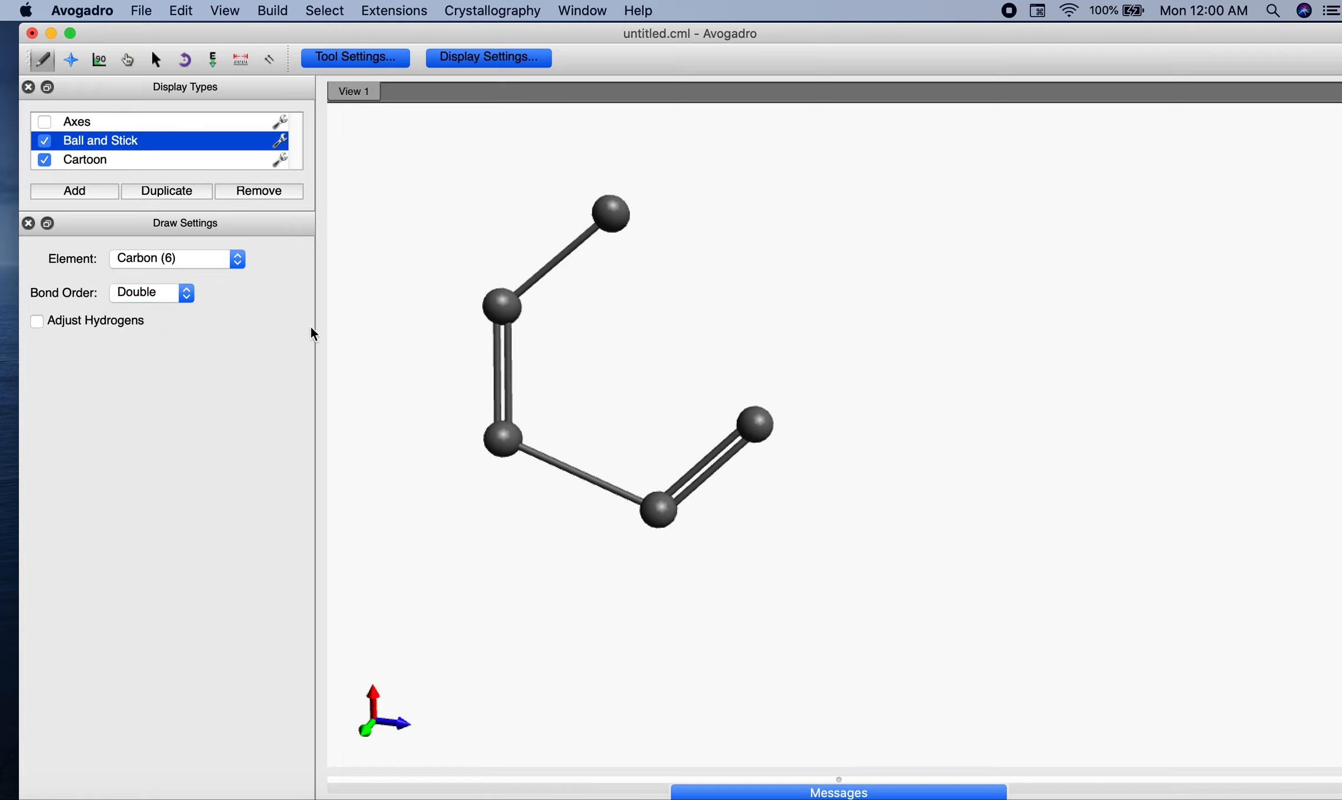
{"action": "left_click", "coordinate": [183, 296]}
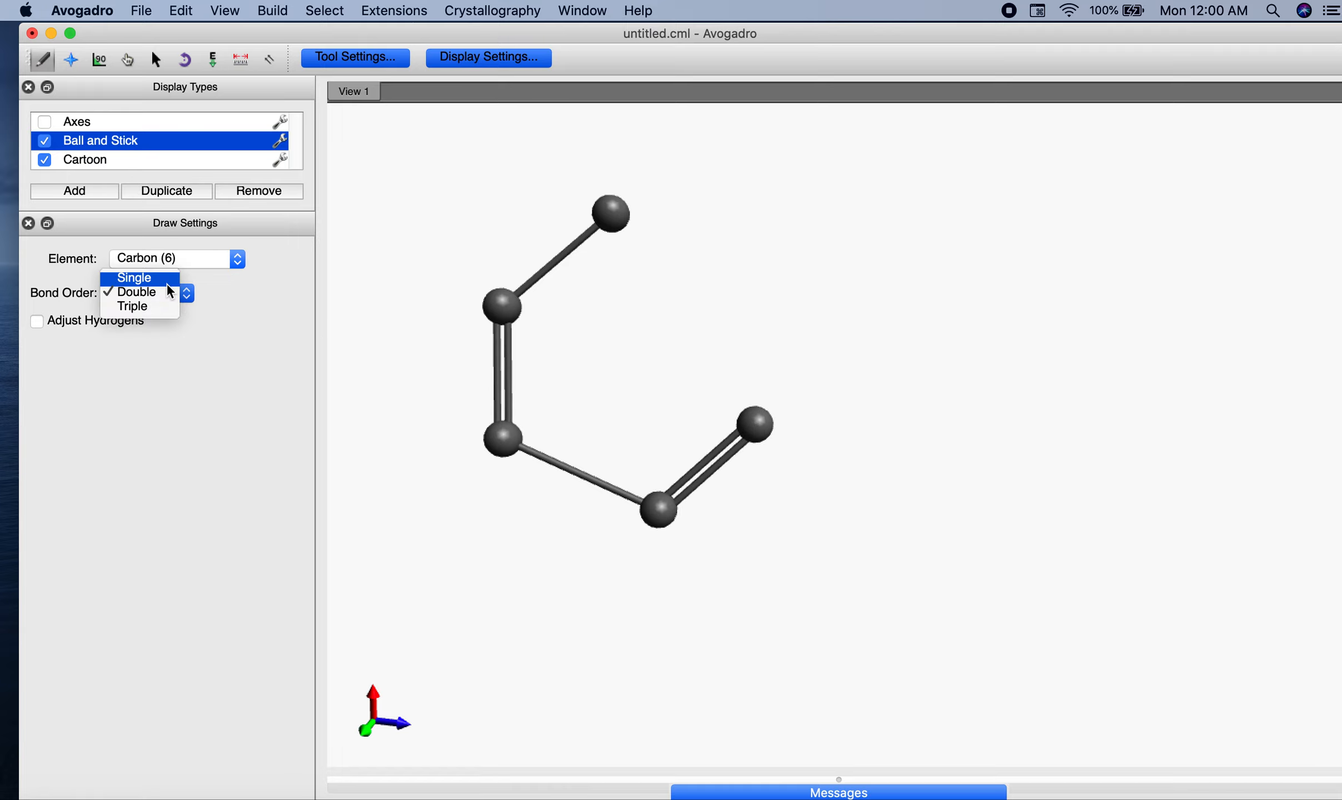
{"action": "left_click", "coordinate": [166, 281]}
{"action": "left_click_drag", "start_coordinate": [751, 417], "coordinate": [753, 305]}
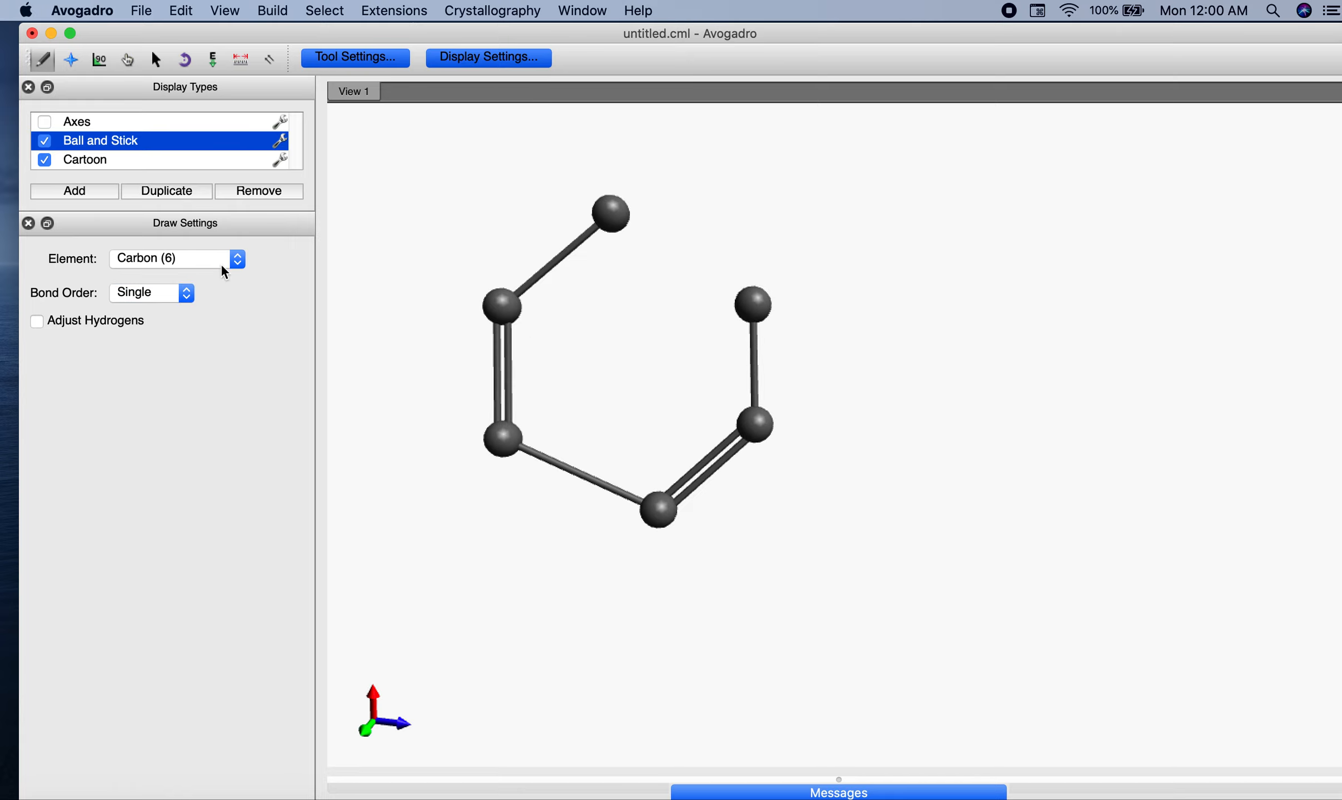
Close the six-membered carbon ring with a double bond between the topmost carbon and the last carbon drawn.
{"action": "left_click", "coordinate": [243, 261]}
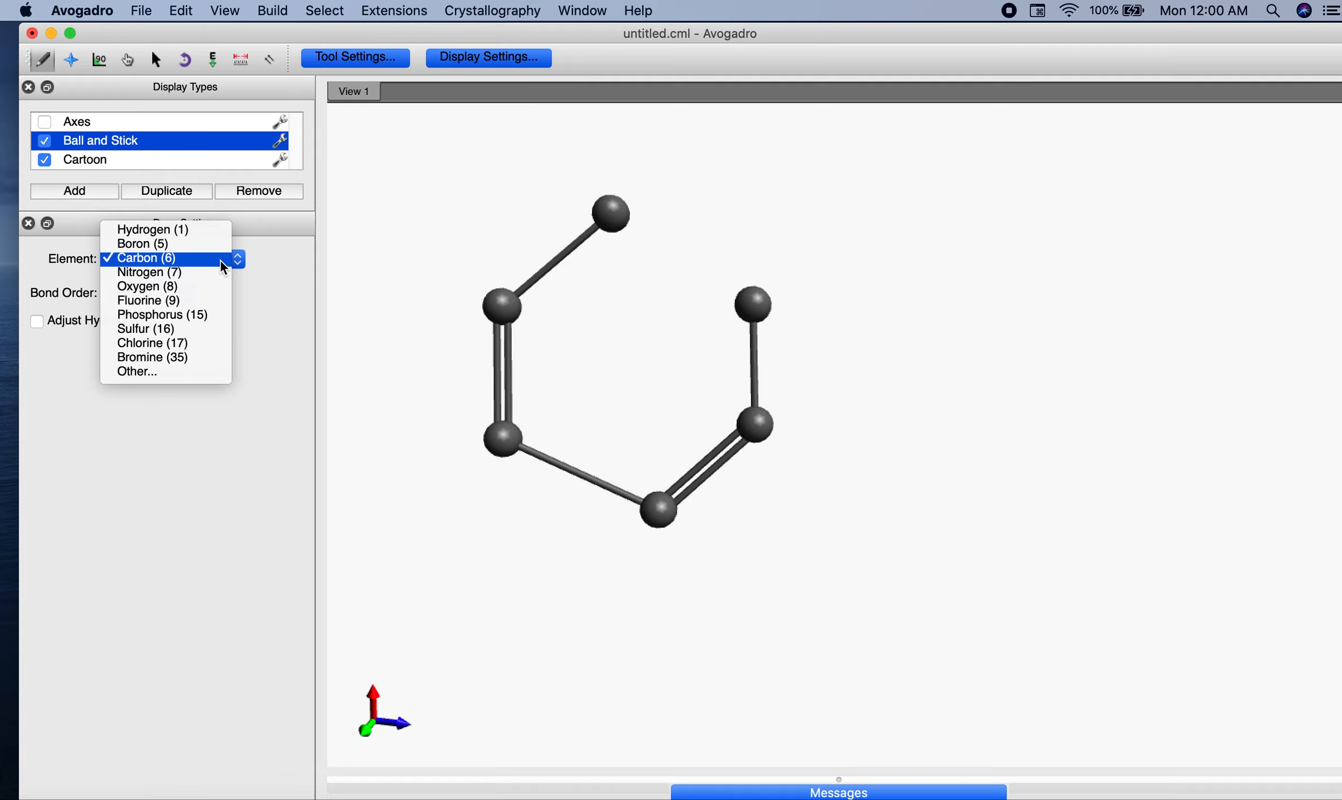
{"action": "left_click", "coordinate": [220, 260]}
{"action": "left_click", "coordinate": [182, 296]}
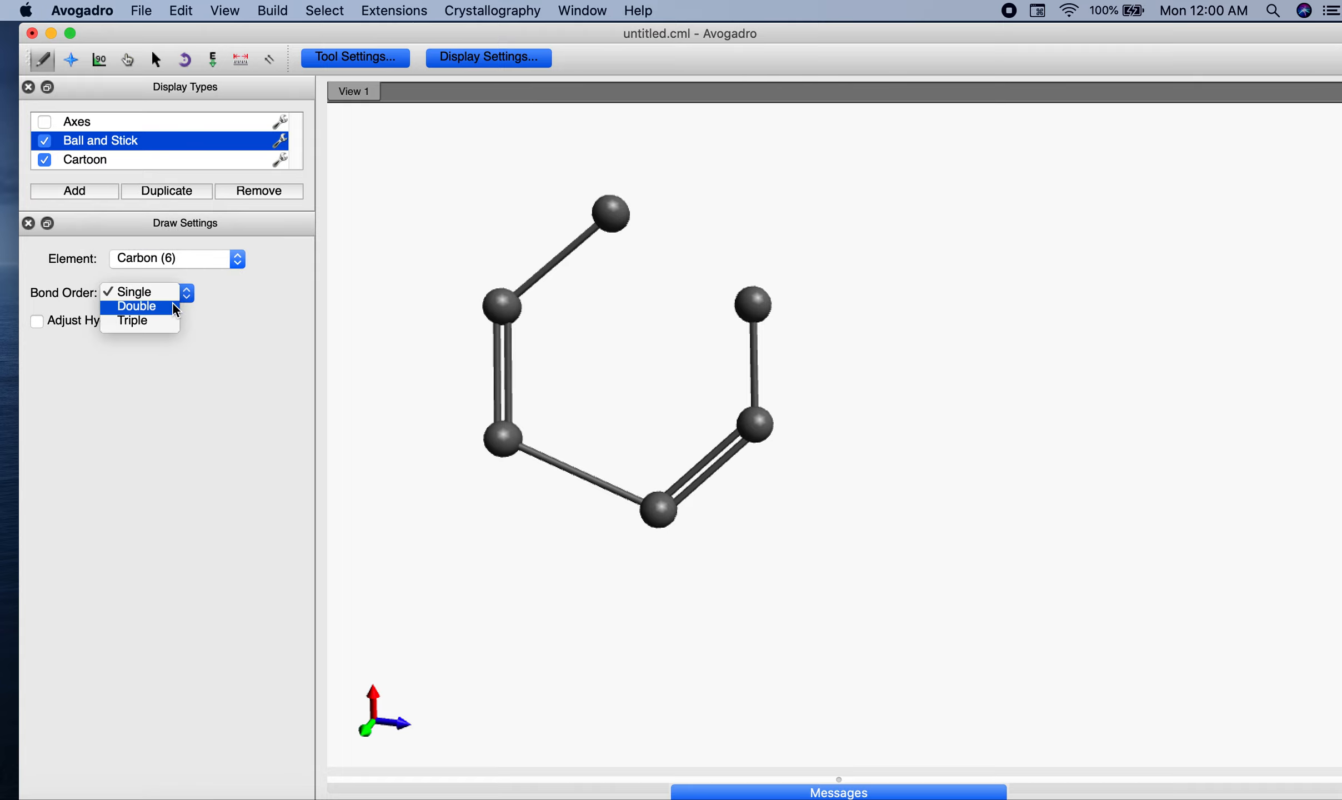
{"action": "left_click", "coordinate": [173, 302]}
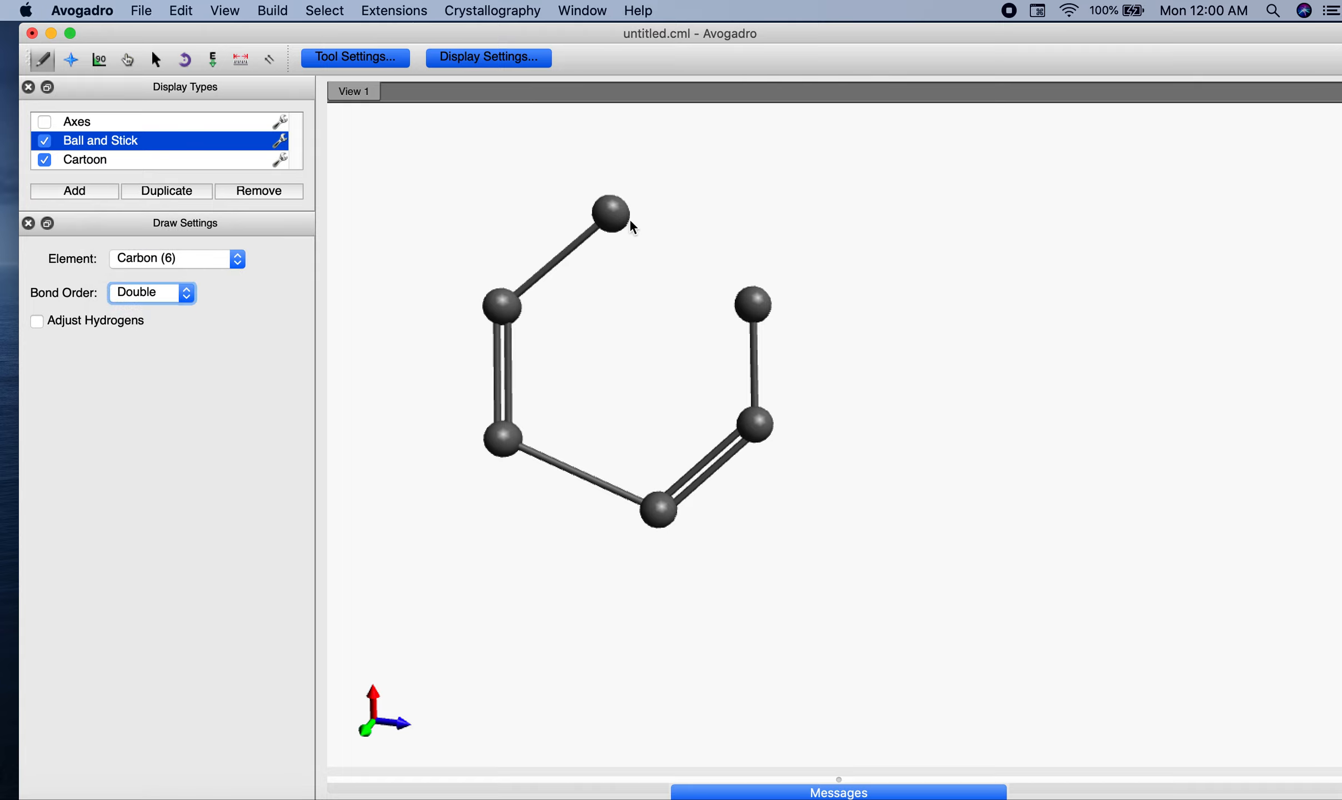
{"action": "left_click_drag", "start_coordinate": [620, 216], "coordinate": [747, 300]}
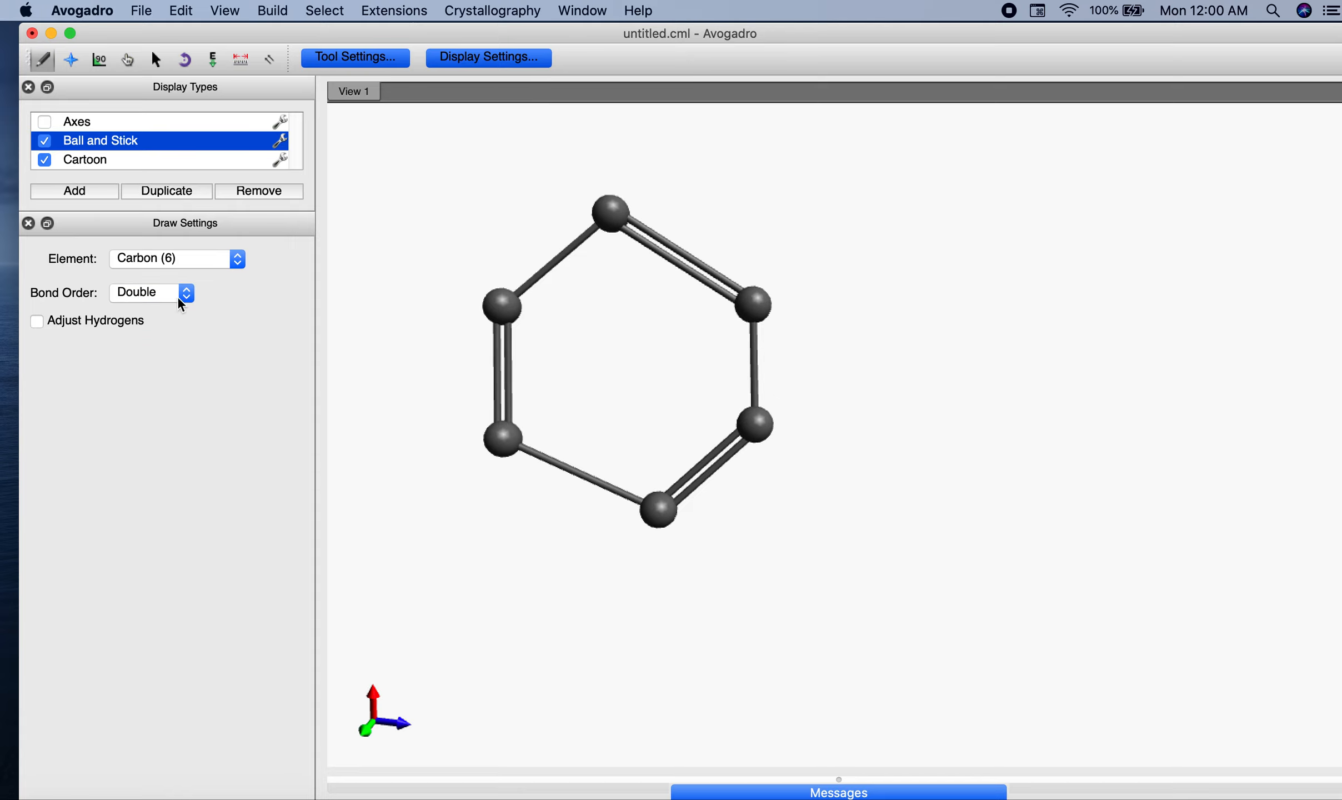
Set the element to Hydrogen and attach one hydrogen to the ring's topmost carbon with a single bond.
{"action": "left_click", "coordinate": [204, 261]}
{"action": "left_click", "coordinate": [190, 231]}
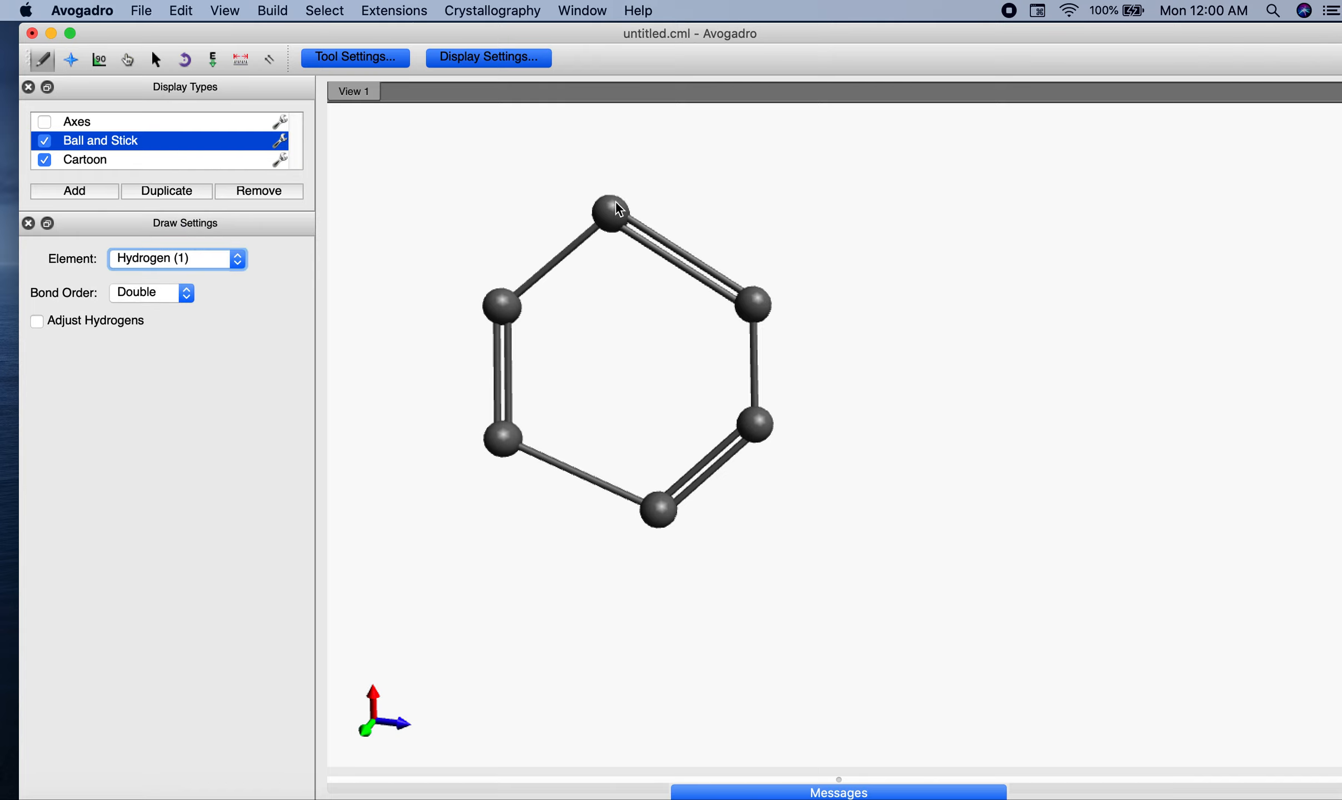
{"action": "left_click_drag", "start_coordinate": [615, 202], "coordinate": [616, 163]}
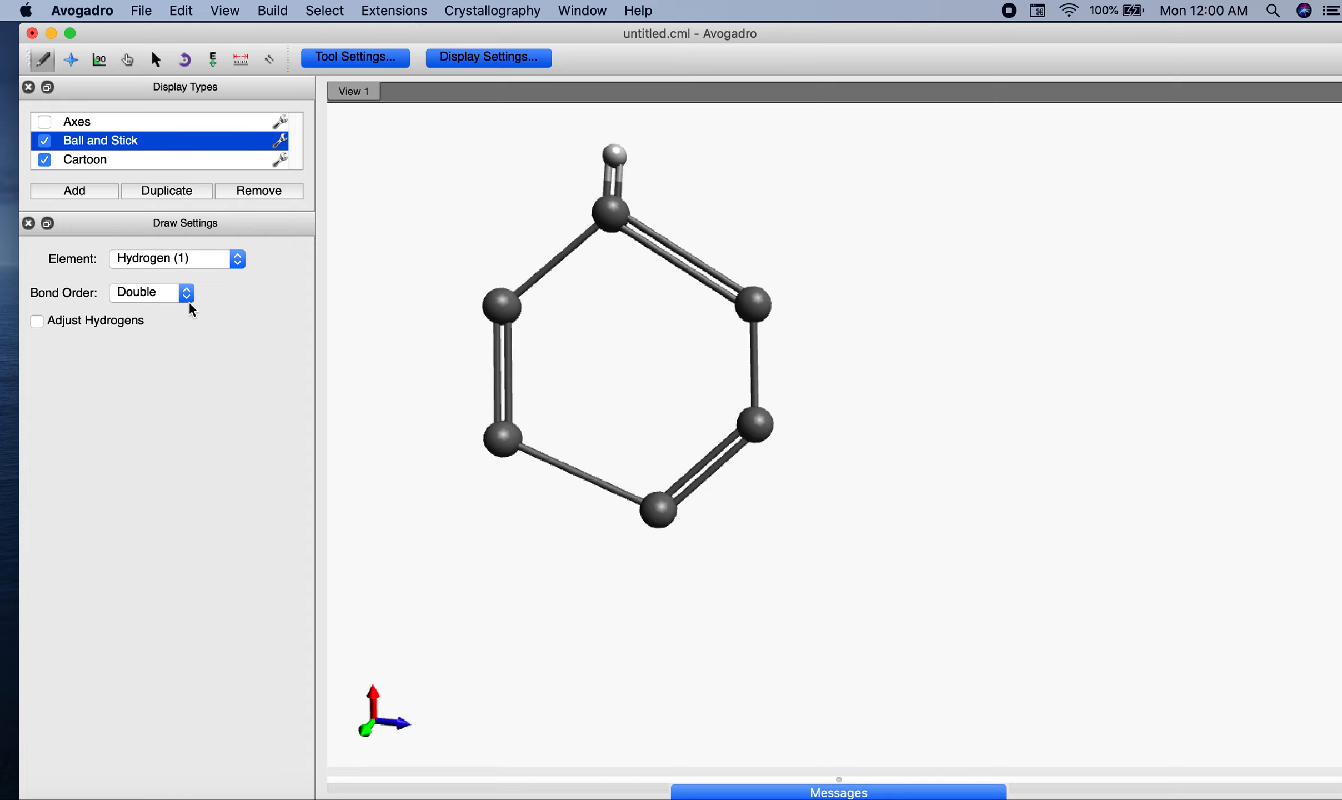
{"action": "key", "text": "super+z"}
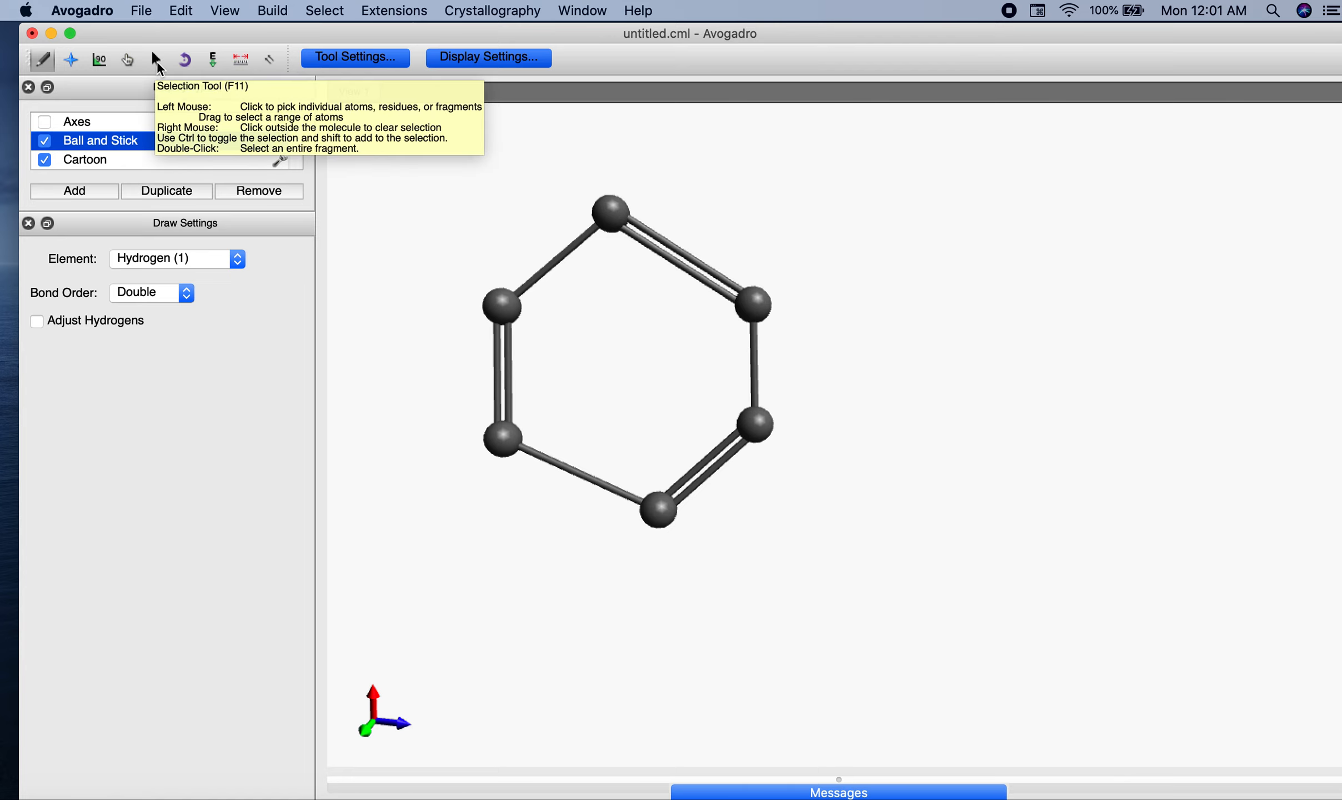
{"action": "left_click", "coordinate": [186, 303]}
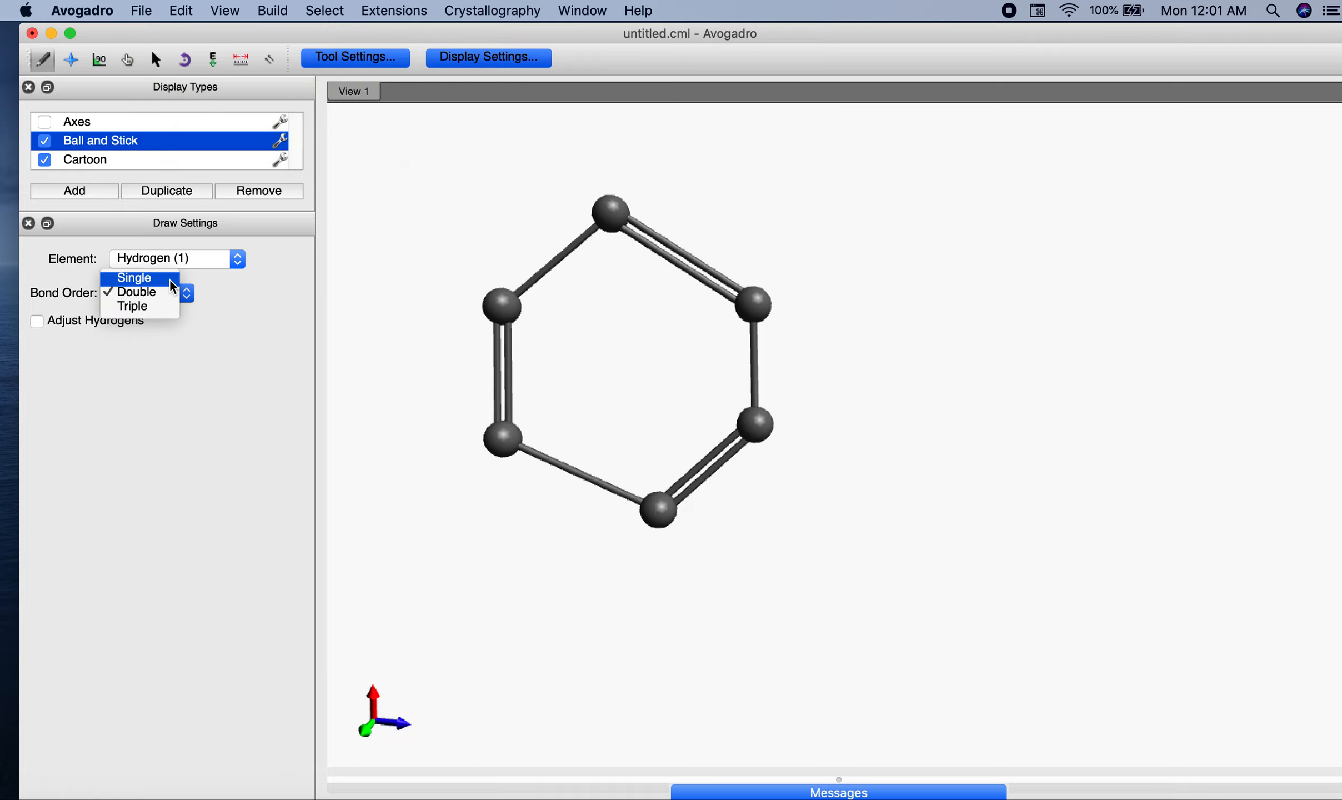
{"action": "left_click", "coordinate": [170, 277]}
{"action": "left_click_drag", "start_coordinate": [608, 197], "coordinate": [613, 157]}
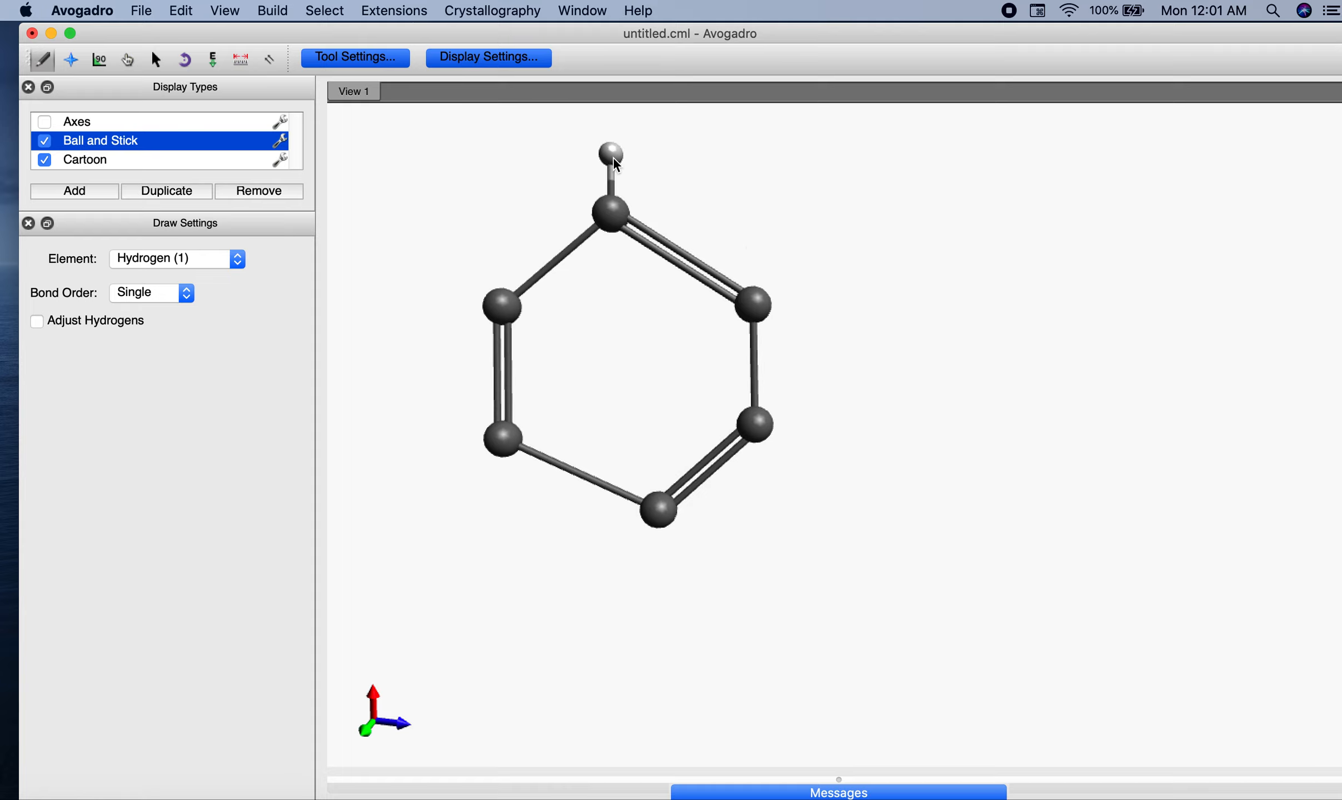
Attach one single-bonded hydrogen to each of the five remaining ring carbons, pointing outward.
{"action": "left_click_drag", "start_coordinate": [755, 307], "coordinate": [831, 293]}
{"action": "left_click_drag", "start_coordinate": [762, 424], "coordinate": [814, 459]}
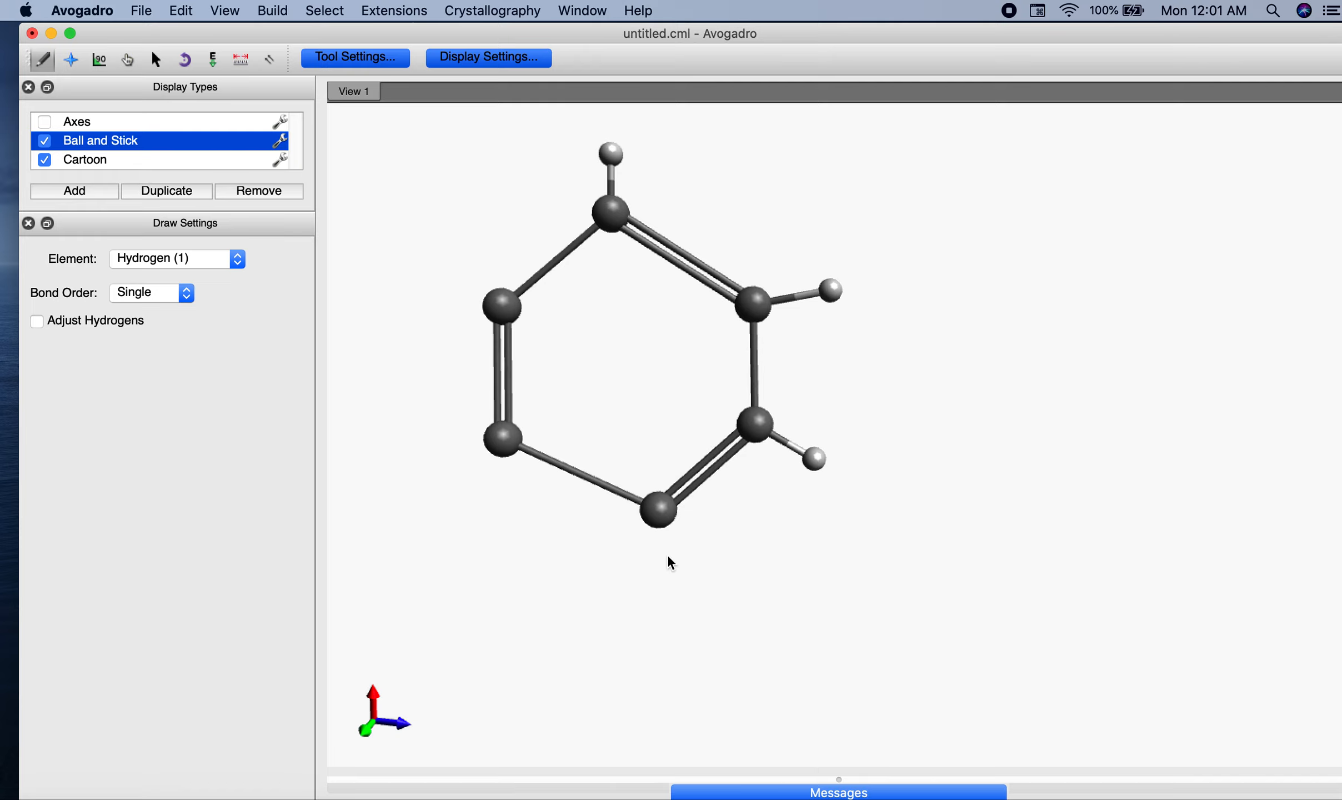
{"action": "left_click_drag", "start_coordinate": [660, 524], "coordinate": [660, 566]}
{"action": "left_click_drag", "start_coordinate": [494, 454], "coordinate": [463, 486]}
{"action": "left_click_drag", "start_coordinate": [489, 311], "coordinate": [421, 311]}
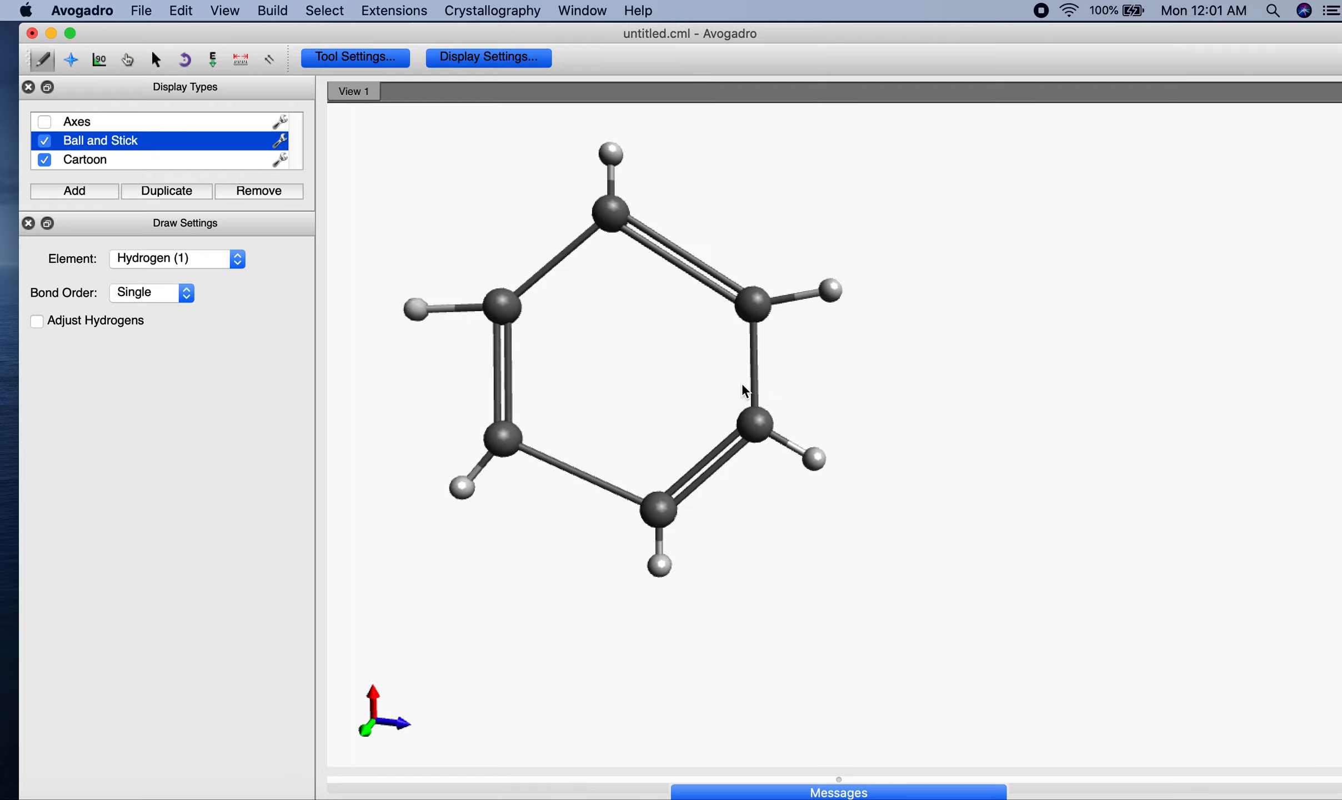
Save the molecule in PDB format under the name youtube_video.
{"action": "left_click", "coordinate": [141, 11]}
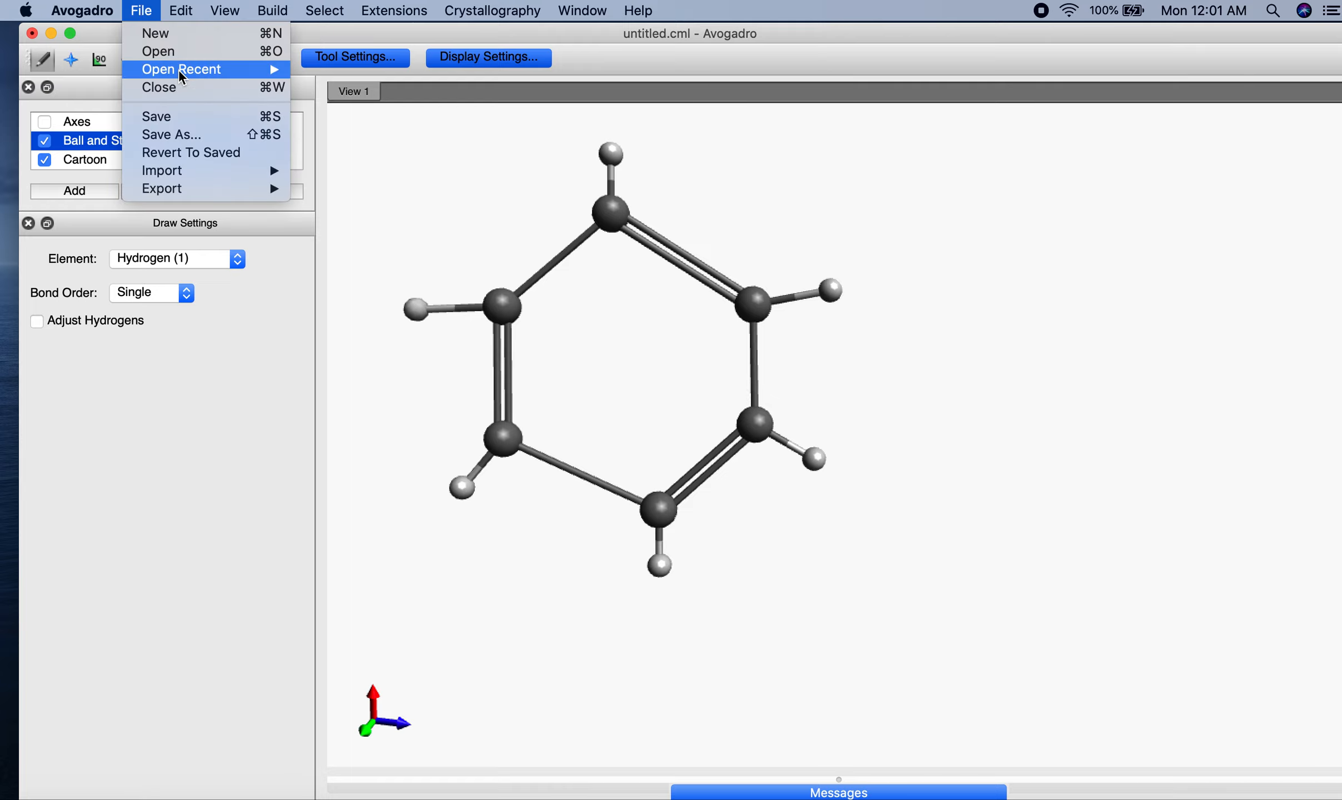
{"action": "left_click", "coordinate": [179, 125]}
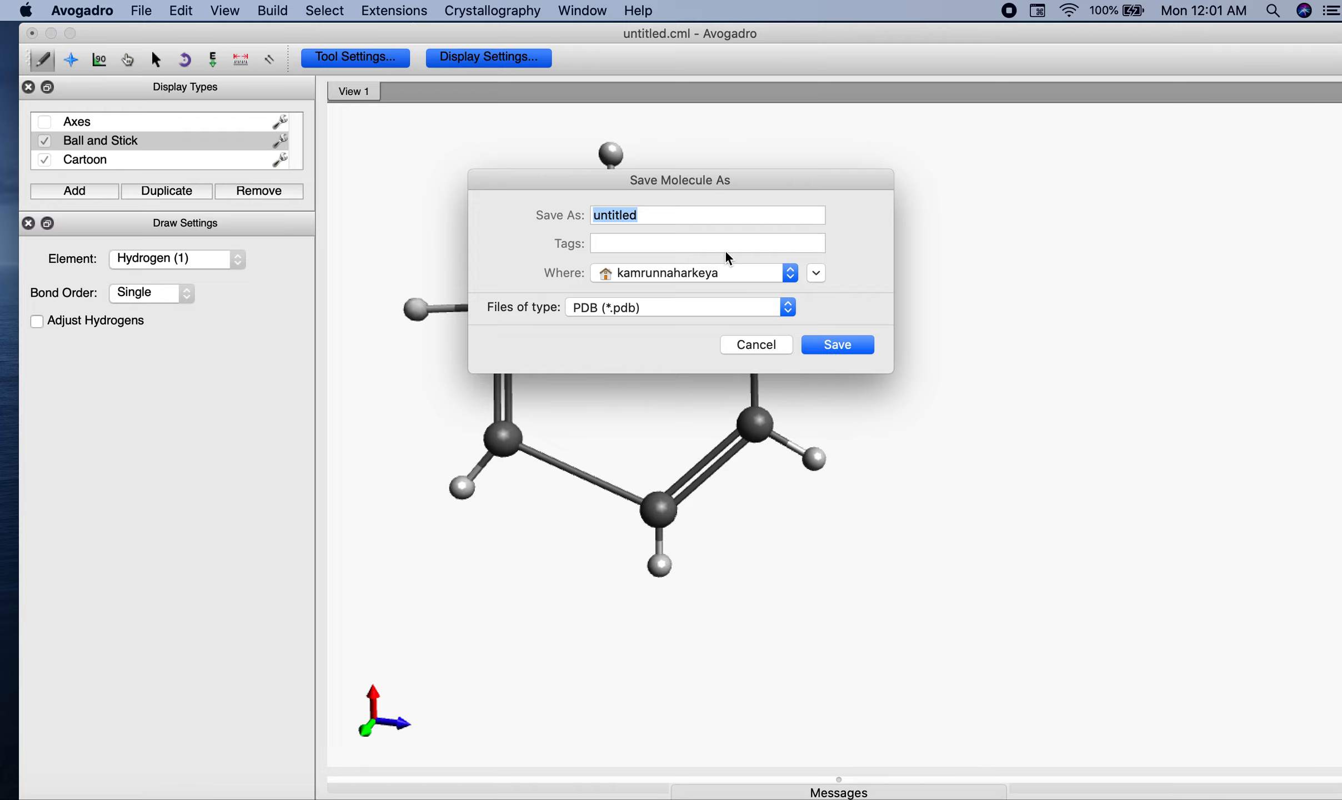
{"action": "type", "text": "youtube_vide o"}
{"action": "key", "text": "BackSpace"}
{"action": "type", "text": "o"}
{"action": "left_click", "coordinate": [821, 345]}
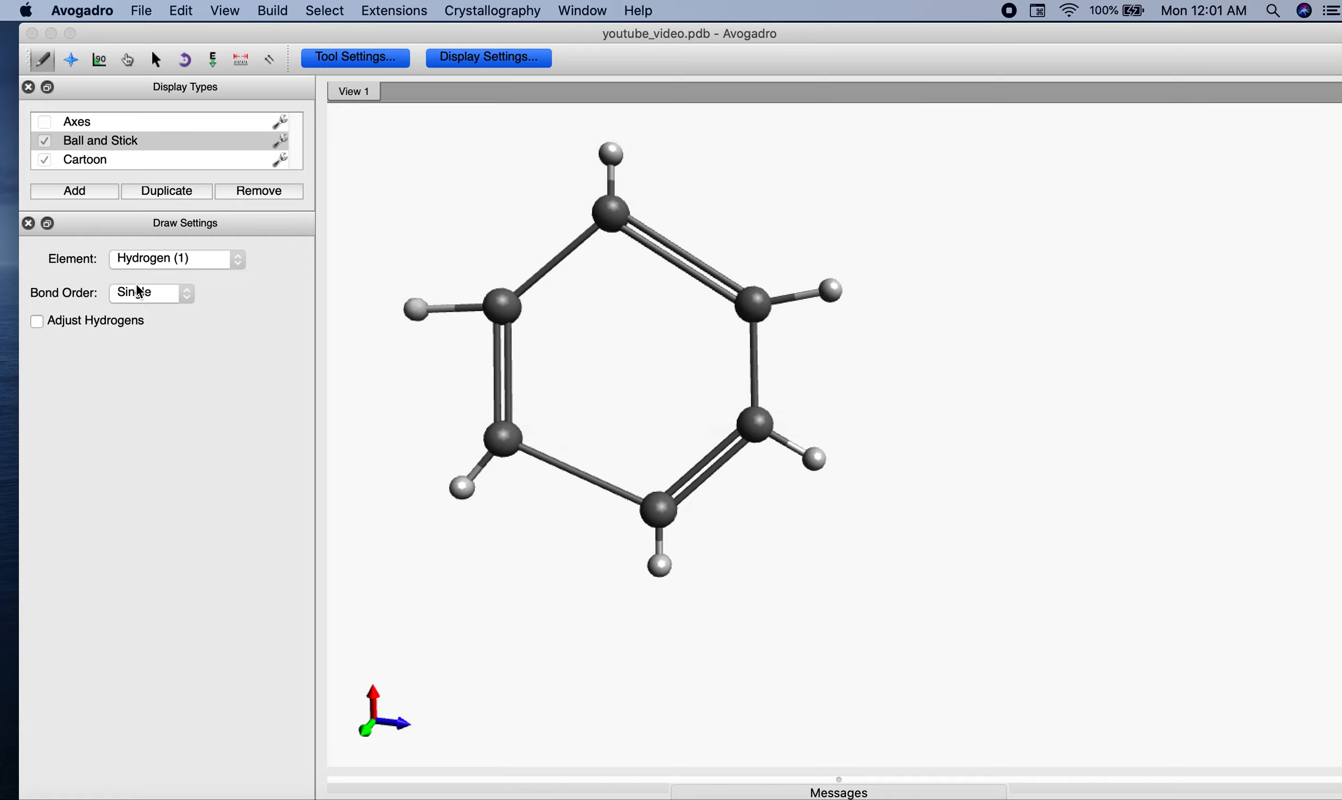
Show the AutoOptimization settings and run Optimize Geometry on the hand-drawn benzene ring.
{"action": "left_click", "coordinate": [213, 60]}
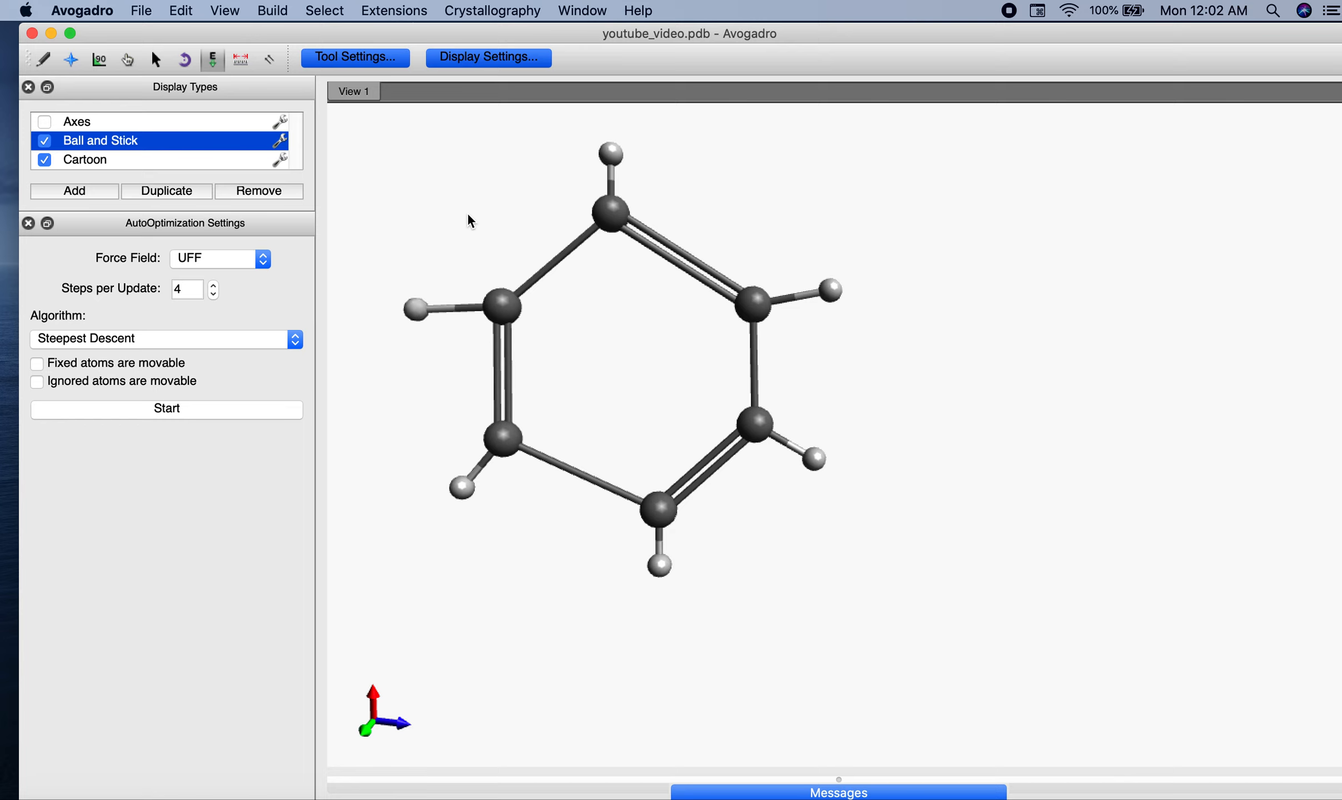
{"action": "left_click", "coordinate": [396, 11]}
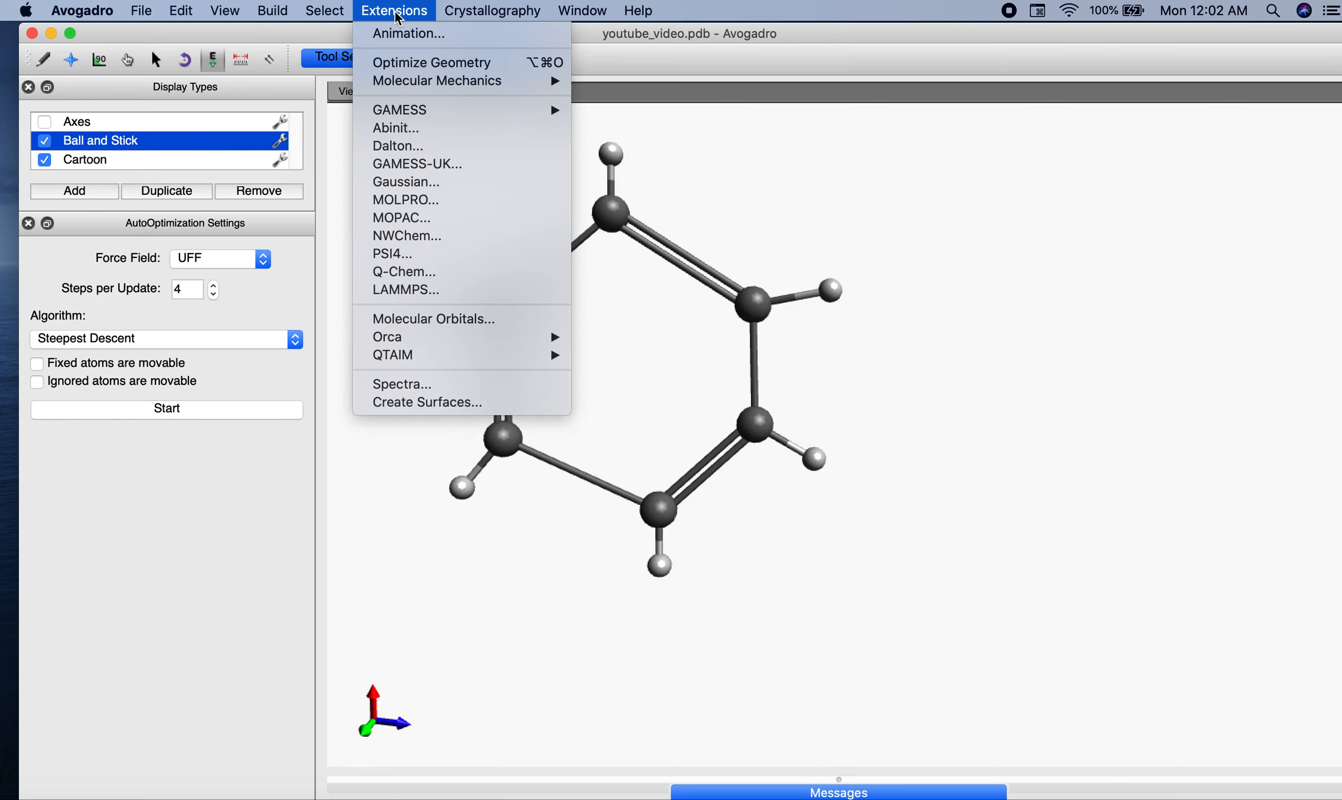
{"action": "mouse_move", "coordinate": [422, 84]}
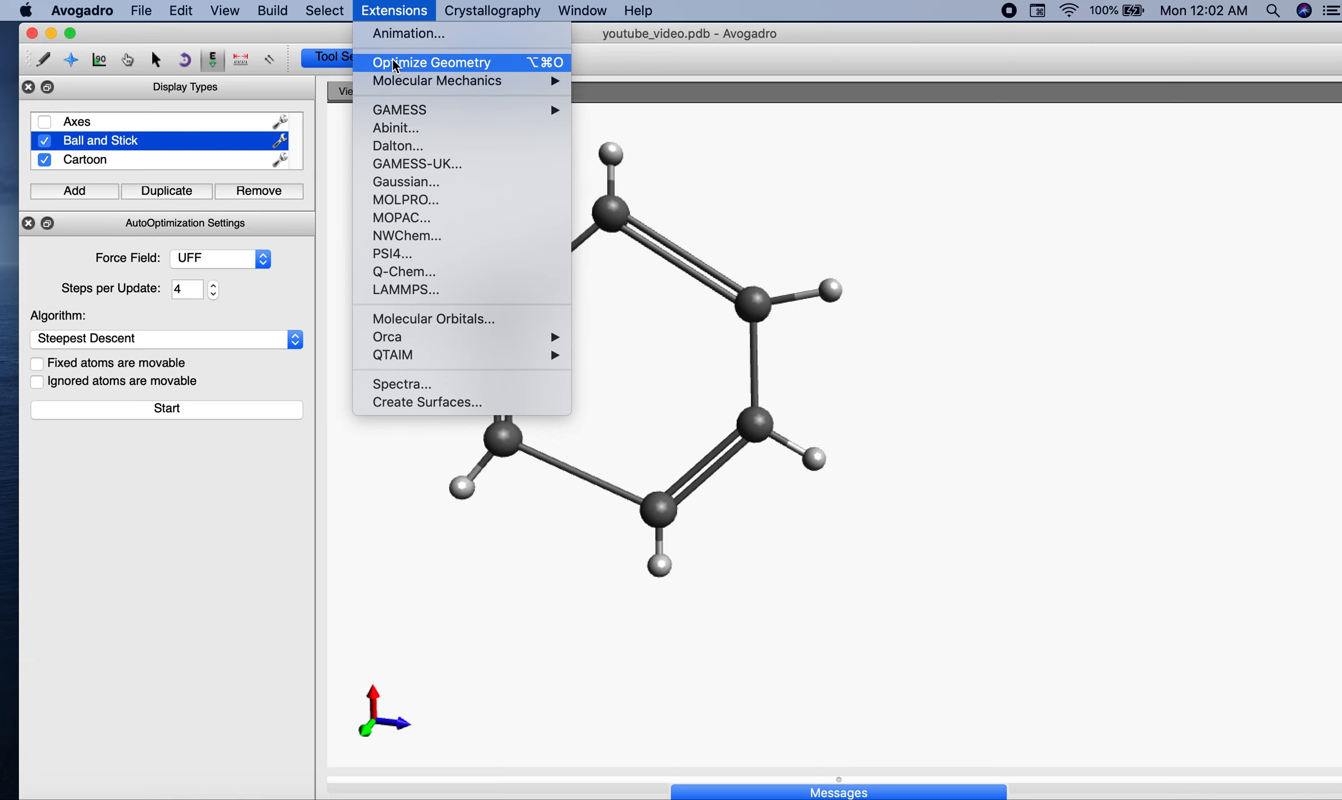
{"action": "mouse_move", "coordinate": [282, 19]}
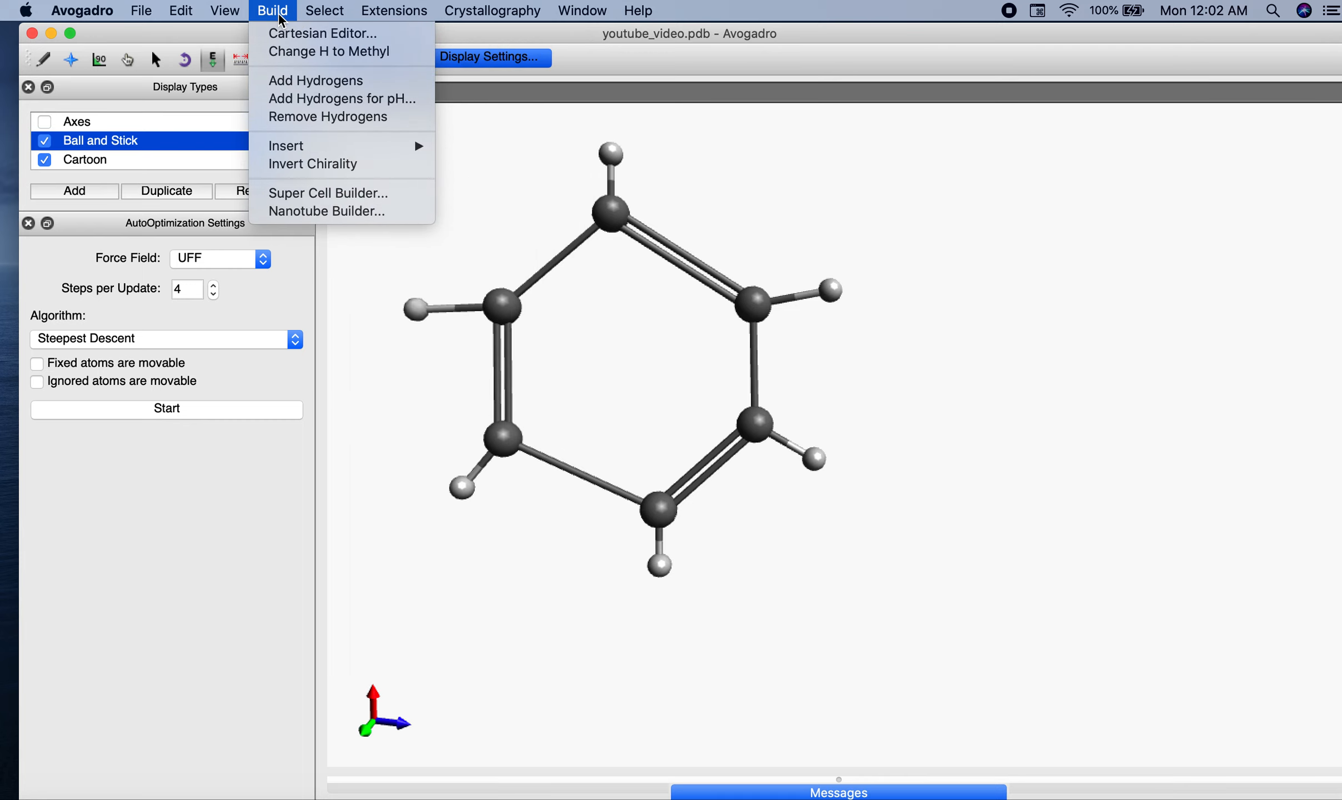
{"action": "mouse_move", "coordinate": [512, 10]}
{"action": "mouse_move", "coordinate": [395, 13]}
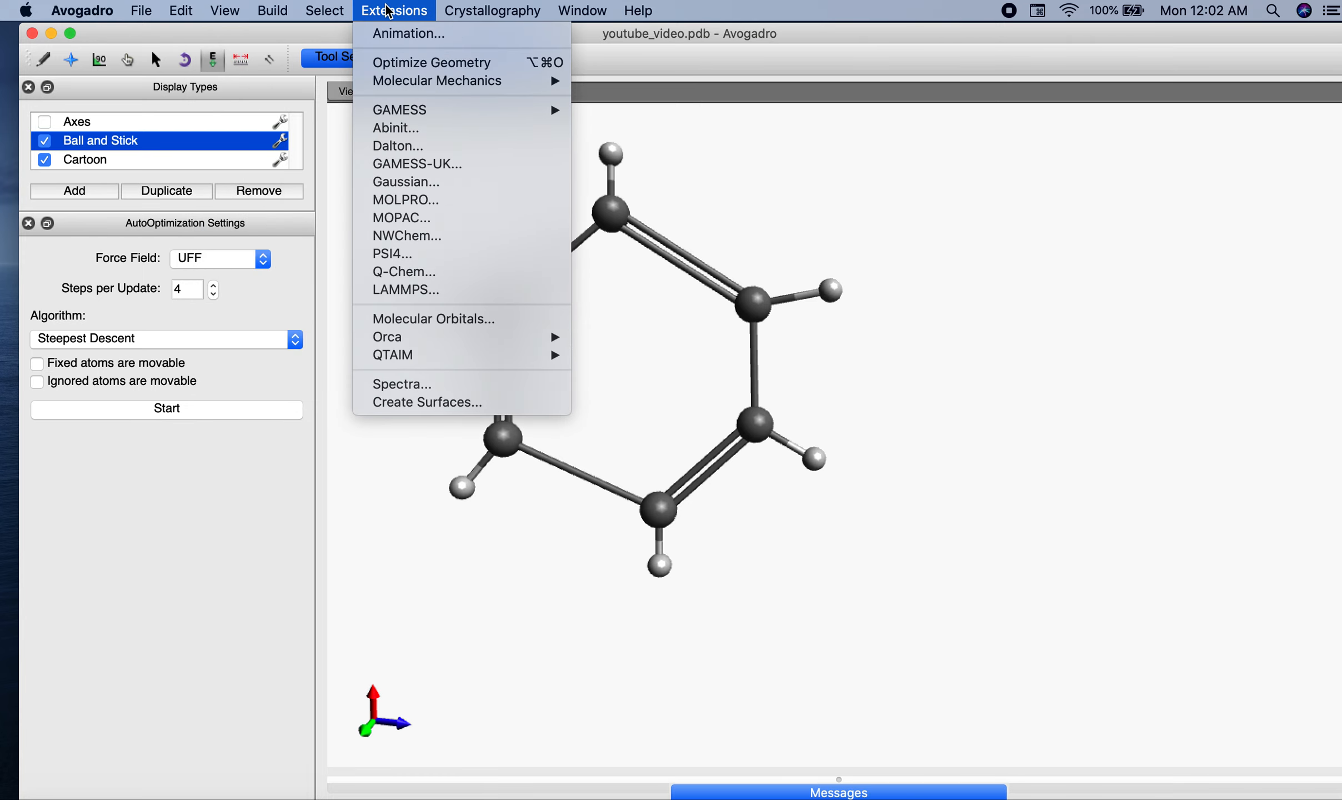
{"action": "left_click", "coordinate": [430, 63]}
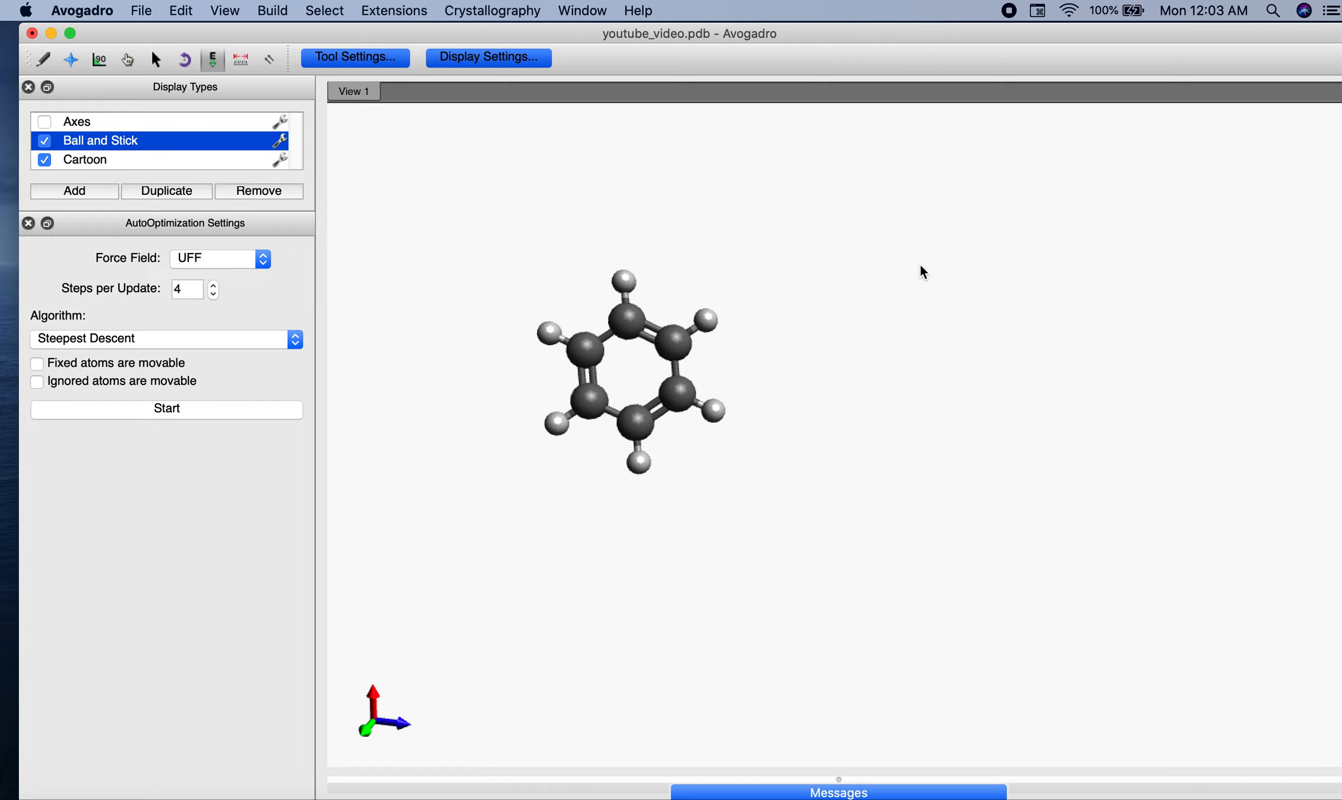
{"action": "left_click", "coordinate": [386, 12]}
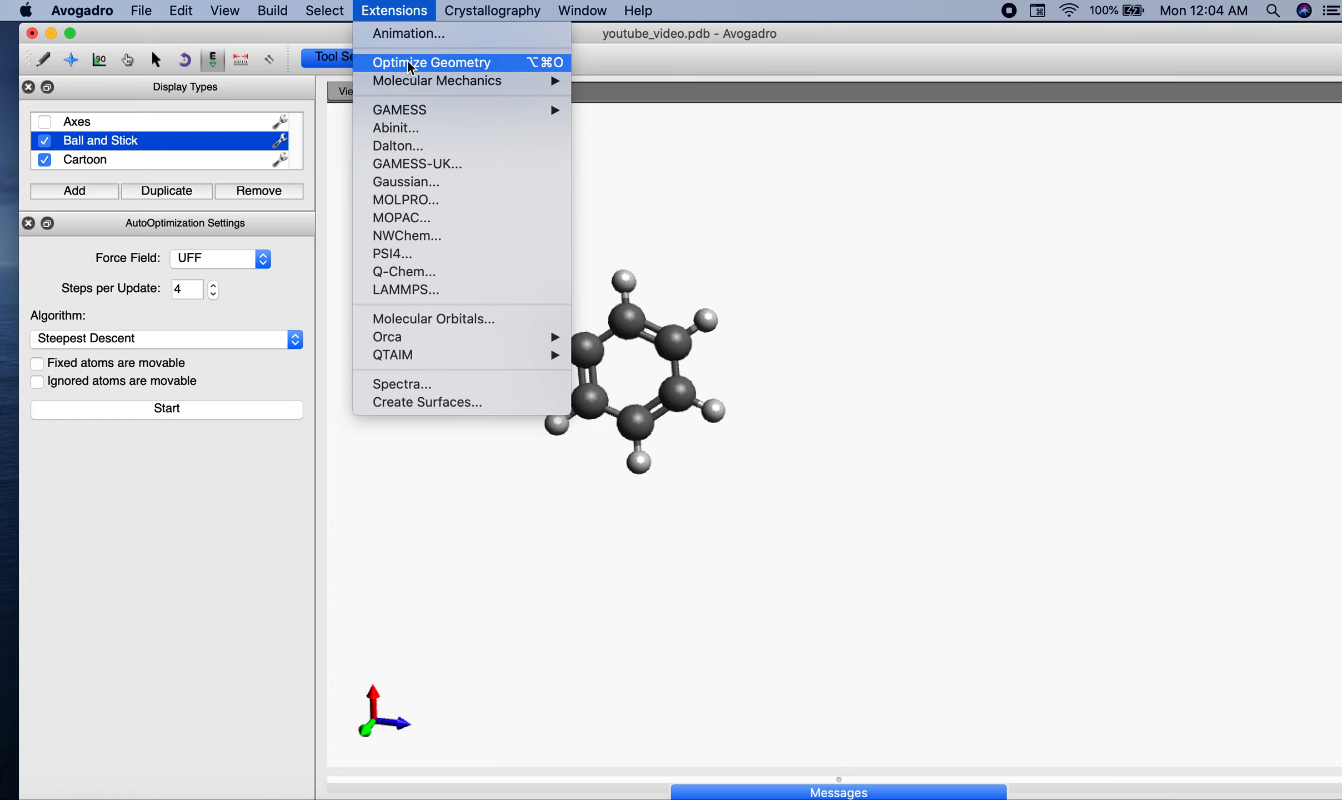
{"action": "left_click", "coordinate": [409, 66]}
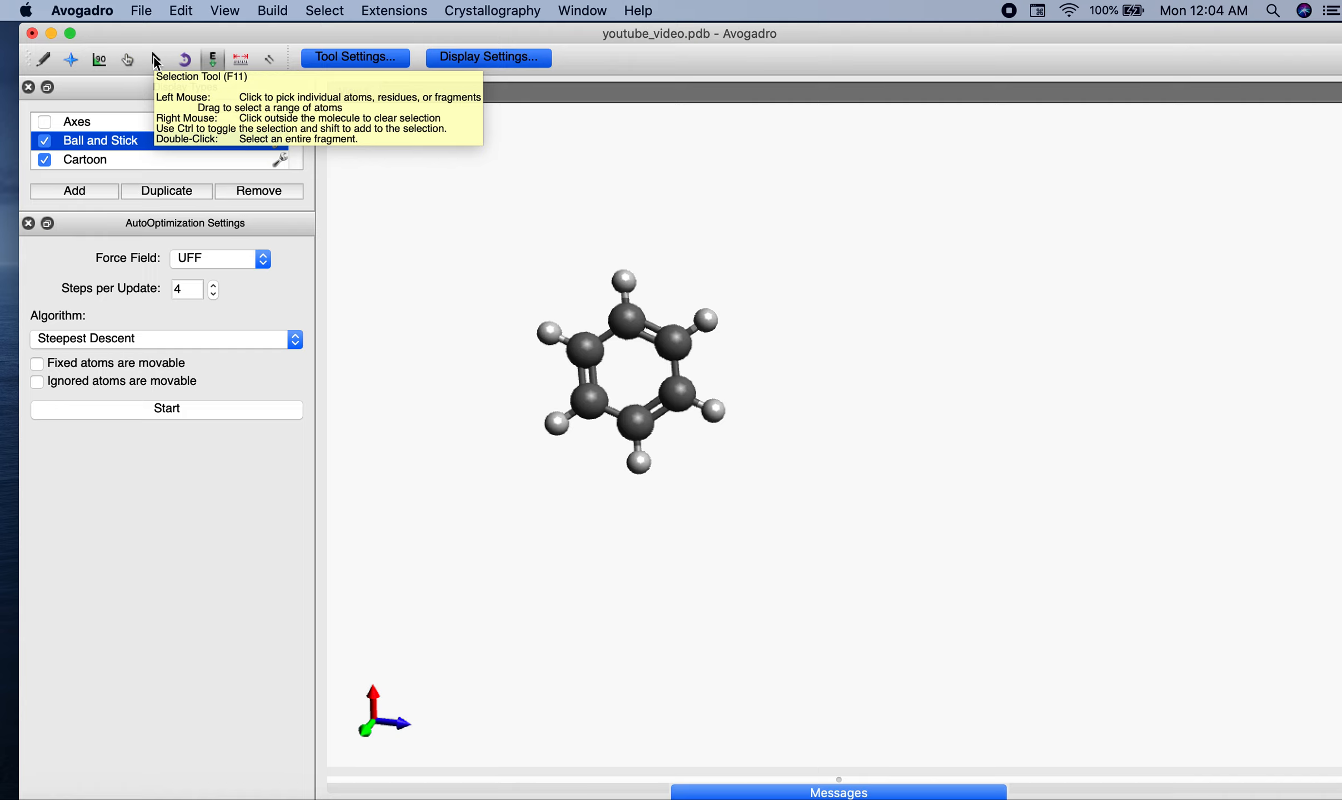
Draw a separate open chain of four single-bonded hydrogens beside the benzene, with a horizontal bond and two bonds slanting down inward.
{"action": "left_click", "coordinate": [157, 61]}
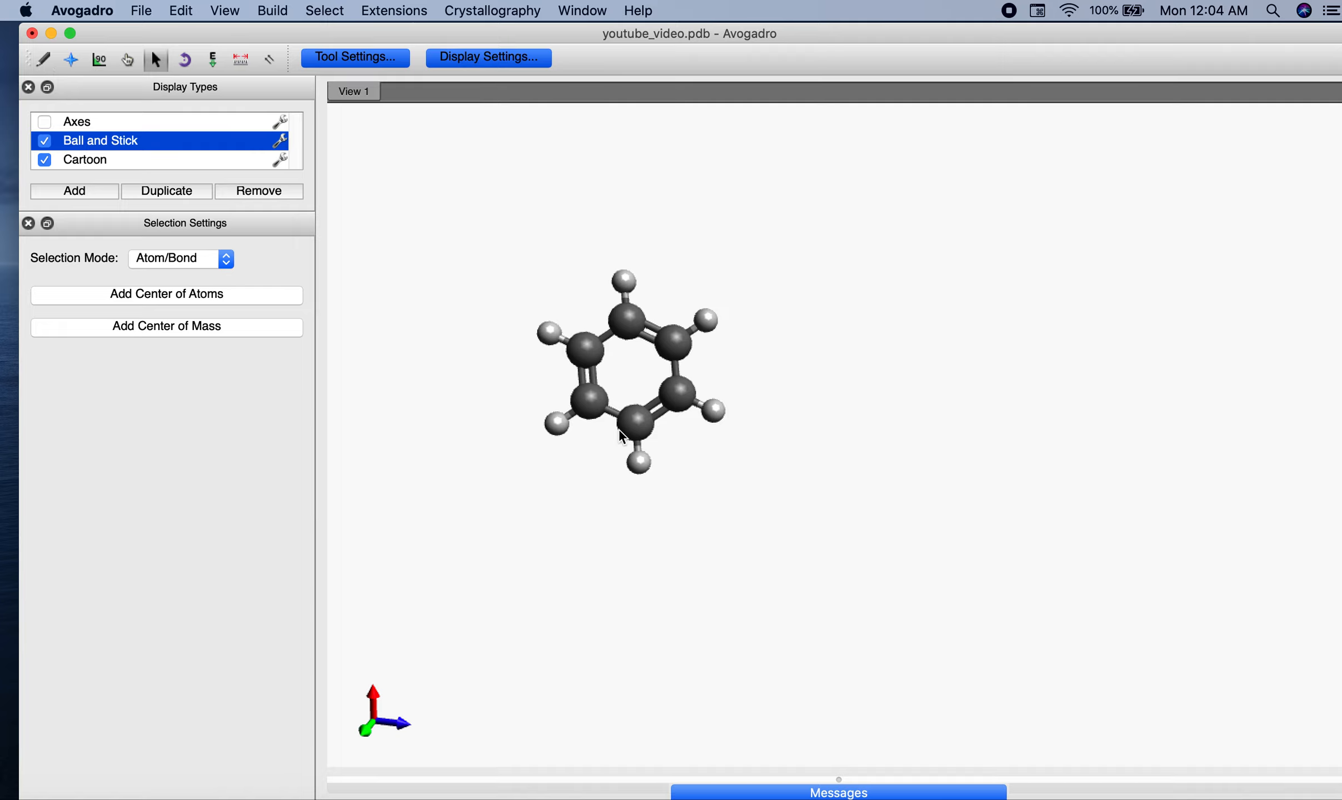
{"action": "left_click", "coordinate": [45, 60]}
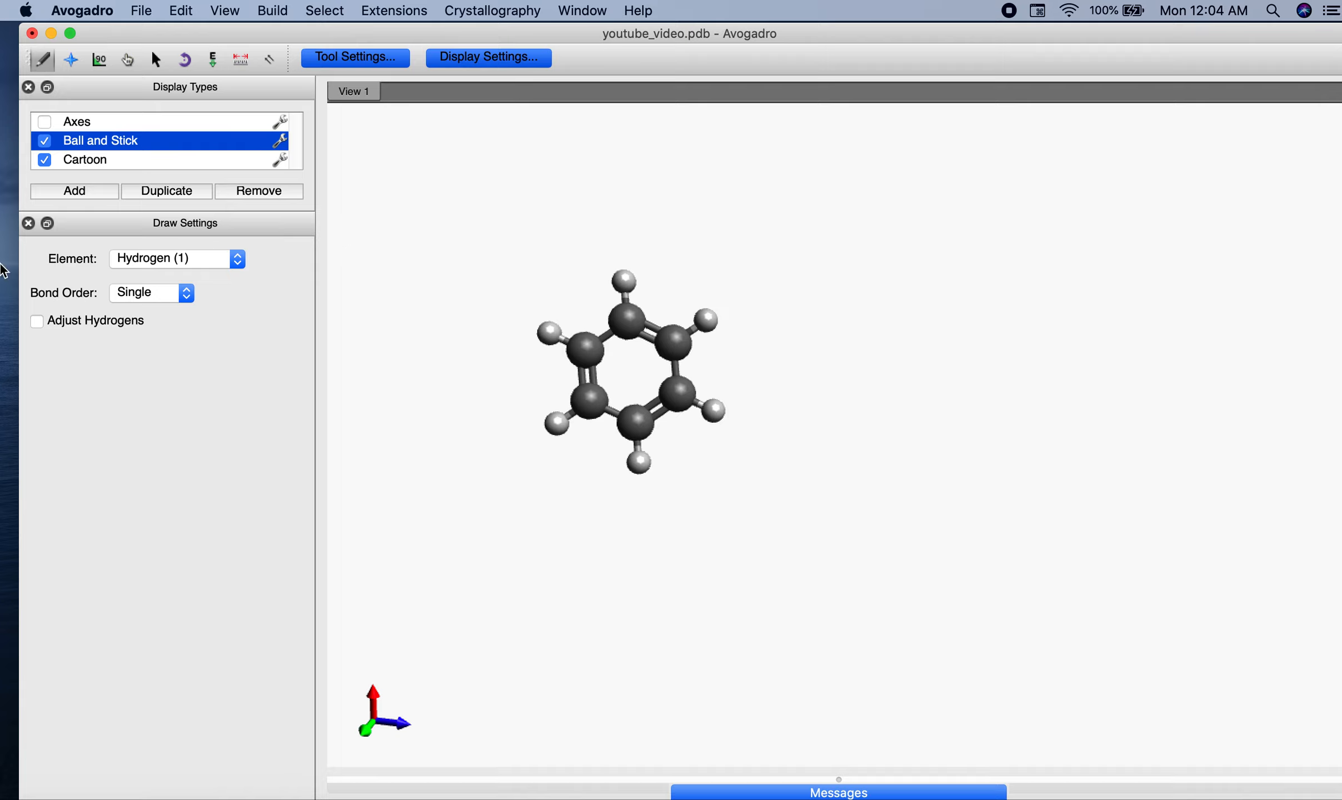
{"action": "mouse_move", "coordinate": [783, 197]}
{"action": "left_mouse_down"}
{"action": "mouse_move", "coordinate": [1047, 185]}
{"action": "mouse_move", "coordinate": [1095, 207]}
{"action": "left_mouse_up"}
{"action": "left_click_drag", "start_coordinate": [795, 205], "coordinate": [917, 344]}
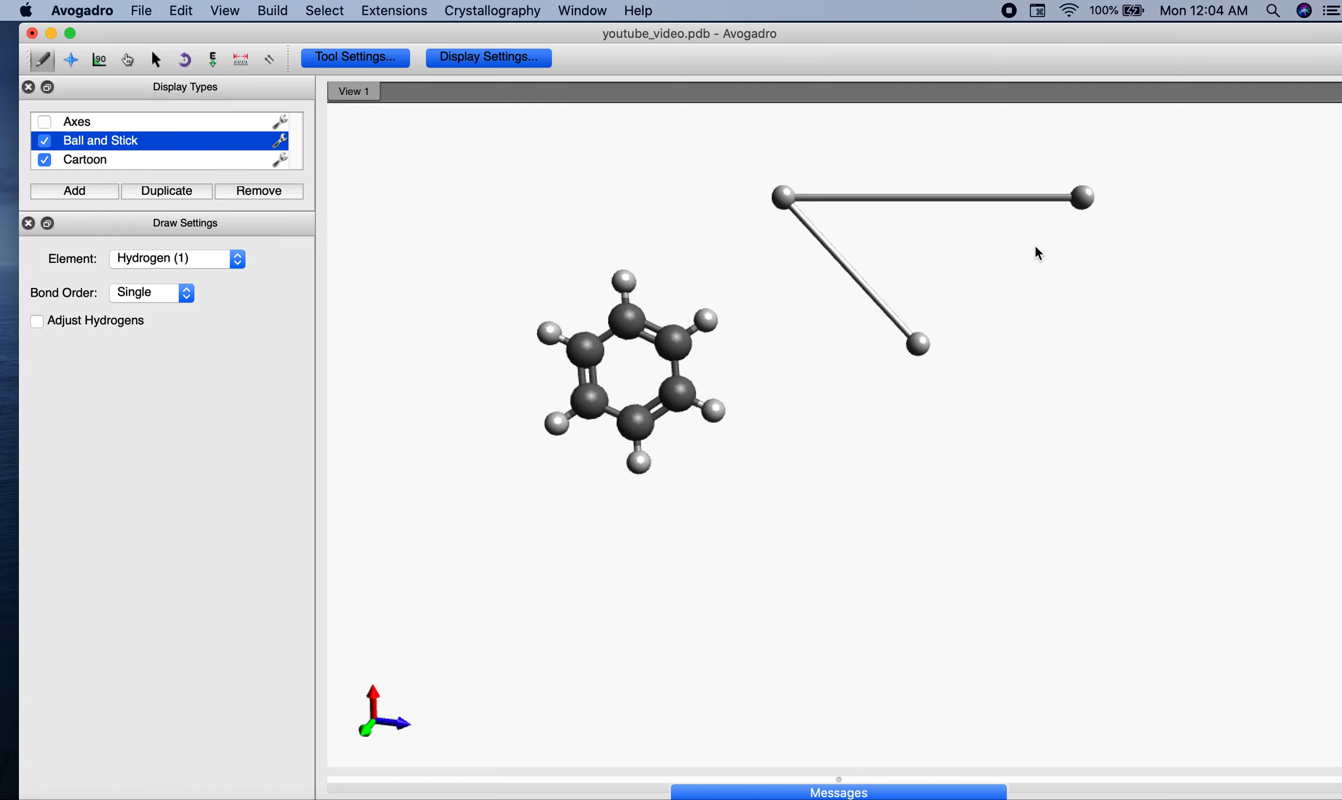
{"action": "left_click_drag", "start_coordinate": [1084, 198], "coordinate": [968, 356]}
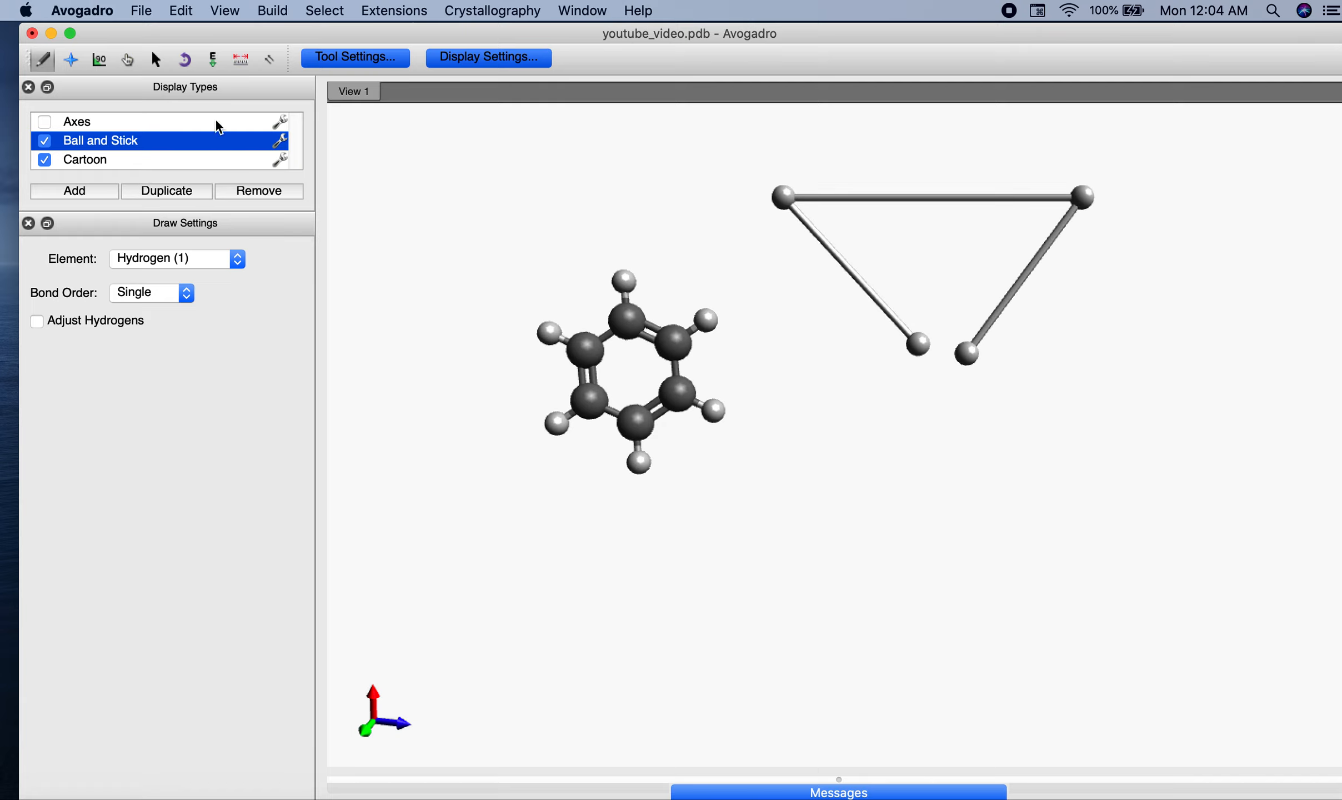
Delete the new chain's upper hydrogen nearest the benzene, and delete the three leftover hydrogens as one area selection.
{"action": "left_click", "coordinate": [159, 61]}
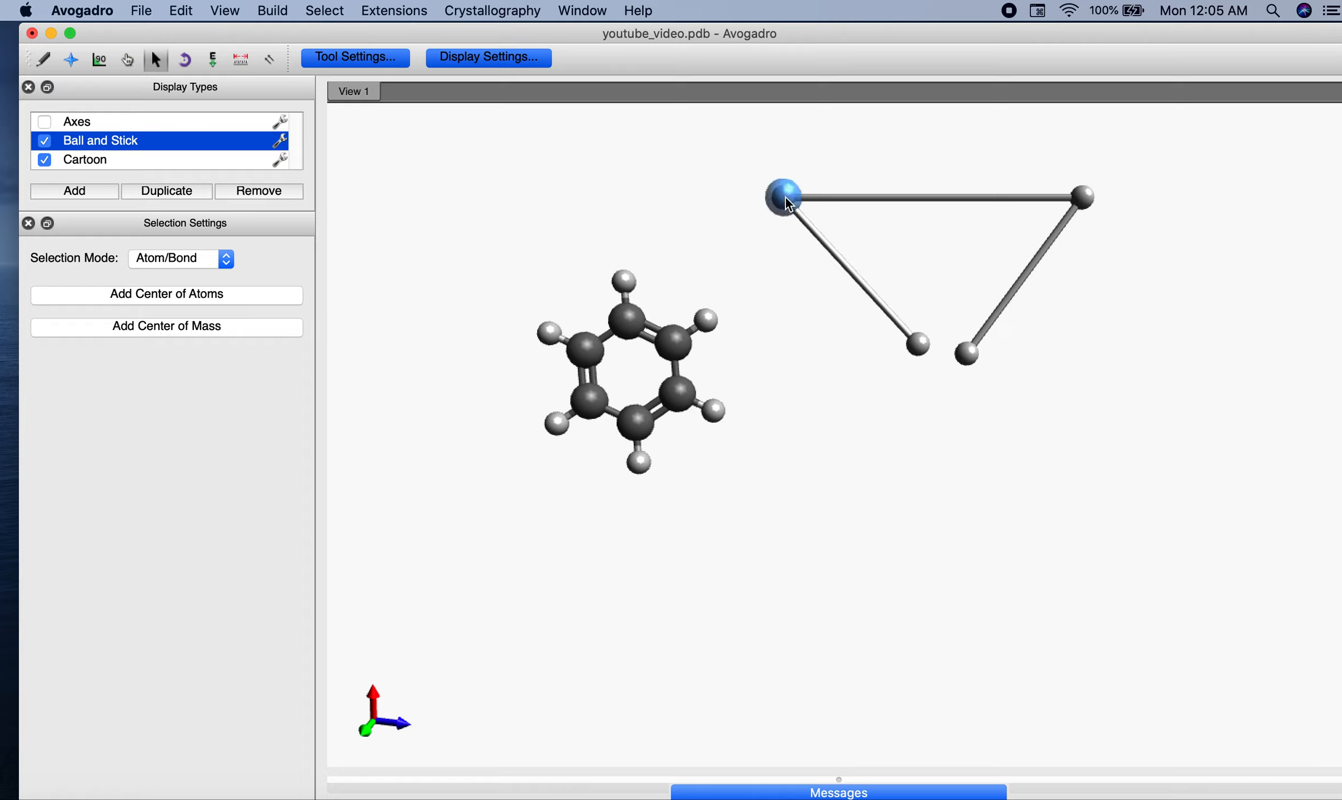
{"action": "key", "text": "Delete"}
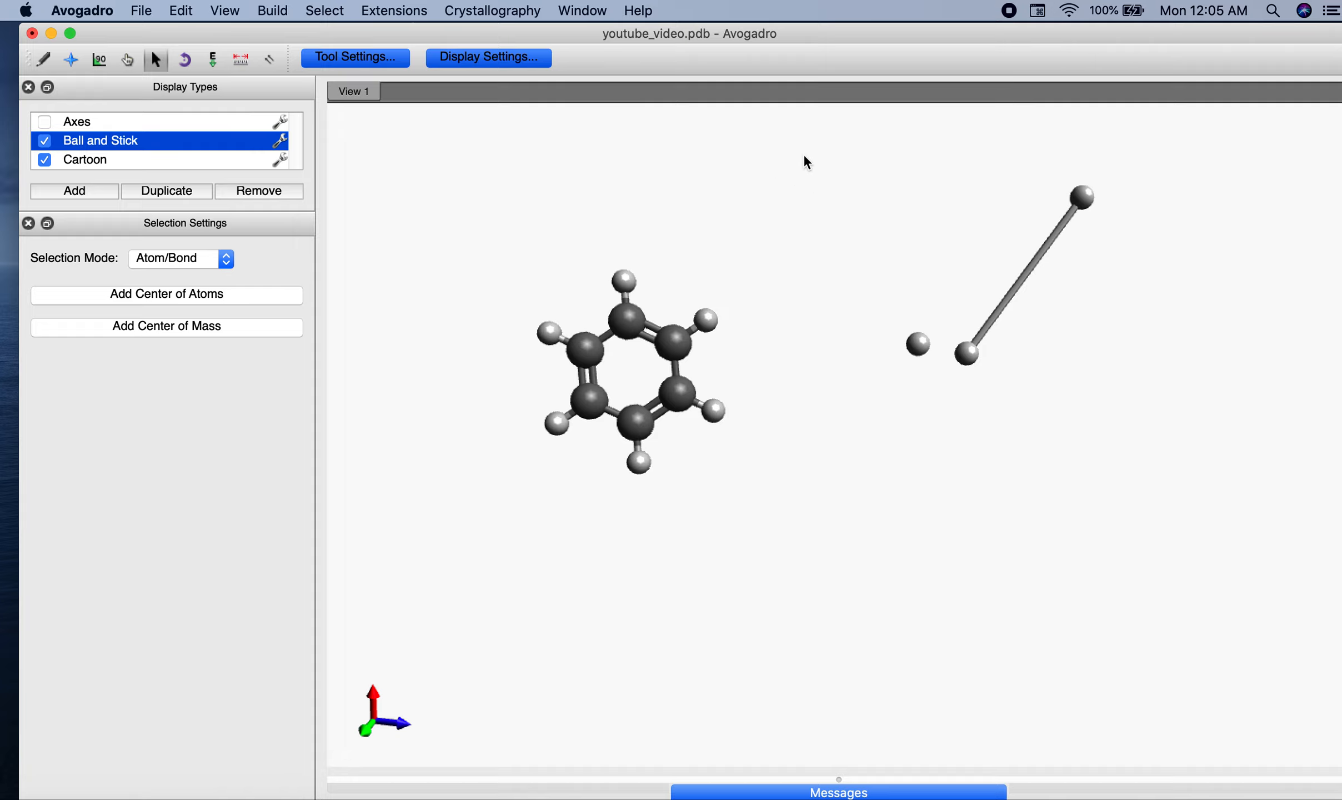
{"action": "left_click_drag", "start_coordinate": [824, 142], "coordinate": [1206, 372]}
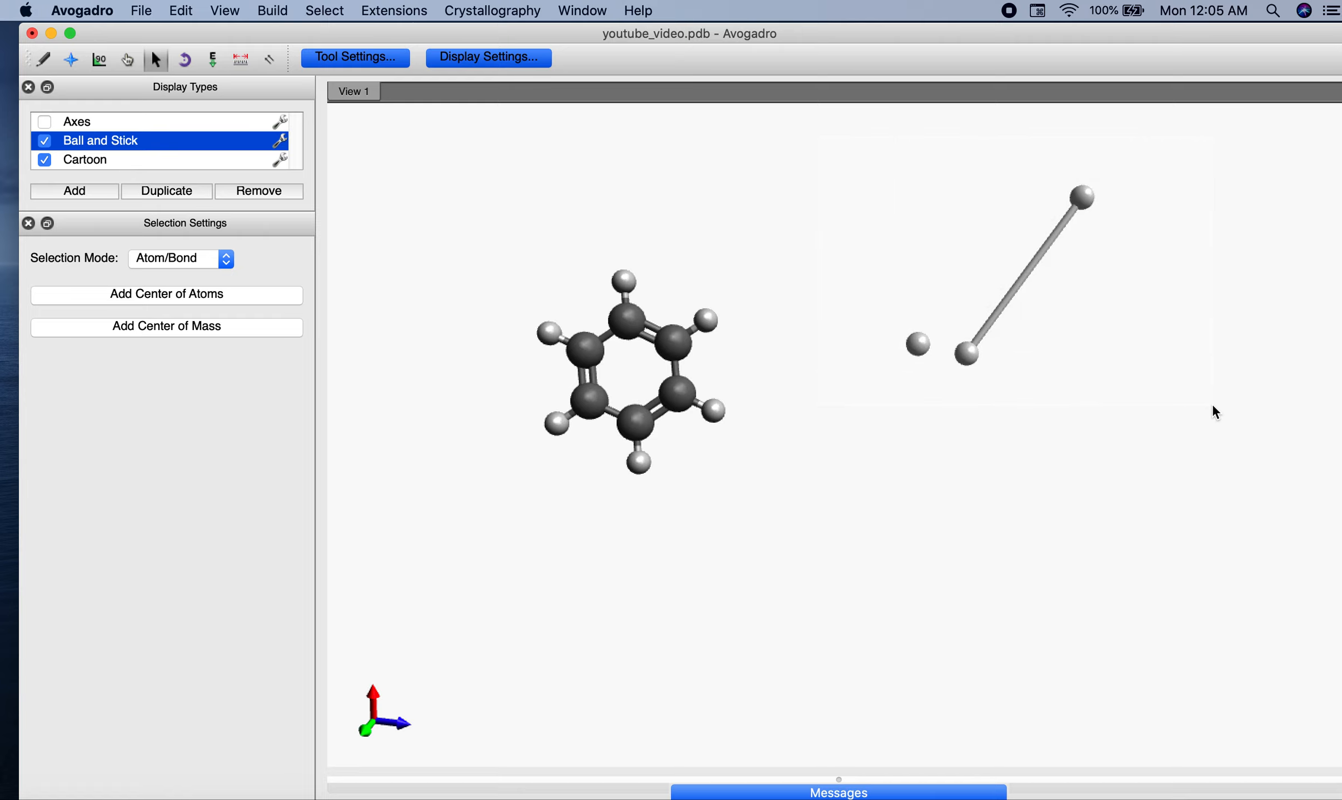
{"action": "left_click_drag", "start_coordinate": [1213, 405], "coordinate": [1213, 405]}
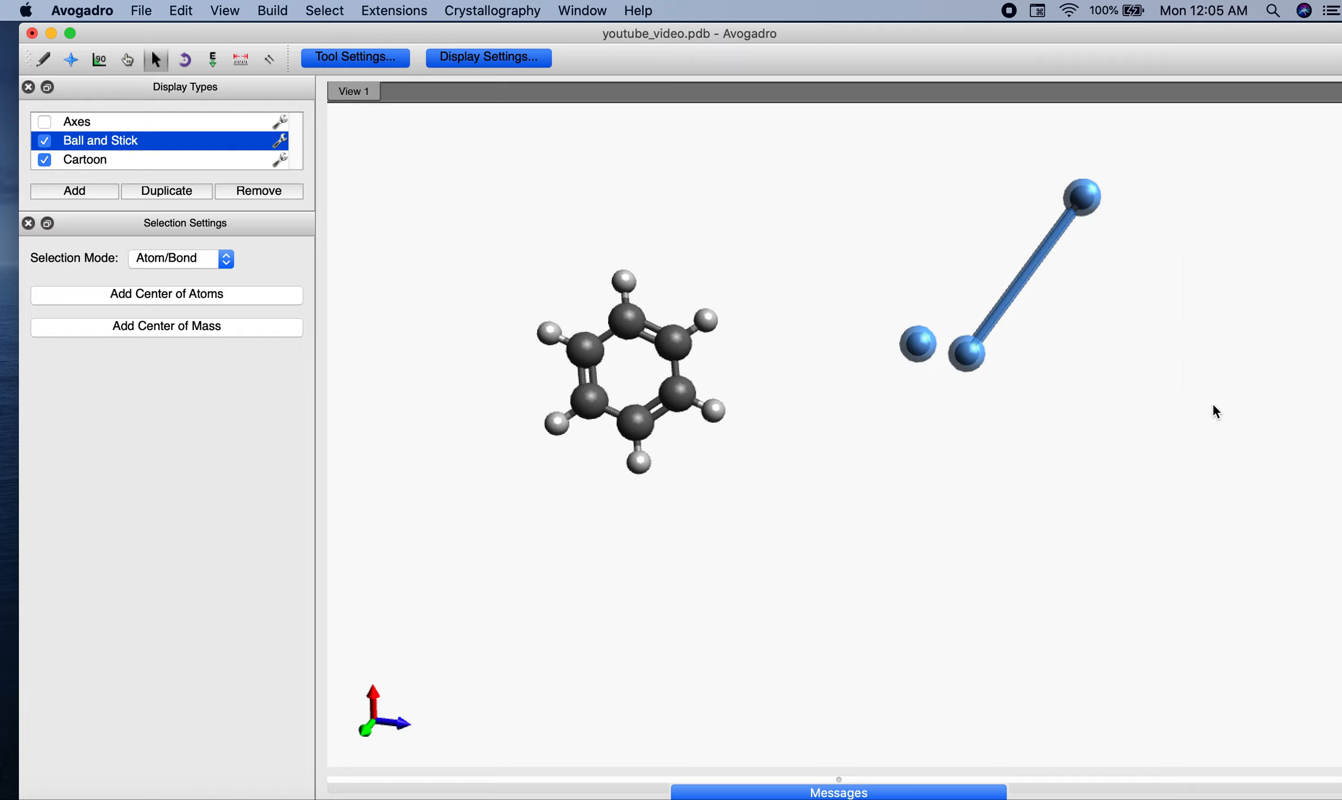
{"action": "key", "text": "Delete"}
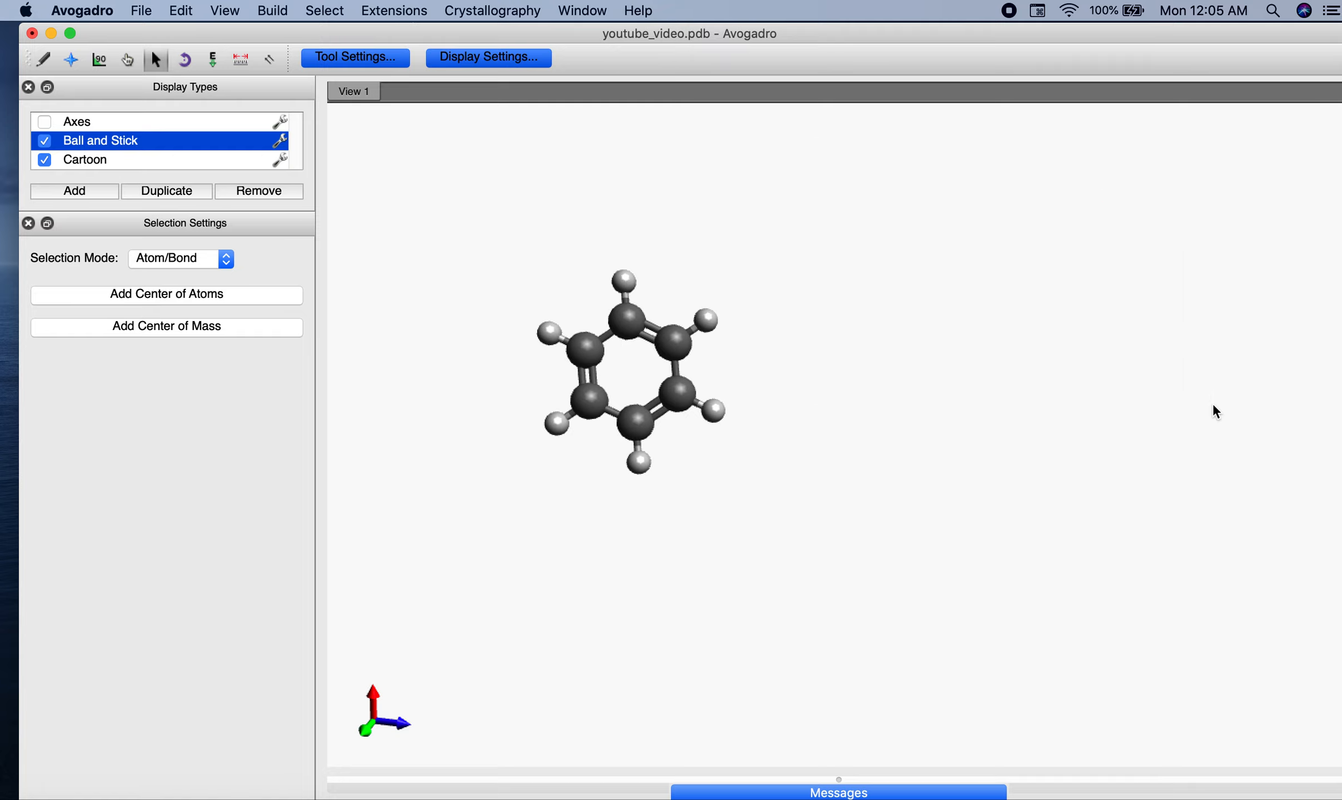
Undo the last two deletions of the hydrogen chain's atoms.
{"action": "key", "text": "super+z"}
{"action": "key", "text": "super+z"}
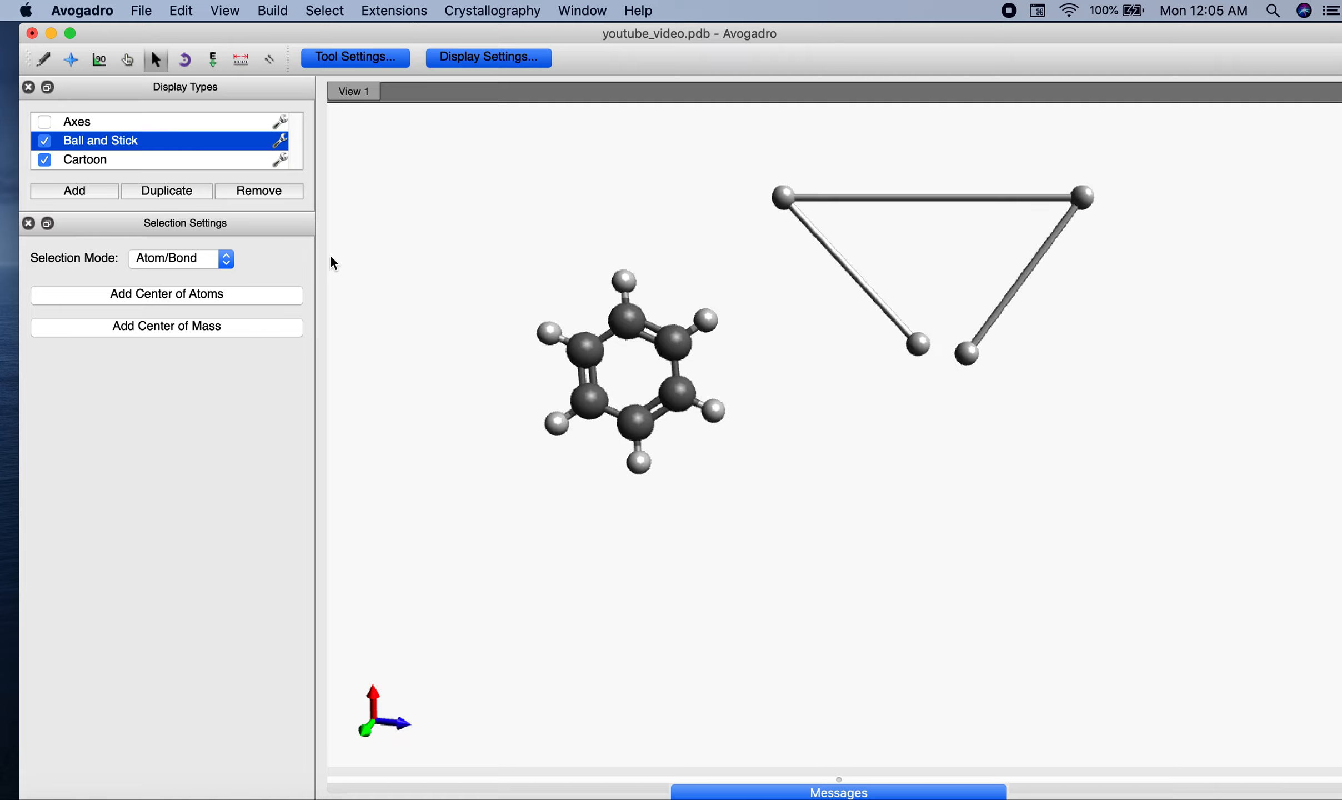
Keep the Atom/Bond selection mode, delete the chain's lower hydrogen nearest the benzene, and undo that deletion.
{"action": "left_click", "coordinate": [198, 266]}
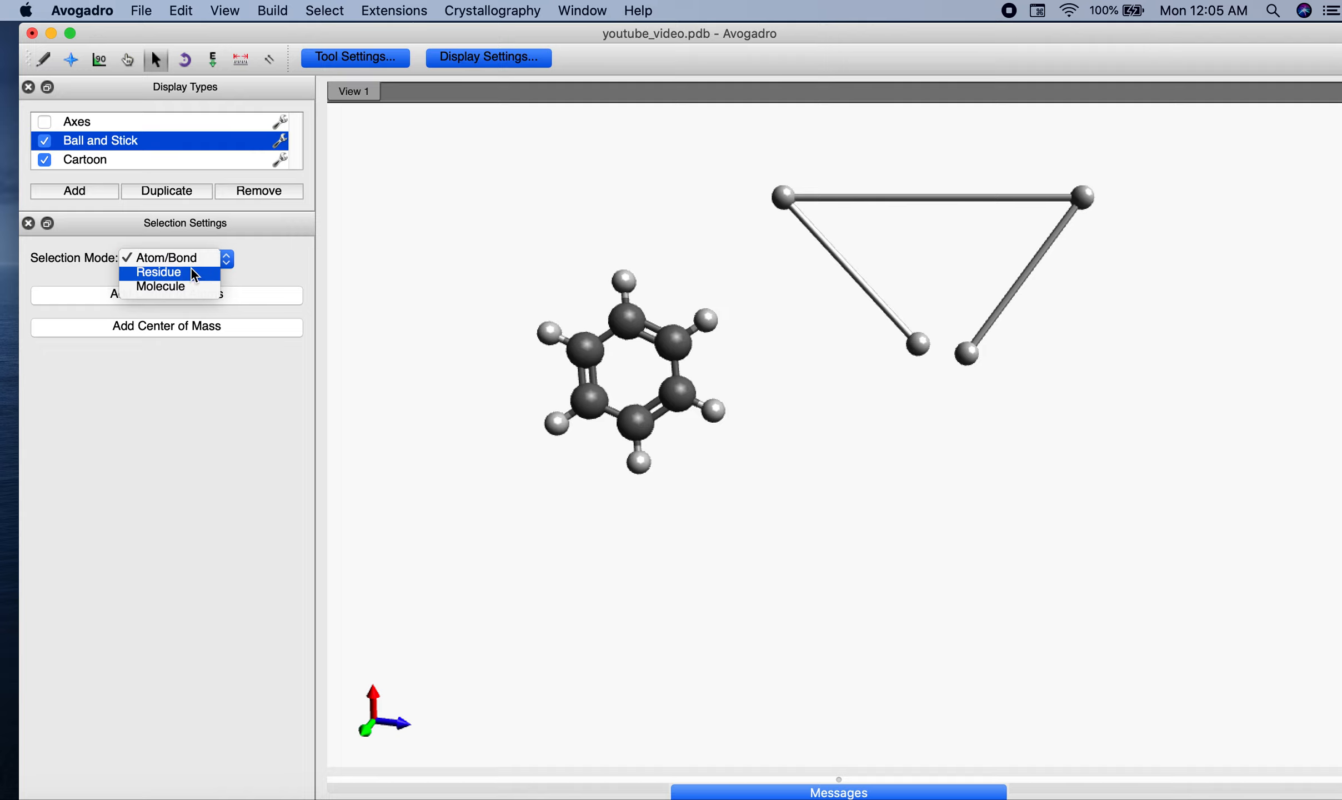
{"action": "left_click", "coordinate": [205, 264]}
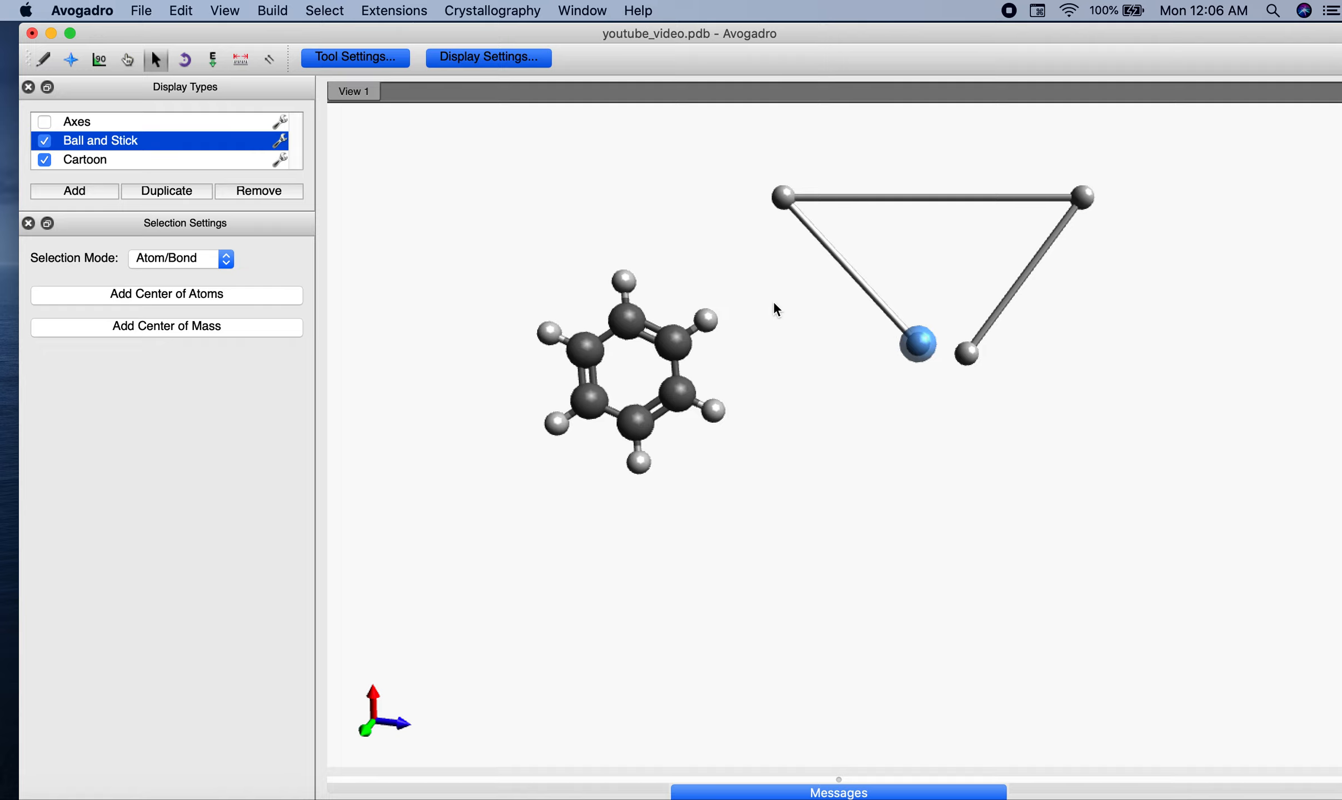
{"action": "key", "text": "Delete"}
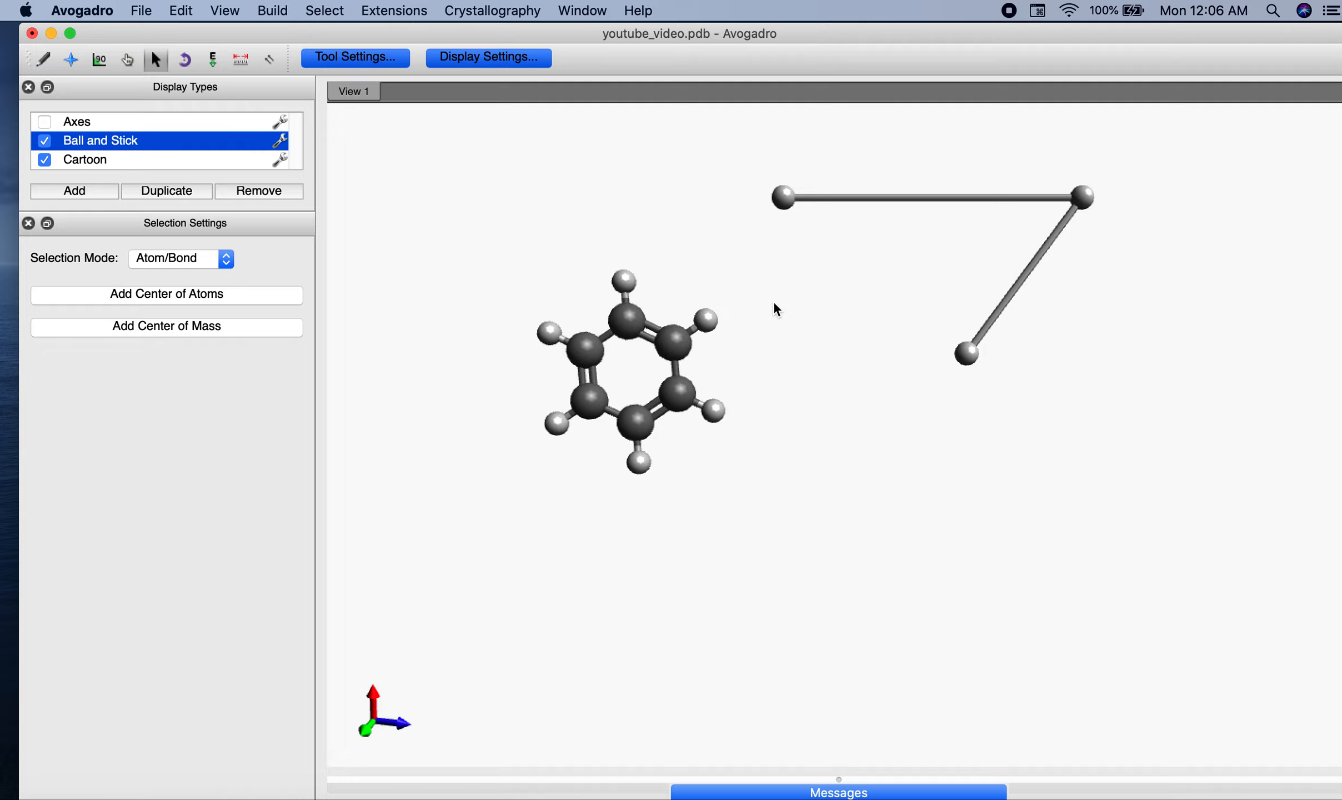
{"action": "key", "text": "super+z"}
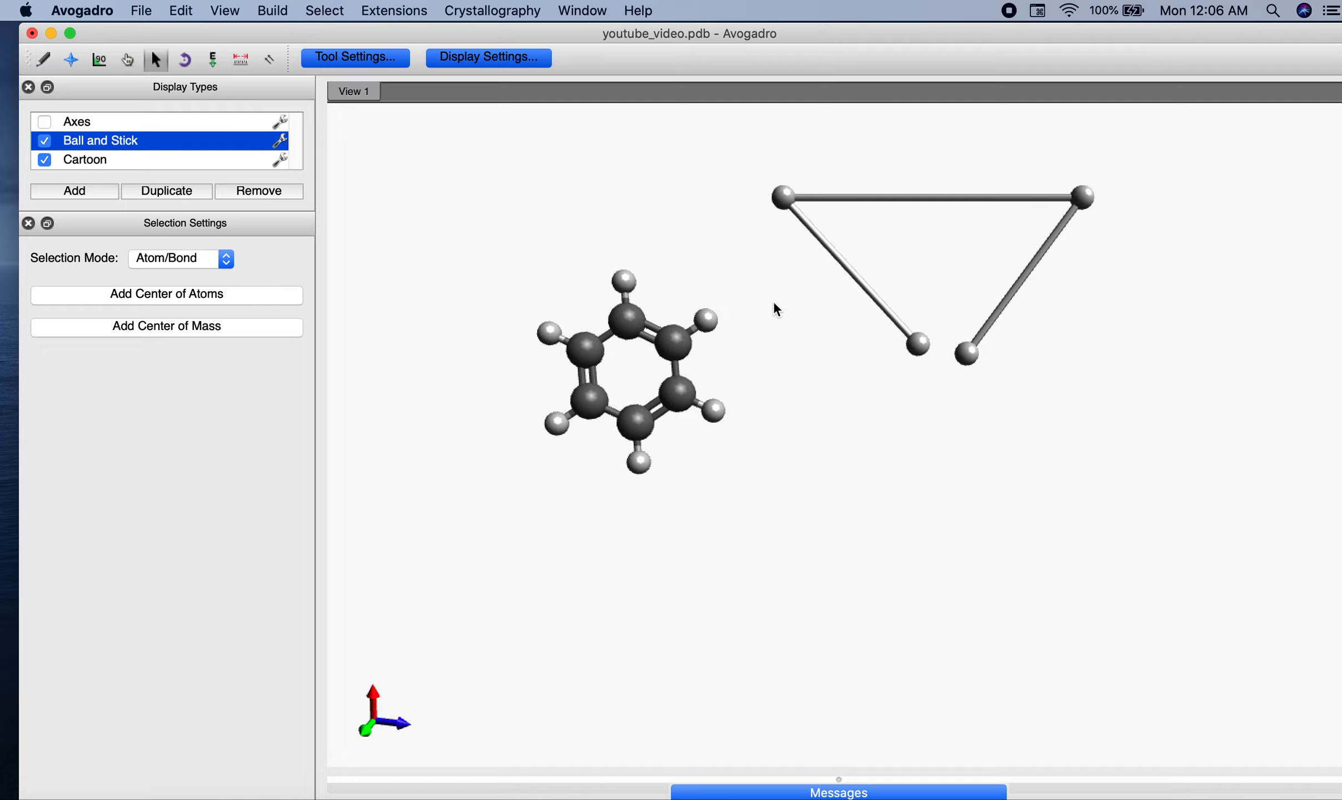
Set the selection mode to Residue and select the whole hydrogen chain through its lower hydrogen nearest the benzene.
{"action": "left_click", "coordinate": [224, 258]}
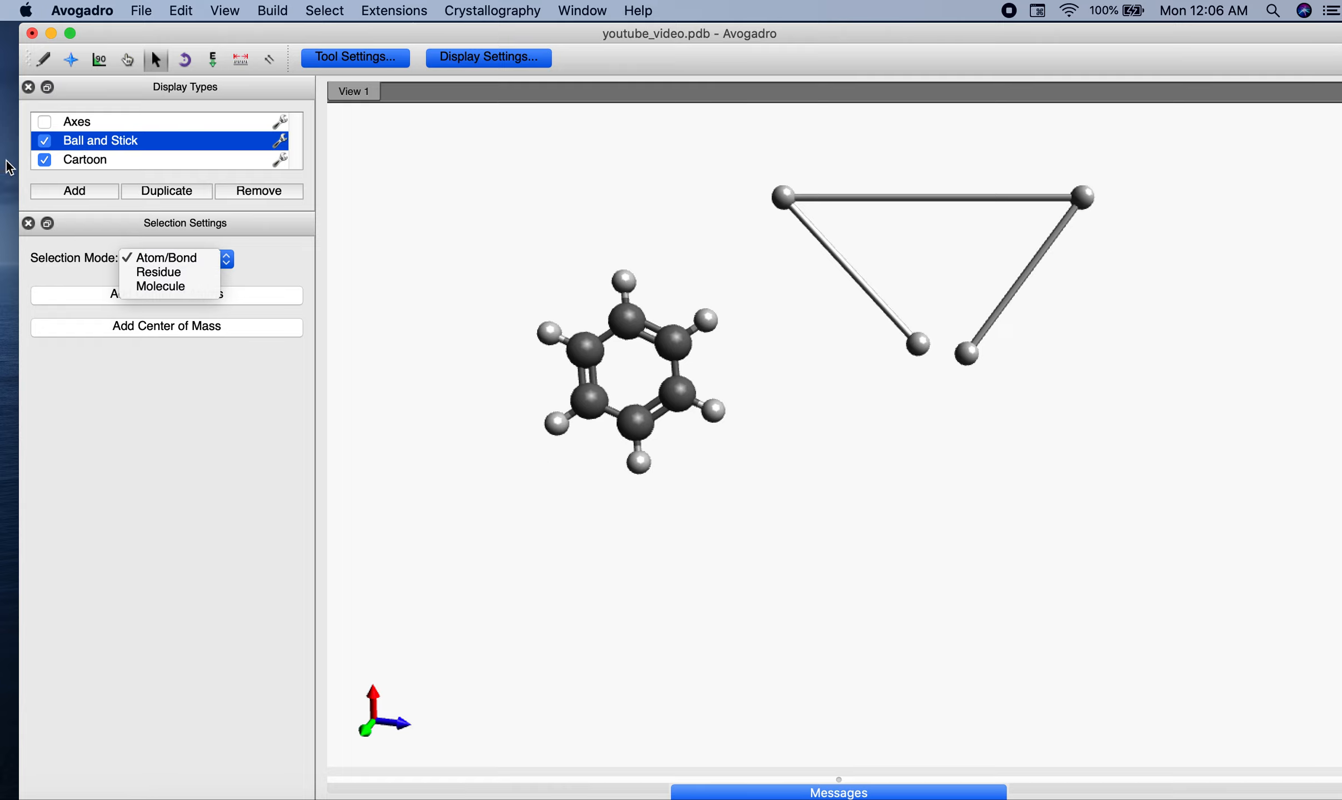
{"action": "left_click", "coordinate": [166, 273]}
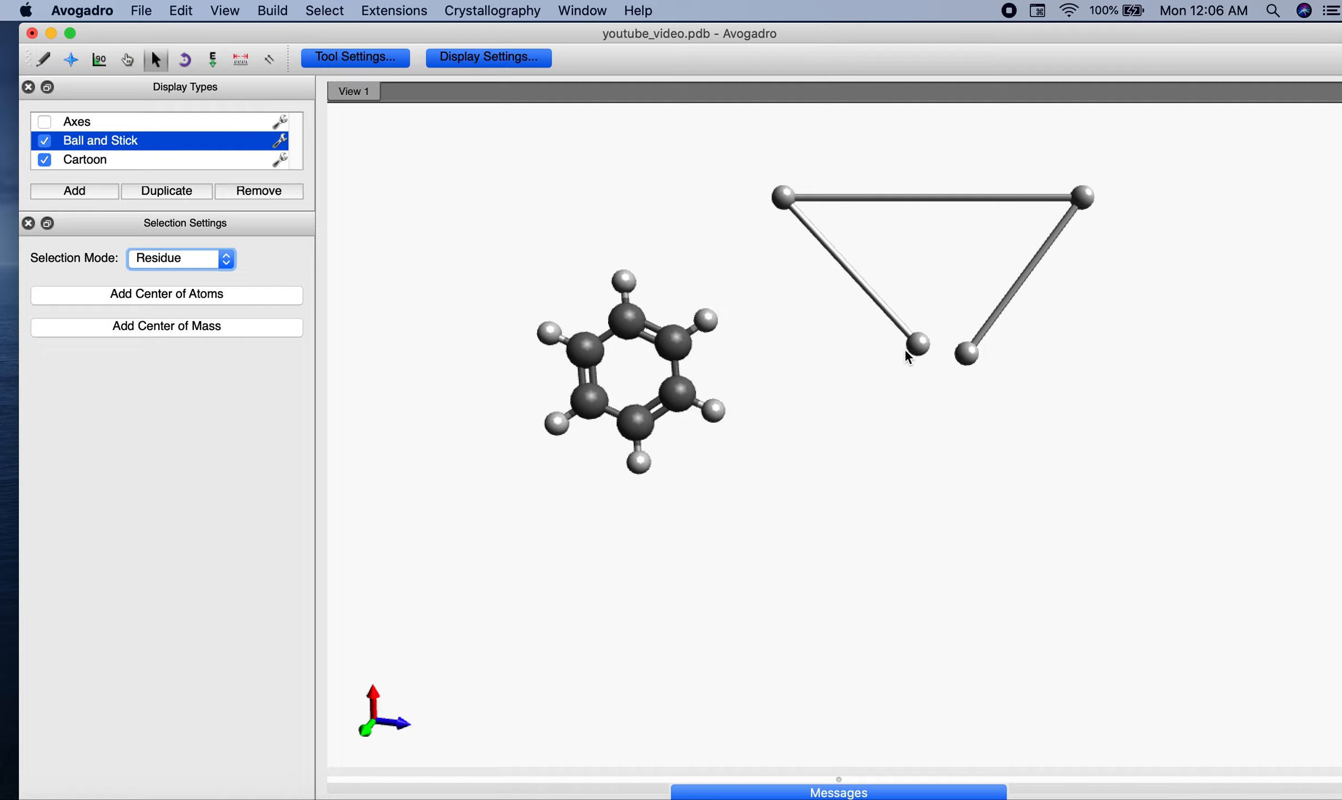
{"action": "left_click", "coordinate": [925, 345]}
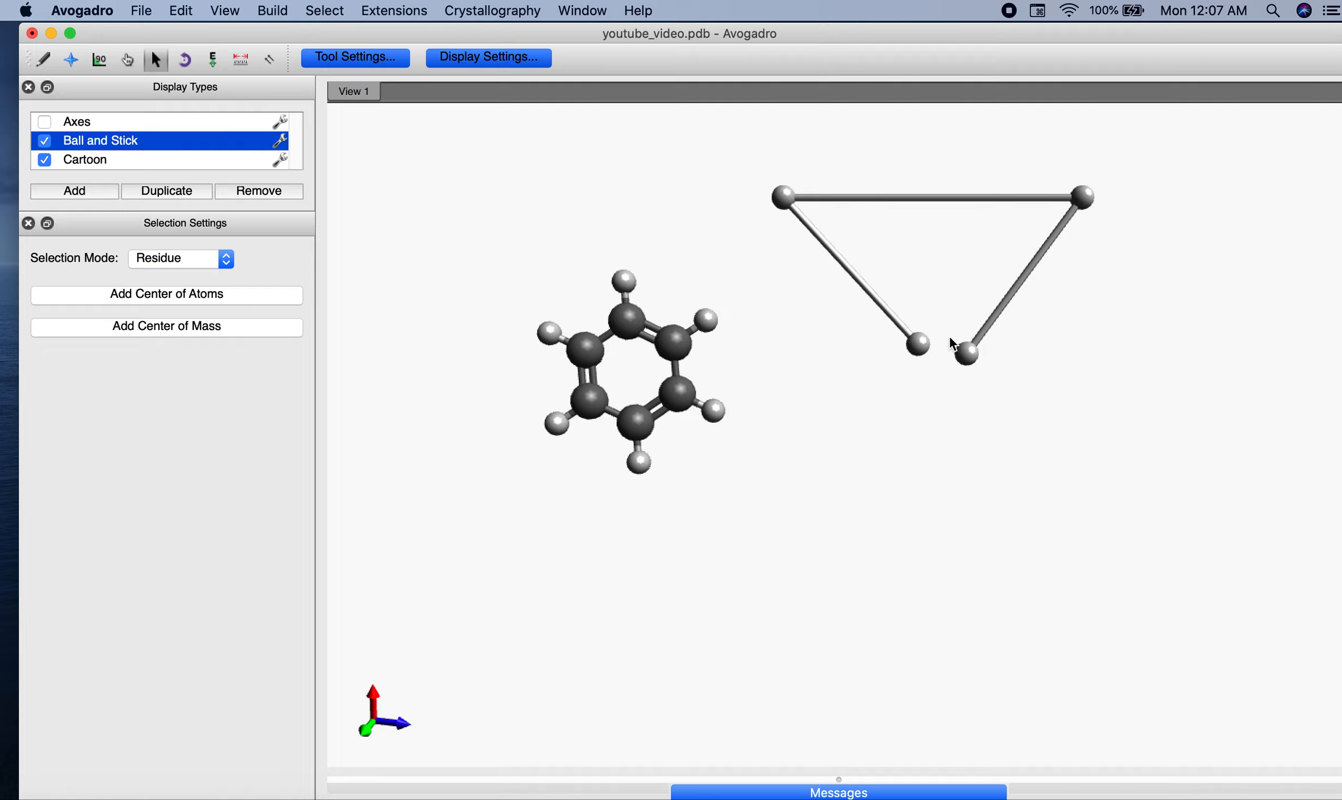
{"action": "left_click", "coordinate": [924, 345]}
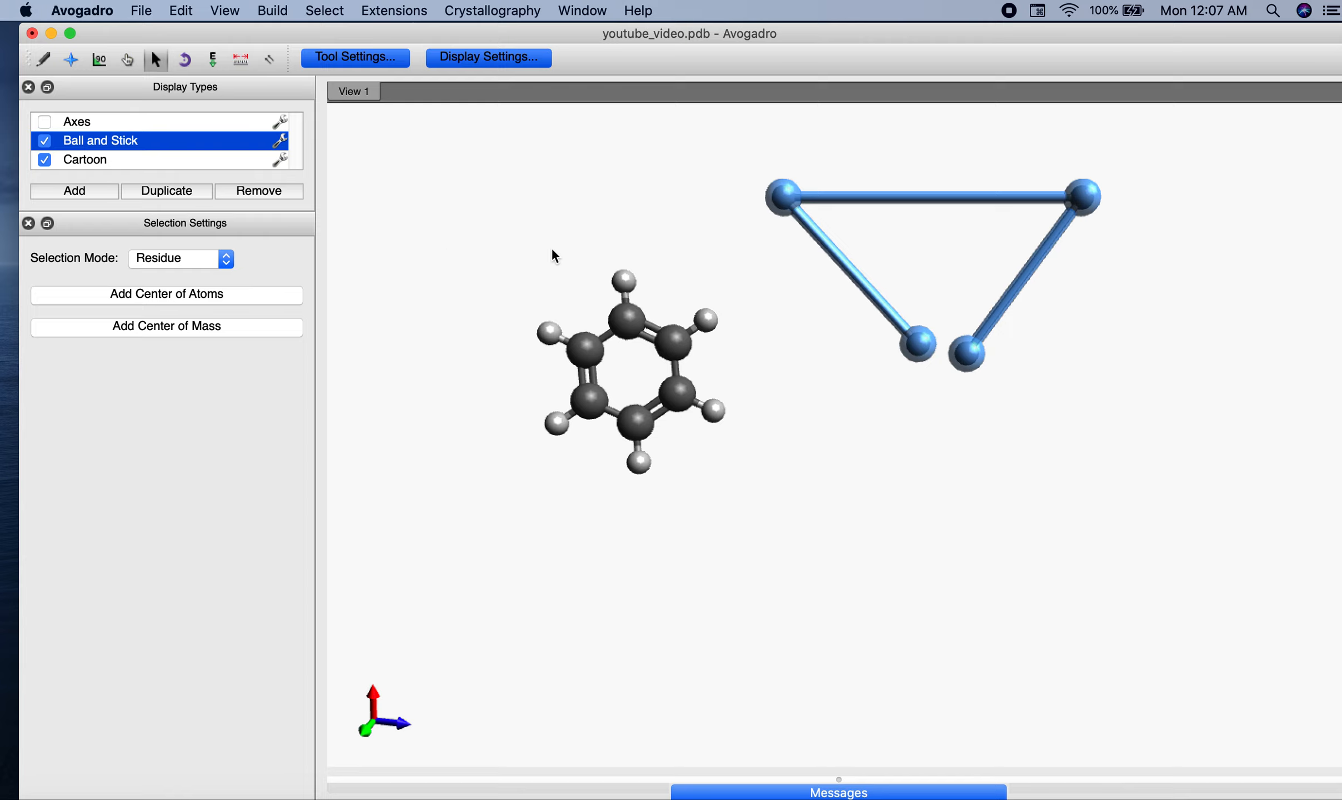
Keep the Residue selection mode, delete the selected hydrogen chain, and undo the deletion.
{"action": "left_click", "coordinate": [223, 263]}
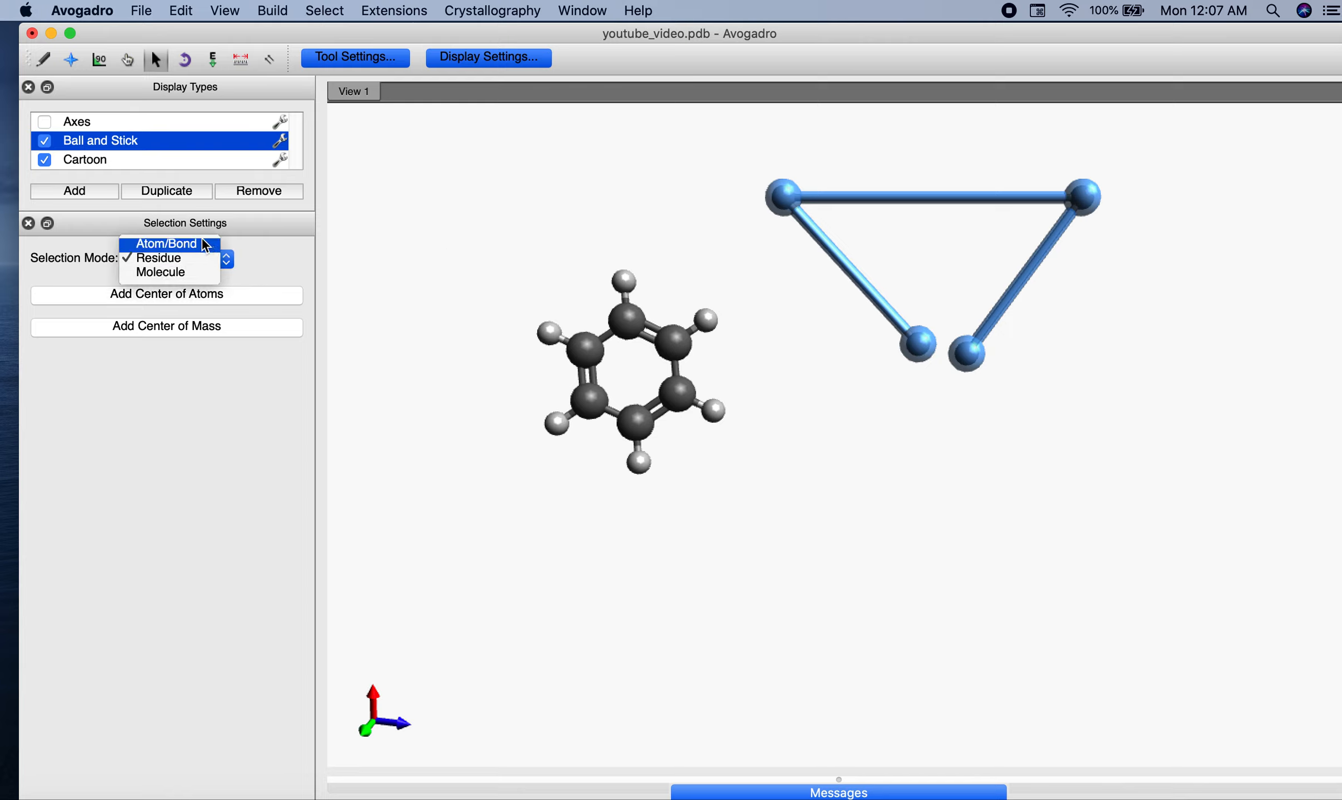
{"action": "left_click", "coordinate": [207, 256]}
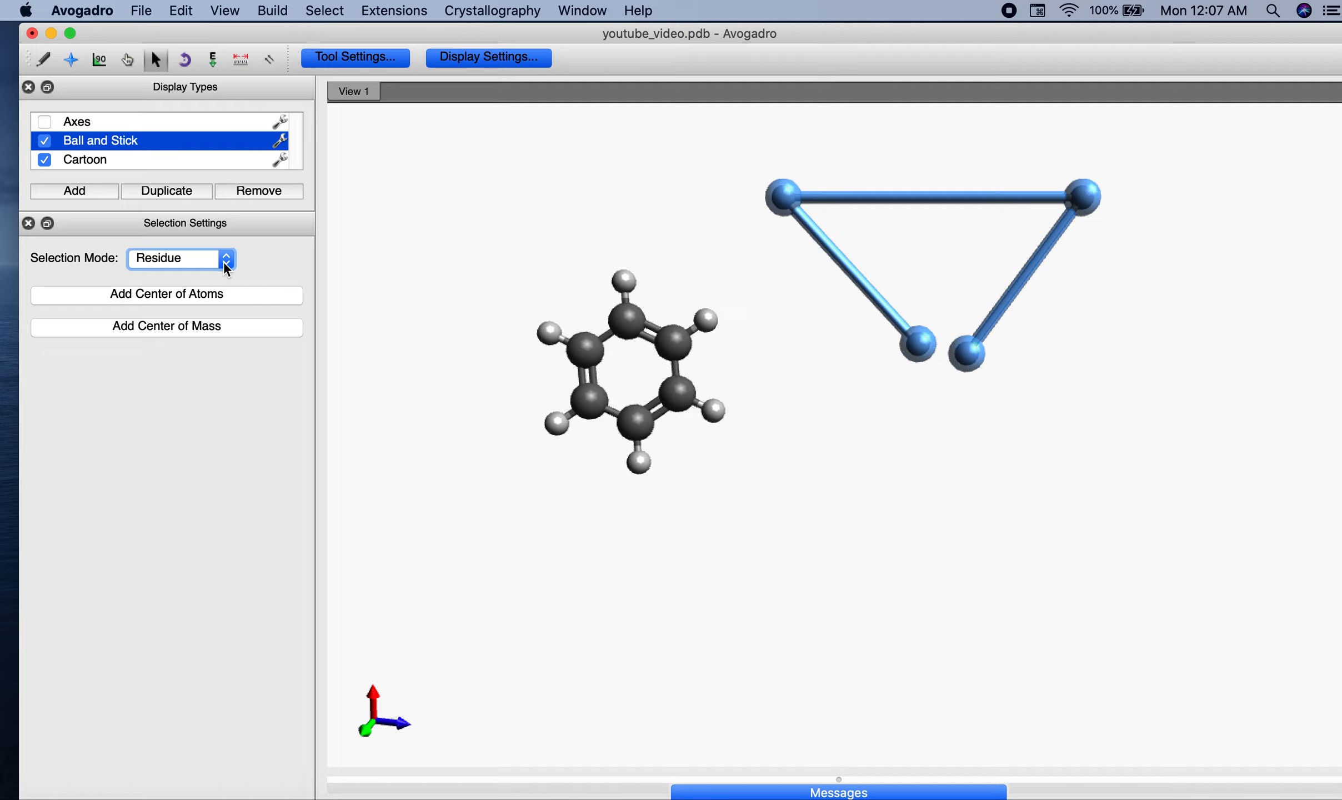
{"action": "key", "text": "BackSpace"}
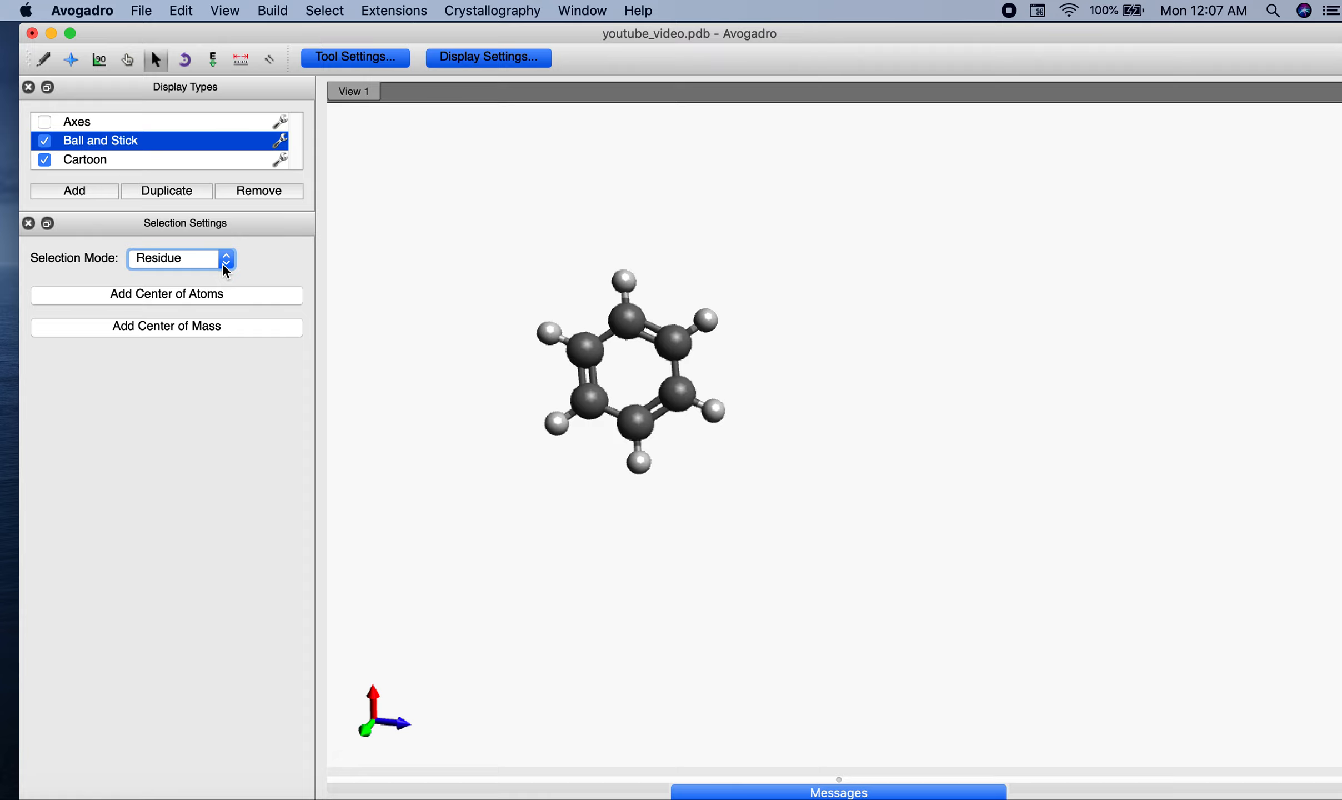
{"action": "key", "text": "super+v"}
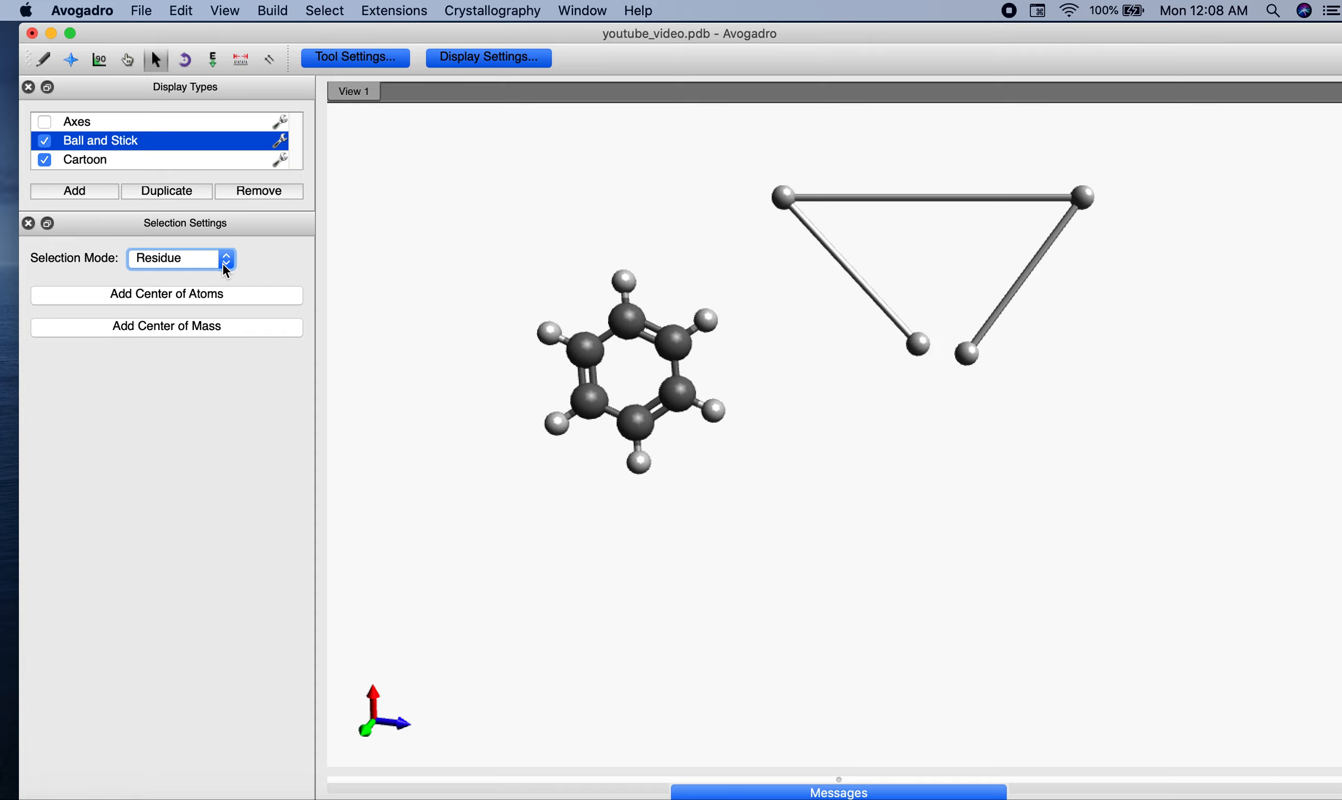
Set the selection mode to Molecule, select the whole hydrogen chain through its atom nearest the benzene, and delete it.
{"action": "left_click", "coordinate": [225, 266]}
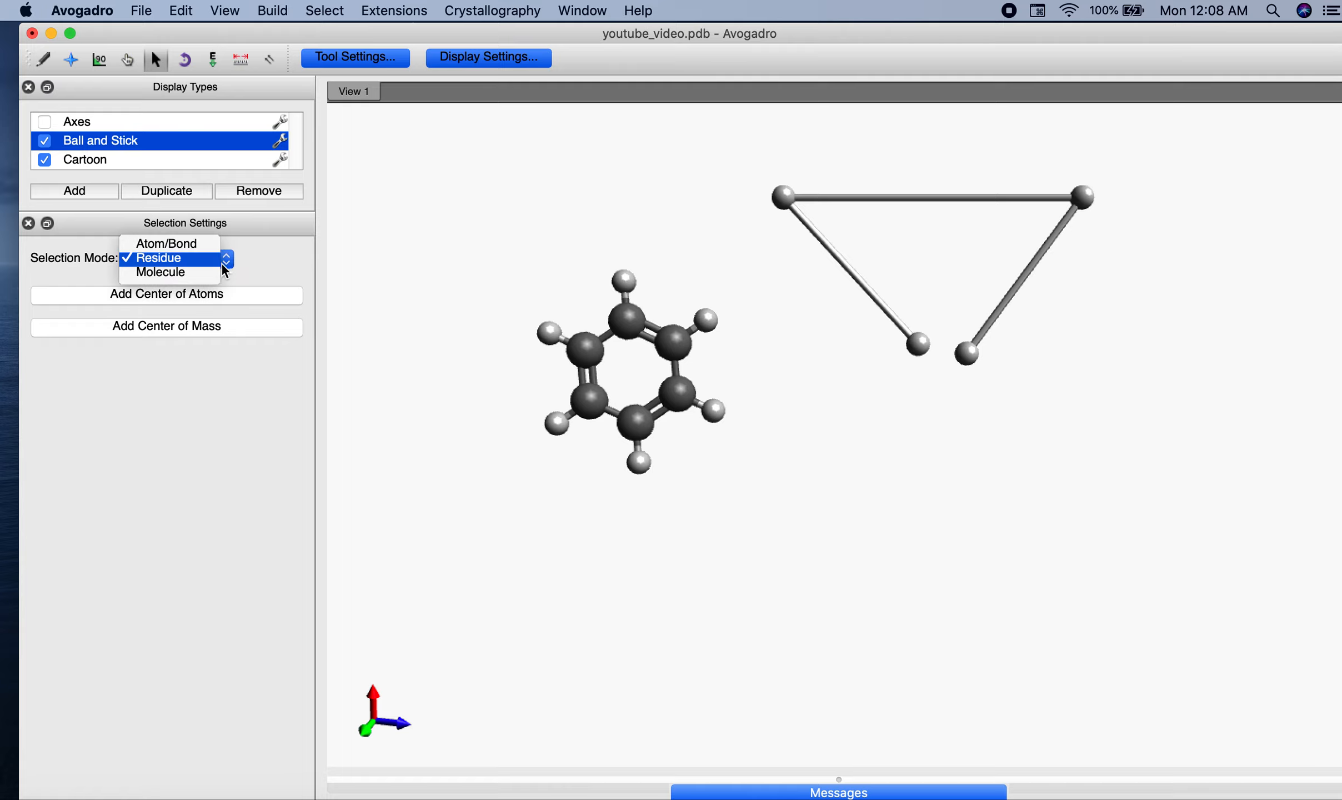
{"action": "left_click", "coordinate": [191, 277]}
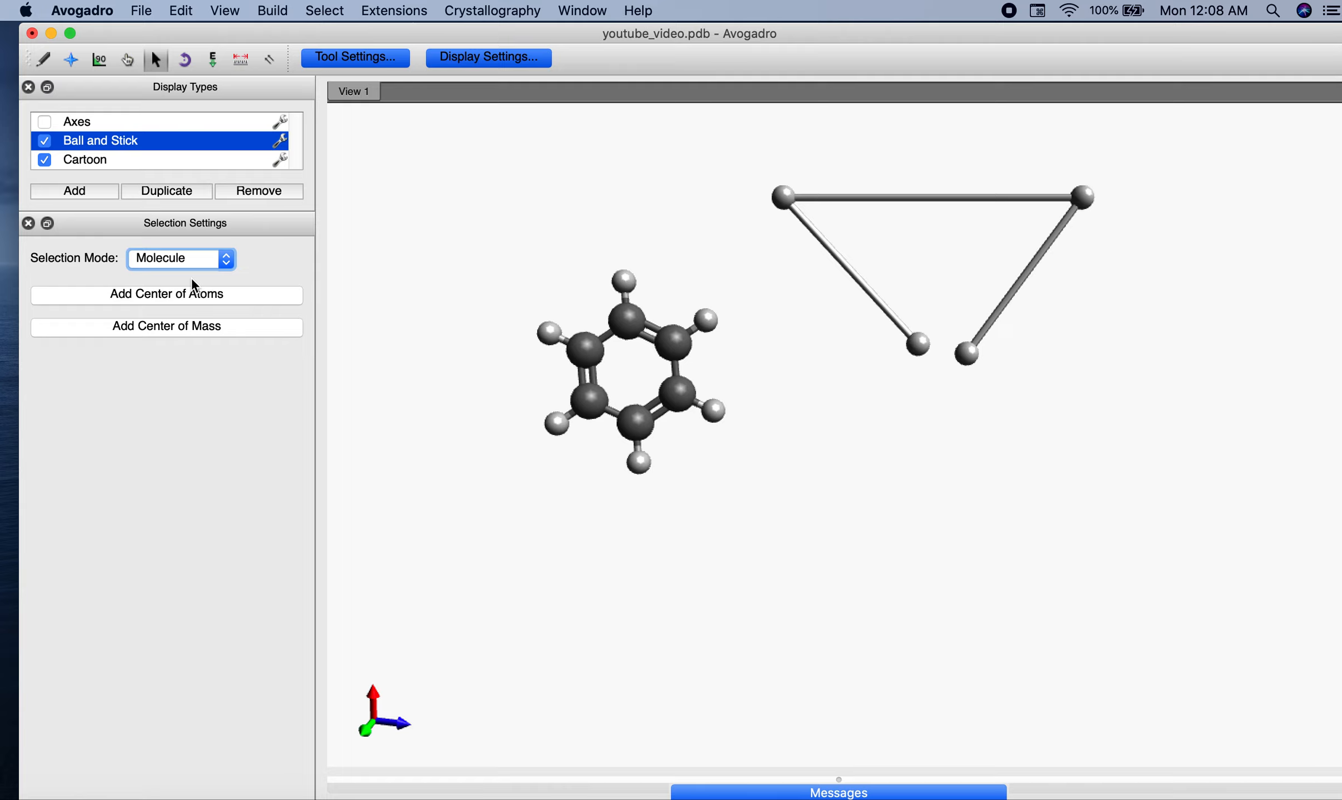
{"action": "left_click", "coordinate": [787, 208]}
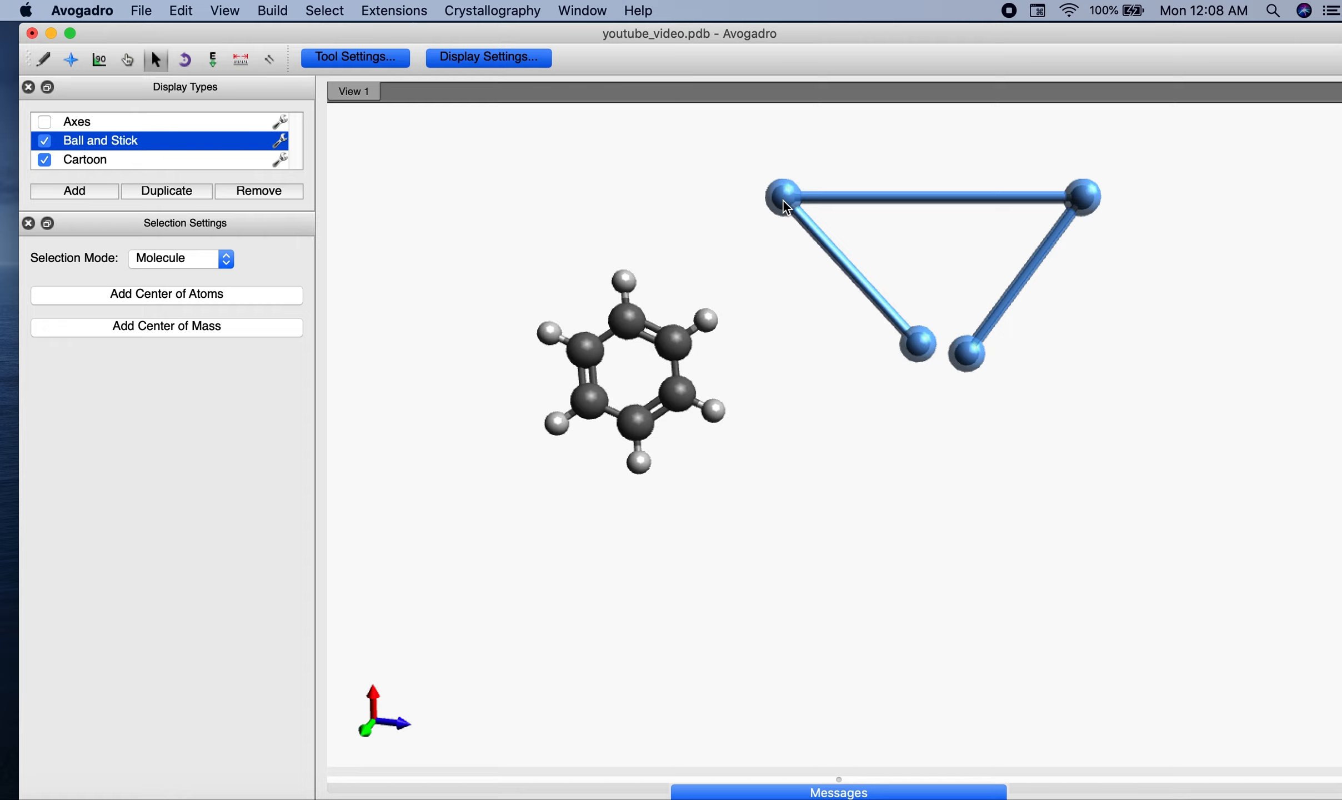
{"action": "left_click", "coordinate": [785, 204]}
{"action": "left_click", "coordinate": [786, 204]}
{"action": "left_click", "coordinate": [786, 205]}
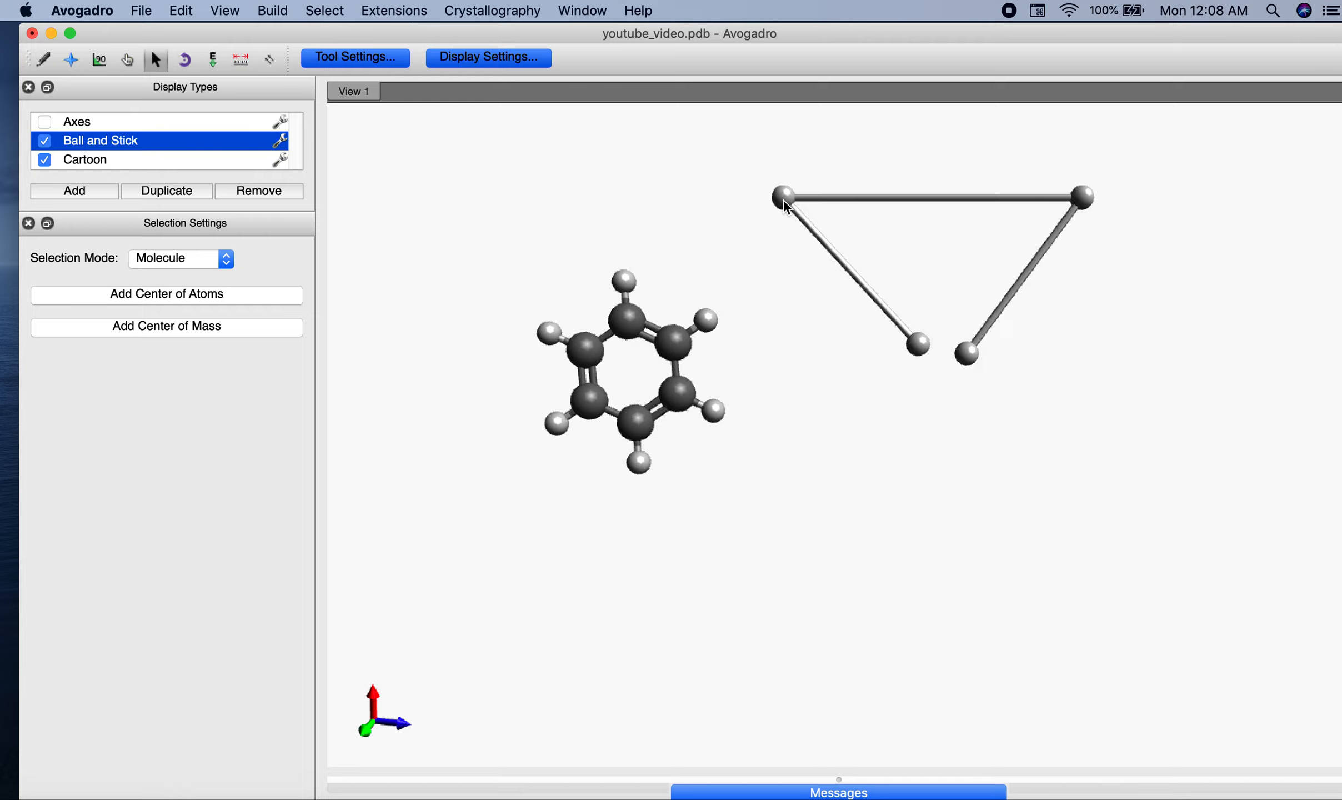
{"action": "left_click", "coordinate": [787, 207]}
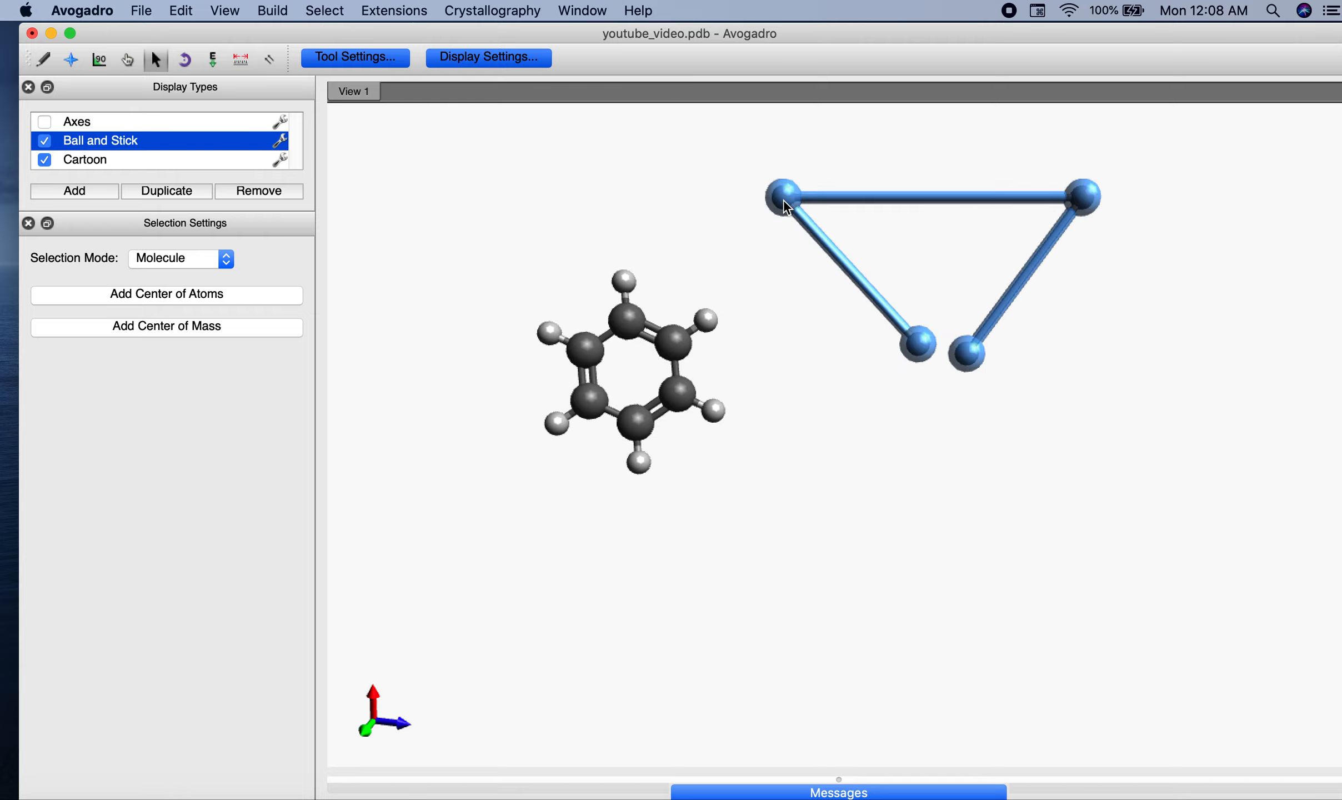
{"action": "key", "text": "Delete"}
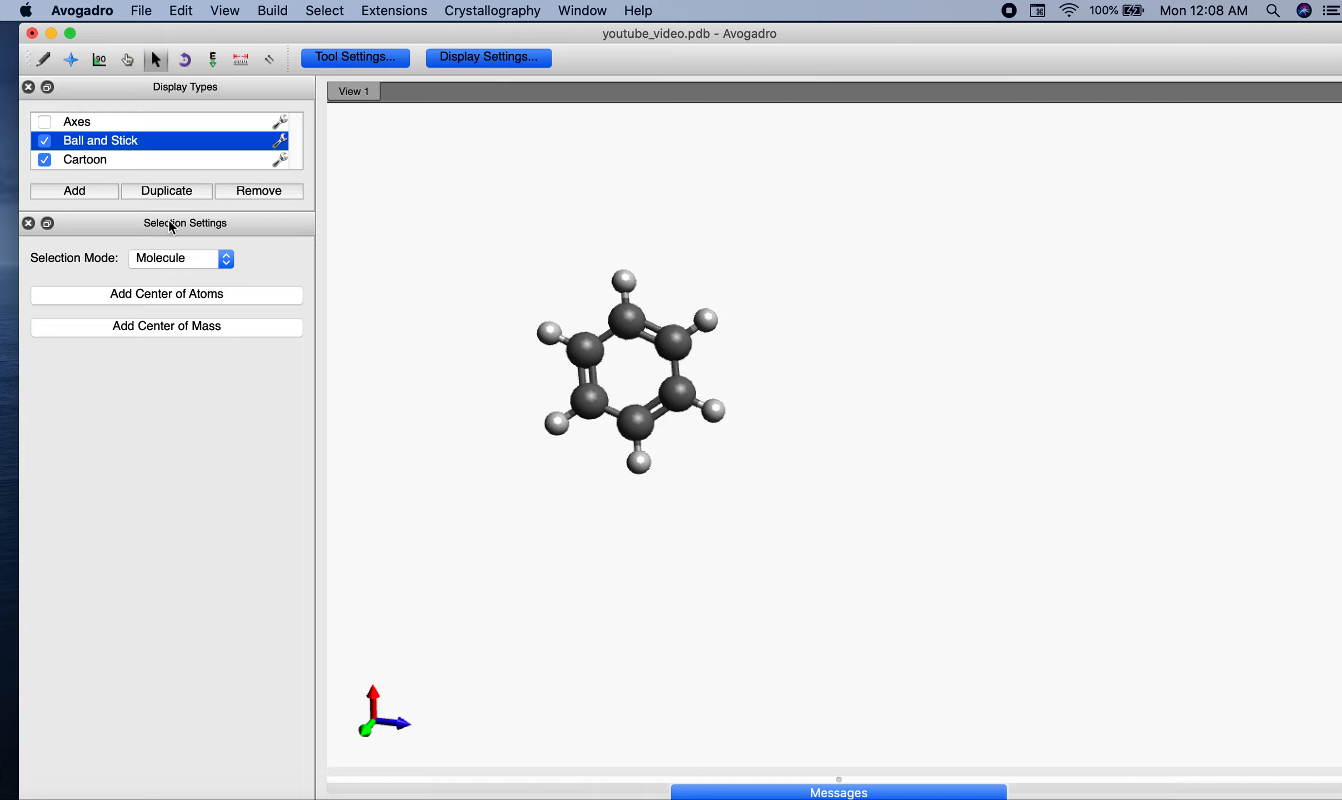
Draw two hydrogens joined by a double bond above the benzene, and attach a third hydrogen with a triple bond.
{"action": "left_click", "coordinate": [47, 59]}
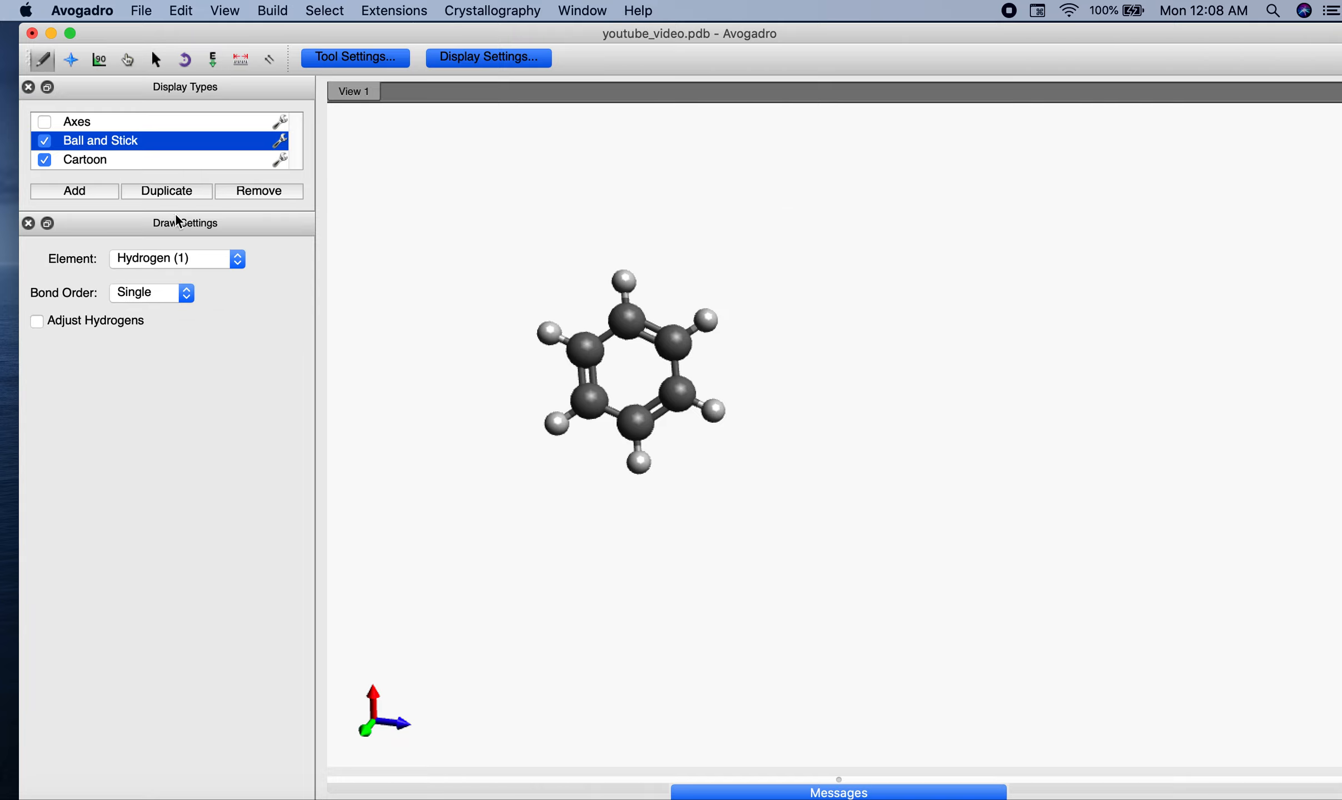
{"action": "left_click", "coordinate": [187, 293]}
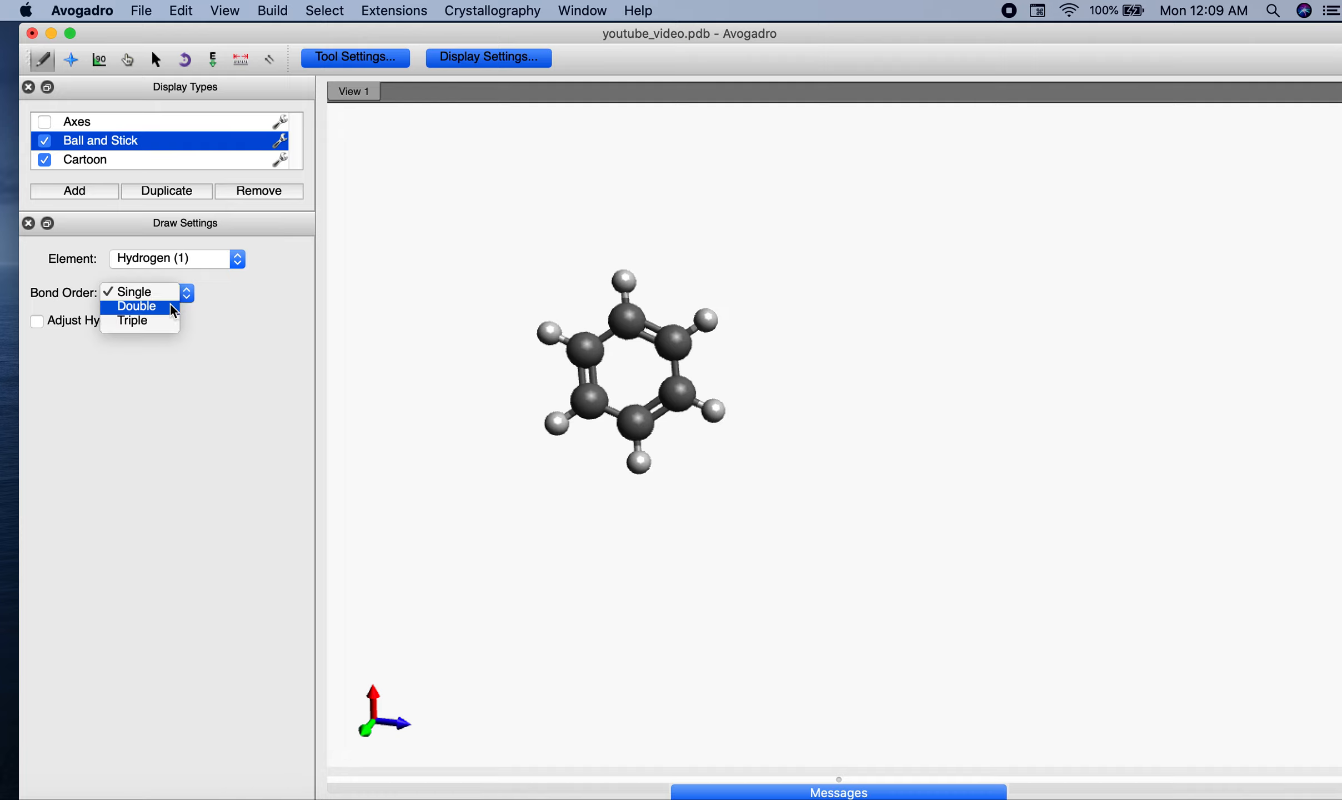
{"action": "left_click", "coordinate": [138, 307]}
{"action": "left_click_drag", "start_coordinate": [568, 198], "coordinate": [774, 208]}
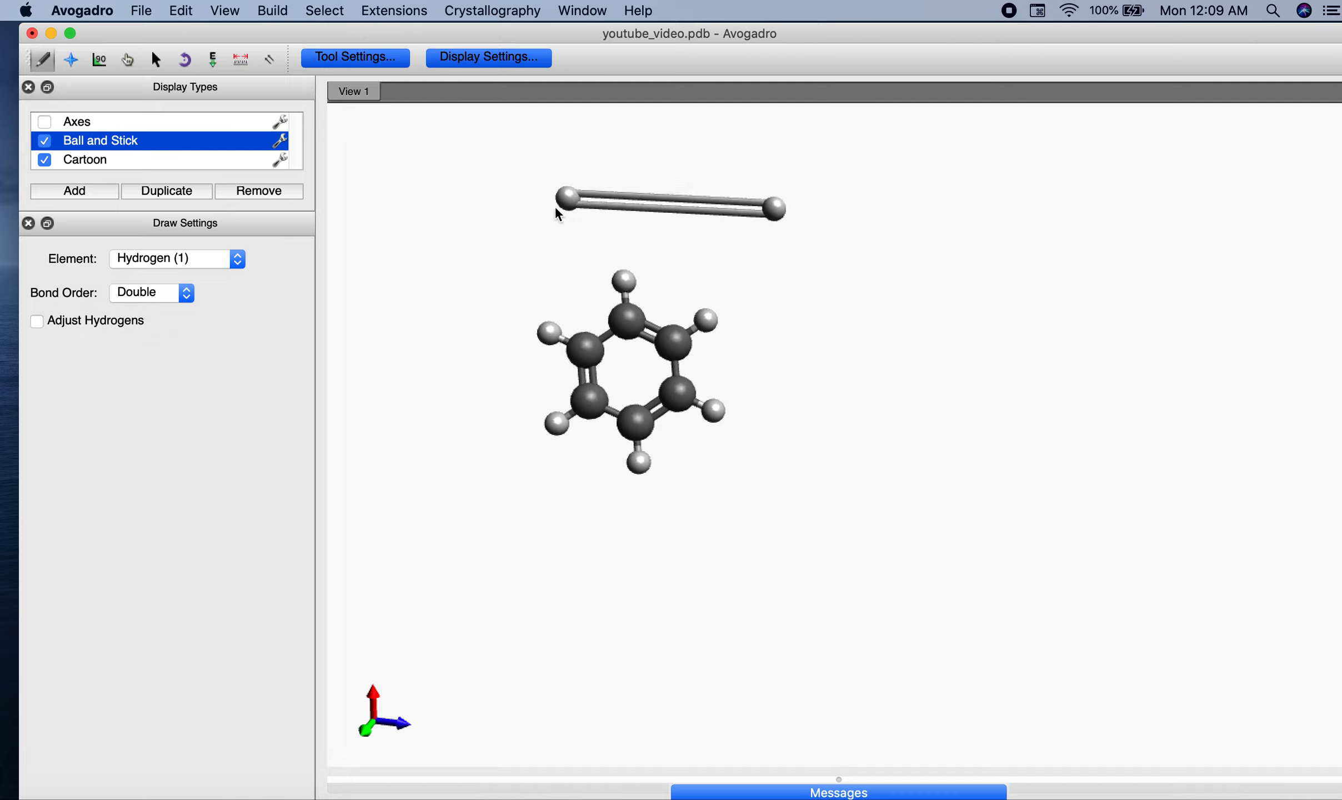
{"action": "left_click", "coordinate": [188, 293]}
{"action": "left_click", "coordinate": [168, 307]}
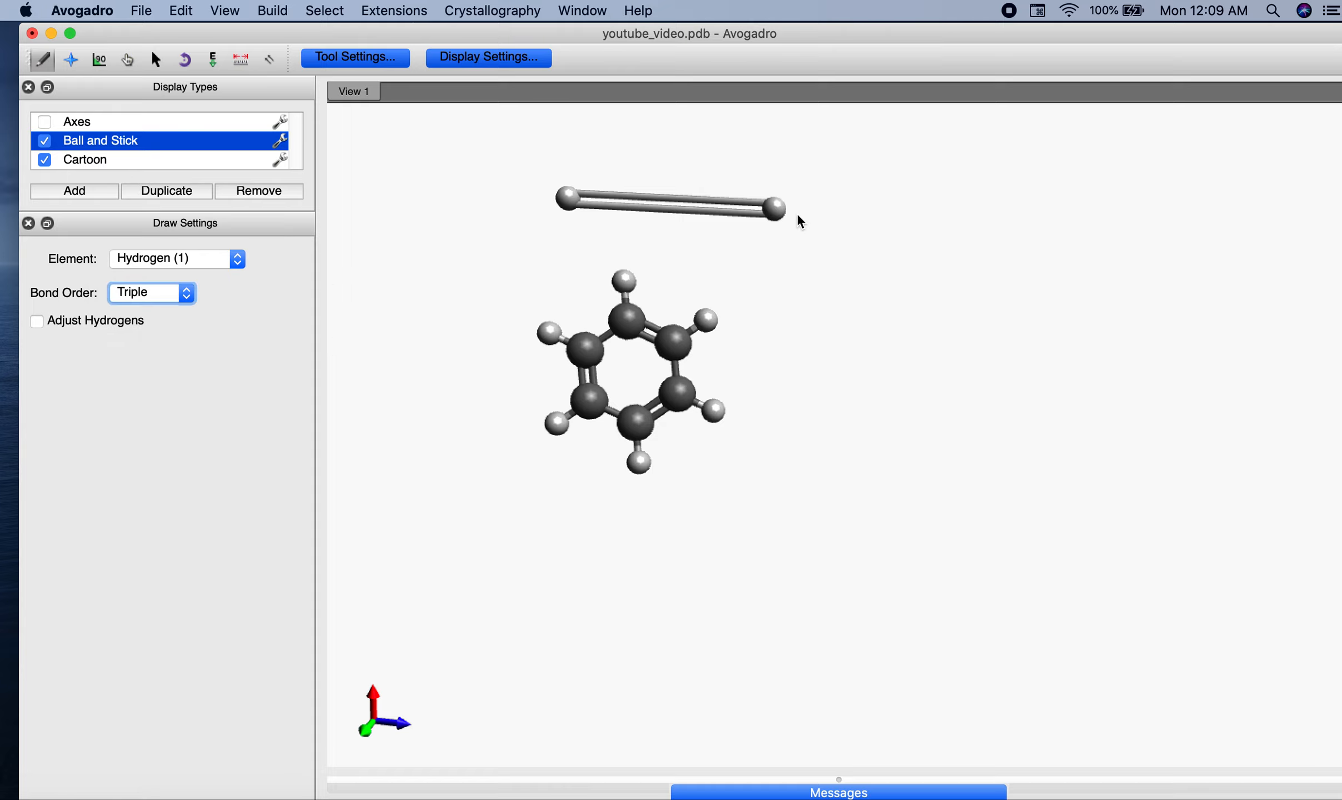
{"action": "left_click_drag", "start_coordinate": [775, 208], "coordinate": [823, 294]}
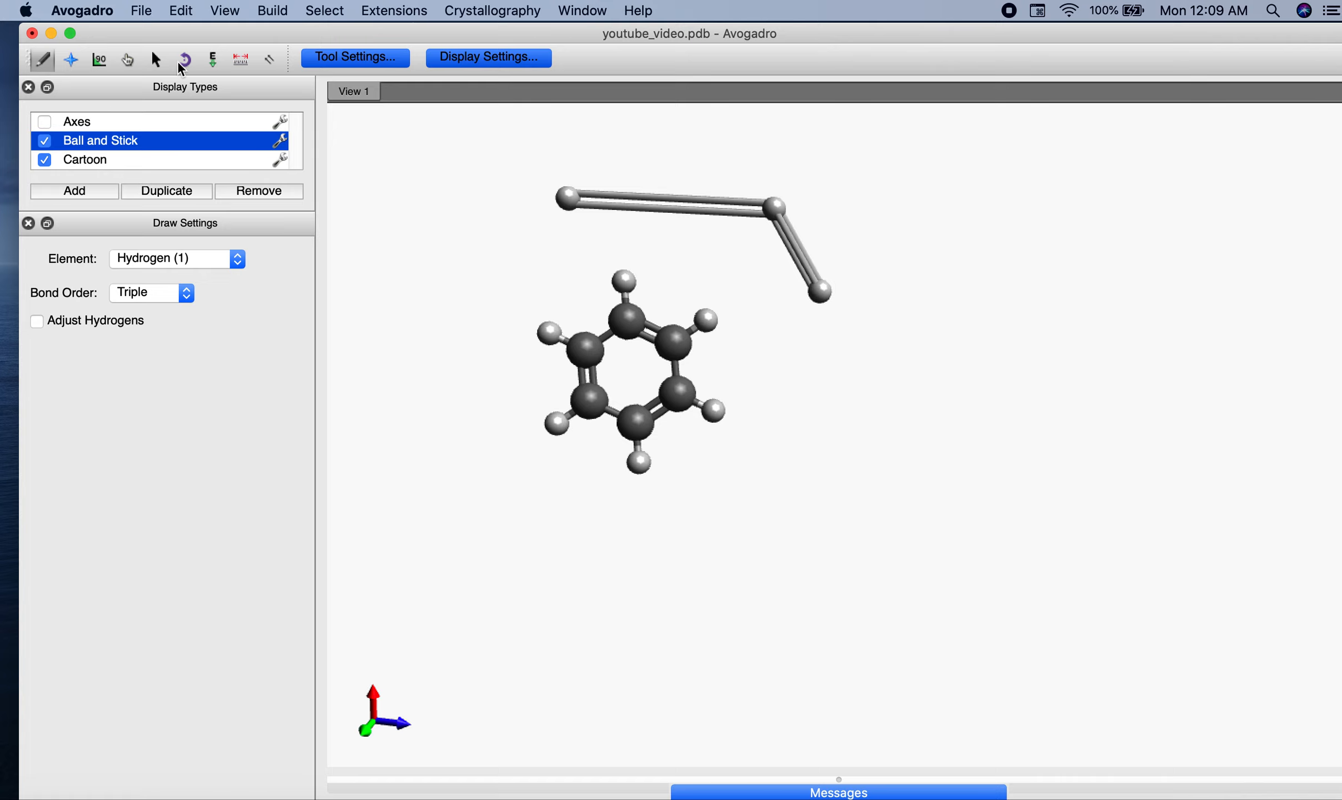
Select and delete all atoms of the multiple-bonded hydrogen chain above the benzene.
{"action": "left_click", "coordinate": [156, 60]}
{"action": "left_click_drag", "start_coordinate": [622, 204], "coordinate": [909, 238]}
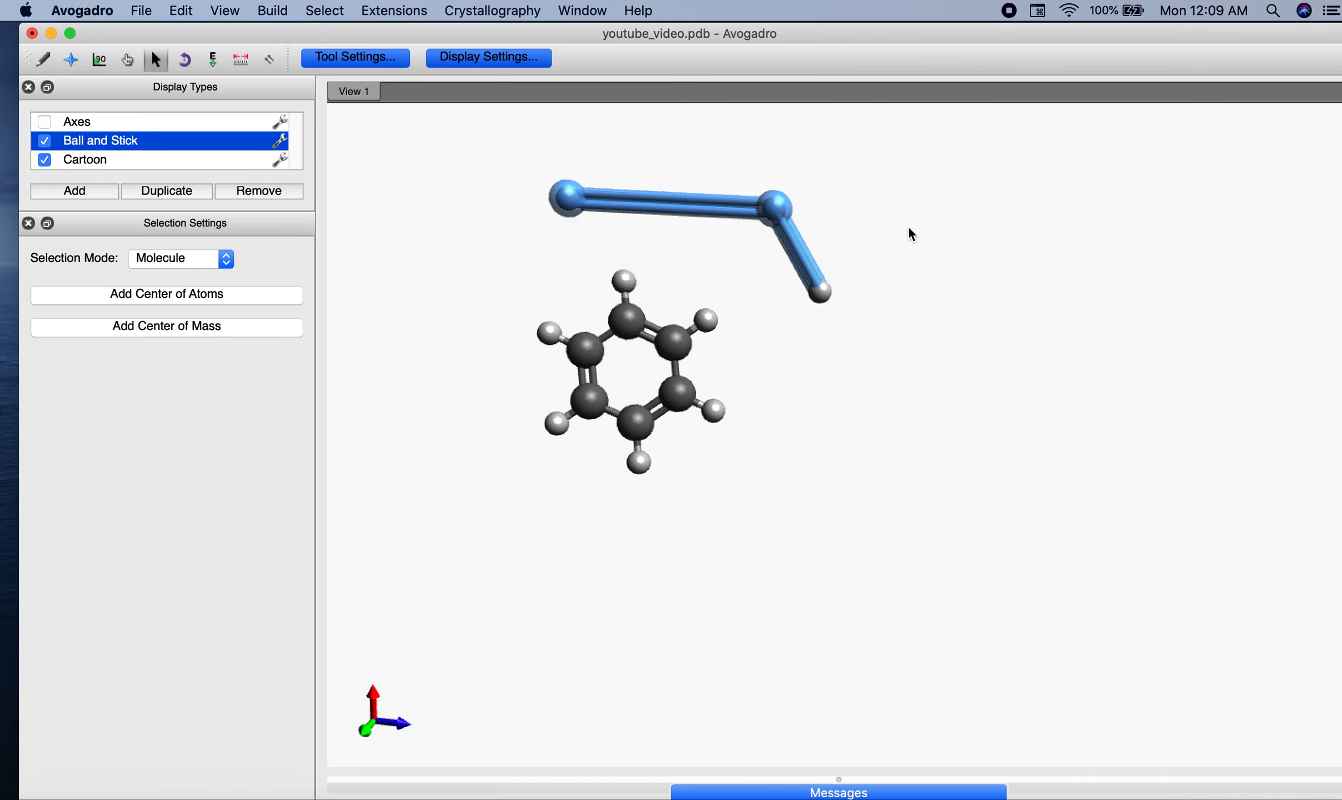
{"action": "key", "text": "Delete"}
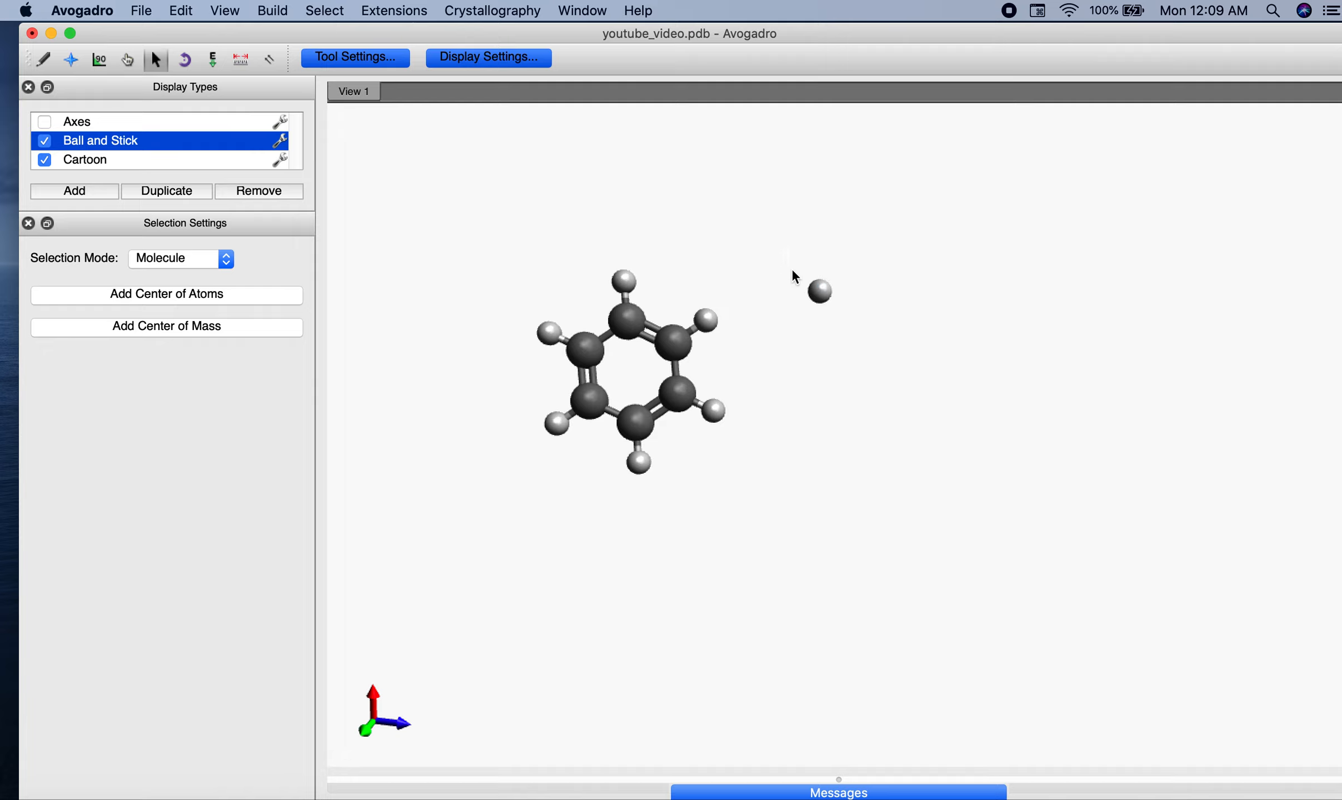
{"action": "left_click_drag", "start_coordinate": [860, 311], "coordinate": [860, 307]}
{"action": "key", "text": "Delete"}
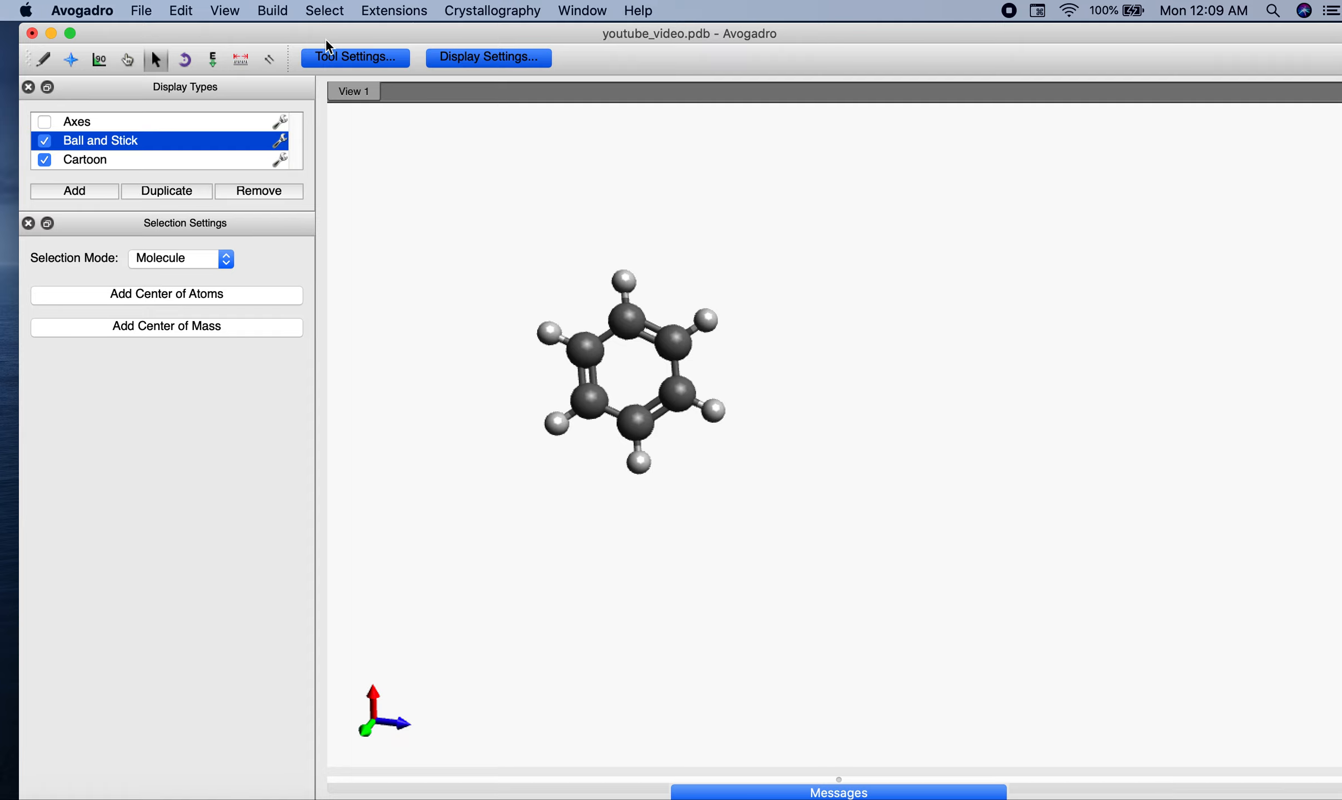
{"action": "left_click", "coordinate": [334, 58]}
{"action": "left_click", "coordinate": [334, 58]}
Configure the Draw tool for Carbon (6) with a Double bond order and Adjust Hydrogens enabled.
{"action": "left_click", "coordinate": [44, 59]}
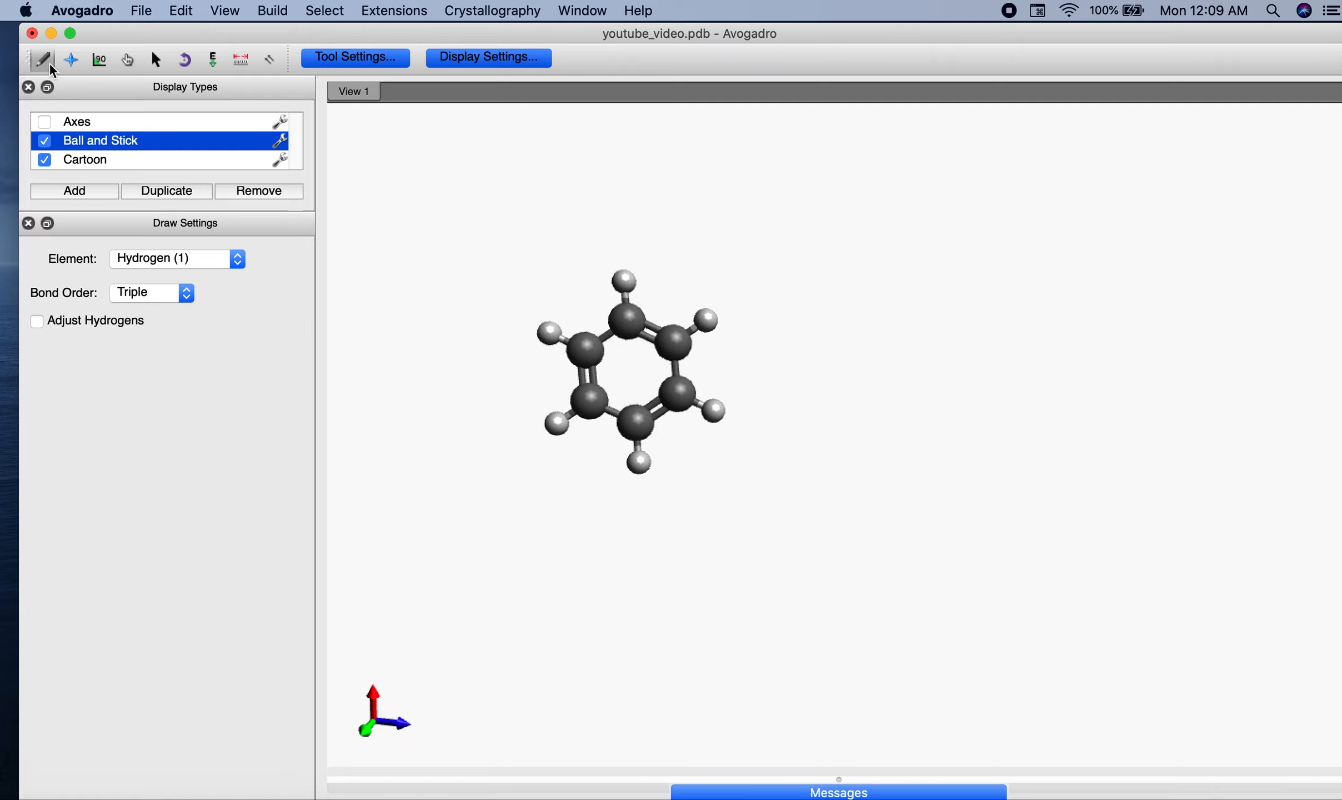
{"action": "left_click", "coordinate": [124, 321]}
{"action": "left_click", "coordinate": [217, 269]}
{"action": "left_click", "coordinate": [180, 286]}
{"action": "left_click", "coordinate": [174, 295]}
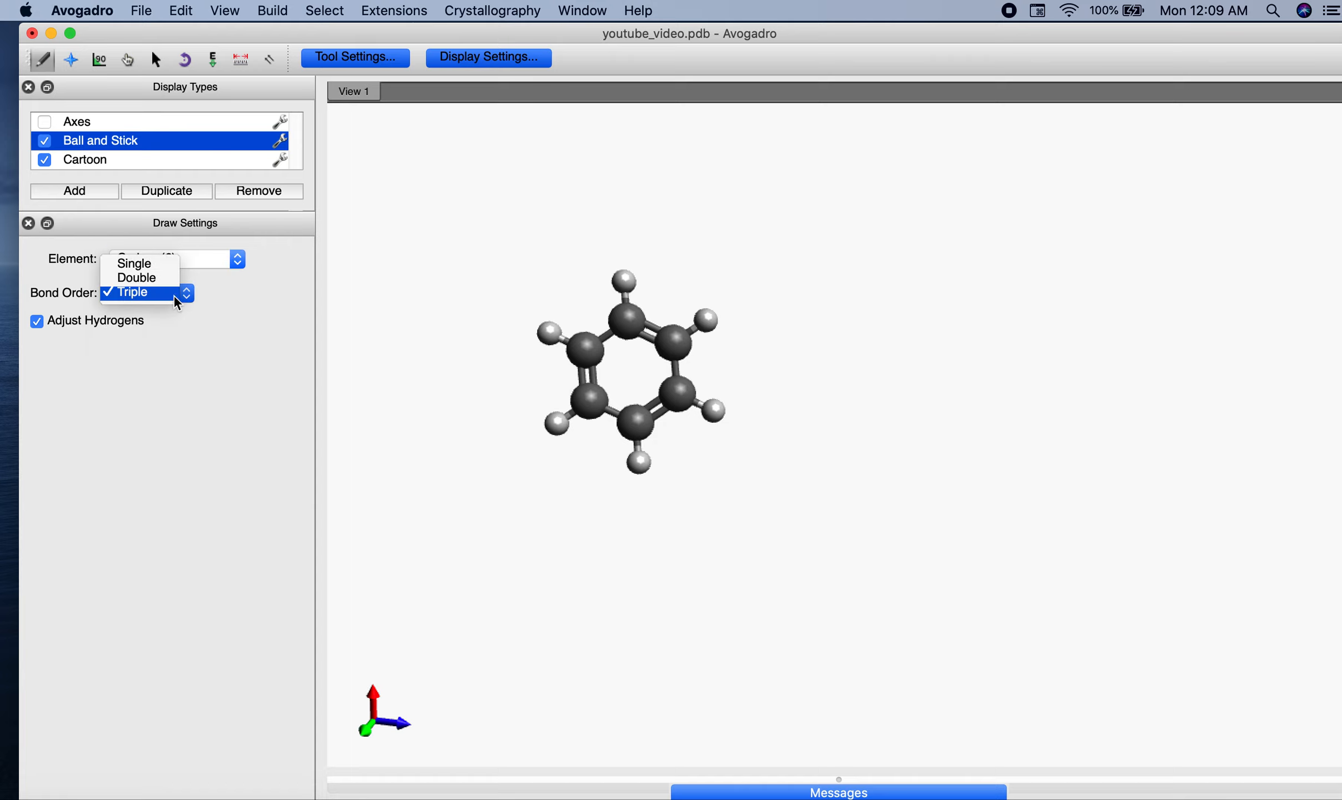
{"action": "left_click", "coordinate": [159, 278]}
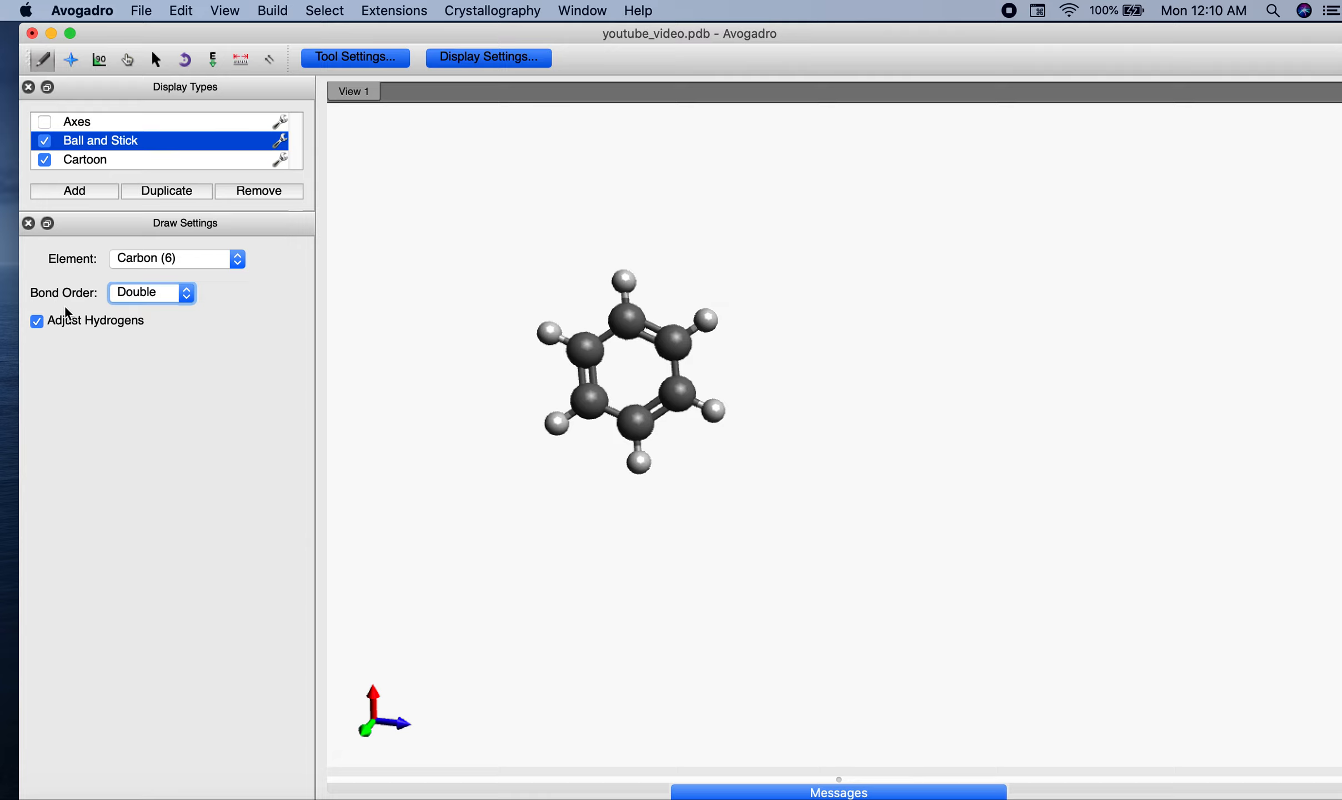
Rotate the benzene with the Navigate tool, both without and with Display visual cues enabled.
{"action": "left_click", "coordinate": [72, 62]}
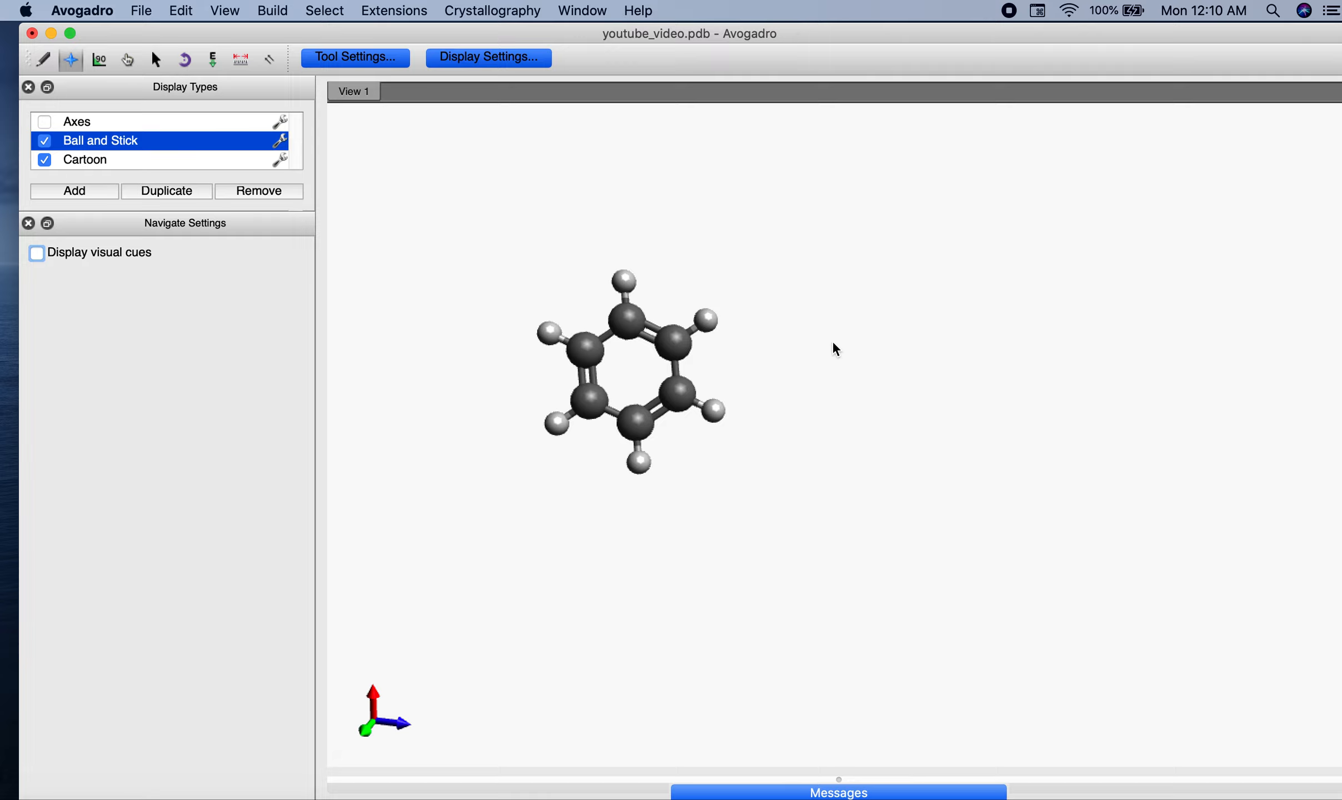
{"action": "left_click_drag", "start_coordinate": [689, 363], "coordinate": [664, 405]}
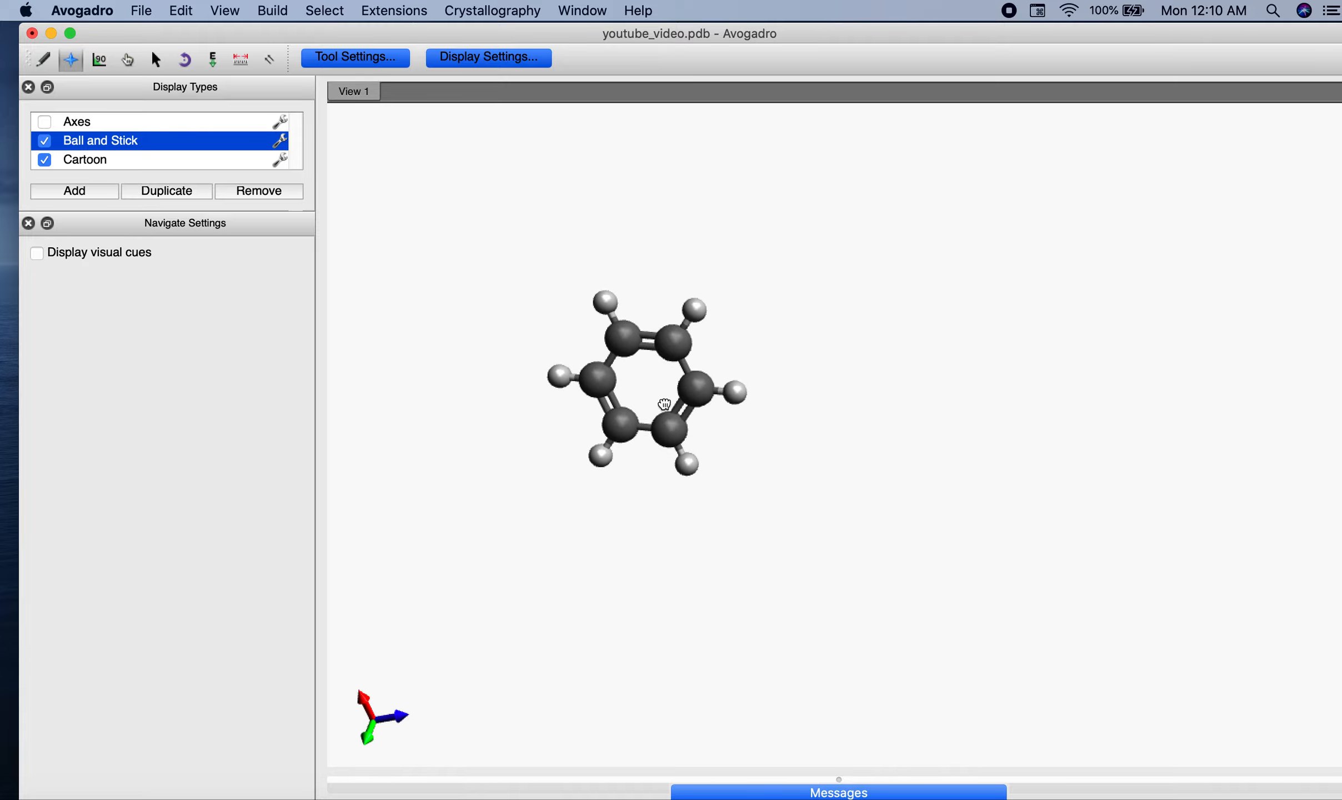
{"action": "left_click", "coordinate": [101, 253]}
{"action": "left_click_drag", "start_coordinate": [751, 290], "coordinate": [661, 384]}
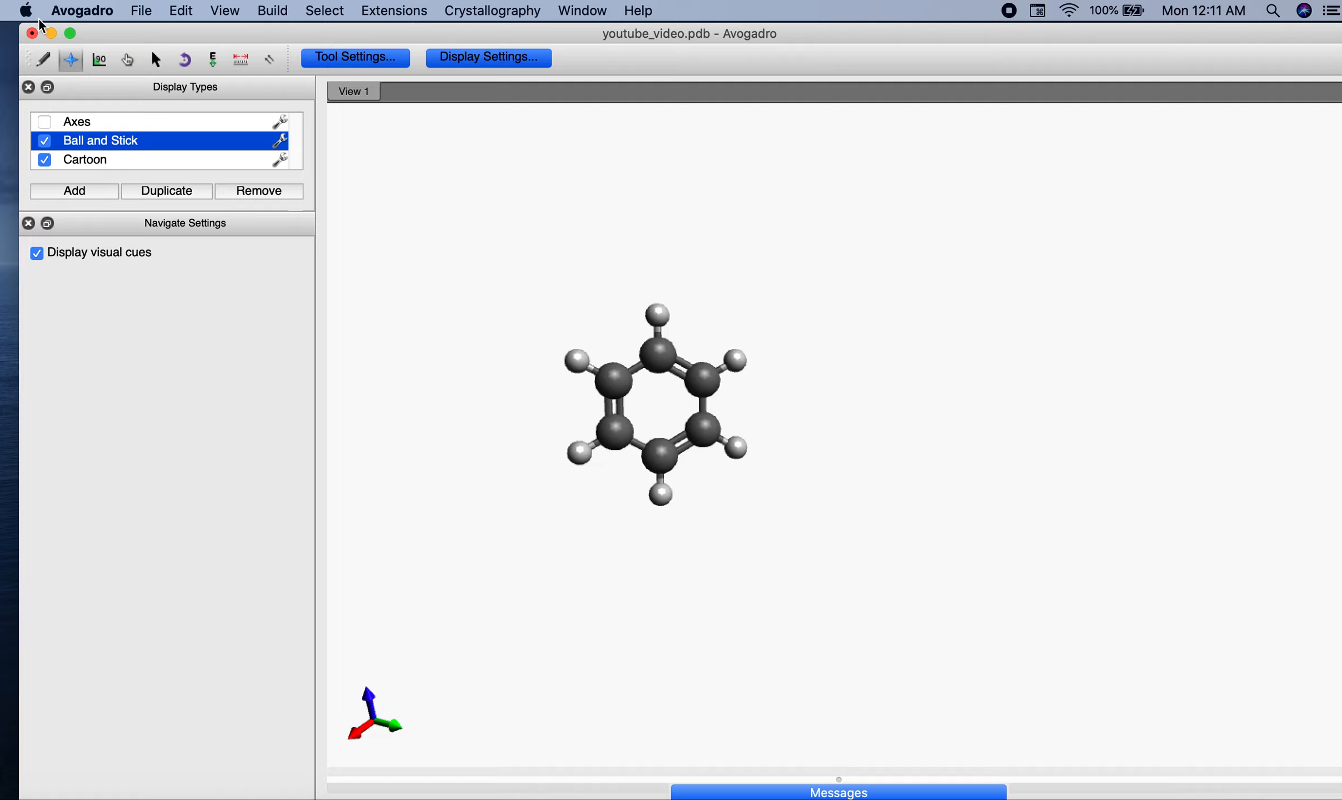
Activate the Bond Centric Manipulate tool and try it on a ring carbon of the benzene.
{"action": "left_click", "coordinate": [101, 60]}
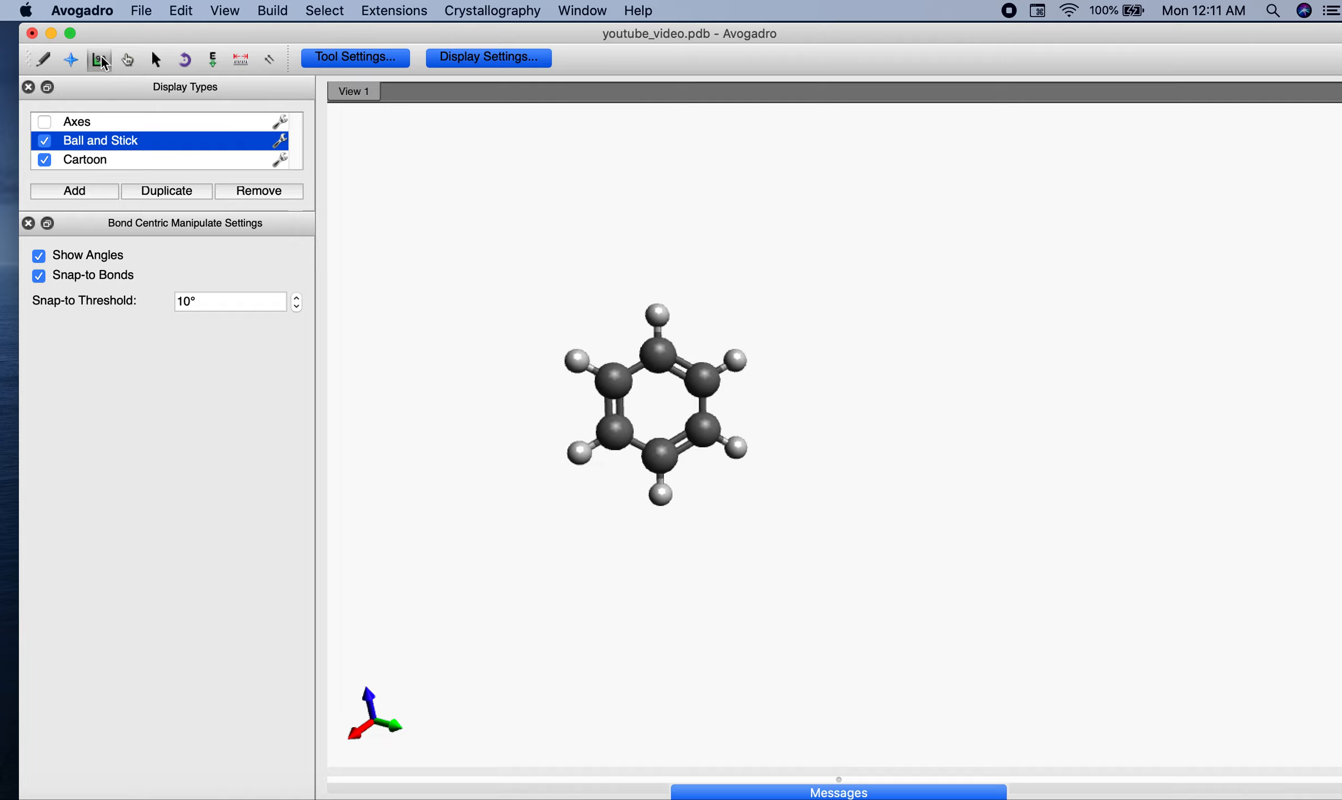
{"action": "mouse_move", "coordinate": [101, 67]}
{"action": "left_click", "coordinate": [615, 381]}
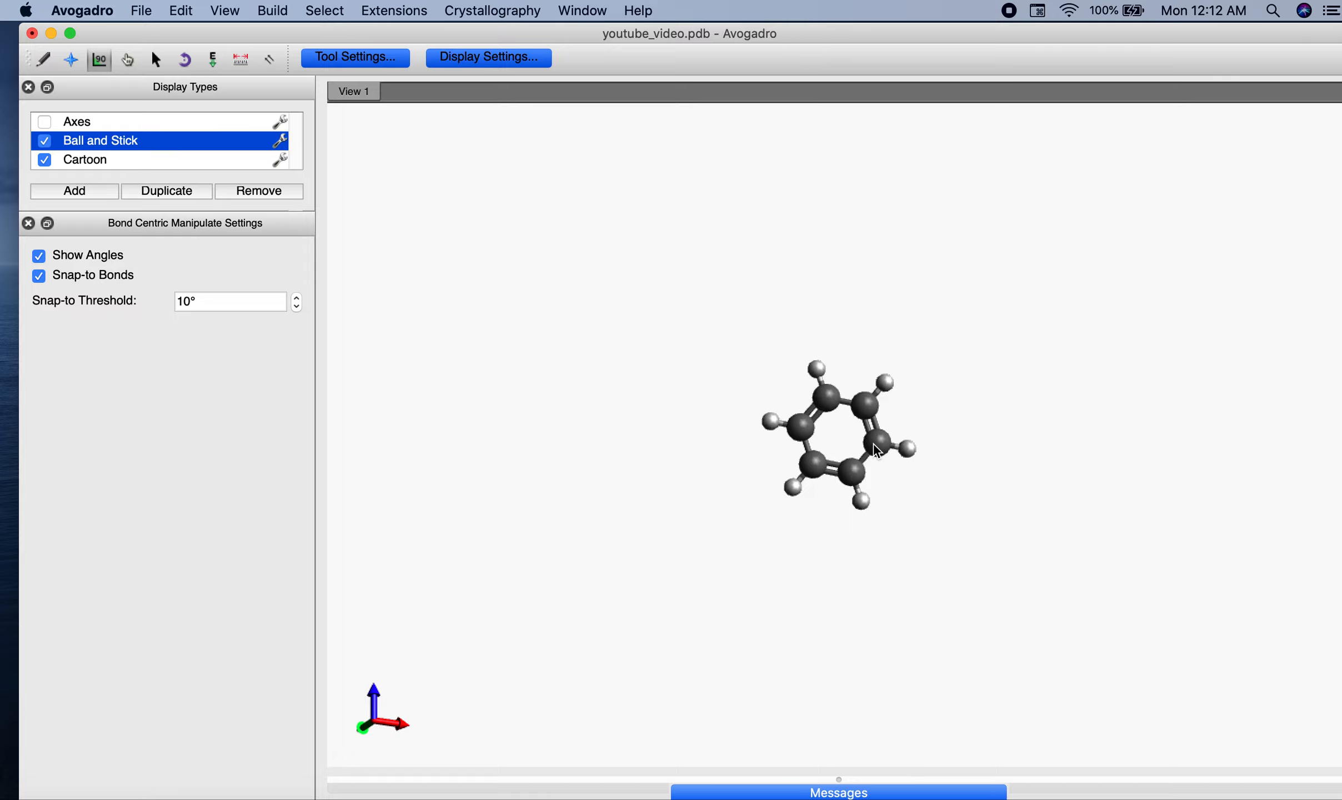
Draw two carbons joined by a double bond away from the benzene, and undo the drawing.
{"action": "left_click", "coordinate": [45, 60]}
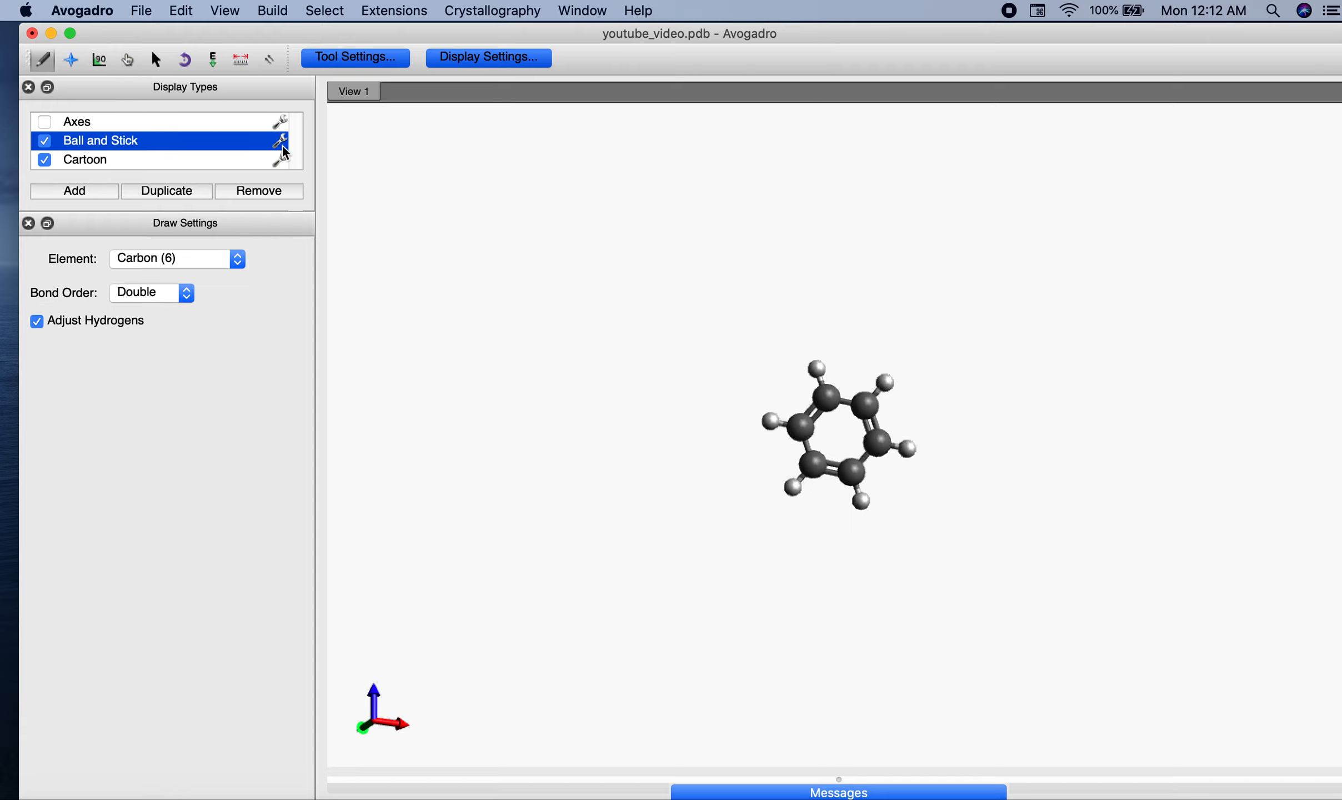
{"action": "scroll", "coordinate": [188, 157], "scroll_direction": "down", "scroll_amount": 5}
{"action": "scroll", "coordinate": [188, 157], "scroll_direction": "up", "scroll_amount": 5}
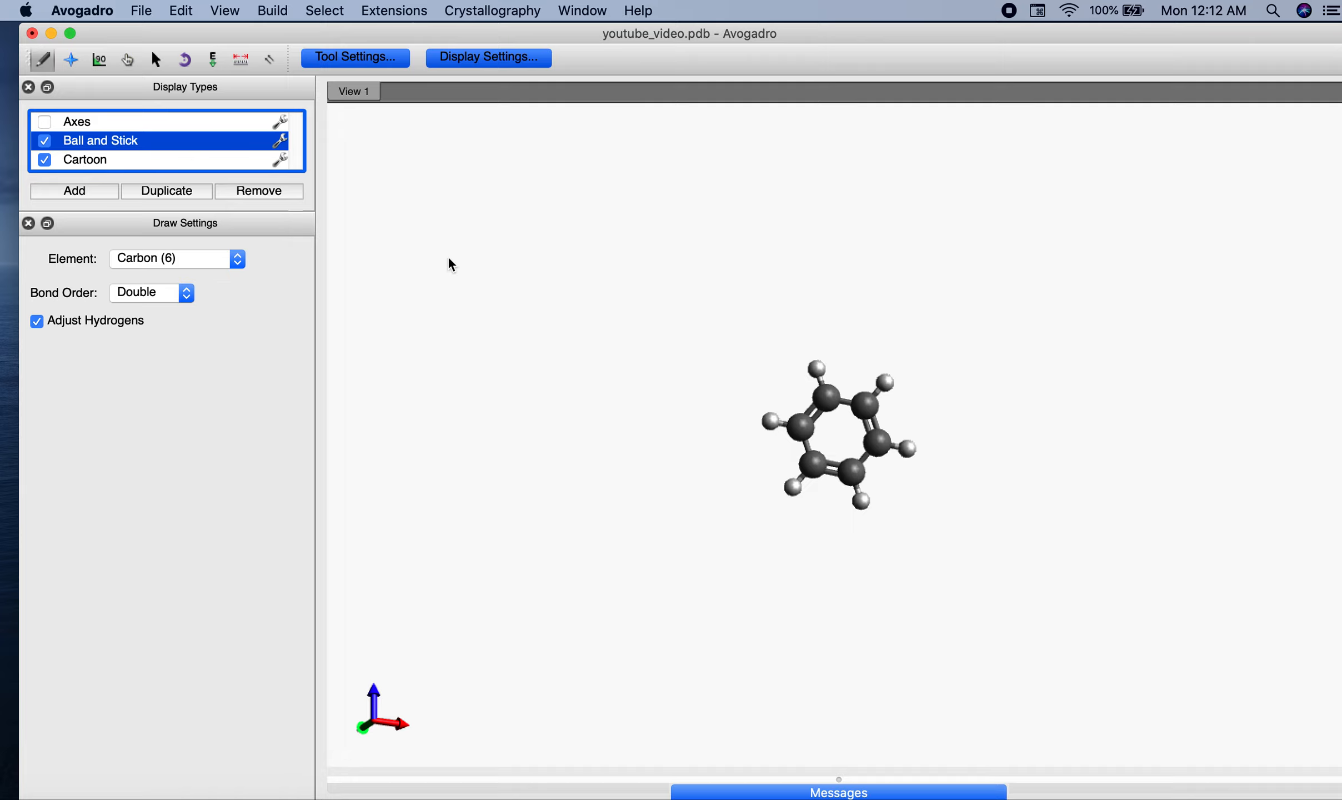
{"action": "left_click_drag", "start_coordinate": [499, 215], "coordinate": [471, 280]}
{"action": "key", "text": "super+z"}
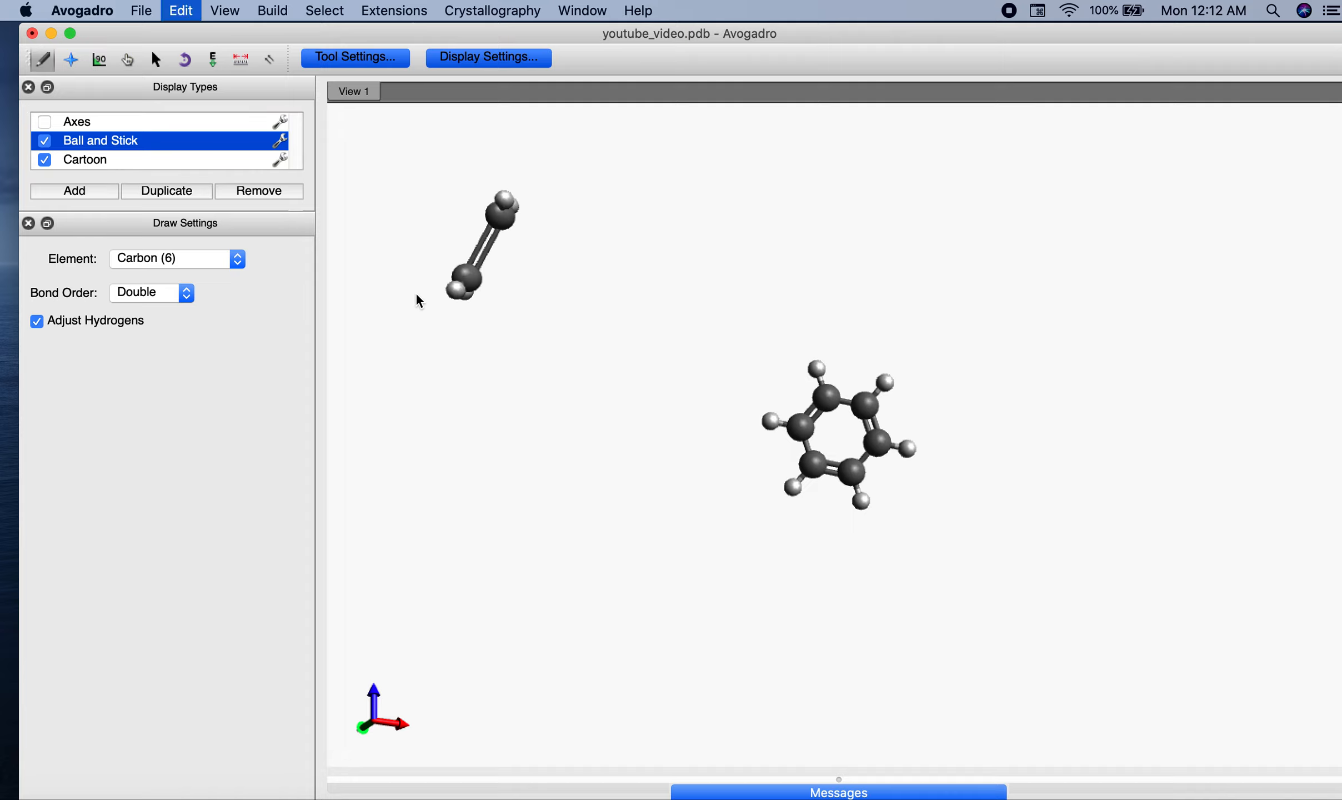
Set the bond order to Single, draw a three-carbon chain with adjusted hydrogens, and undo the whole chain.
{"action": "left_click", "coordinate": [188, 292]}
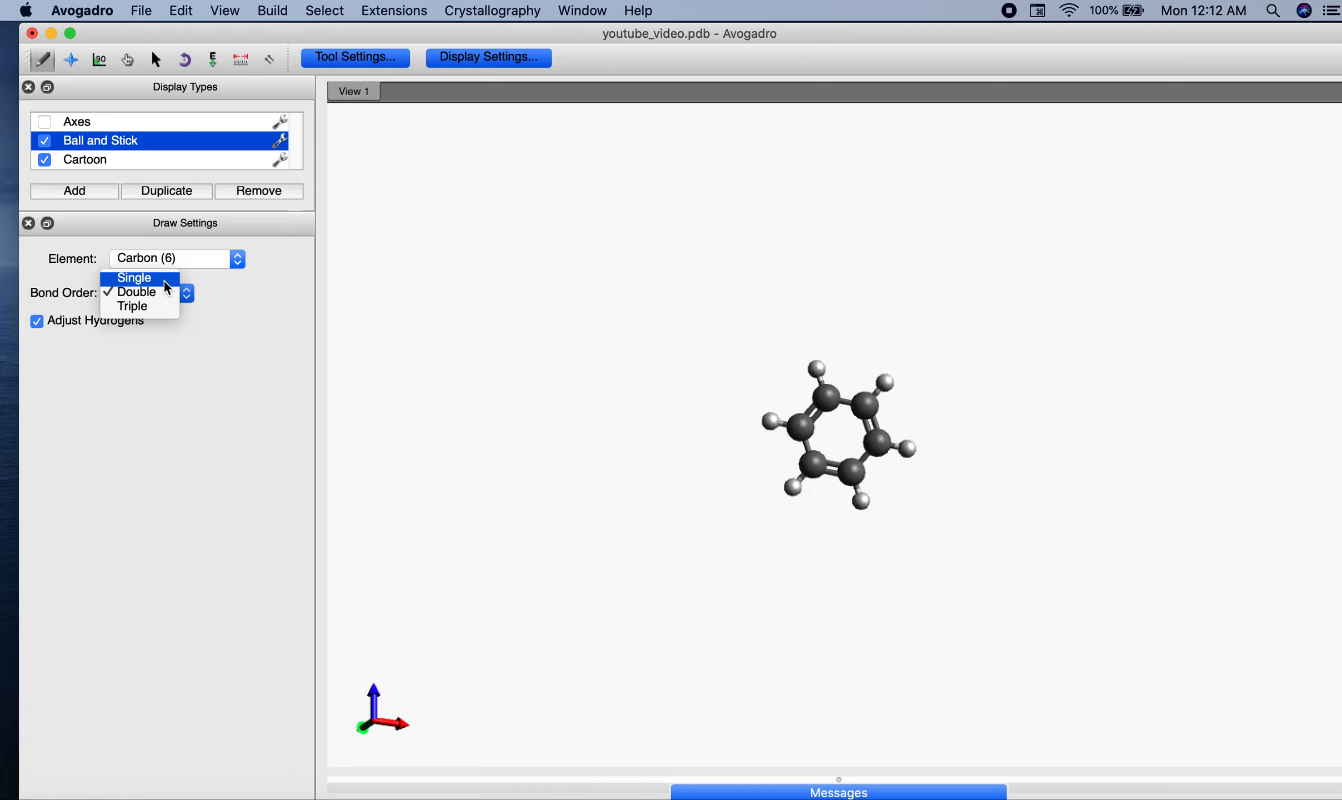
{"action": "left_click", "coordinate": [163, 280]}
{"action": "left_click_drag", "start_coordinate": [512, 279], "coordinate": [430, 369]}
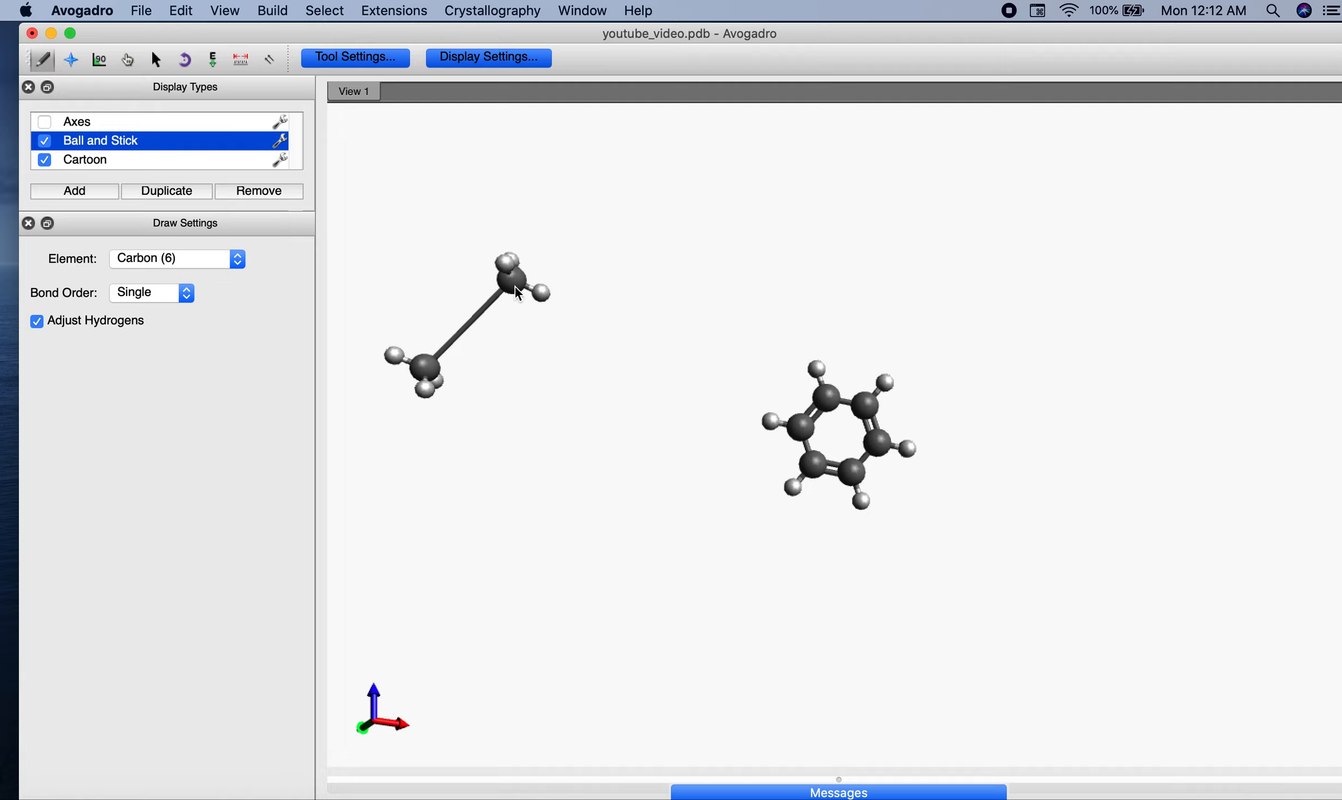
{"action": "left_click_drag", "start_coordinate": [520, 282], "coordinate": [754, 254]}
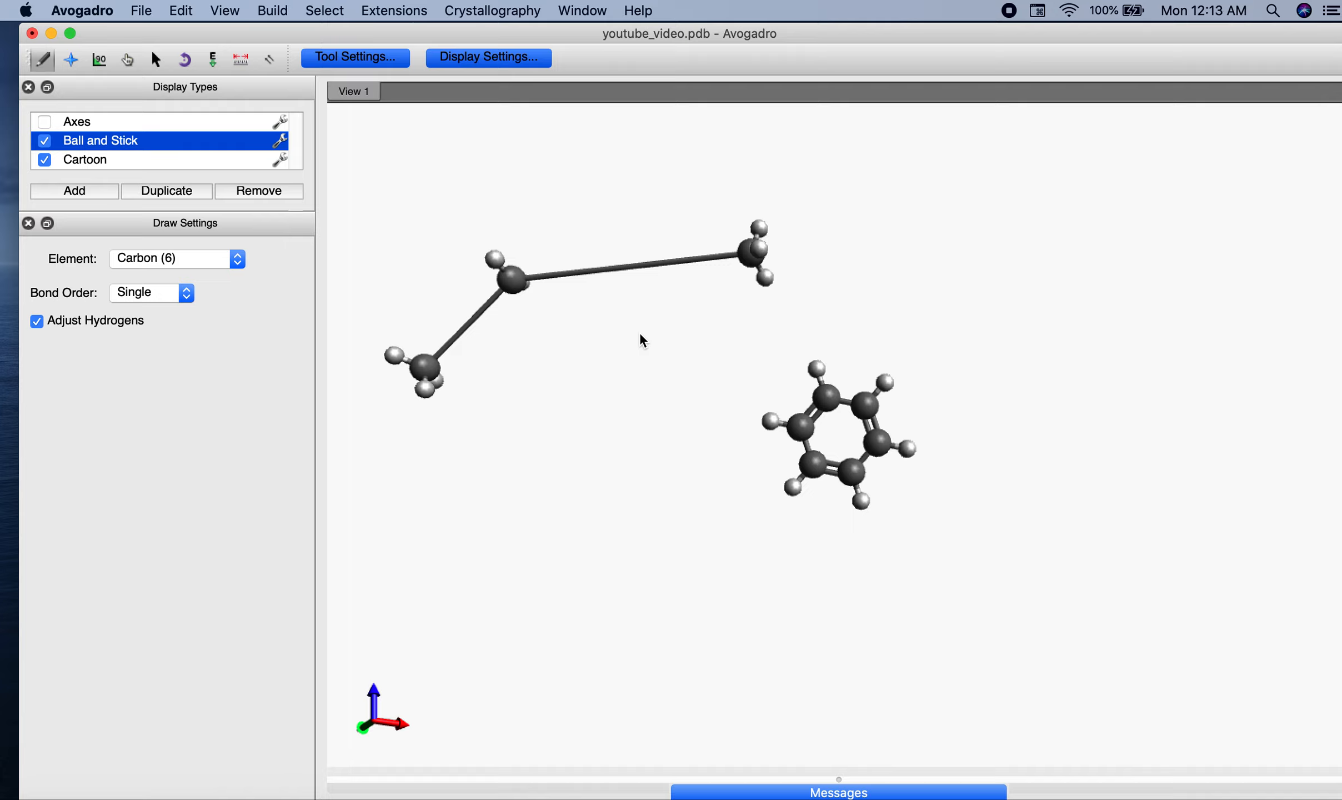
{"action": "key", "text": "super+z"}
{"action": "key", "text": "super+z"}
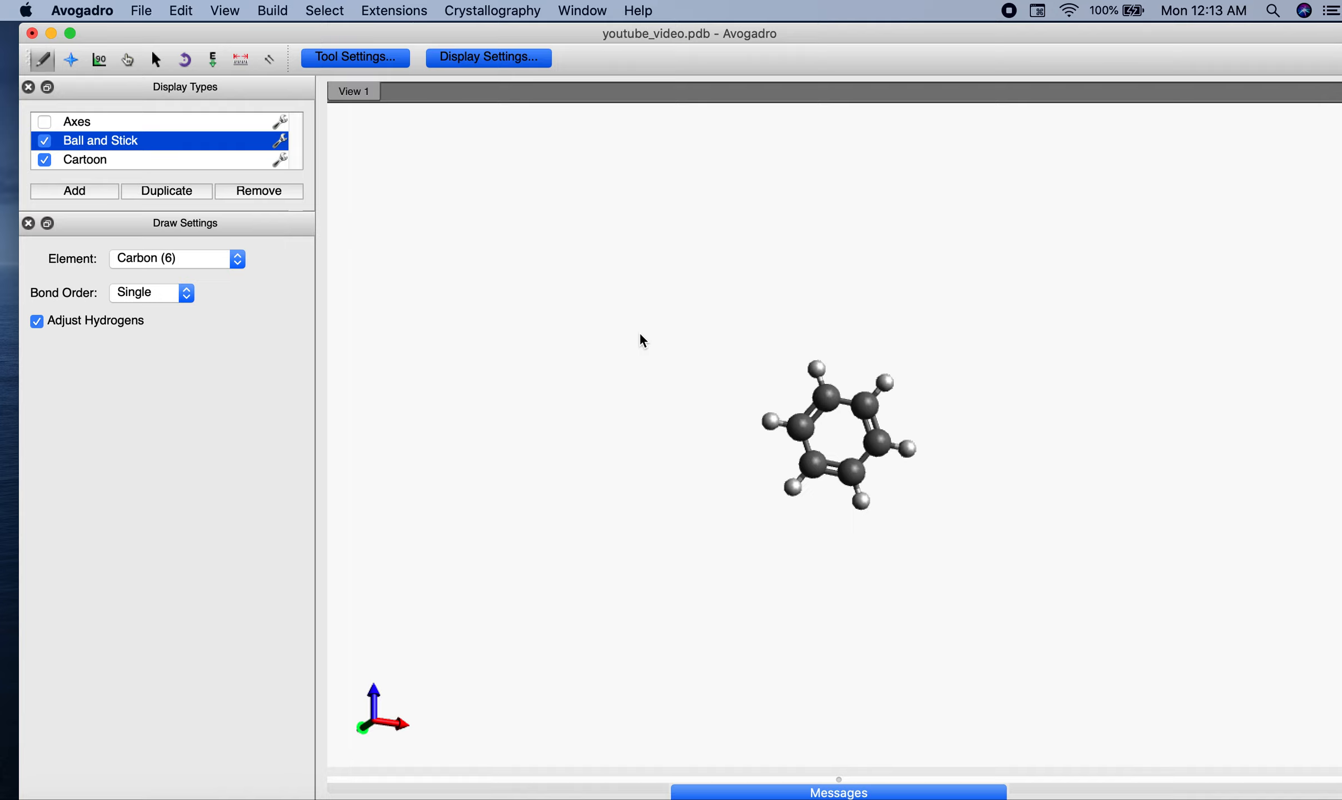
Draw a single-bonded pair of carbons above the benzene and undo it.
{"action": "left_click", "coordinate": [537, 211]}
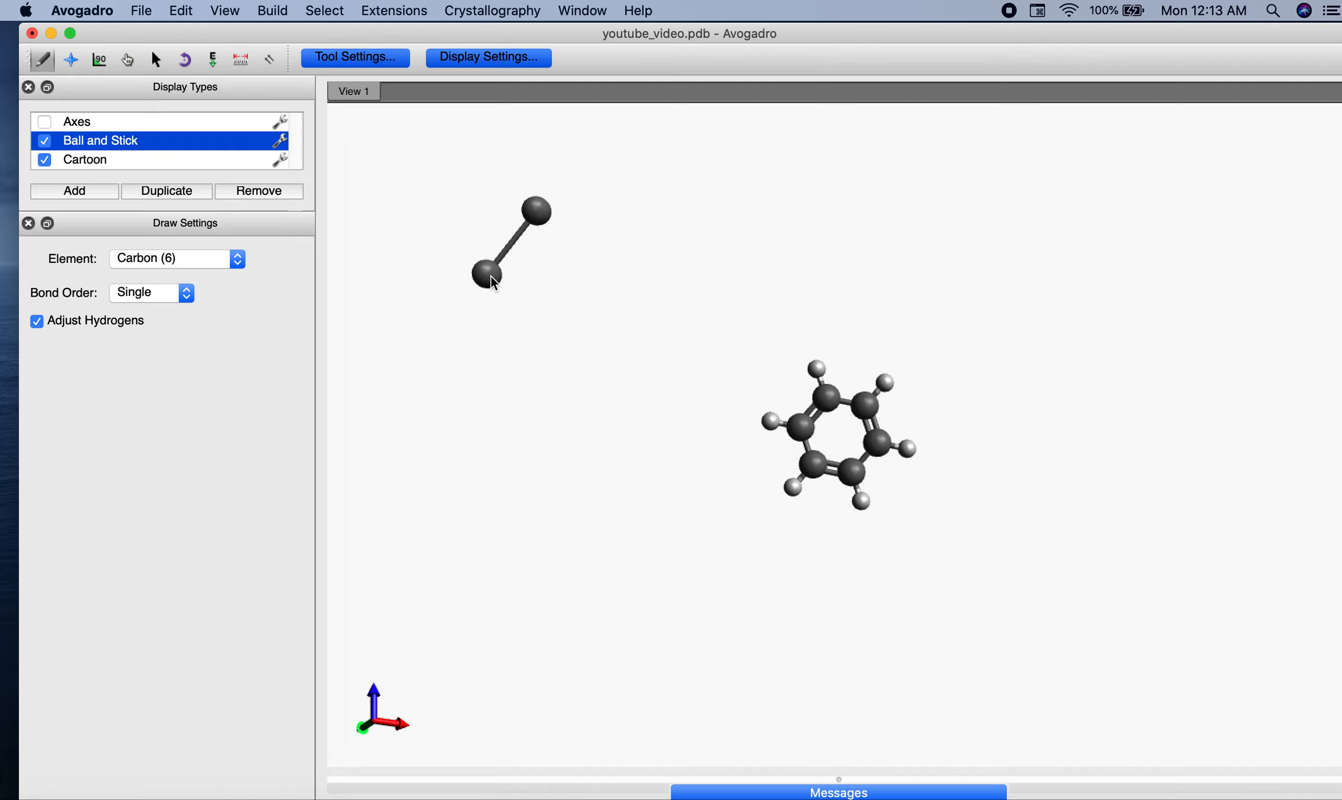
{"action": "left_click_drag", "start_coordinate": [490, 276], "coordinate": [491, 276]}
{"action": "key", "text": "super+z"}
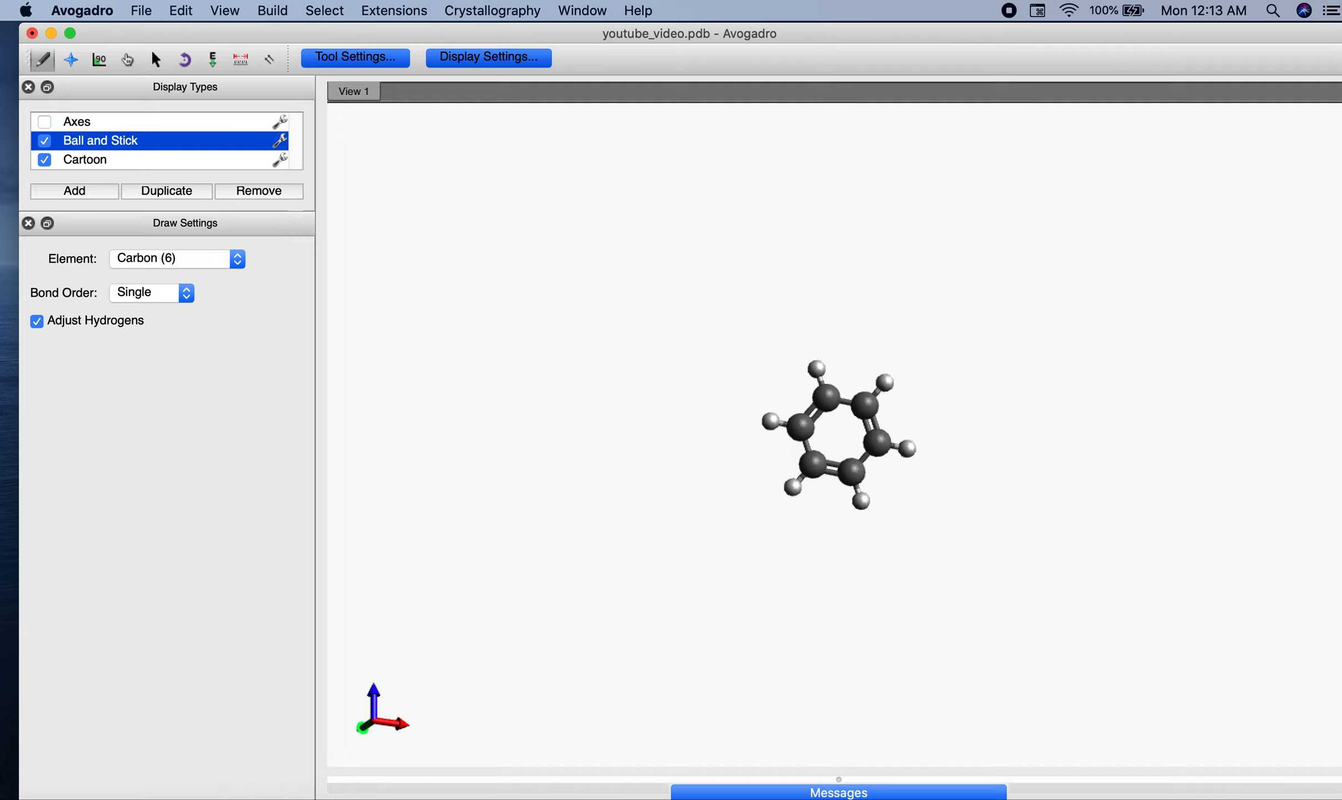
Place a lone carbon away from the benzene with Adjust Hydrogens off, and attach three single-bonded Hydrogen (1) atoms to it.
{"action": "left_click", "coordinate": [99, 322]}
{"action": "left_click", "coordinate": [207, 268]}
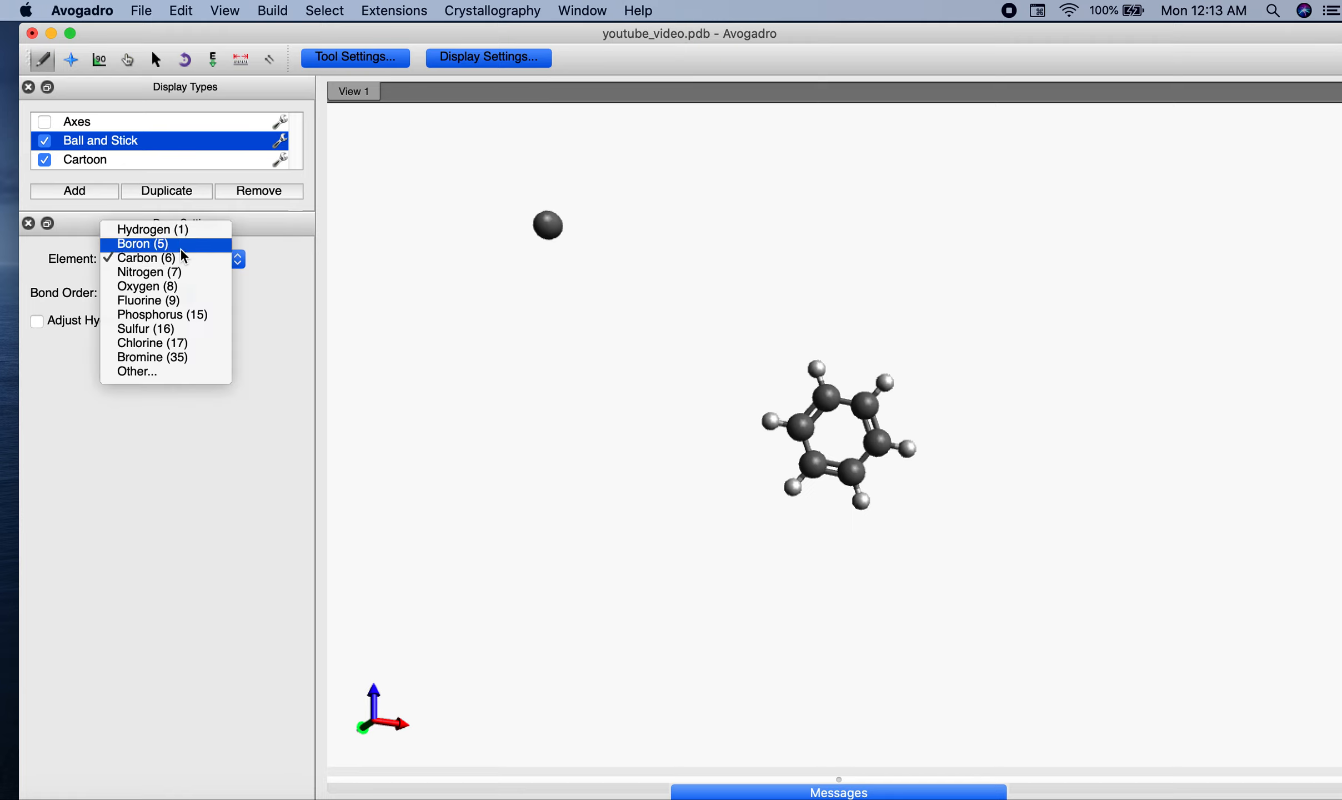
{"action": "left_click", "coordinate": [184, 248]}
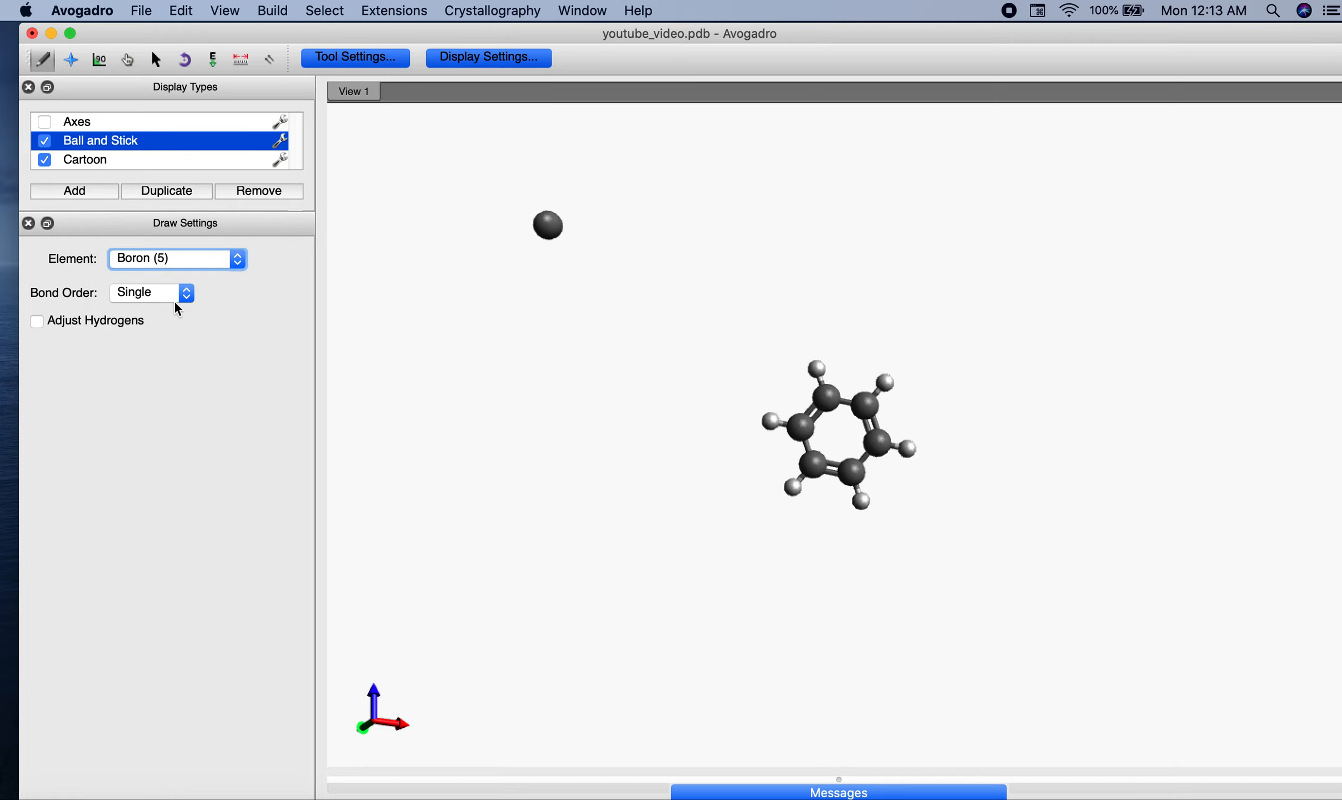
{"action": "left_click", "coordinate": [206, 269]}
{"action": "left_click", "coordinate": [195, 240]}
{"action": "left_click_drag", "start_coordinate": [539, 230], "coordinate": [504, 254]}
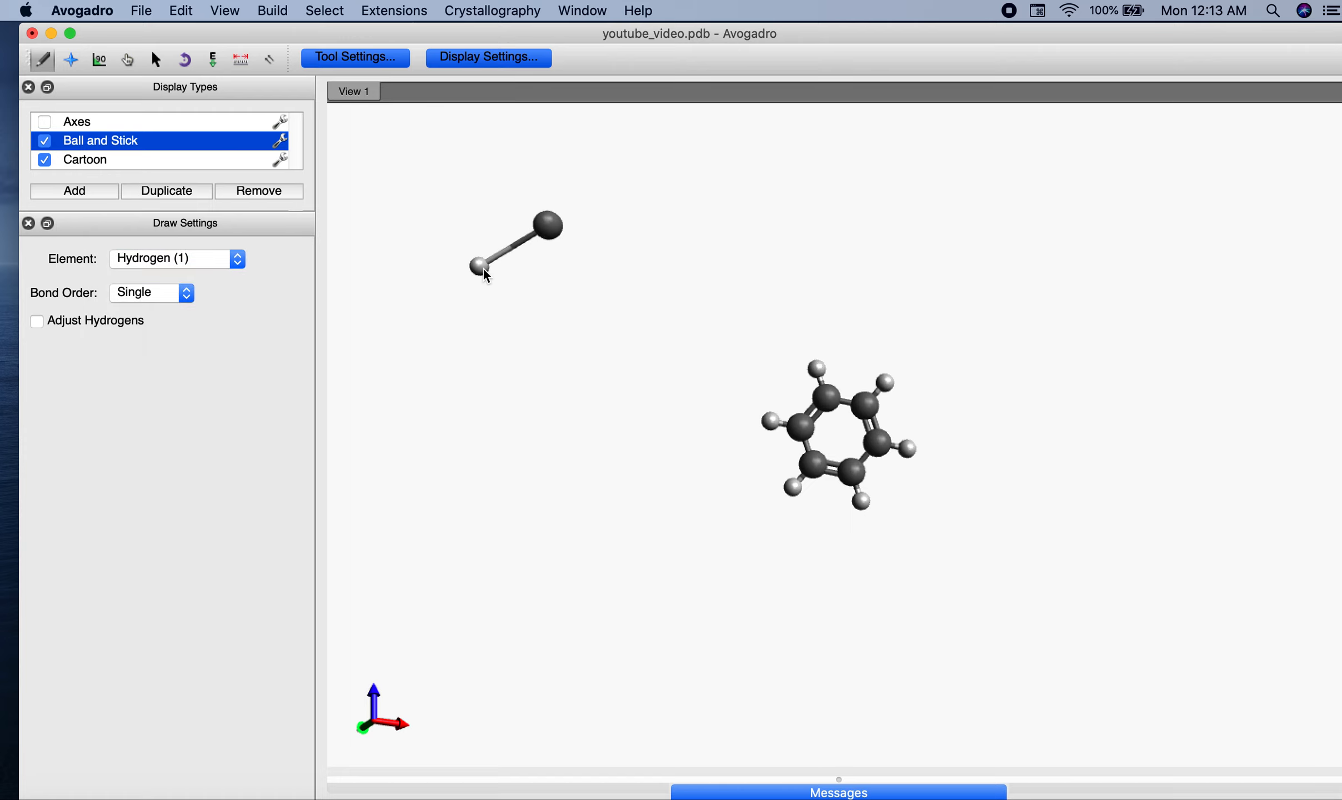
{"action": "left_click", "coordinate": [550, 228]}
{"action": "left_click_drag", "start_coordinate": [559, 224], "coordinate": [569, 167]}
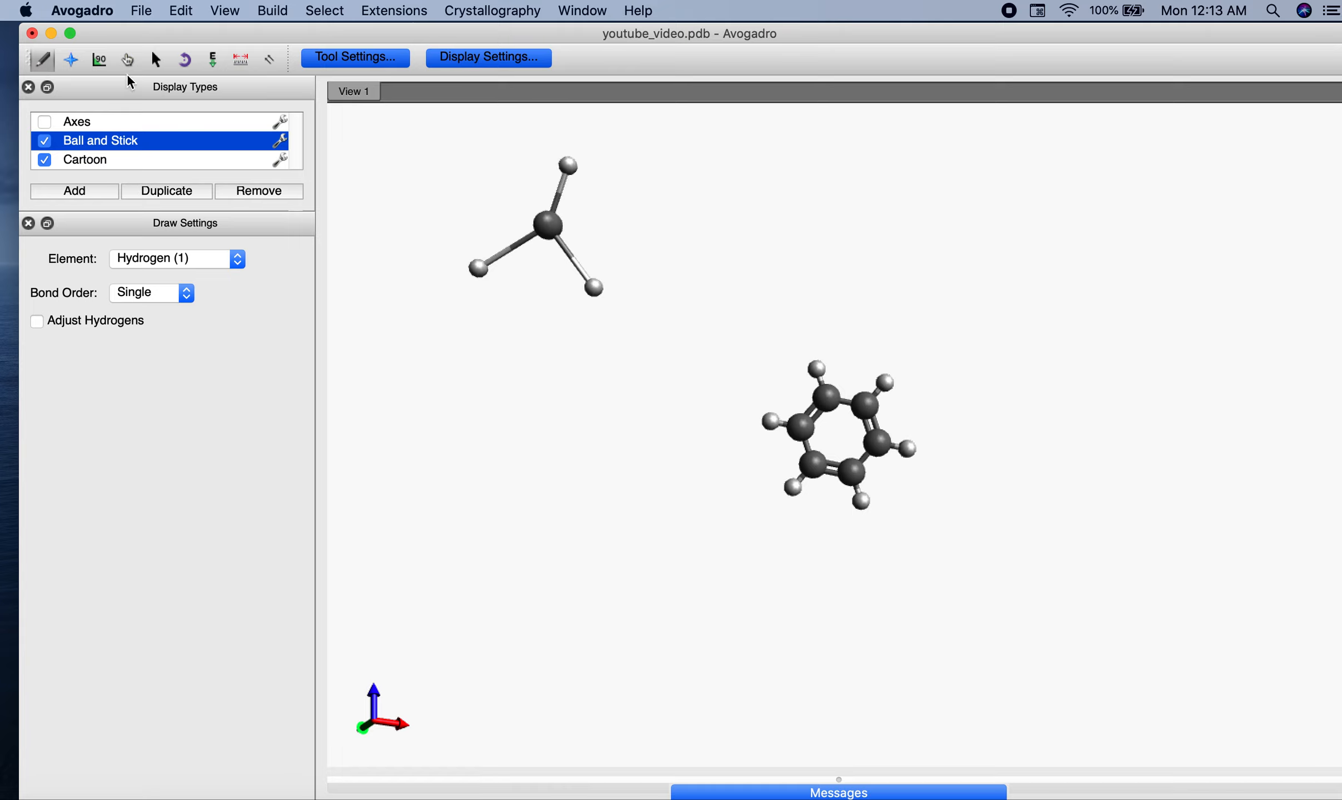
Optimize the geometry of the structure containing the carbon with three hydrogens and the benzene.
{"action": "left_click", "coordinate": [383, 12]}
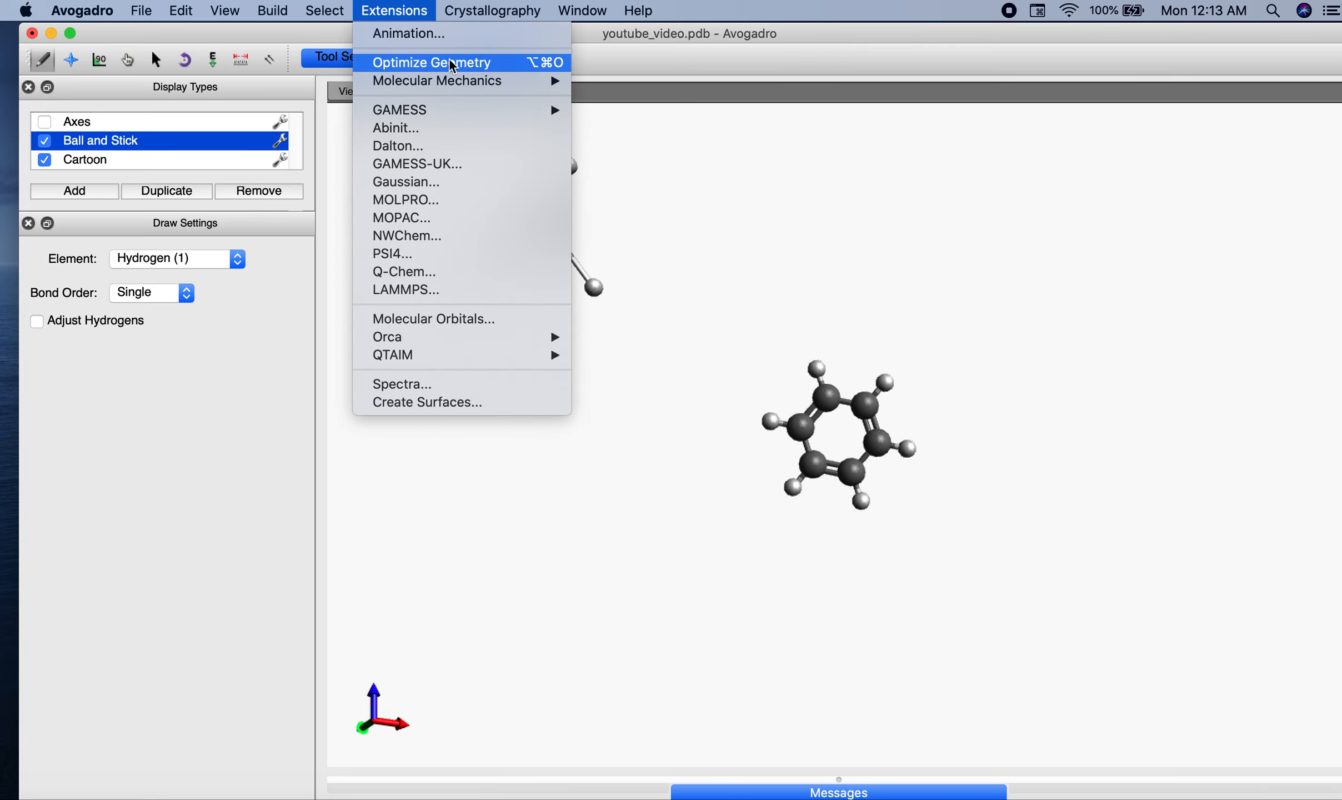
{"action": "left_click", "coordinate": [558, 68]}
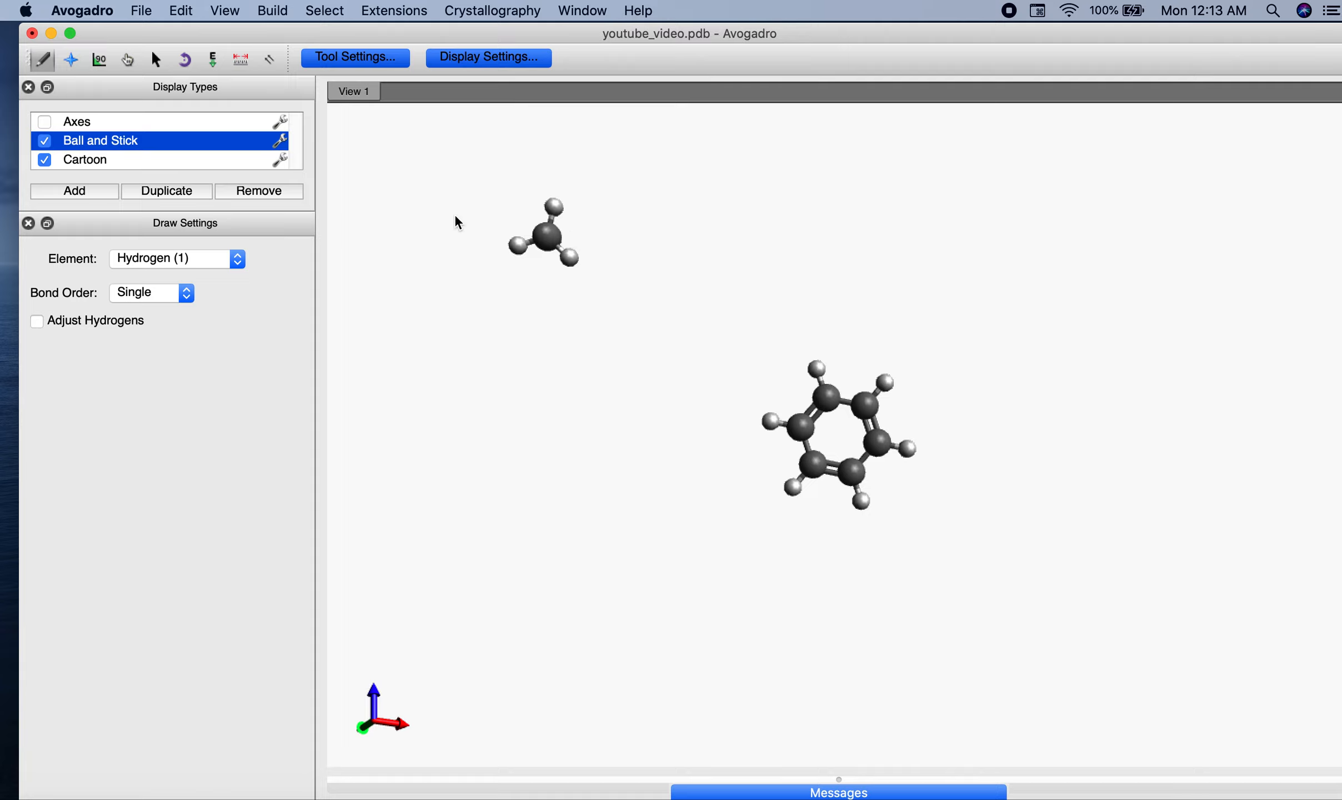
Switch to the bond-centric manipulation tool and examine the optimized three-hydrogen carbon and the benzene at different distances.
{"action": "left_click", "coordinate": [100, 61]}
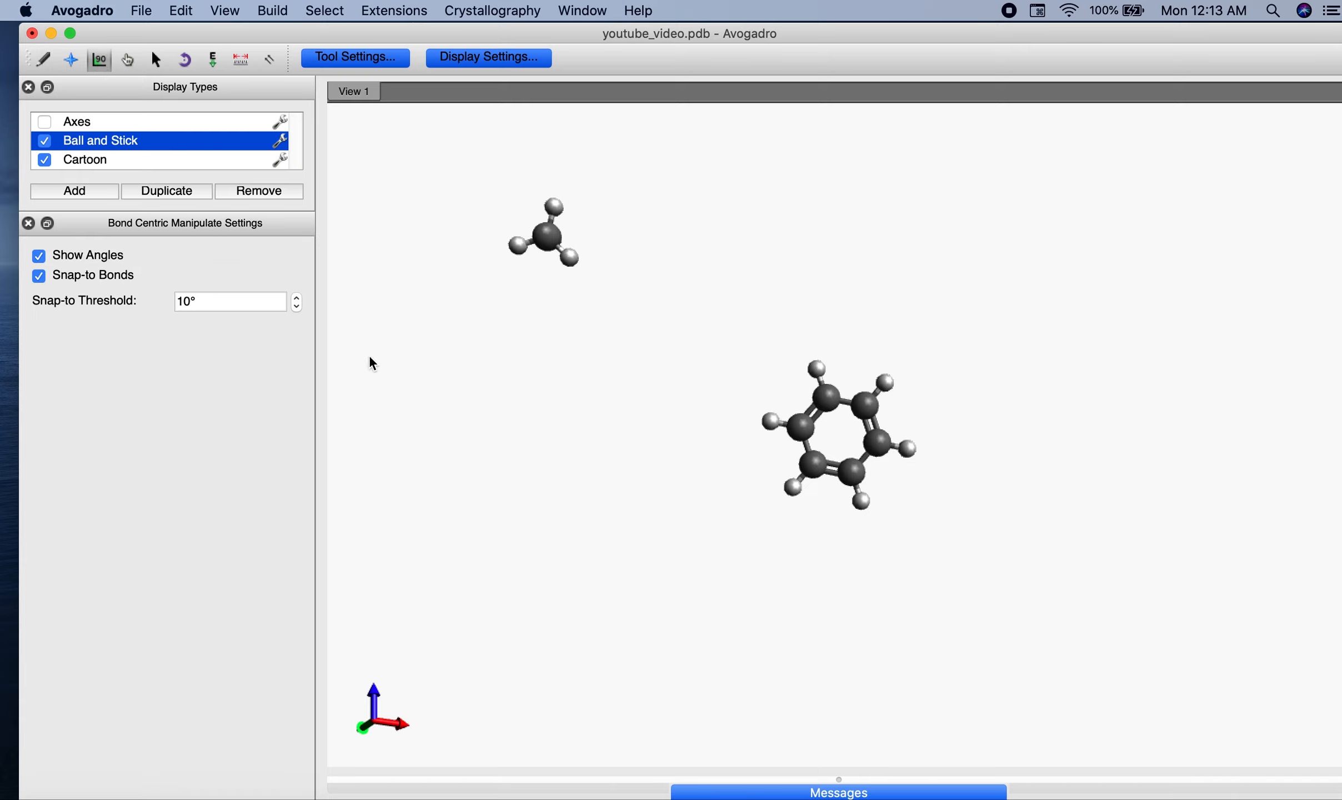
{"action": "scroll", "coordinate": [536, 191], "scroll_direction": "down", "scroll_amount": 5}
{"action": "scroll", "coordinate": [661, 283], "scroll_direction": "up", "scroll_amount": 8}
{"action": "scroll", "coordinate": [611, 256], "scroll_direction": "down", "scroll_amount": 3}
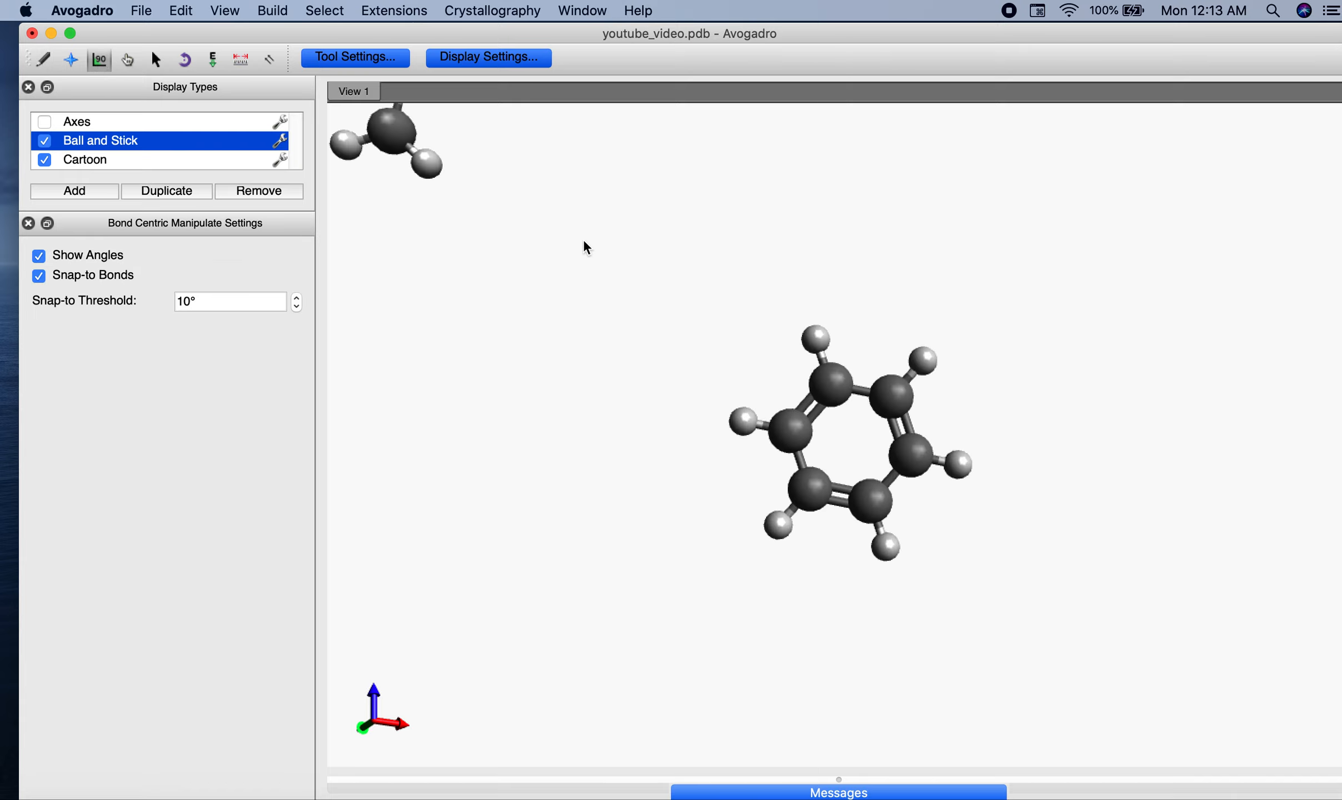
{"action": "scroll", "coordinate": [584, 245], "scroll_direction": "up", "scroll_amount": 4}
{"action": "scroll", "coordinate": [584, 244], "scroll_direction": "down", "scroll_amount": 4}
{"action": "scroll", "coordinate": [584, 243], "scroll_direction": "up", "scroll_amount": 3}
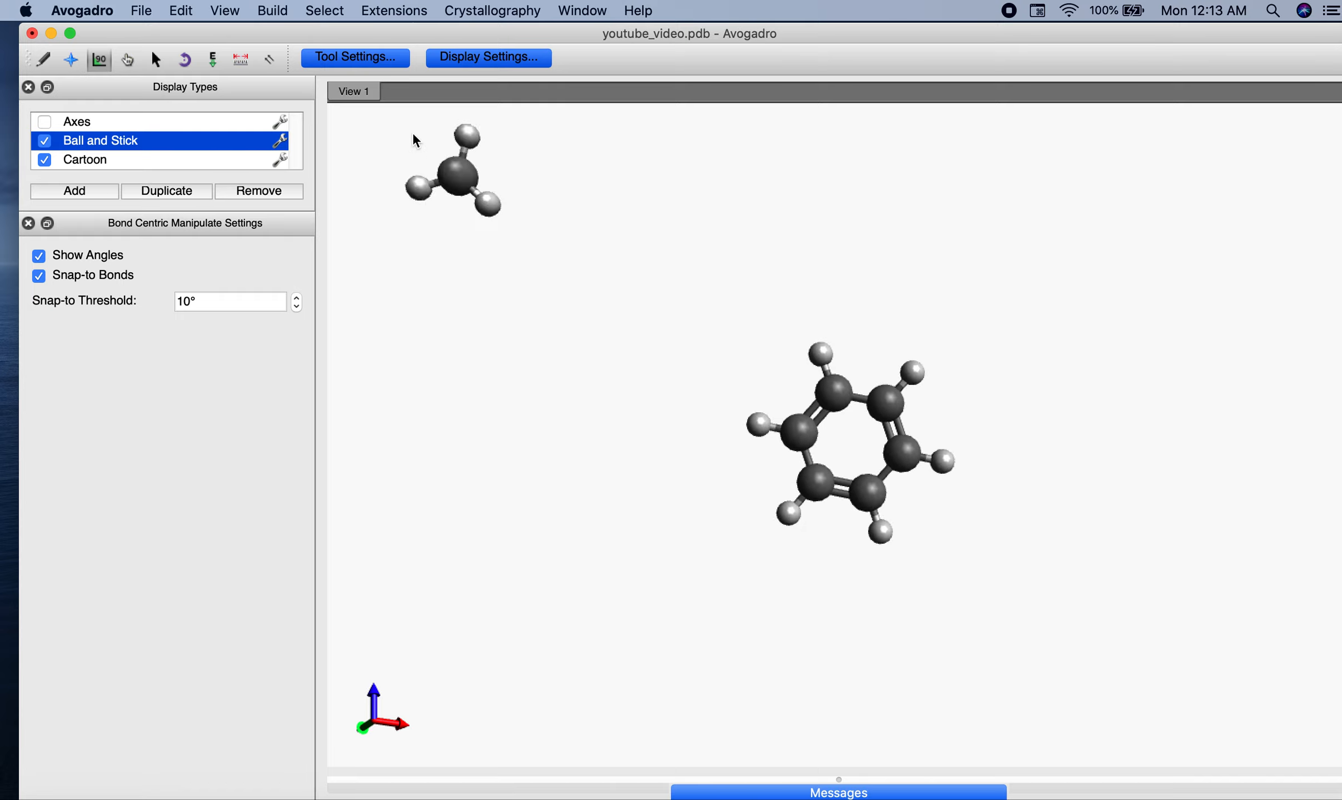
{"action": "scroll", "coordinate": [412, 122], "scroll_direction": "down", "scroll_amount": 3}
{"action": "scroll", "coordinate": [568, 173], "scroll_direction": "down", "scroll_amount": 3}
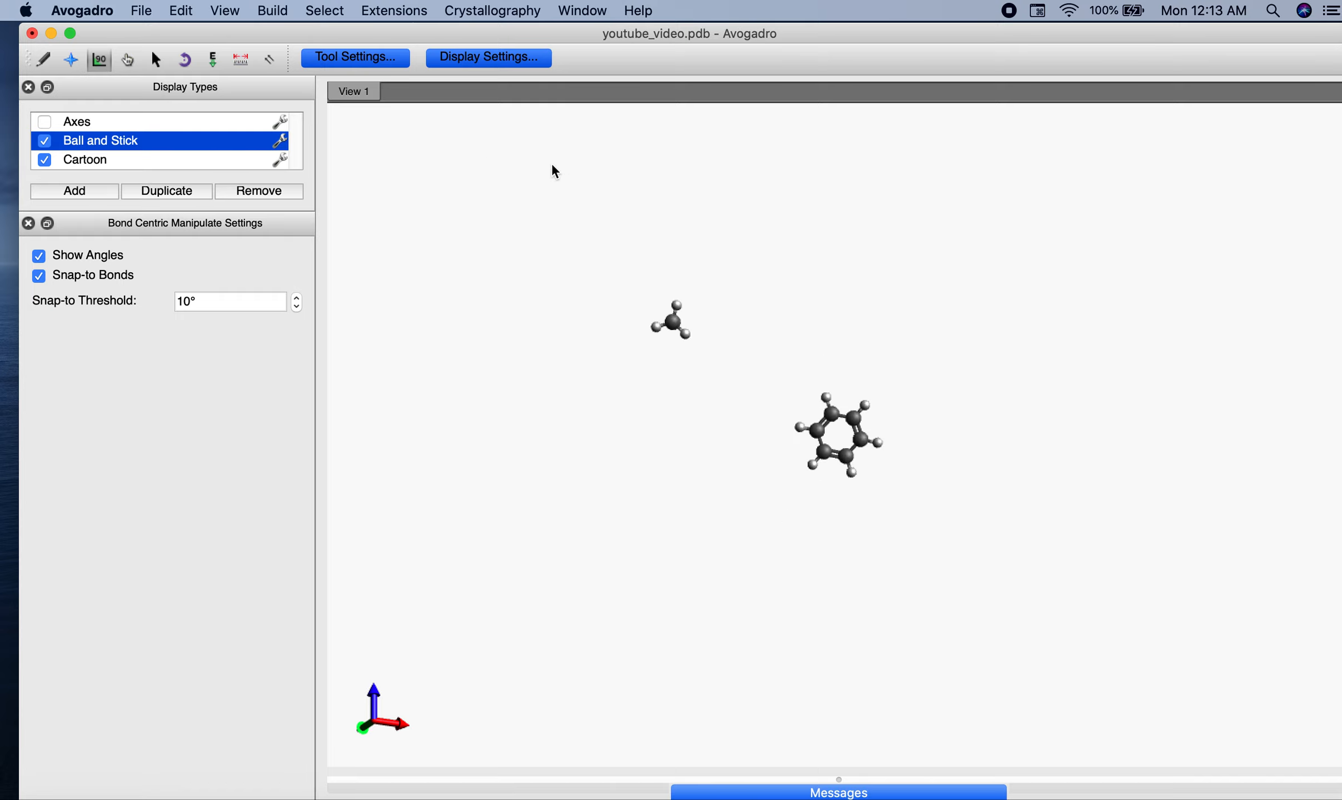
{"action": "scroll", "coordinate": [676, 320], "scroll_direction": "up", "scroll_amount": 2}
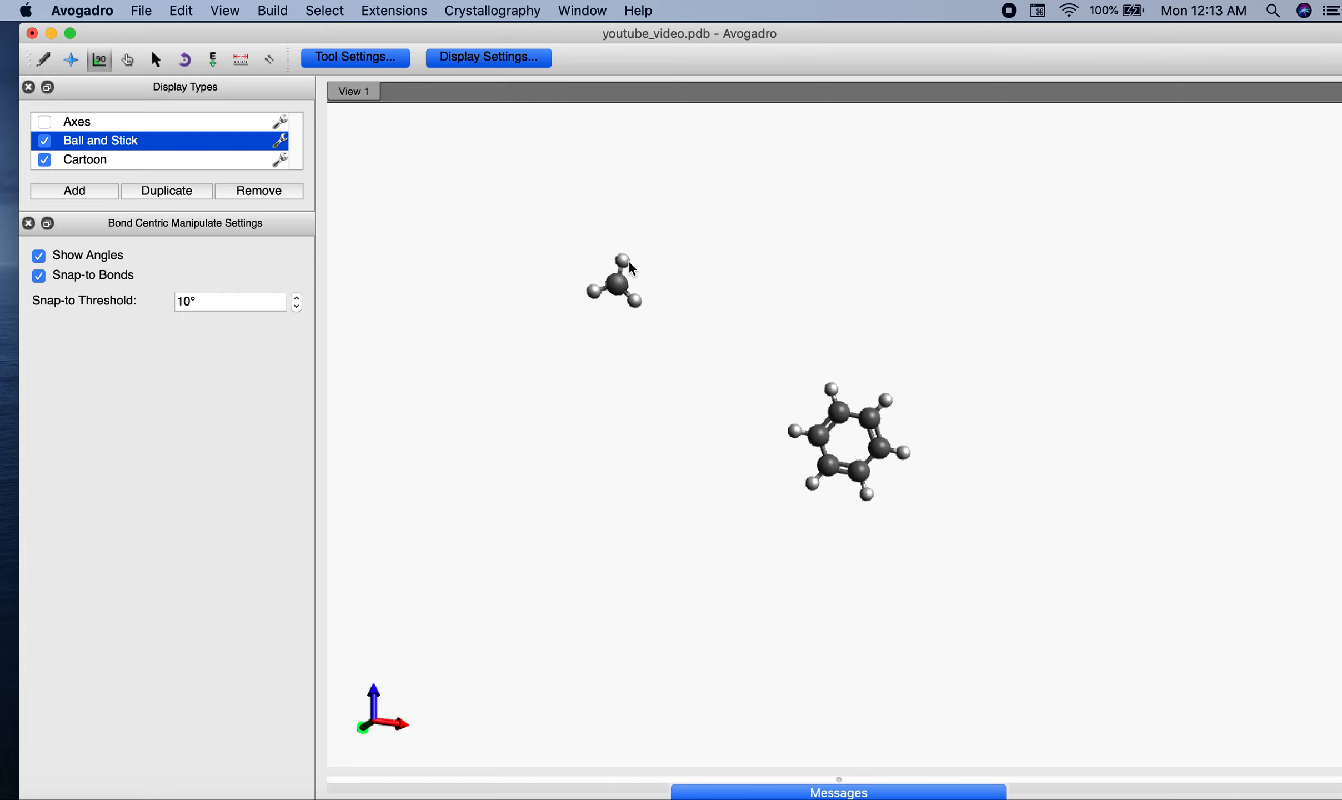
{"action": "scroll", "coordinate": [628, 260], "scroll_direction": "up", "scroll_amount": 5}
{"action": "scroll", "coordinate": [522, 181], "scroll_direction": "down", "scroll_amount": 1}
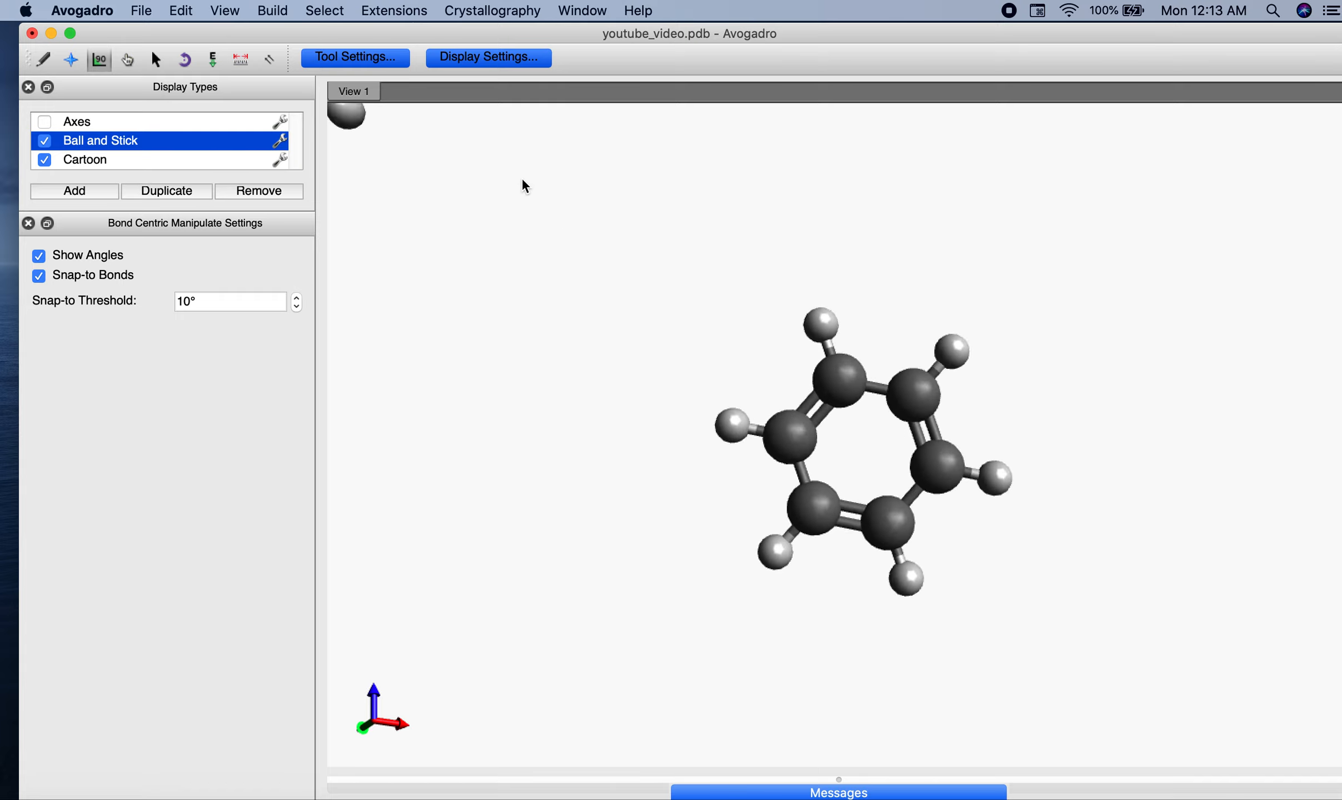
{"action": "scroll", "coordinate": [525, 184], "scroll_direction": "down", "scroll_amount": 3}
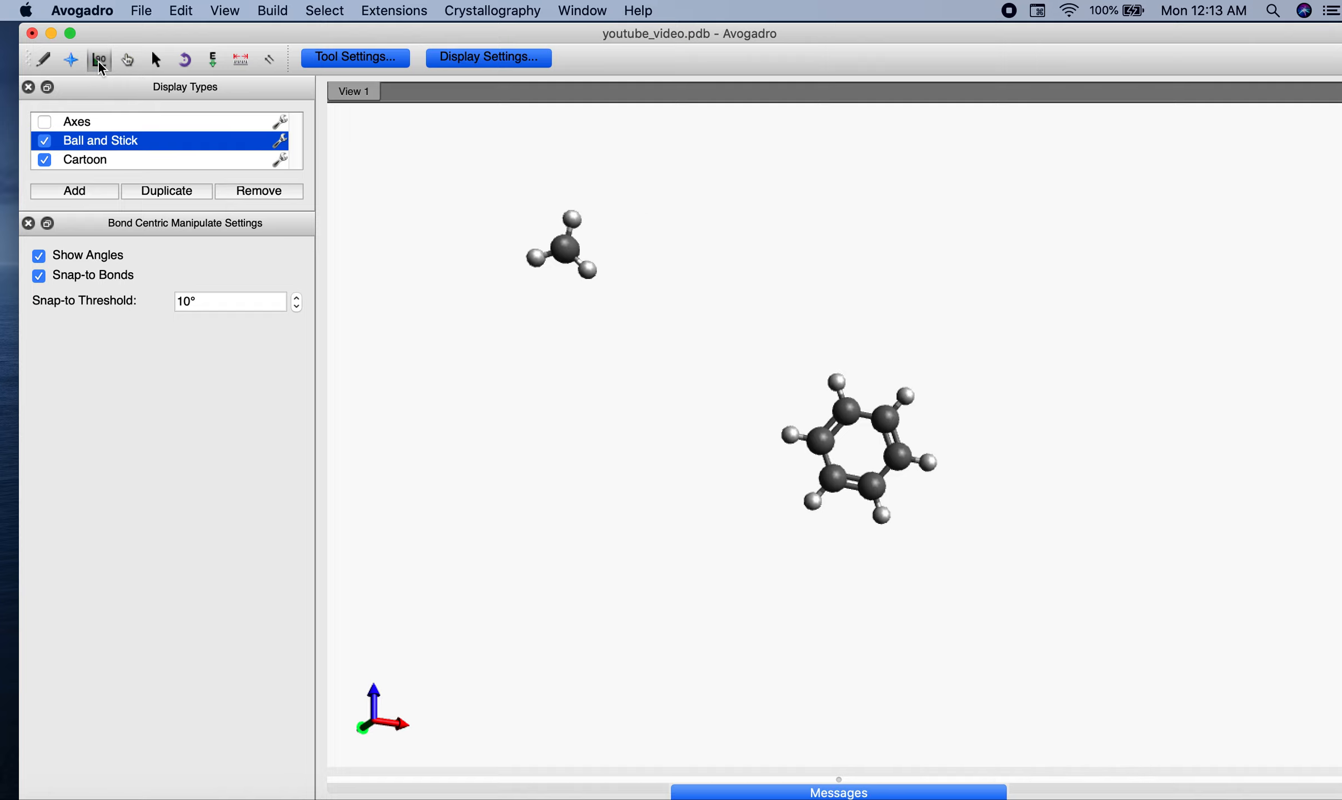
Undo the geometry optimization of the carbon with three hydrogens.
{"action": "double_click", "coordinate": [587, 271]}
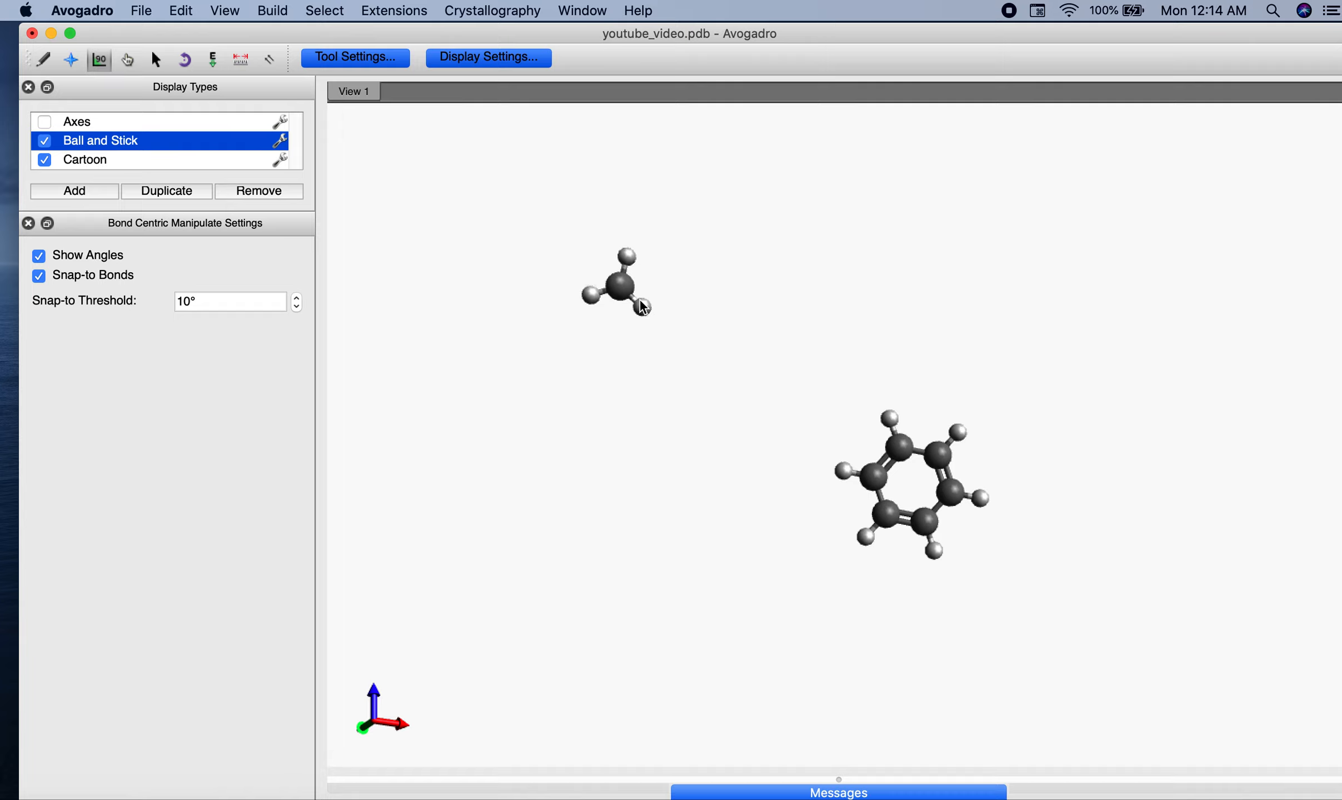
{"action": "key", "text": "super+z"}
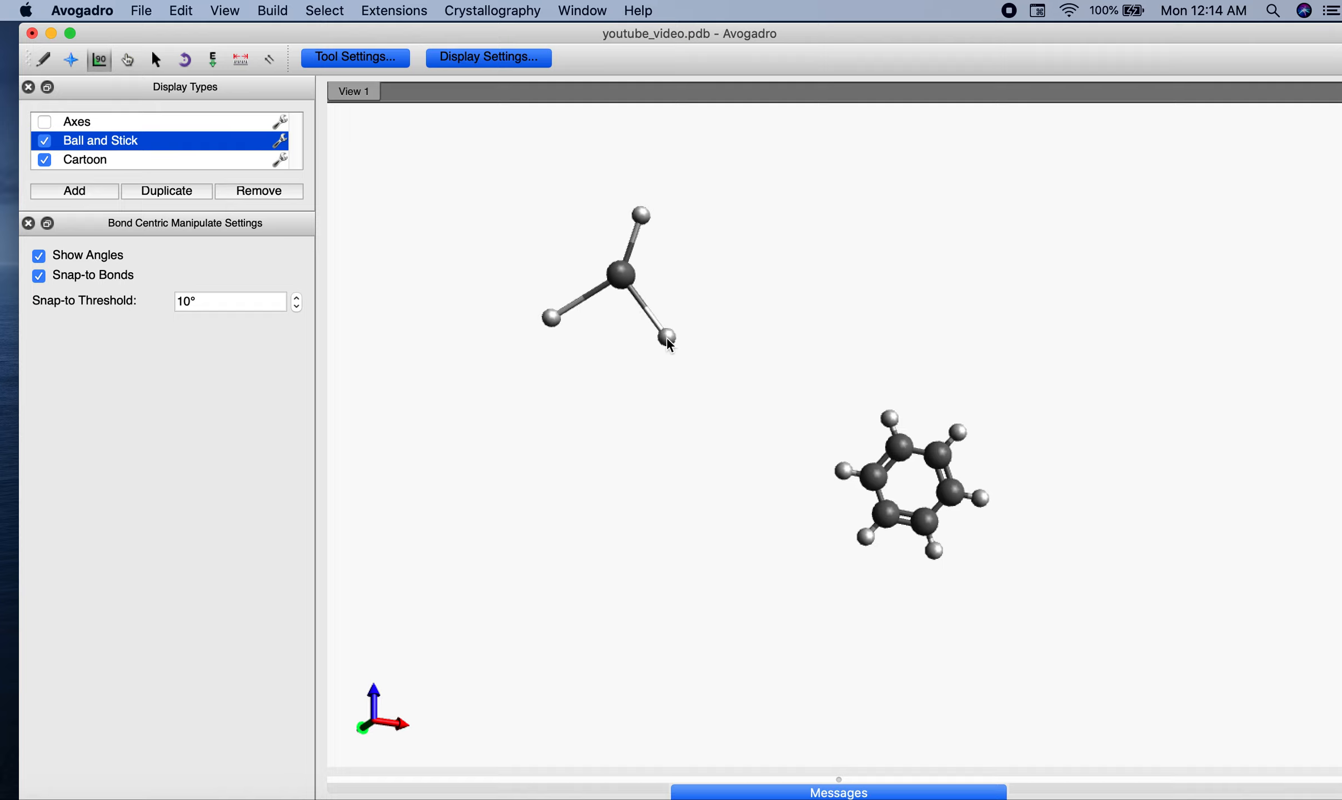
Inspect the bond length and adjacent angles of the lower-left carbon–hydrogen bond with the bond-centric tool.
{"action": "scroll", "coordinate": [670, 345], "scroll_direction": "down", "scroll_amount": 2}
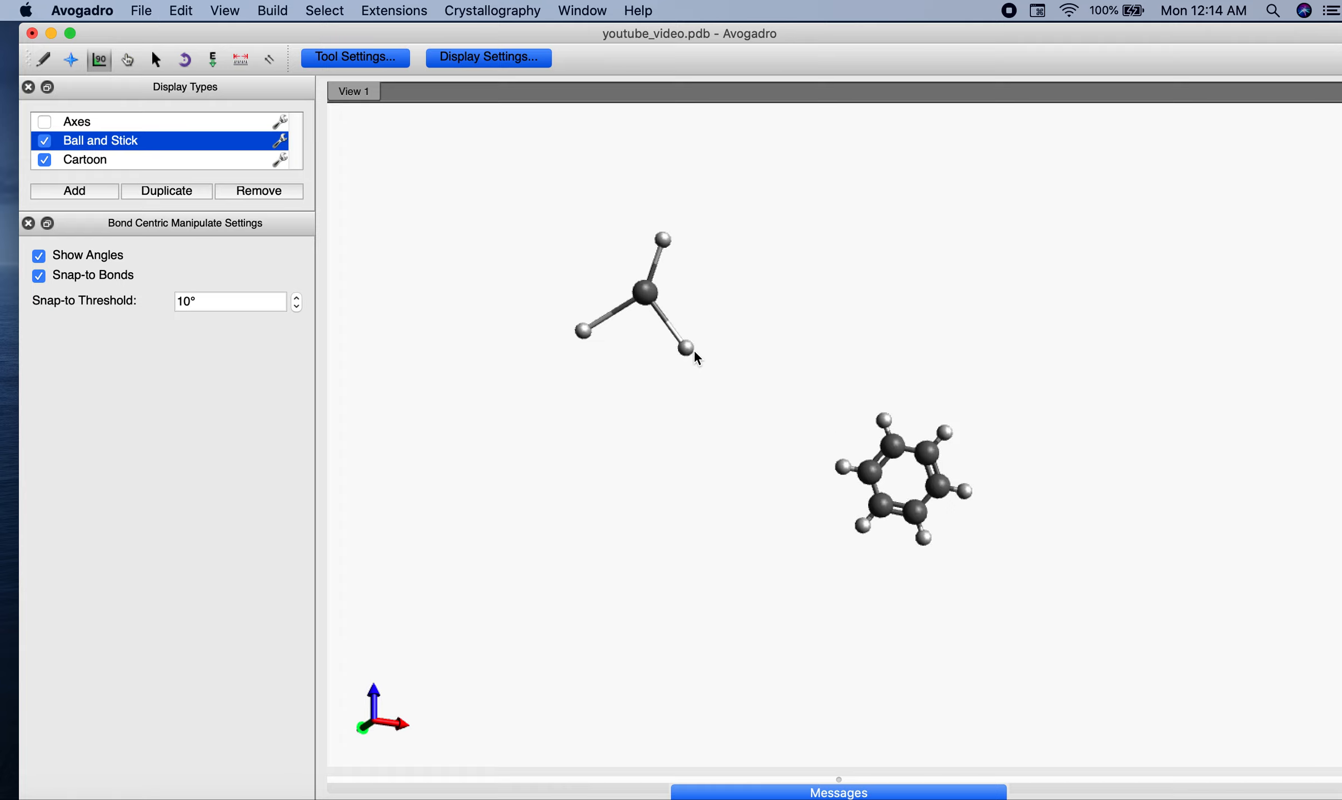
{"action": "left_click", "coordinate": [629, 318]}
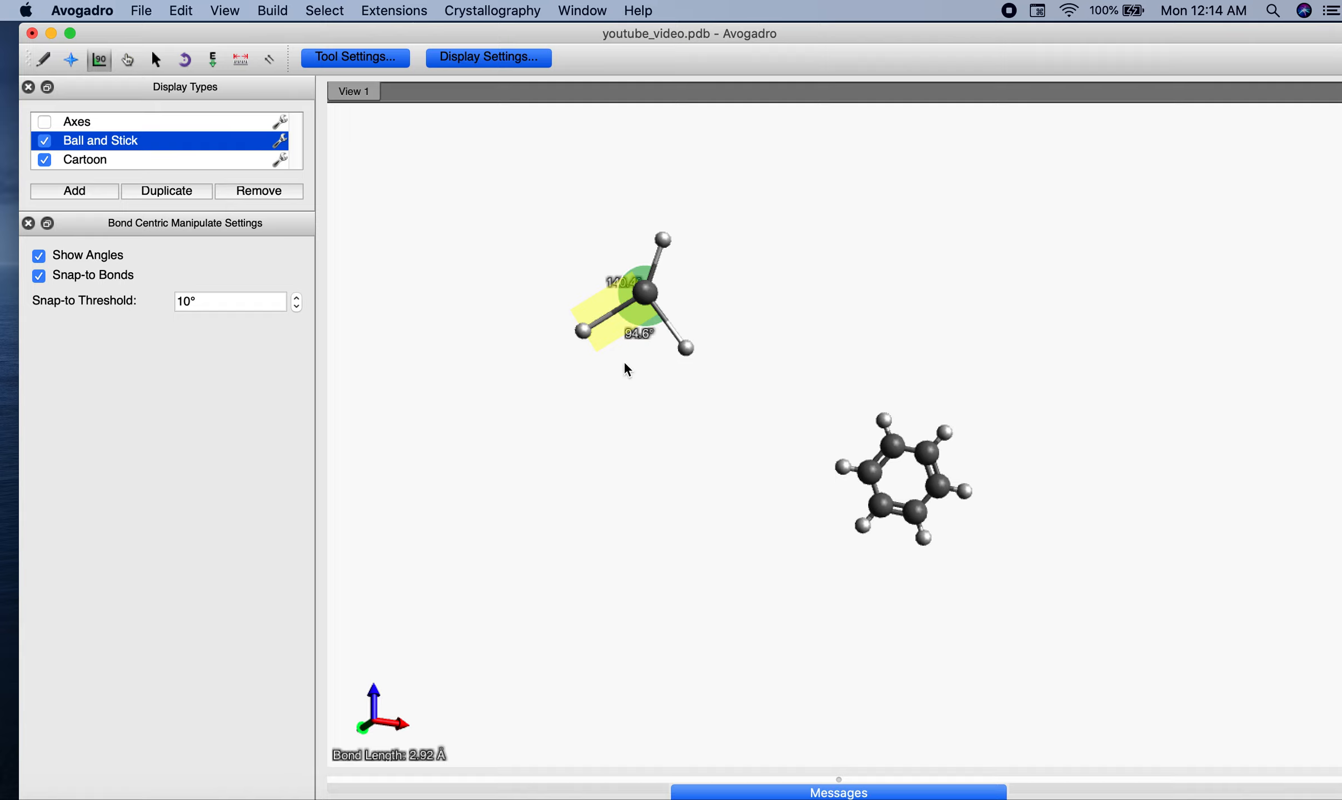
{"action": "scroll", "coordinate": [407, 760], "scroll_direction": "down", "scroll_amount": 3}
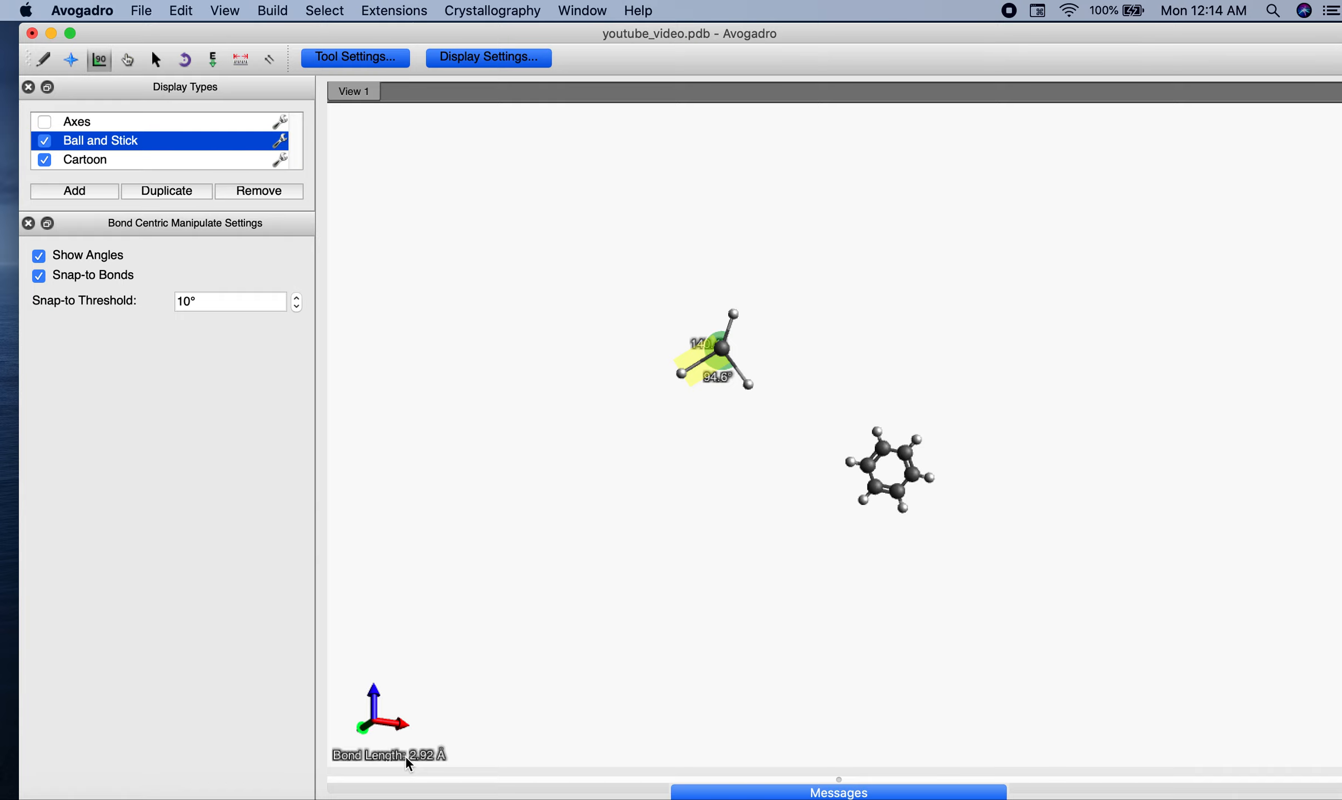
{"action": "scroll", "coordinate": [737, 389], "scroll_direction": "up", "scroll_amount": 3}
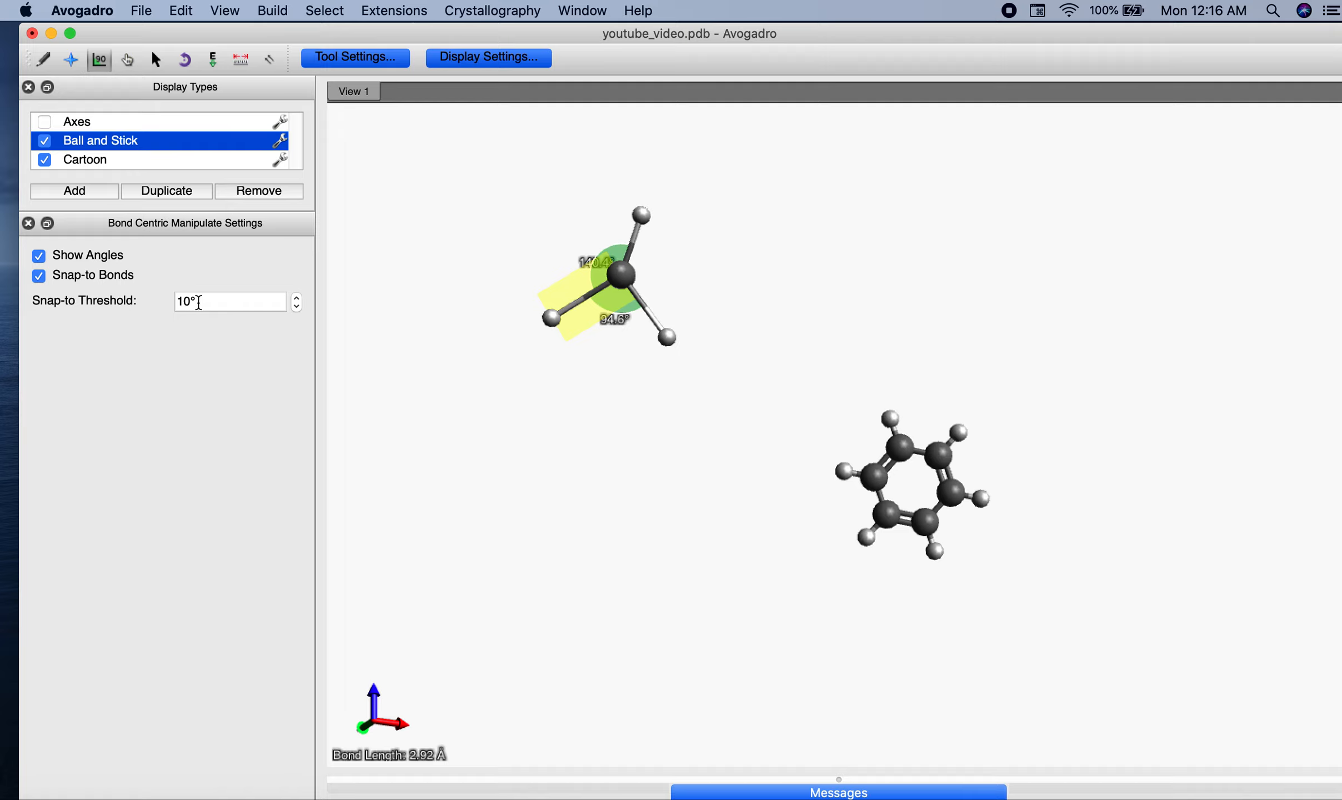
Set the bond-centric tool's Snap-to Threshold to 90° and clear the bond highlight.
{"action": "left_click_drag", "start_coordinate": [188, 302], "coordinate": [178, 303]}
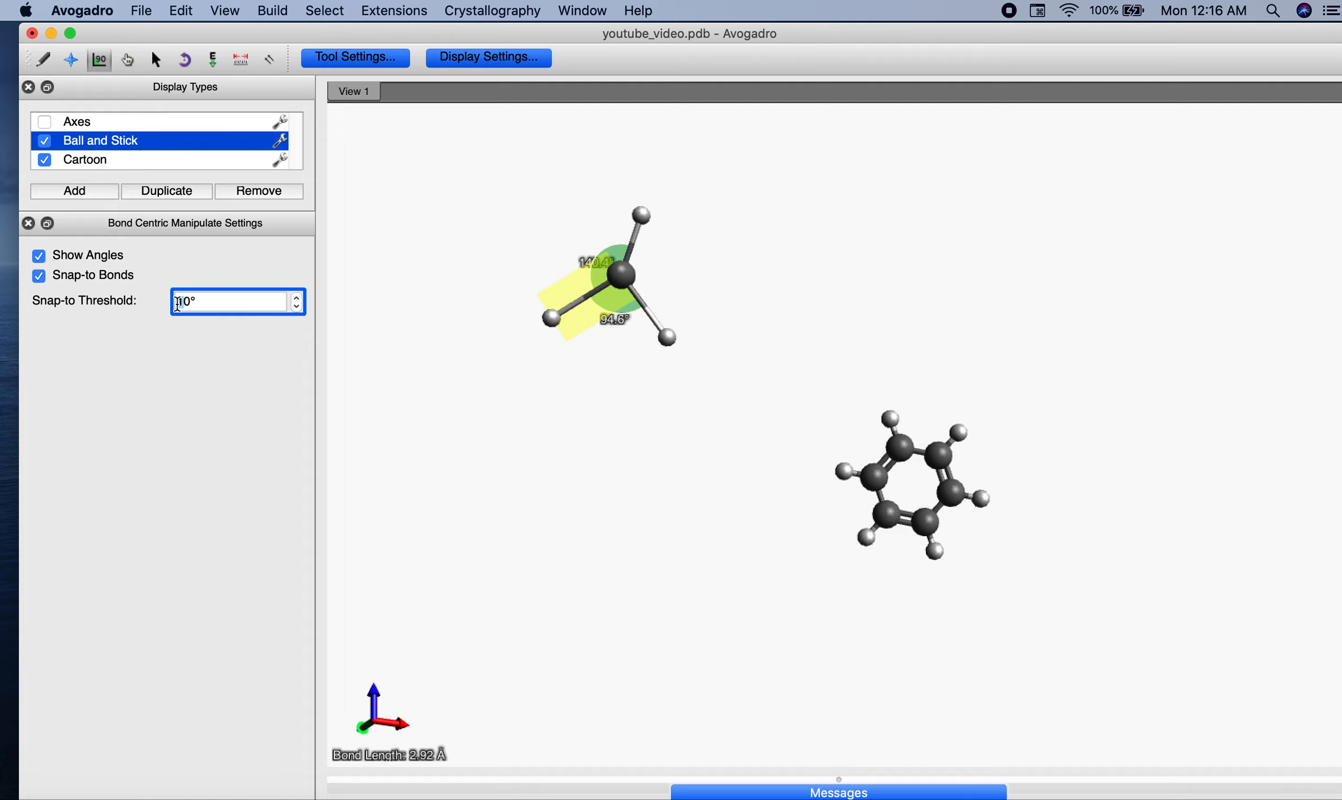
{"action": "key", "text": "BackSpace"}
{"action": "type", "text": "9"}
{"action": "left_click", "coordinate": [511, 353]}
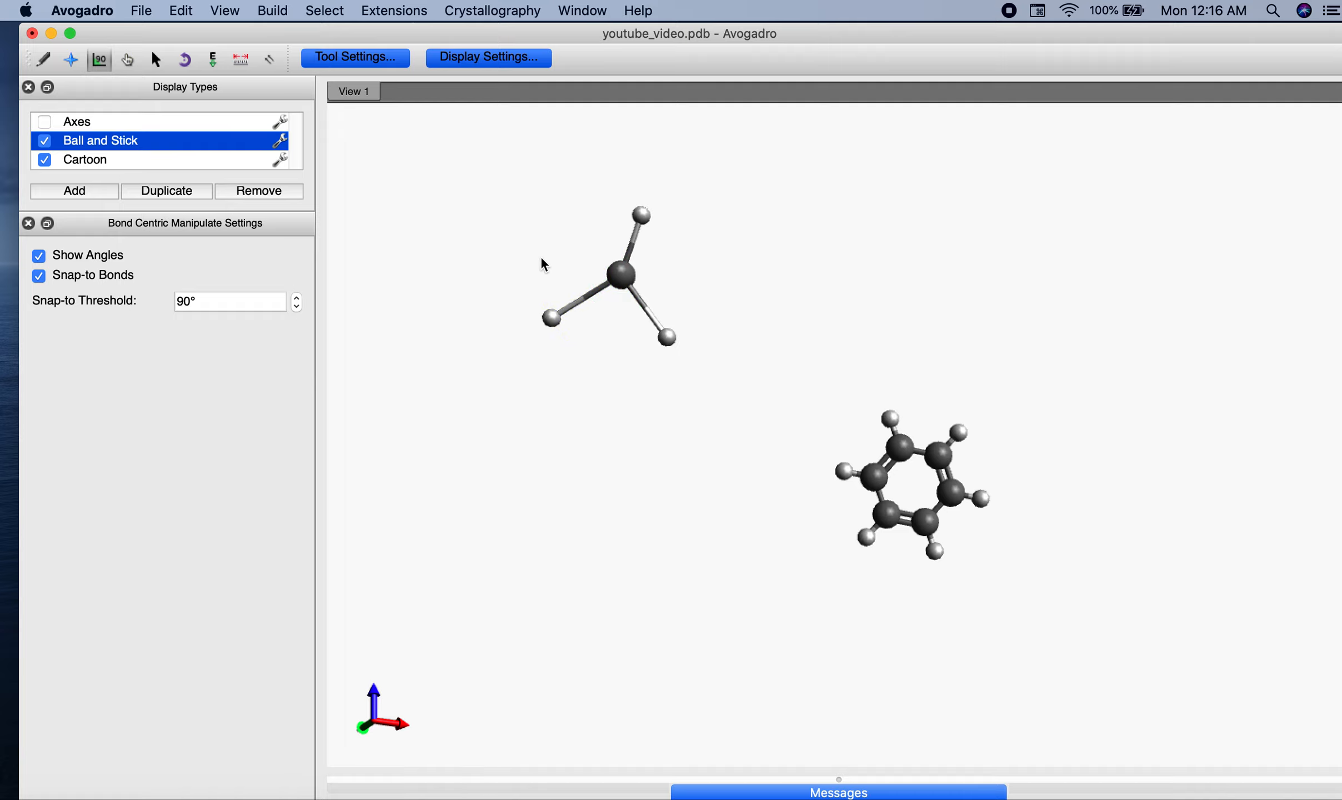
Re-examine the lower-left carbon–hydrogen bond's length and angles with the changed snap threshold.
{"action": "left_click", "coordinate": [587, 300]}
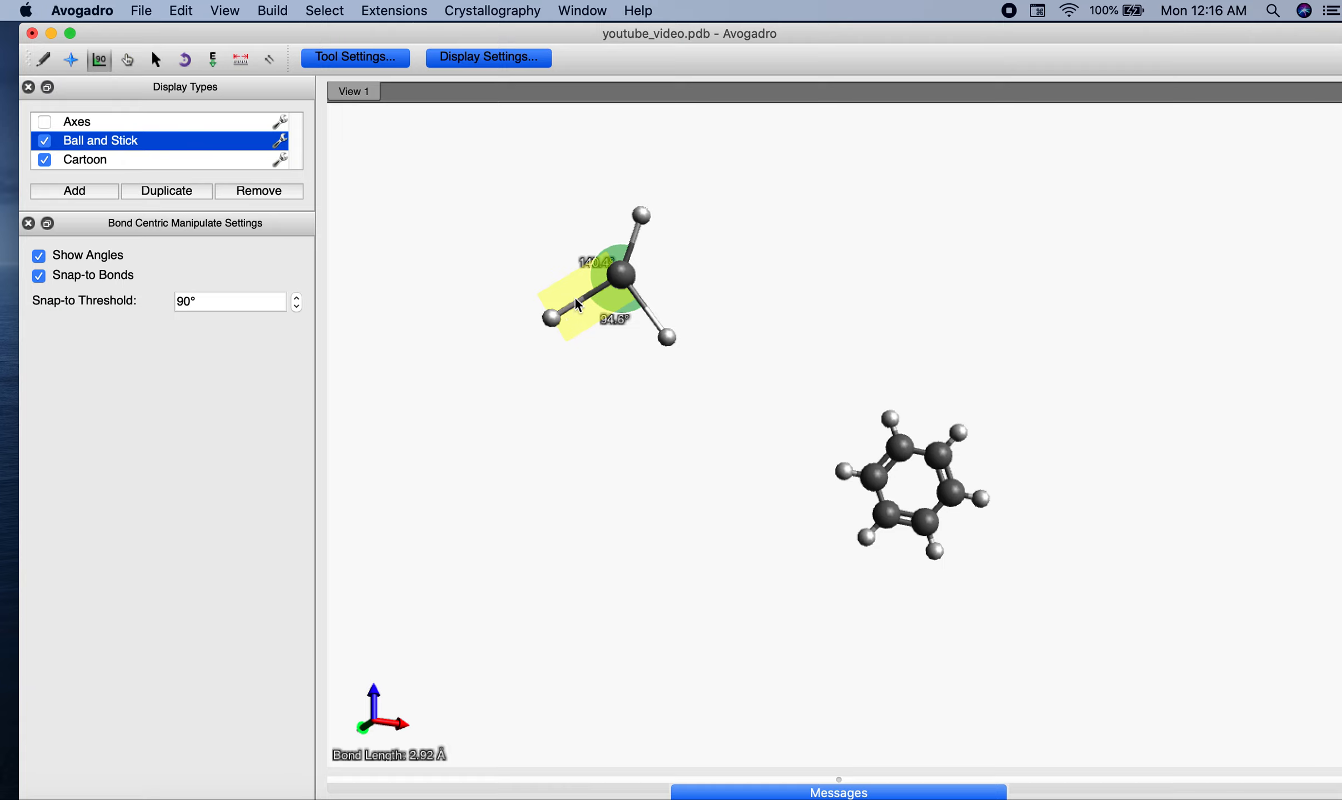
{"action": "scroll", "coordinate": [575, 298], "scroll_direction": "down", "scroll_amount": 2}
{"action": "left_click", "coordinate": [527, 313]}
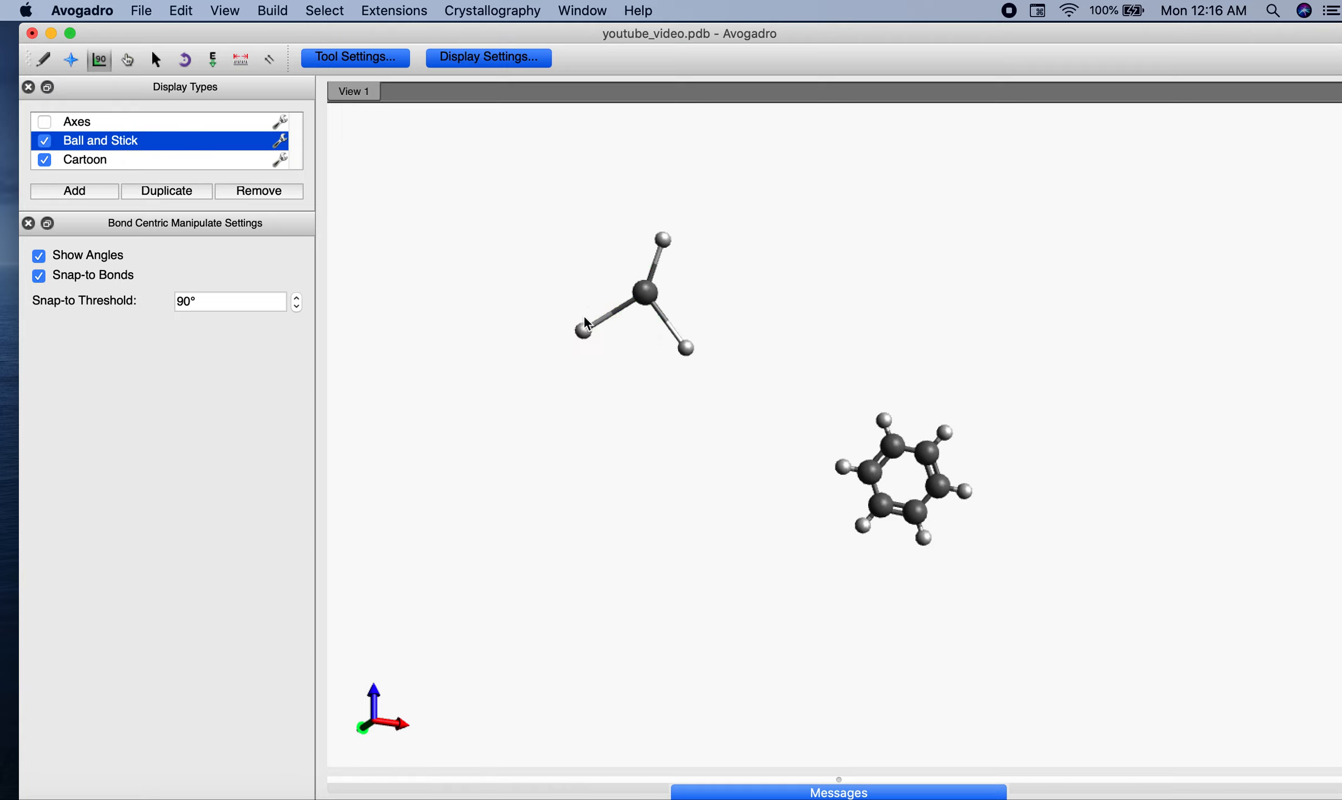
{"action": "left_click", "coordinate": [604, 318]}
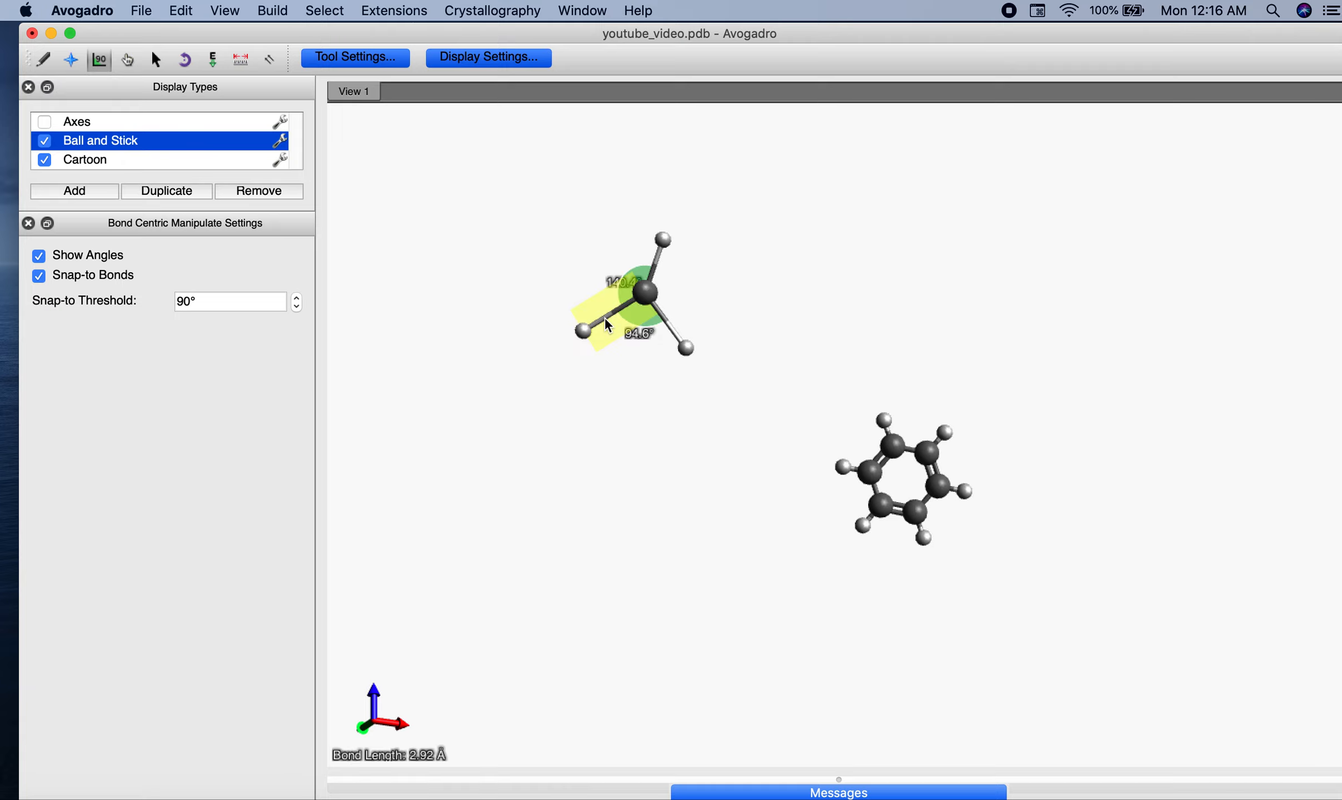
{"action": "left_click", "coordinate": [647, 294]}
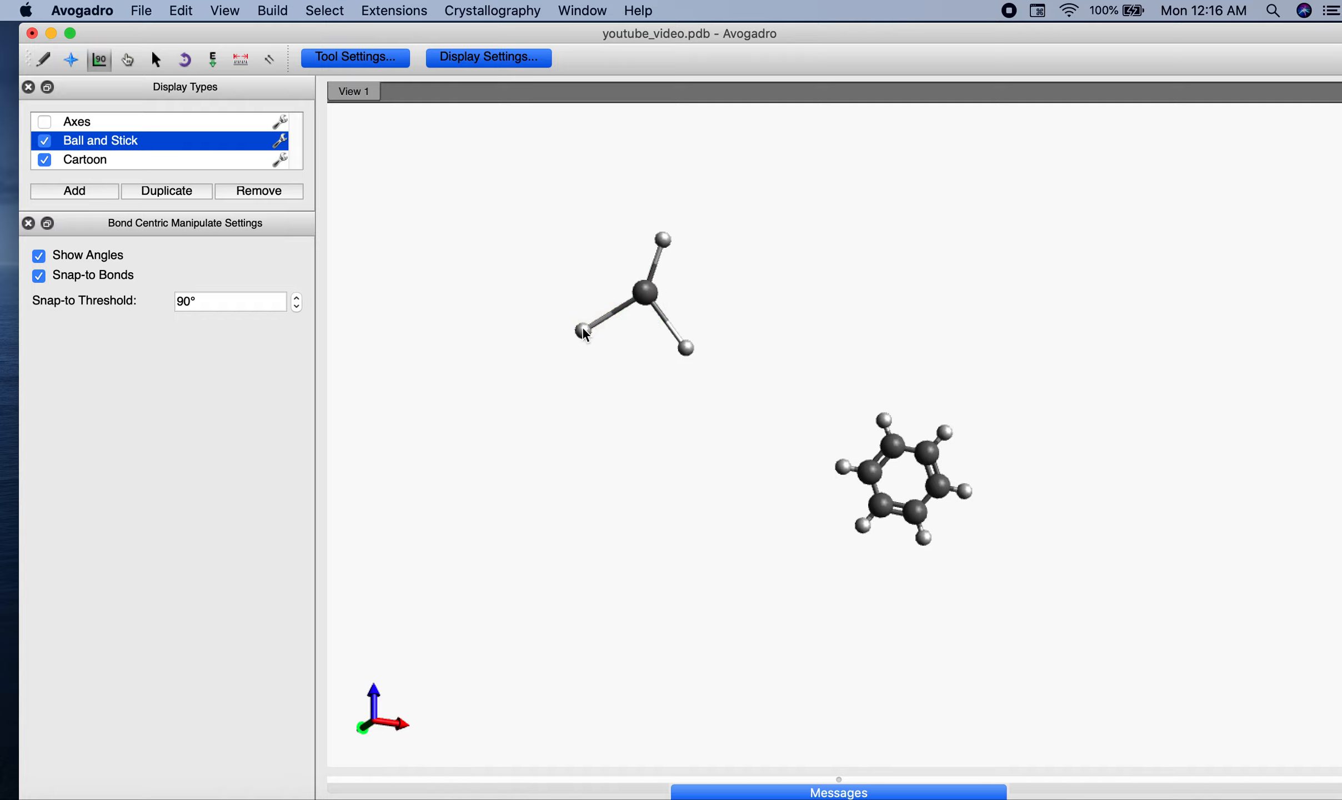
Inspect the angles around the carbon atom and the length of its lower-right hydrogen bond.
{"action": "scroll", "coordinate": [635, 311], "scroll_direction": "down", "scroll_amount": 2}
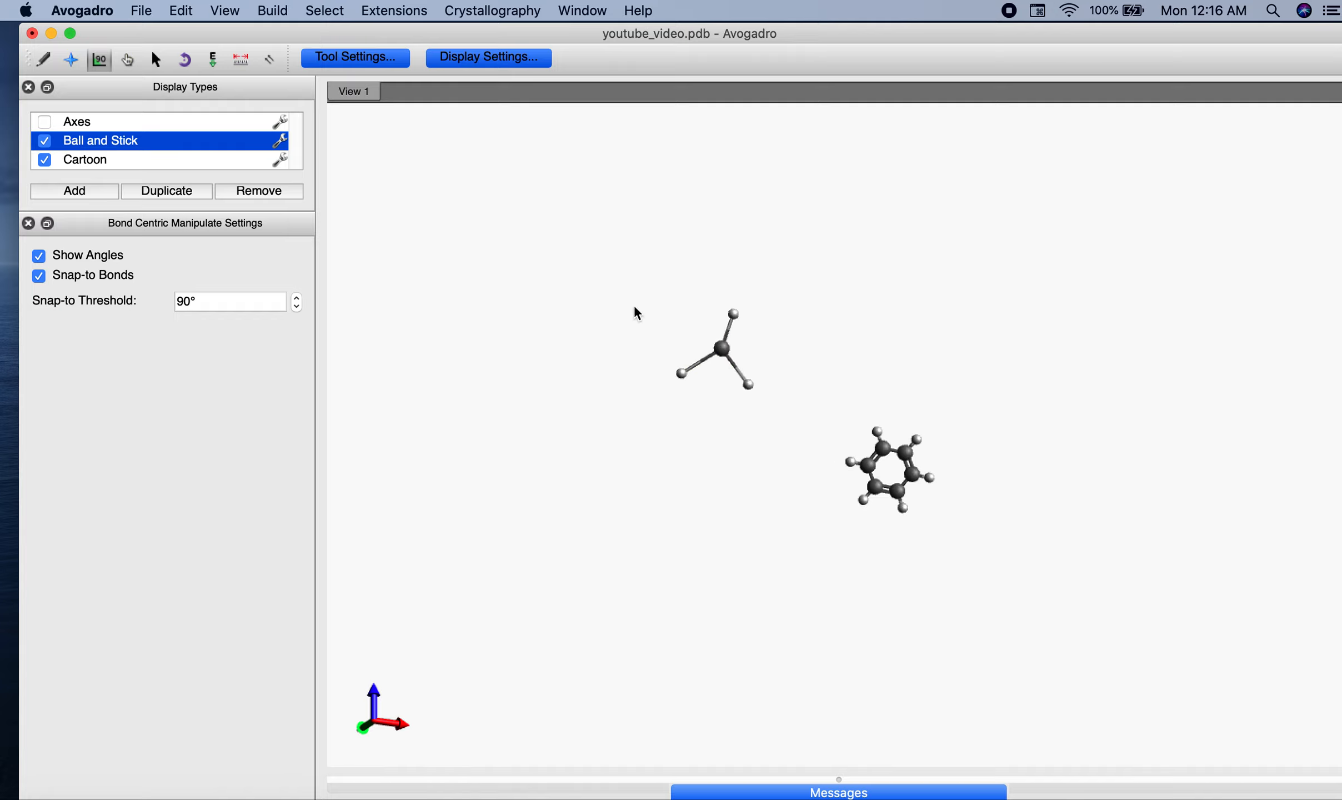
{"action": "scroll", "coordinate": [634, 300], "scroll_direction": "up", "scroll_amount": 5}
{"action": "left_click", "coordinate": [541, 218]}
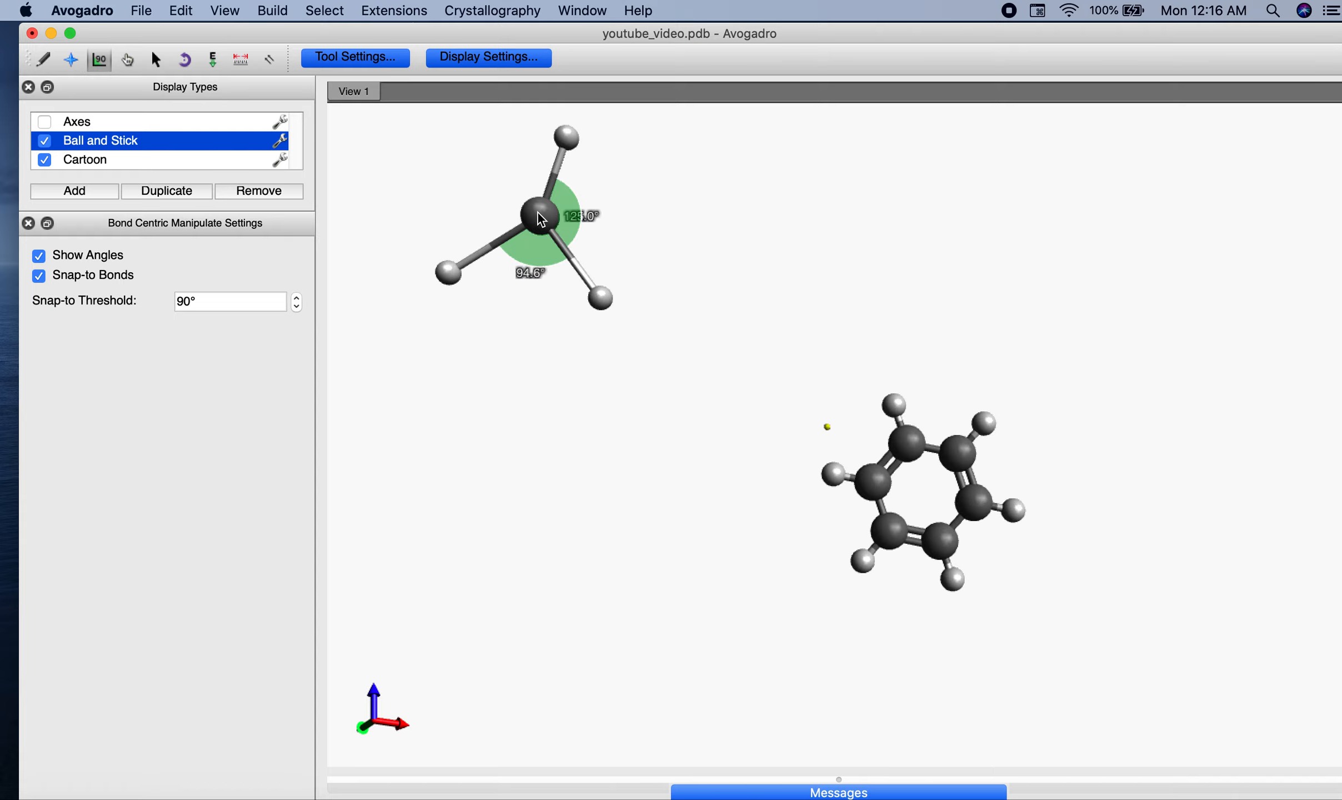
{"action": "scroll", "coordinate": [538, 211], "scroll_direction": "down", "scroll_amount": 3}
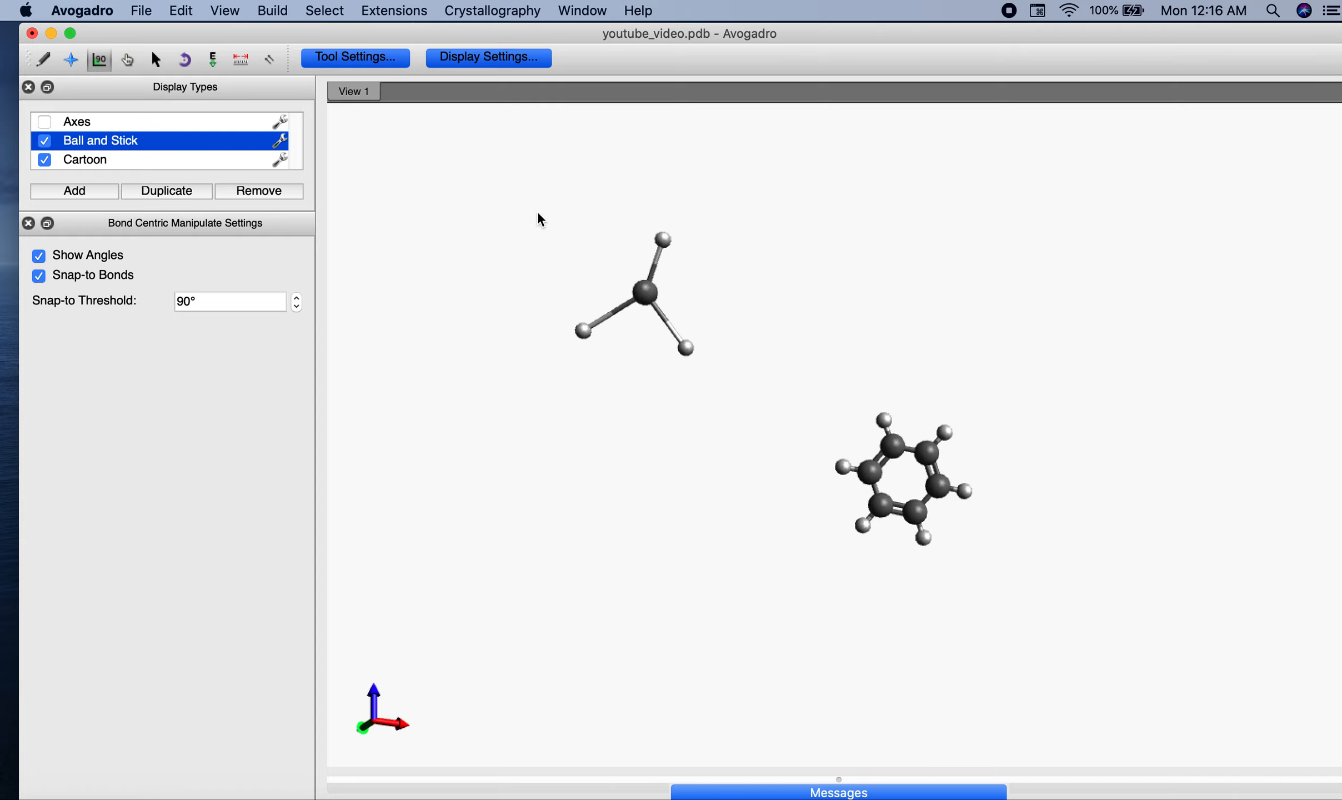
{"action": "left_click", "coordinate": [669, 325]}
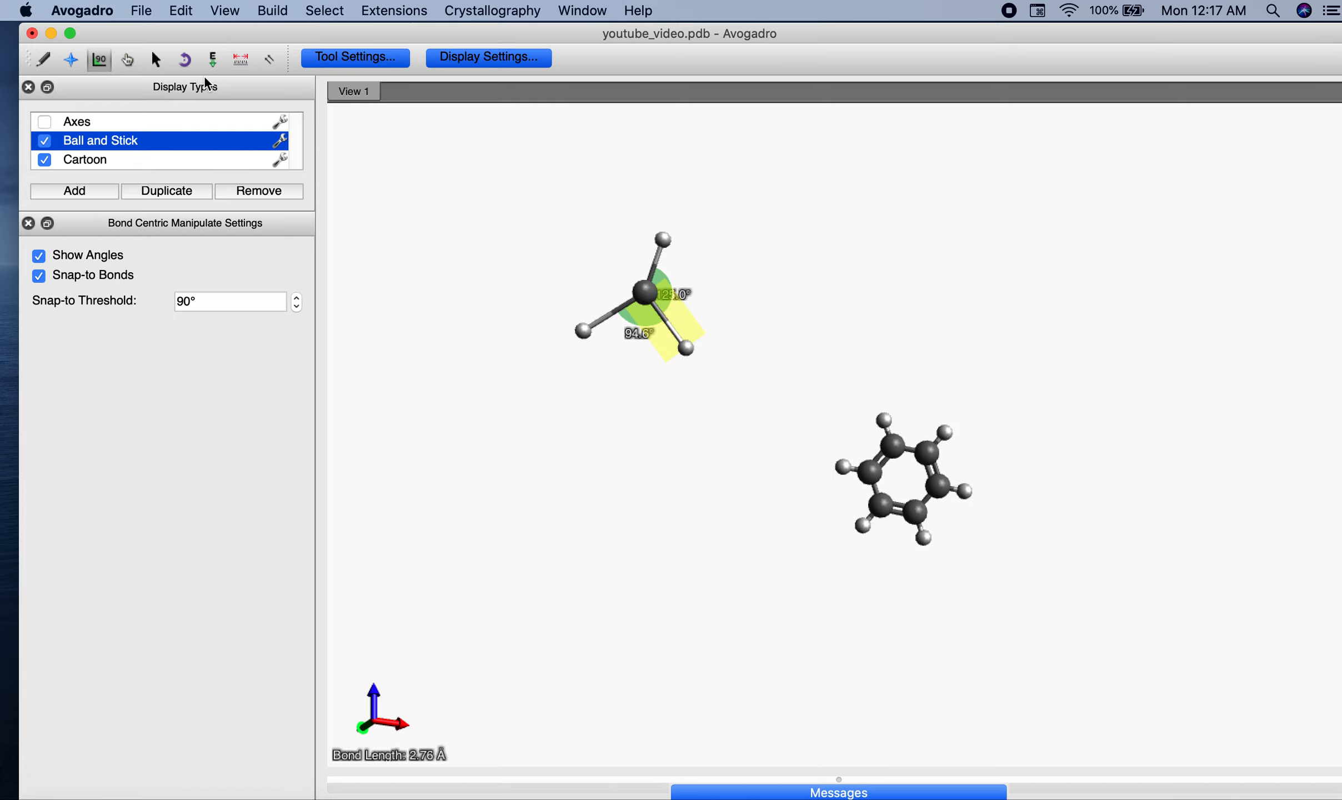
Switch to the Auto Optimization tool, review its options, and keep the UFF force field and Steepest Descent algorithm.
{"action": "left_click", "coordinate": [213, 61]}
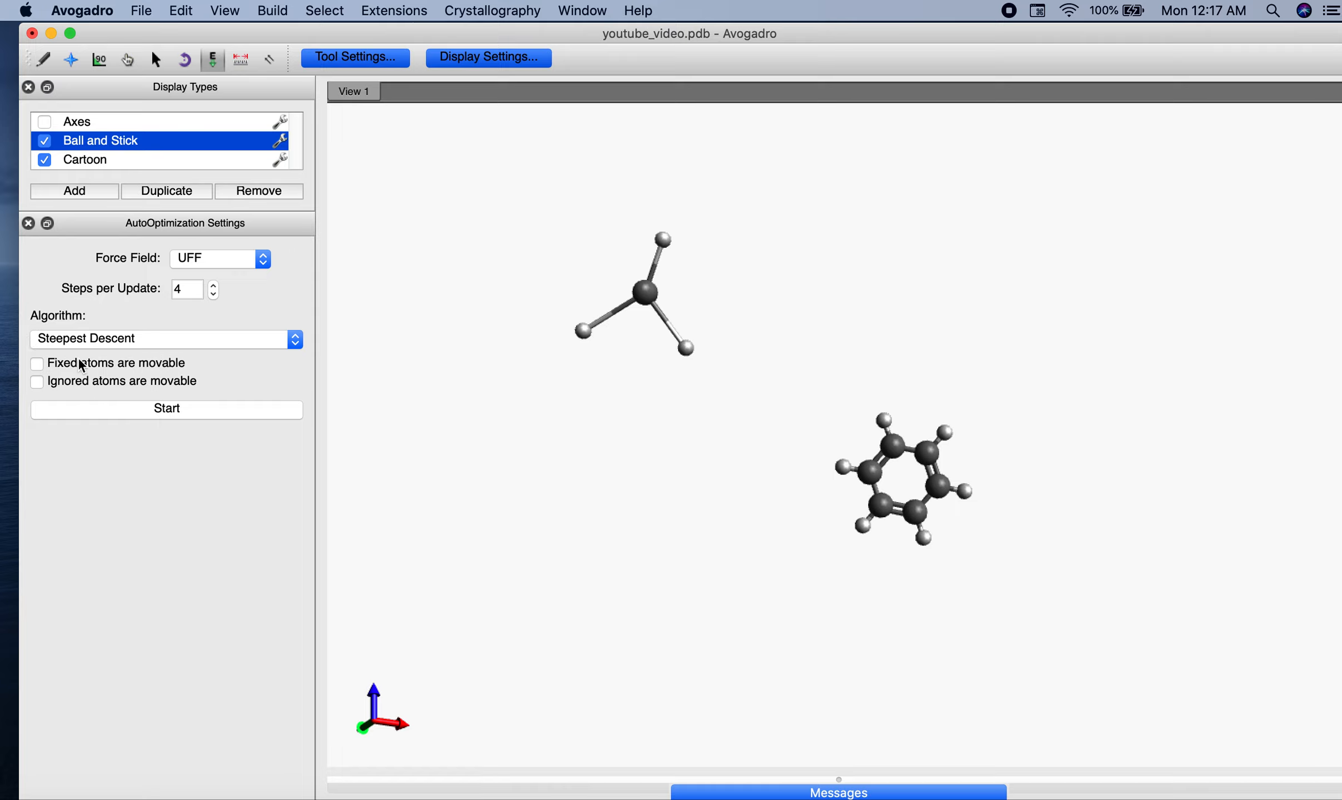
{"action": "left_click", "coordinate": [252, 263]}
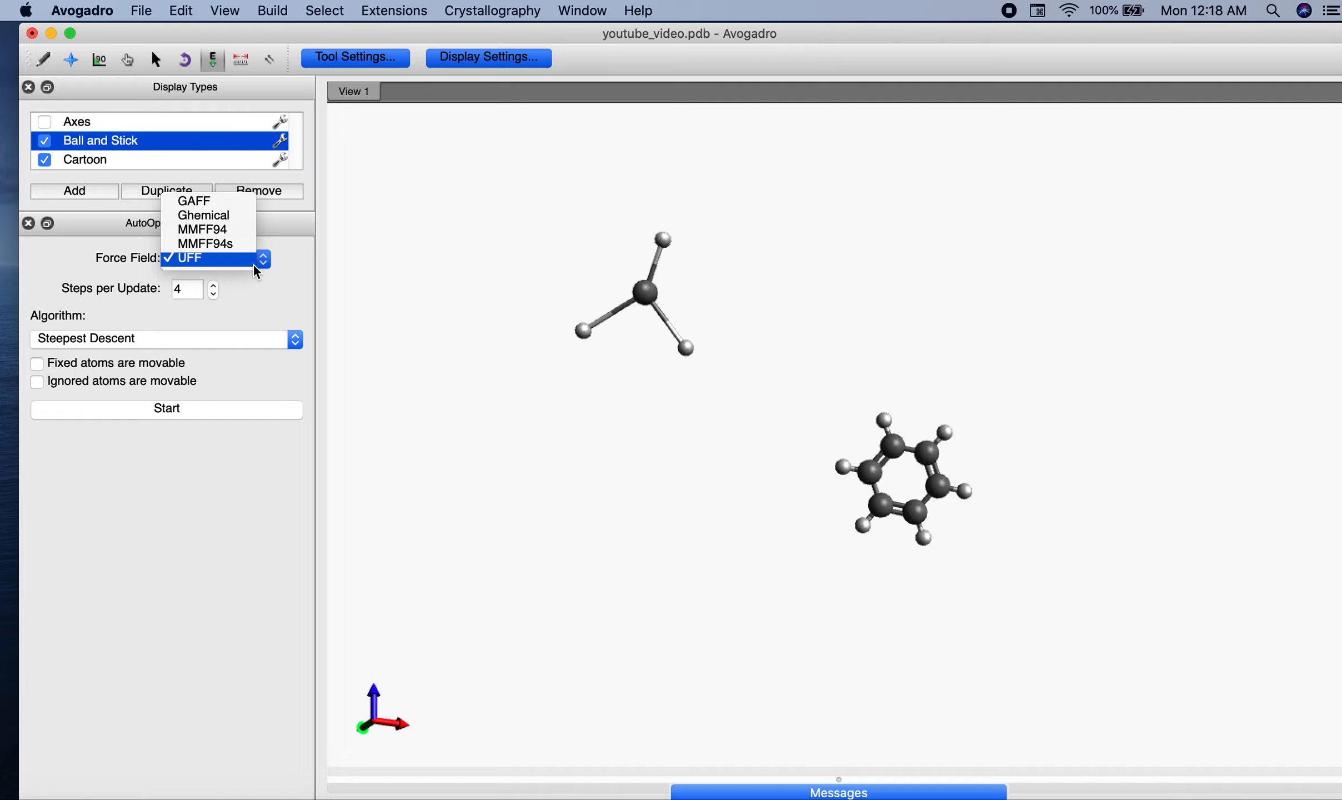
{"action": "left_click", "coordinate": [175, 258]}
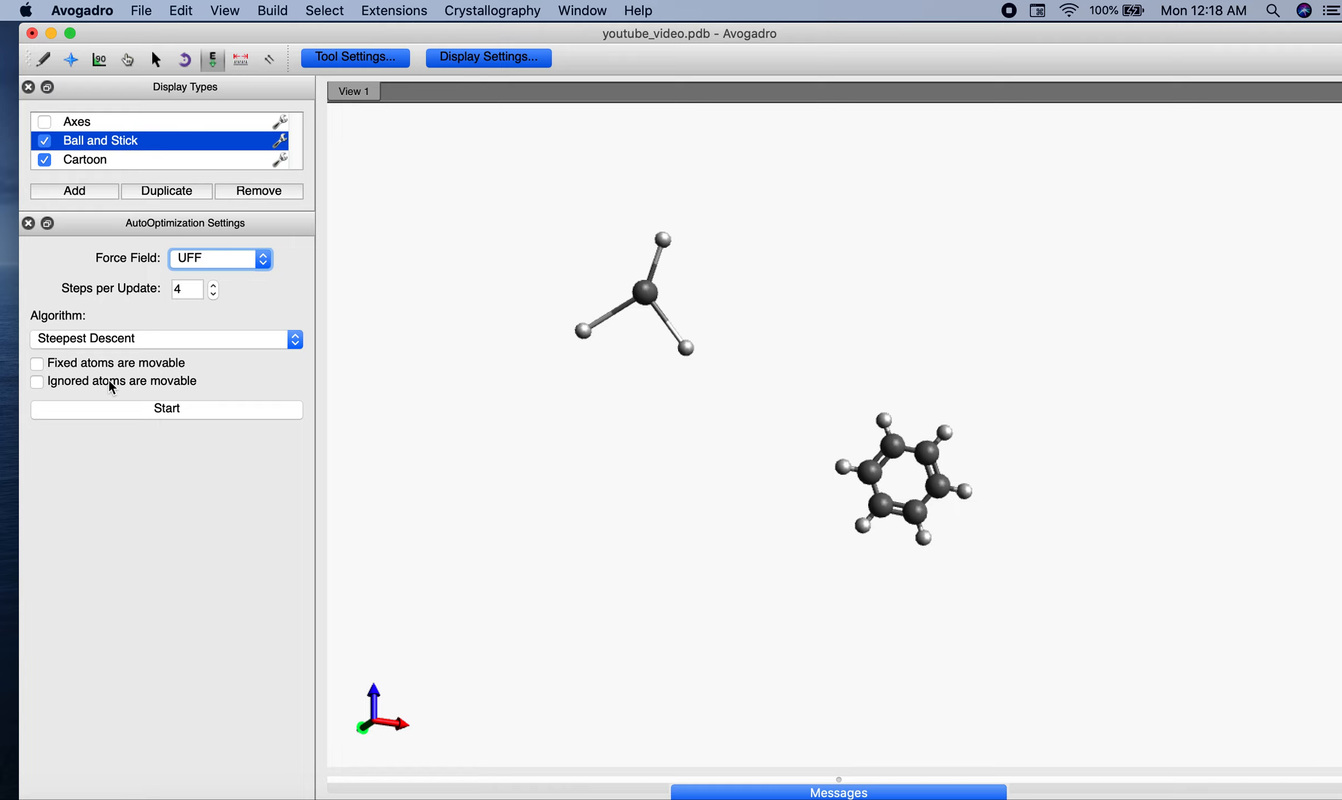
{"action": "left_click", "coordinate": [253, 269]}
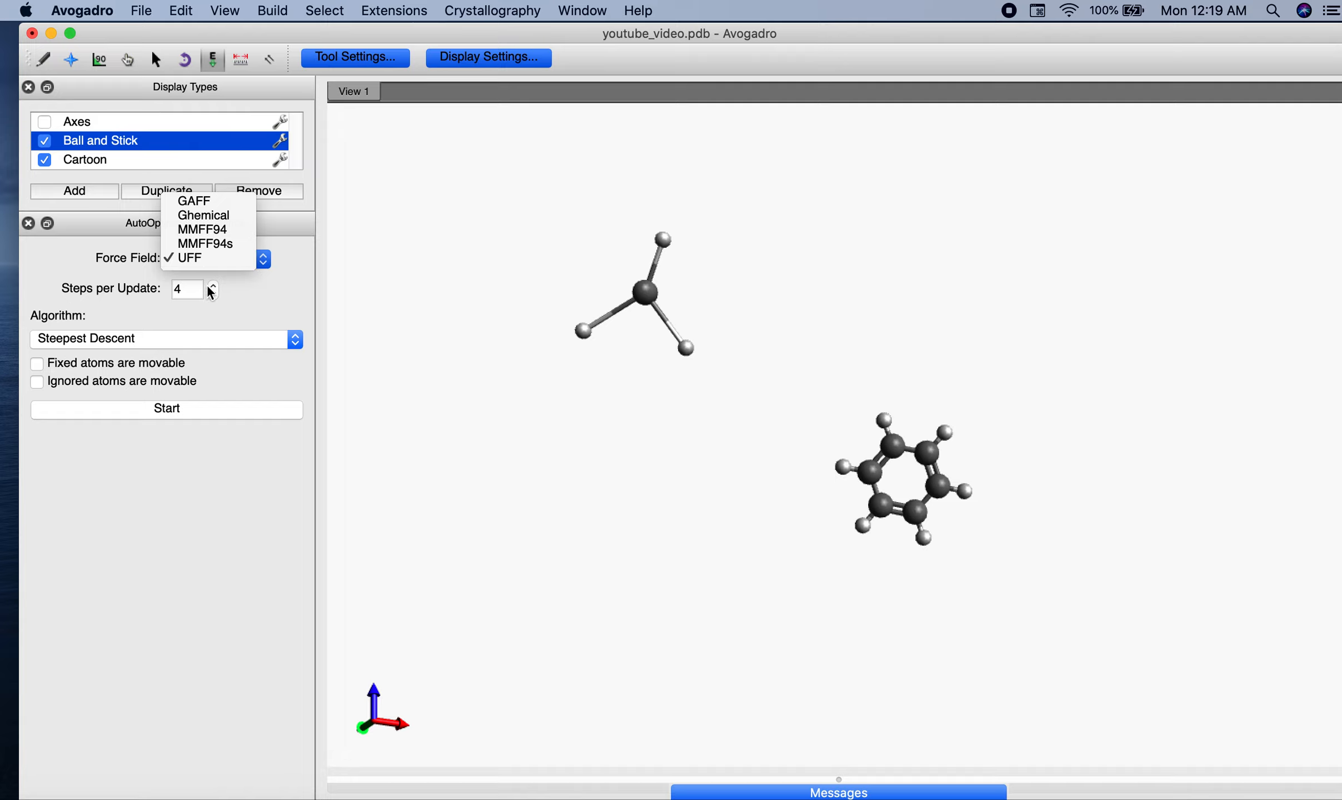
{"action": "left_click", "coordinate": [225, 266]}
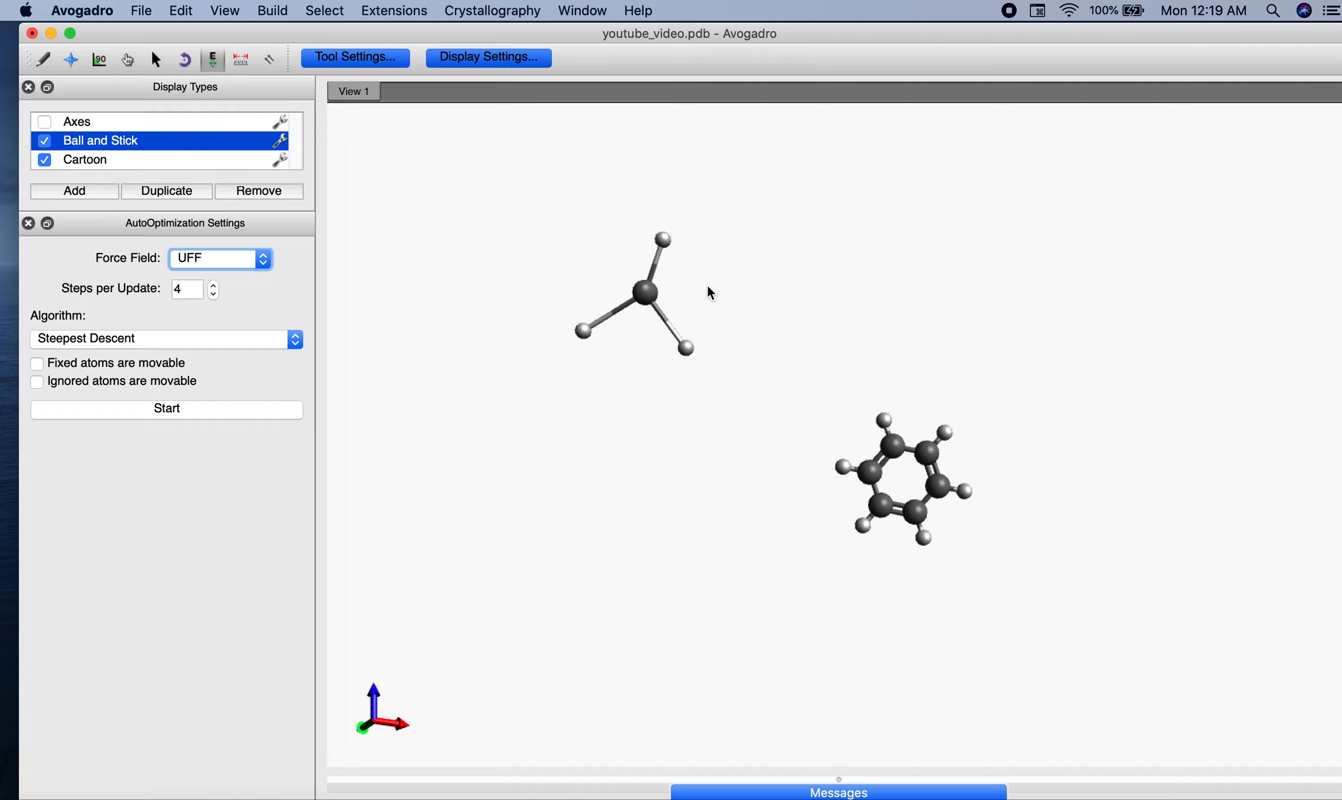
{"action": "left_click", "coordinate": [271, 341]}
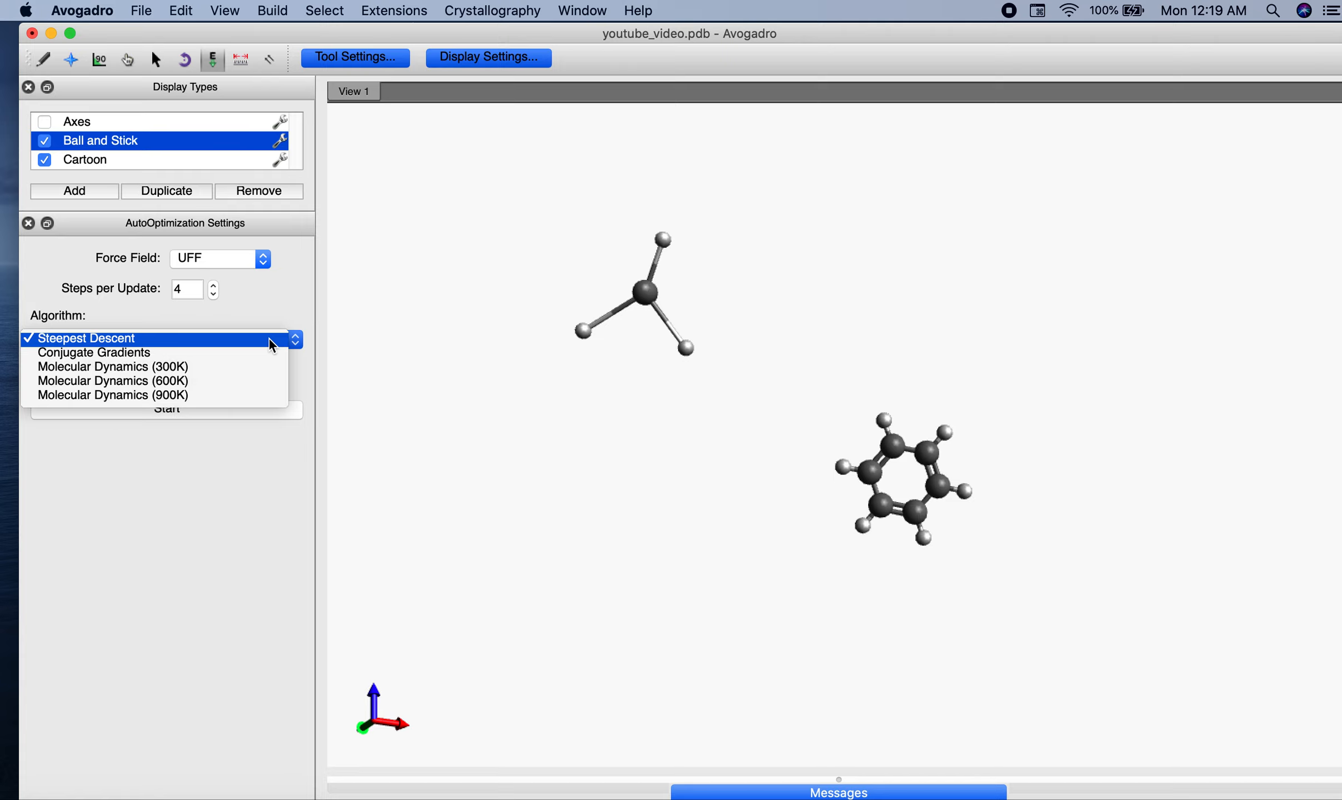
{"action": "left_click", "coordinate": [269, 339]}
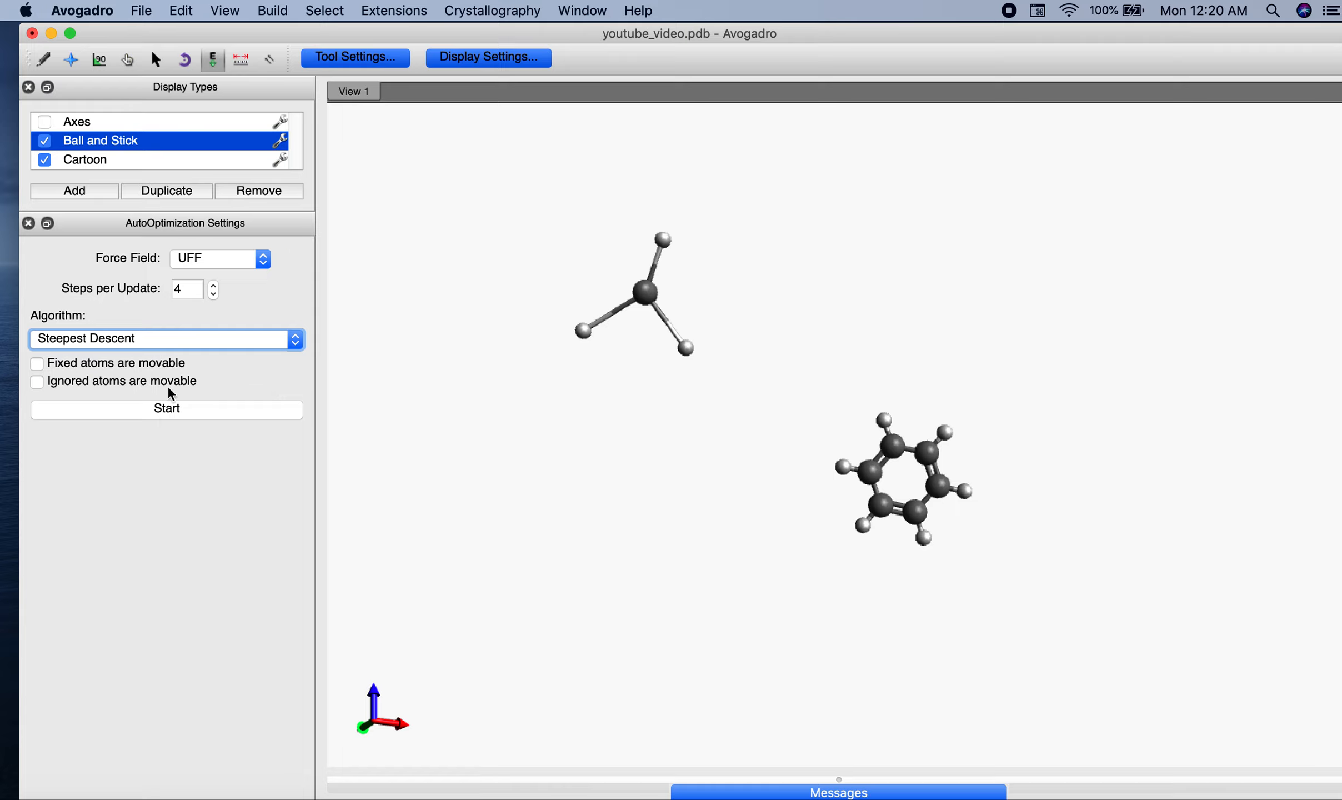
Run the auto optimization on the molecules with UFF, 4 steps per update and Steepest Descent, and stop it.
{"action": "left_click", "coordinate": [179, 411]}
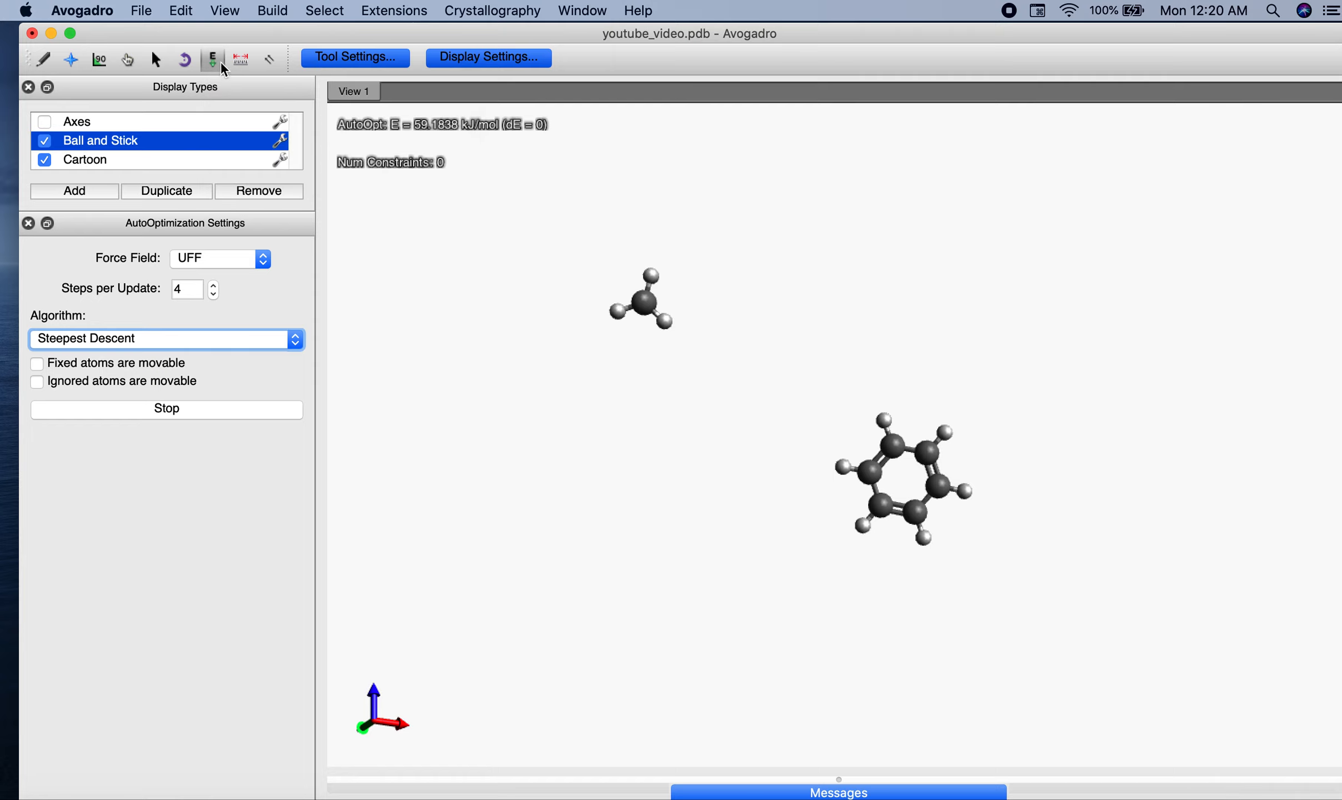
{"action": "left_click", "coordinate": [242, 406]}
{"action": "left_click", "coordinate": [241, 405]}
{"action": "left_click", "coordinate": [242, 411]}
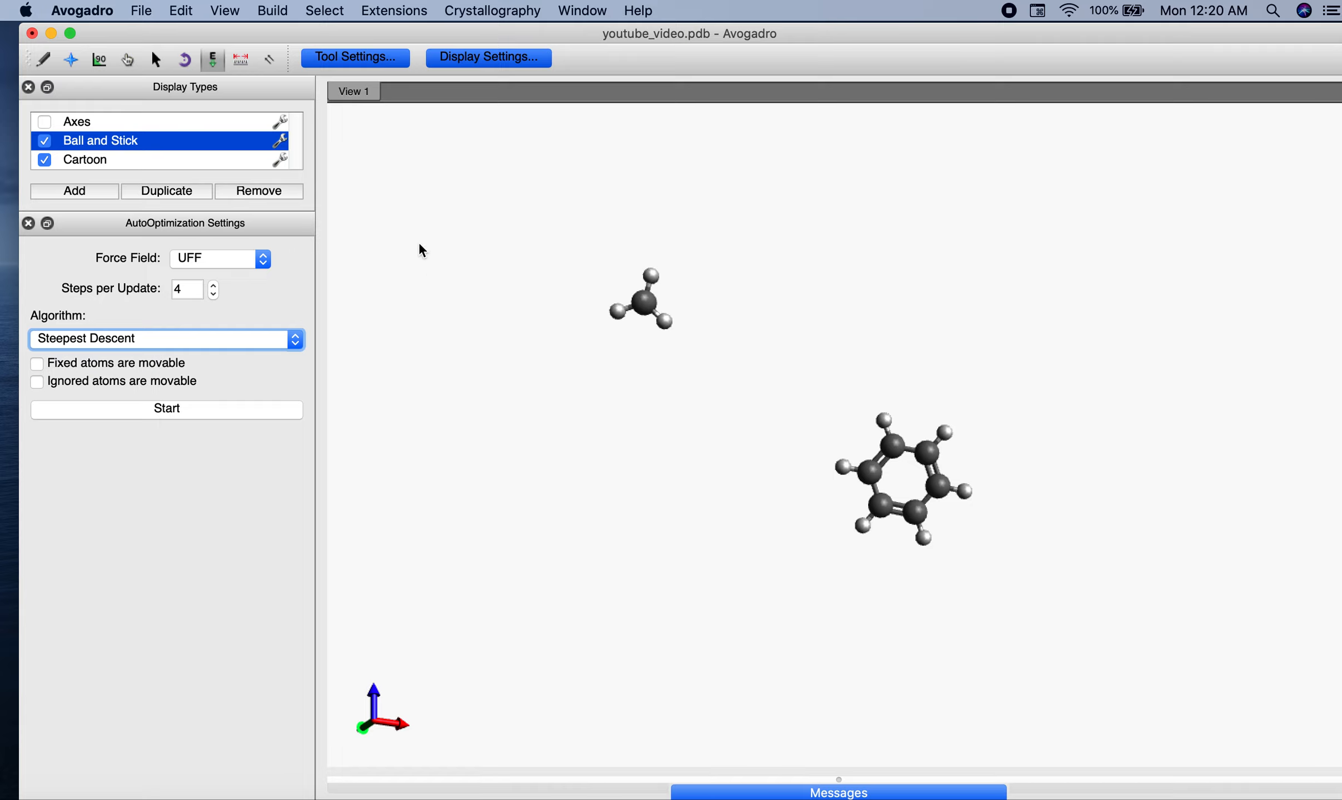
Apply the molecular mechanics command Fix Selected Atoms.
{"action": "left_click", "coordinate": [404, 13]}
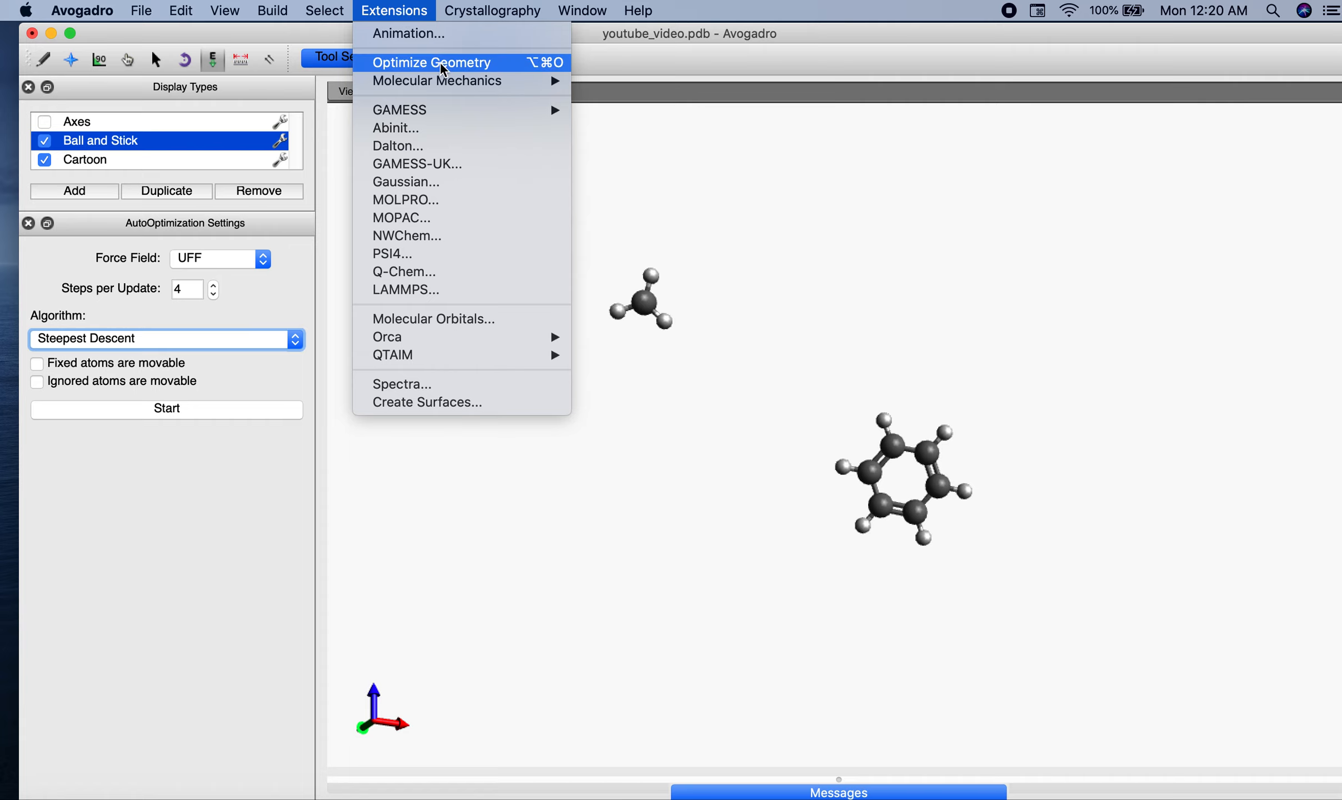
{"action": "mouse_move", "coordinate": [444, 80]}
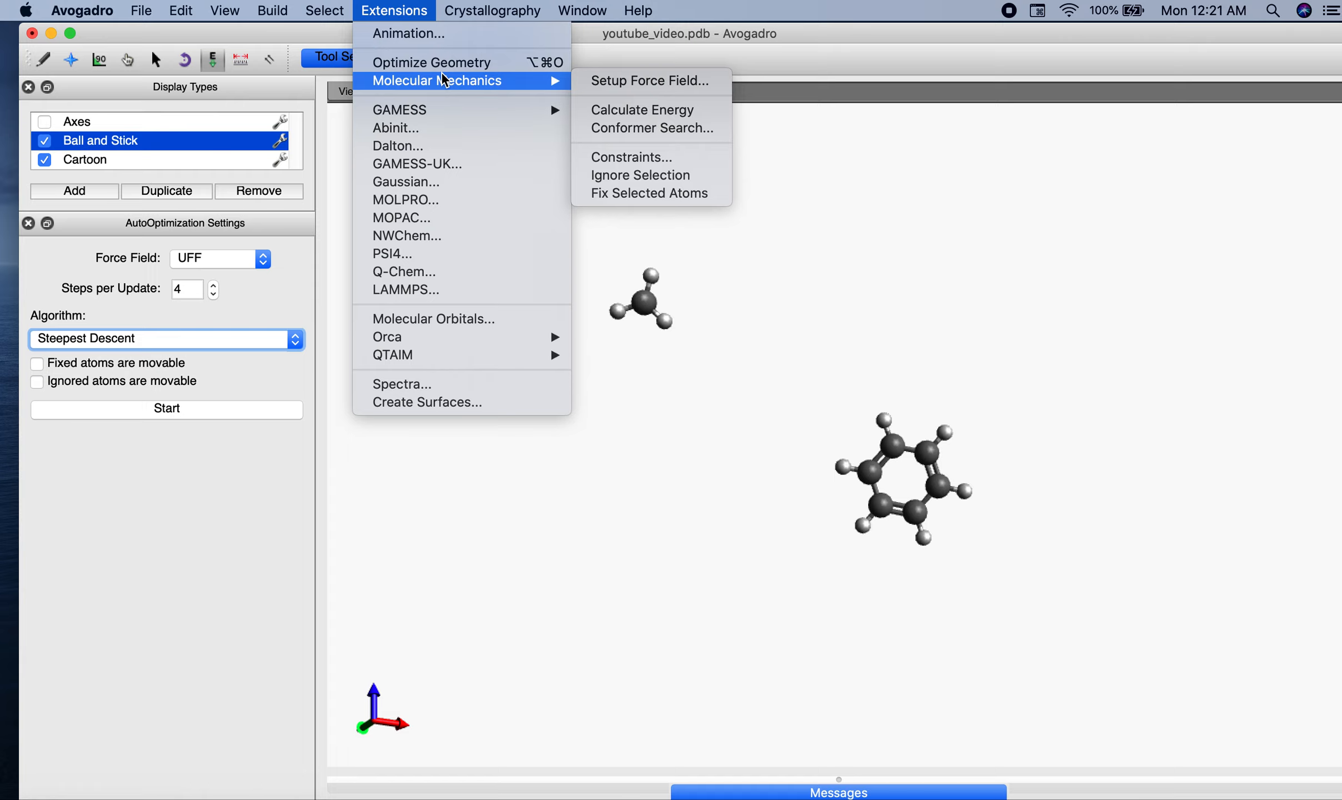
{"action": "left_click", "coordinate": [688, 192]}
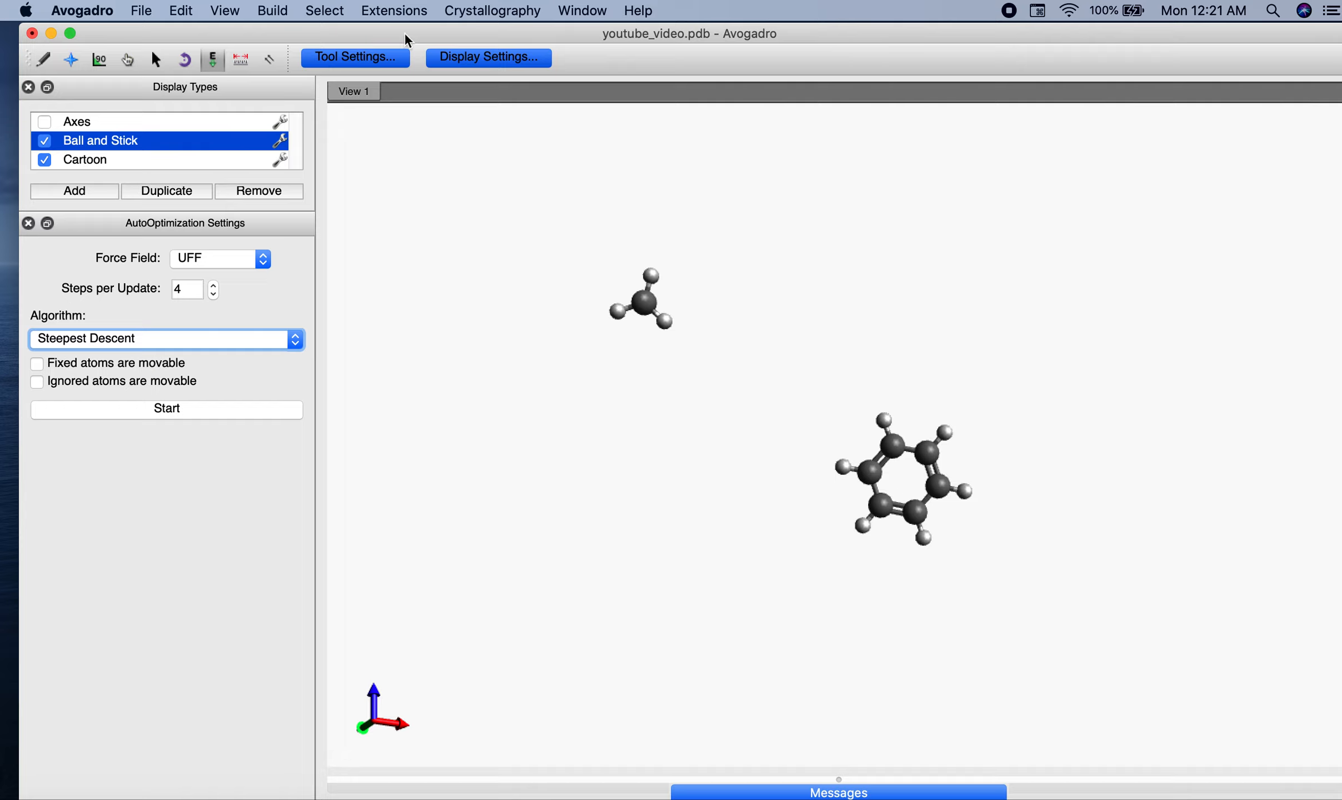
{"action": "left_click", "coordinate": [519, 232]}
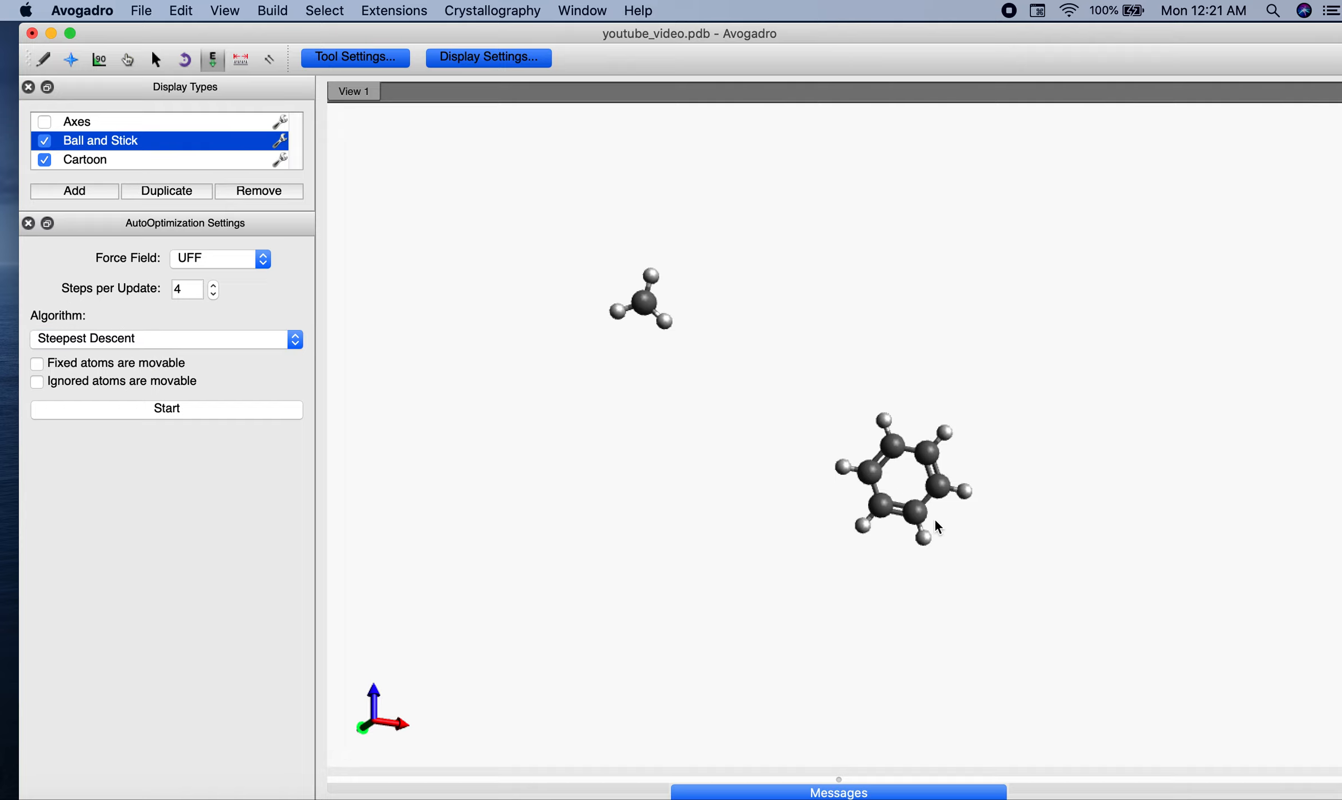
{"action": "left_click_drag", "start_coordinate": [570, 274], "coordinate": [709, 257]}
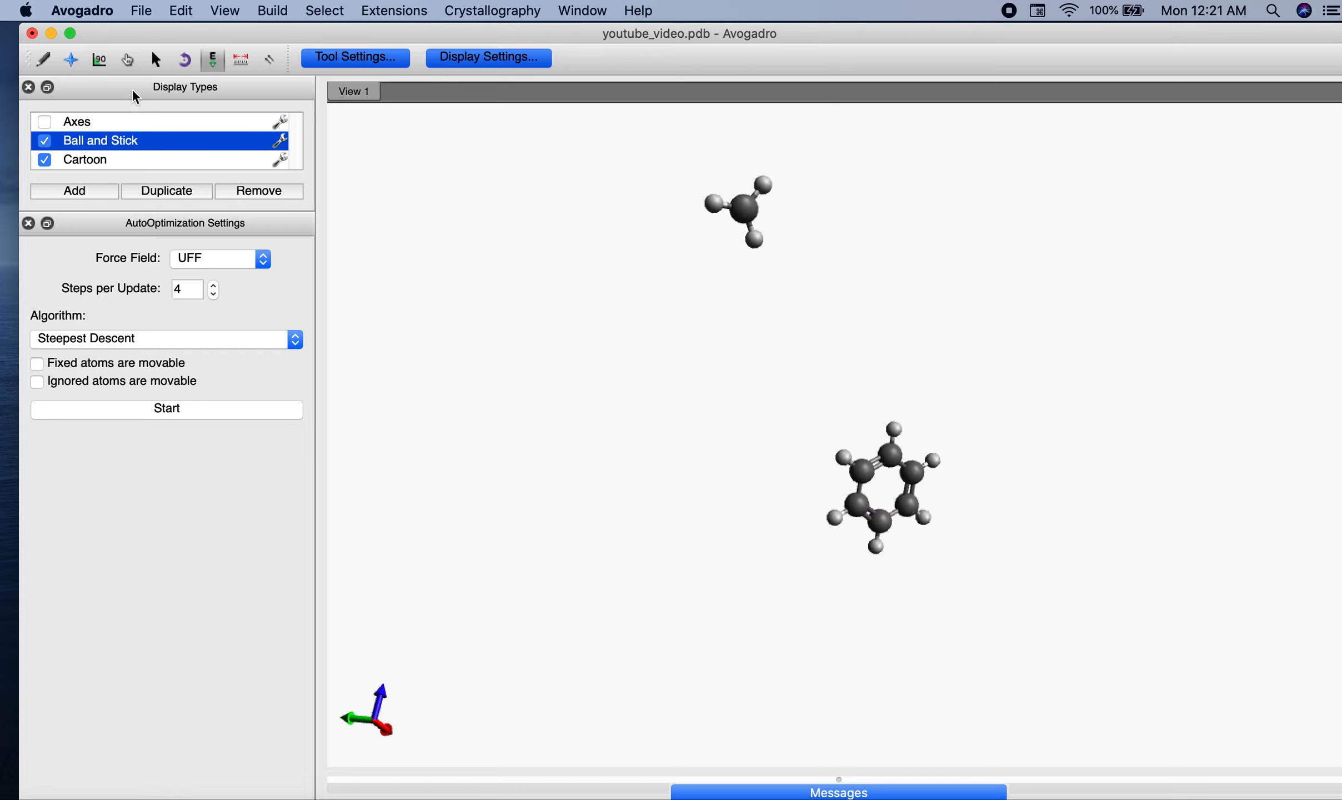
Draw a single-bonded pair of hydrogen atoms between the single-carbon molecule and the benzene ring, with hydrogen adjustment off.
{"action": "left_click", "coordinate": [43, 60]}
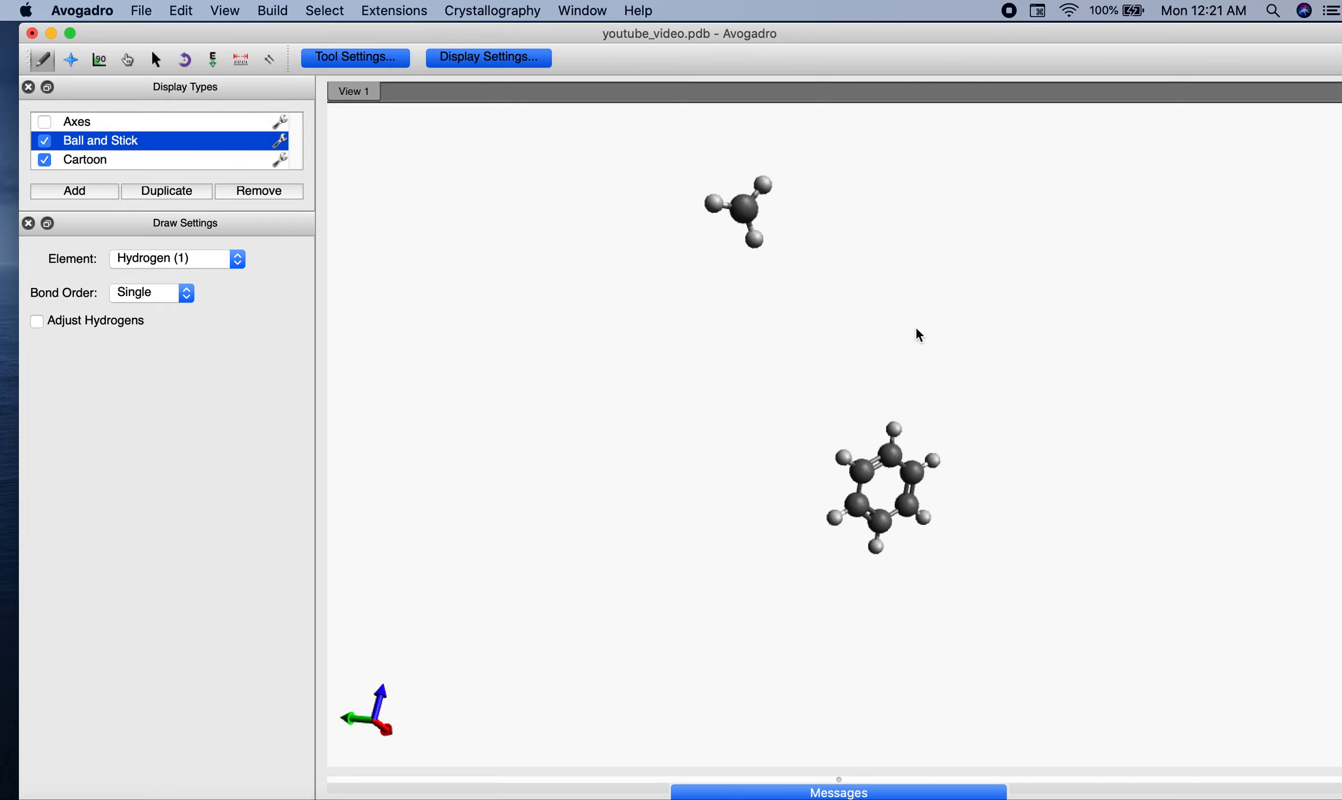
{"action": "left_click", "coordinate": [844, 251]}
{"action": "mouse_move", "coordinate": [850, 251]}
{"action": "left_mouse_down"}
{"action": "mouse_move", "coordinate": [676, 338]}
{"action": "mouse_move", "coordinate": [807, 312]}
{"action": "left_mouse_up"}
Stretch the new hydrogen pair's bond by moving its lower atom far to the other side with the Manipulation tool.
{"action": "left_click", "coordinate": [388, 12]}
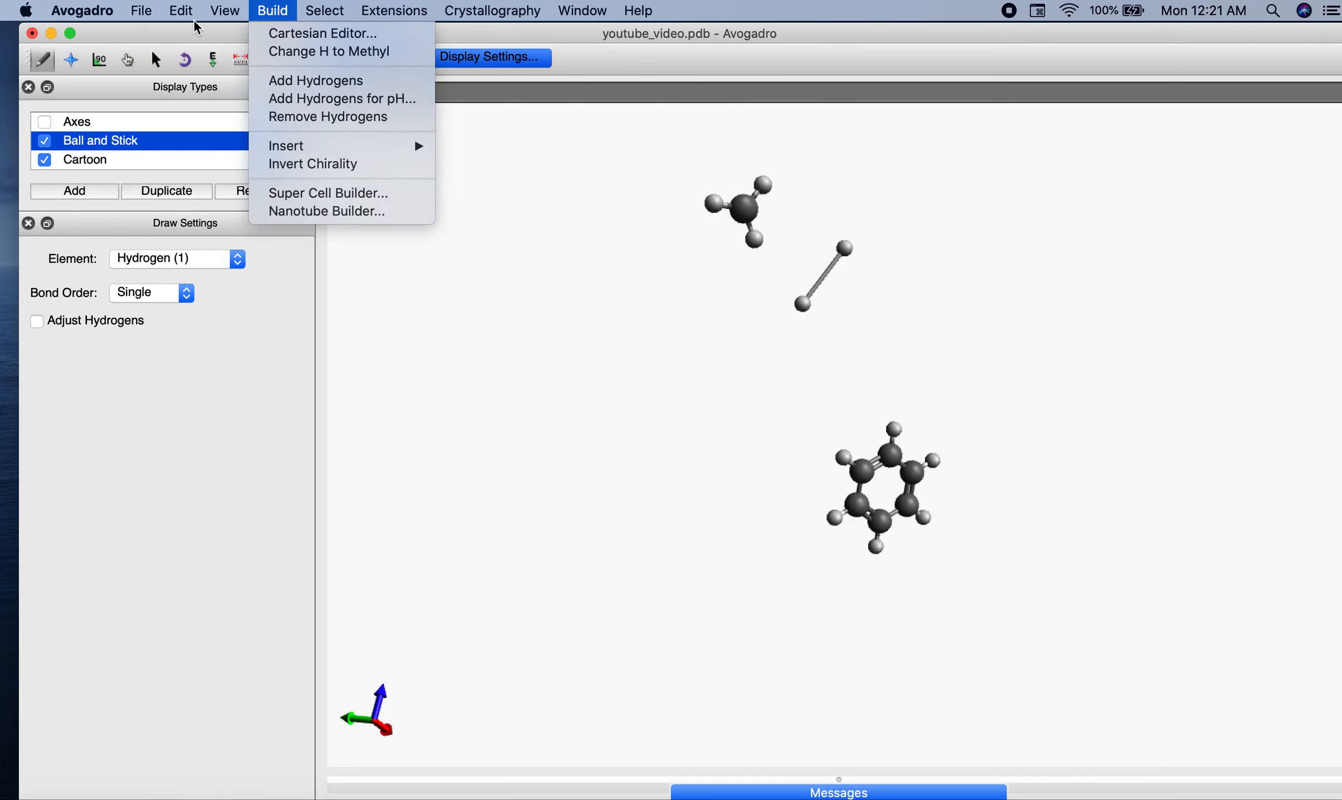
{"action": "mouse_move", "coordinate": [181, 11]}
{"action": "left_click", "coordinate": [128, 61]}
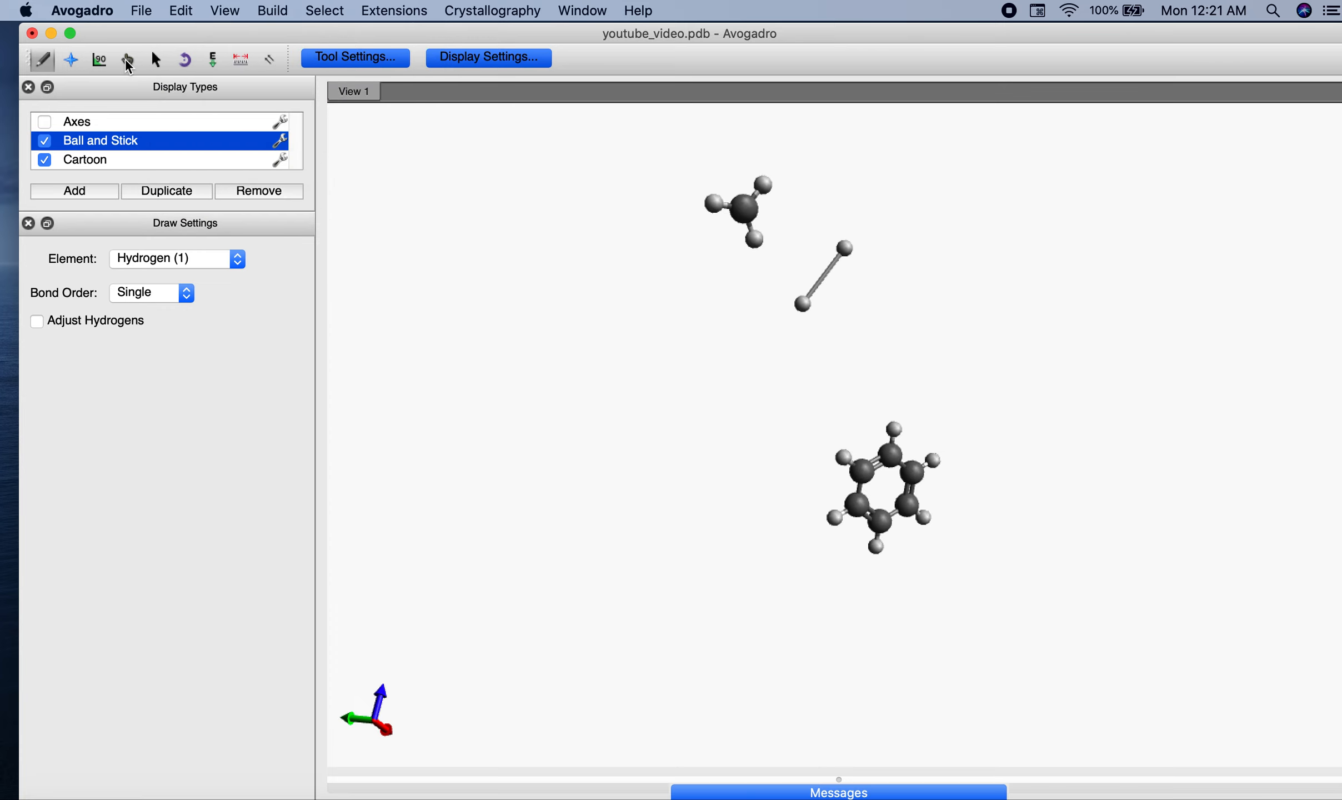
{"action": "left_click", "coordinate": [129, 61]}
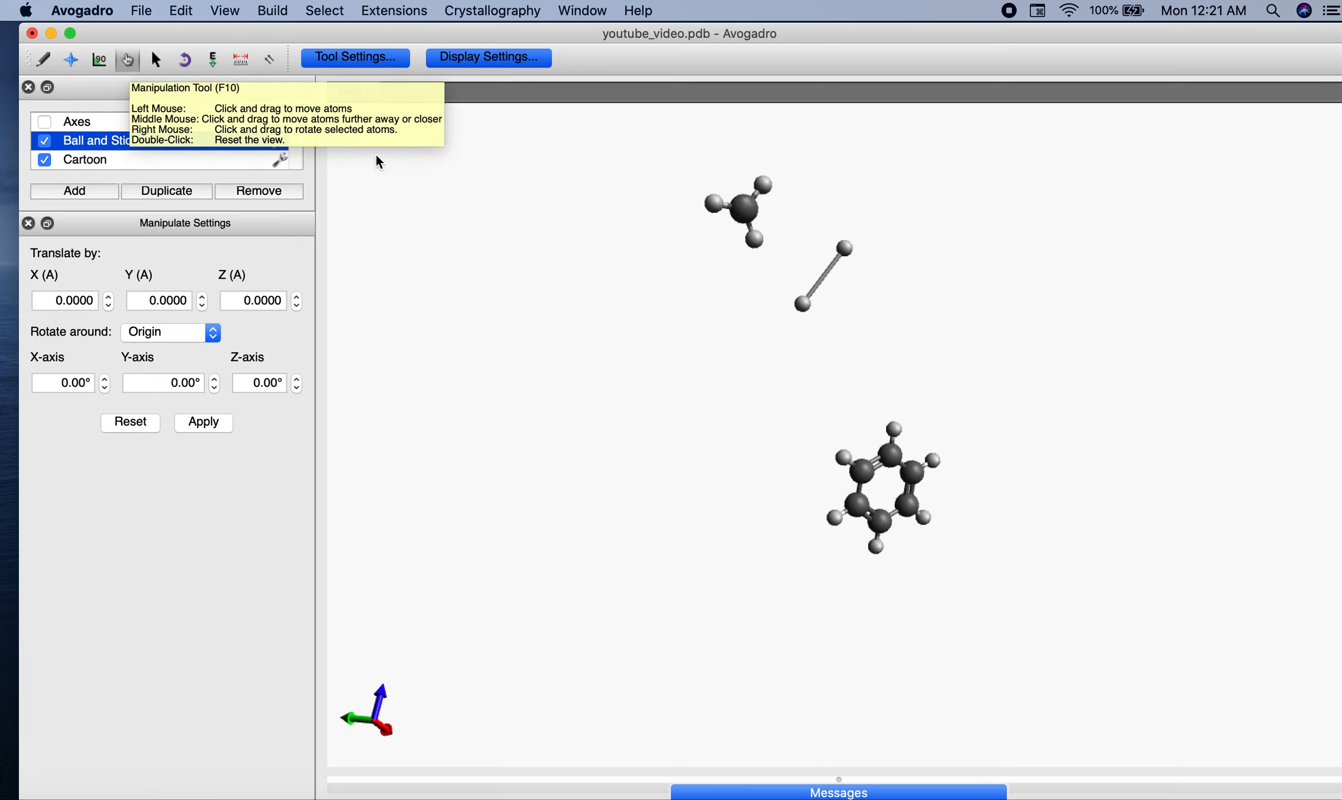
{"action": "left_click_drag", "start_coordinate": [808, 305], "coordinate": [1226, 282]}
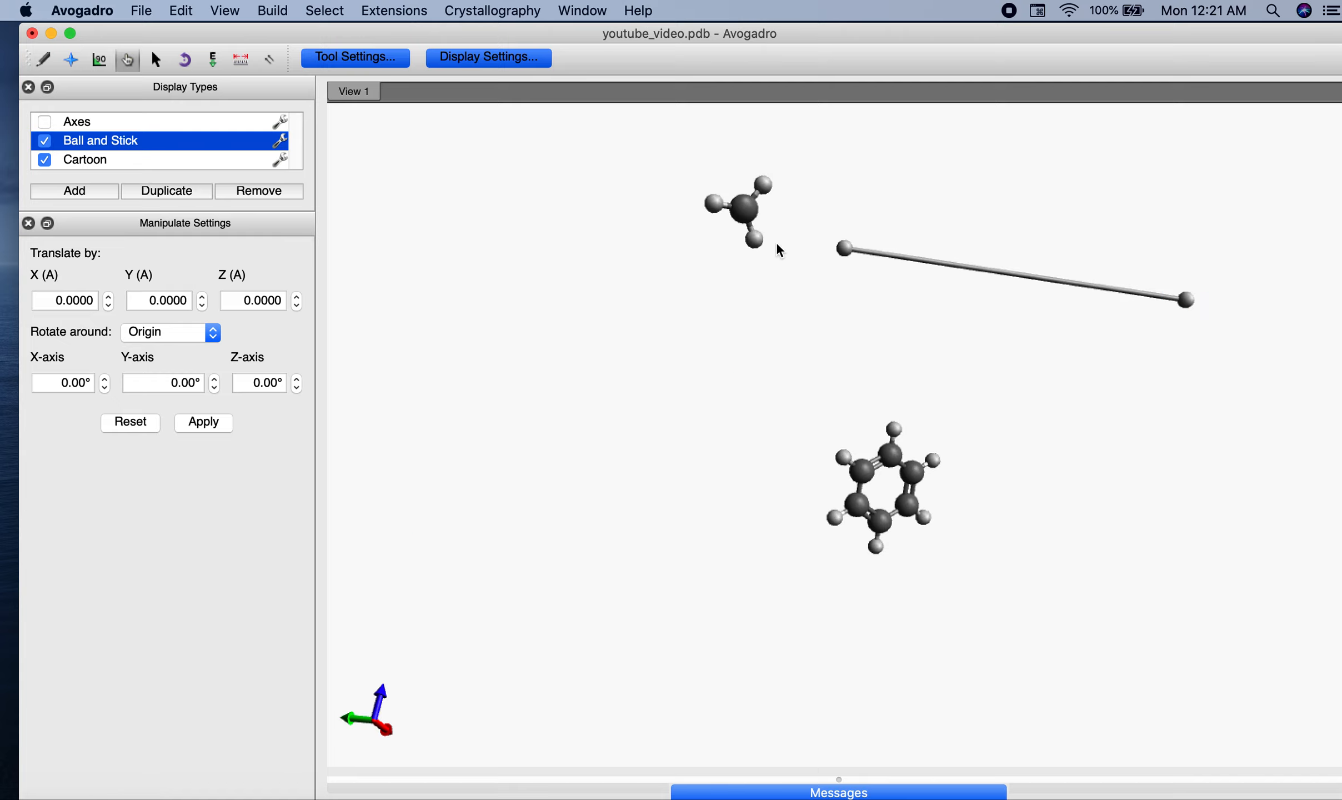
Stretch the single-carbon molecule's three visible C–H bonds by moving each hydrogen atom outward, away from the carbon.
{"action": "left_click_drag", "start_coordinate": [758, 241], "coordinate": [674, 567]}
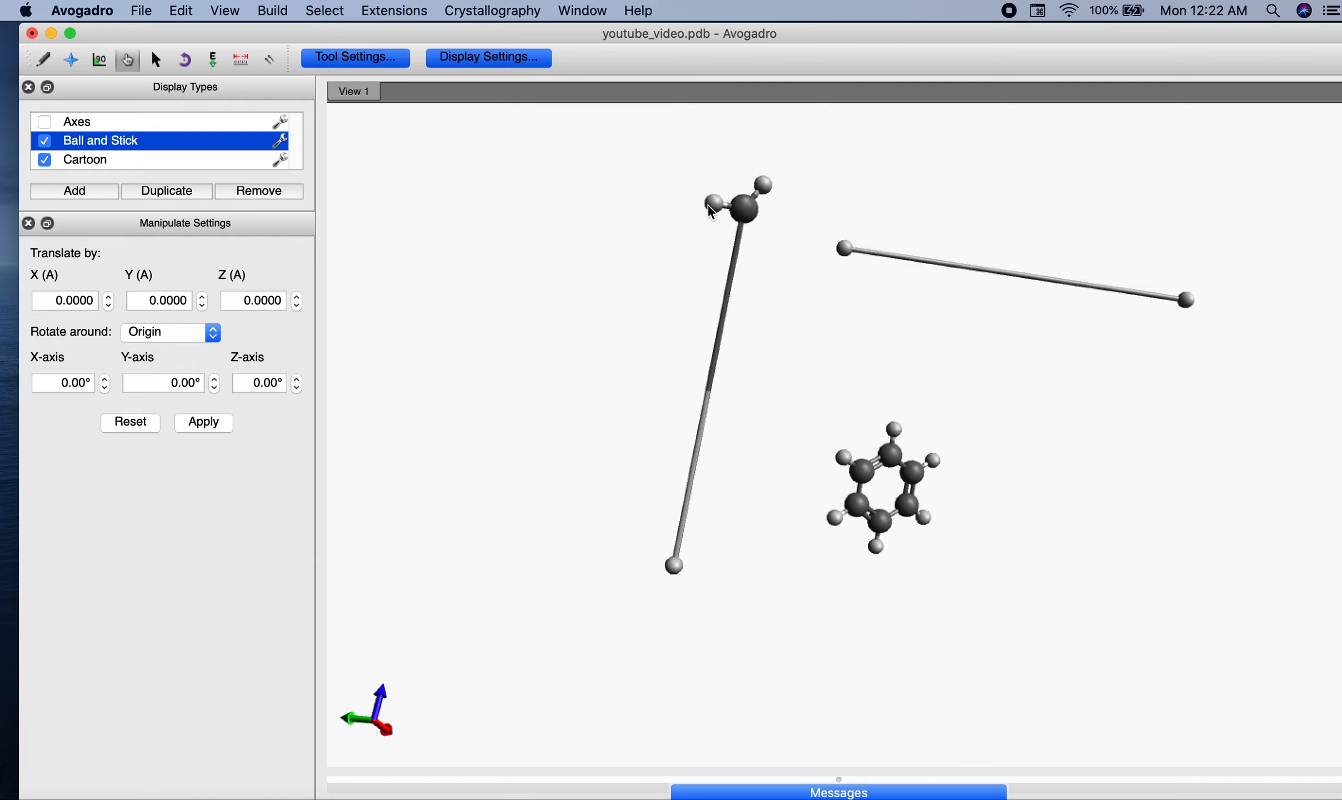
{"action": "left_click_drag", "start_coordinate": [712, 203], "coordinate": [494, 225]}
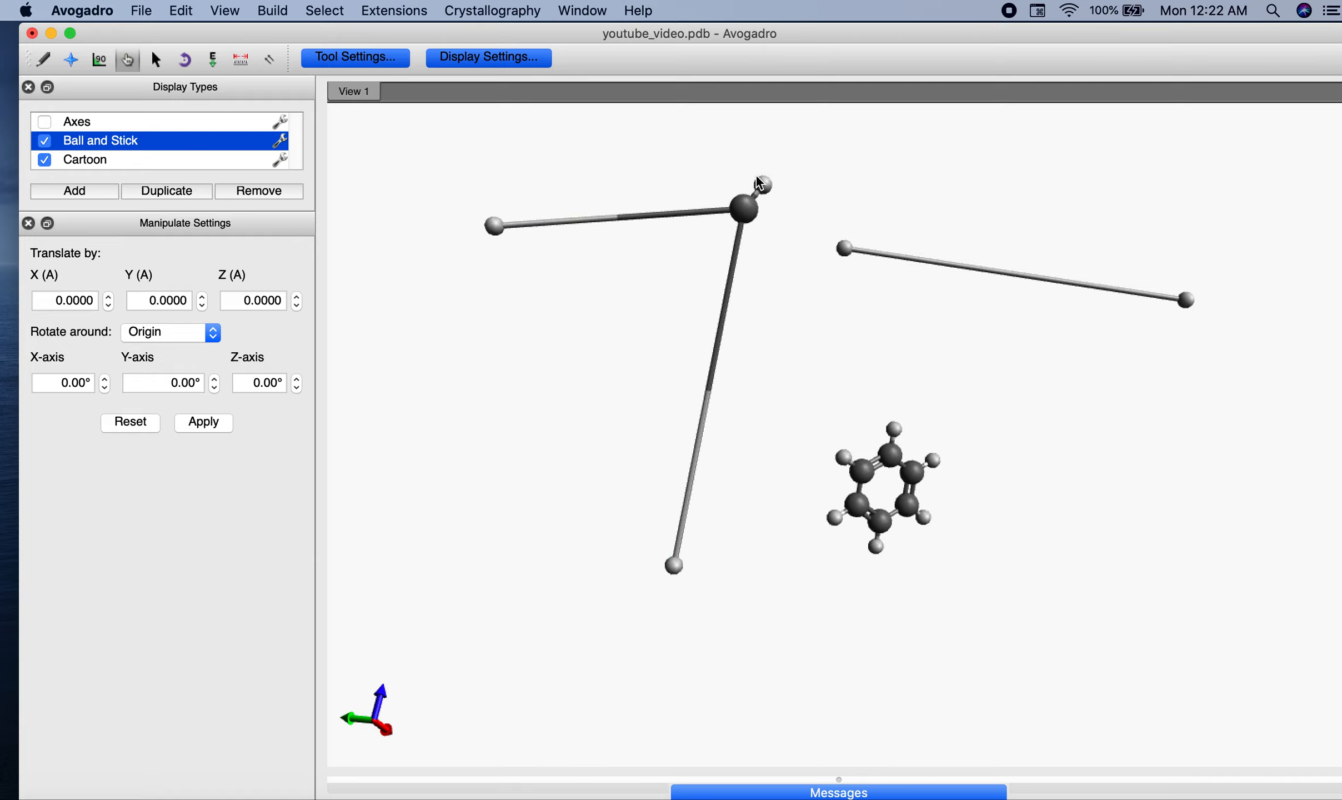
{"action": "left_click_drag", "start_coordinate": [763, 184], "coordinate": [882, 170]}
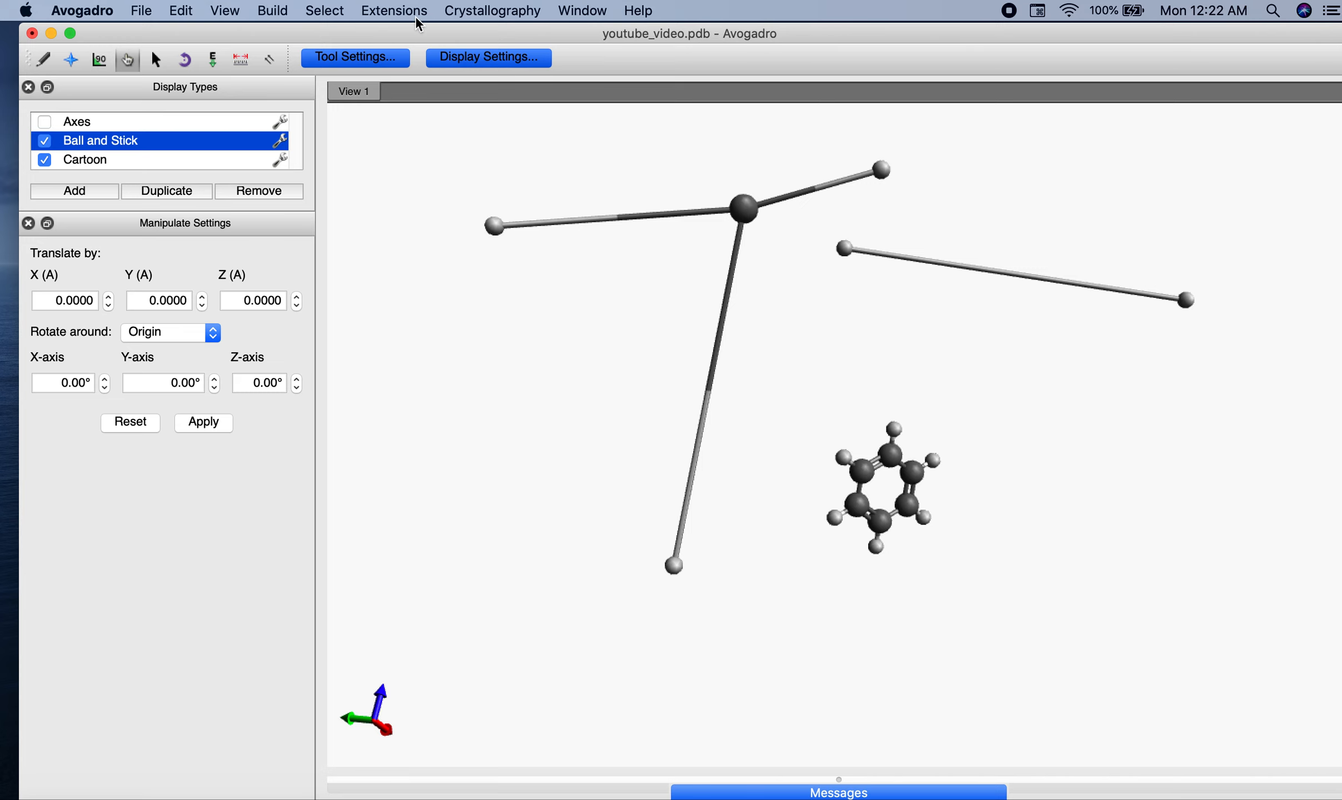
Apply the molecular mechanics option Fix Selected Atoms and reset the view of the molecules.
{"action": "left_click", "coordinate": [396, 11]}
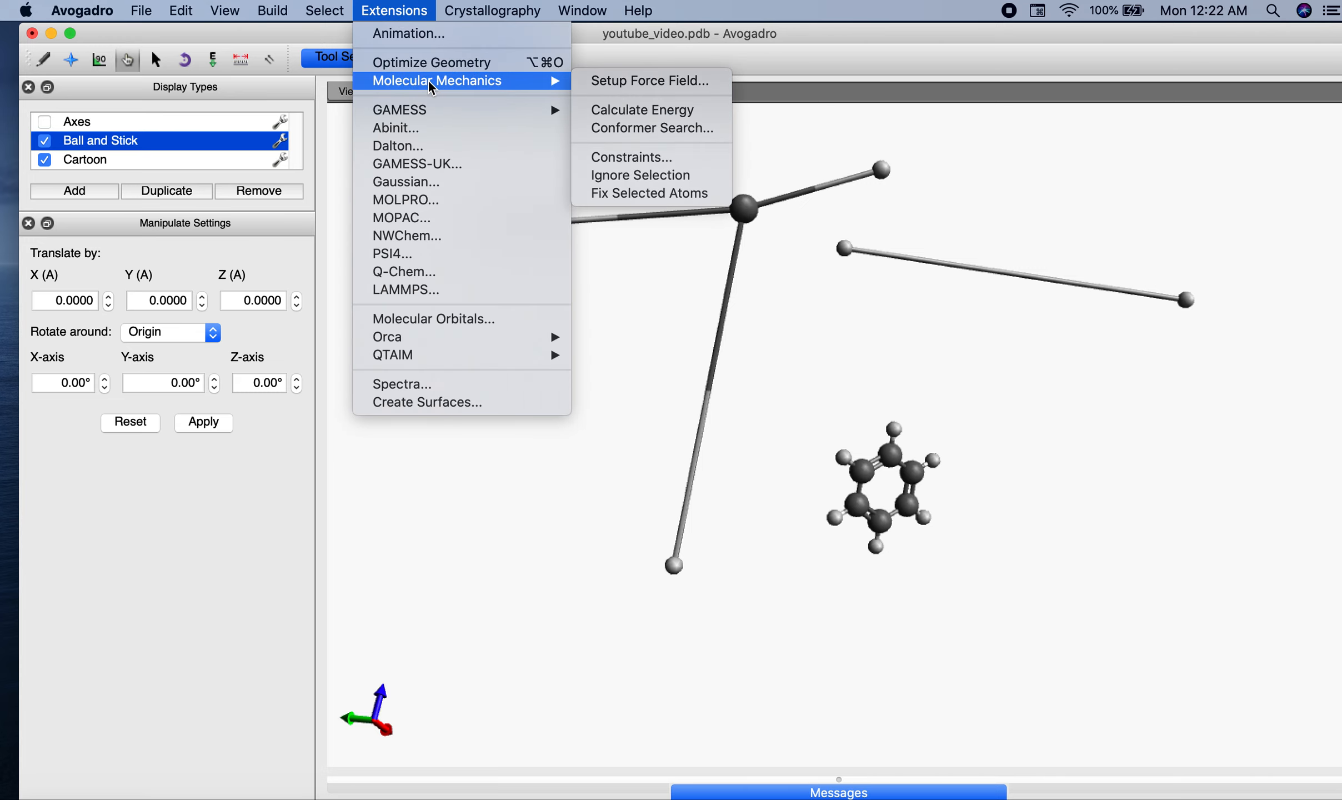
{"action": "left_click", "coordinate": [676, 195]}
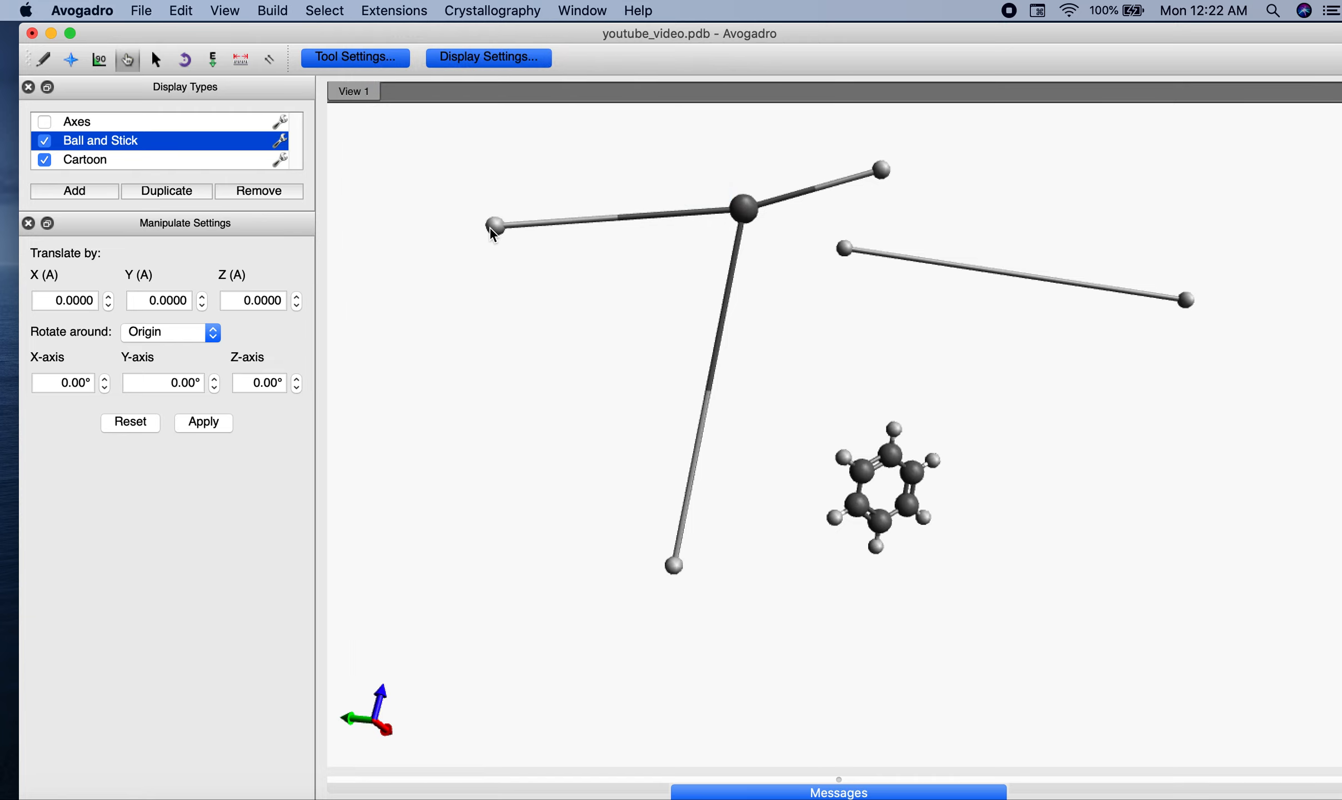
{"action": "double_click", "coordinate": [489, 228]}
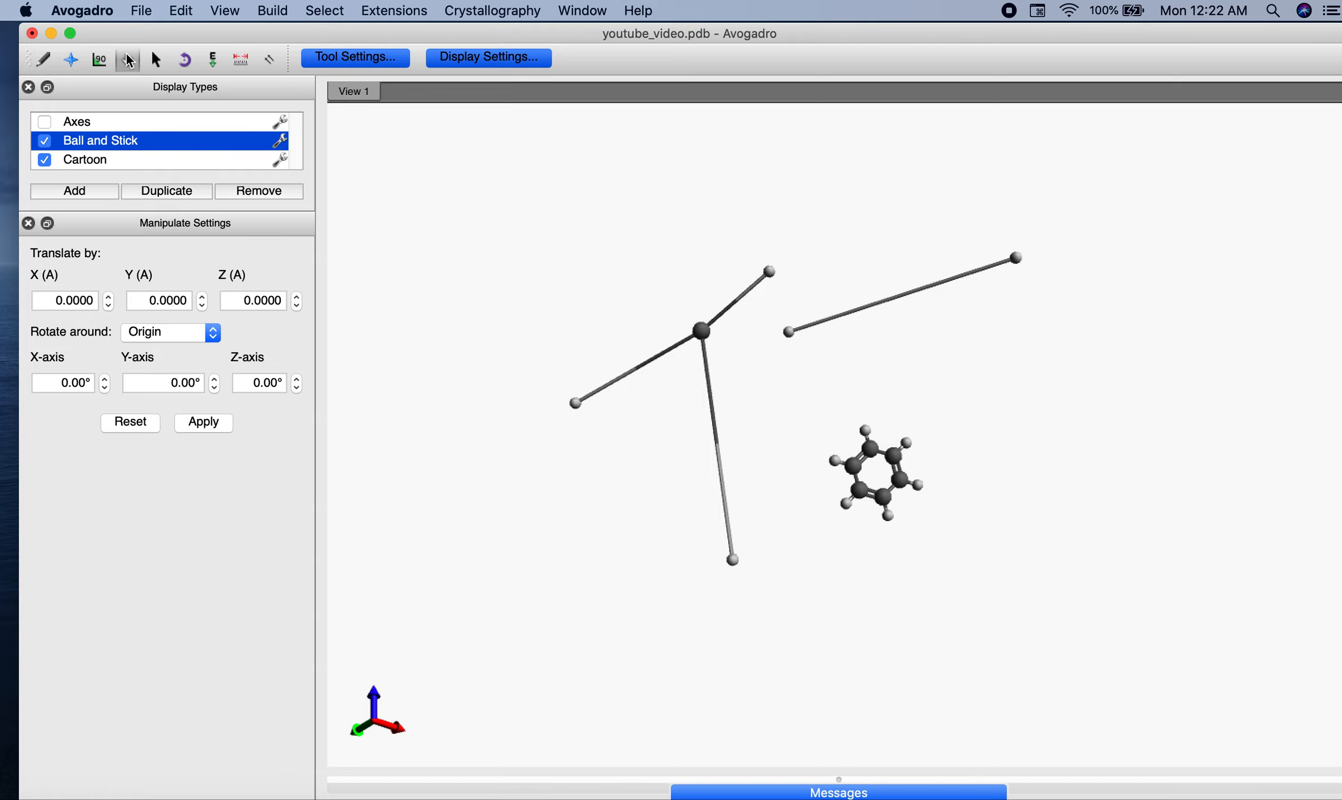
Set the Snap-to Threshold of the bond-centric manipulation tool to 10°.
{"action": "left_click", "coordinate": [100, 60]}
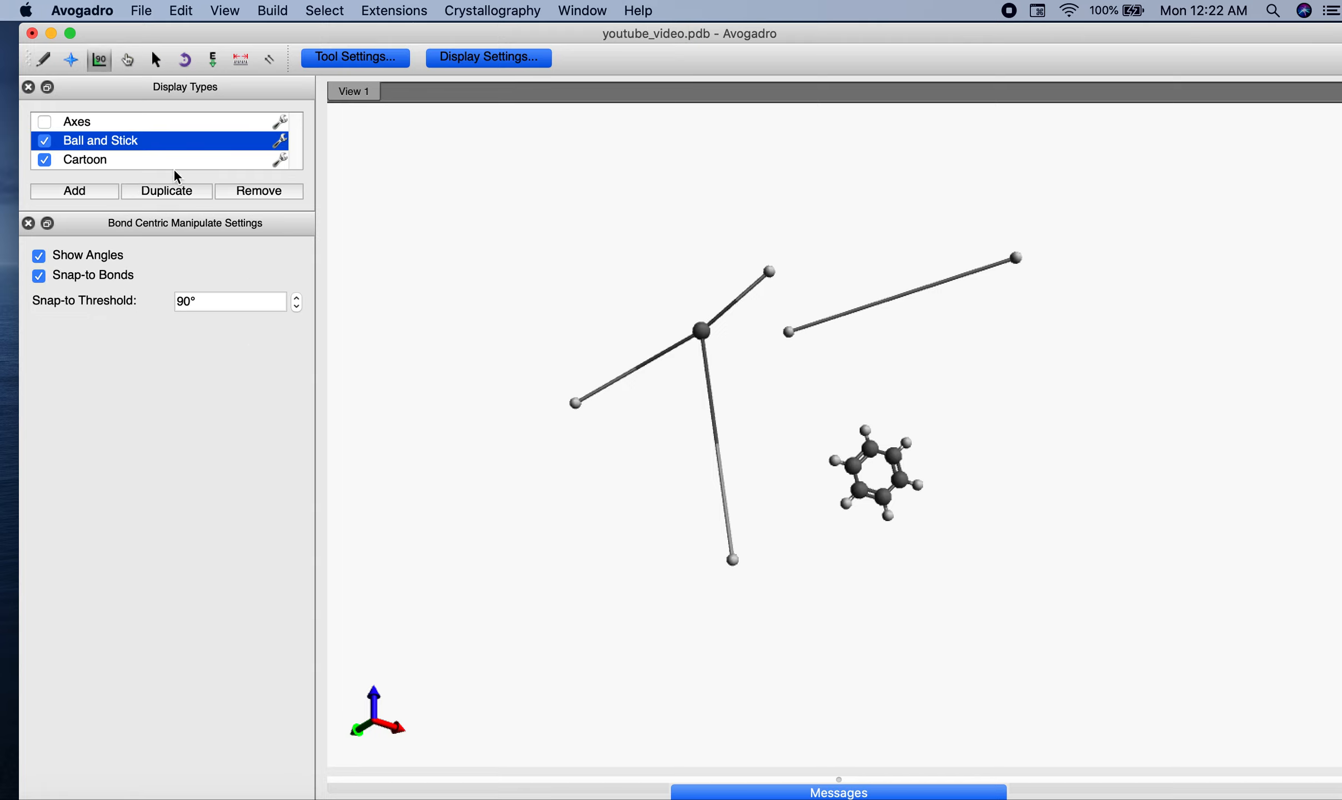
{"action": "left_click", "coordinate": [187, 300]}
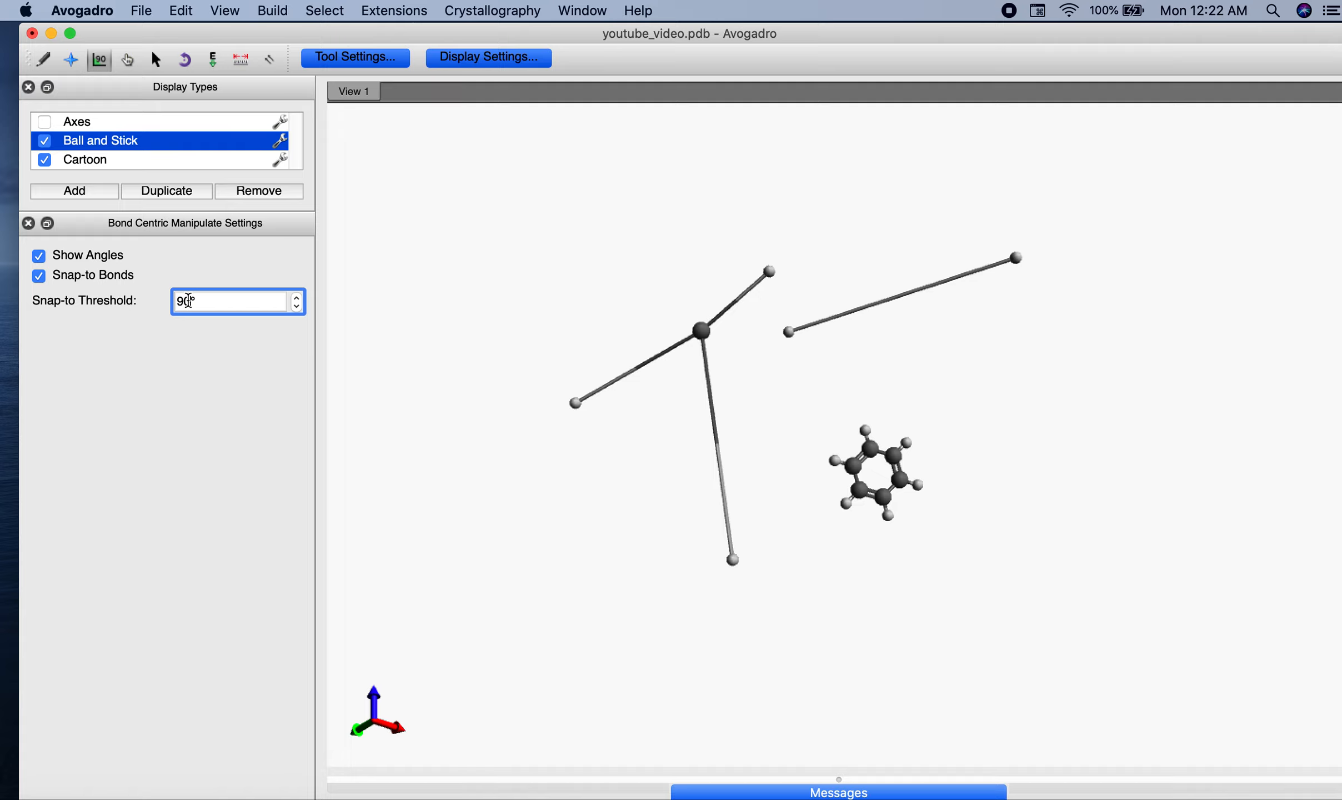
{"action": "key", "text": "BackSpace"}
{"action": "key", "text": "BackSpace"}
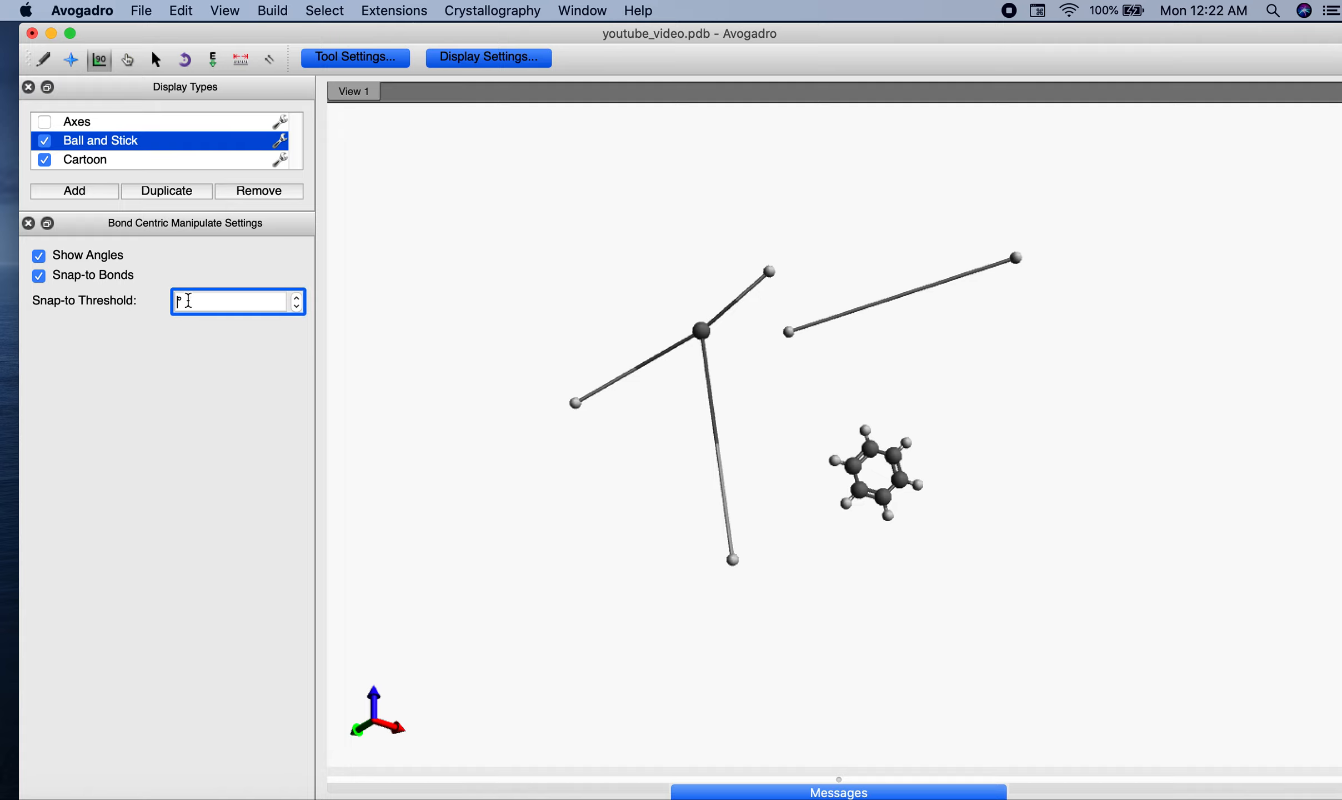
{"action": "type", "text": "10"}
{"action": "left_click", "coordinate": [424, 347]}
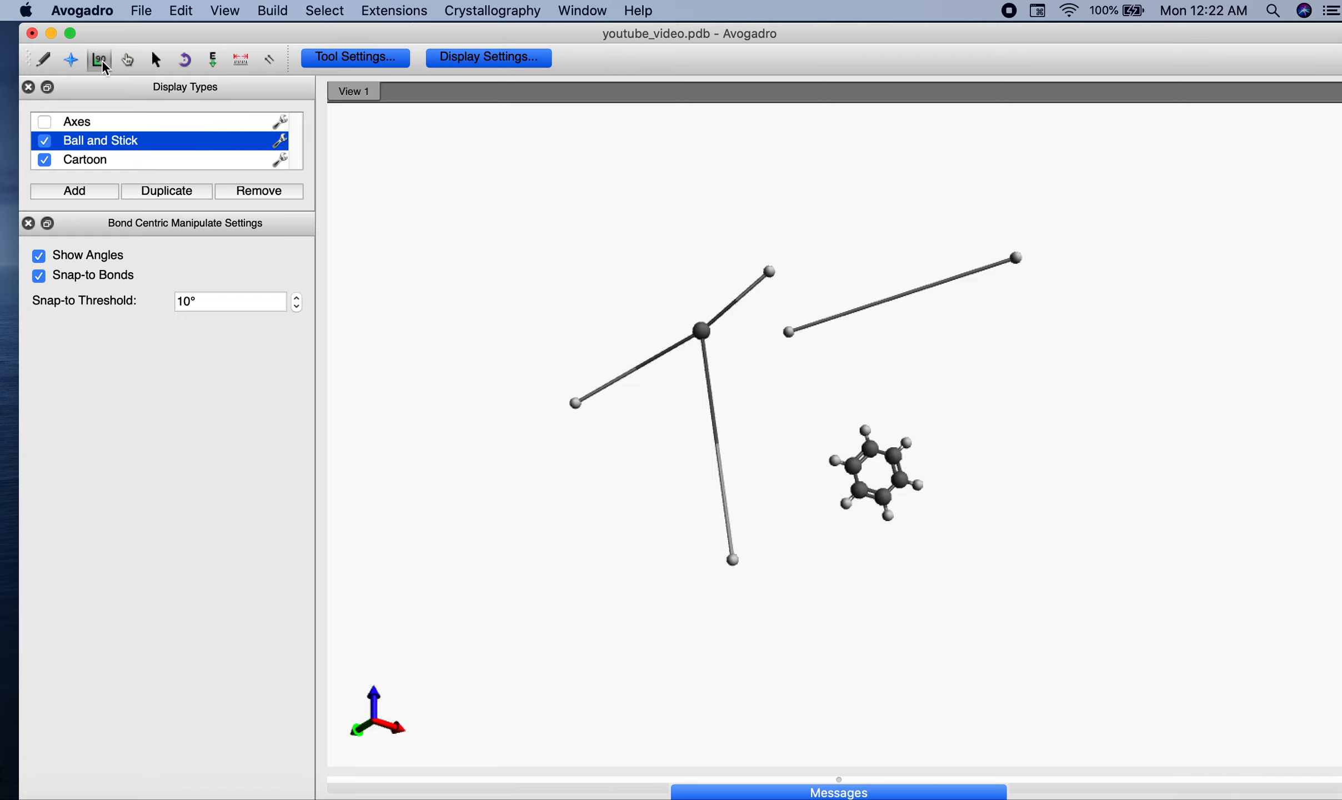
Measure the H–C–H angle between the stretched left and lower bonds, with the carbon as the vertex.
{"action": "left_click", "coordinate": [243, 61]}
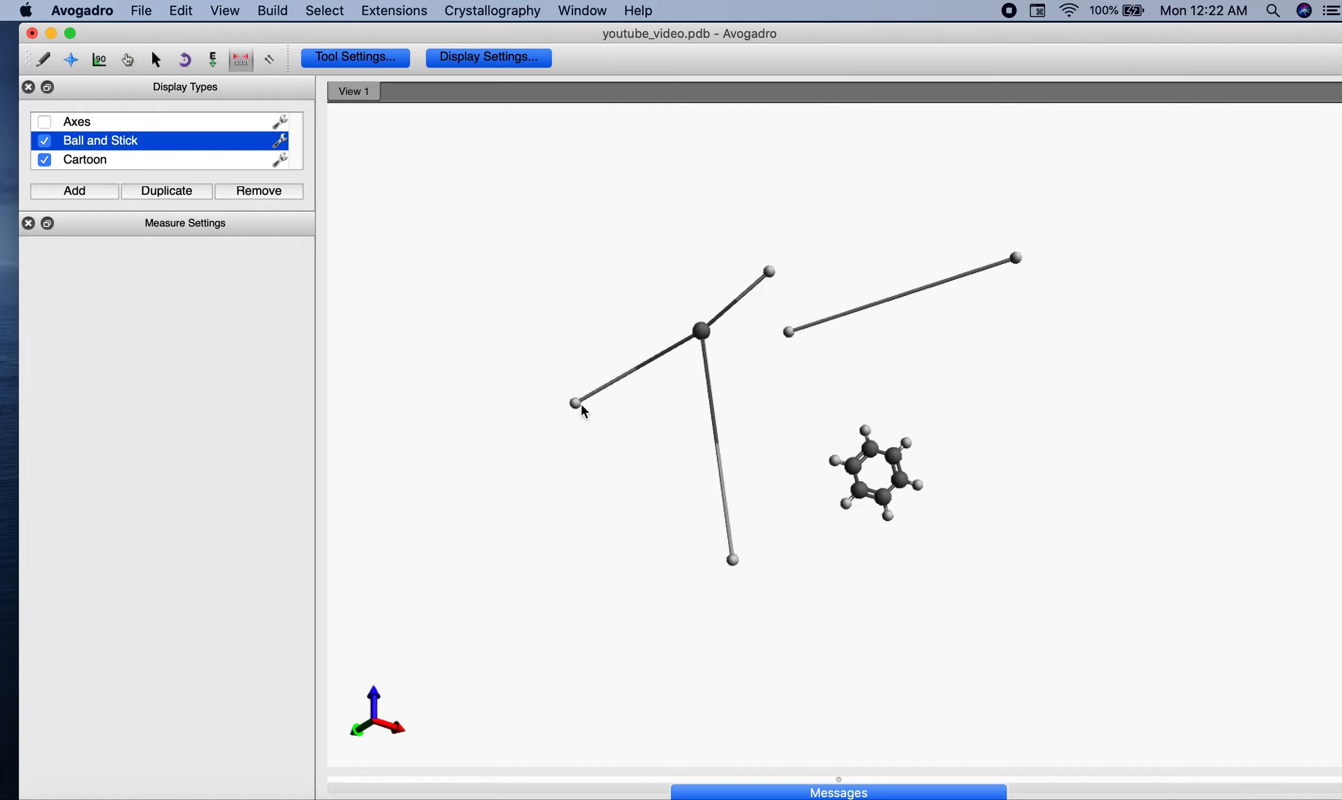
{"action": "left_click", "coordinate": [701, 333]}
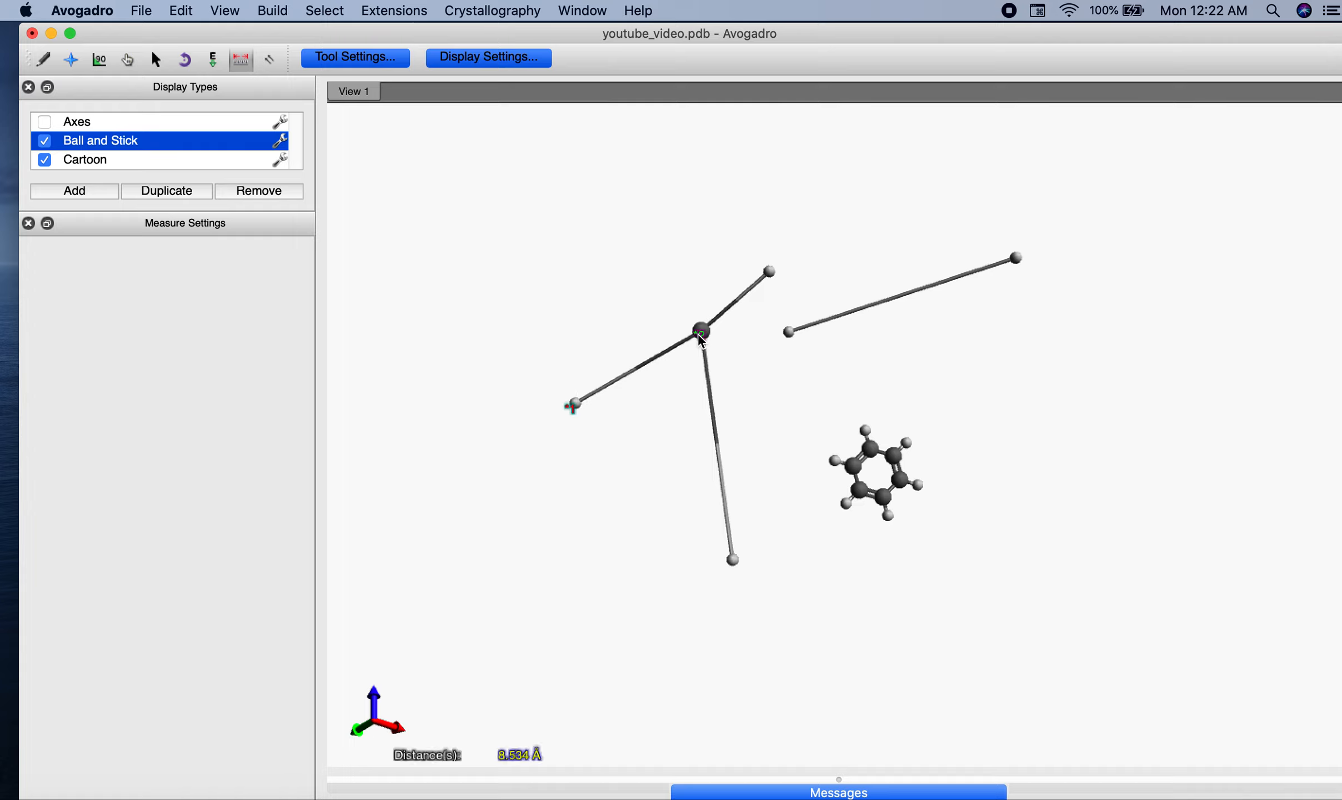
{"action": "left_click", "coordinate": [734, 561]}
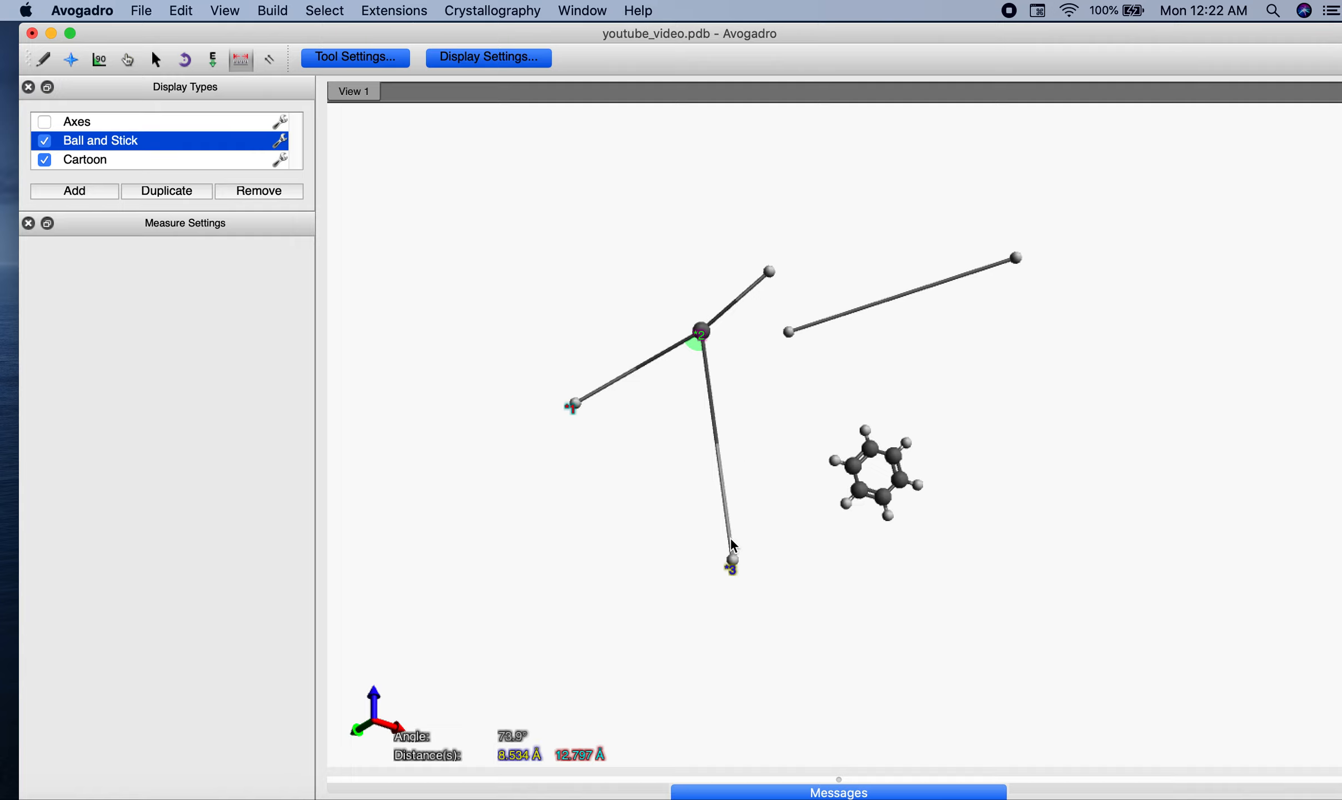
Replace the angle measurement with the direct distance between the stretched left and lower hydrogen atoms.
{"action": "left_click", "coordinate": [734, 560]}
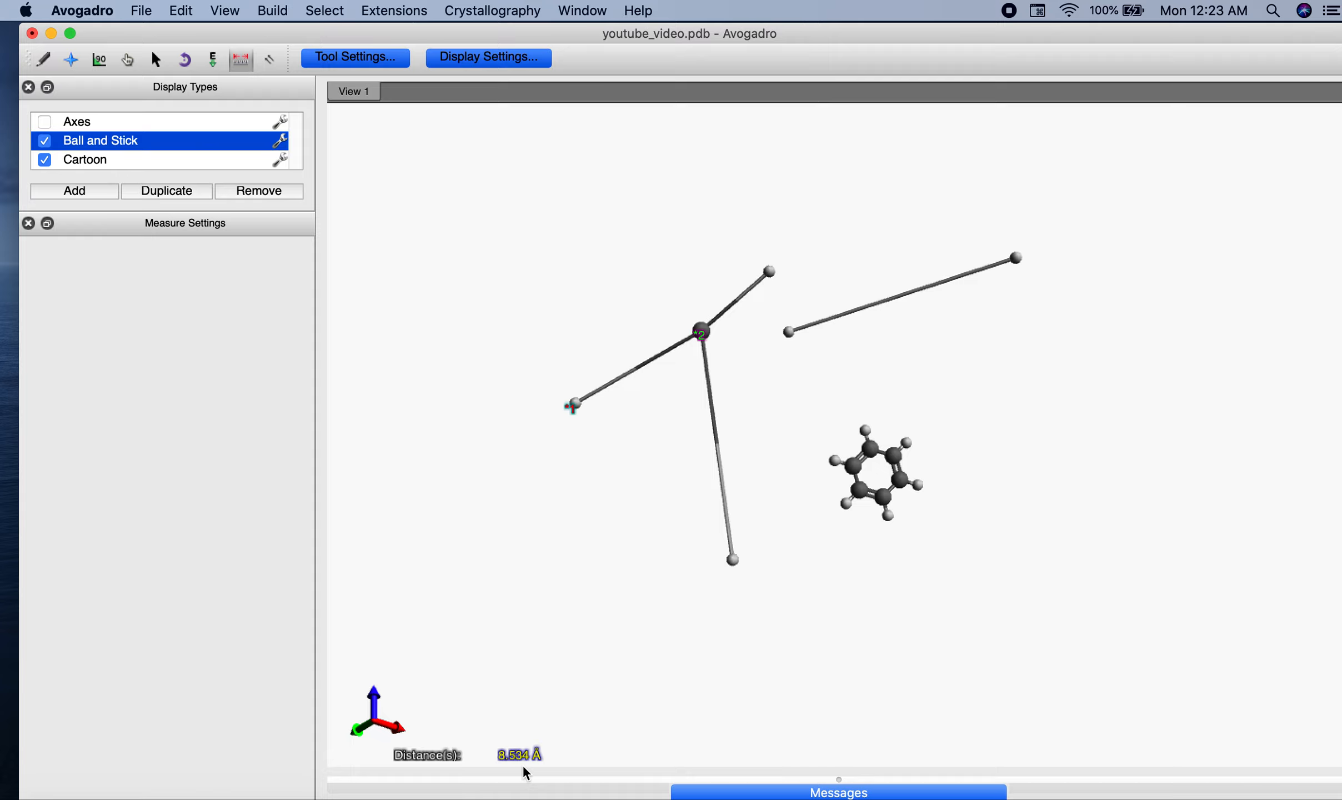
{"action": "left_click", "coordinate": [703, 336]}
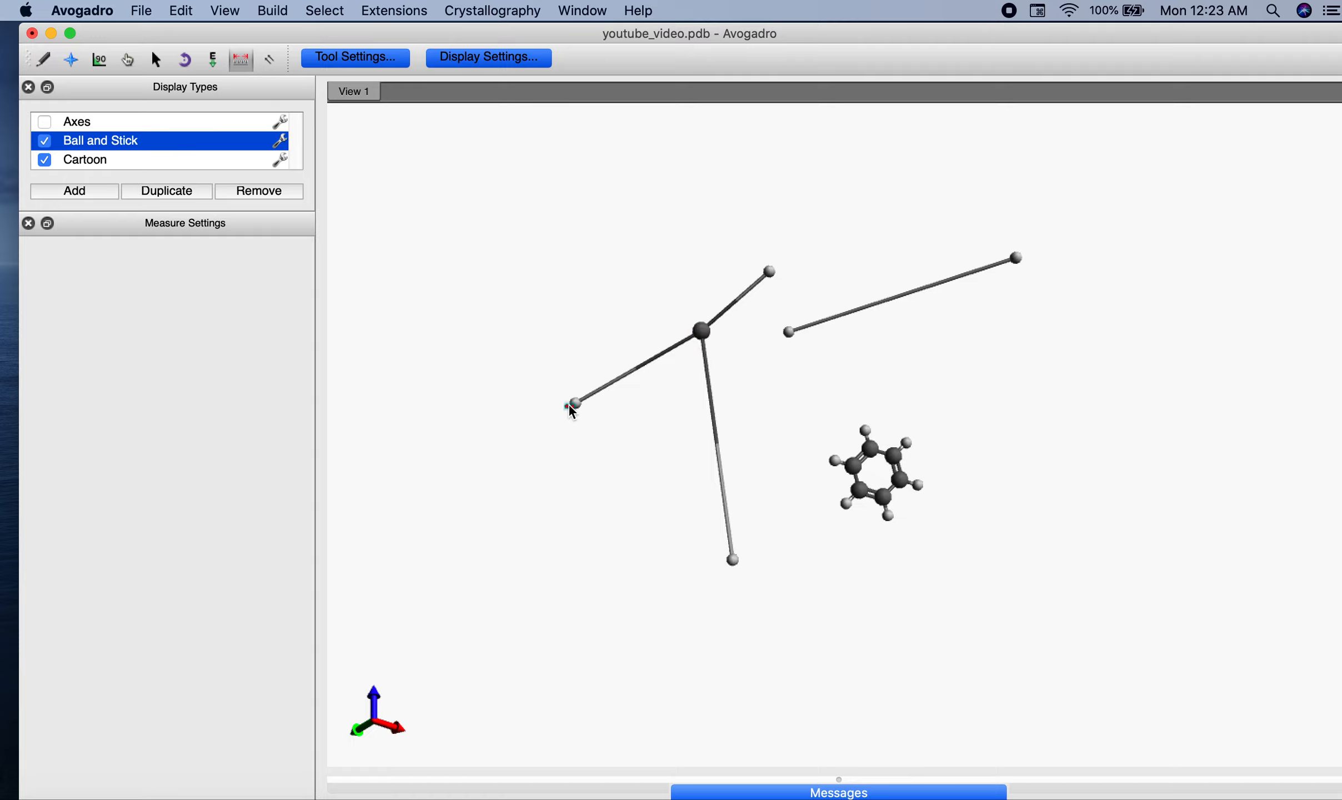
{"action": "left_click", "coordinate": [734, 564]}
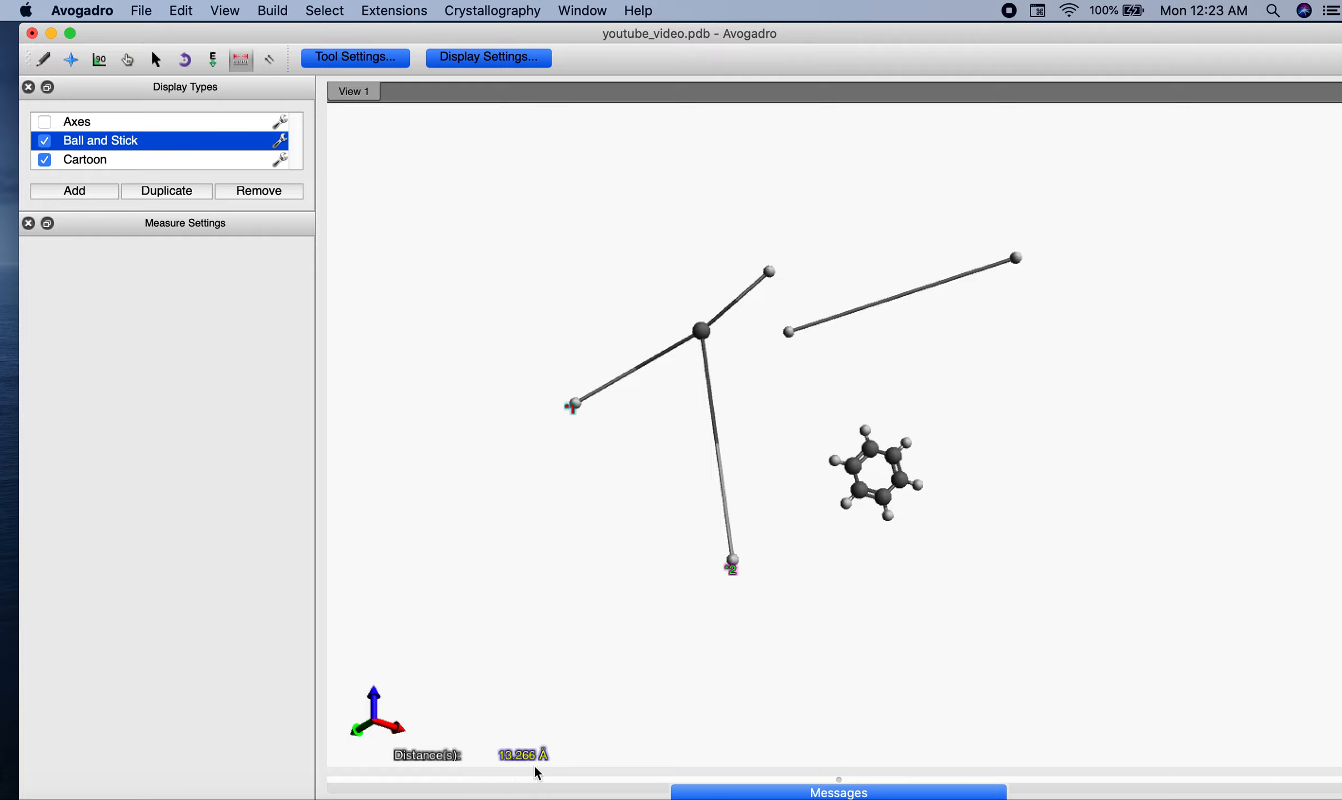
Measure the H–C–H angle at the carbon again, and the angle at the lower hydrogen between the carbon and left hydrogen.
{"action": "left_click", "coordinate": [732, 558]}
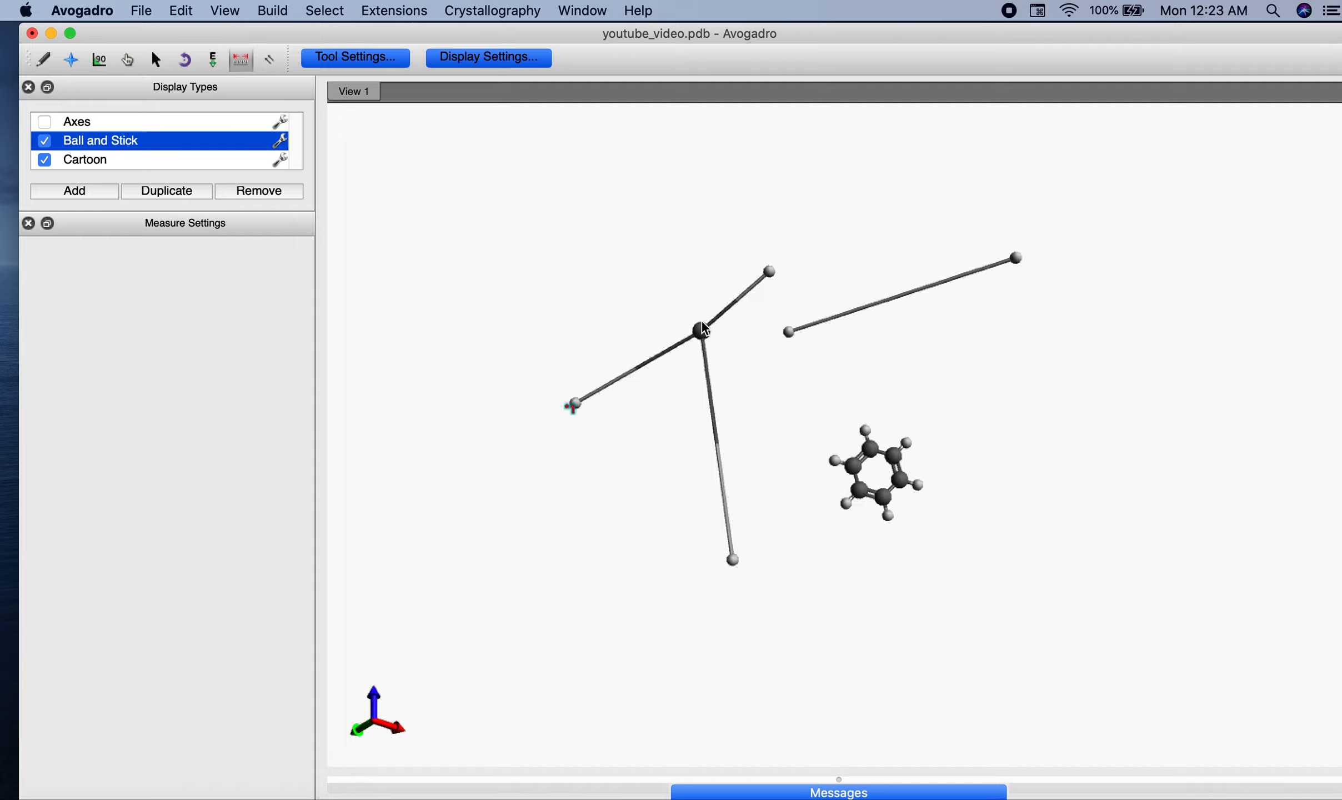
{"action": "left_click", "coordinate": [702, 331]}
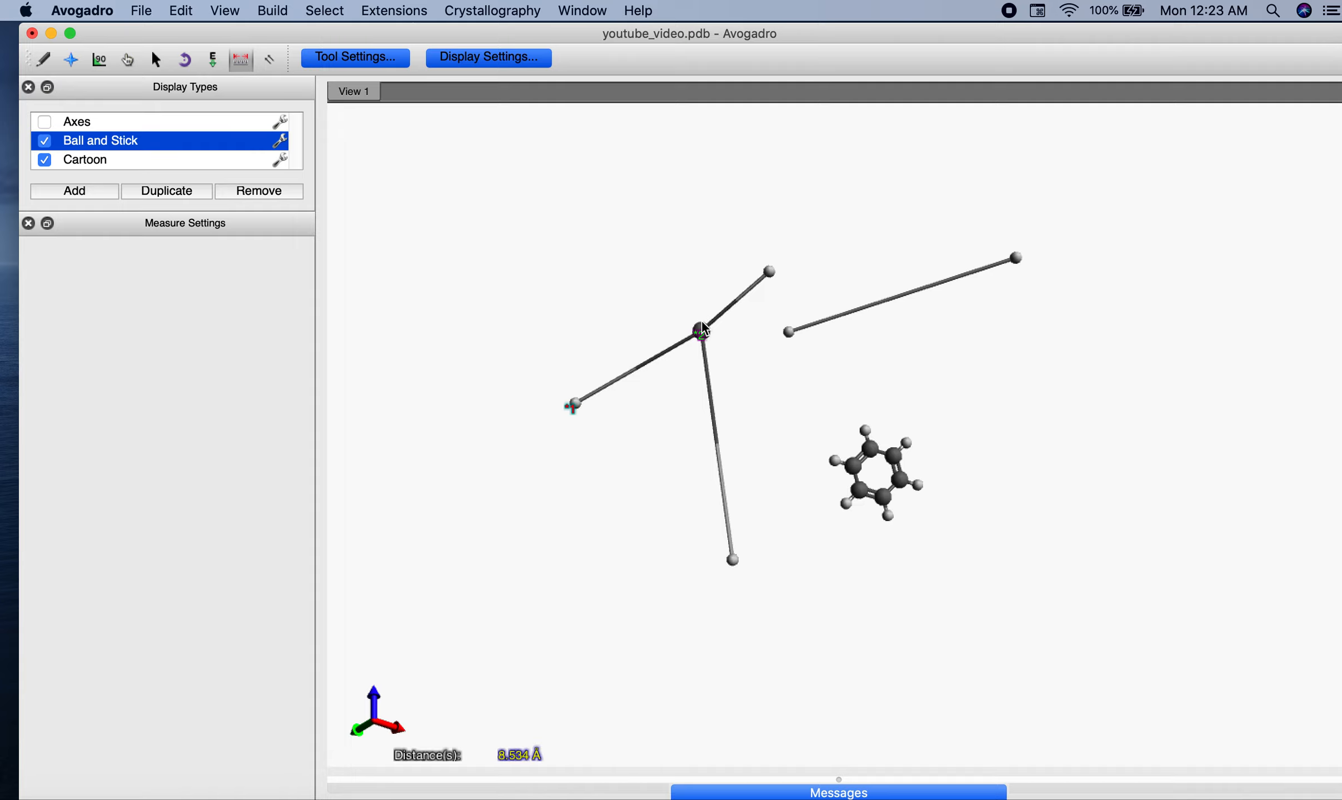
{"action": "left_click", "coordinate": [734, 562]}
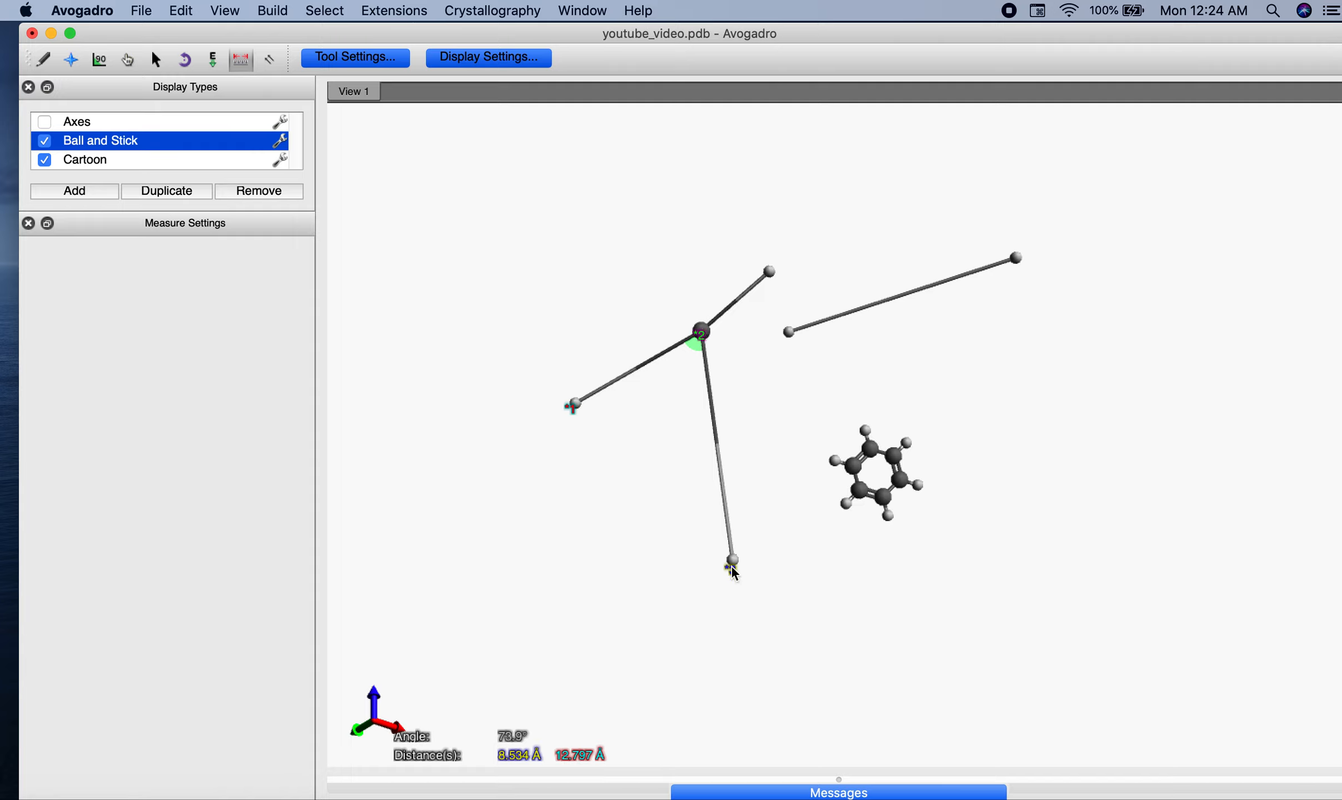
{"action": "left_click", "coordinate": [575, 410]}
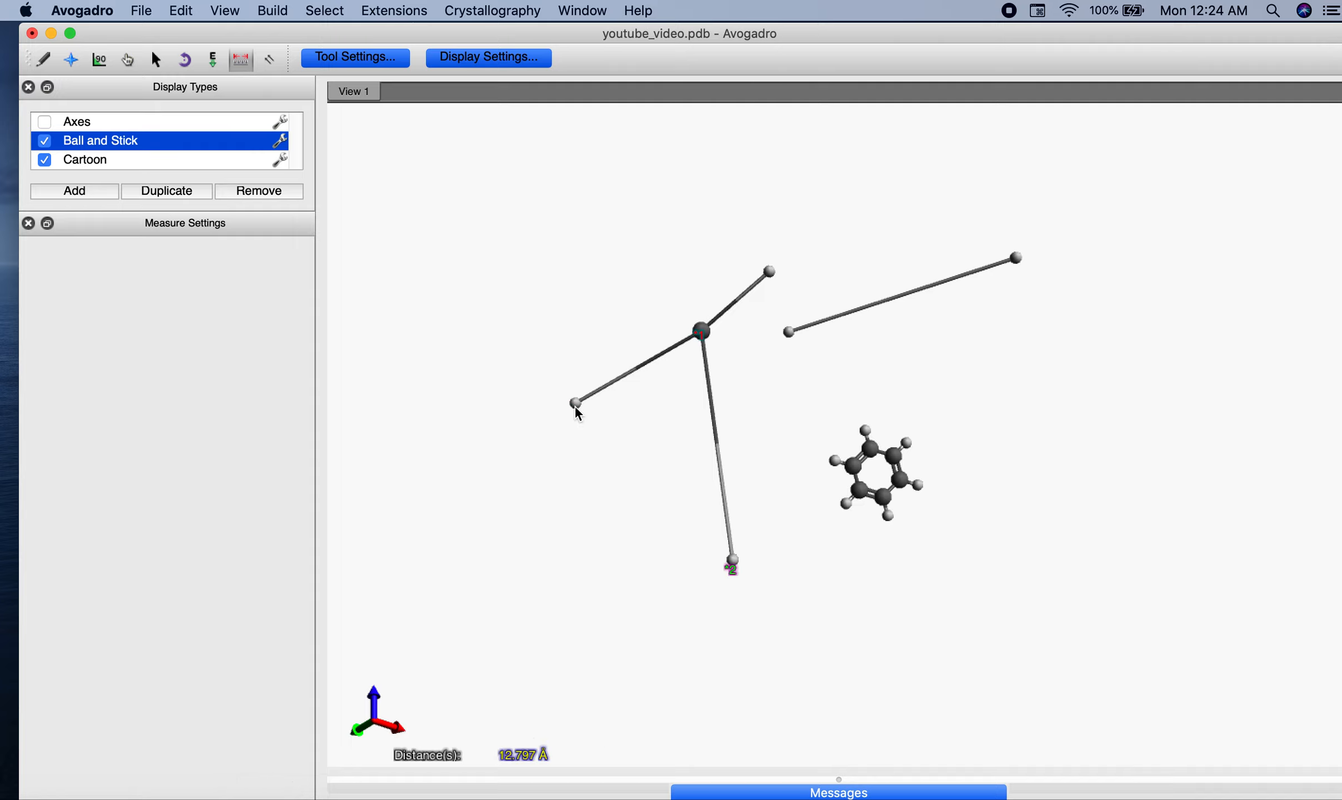
{"action": "left_click", "coordinate": [576, 404]}
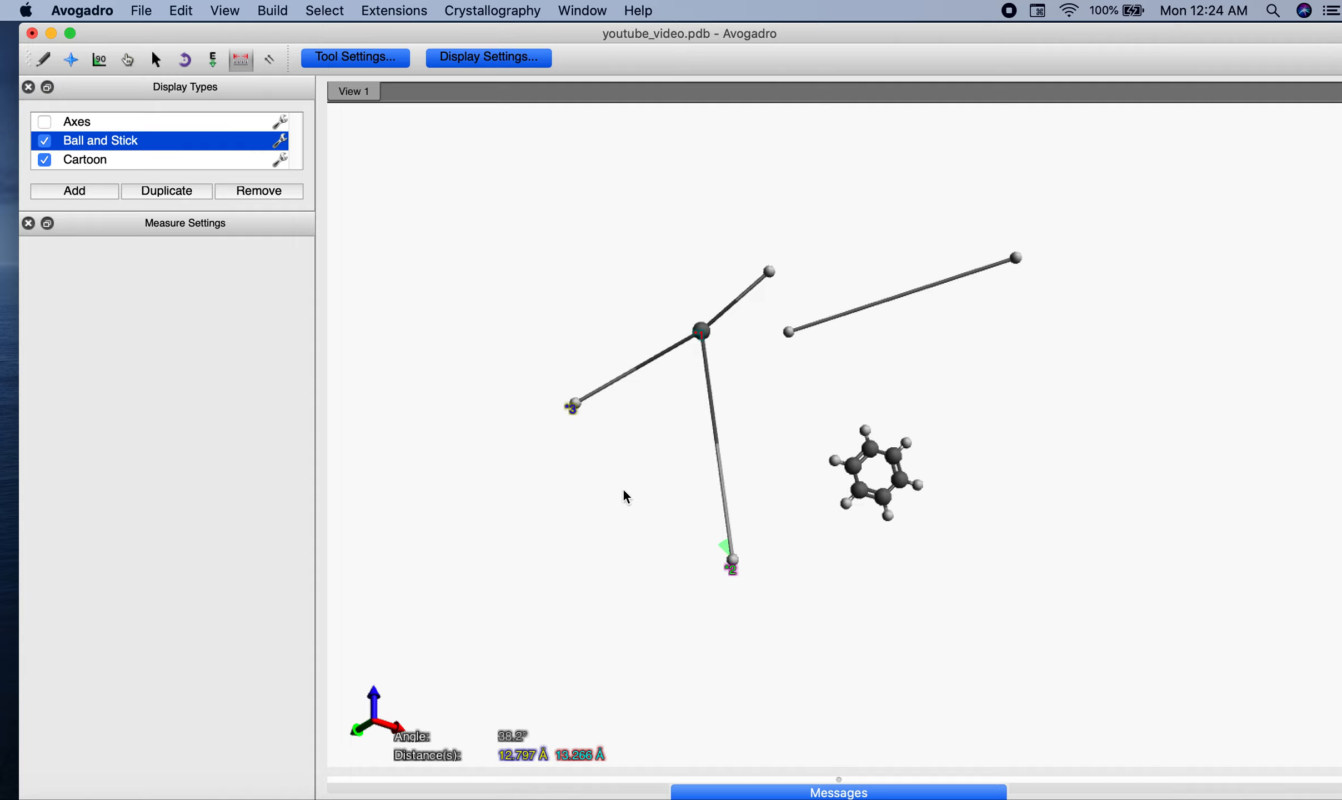
Undo all the atom moves that stretched the bonds and clear the measurement.
{"action": "key", "text": "super+z"}
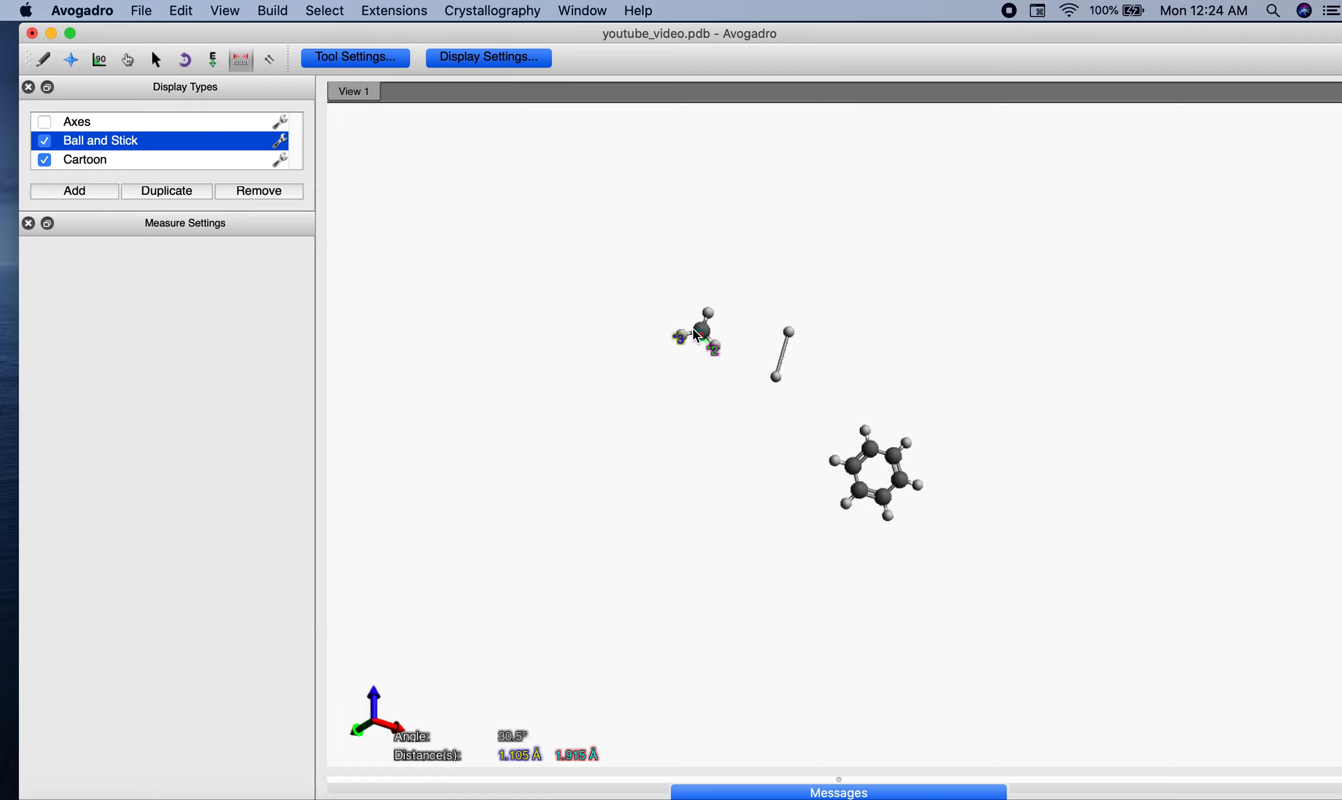
{"action": "right_click", "coordinate": [709, 345]}
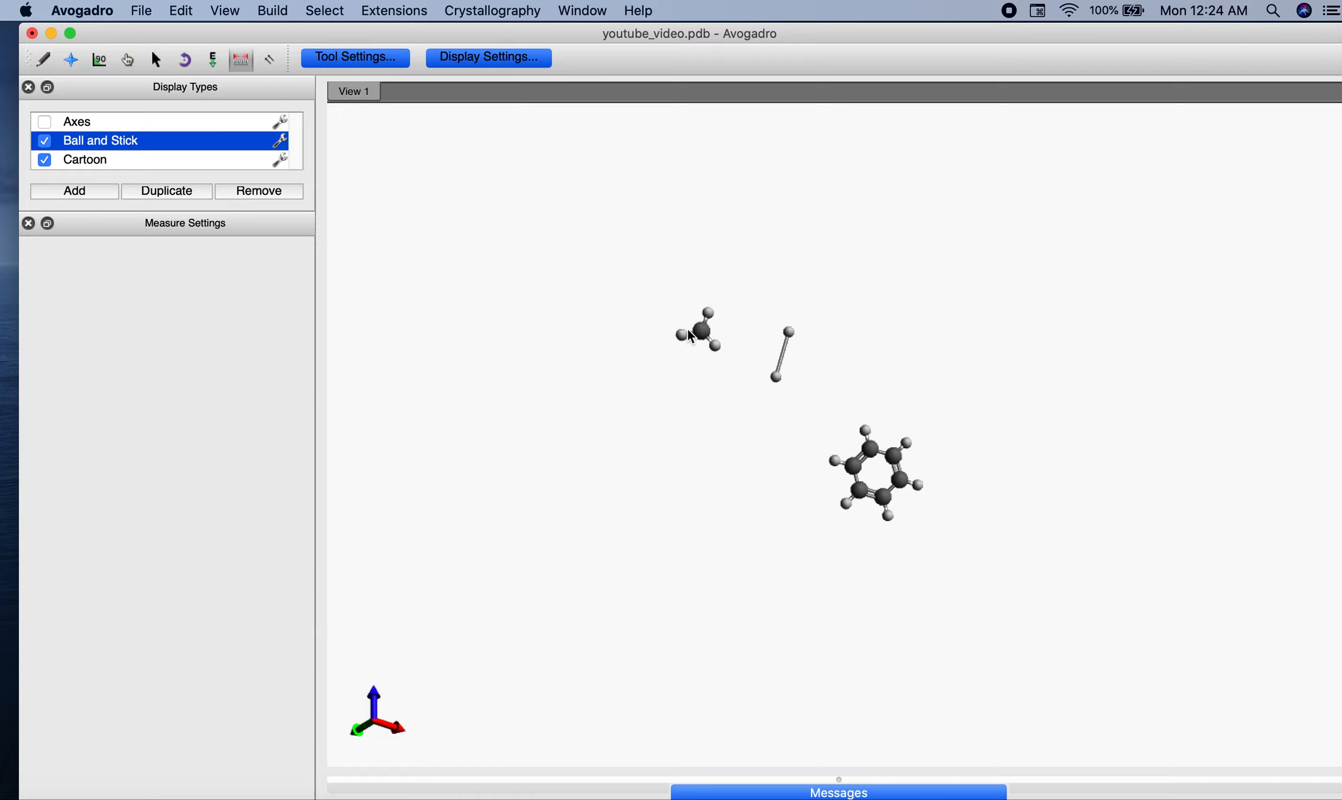
Move the single-carbon molecule's three visible hydrogens outward with the Manipulation tool, stretching the lower-left C–H bond the most.
{"action": "scroll", "coordinate": [735, 308], "scroll_direction": "down", "scroll_amount": 3}
{"action": "scroll", "coordinate": [734, 308], "scroll_direction": "up", "scroll_amount": 5}
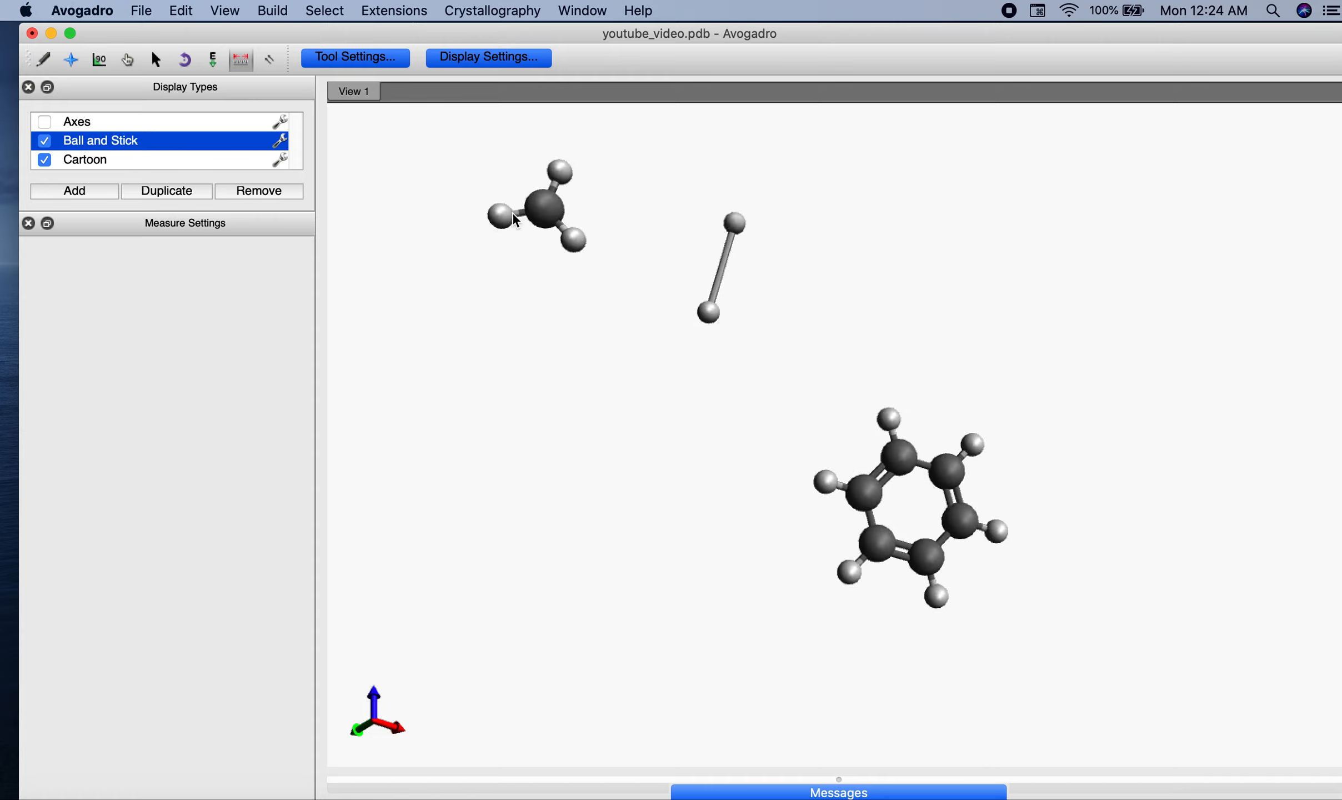
{"action": "scroll", "coordinate": [1017, 439], "scroll_direction": "down", "scroll_amount": 2}
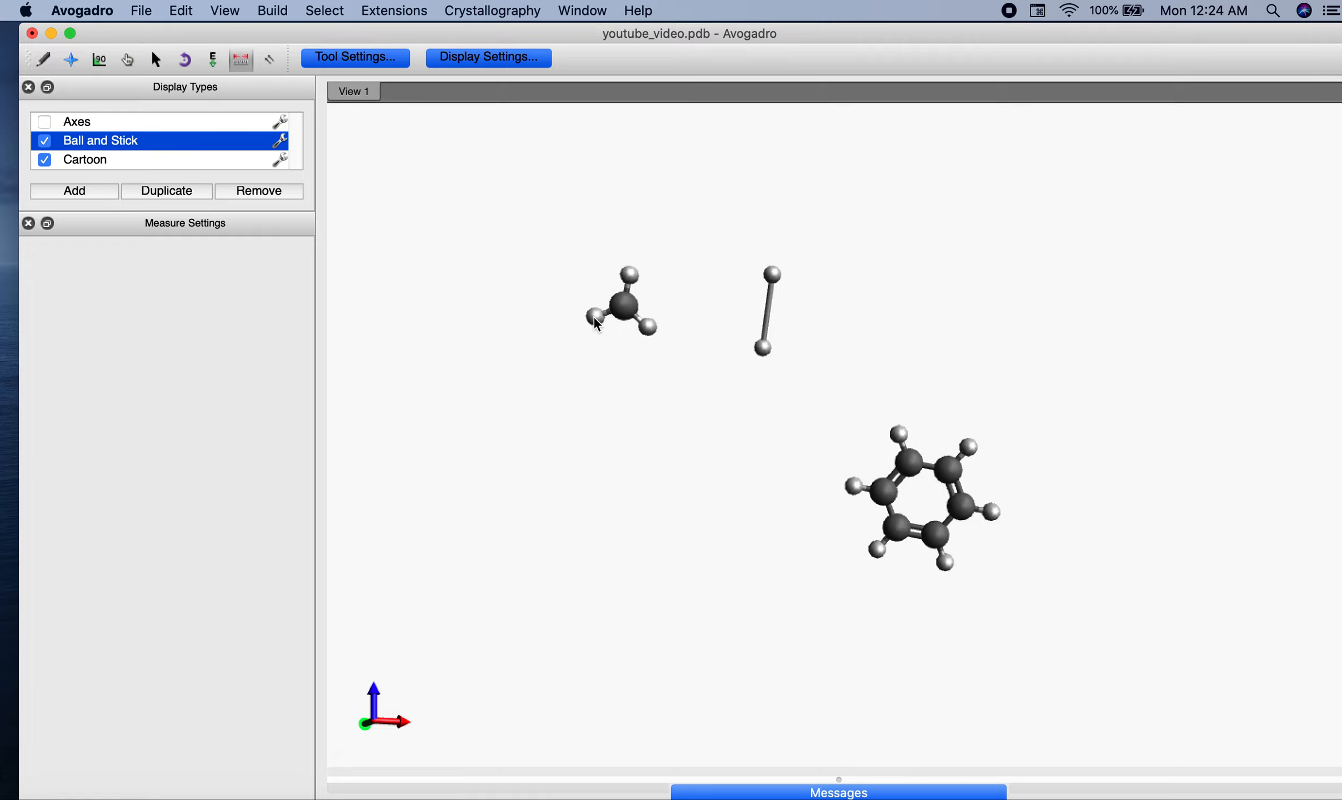
{"action": "left_click_drag", "start_coordinate": [593, 319], "coordinate": [563, 339]}
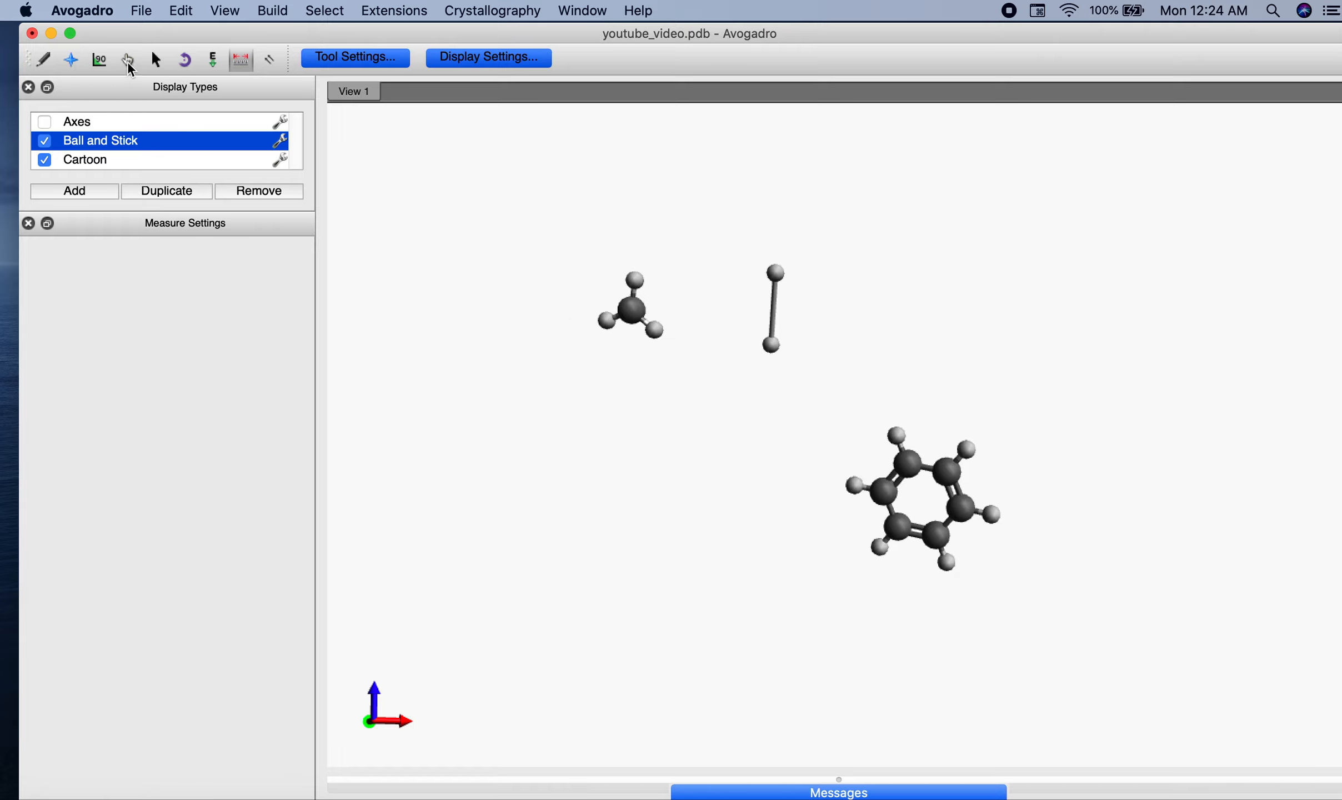
{"action": "left_click", "coordinate": [128, 60]}
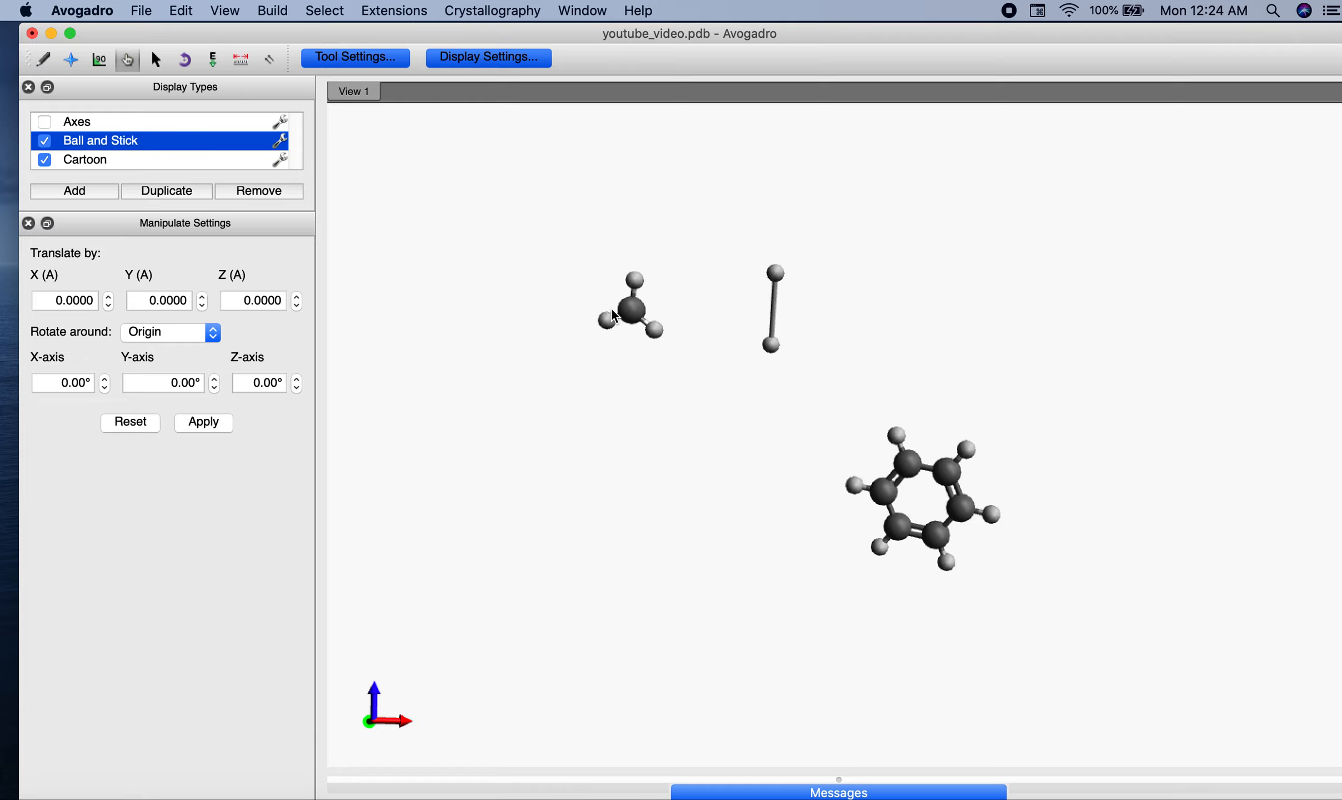
{"action": "left_click_drag", "start_coordinate": [612, 321], "coordinate": [500, 429]}
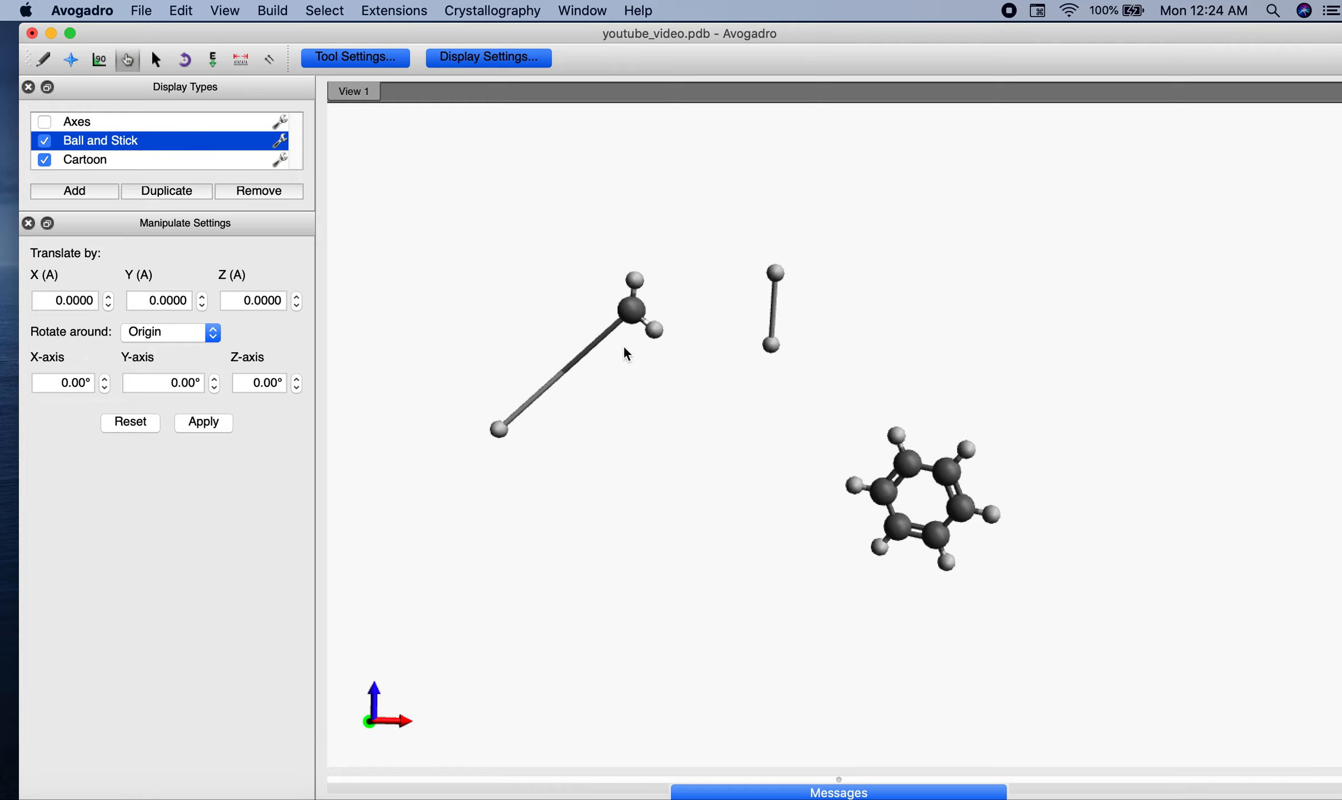
{"action": "left_click_drag", "start_coordinate": [656, 330], "coordinate": [689, 387]}
{"action": "left_click_drag", "start_coordinate": [642, 279], "coordinate": [647, 199]}
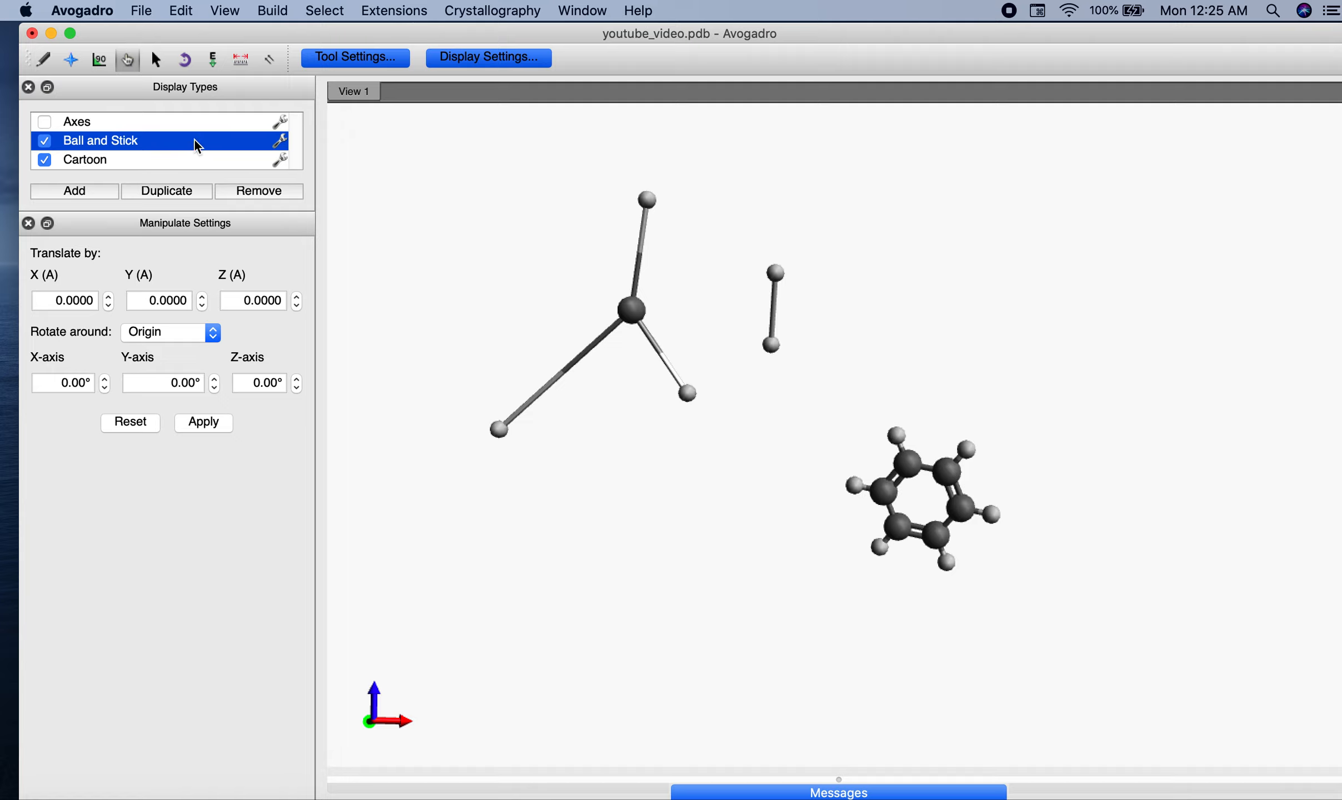
Measure the distances, angle and dihedral across the stretched molecule's lower-right hydrogen, carbon, upper hydrogen and lower-left hydrogen, in that order.
{"action": "left_click", "coordinate": [243, 61]}
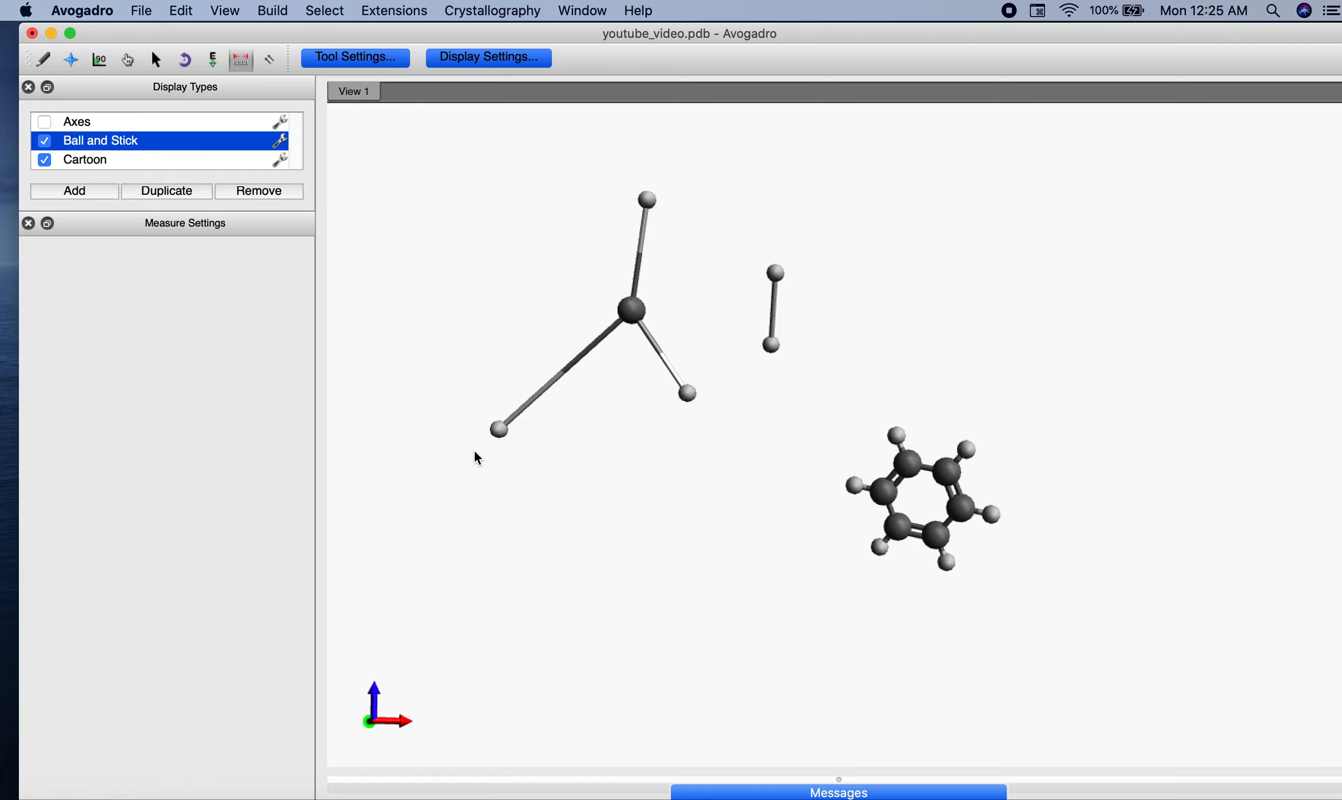
{"action": "scroll", "coordinate": [503, 439], "scroll_direction": "down", "scroll_amount": 3}
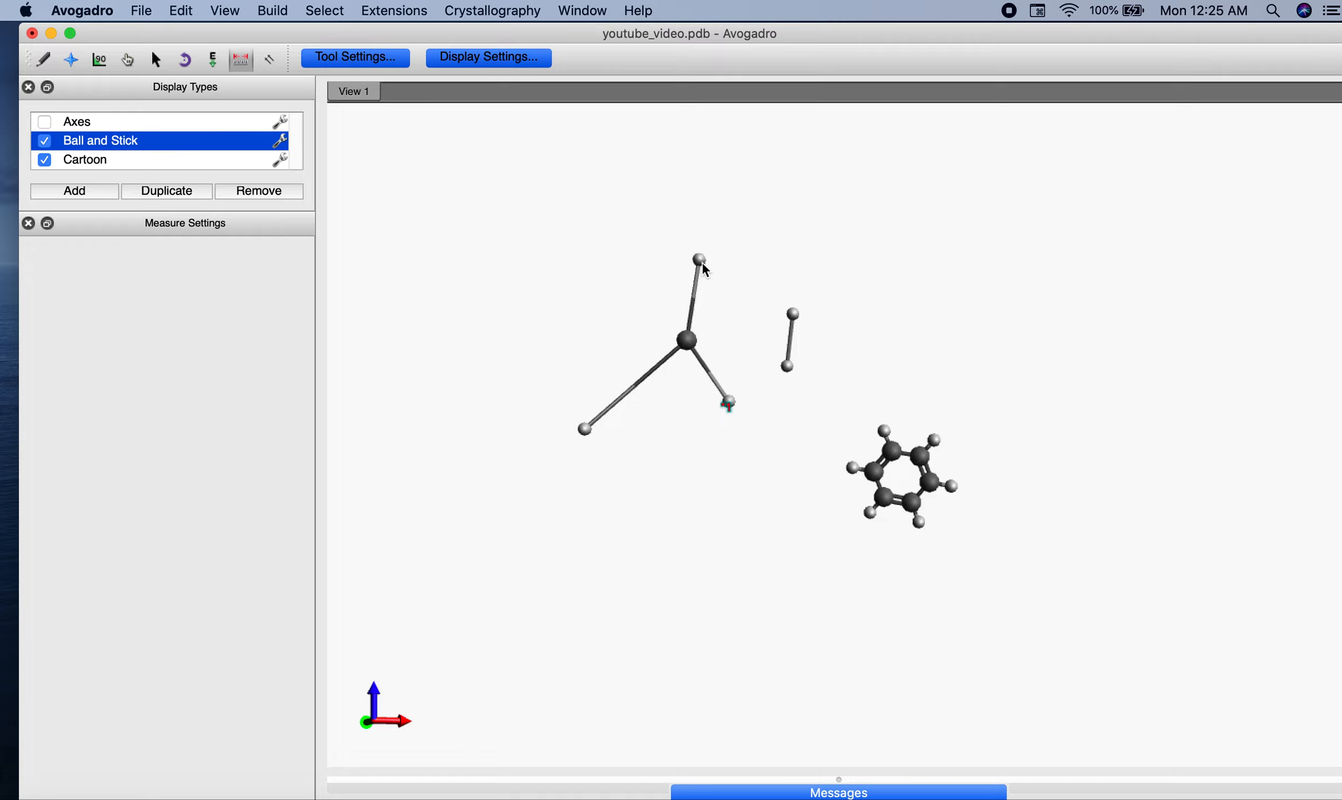
{"action": "left_click", "coordinate": [693, 344]}
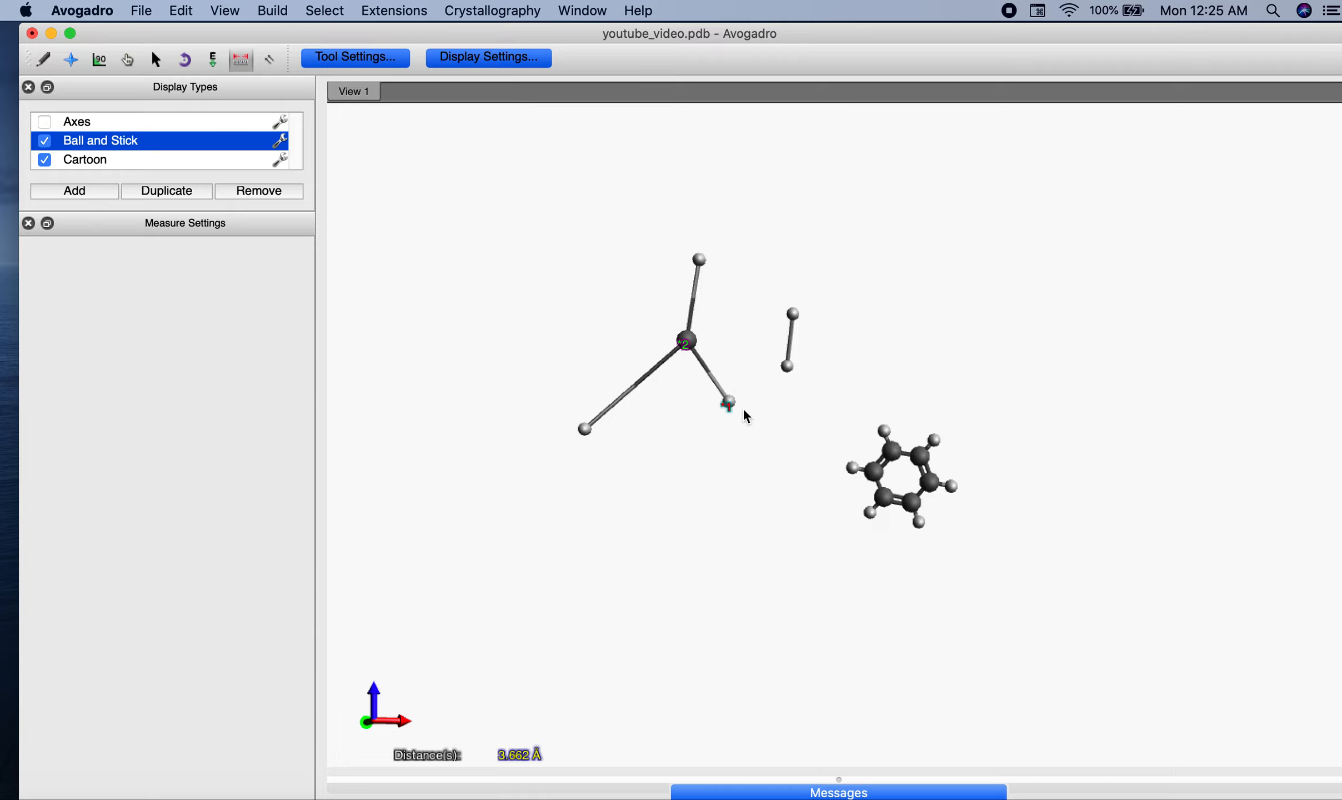
{"action": "left_click", "coordinate": [701, 260]}
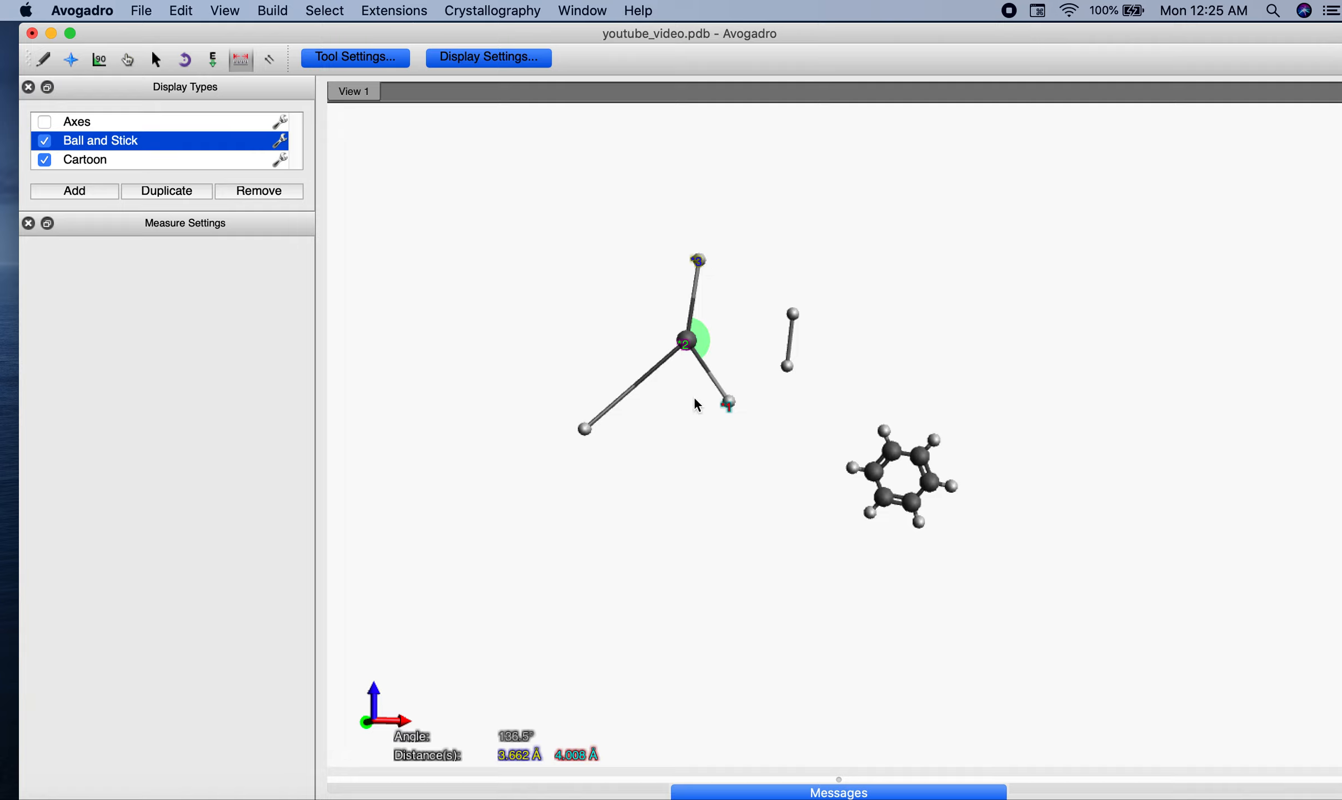
{"action": "left_click", "coordinate": [586, 431]}
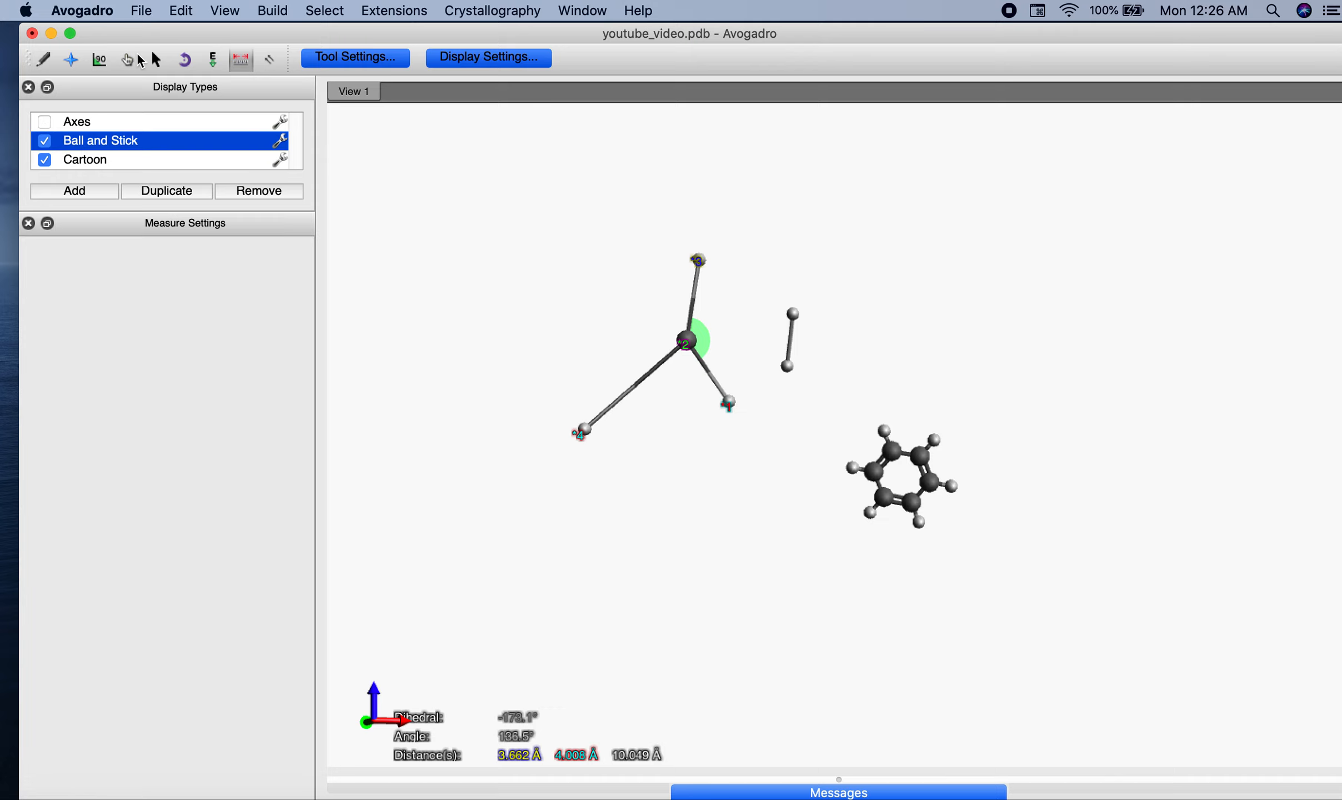
Display the angles around the lower-left C–H bond with the Bond Centric Manipulate tool and try to rotate the bond's plane.
{"action": "left_click", "coordinate": [99, 60]}
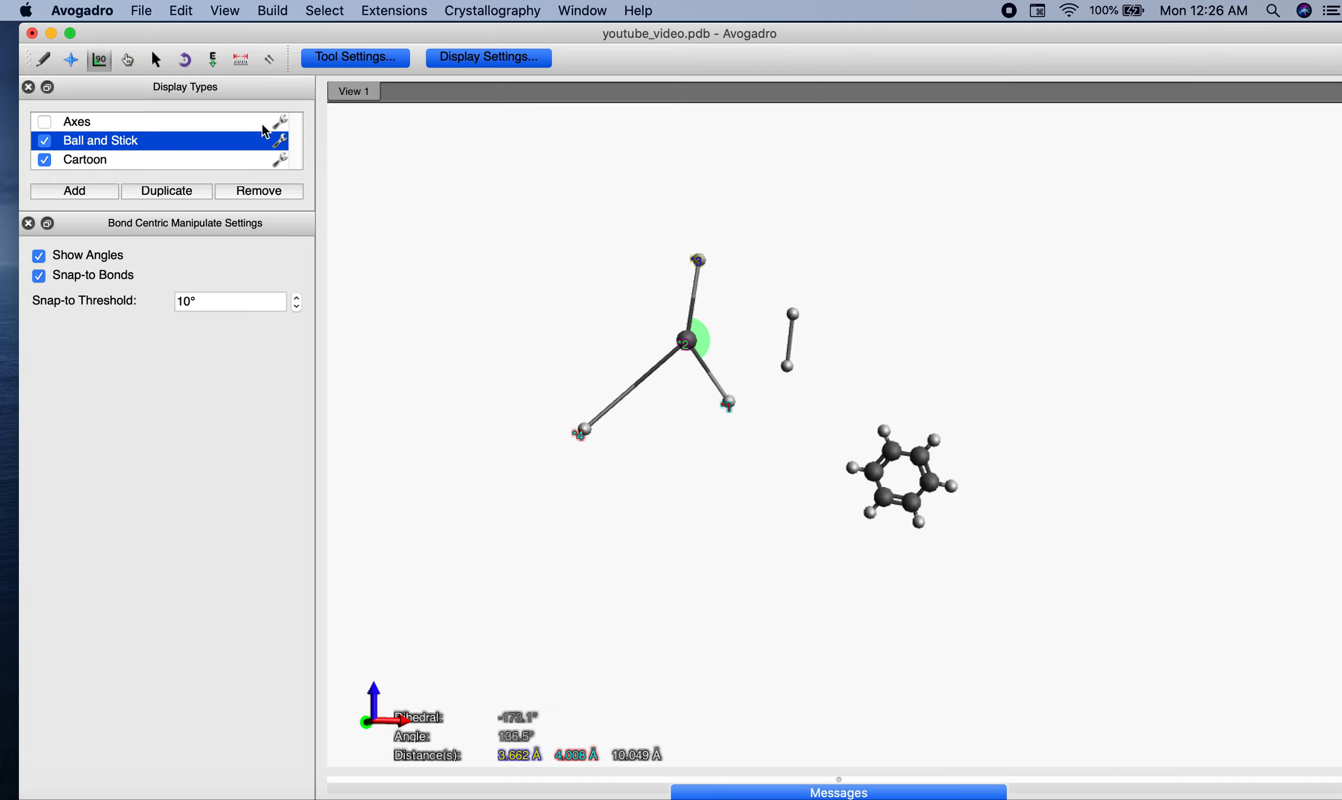
{"action": "left_click", "coordinate": [638, 382]}
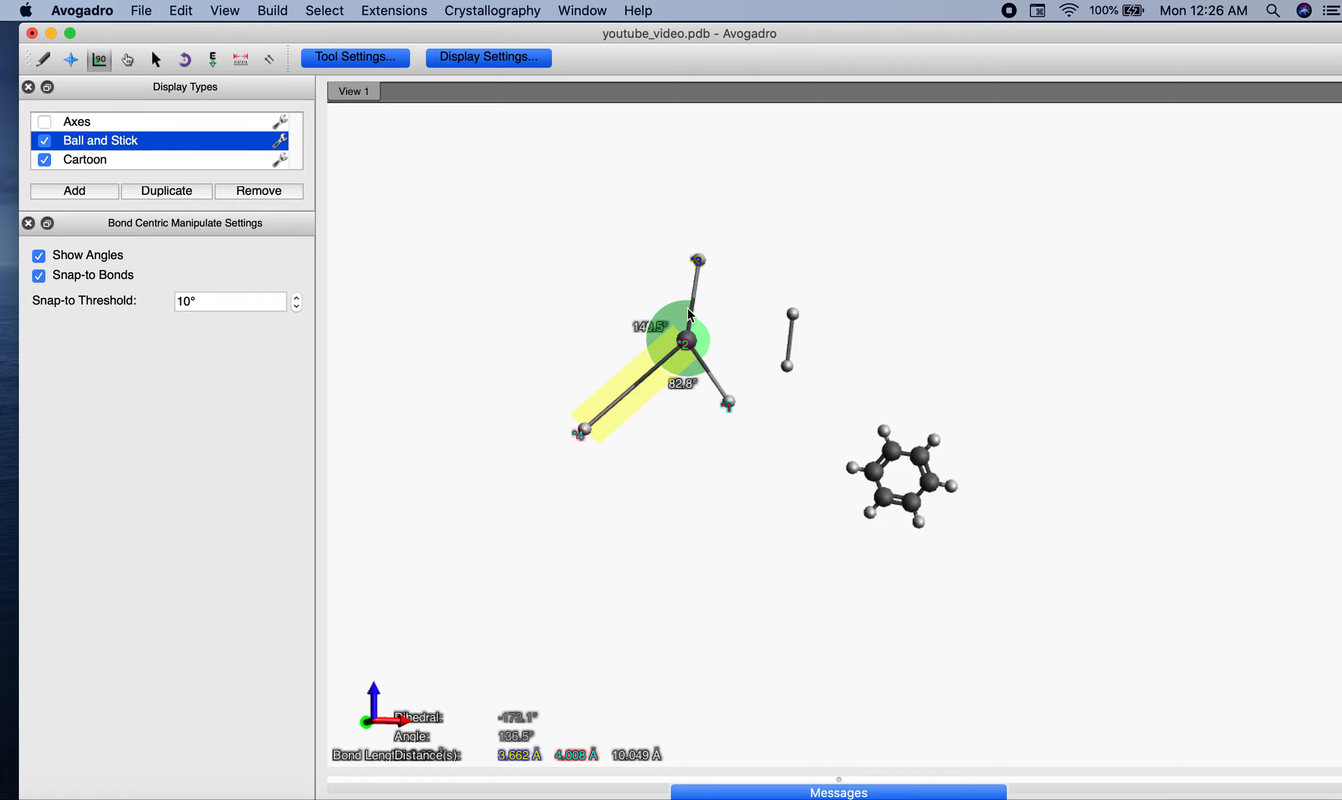
{"action": "left_click_drag", "start_coordinate": [643, 383], "coordinate": [559, 293]}
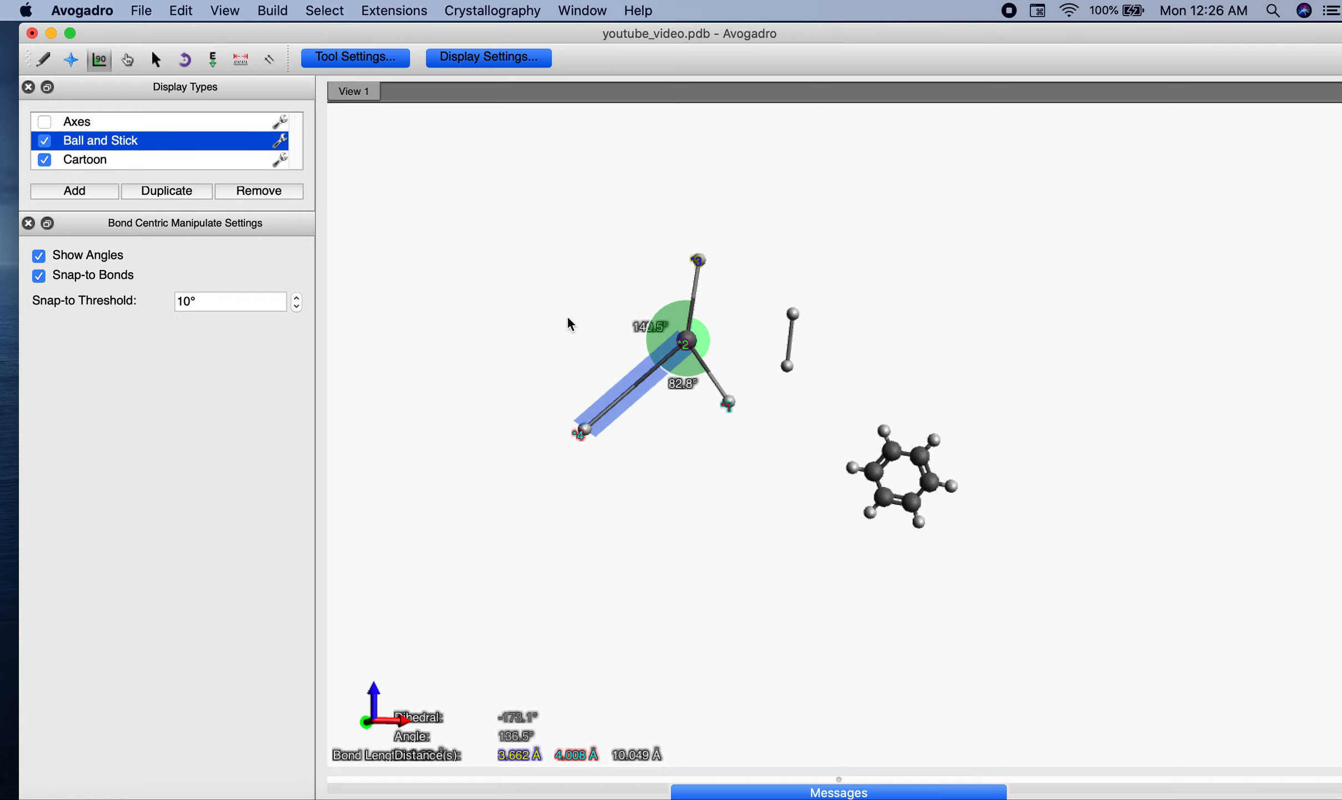
{"action": "left_click_drag", "start_coordinate": [620, 395], "coordinate": [729, 419]}
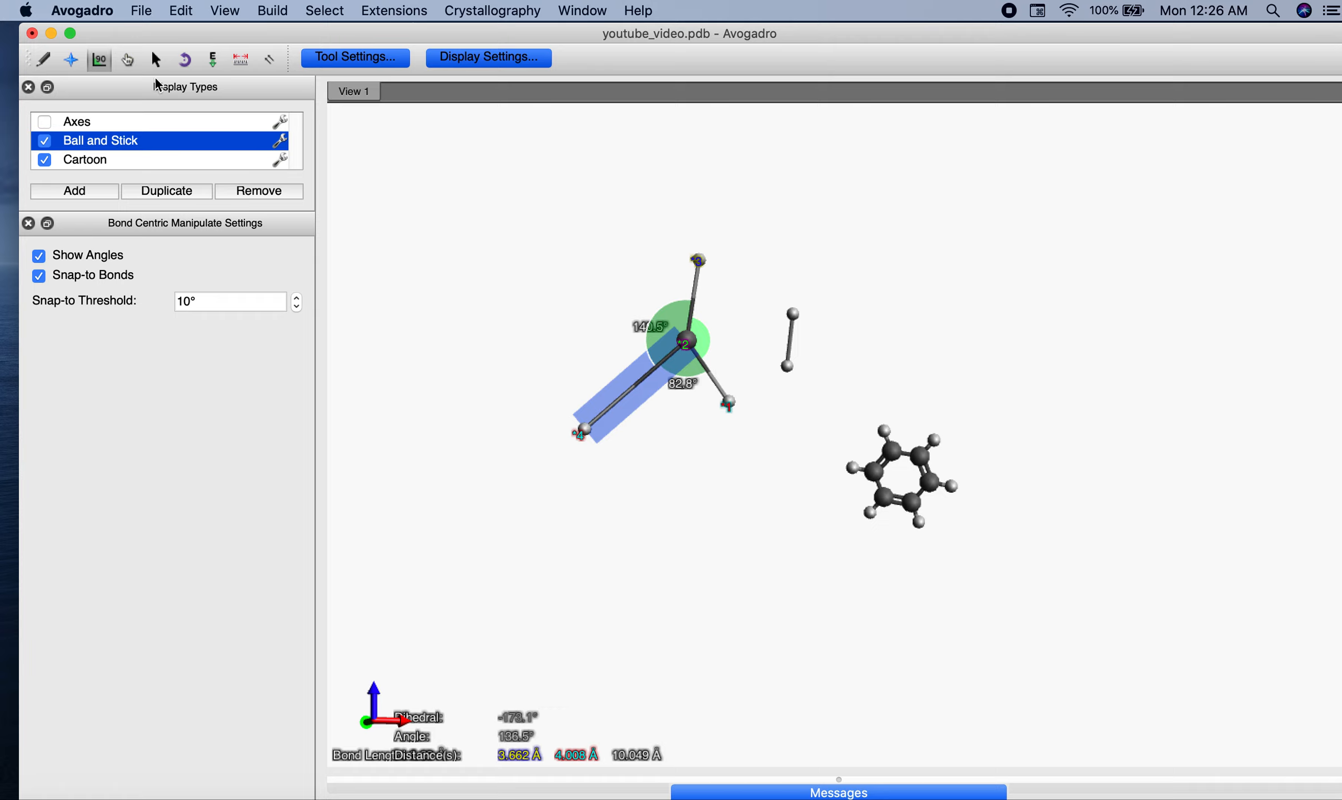
Move the lower-left and upper hydrogens closer to the carbon with the Manipulation tool, shifting the upper one to the right.
{"action": "left_click", "coordinate": [128, 60]}
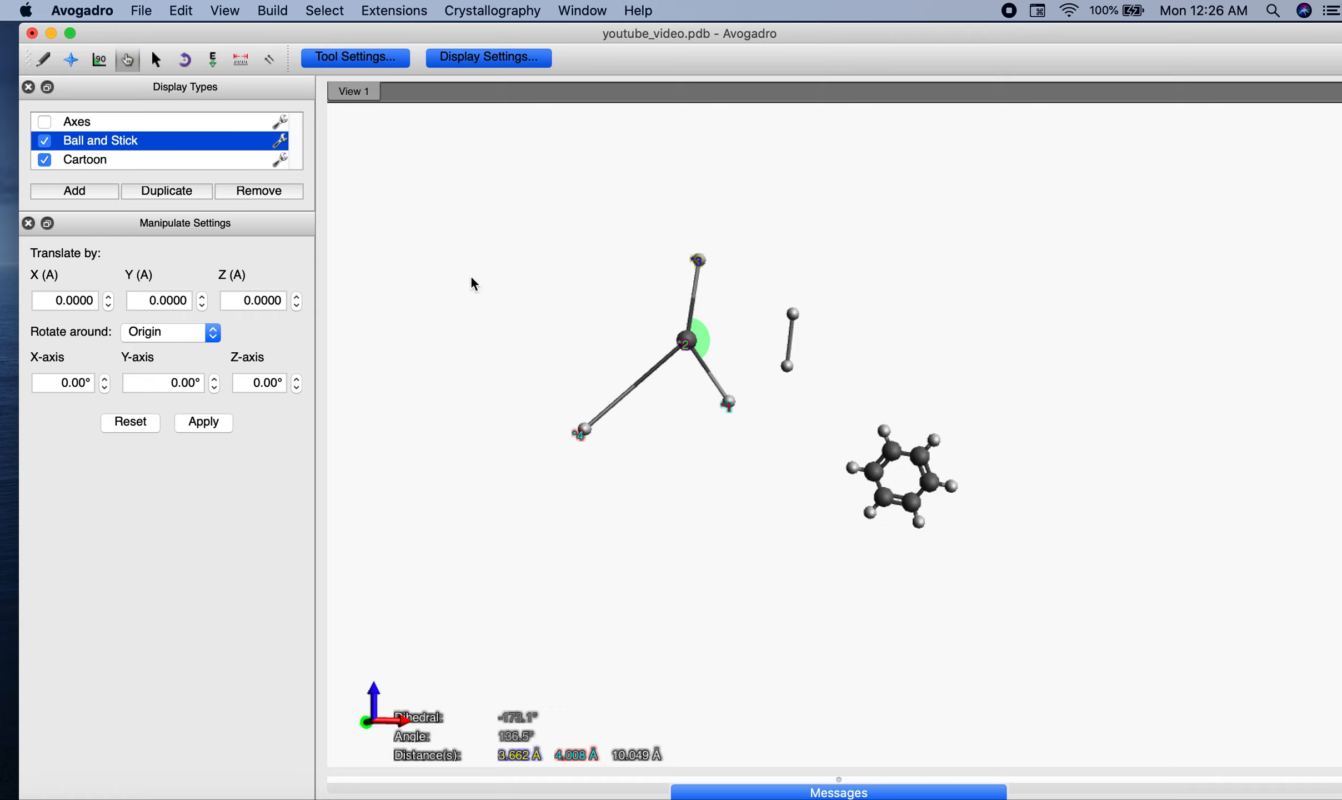
{"action": "left_click_drag", "start_coordinate": [588, 422], "coordinate": [627, 380]}
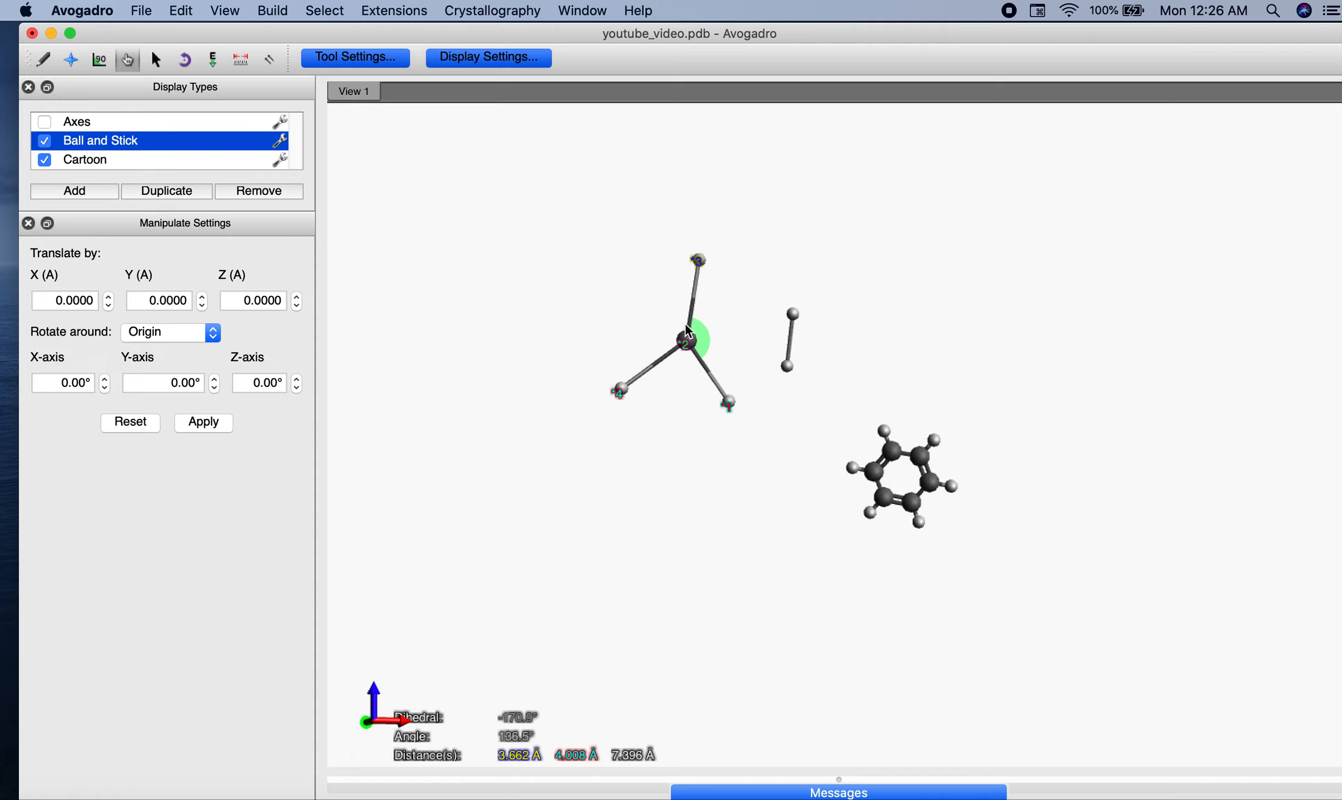
{"action": "left_click_drag", "start_coordinate": [701, 259], "coordinate": [725, 286]}
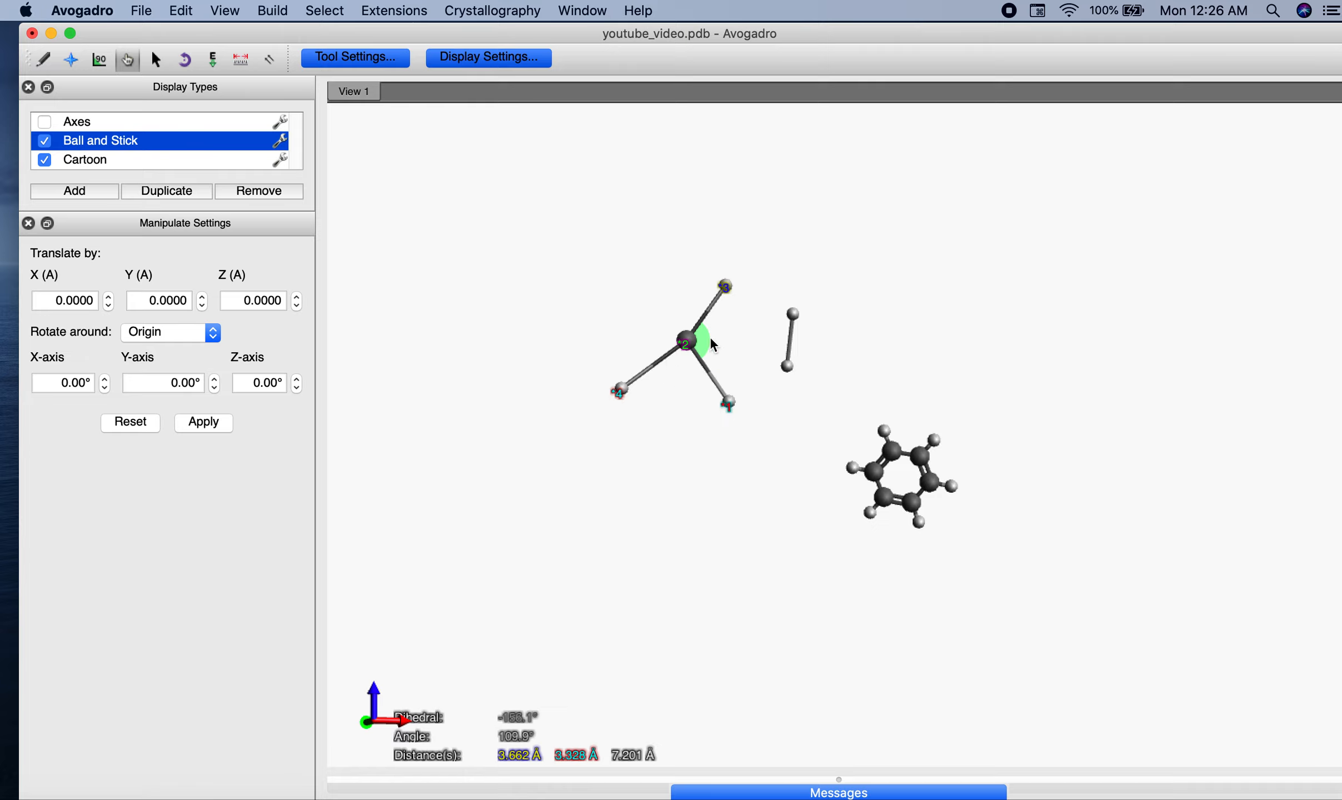
Measure the H–C–H angle between the two lower hydrogens and move the left hydrogen upward to widen it to about 105°.
{"action": "left_click", "coordinate": [101, 60]}
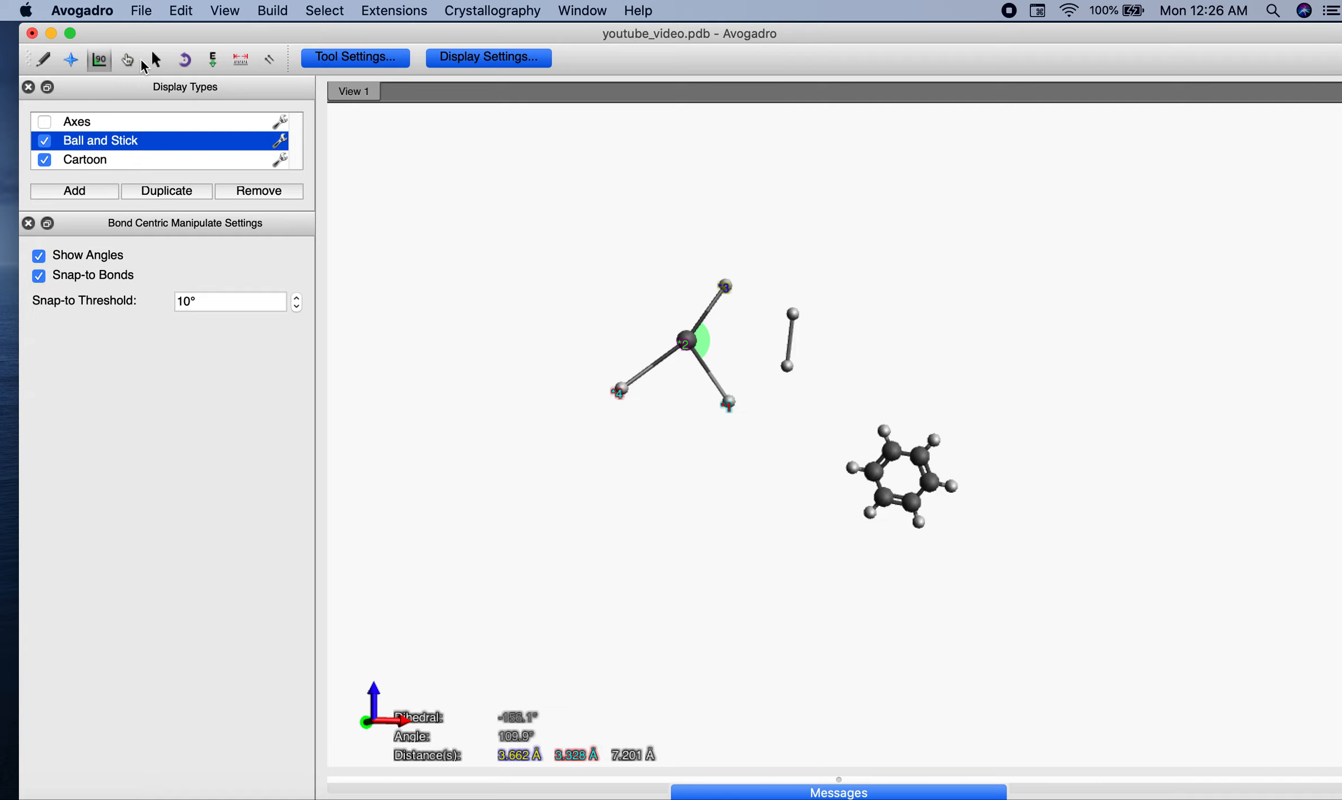
{"action": "left_click", "coordinate": [241, 60]}
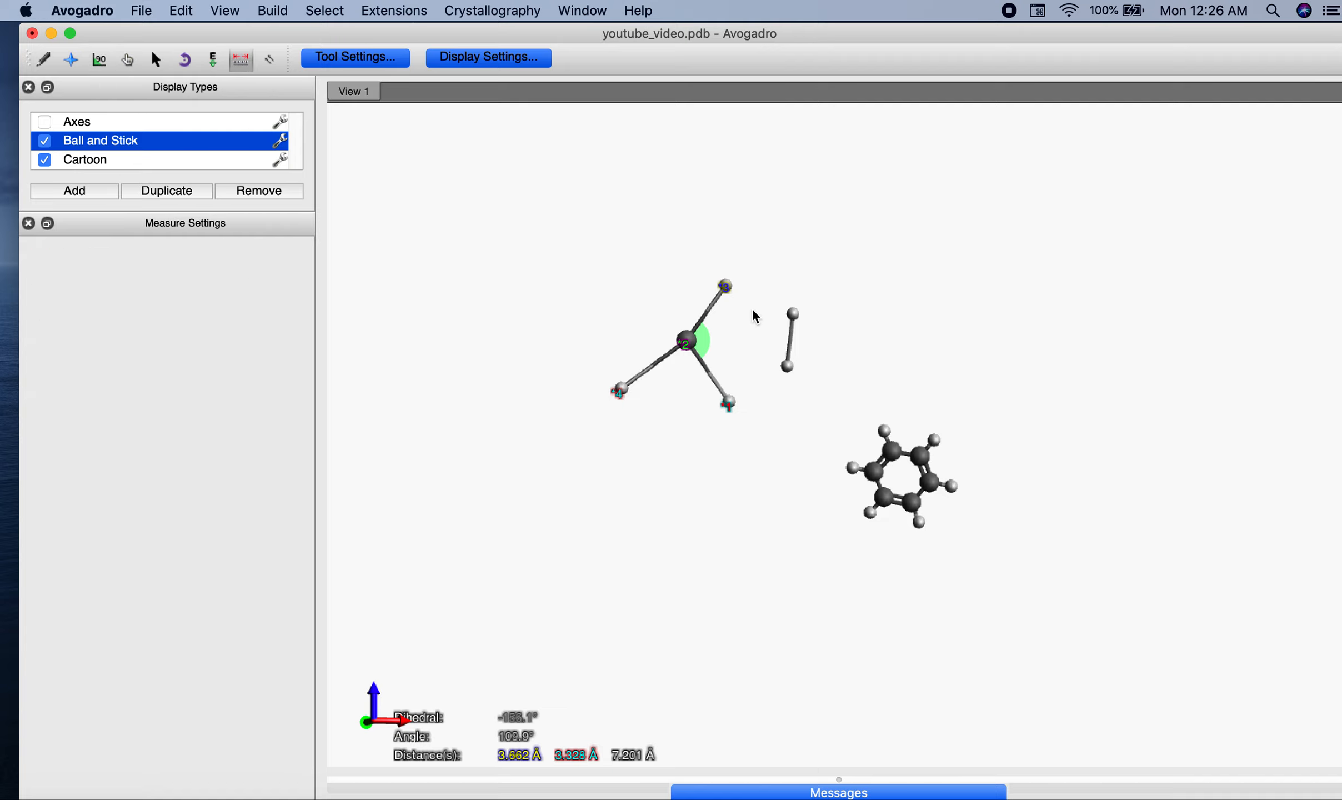
{"action": "left_click", "coordinate": [725, 286]}
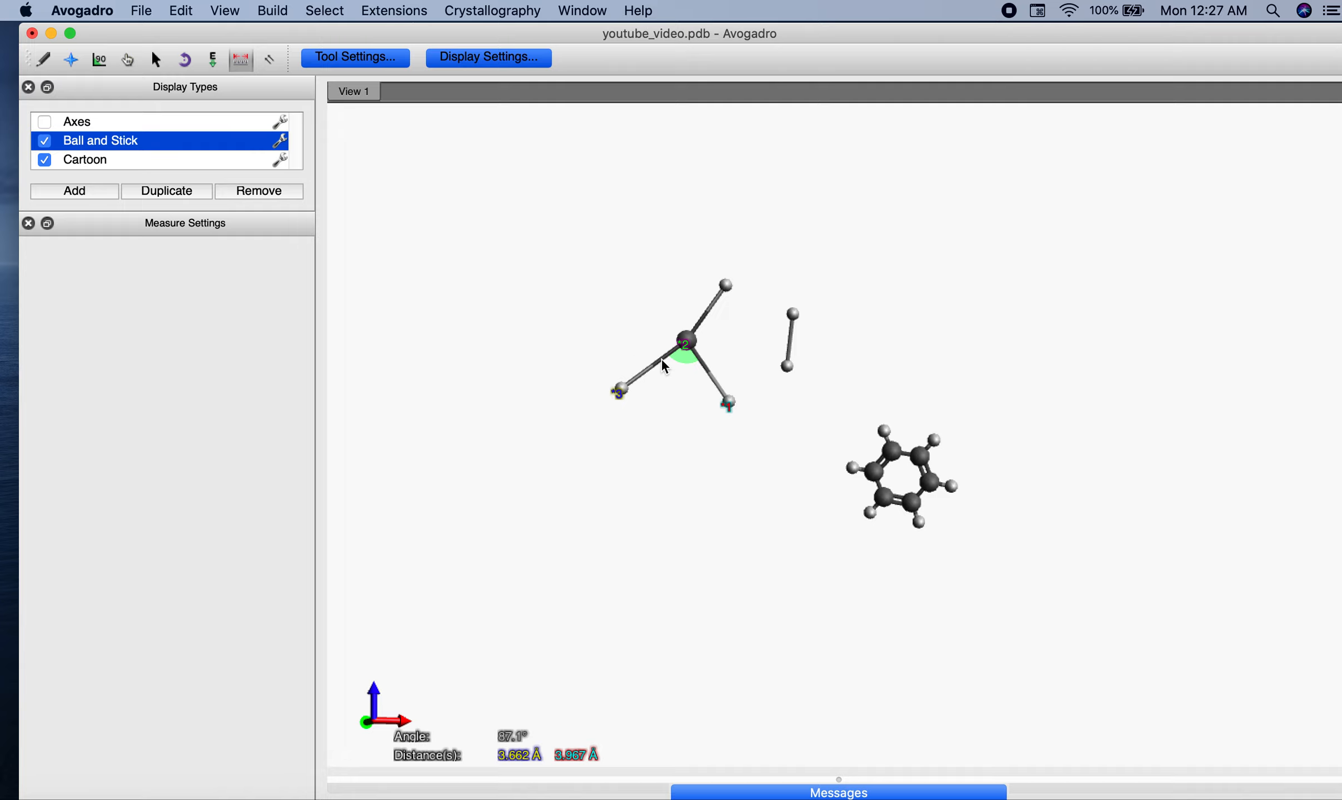
{"action": "left_click", "coordinate": [128, 60]}
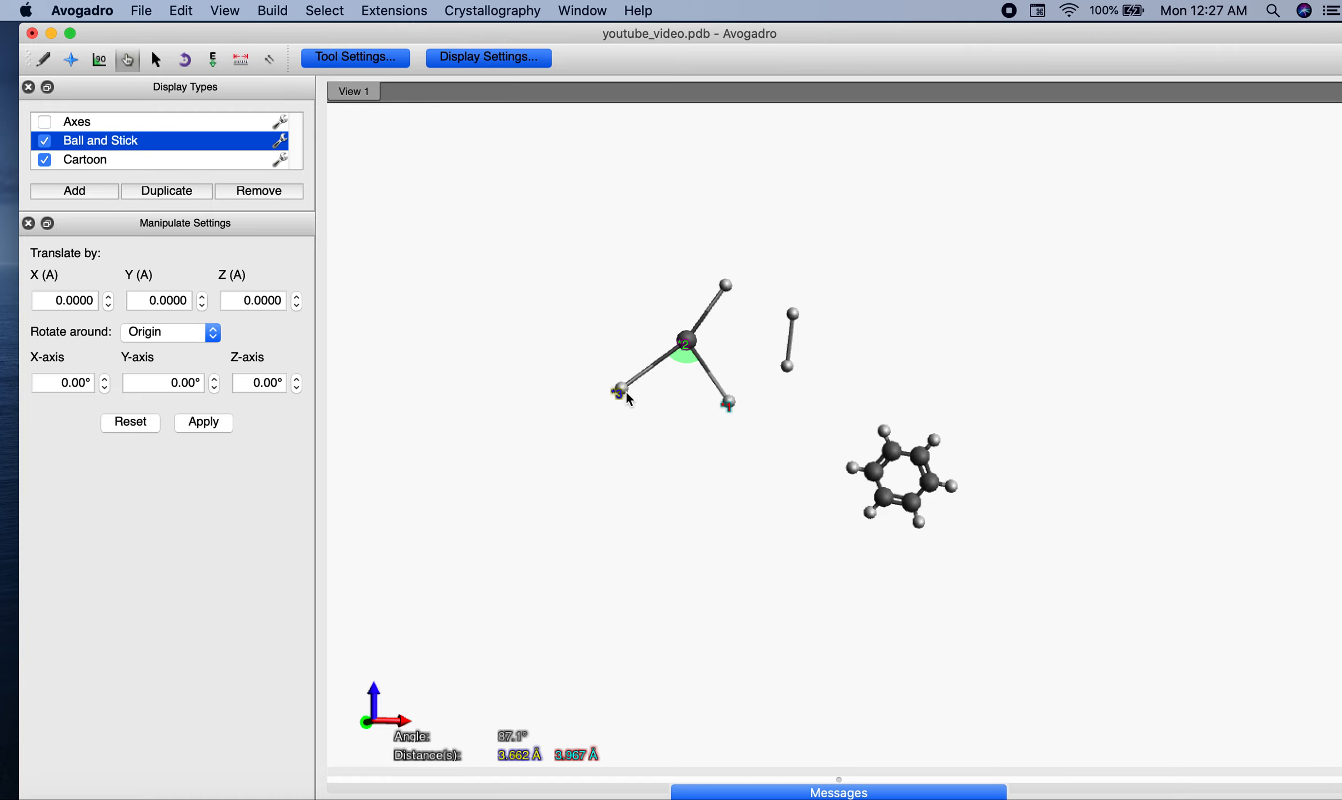
{"action": "left_click_drag", "start_coordinate": [623, 388], "coordinate": [618, 365]}
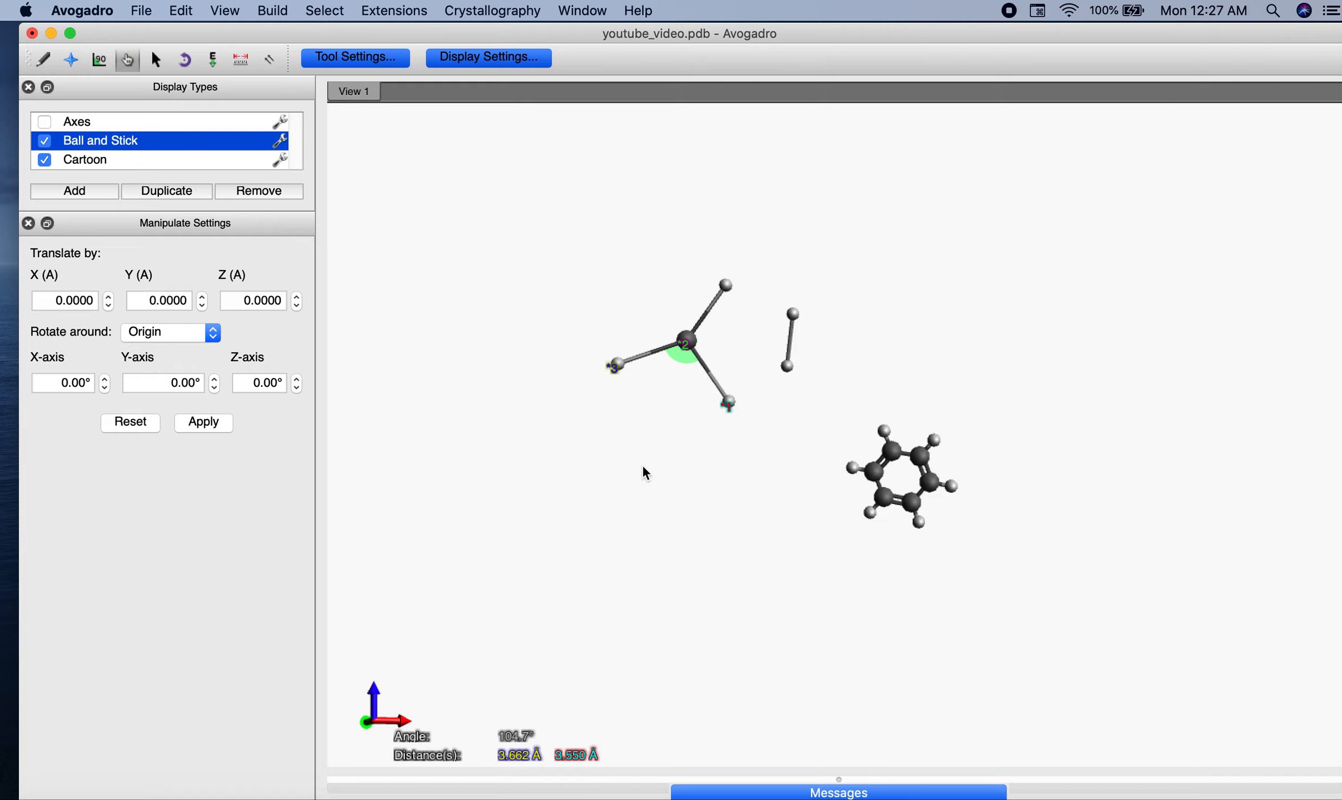
{"action": "left_click", "coordinate": [383, 12]}
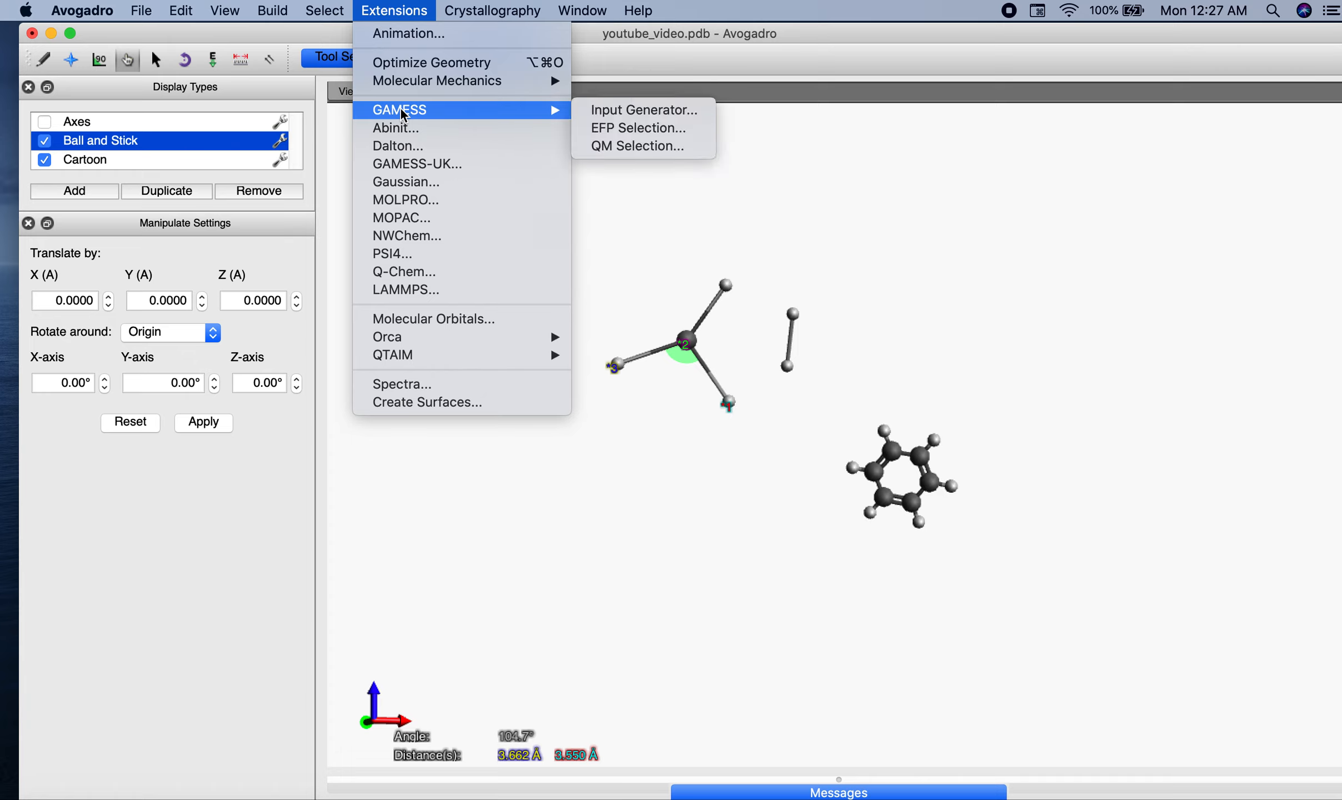
{"action": "mouse_move", "coordinate": [469, 83]}
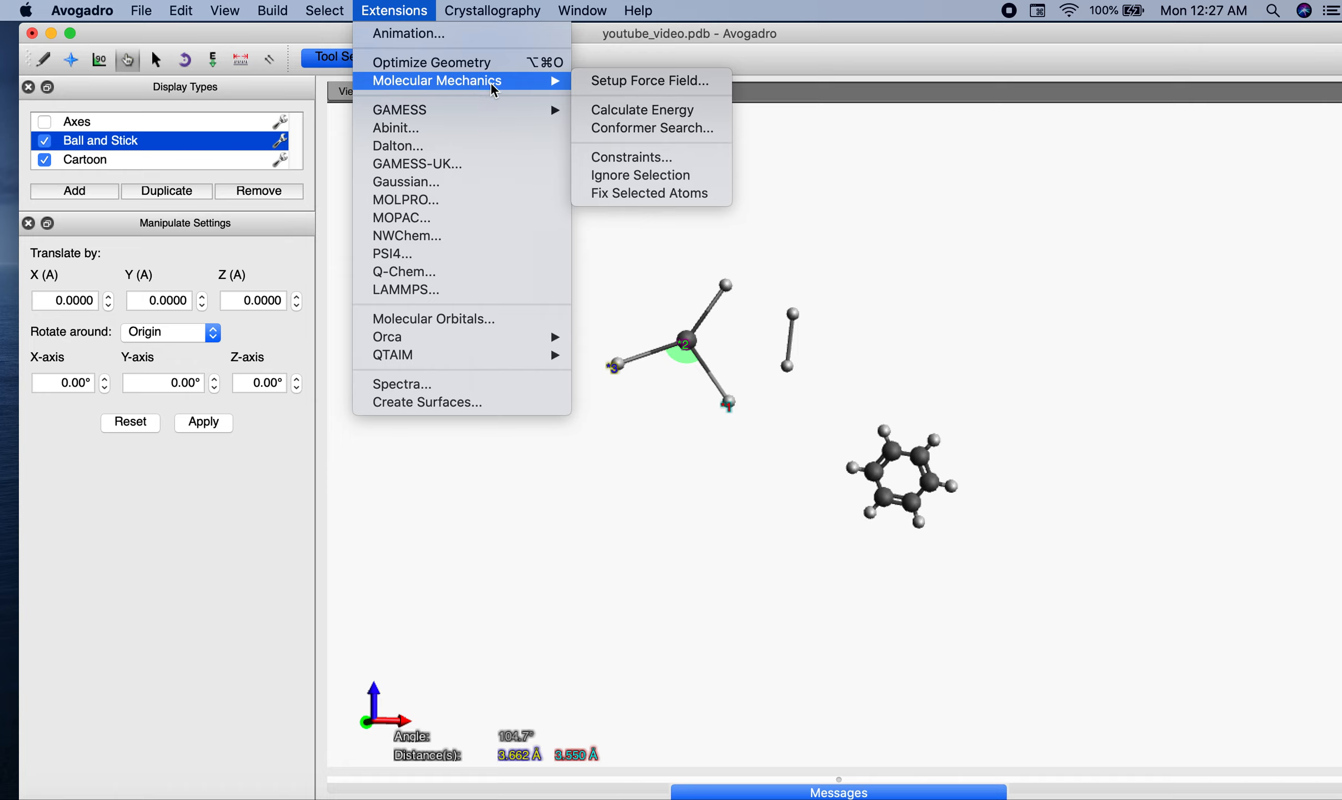
{"action": "left_click", "coordinate": [664, 194]}
Extend the current measurement to the upper hydrogen to include the dihedral angle.
{"action": "left_click", "coordinate": [245, 59]}
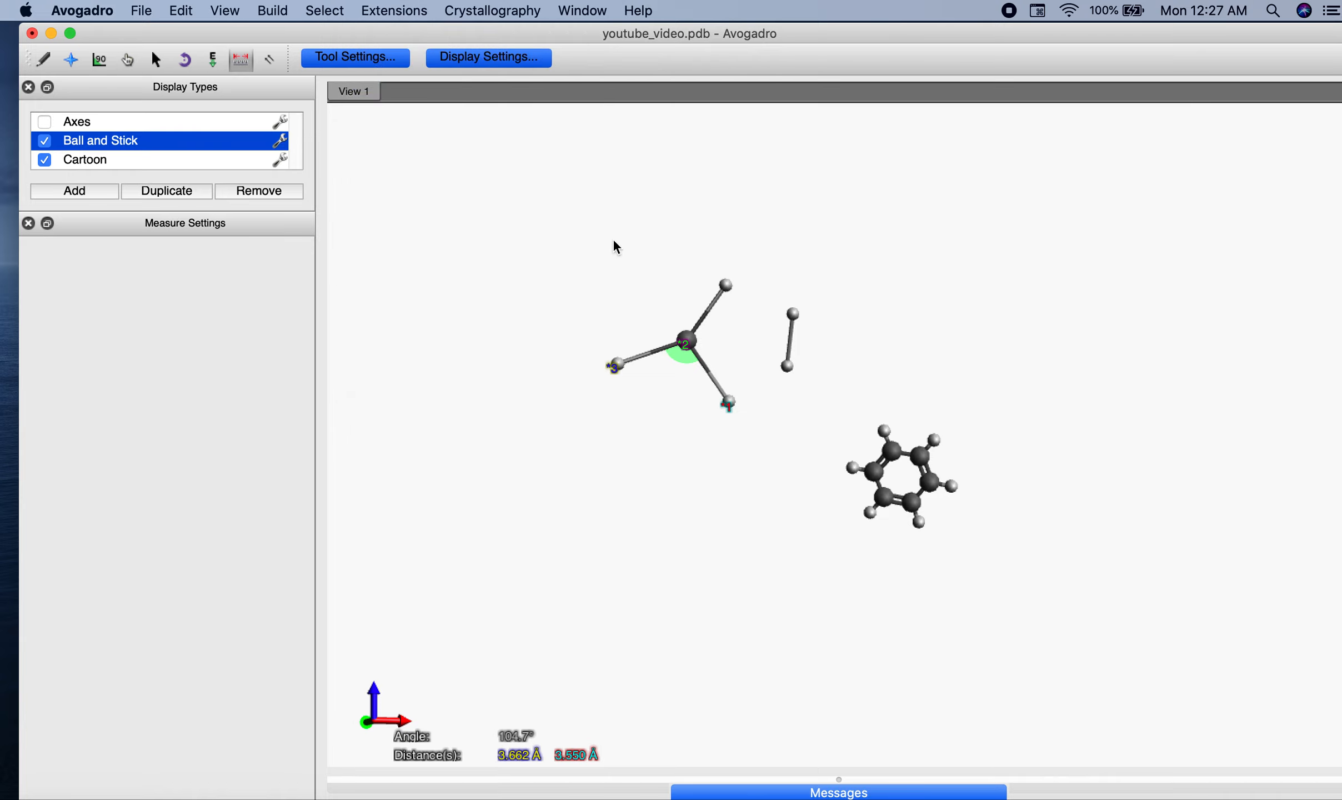
{"action": "left_click", "coordinate": [729, 286]}
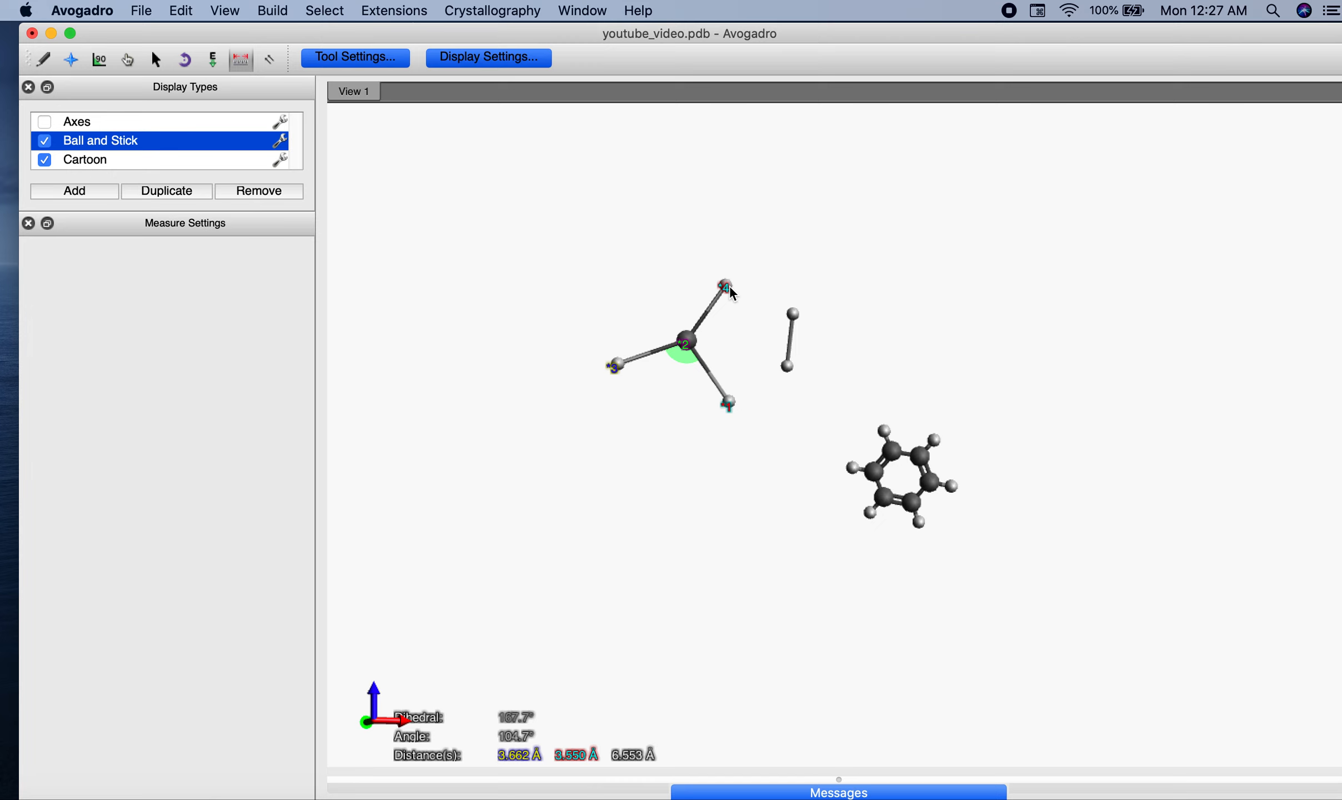
Set up the molecular mechanics force field as UFF with 4 geometry optimization steps.
{"action": "left_click", "coordinate": [408, 16]}
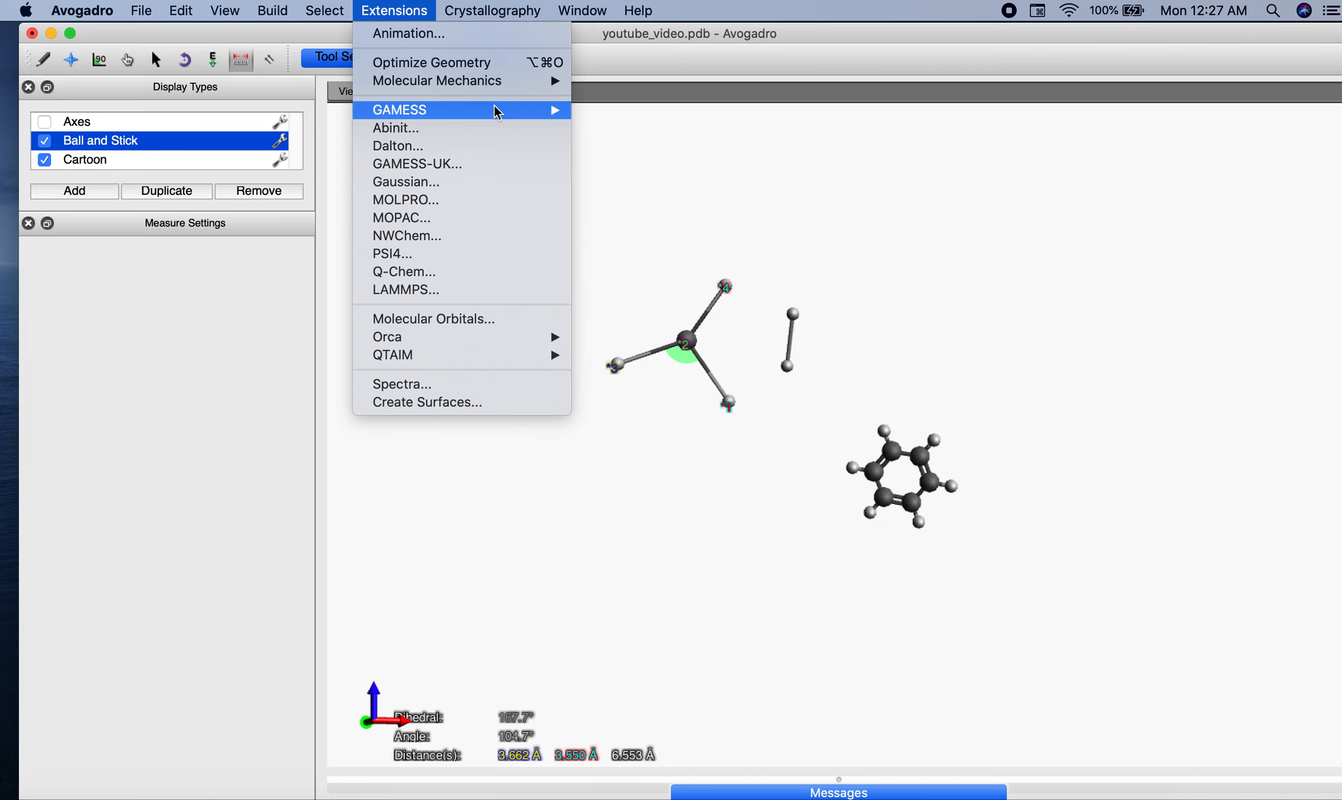
{"action": "mouse_move", "coordinate": [530, 82]}
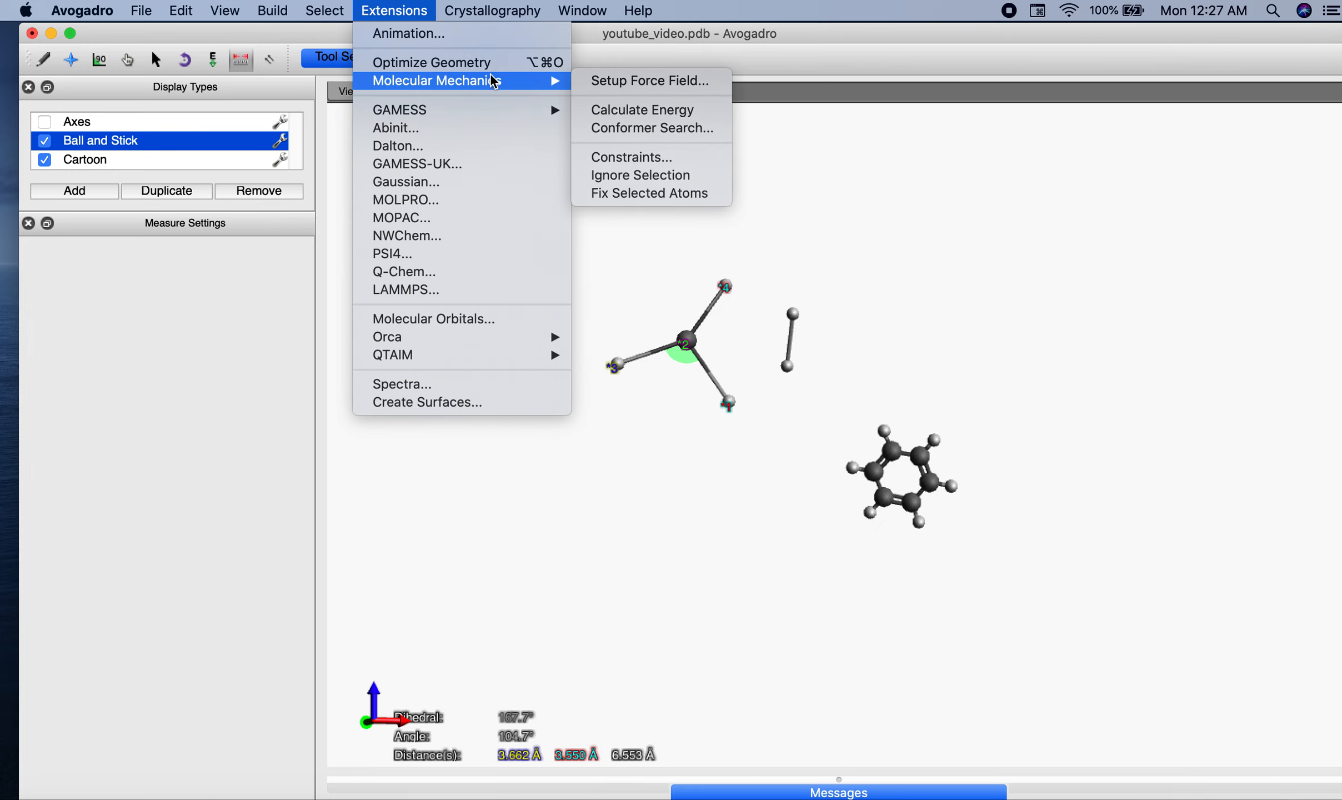
{"action": "left_click", "coordinate": [622, 82]}
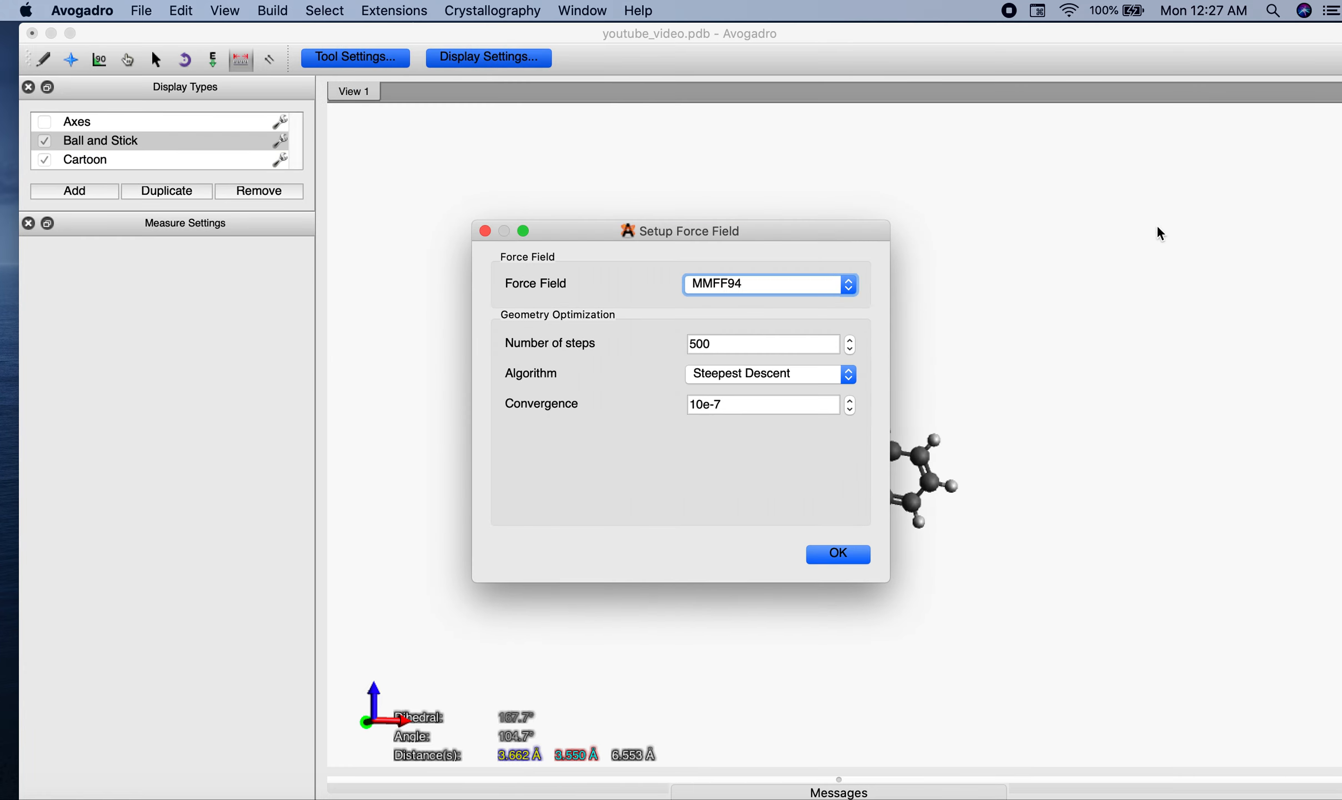
{"action": "left_click", "coordinate": [855, 287]}
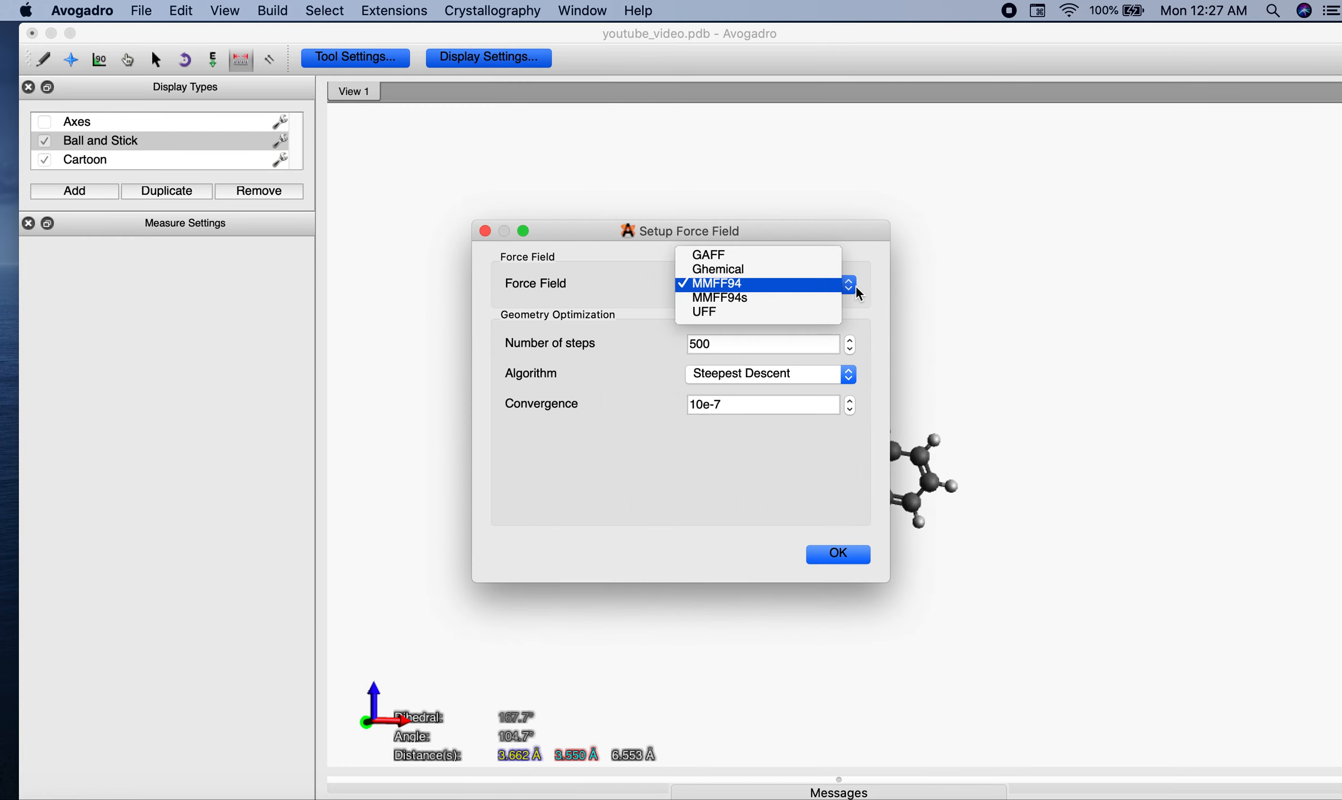
{"action": "left_click", "coordinate": [719, 316]}
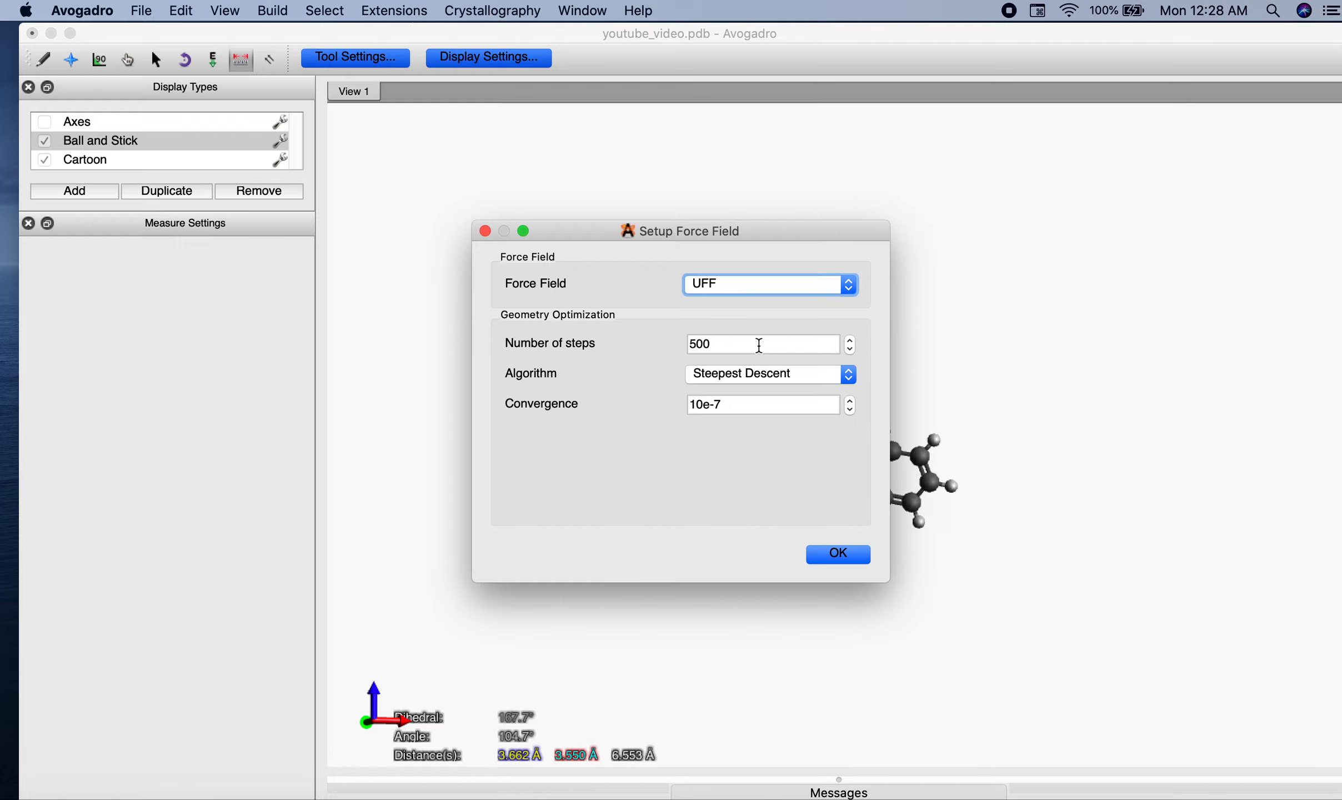
{"action": "key", "text": "Tab"}
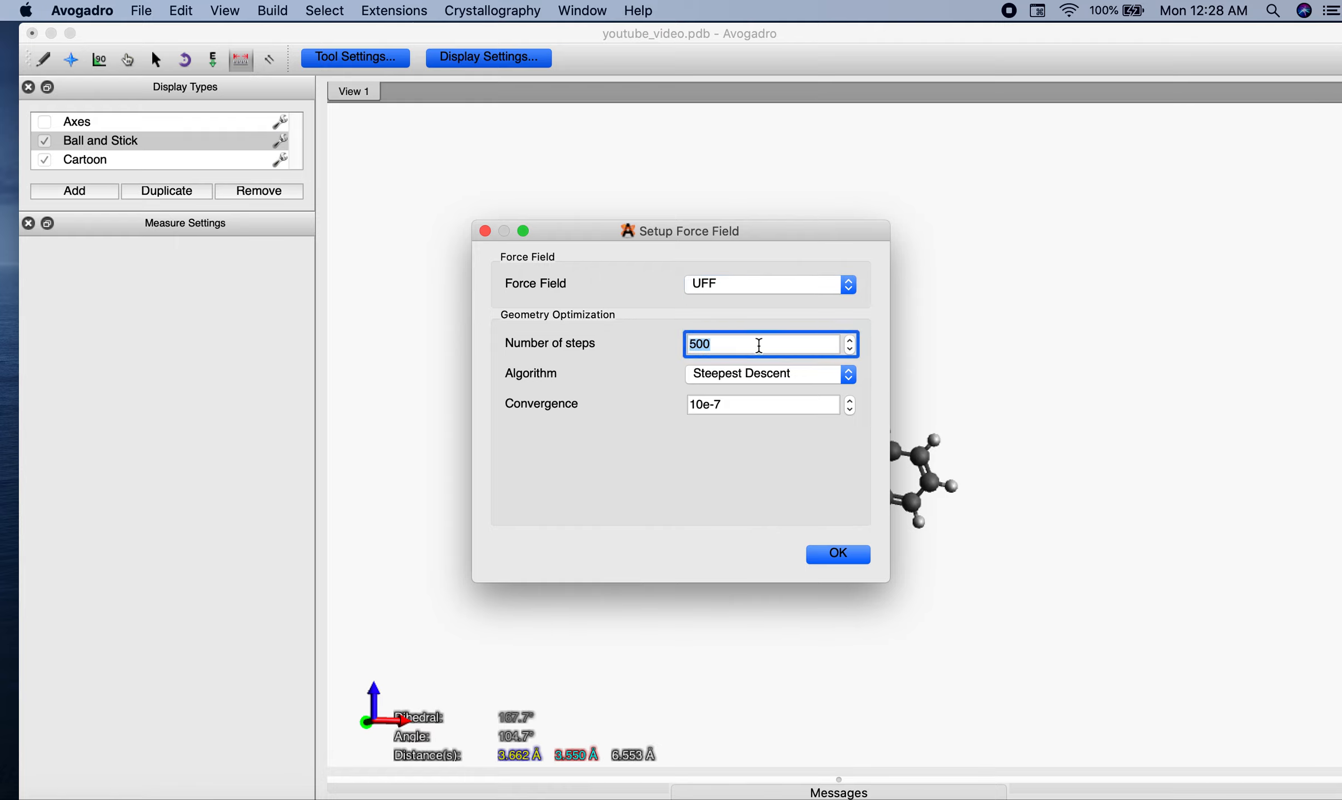
{"action": "type", "text": "4"}
{"action": "left_click", "coordinate": [849, 558]}
Calculate the energy of the molecular system with the chosen force field and dismiss the result.
{"action": "left_click", "coordinate": [406, 12]}
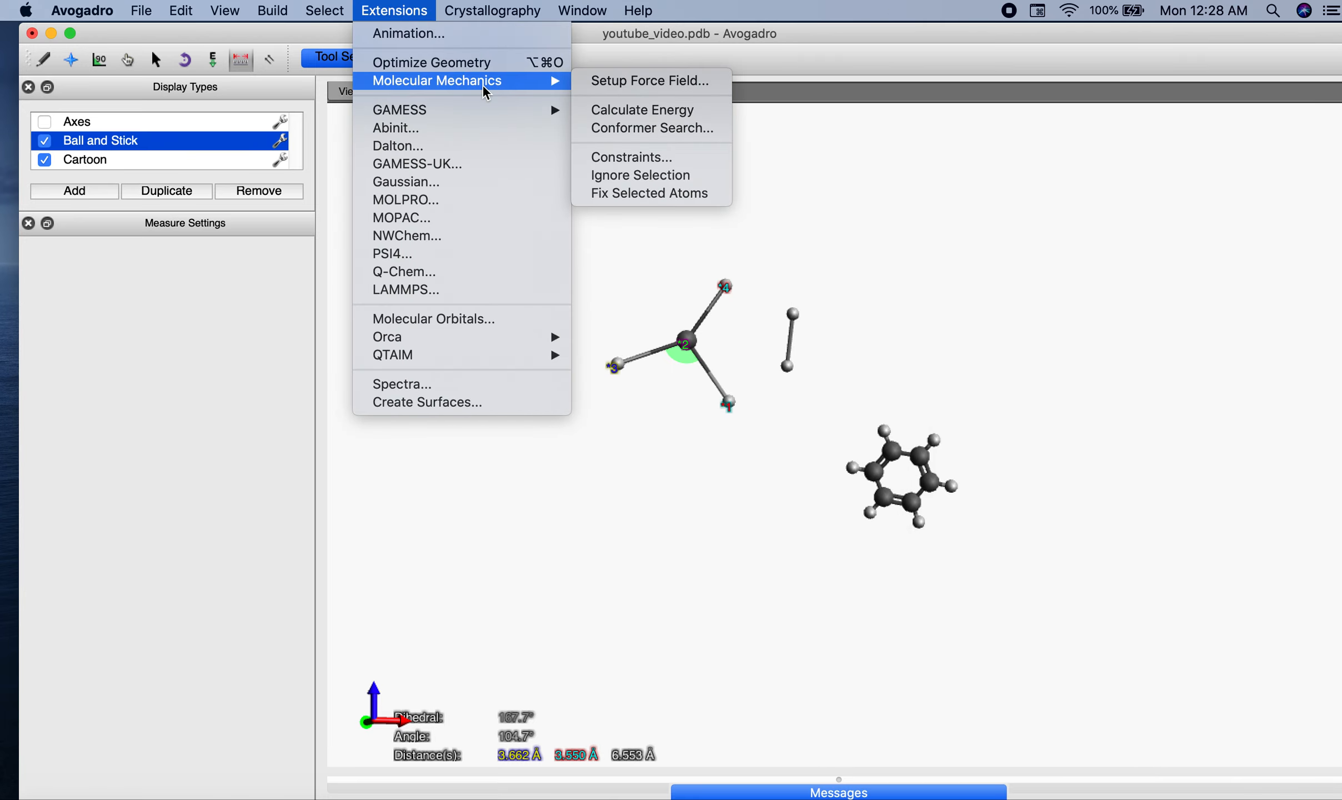
{"action": "left_click", "coordinate": [682, 113]}
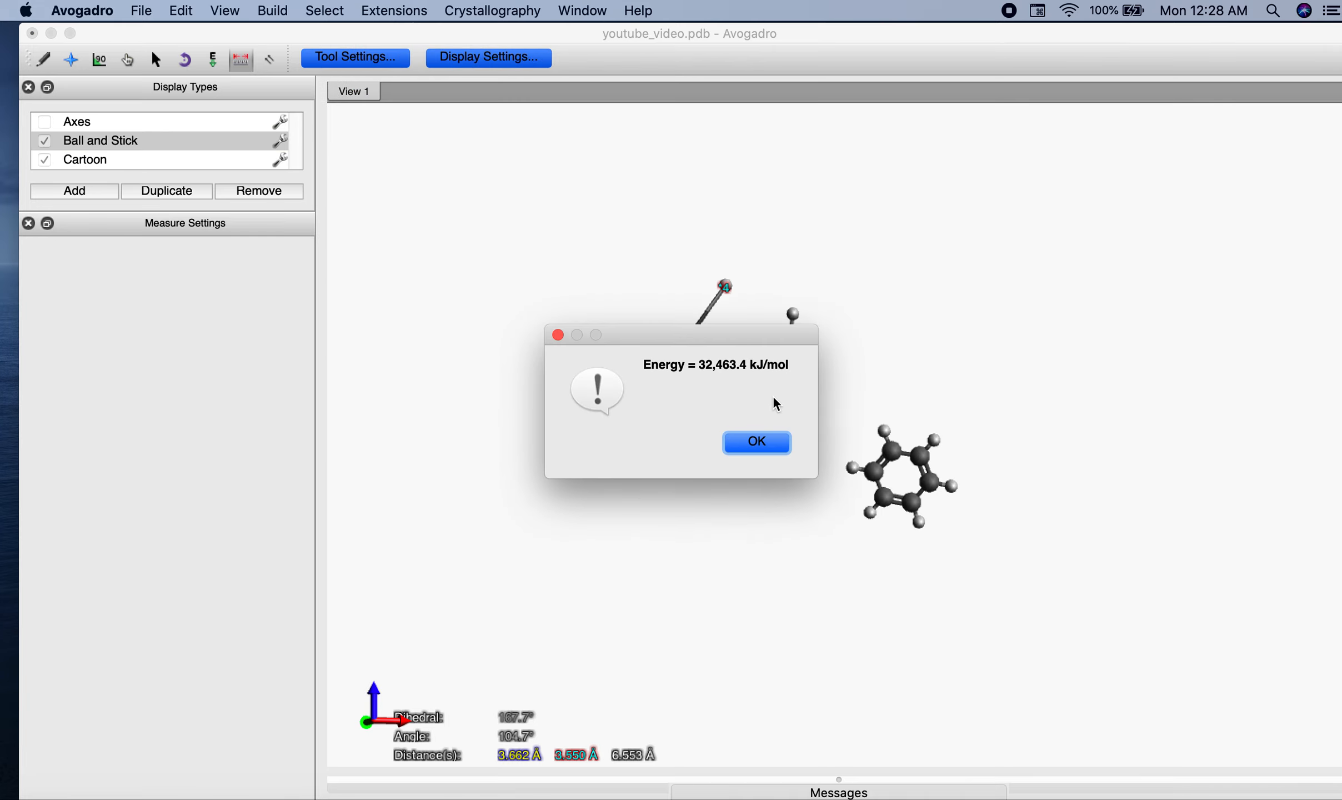
{"action": "left_click", "coordinate": [765, 443]}
Review the Conformer Search settings and close them without running a search.
{"action": "left_click", "coordinate": [414, 10]}
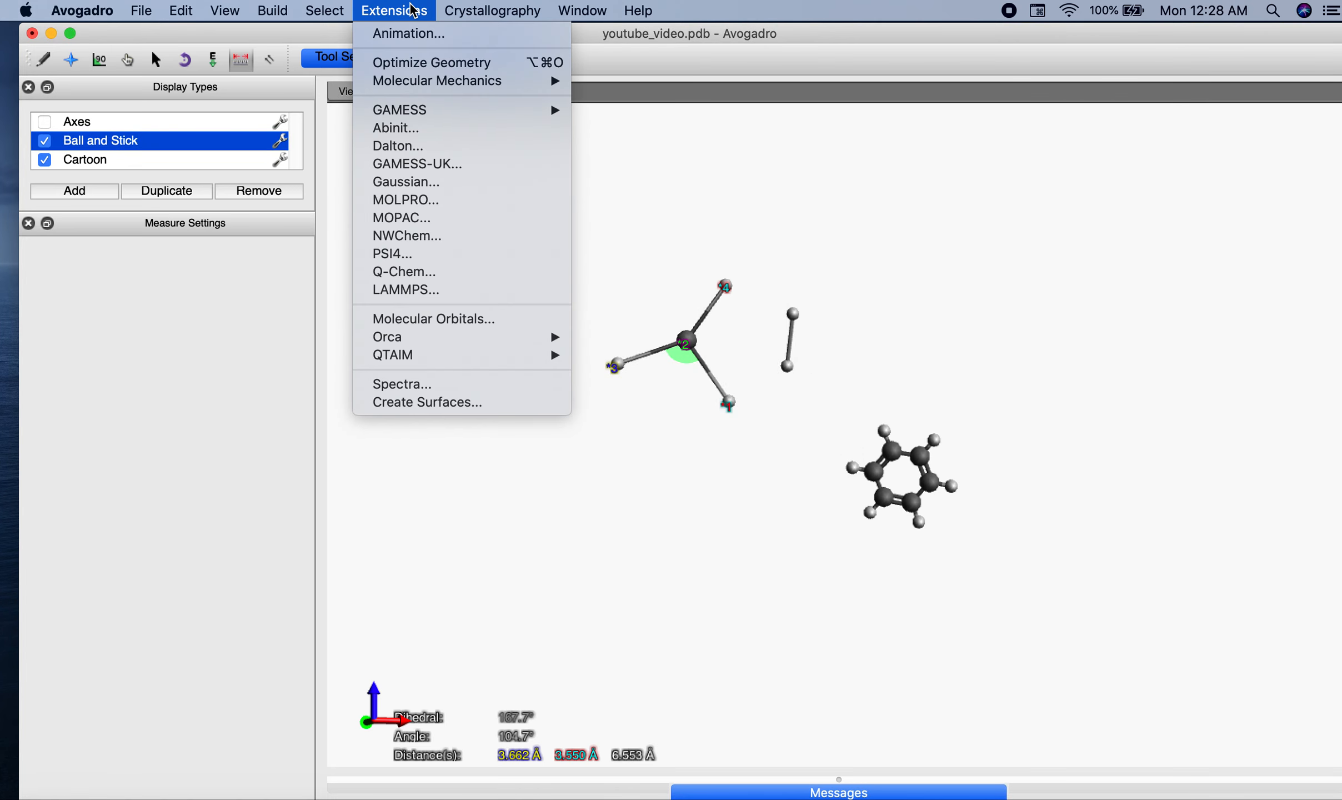
{"action": "mouse_move", "coordinate": [524, 86]}
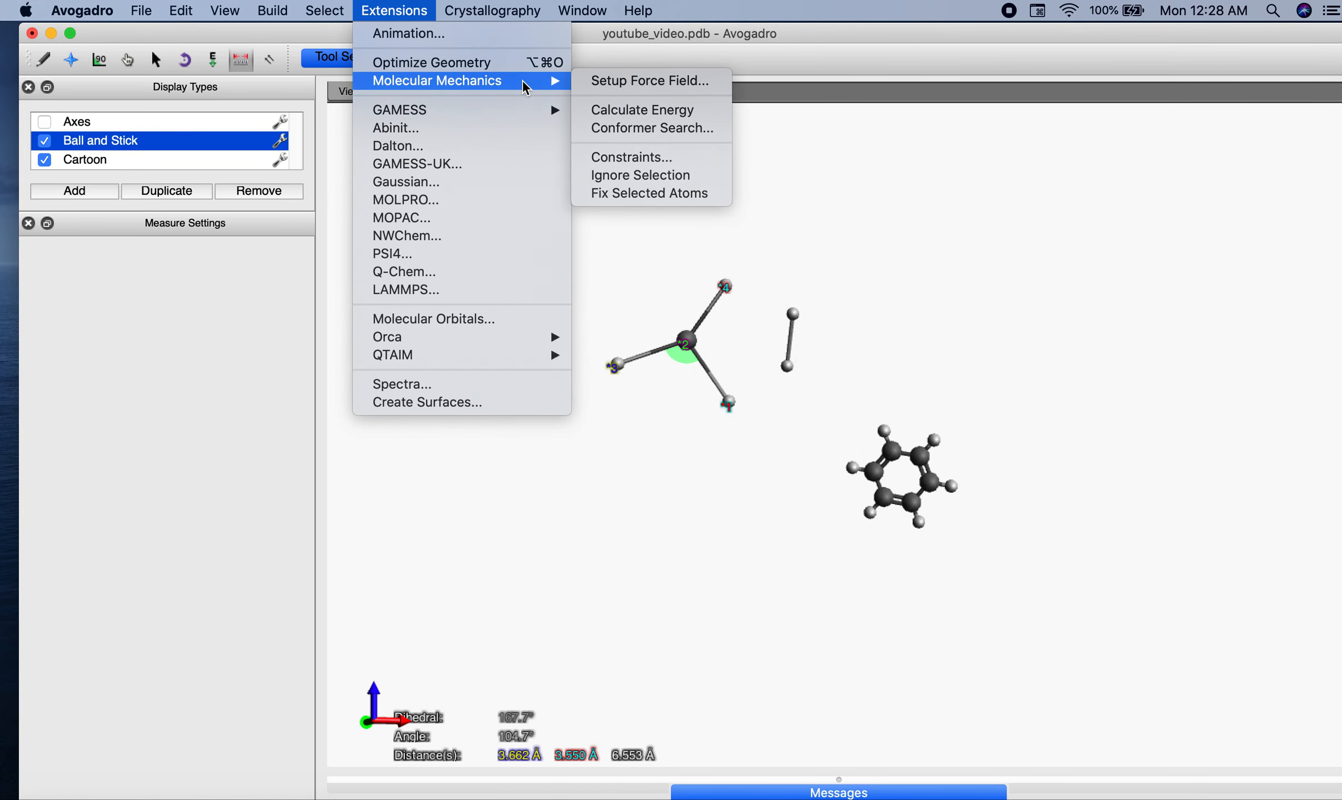
{"action": "left_click", "coordinate": [668, 128]}
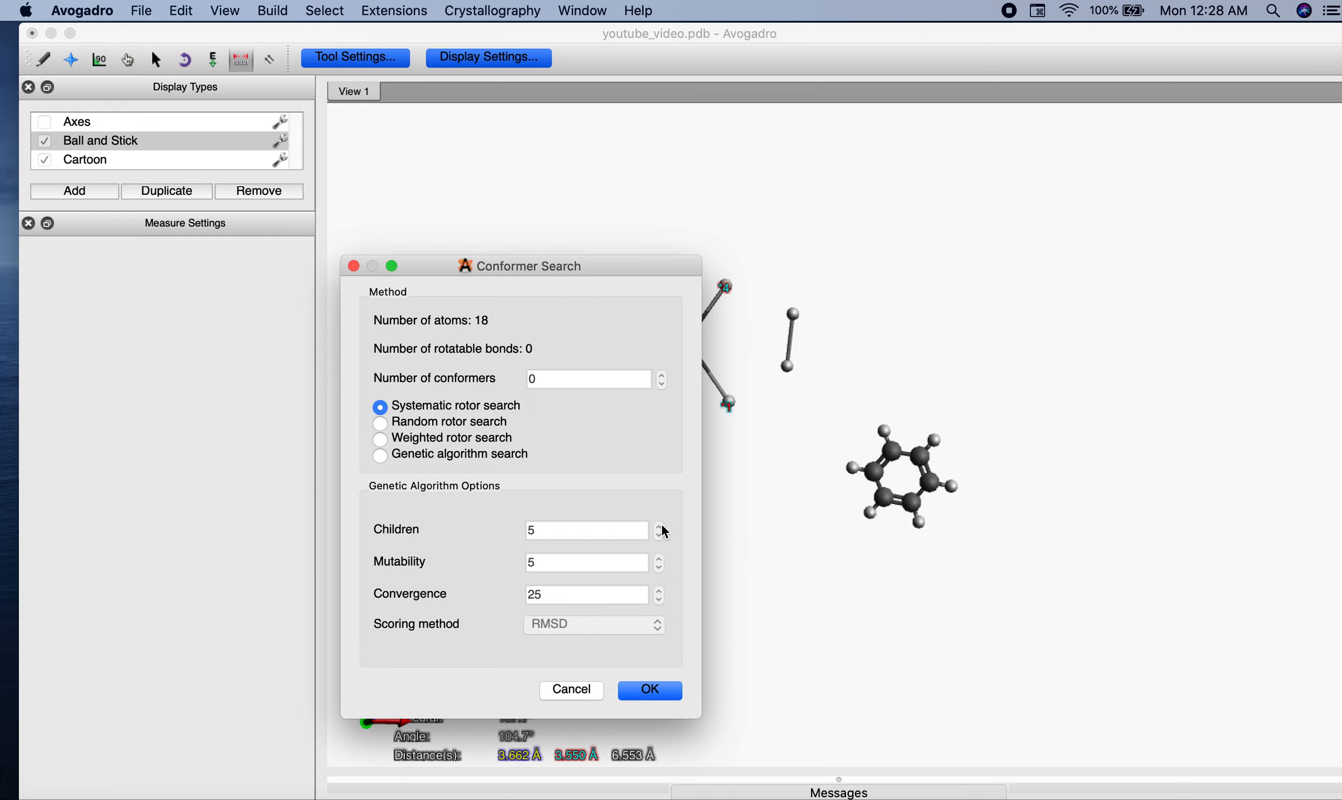
{"action": "left_click", "coordinate": [574, 689]}
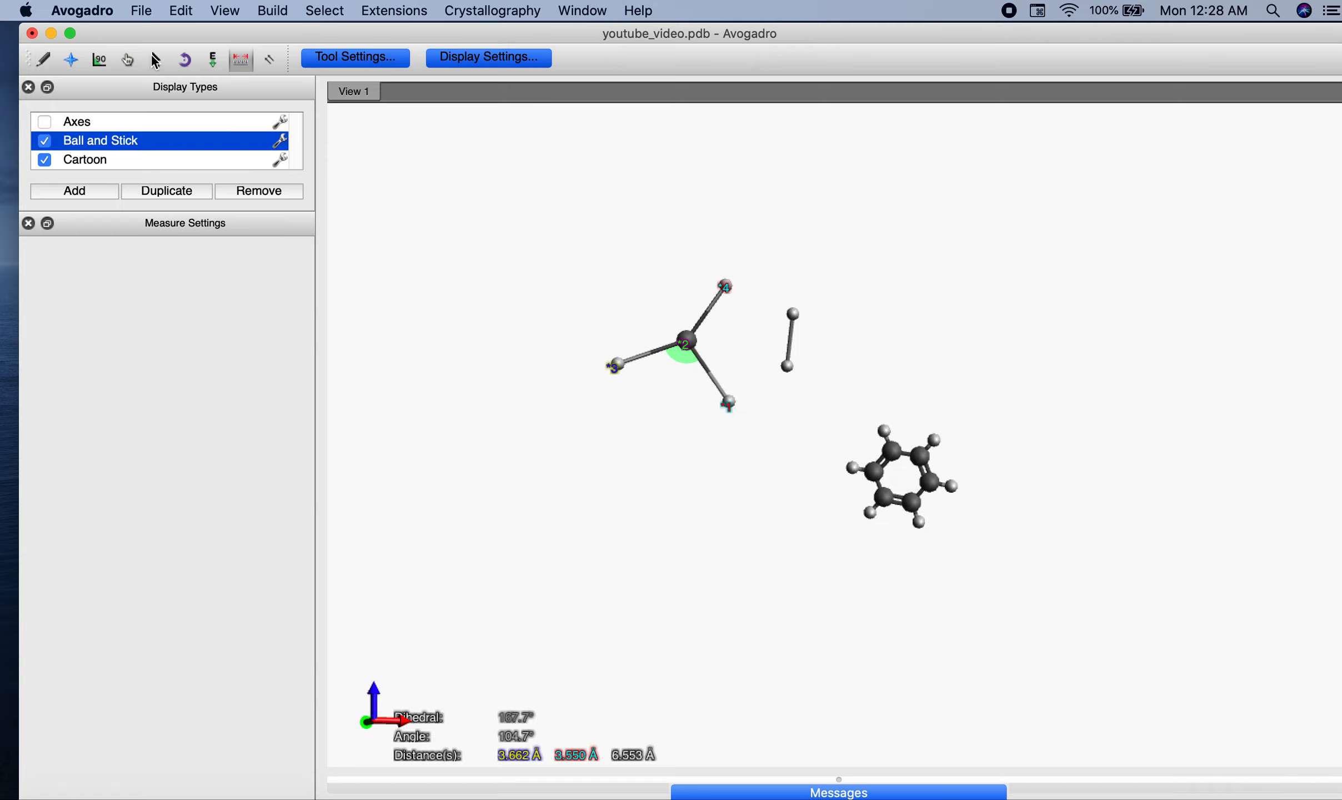
Select the separate two-hydrogen fragment and the benzene ring, delete them, and save the file.
{"action": "left_click", "coordinate": [156, 61]}
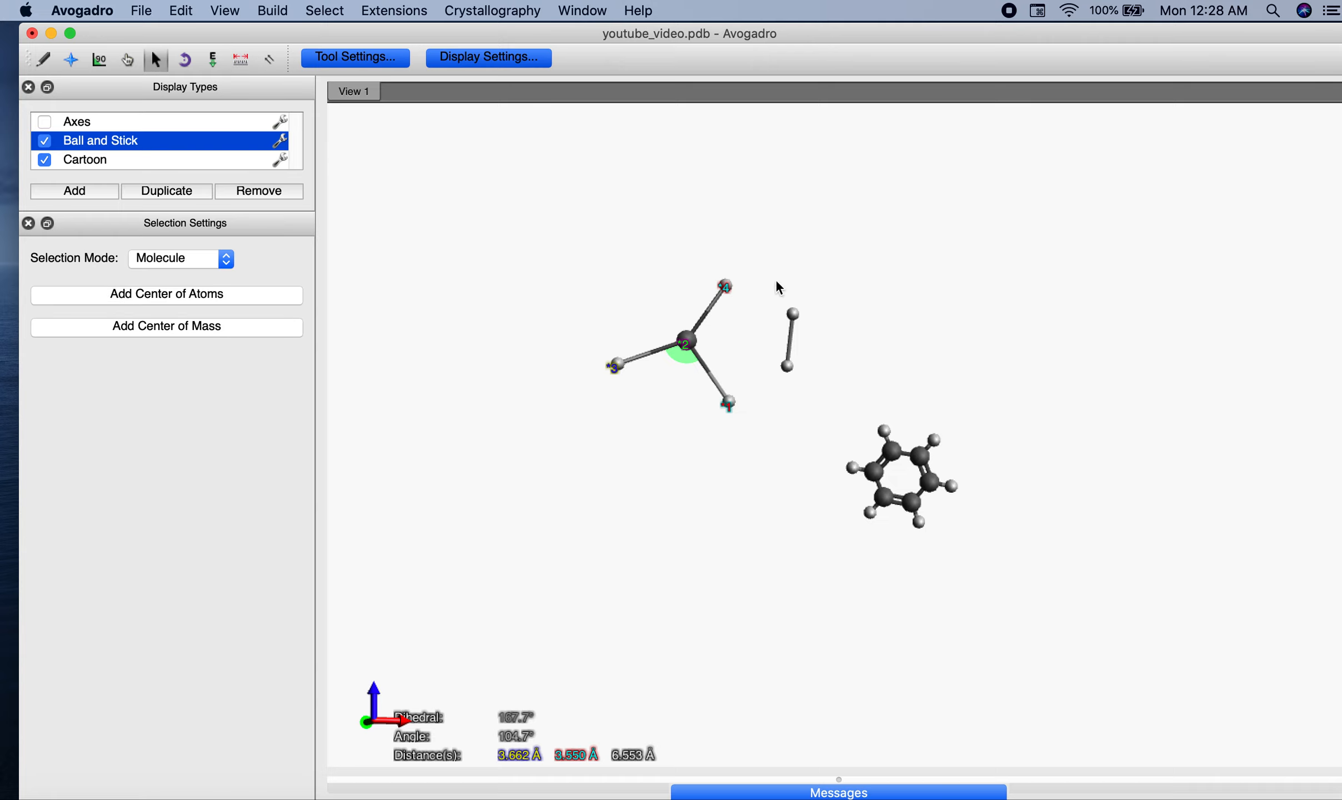
{"action": "left_click_drag", "start_coordinate": [861, 486], "coordinate": [970, 548]}
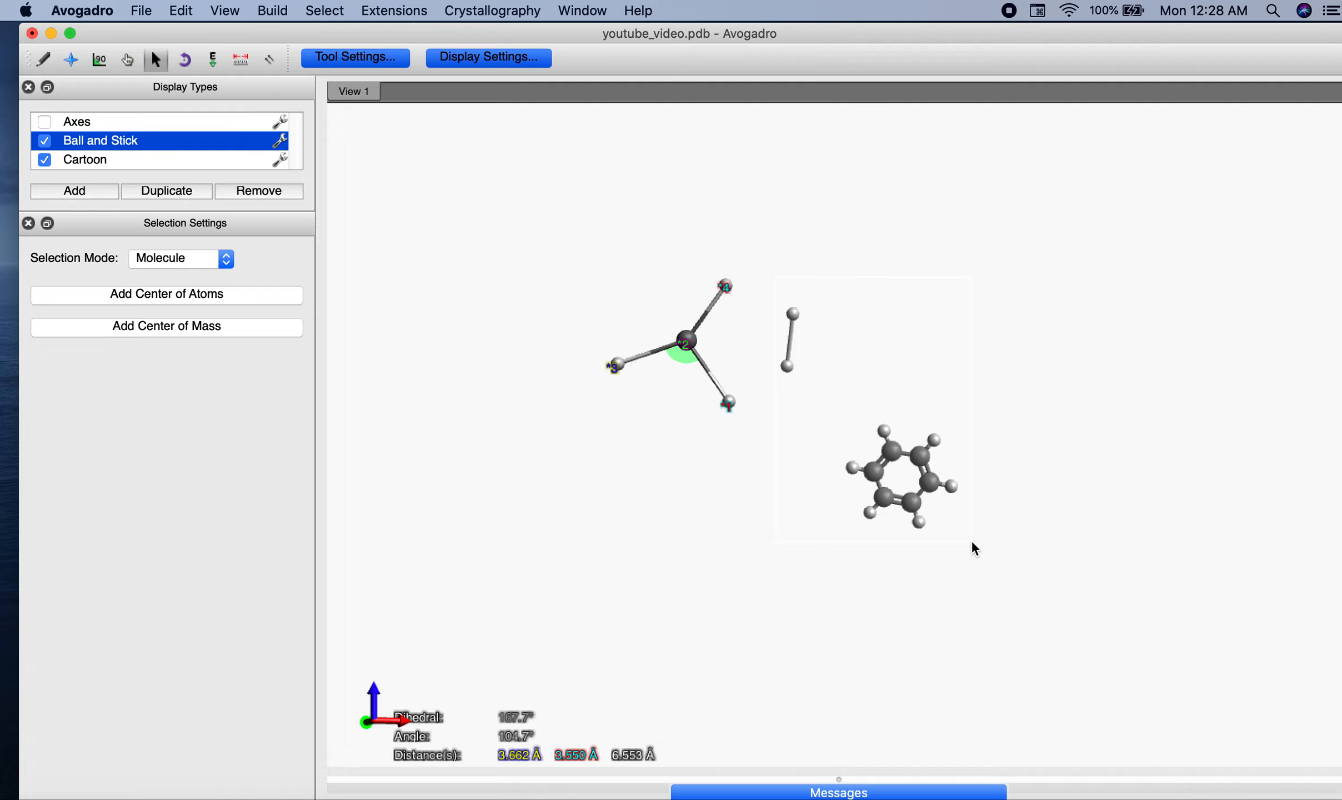
{"action": "left_click_drag", "start_coordinate": [977, 543], "coordinate": [983, 542]}
{"action": "key", "text": "Delete"}
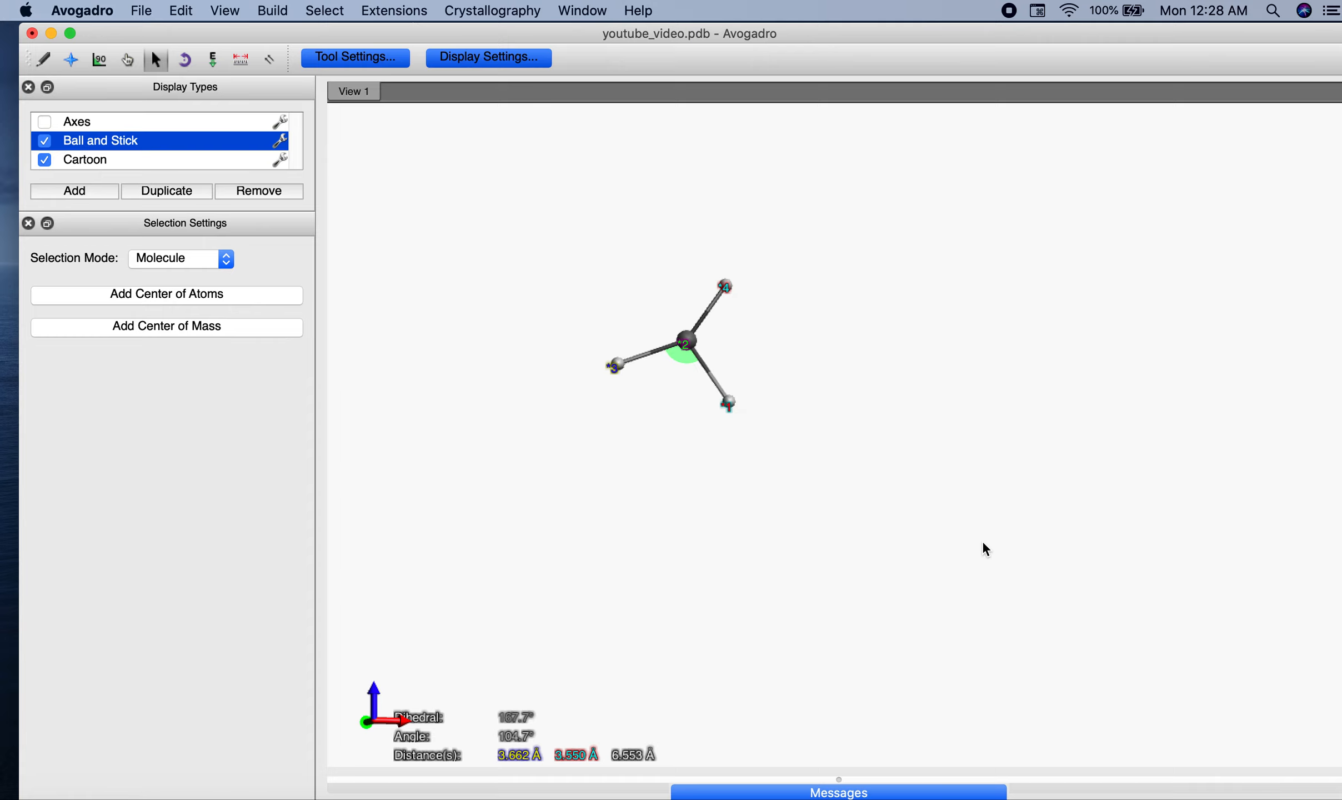
{"action": "left_click", "coordinate": [141, 11]}
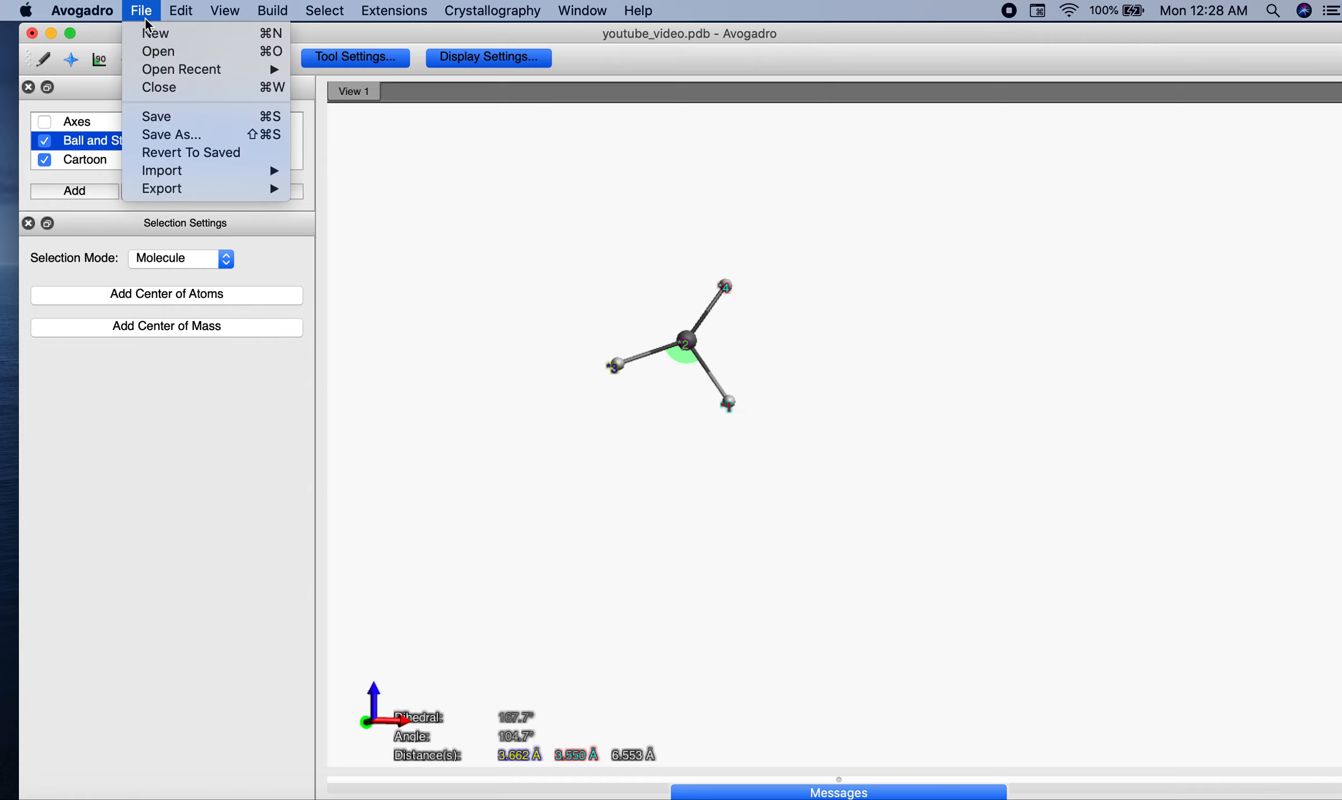
{"action": "left_click", "coordinate": [157, 117]}
Calculate the energy of the remaining carbon and three-hydrogen molecule and dismiss the result.
{"action": "left_click", "coordinate": [382, 12]}
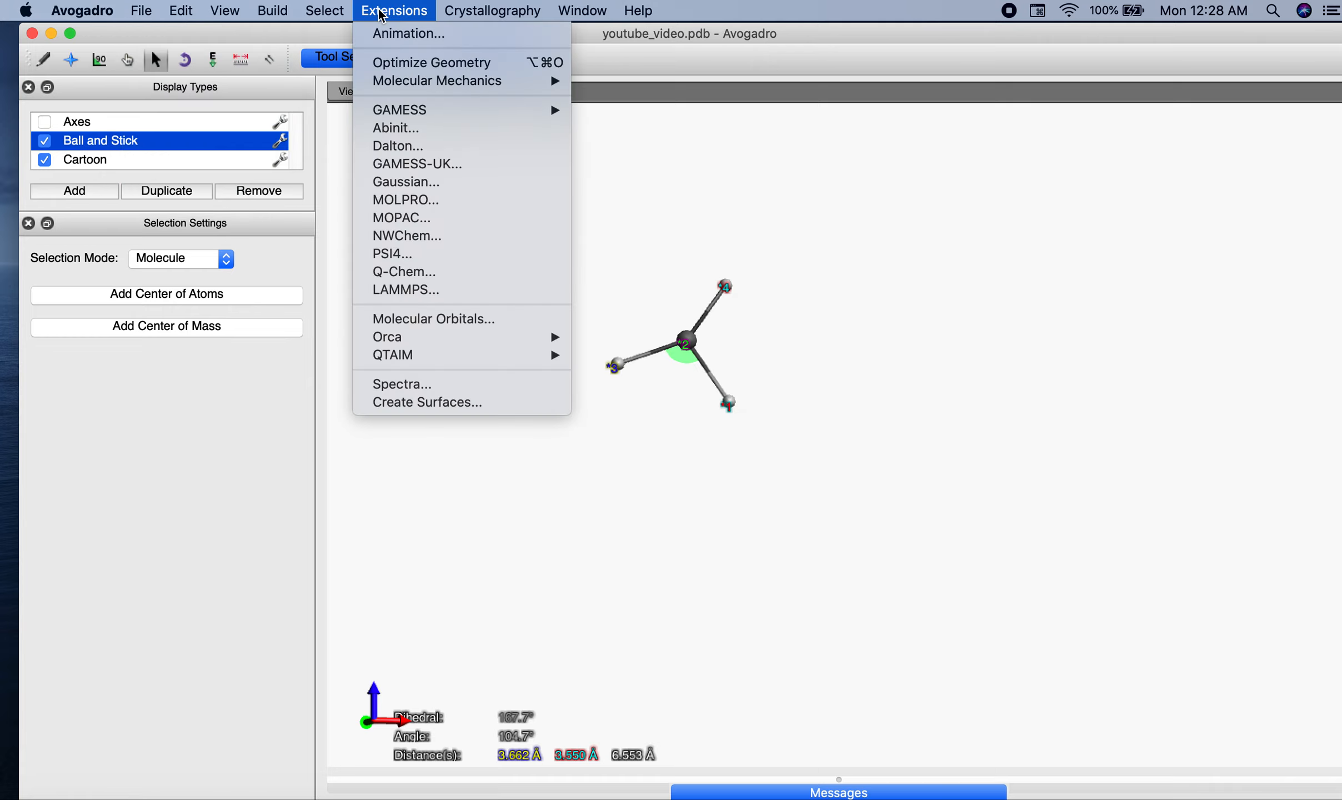
{"action": "mouse_move", "coordinate": [400, 81]}
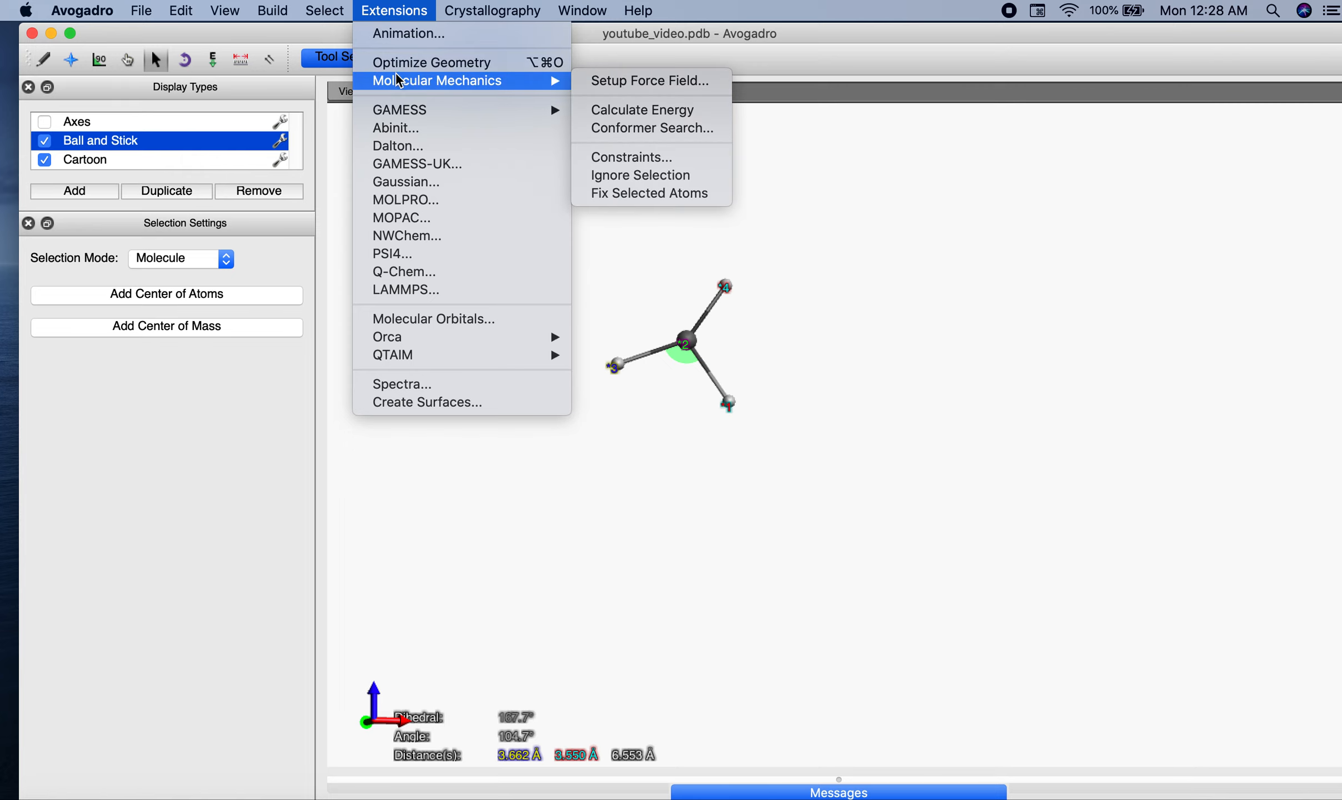
{"action": "left_click", "coordinate": [660, 113]}
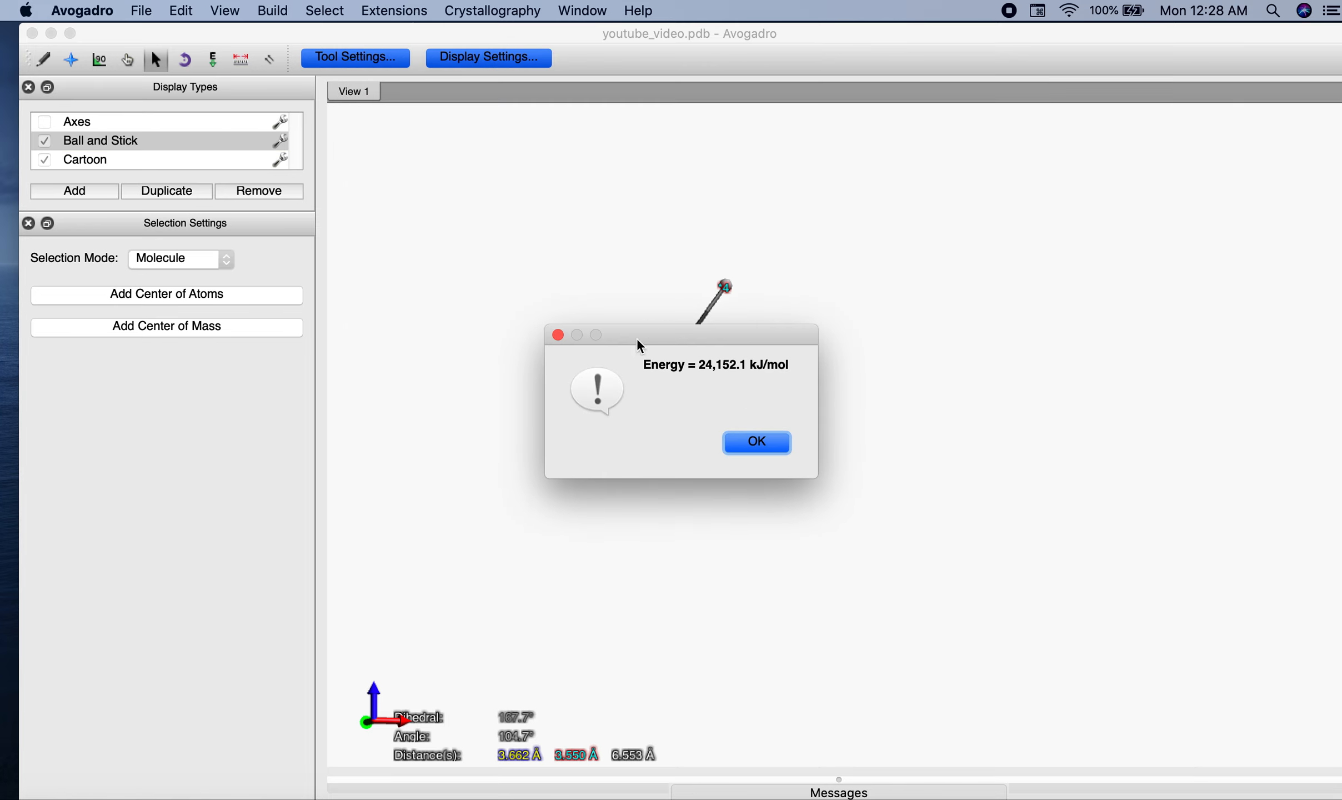
{"action": "left_click", "coordinate": [766, 442]}
Review the Conformer Search settings for the remaining molecule and cancel without running a search.
{"action": "left_click", "coordinate": [398, 17]}
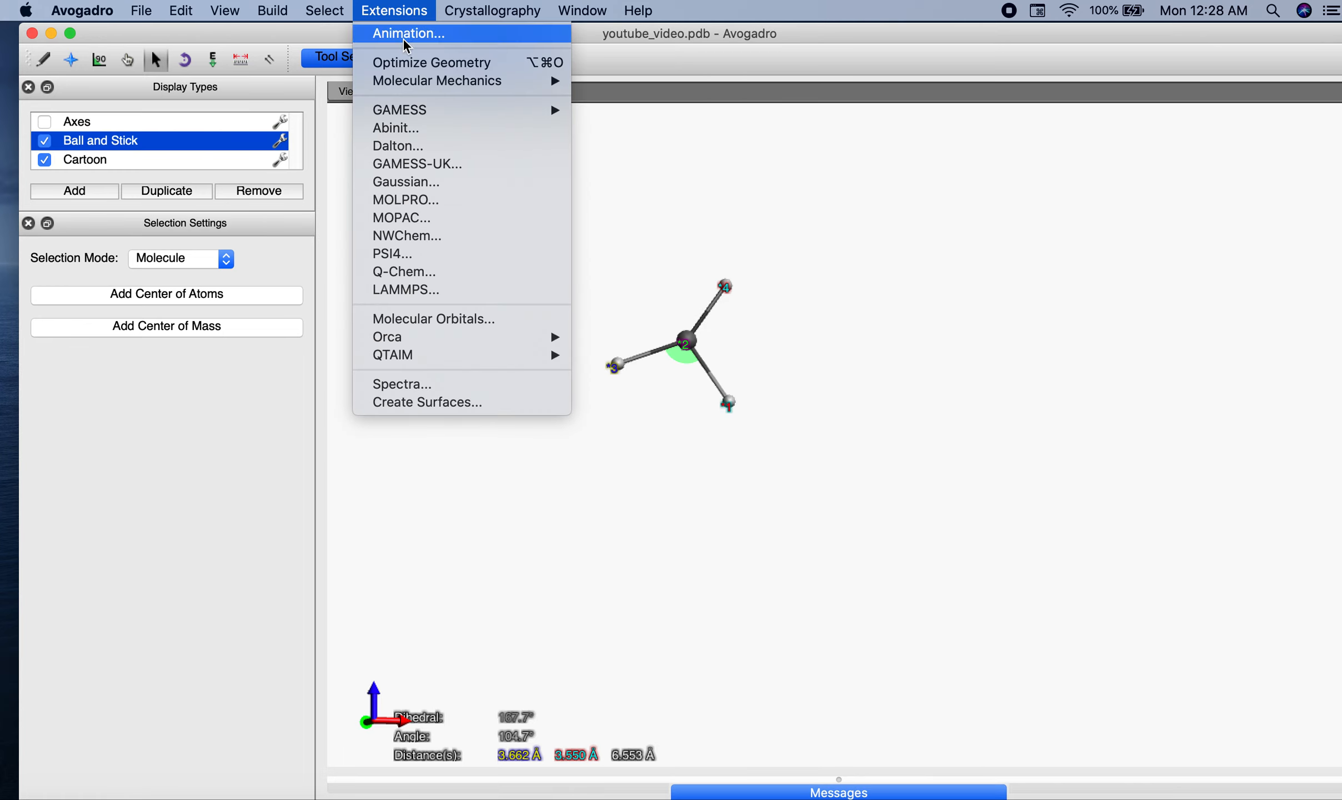
{"action": "mouse_move", "coordinate": [439, 81]}
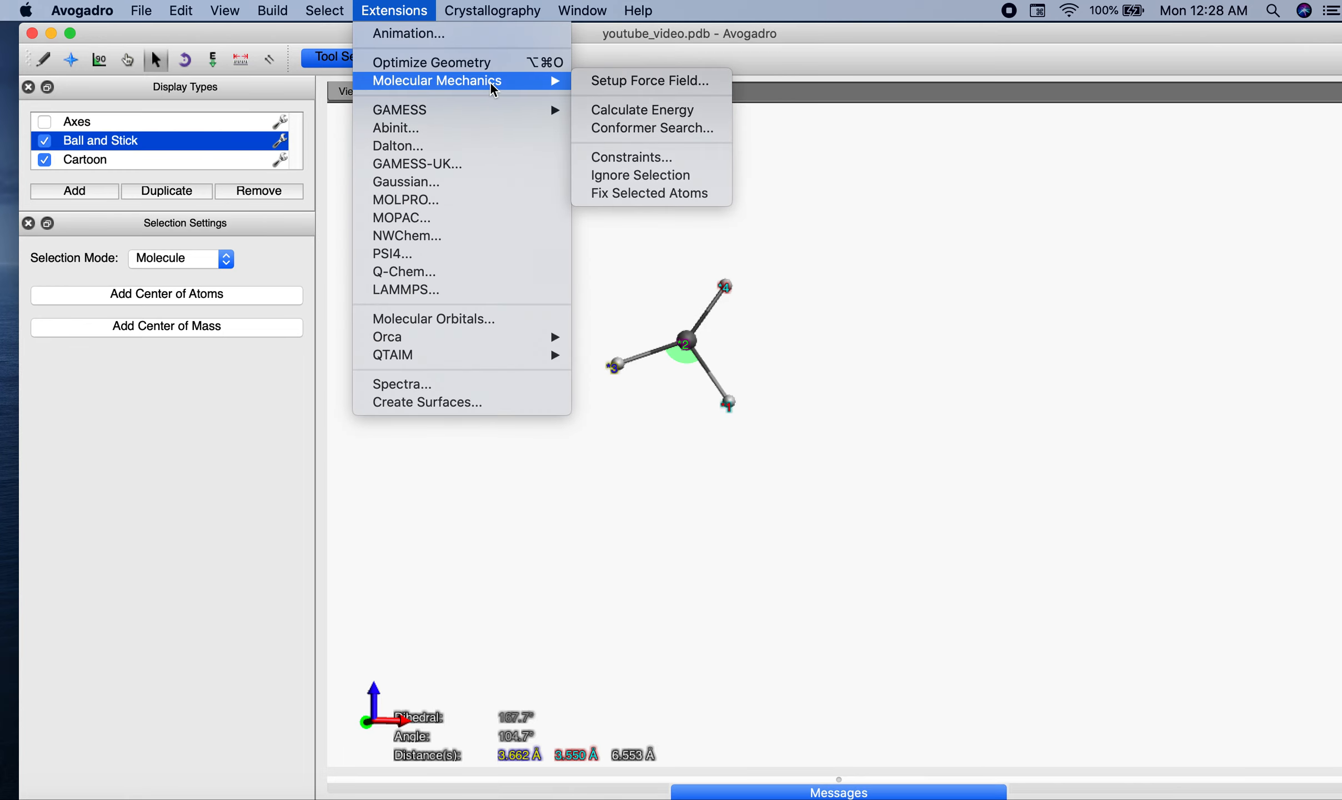
{"action": "left_click", "coordinate": [673, 128]}
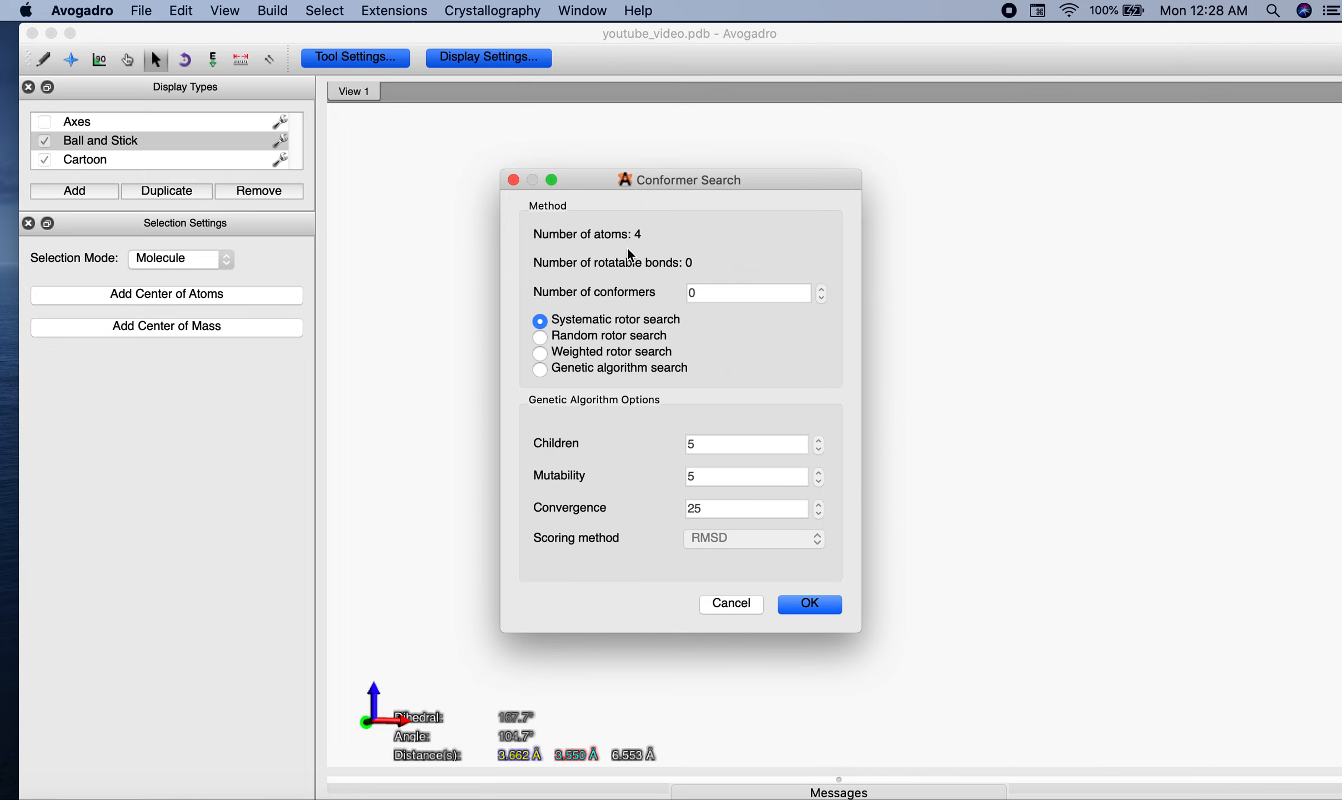
{"action": "left_click_drag", "start_coordinate": [726, 185], "coordinate": [1044, 136]}
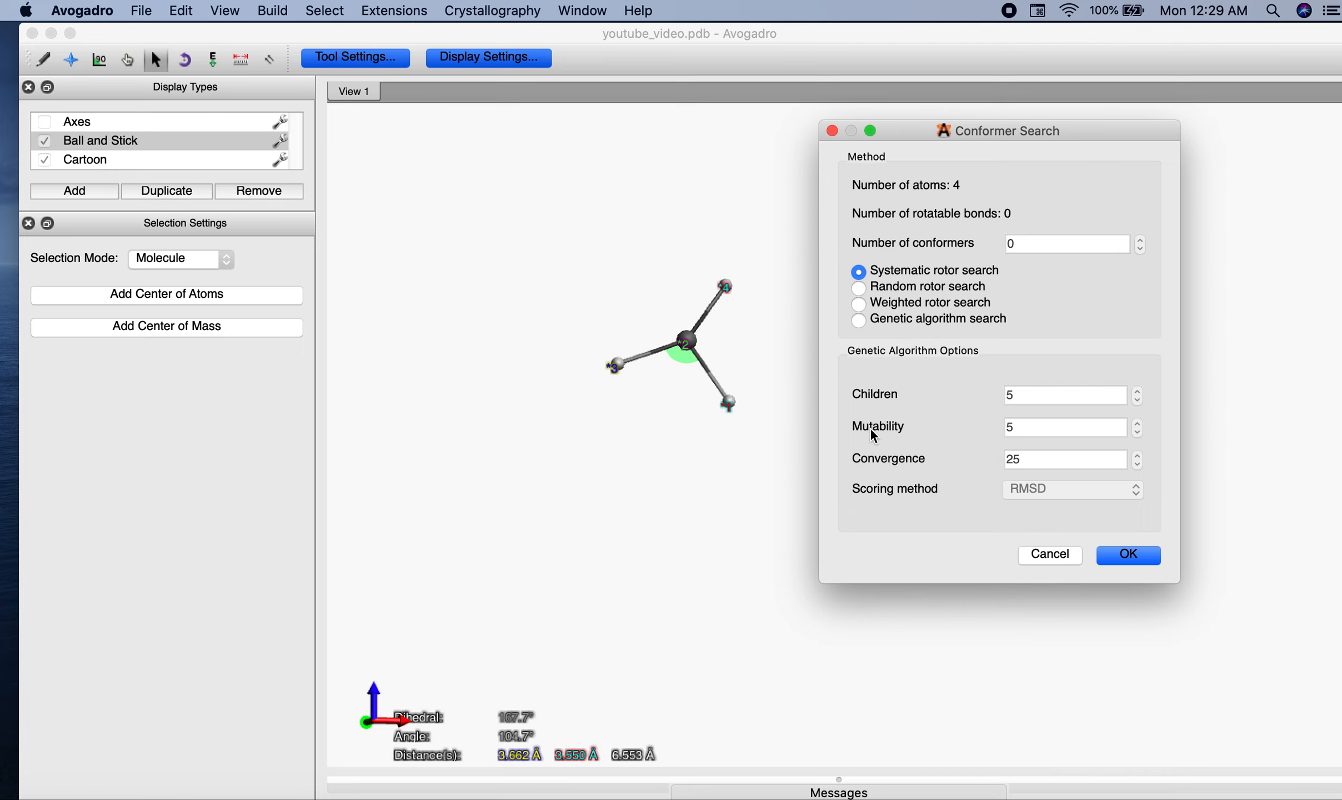
{"action": "left_click", "coordinate": [1045, 554]}
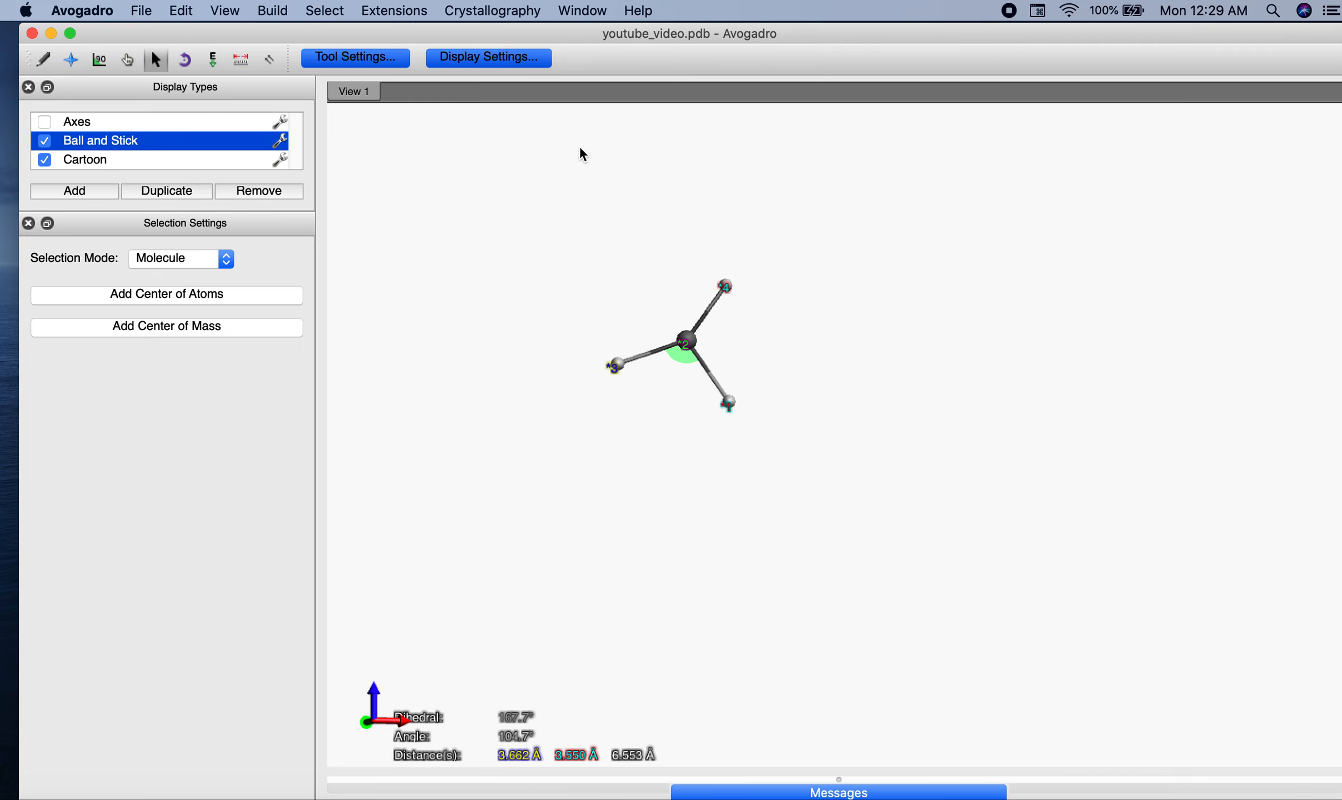
Try an Angle constraint of 109.5 for atoms 1, 2 and 3, and close the Constraints settings without adding it.
{"action": "left_click", "coordinate": [411, 10]}
{"action": "mouse_move", "coordinate": [408, 83]}
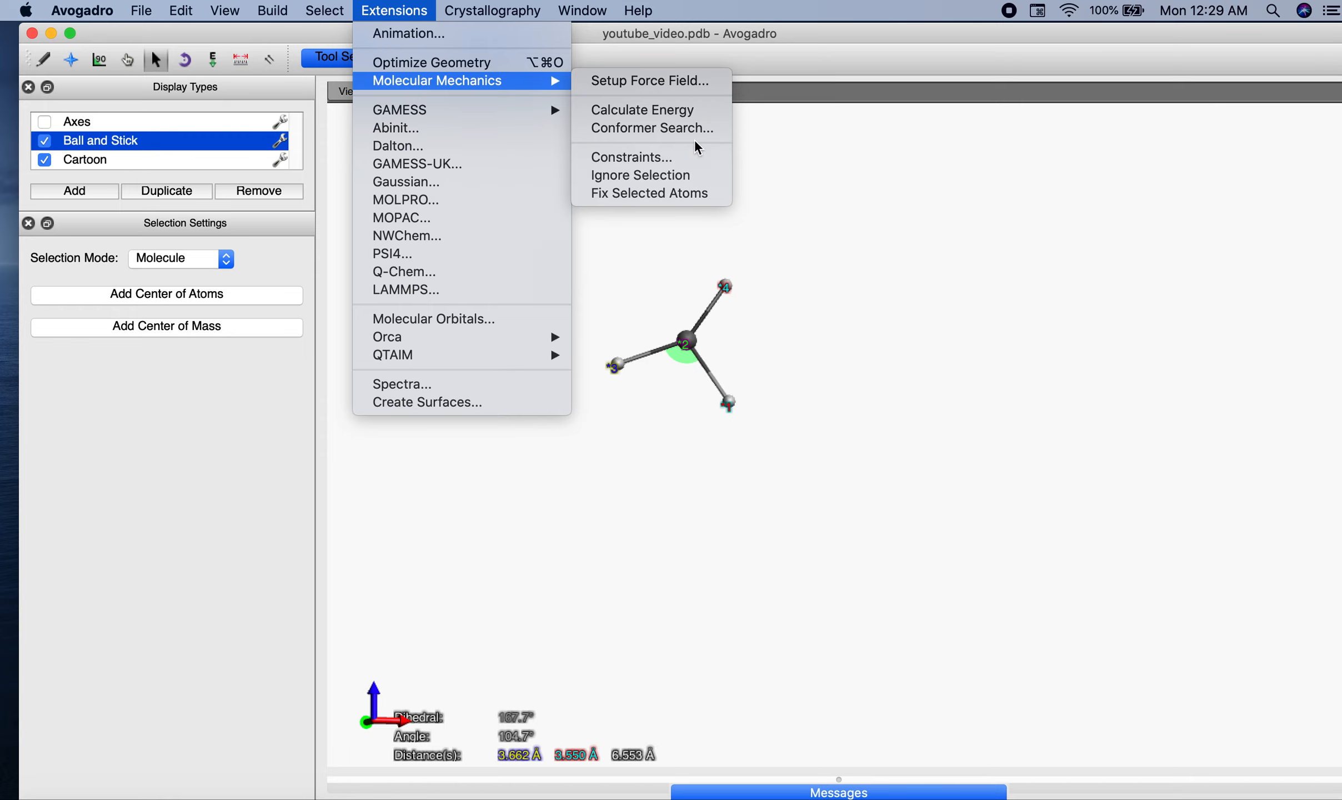
{"action": "left_click", "coordinate": [691, 157]}
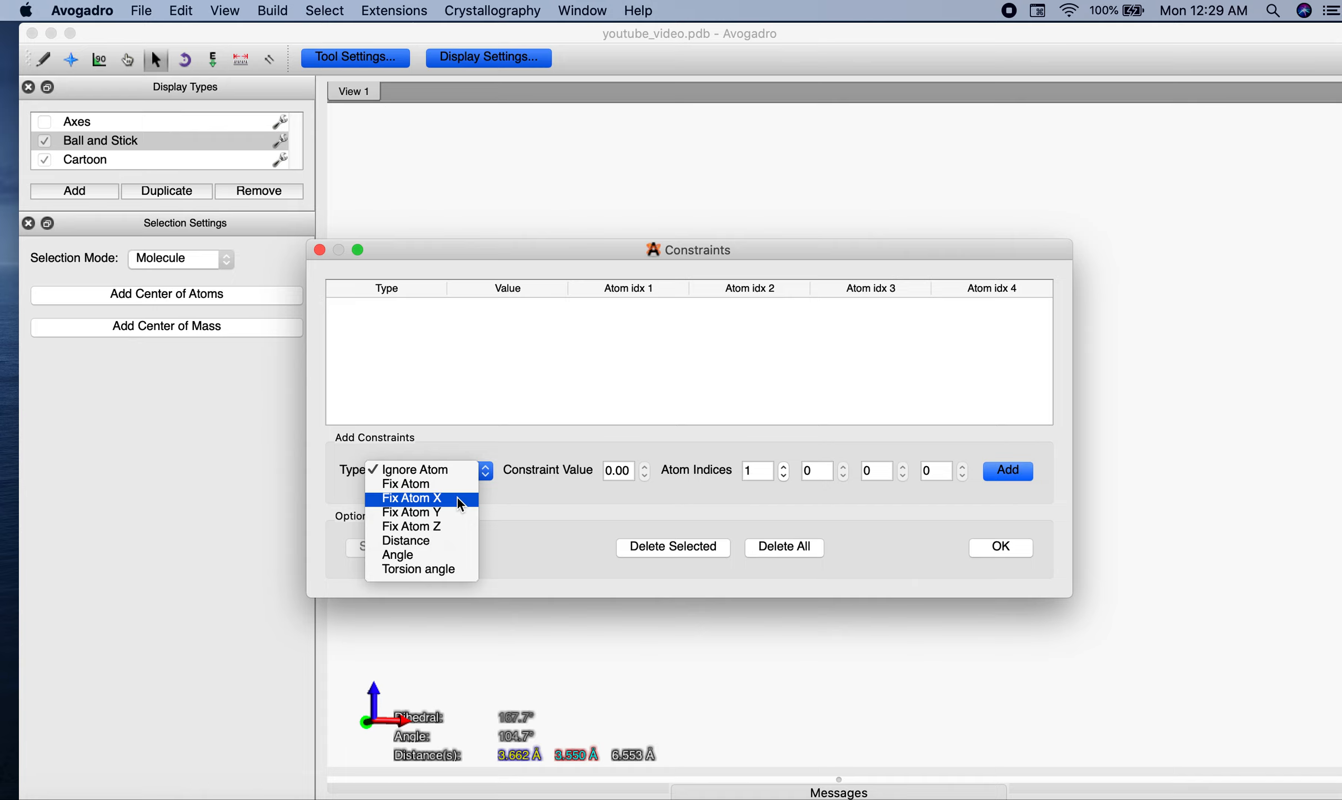
{"action": "left_click", "coordinate": [427, 554]}
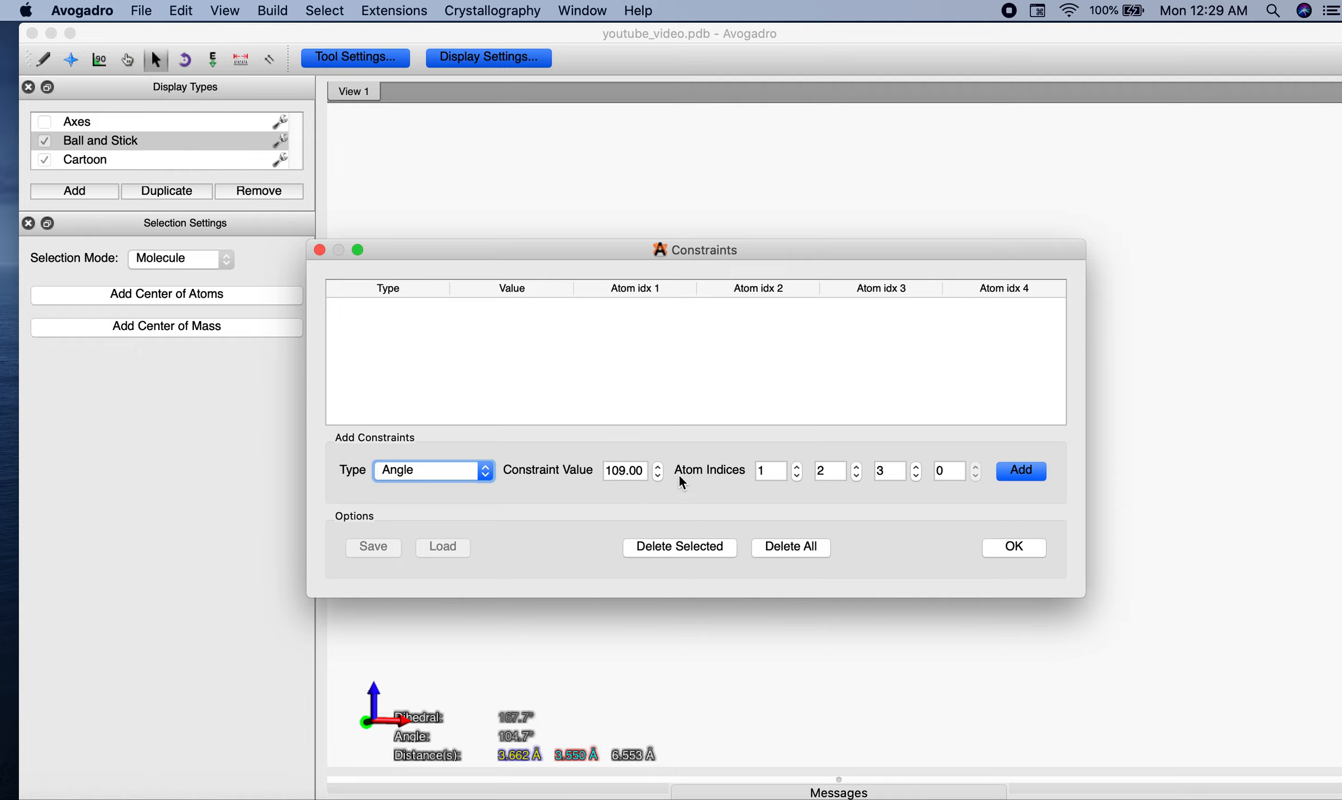
{"action": "left_click", "coordinate": [938, 471]}
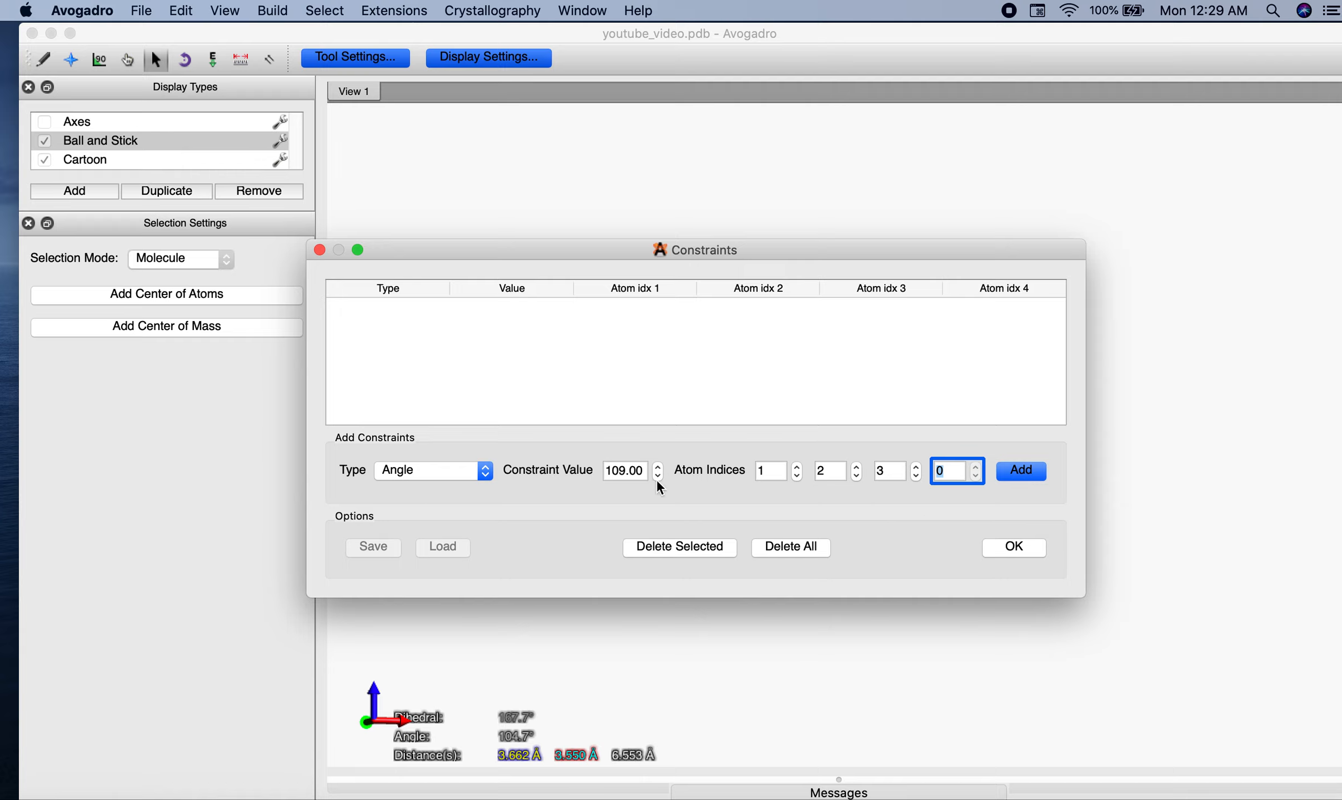
{"action": "left_click_drag", "start_coordinate": [630, 466], "coordinate": [644, 470]}
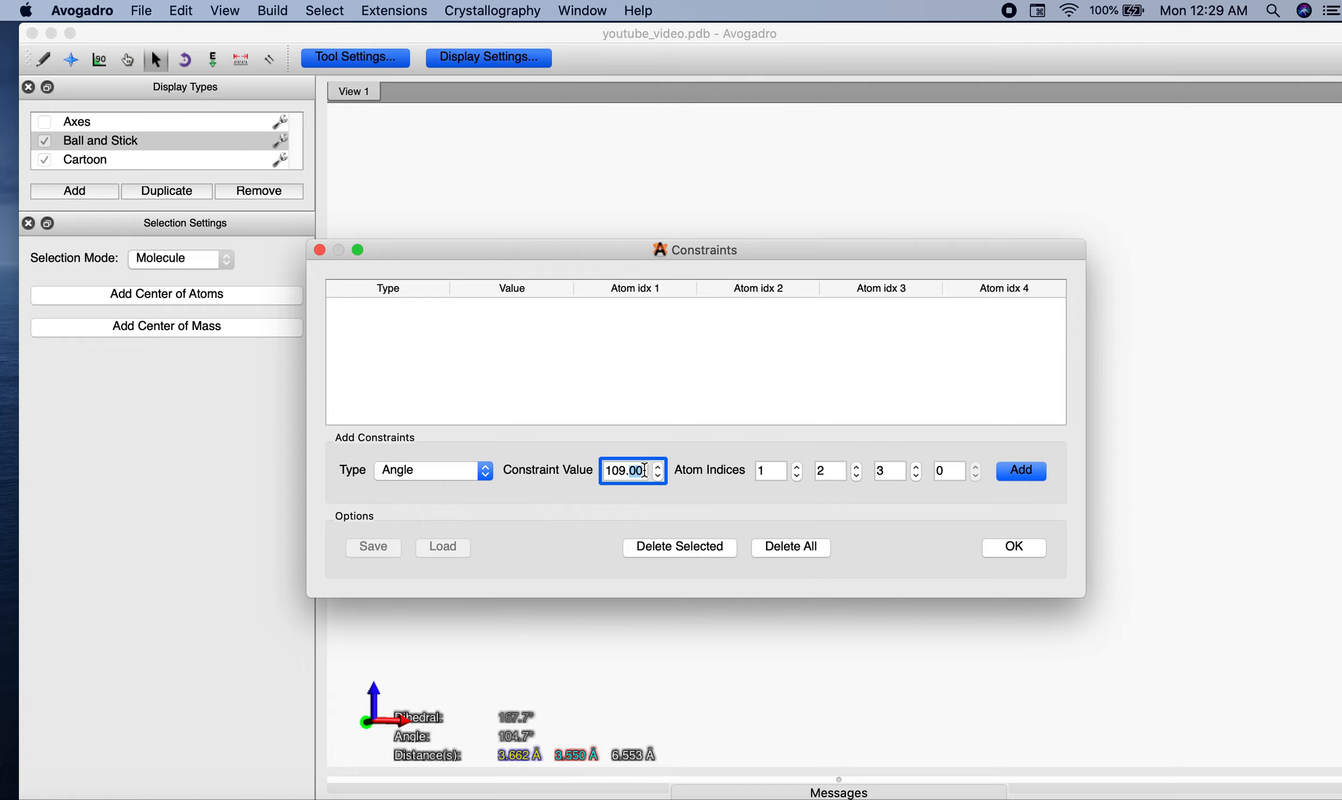
{"action": "type", "text": "5"}
{"action": "left_click", "coordinate": [997, 547]}
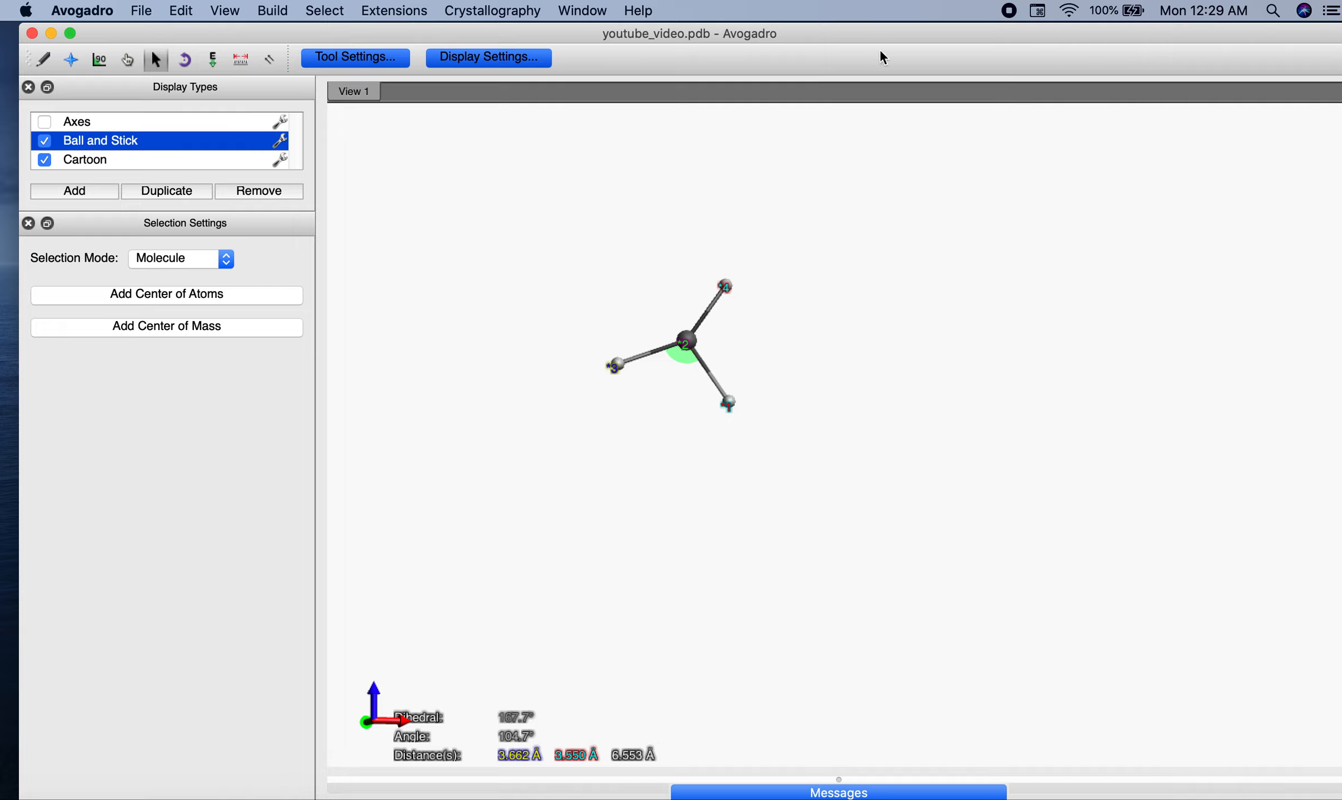
Select the whole carbon and hydrogen molecule and fix its selected atoms with the Molecular Mechanics tools.
{"action": "left_click", "coordinate": [695, 340]}
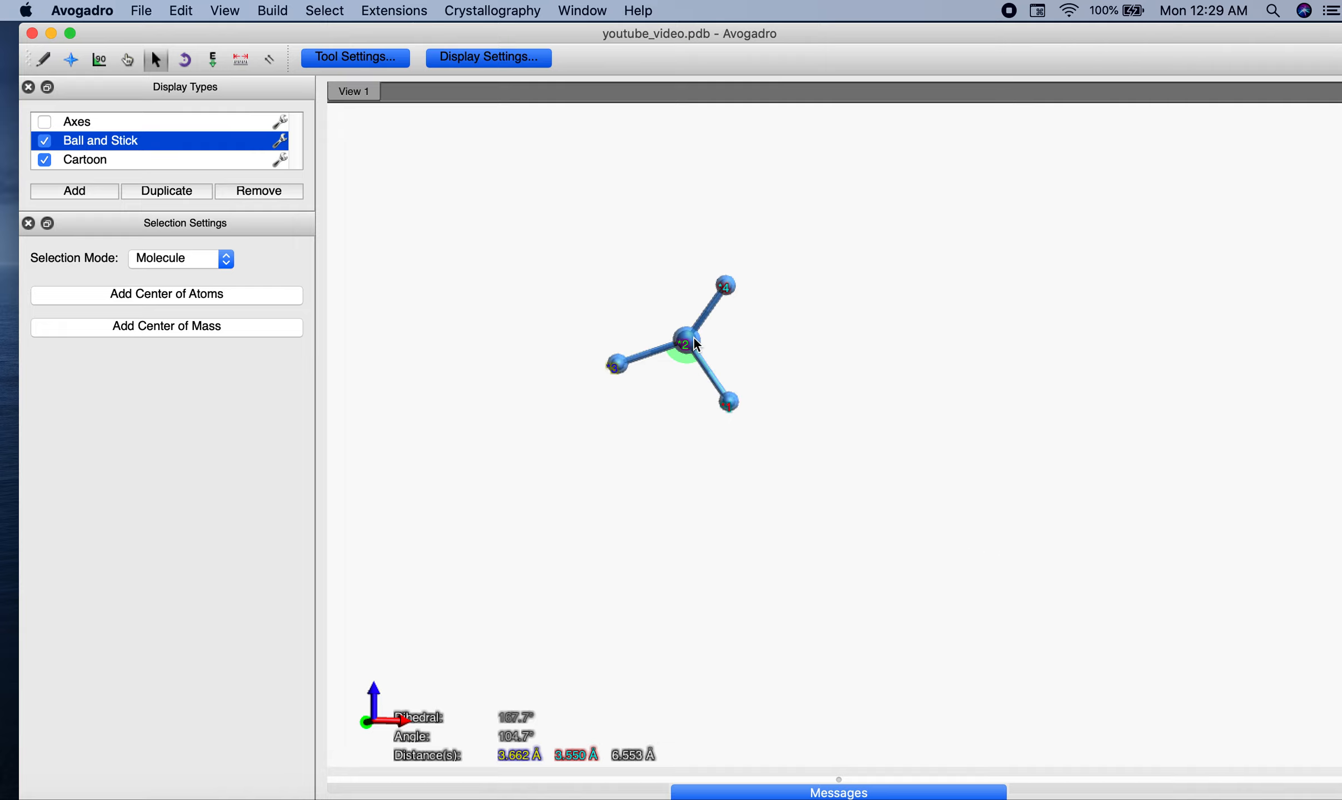
{"action": "left_click", "coordinate": [381, 13]}
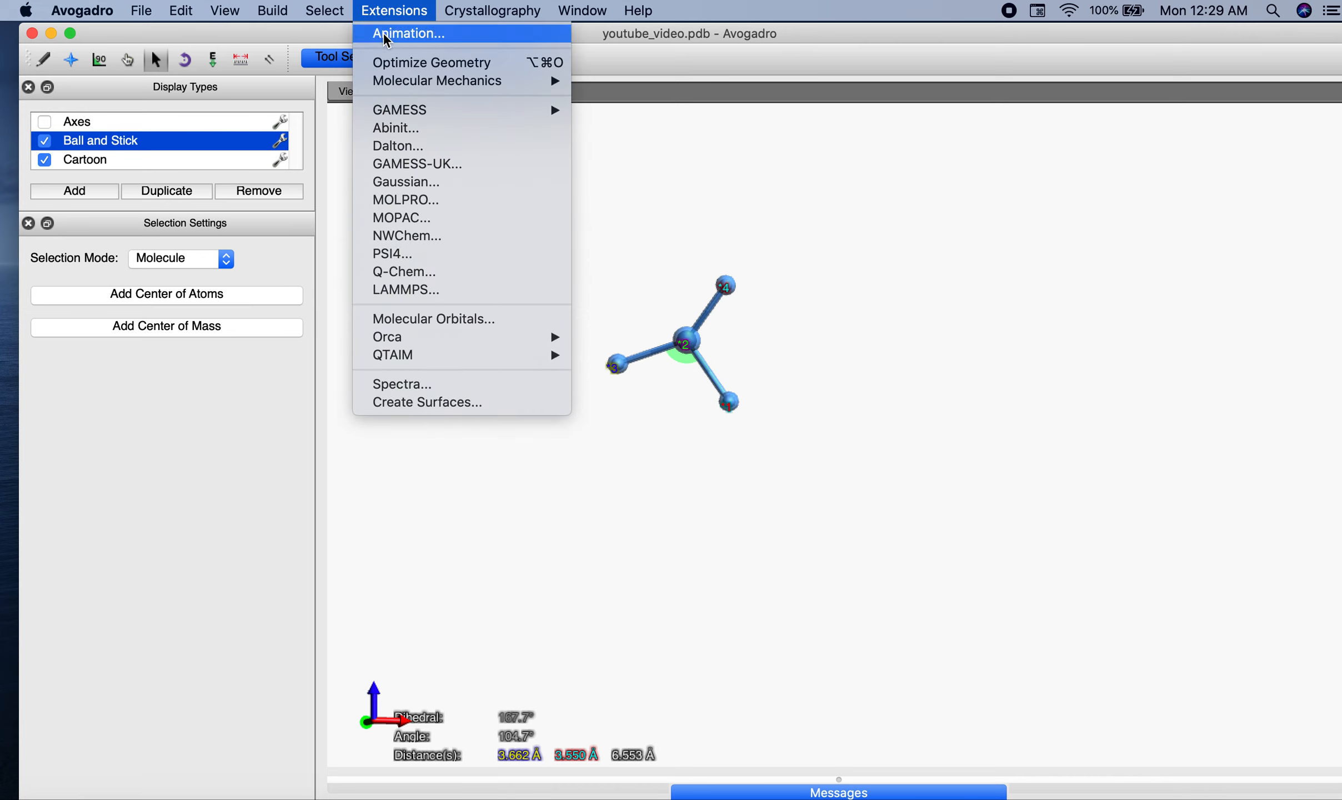
{"action": "mouse_move", "coordinate": [421, 108]}
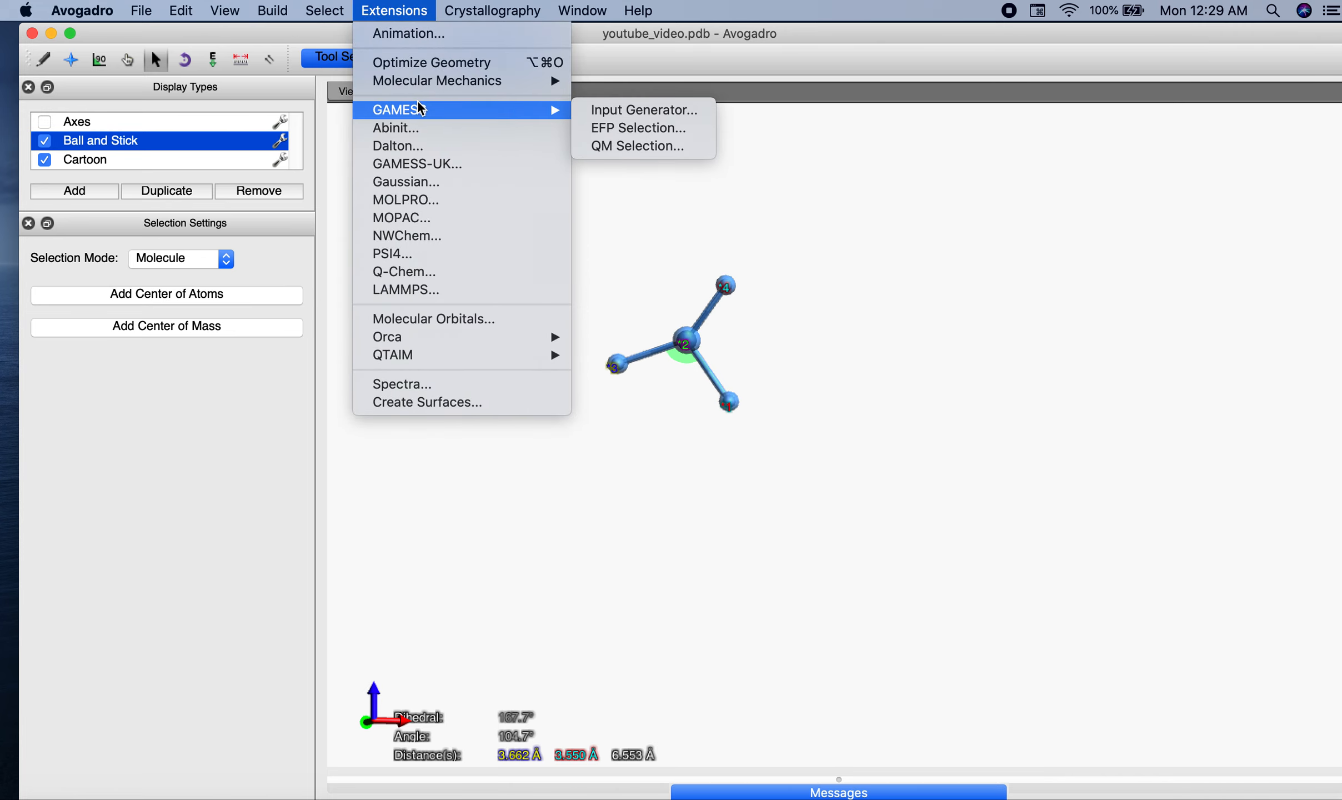
{"action": "mouse_move", "coordinate": [459, 86]}
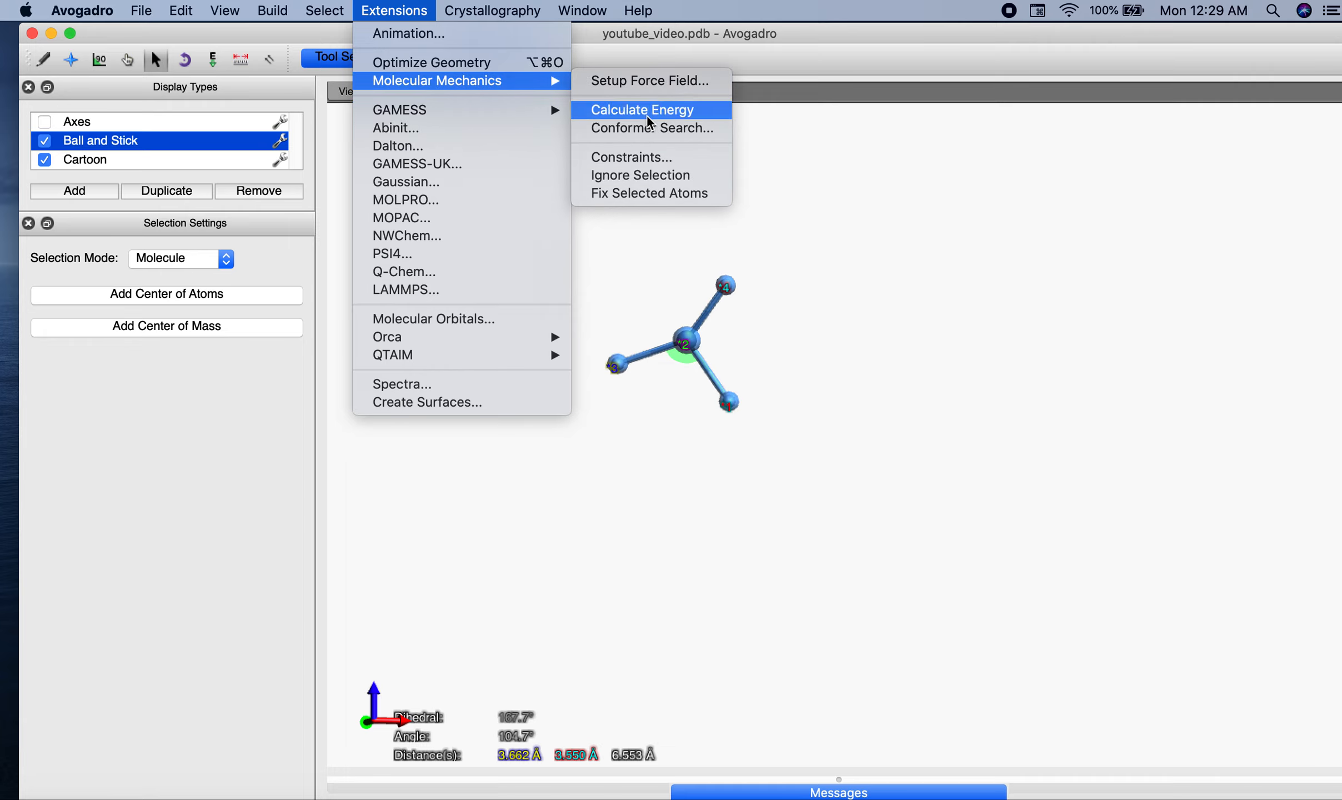
{"action": "left_click", "coordinate": [704, 194]}
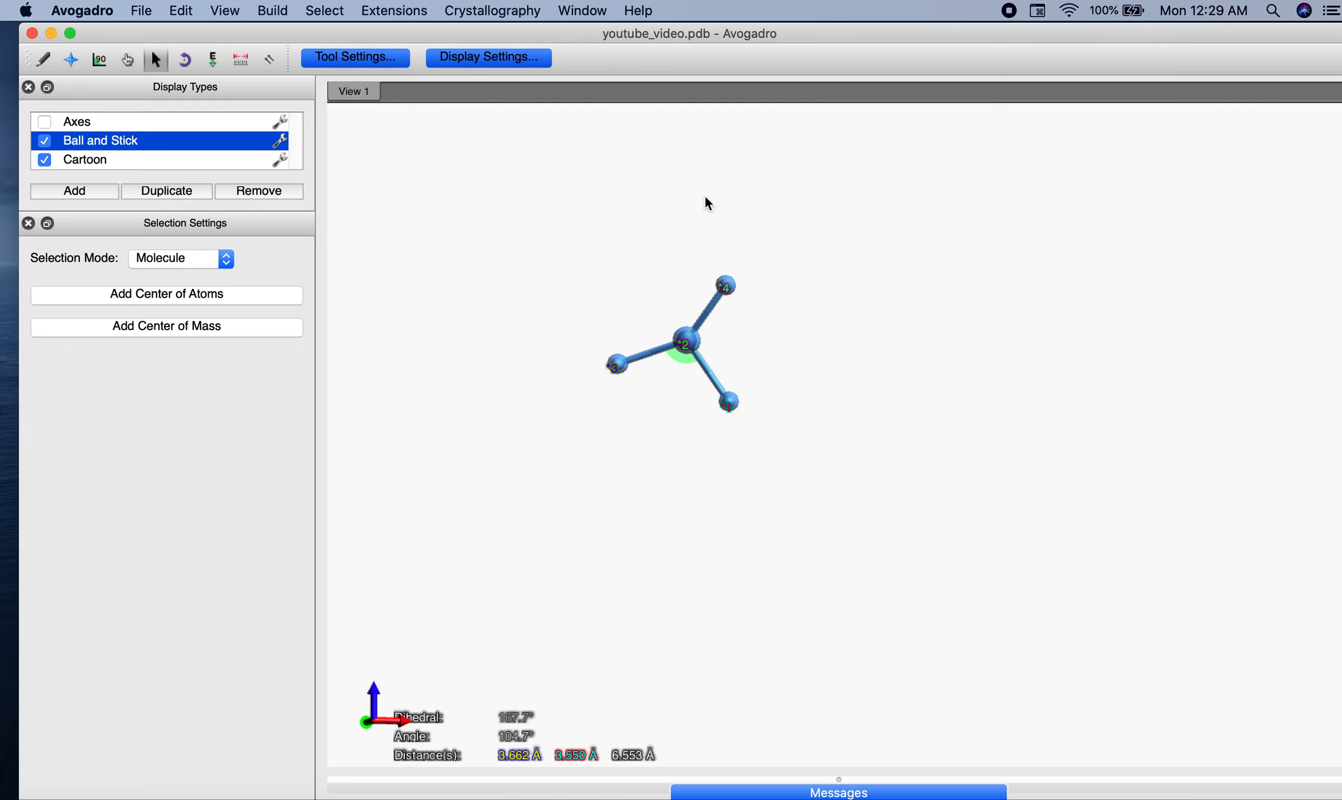
Deselect the molecule, then undo the fragment deletion and the earlier stretching of the carbon-hydrogen bonds.
{"action": "double_click", "coordinate": [769, 324]}
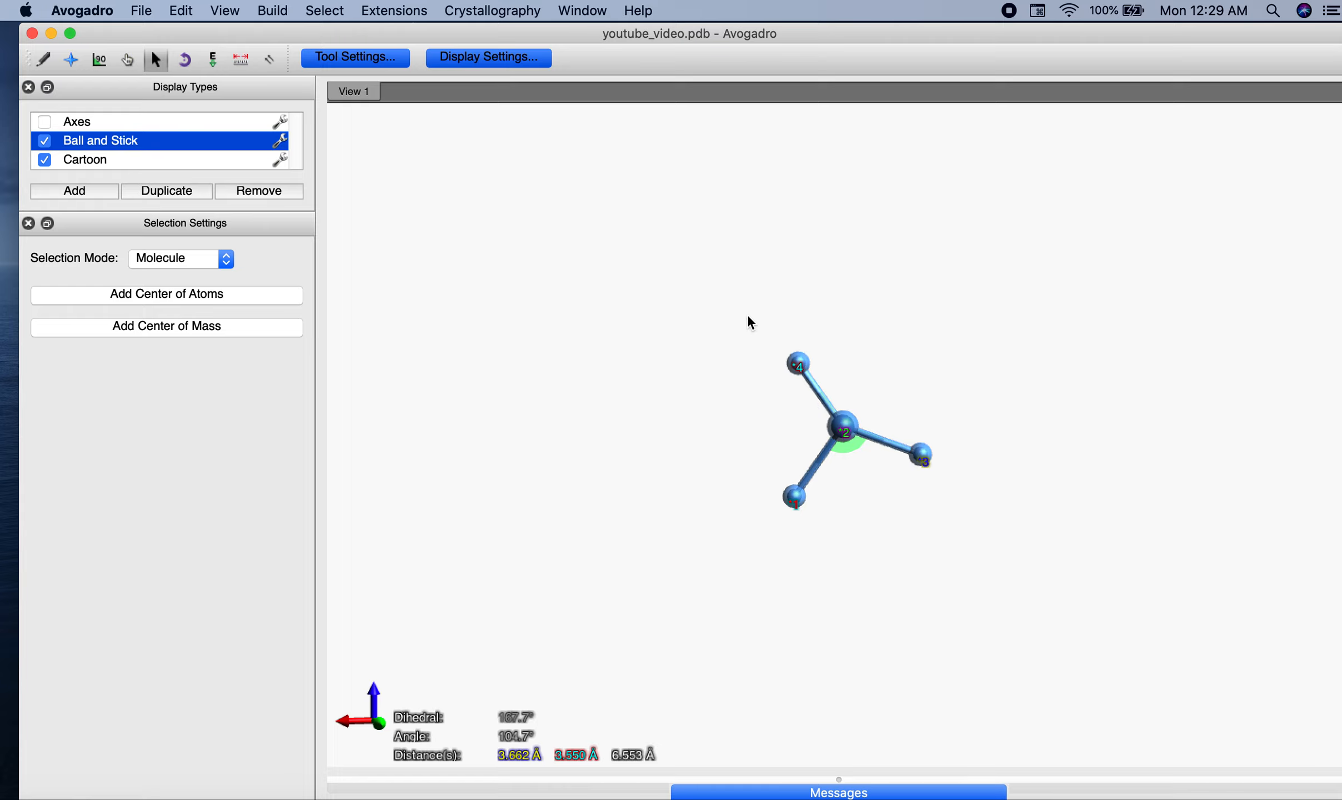
{"action": "left_click", "coordinate": [747, 317]}
{"action": "key", "text": "super+z"}
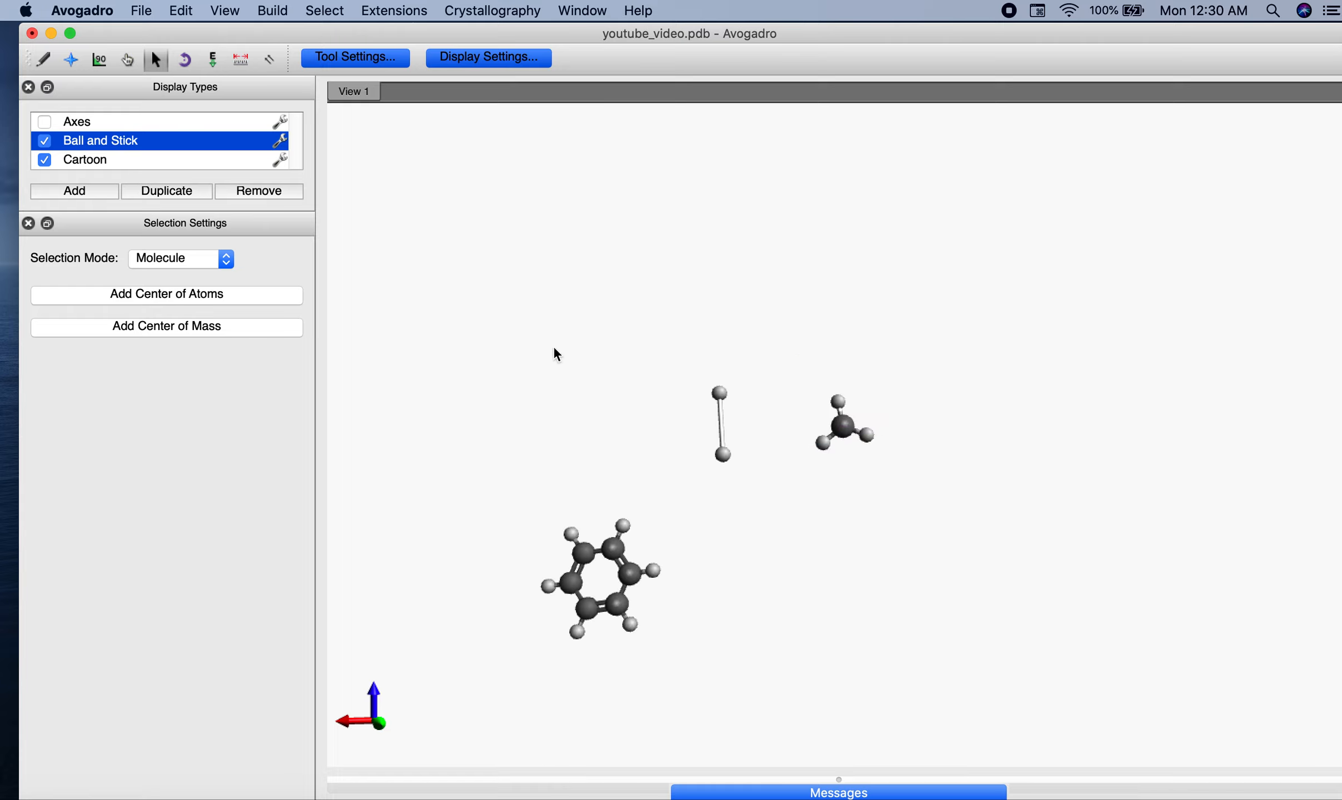
Delete the restored two-hydrogen fragment and benzene ring, keeping only the carbon with its three hydrogens.
{"action": "left_click_drag", "start_coordinate": [550, 343], "coordinate": [734, 683]}
{"action": "key", "text": "Delete"}
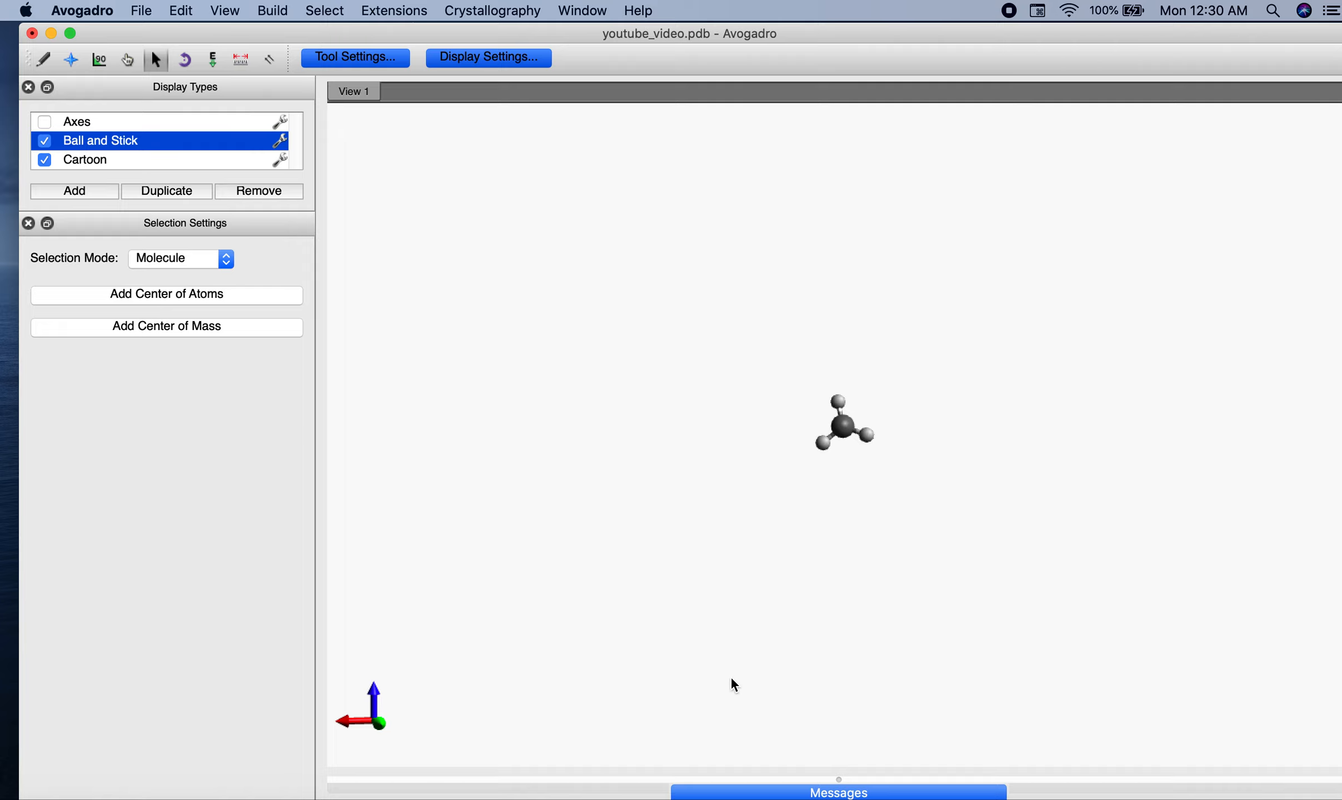
{"action": "scroll", "coordinate": [900, 439], "scroll_direction": "up", "scroll_amount": 10}
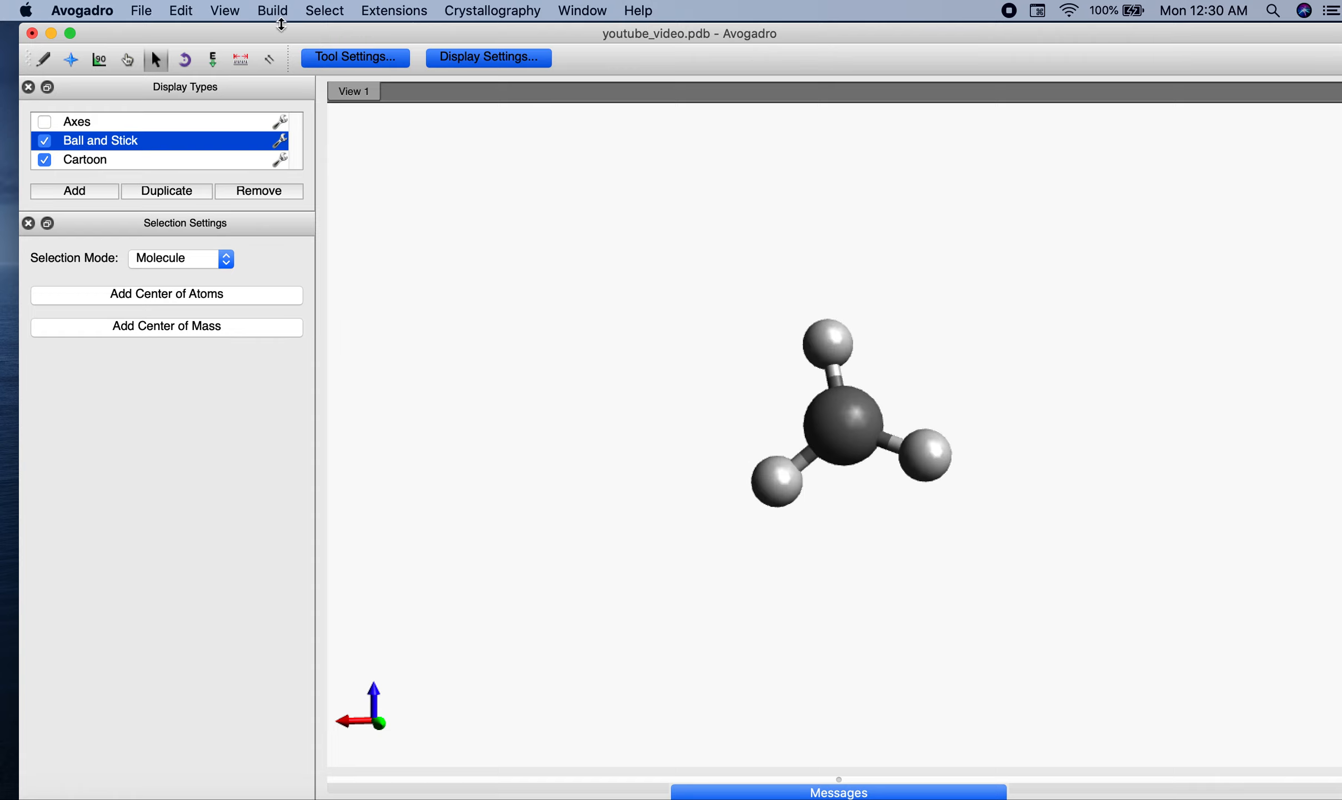
{"action": "left_click", "coordinate": [382, 16]}
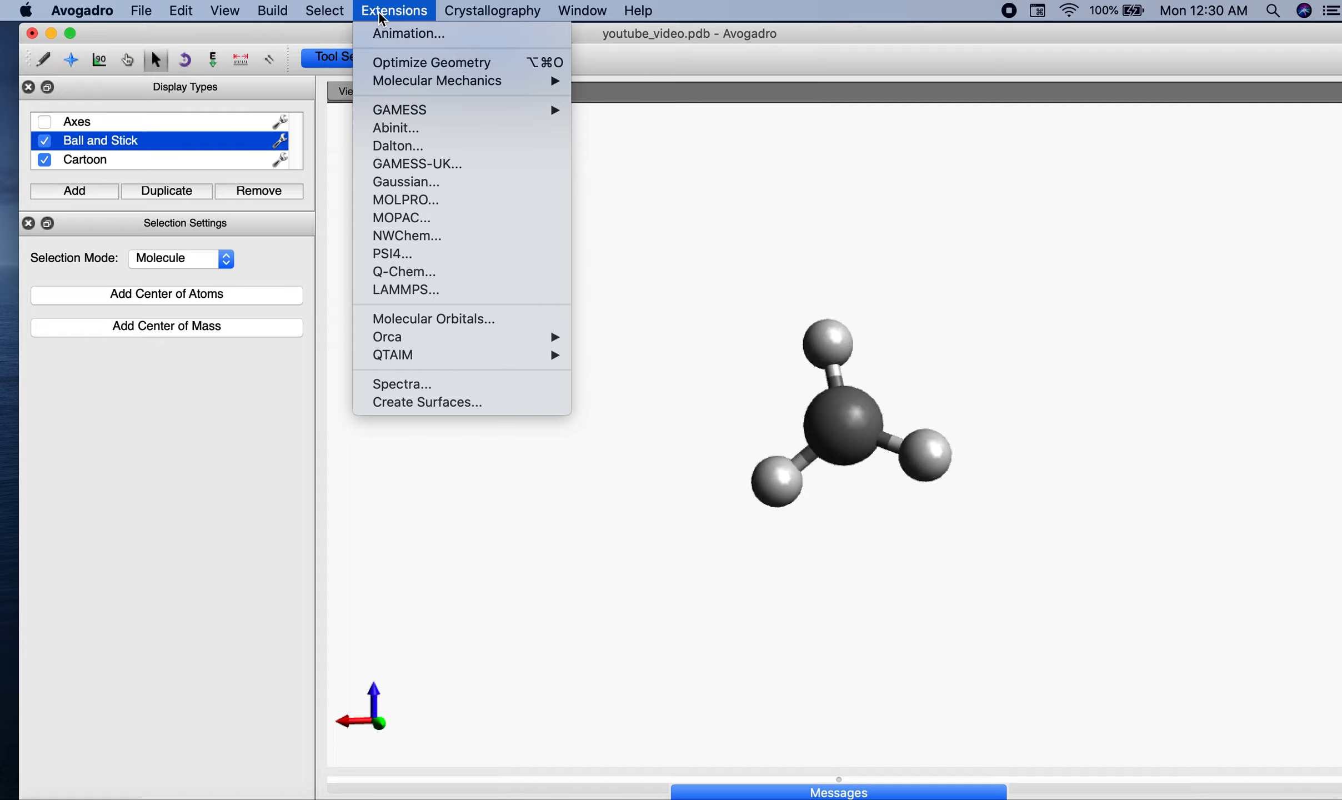
{"action": "mouse_move", "coordinate": [473, 12]}
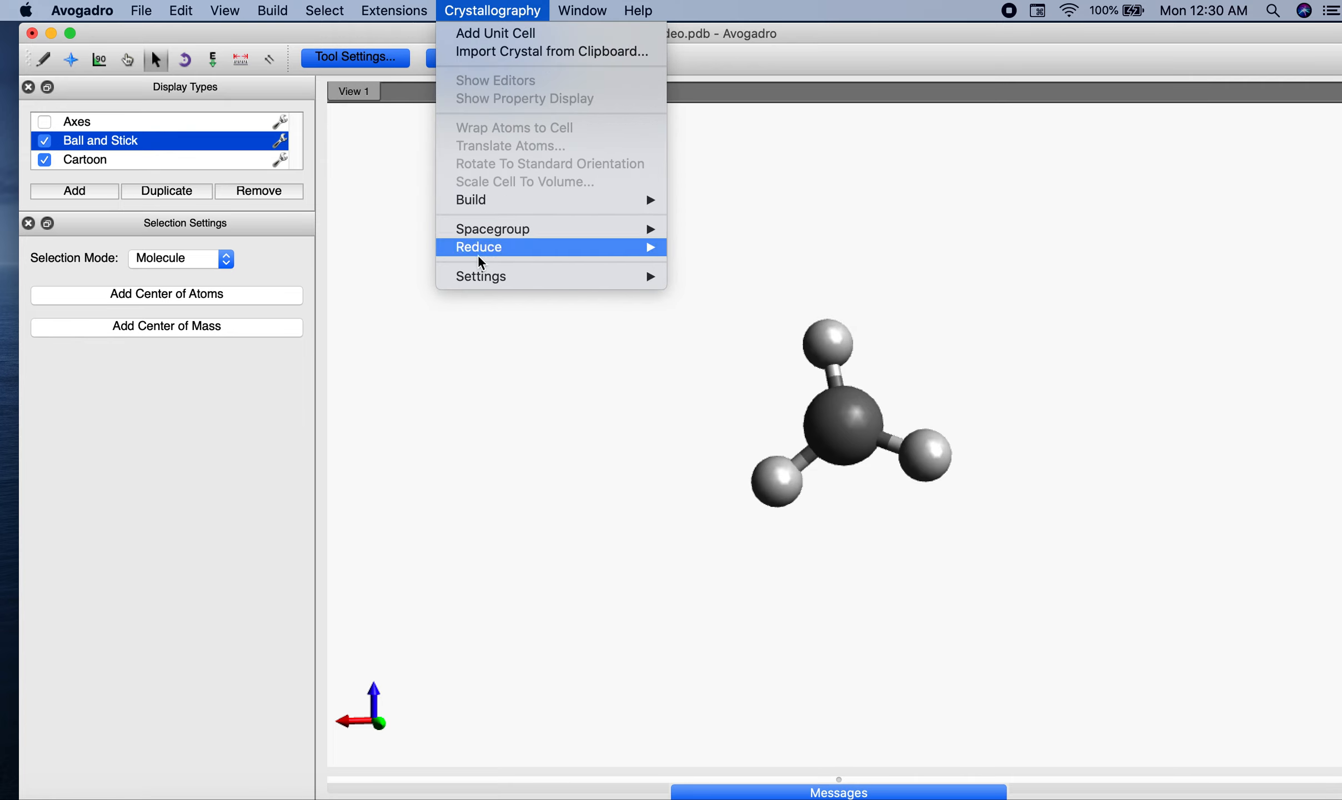
{"action": "mouse_move", "coordinate": [266, 22]}
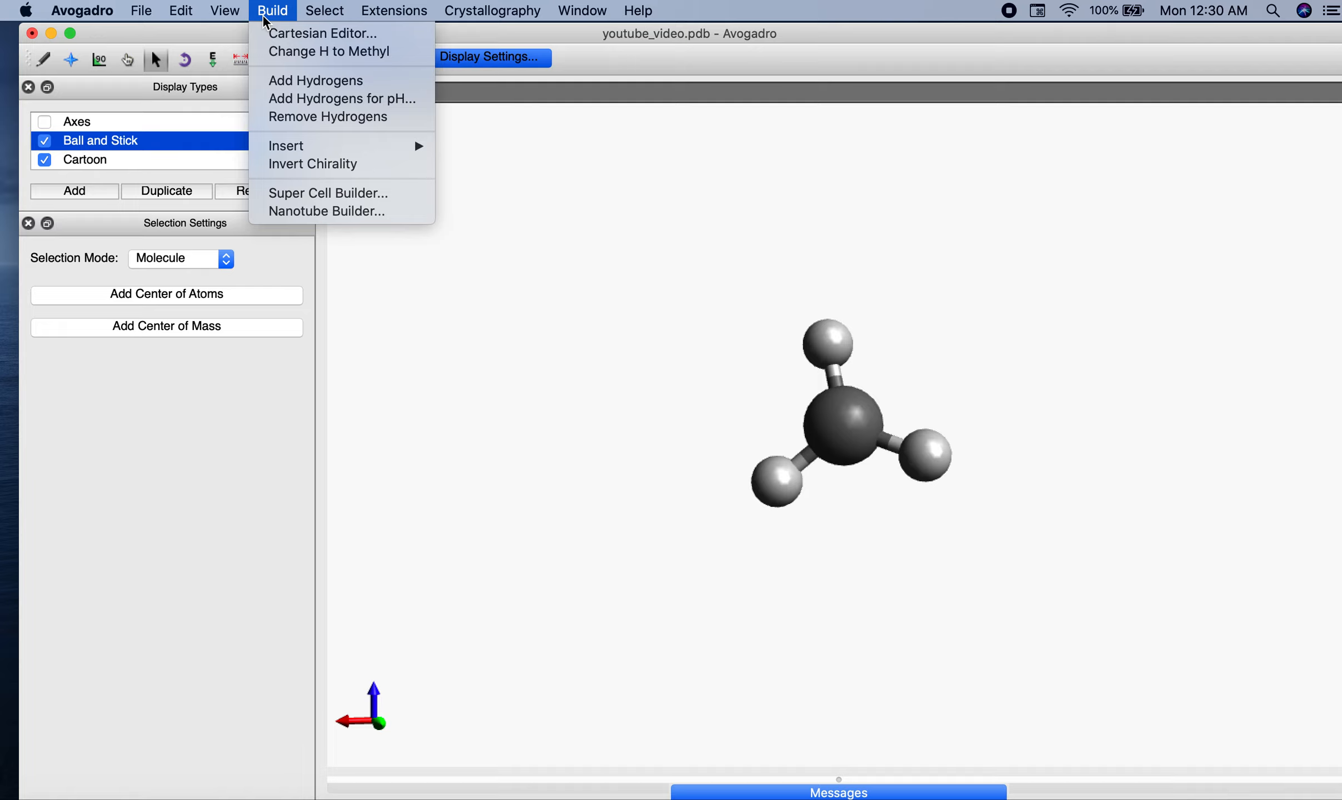
{"action": "mouse_move", "coordinate": [216, 10]}
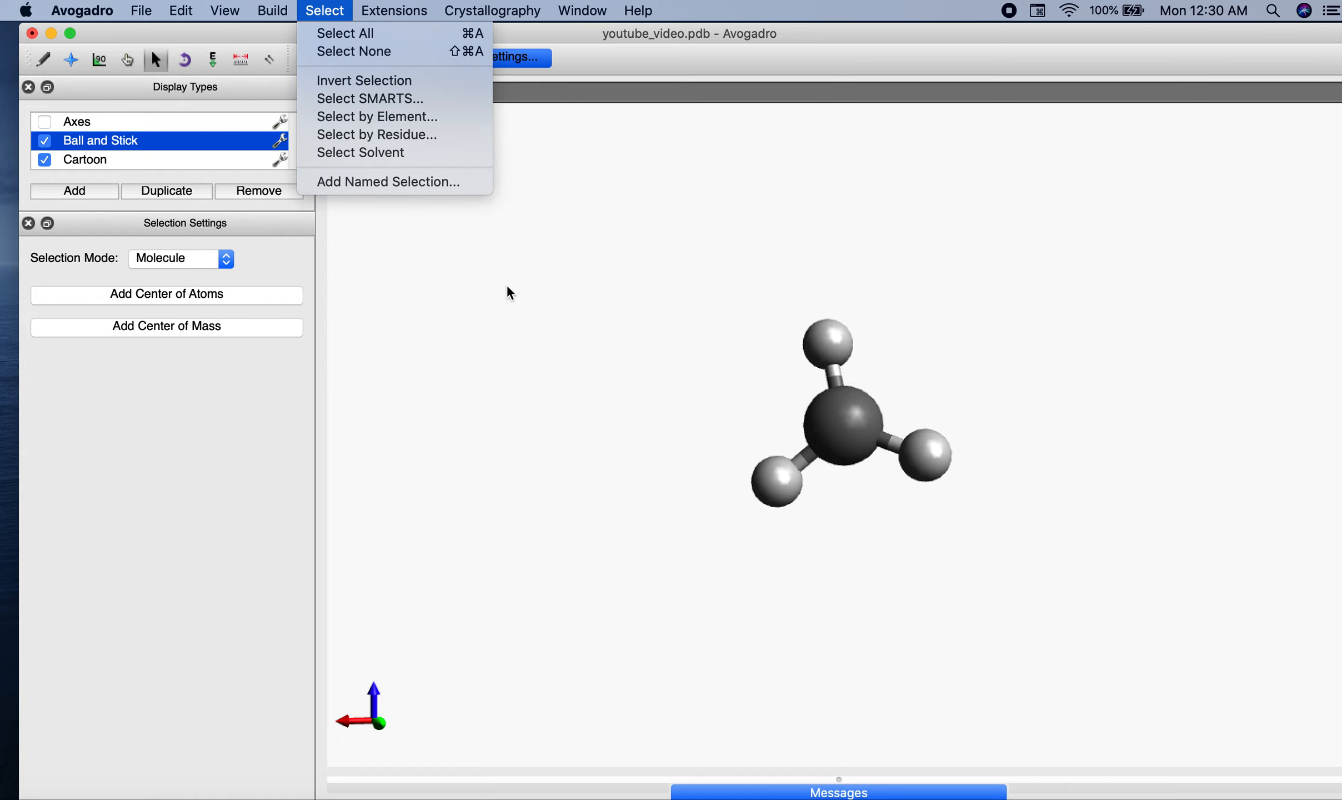
{"action": "left_click", "coordinate": [507, 286]}
{"action": "left_click", "coordinate": [401, 12]}
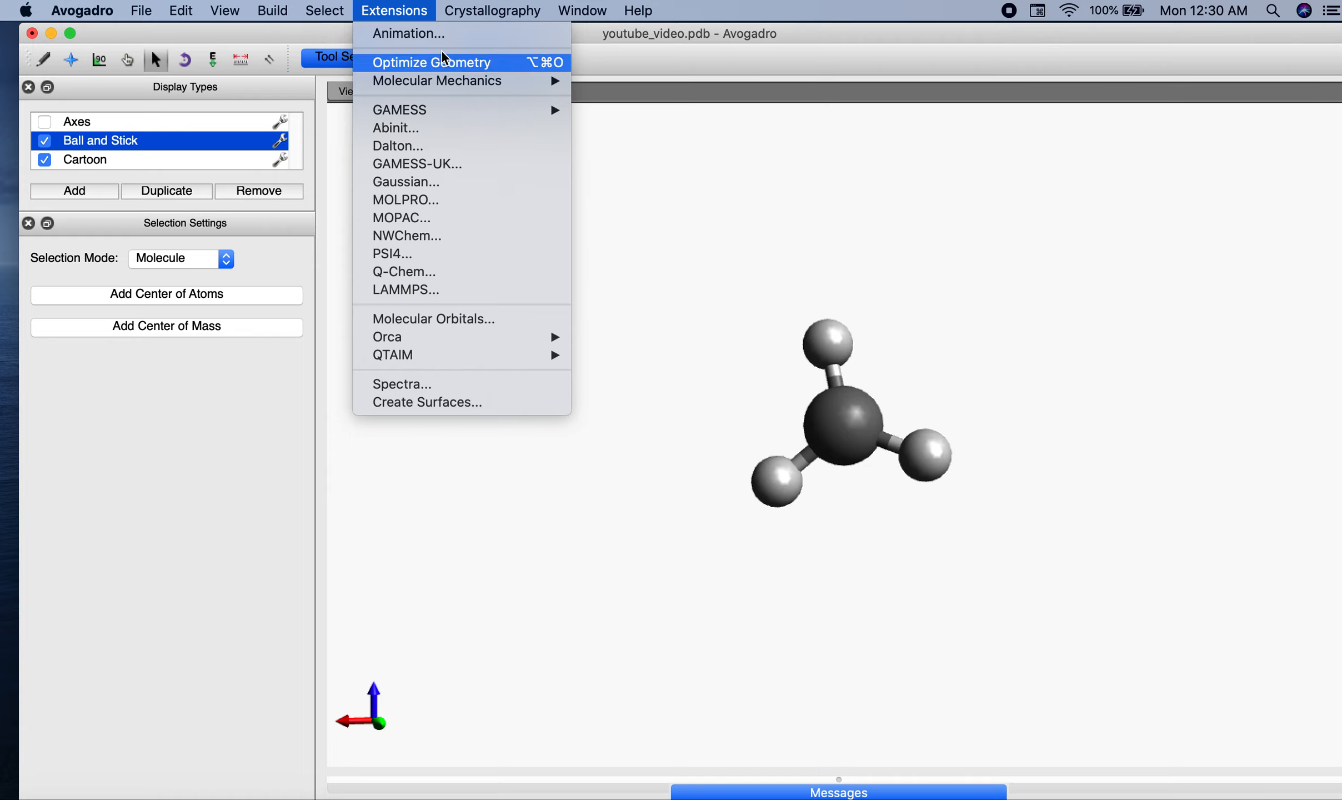
{"action": "mouse_move", "coordinate": [325, 10]}
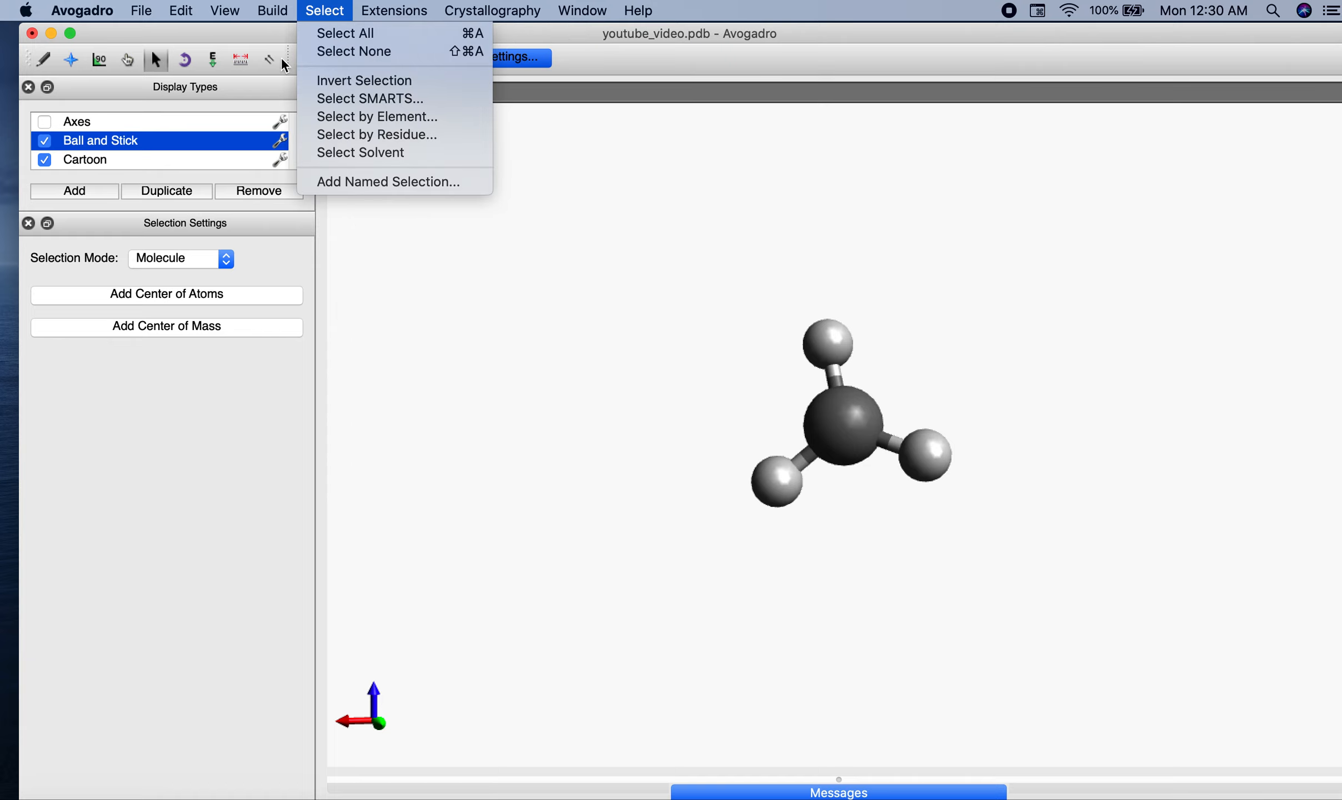
{"action": "left_click", "coordinate": [281, 57]}
{"action": "left_click", "coordinate": [638, 10]}
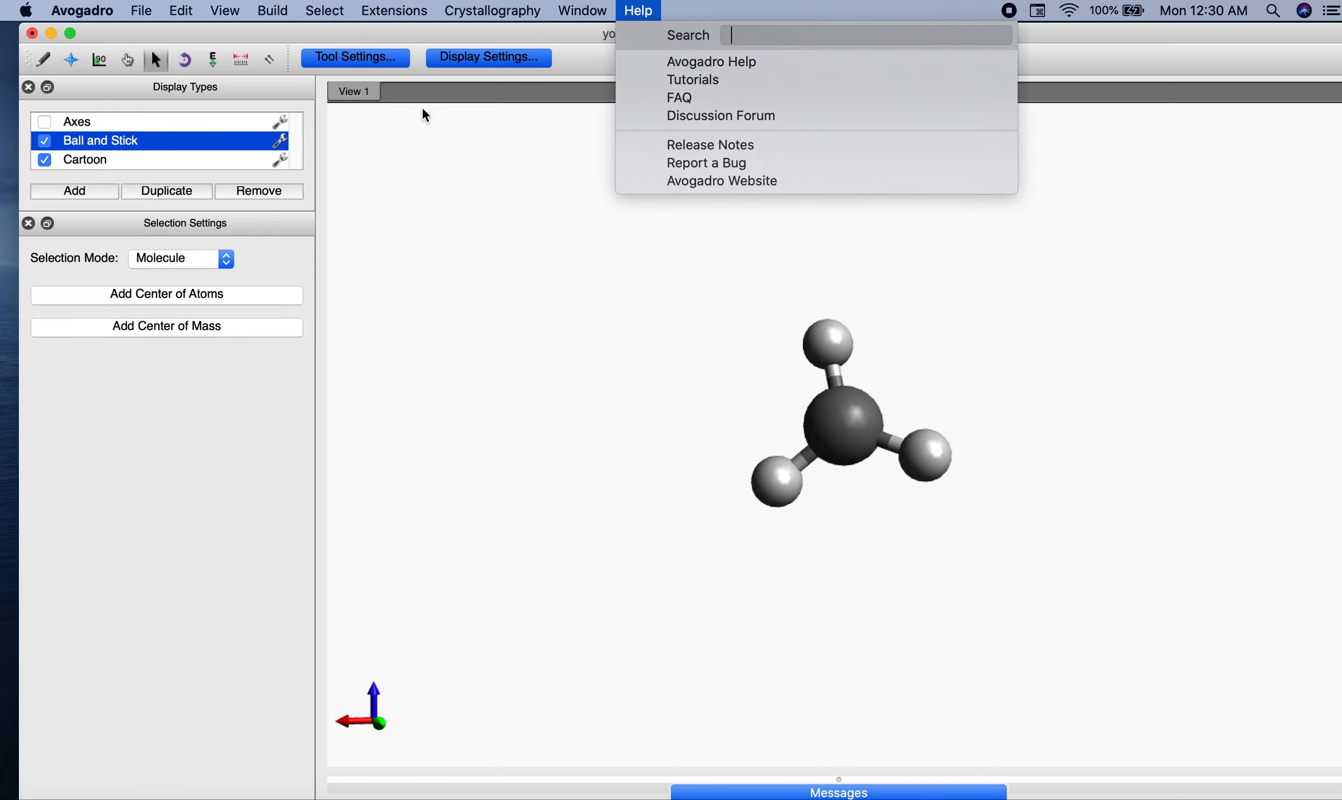
{"action": "left_click", "coordinate": [231, 62]}
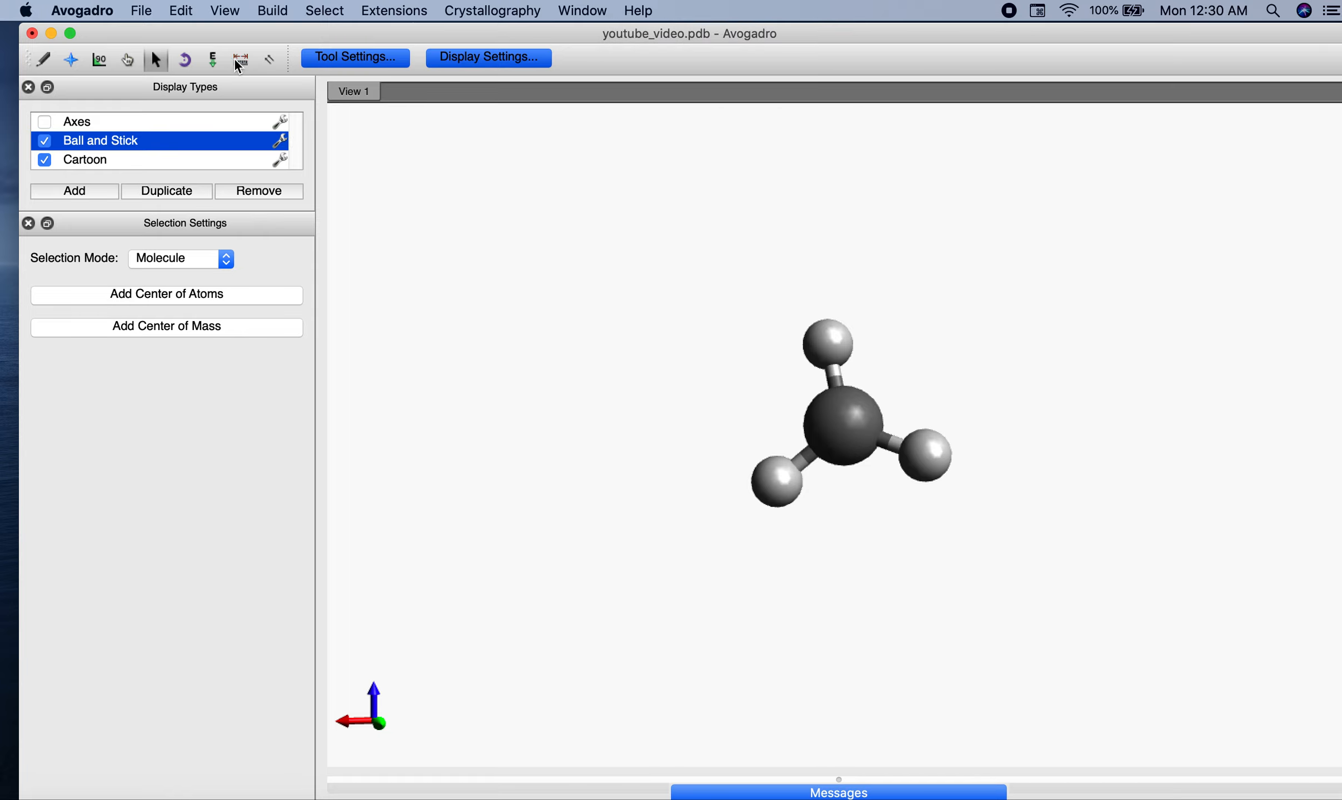
Stretch the three carbon-hydrogen bonds by moving each hydrogen atom outward from the central carbon with the Manipulate tool.
{"action": "left_click", "coordinate": [236, 60]}
{"action": "double_click", "coordinate": [768, 485]}
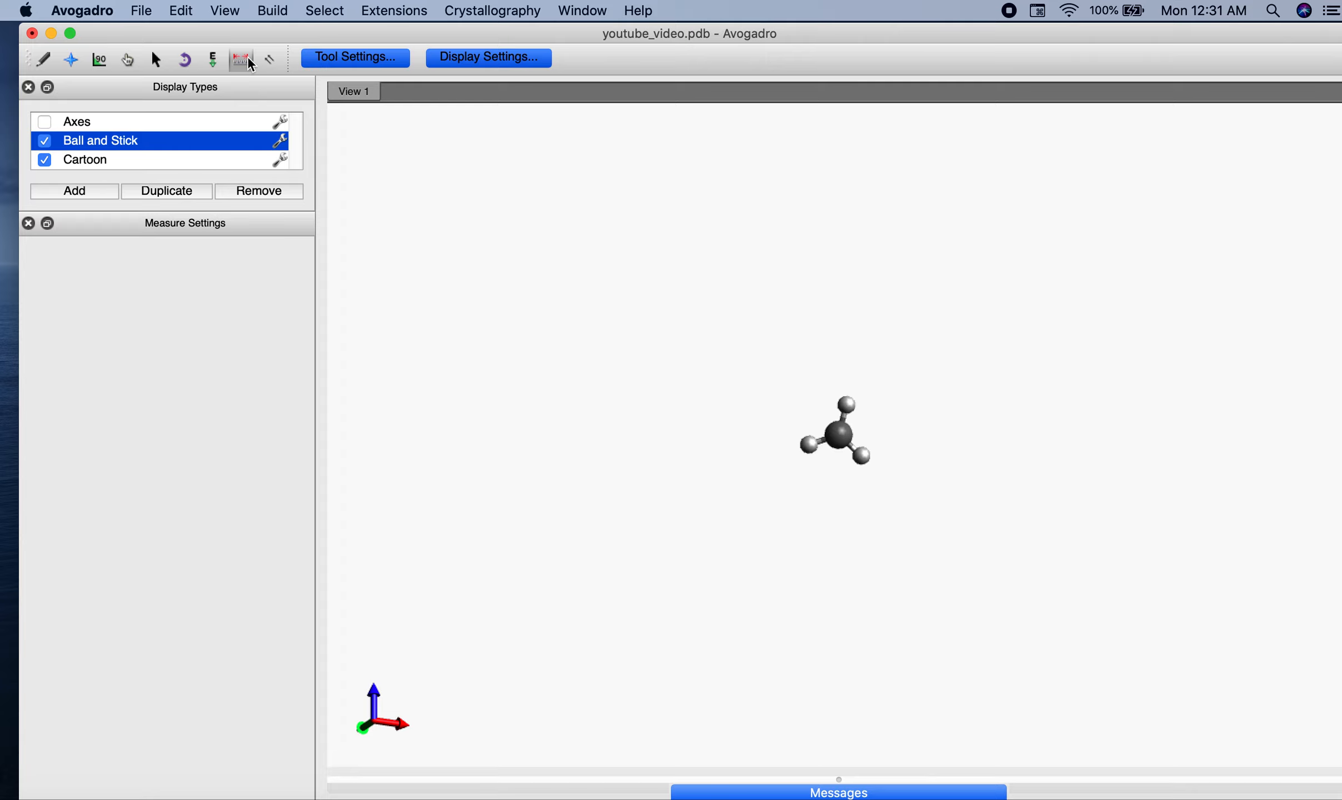
{"action": "left_click", "coordinate": [131, 62]}
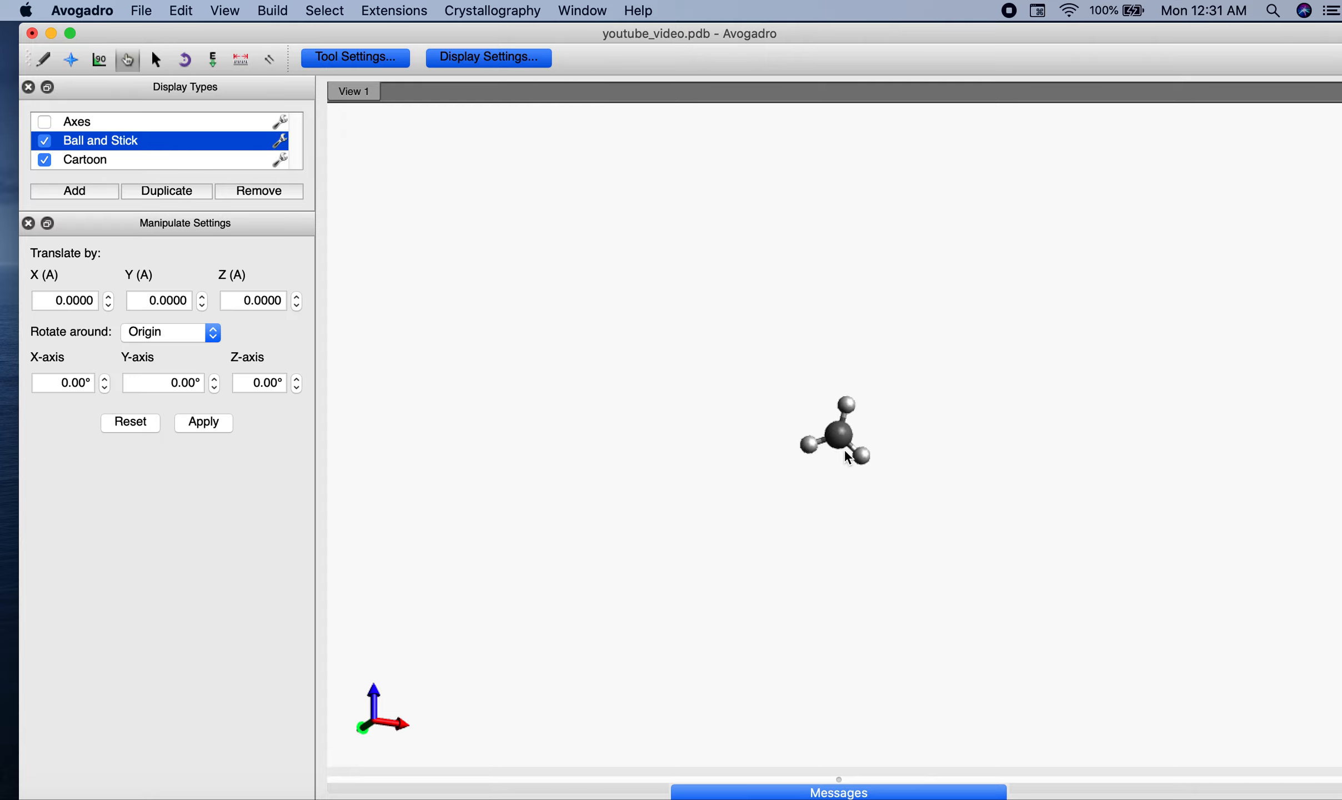
{"action": "left_click_drag", "start_coordinate": [812, 448], "coordinate": [770, 472]}
{"action": "left_click_drag", "start_coordinate": [865, 461], "coordinate": [892, 494]}
{"action": "left_click_drag", "start_coordinate": [850, 401], "coordinate": [850, 375]}
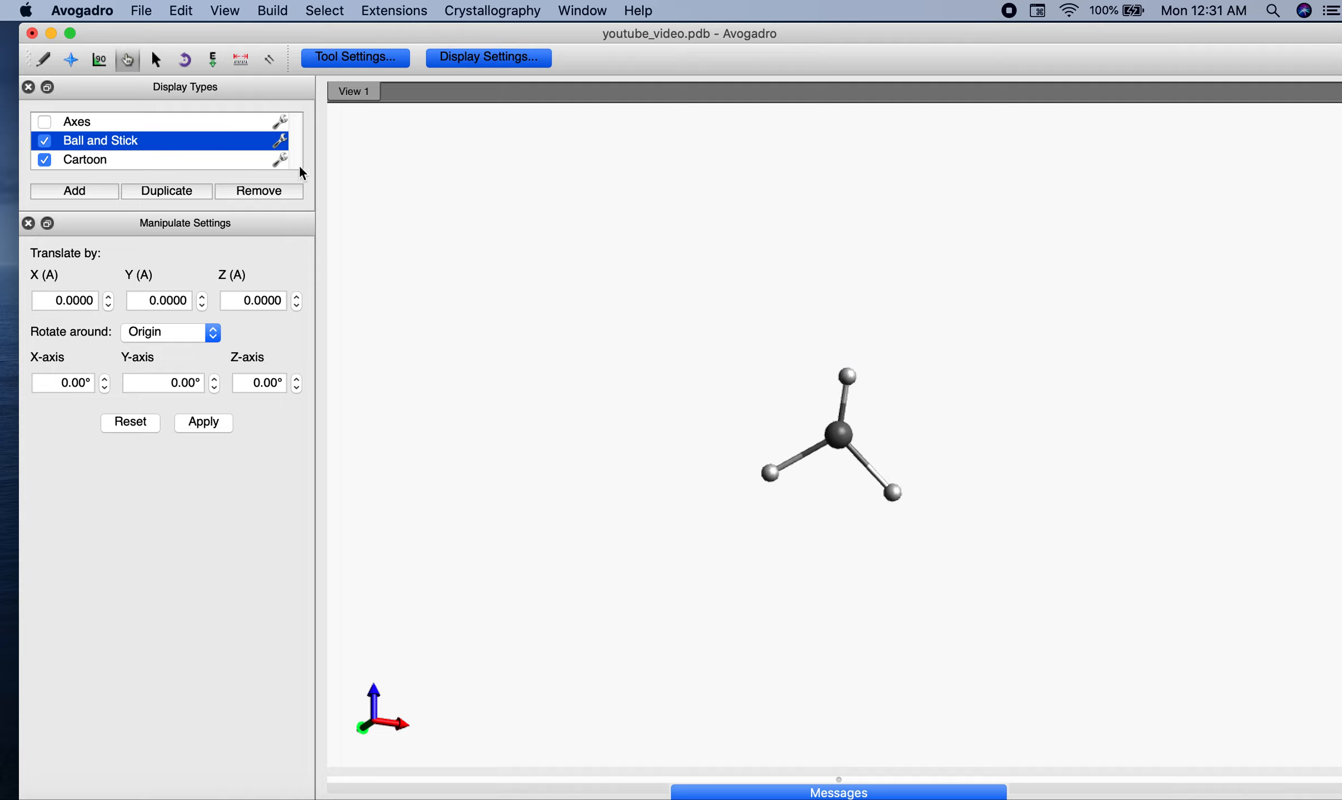
Measure the distances, angle and dihedral of the stretched molecule across one hydrogen, the carbon and the other two hydrogens.
{"action": "left_click", "coordinate": [241, 59]}
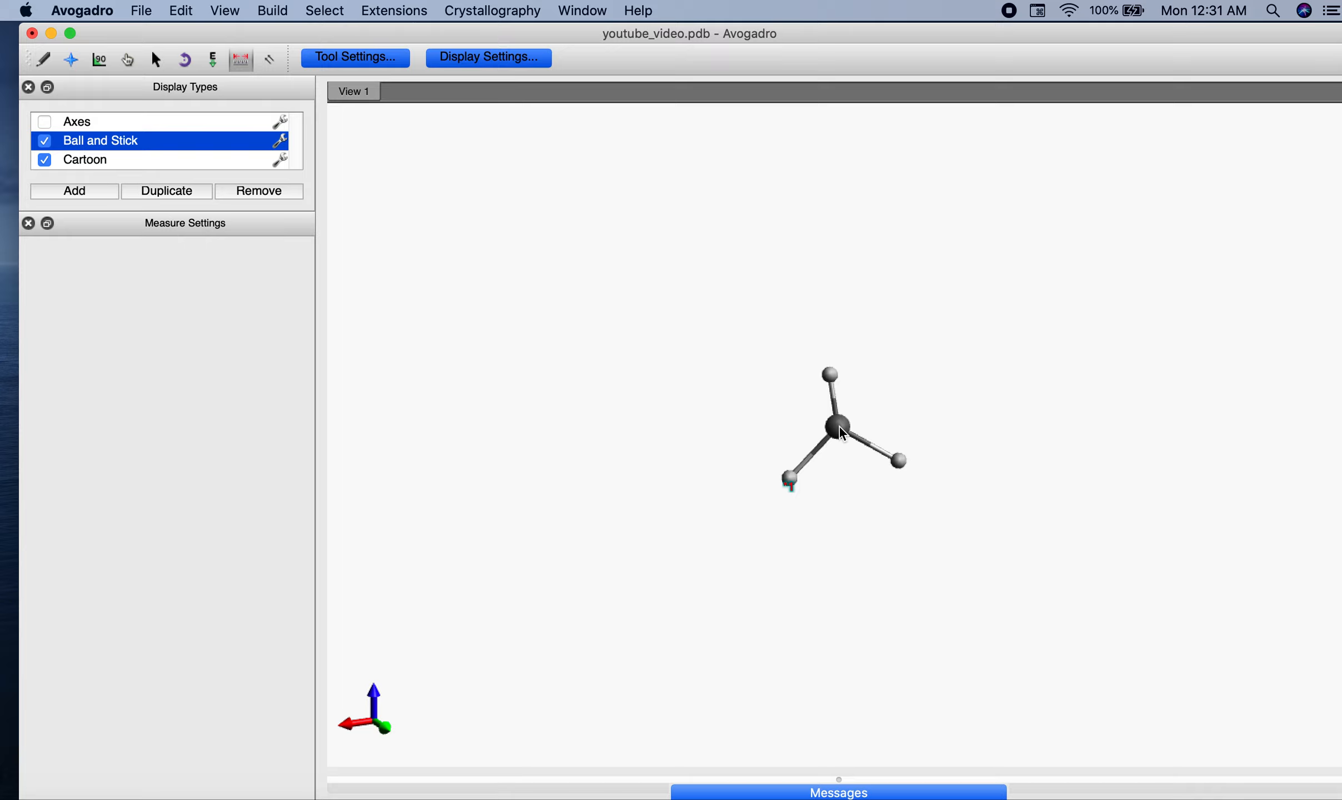
{"action": "left_click", "coordinate": [841, 432]}
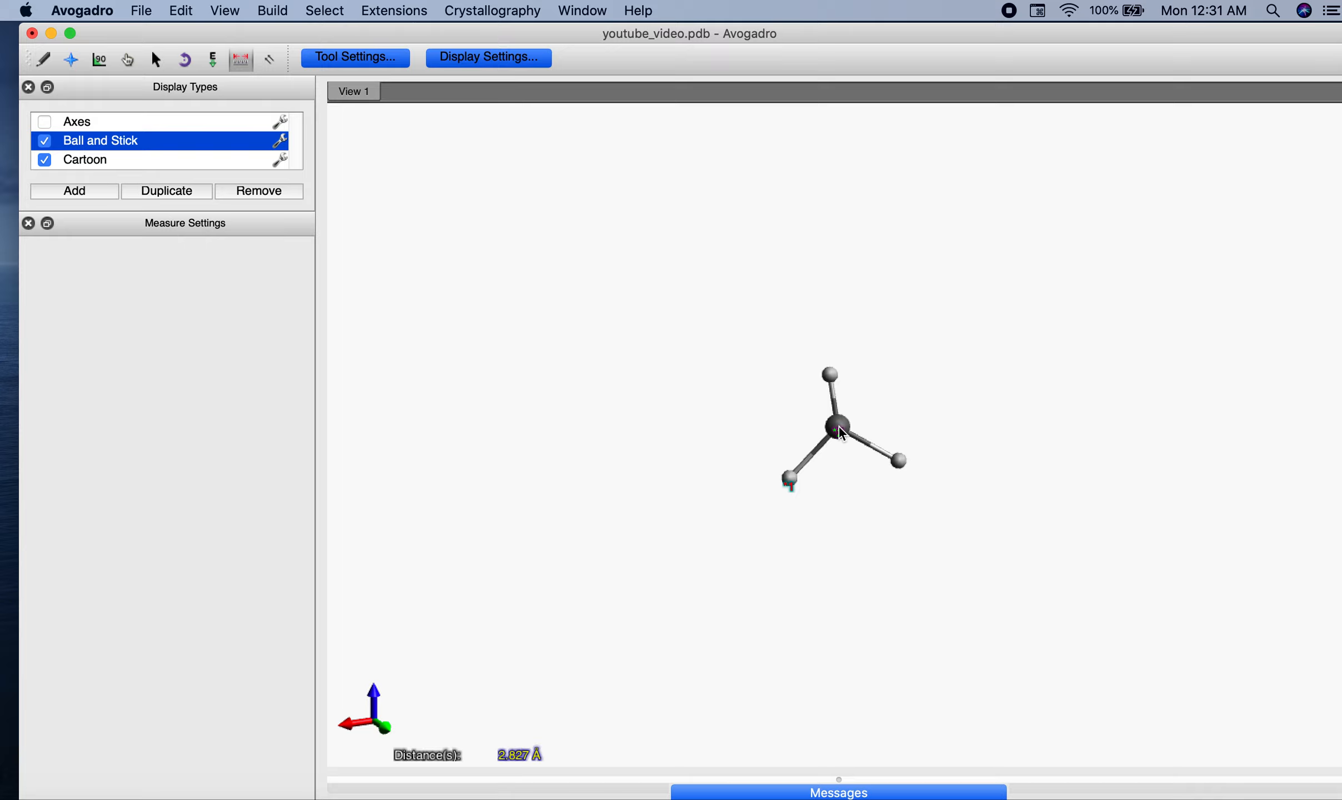
{"action": "left_click", "coordinate": [900, 465]}
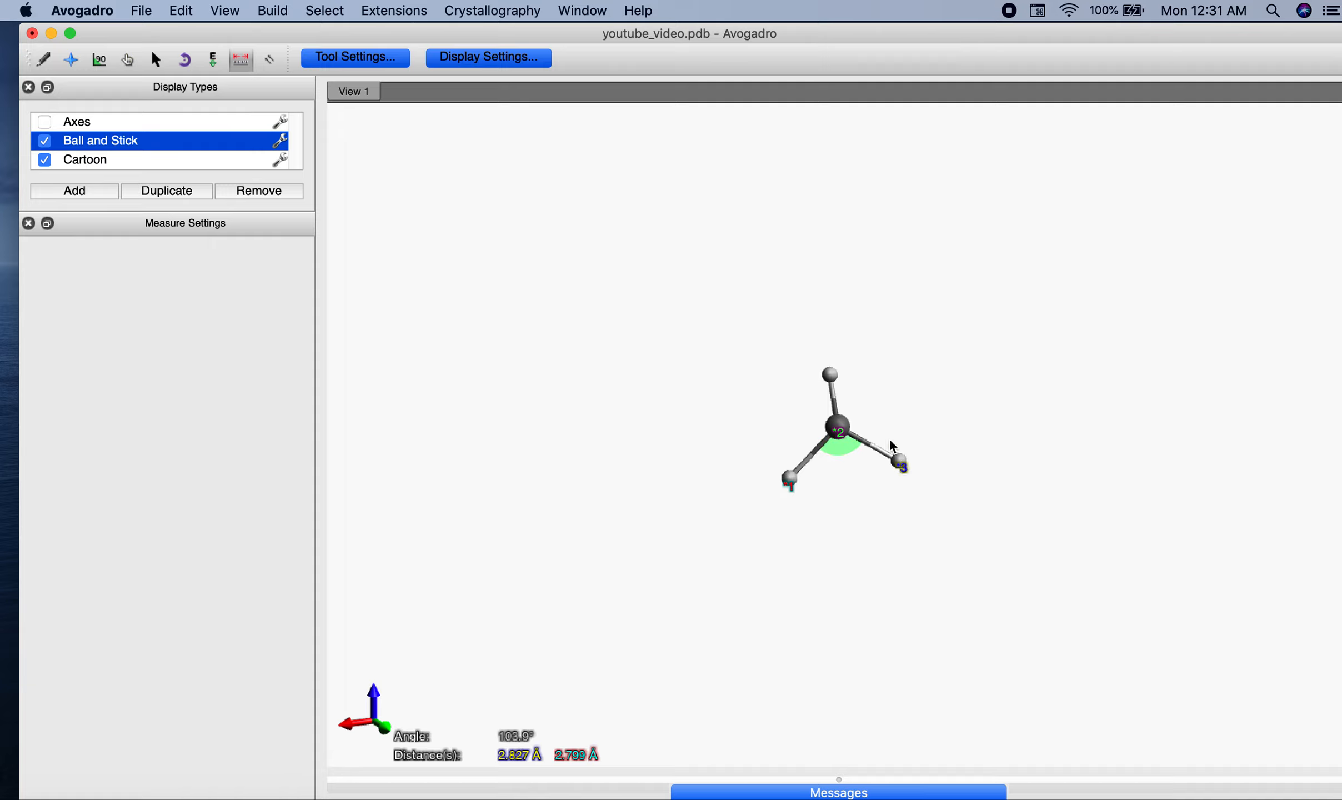
{"action": "left_click", "coordinate": [831, 376]}
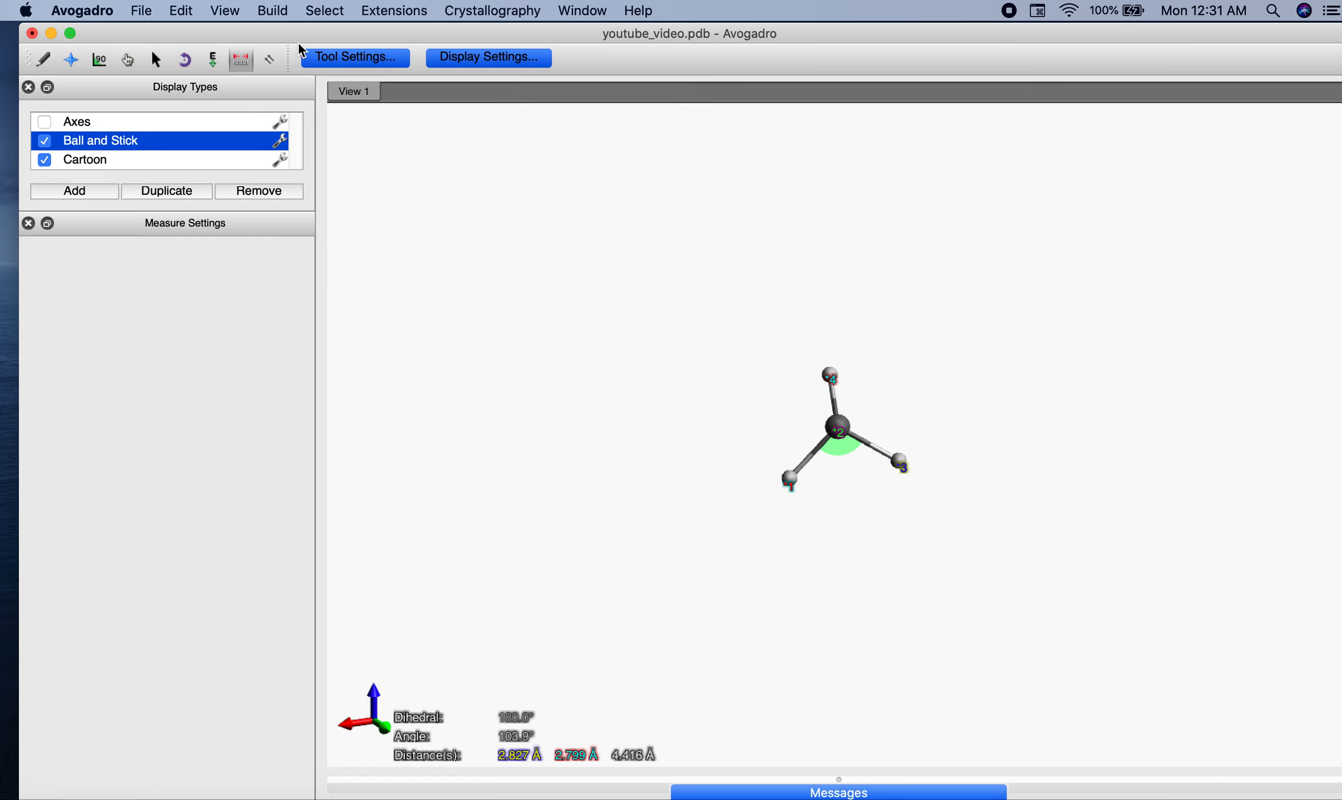
{"action": "left_click", "coordinate": [388, 12]}
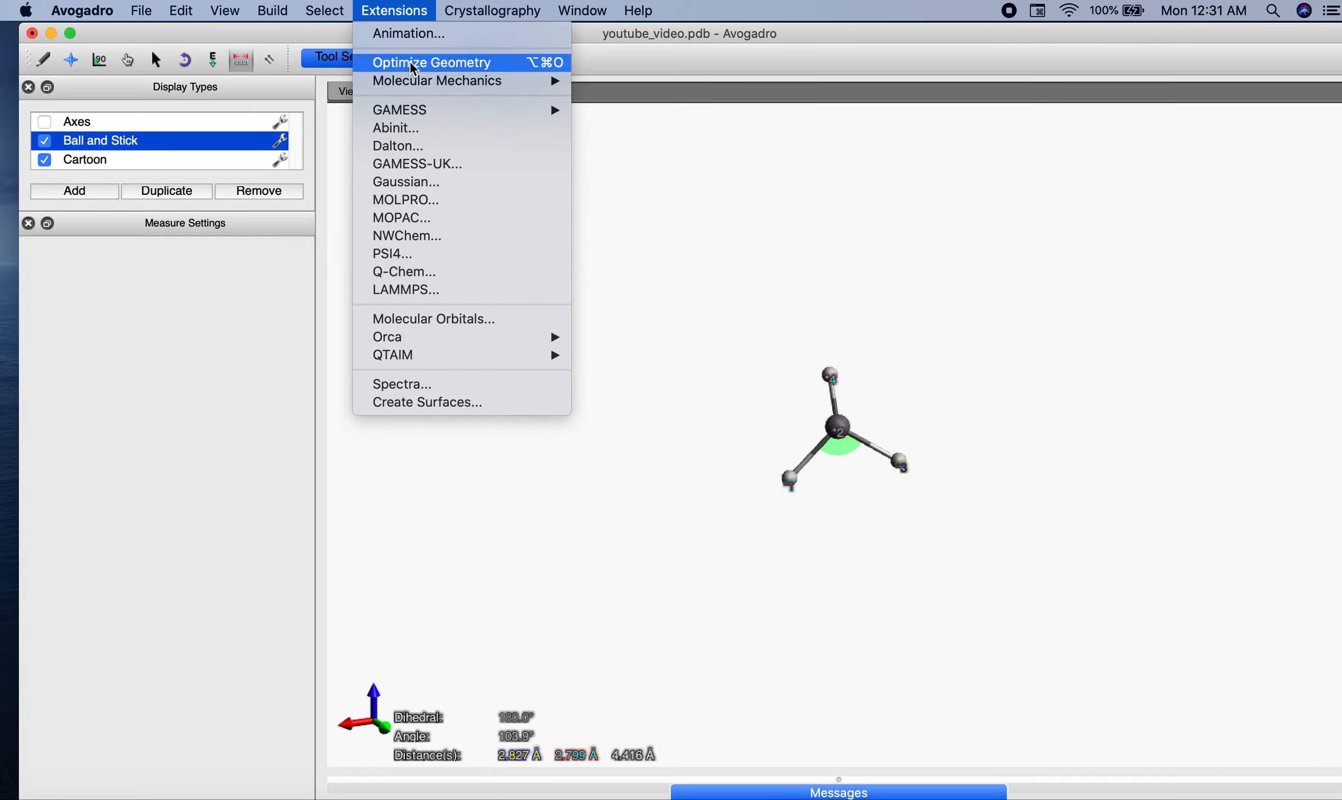
{"action": "left_click", "coordinate": [532, 65]}
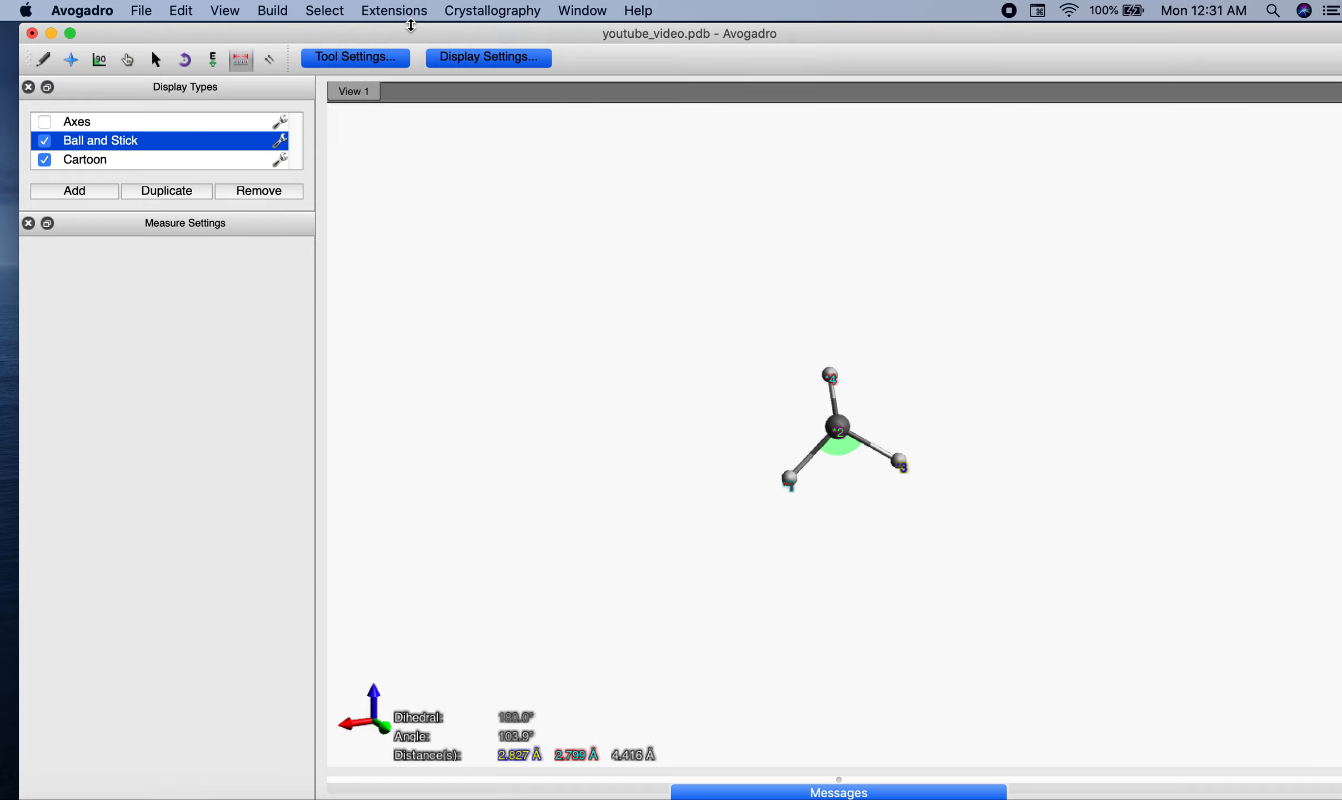
{"action": "left_click", "coordinate": [408, 8]}
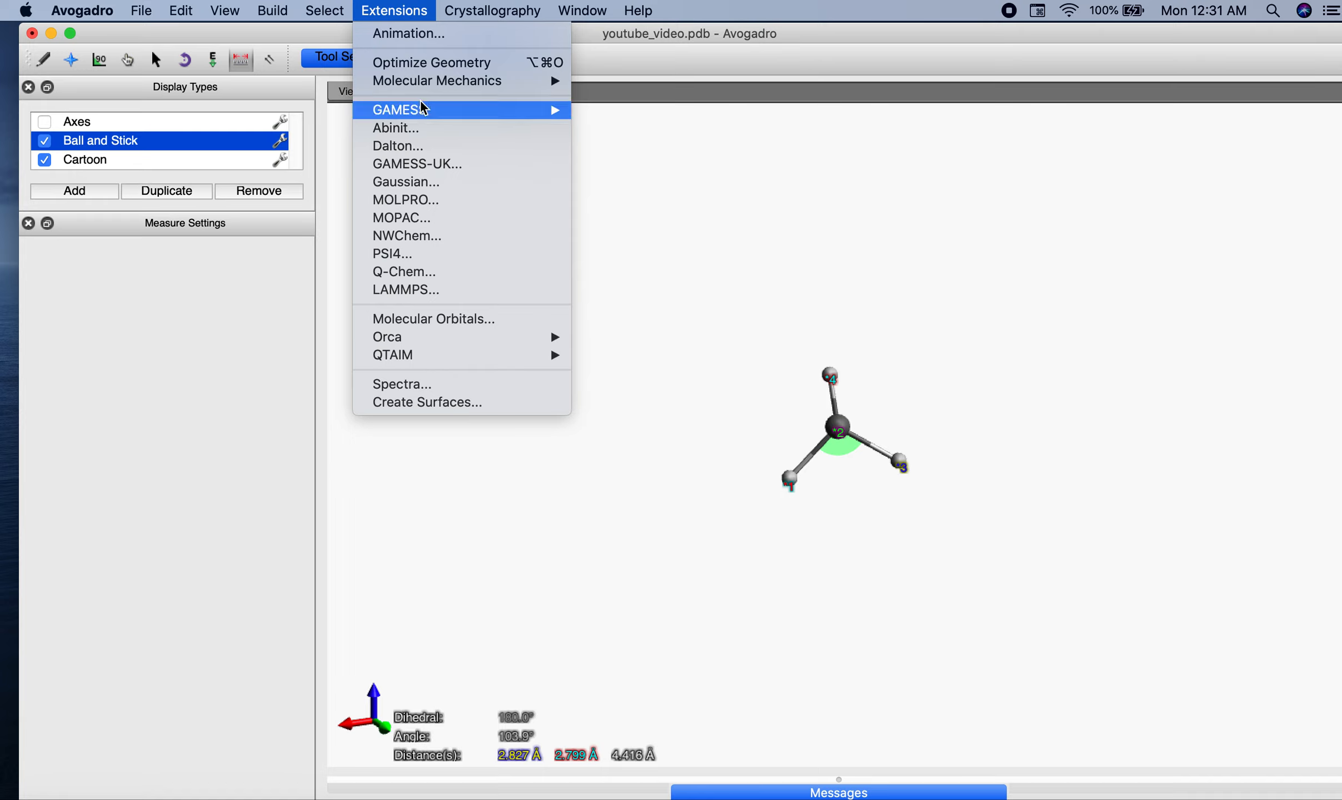
{"action": "left_click", "coordinate": [586, 134]}
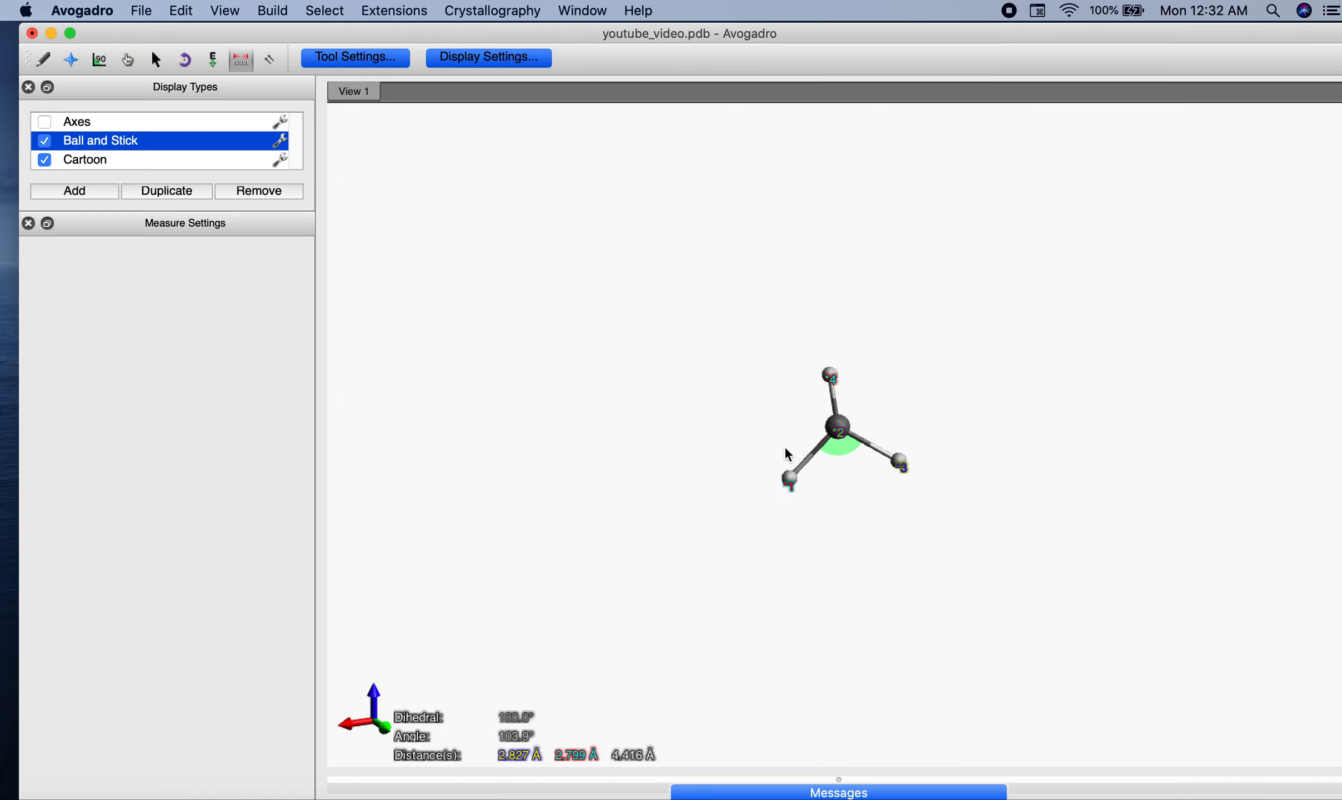
Relax the stretched carbon-hydrogen geometry with the Auto Optimization tool using the UFF force field, and stop the optimization.
{"action": "left_click", "coordinate": [214, 60]}
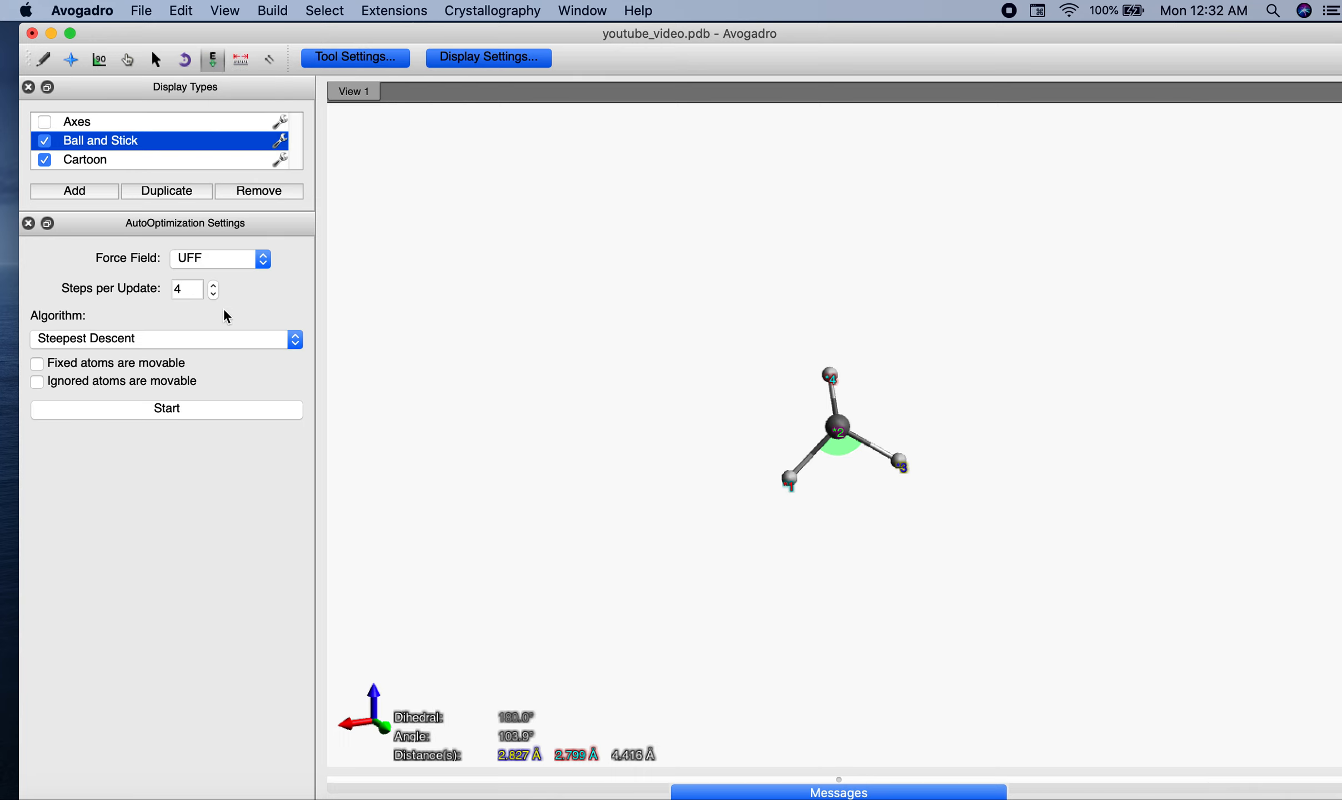
{"action": "left_click", "coordinate": [203, 411]}
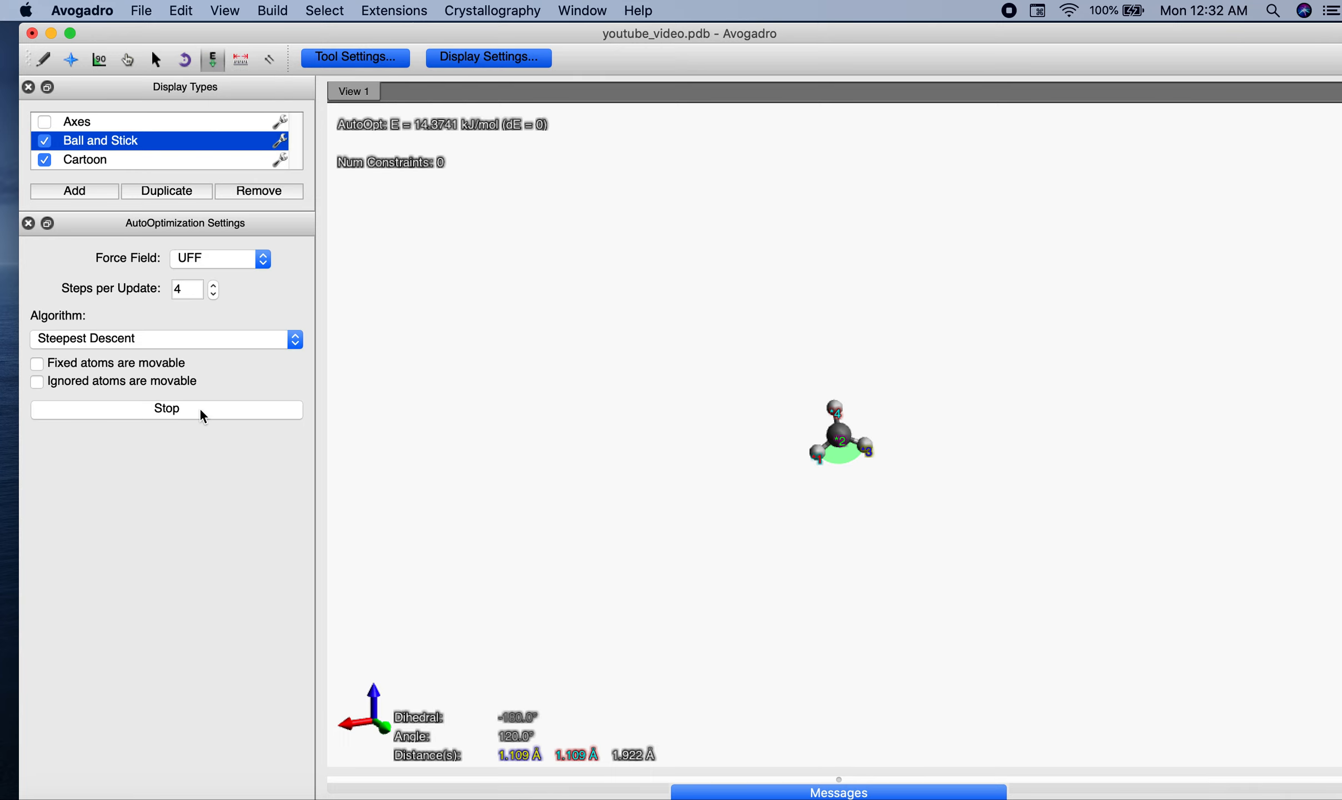
{"action": "left_click", "coordinate": [201, 411]}
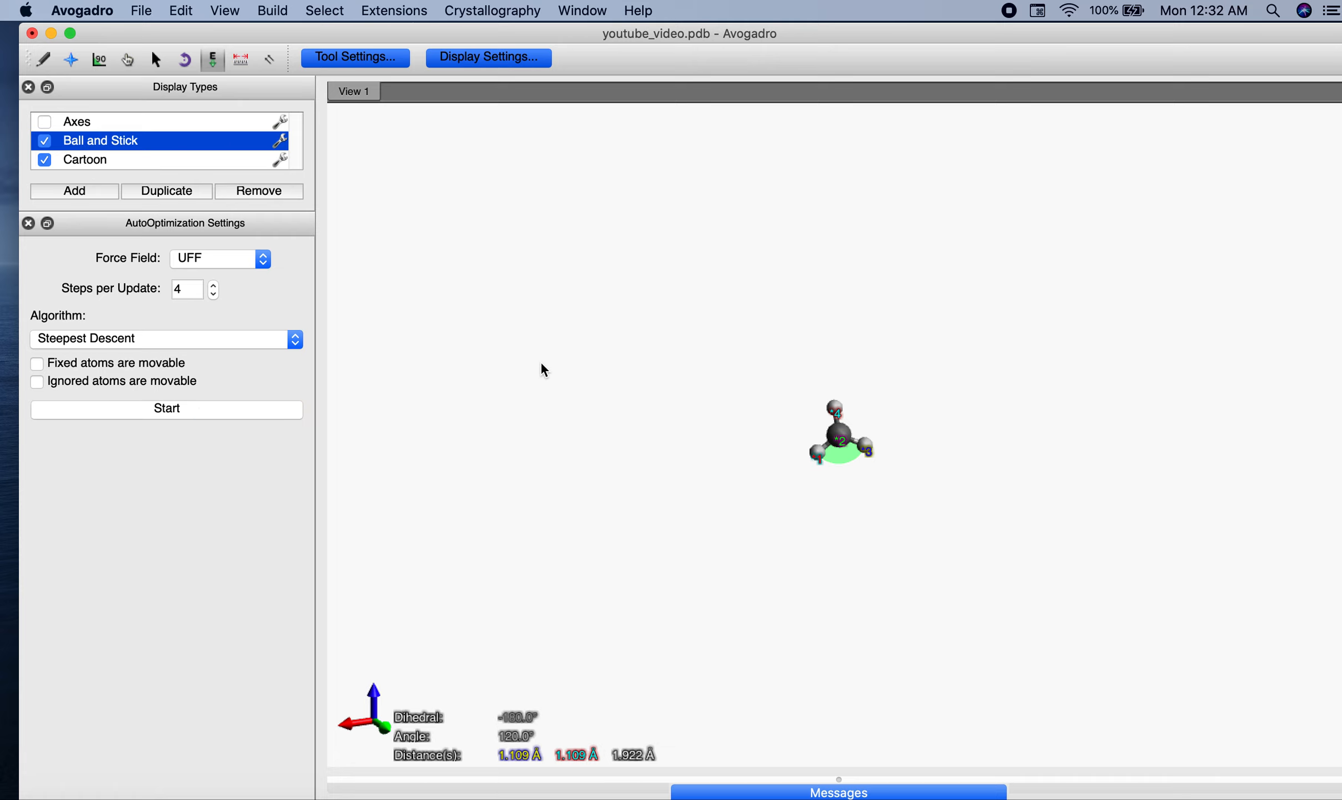
Duplicate the current view of the optimized molecule as a second view.
{"action": "left_click", "coordinate": [137, 10]}
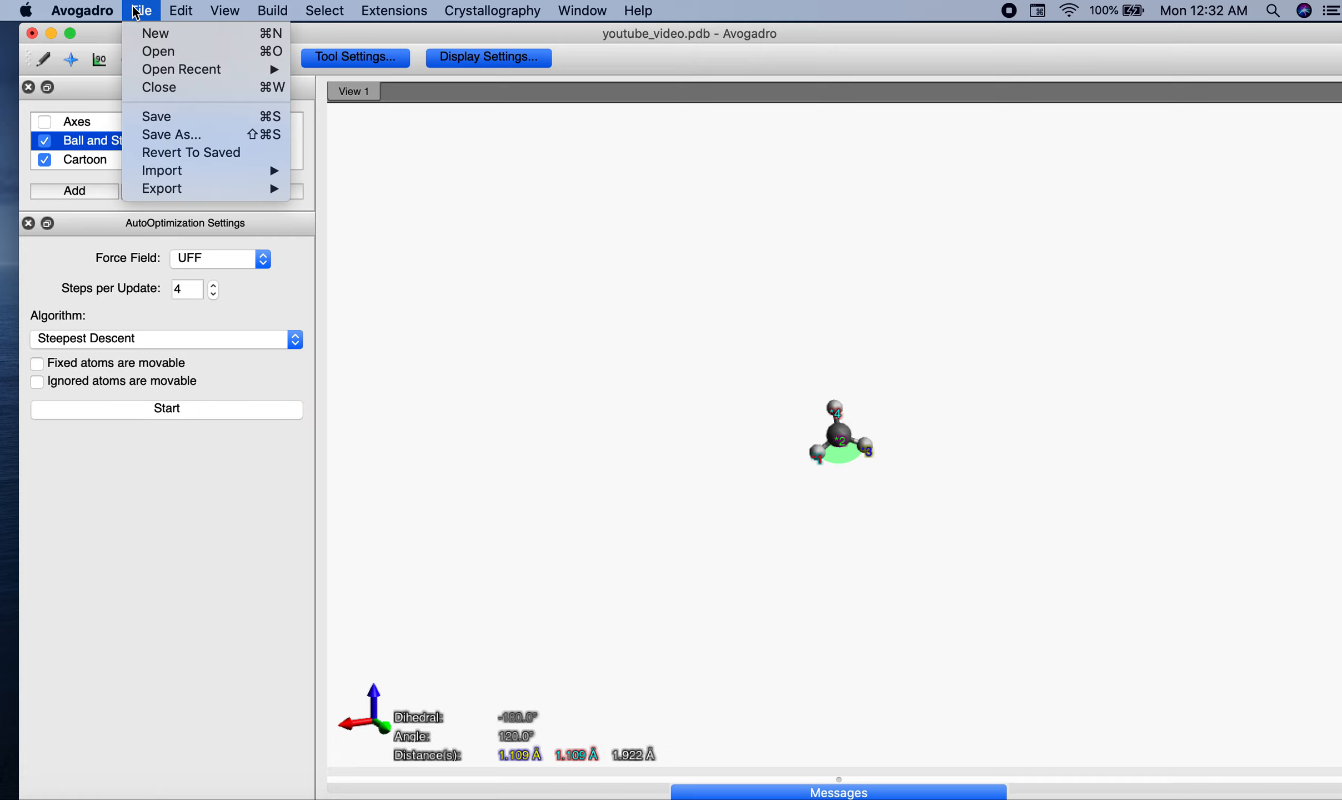
{"action": "mouse_move", "coordinate": [184, 11]}
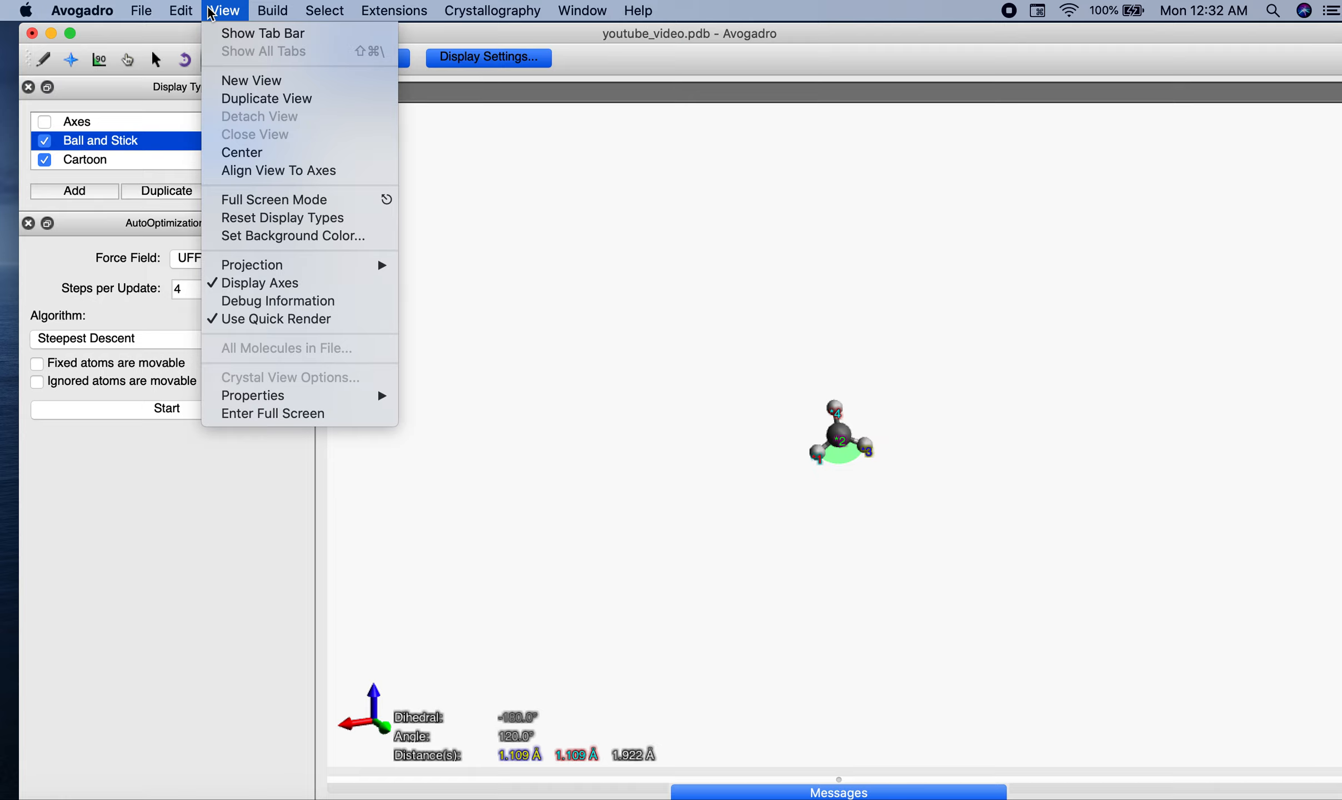
{"action": "left_click", "coordinate": [268, 102]}
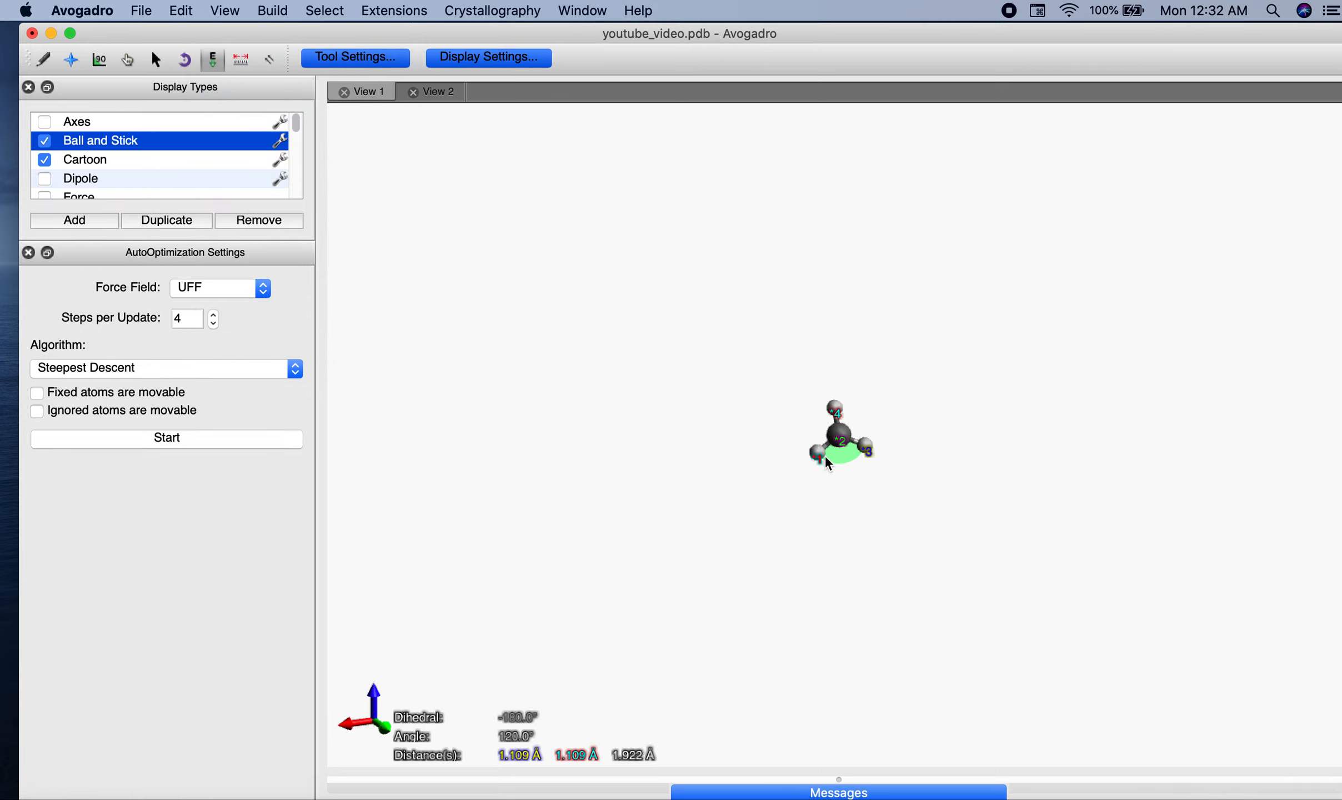
{"action": "left_click_drag", "start_coordinate": [843, 436], "coordinate": [732, 545]}
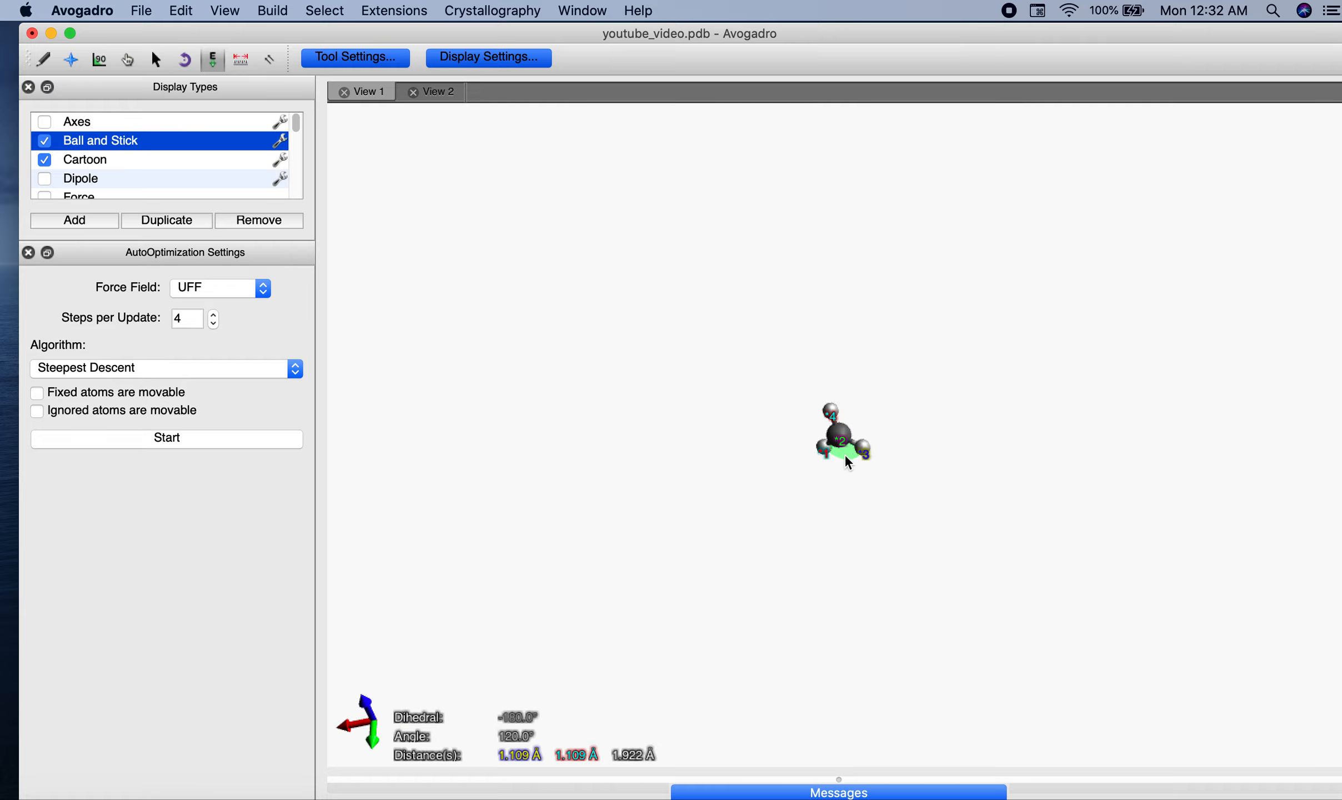
{"action": "left_click", "coordinate": [845, 433]}
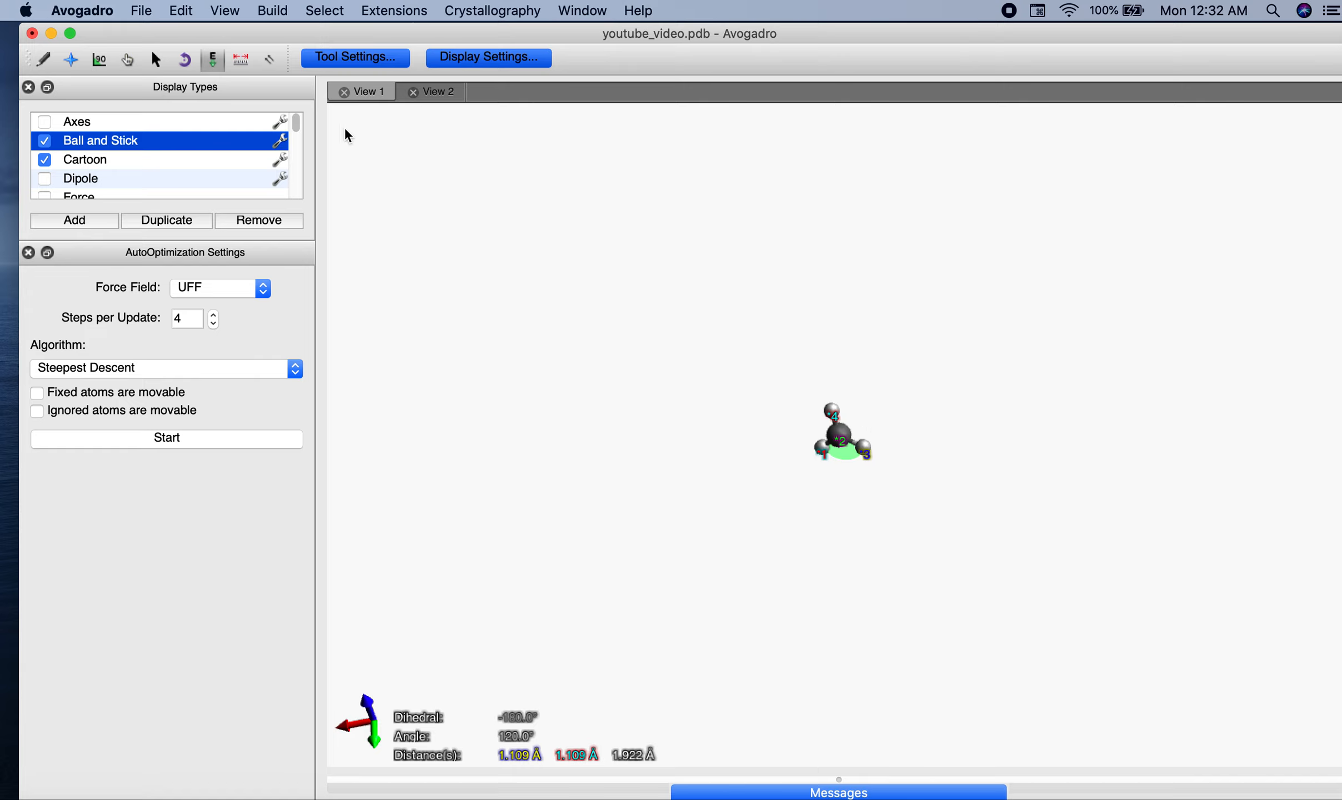
Examine the properties of the whole molecule, such as its weight, formula, energy and dipole moment, and close them.
{"action": "left_click", "coordinate": [232, 8]}
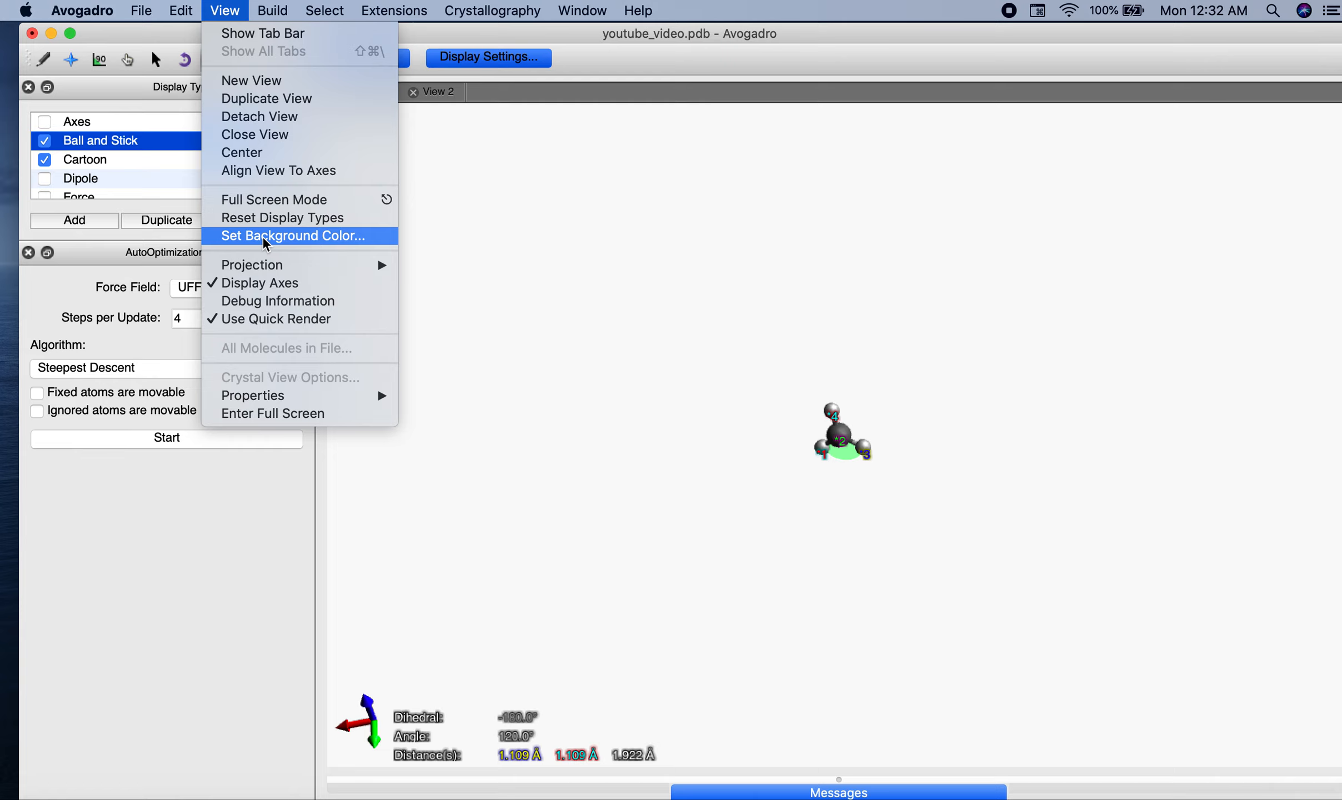
{"action": "mouse_move", "coordinate": [277, 269]}
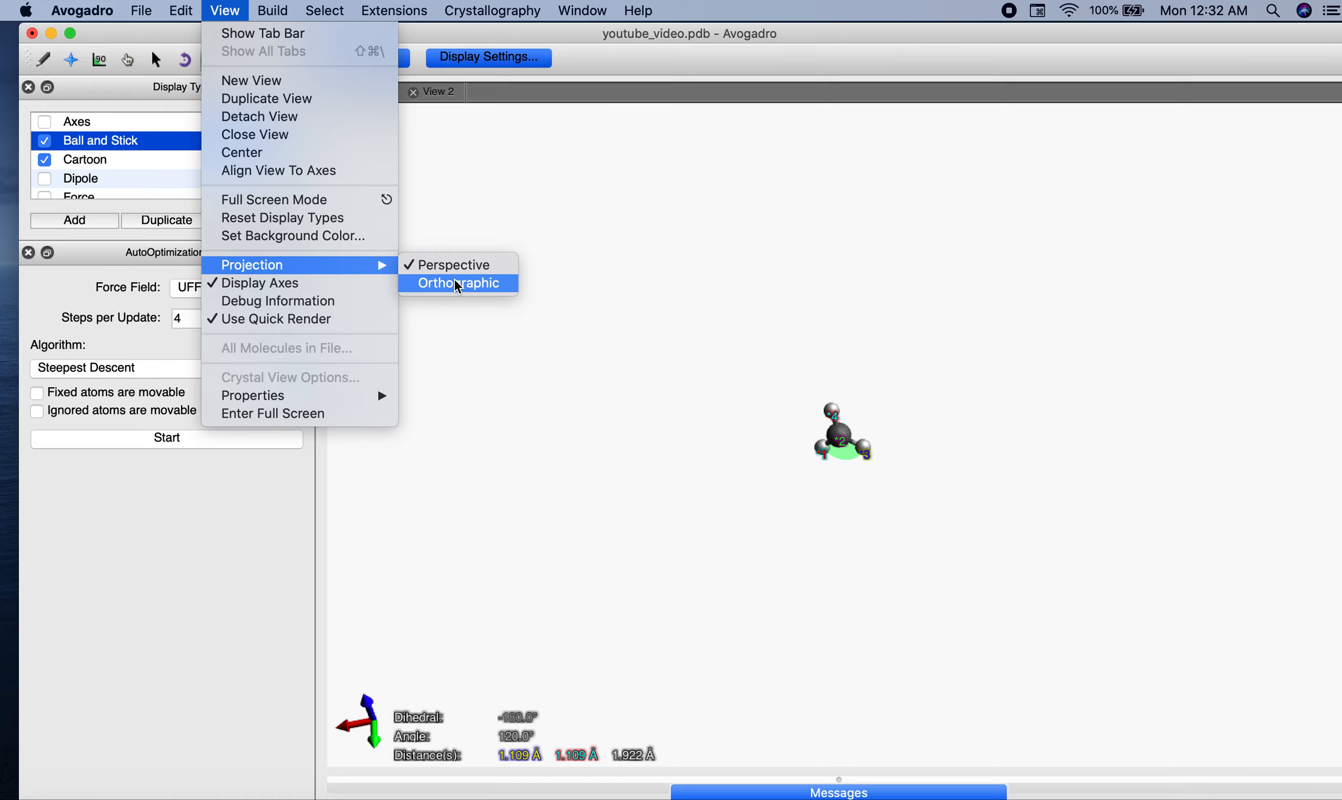
{"action": "mouse_move", "coordinate": [301, 397]}
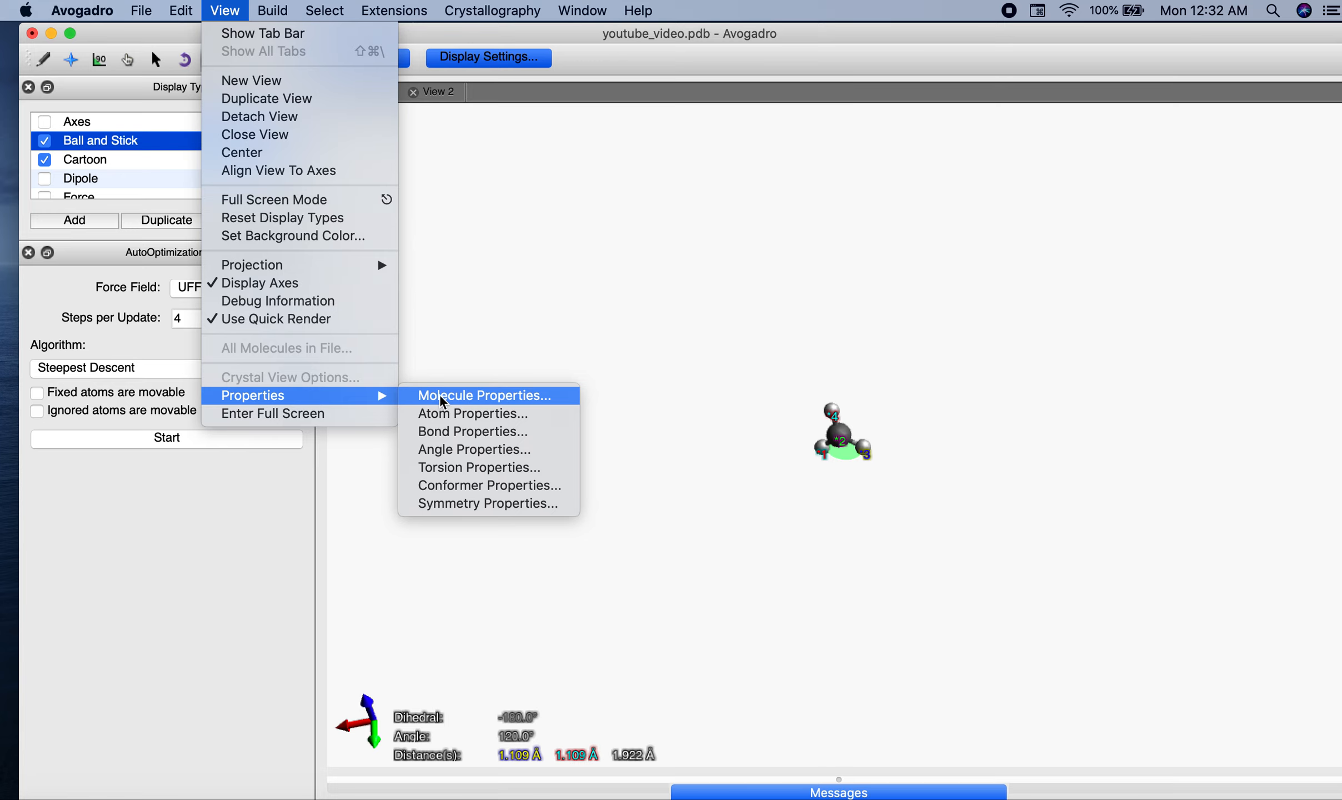
{"action": "left_click", "coordinate": [463, 395]}
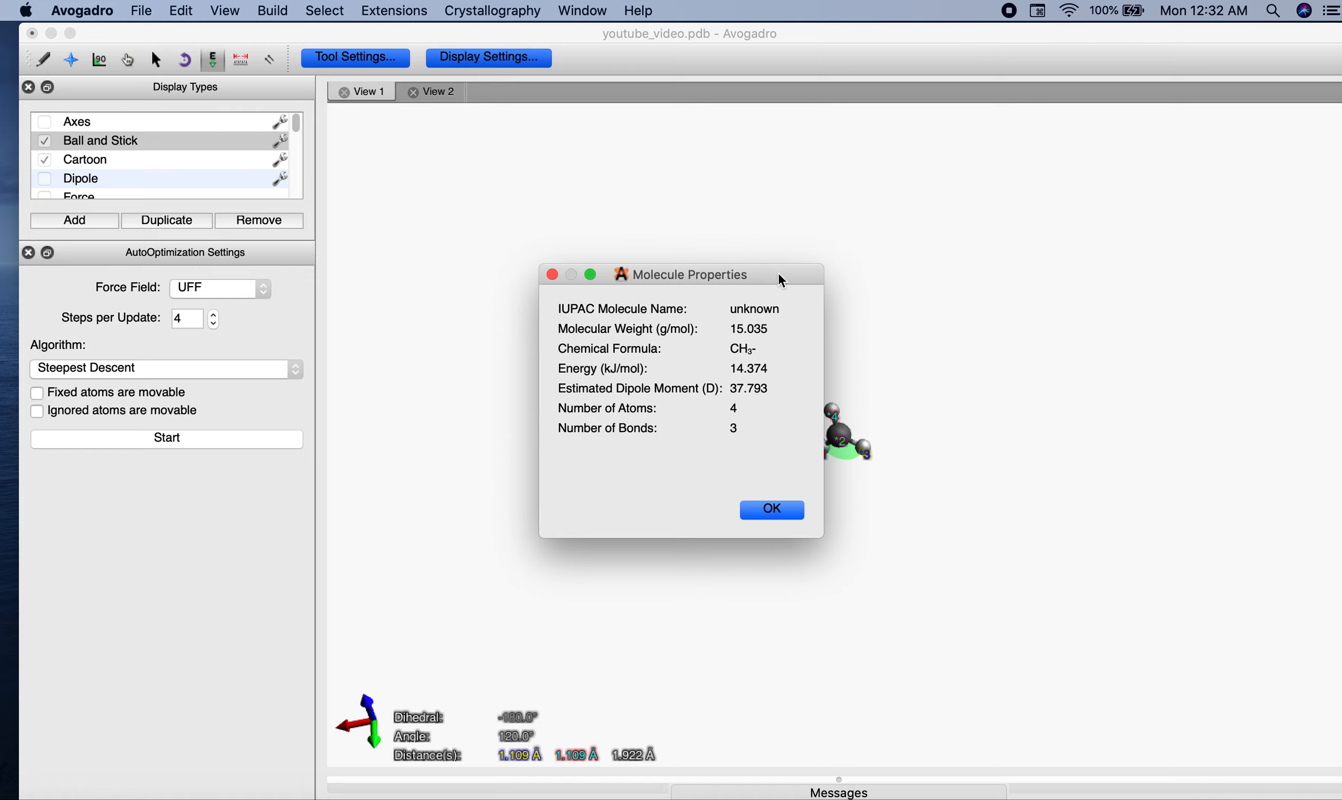
{"action": "left_click_drag", "start_coordinate": [779, 276], "coordinate": [717, 260]}
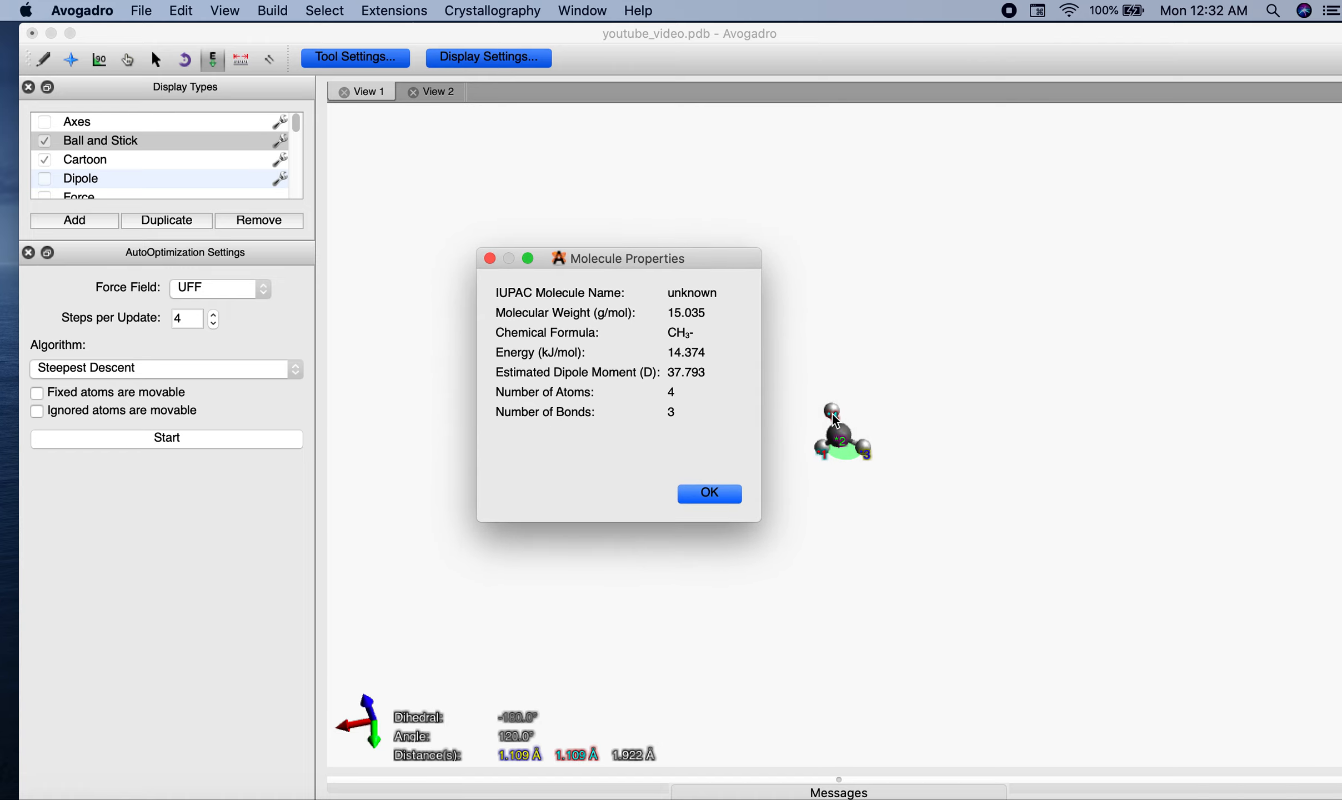
{"action": "key", "text": "Return"}
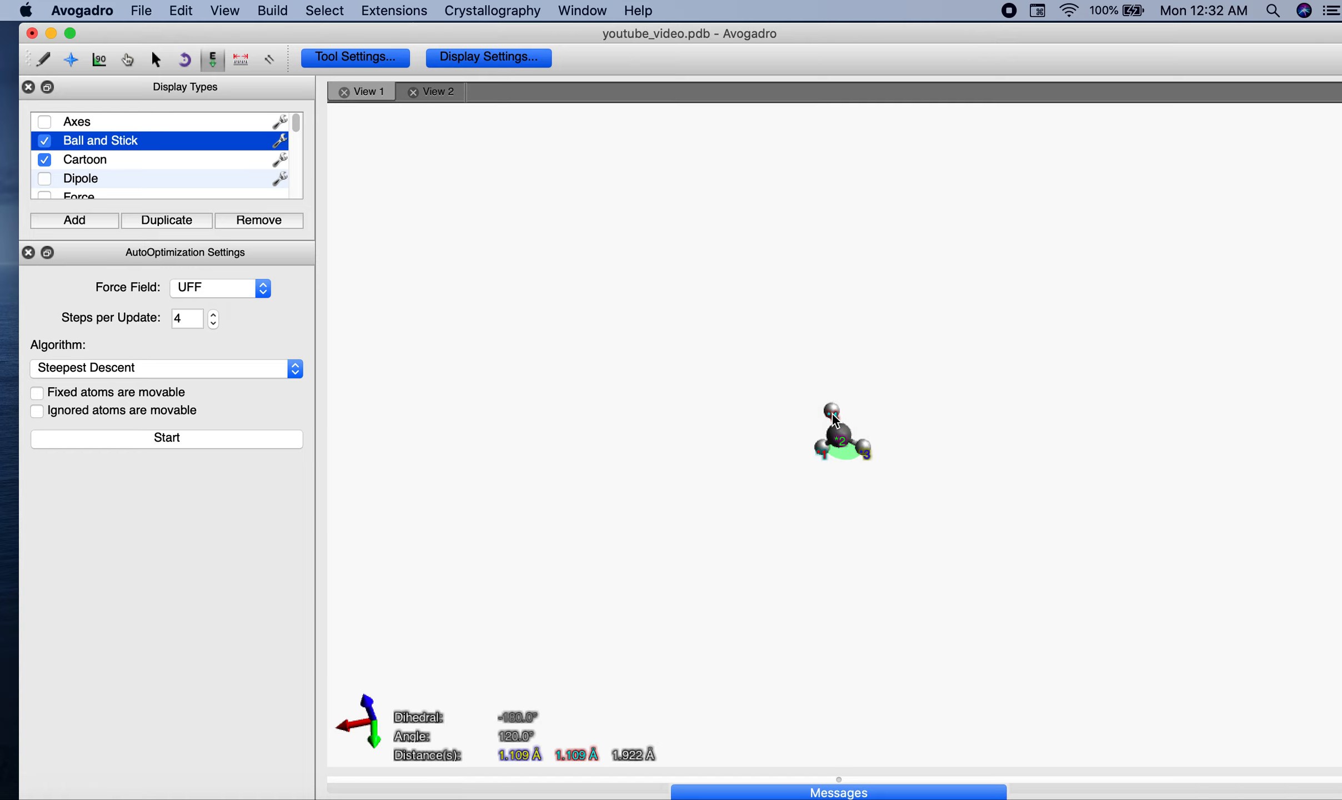
{"action": "left_click", "coordinate": [226, 12]}
{"action": "mouse_move", "coordinate": [359, 395]}
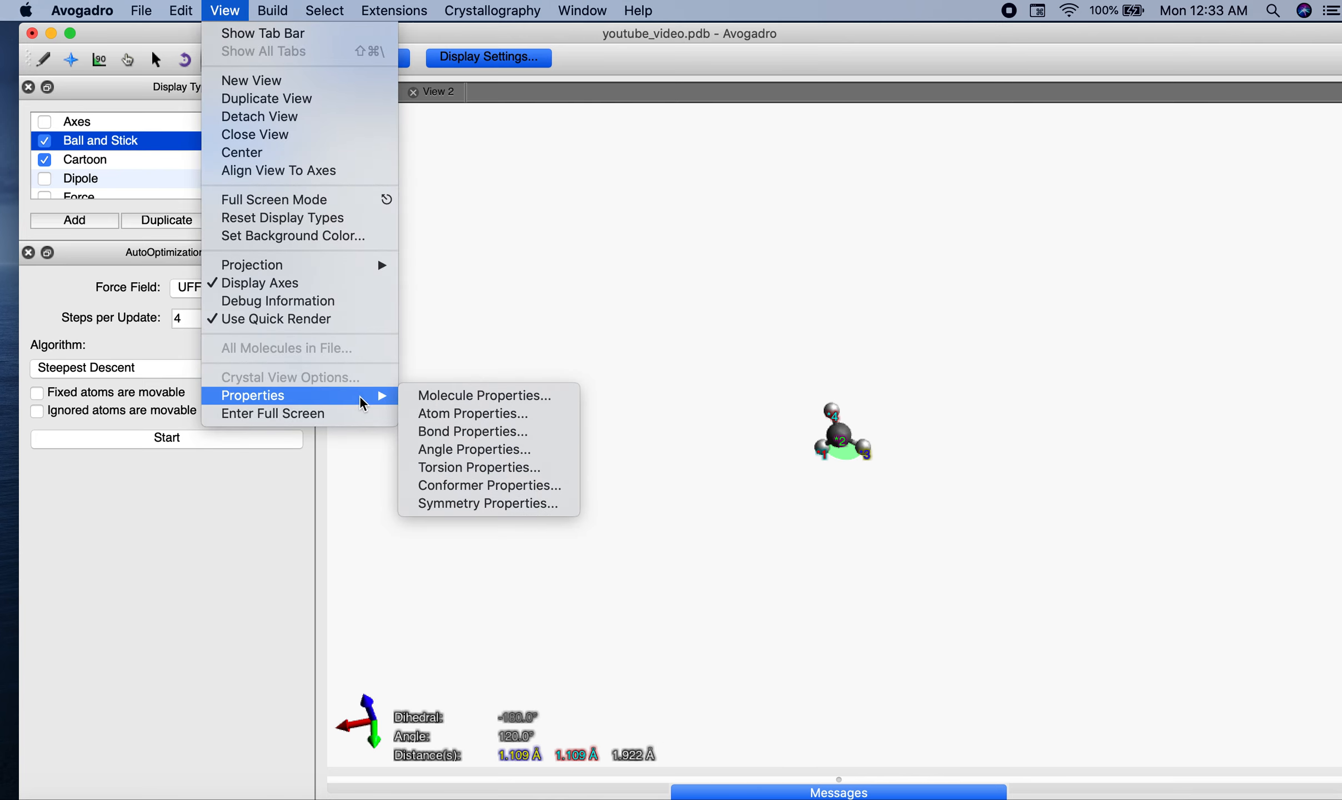
{"action": "left_click", "coordinate": [498, 394]}
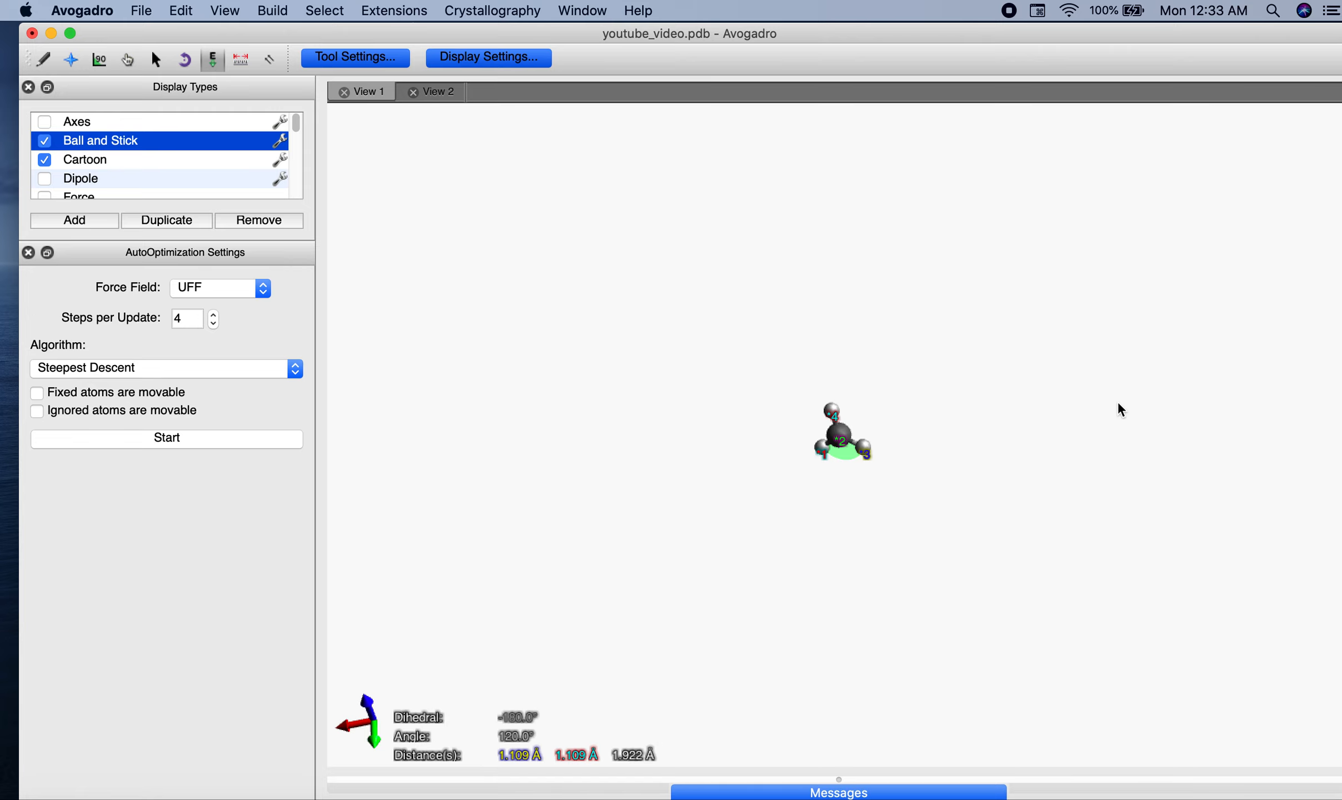
Review the Atom Properties table with element, valence, charges and coordinates of each atom, and close it.
{"action": "left_click", "coordinate": [225, 10]}
{"action": "mouse_move", "coordinate": [357, 398]}
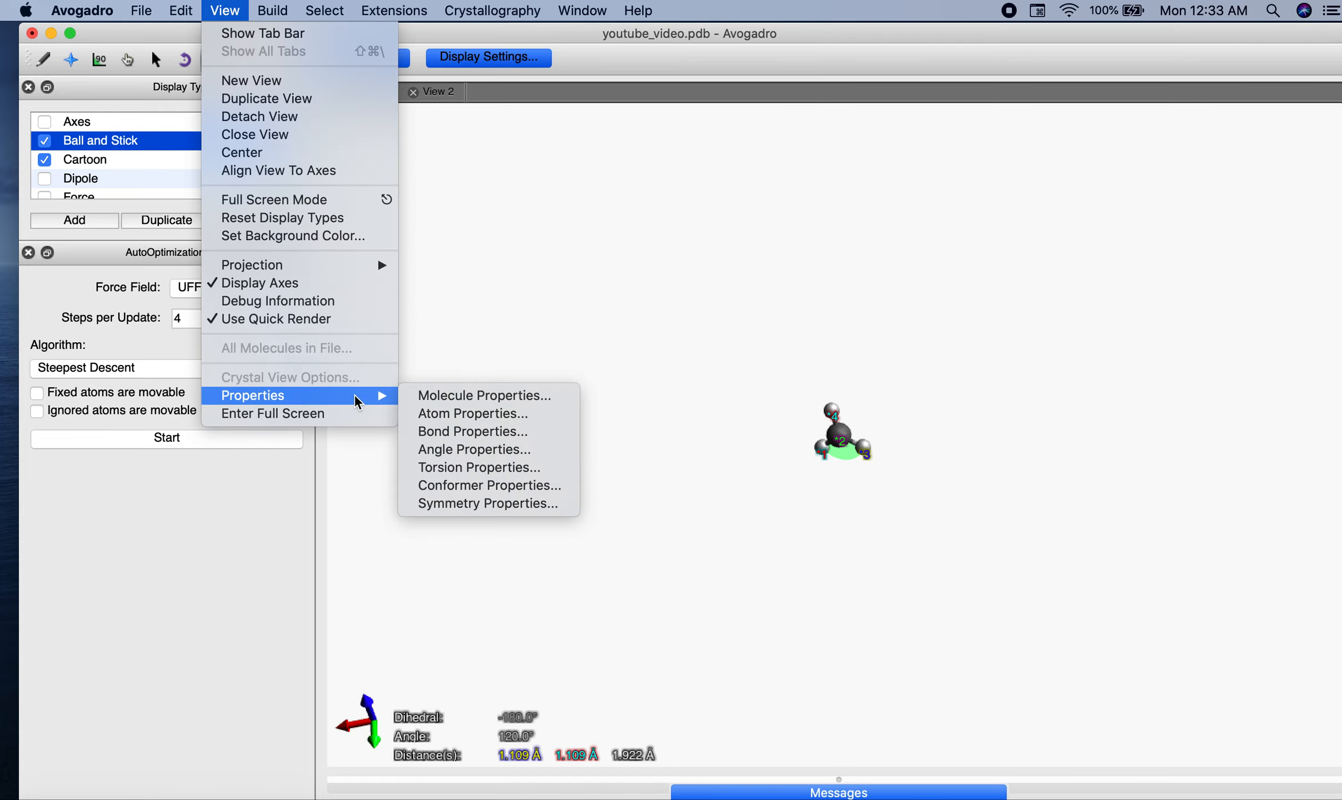
{"action": "left_click", "coordinate": [441, 413]}
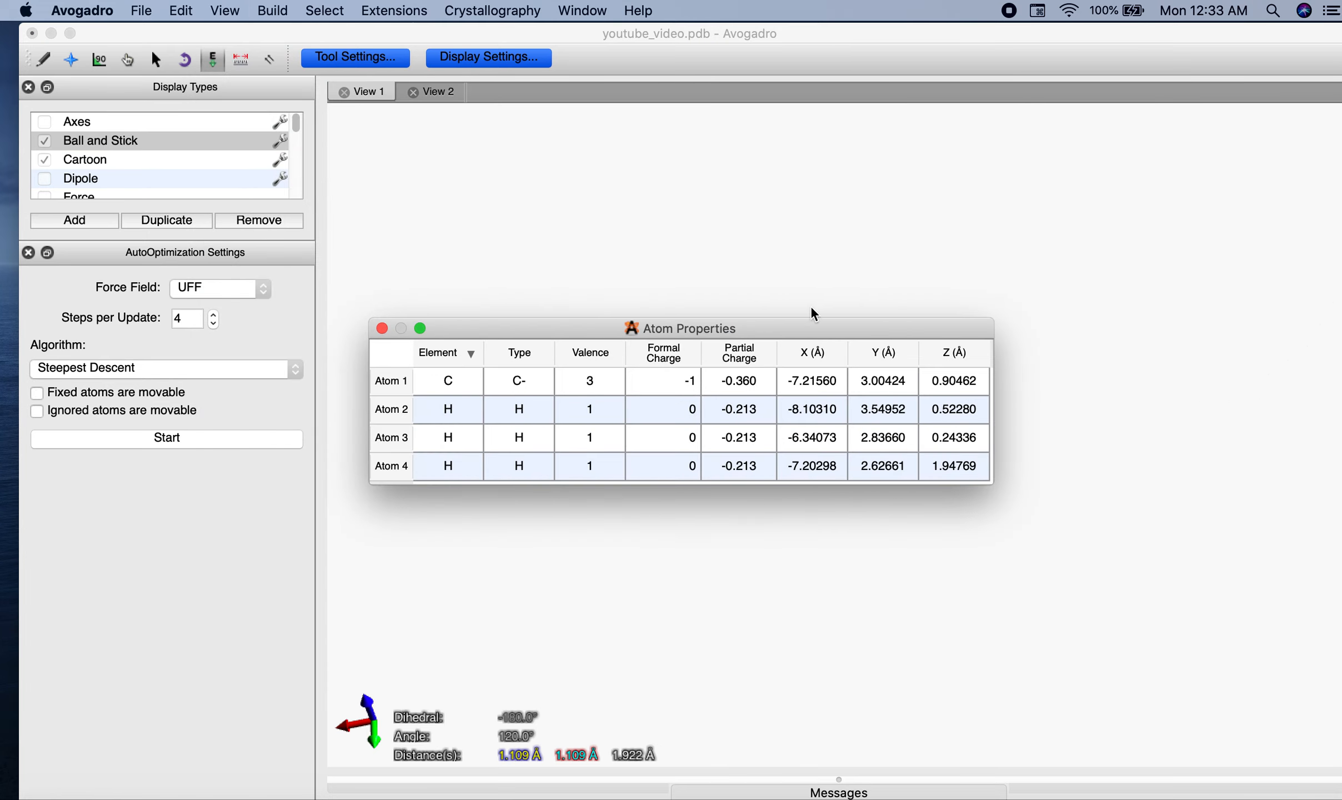
{"action": "left_click_drag", "start_coordinate": [807, 325], "coordinate": [850, 92]}
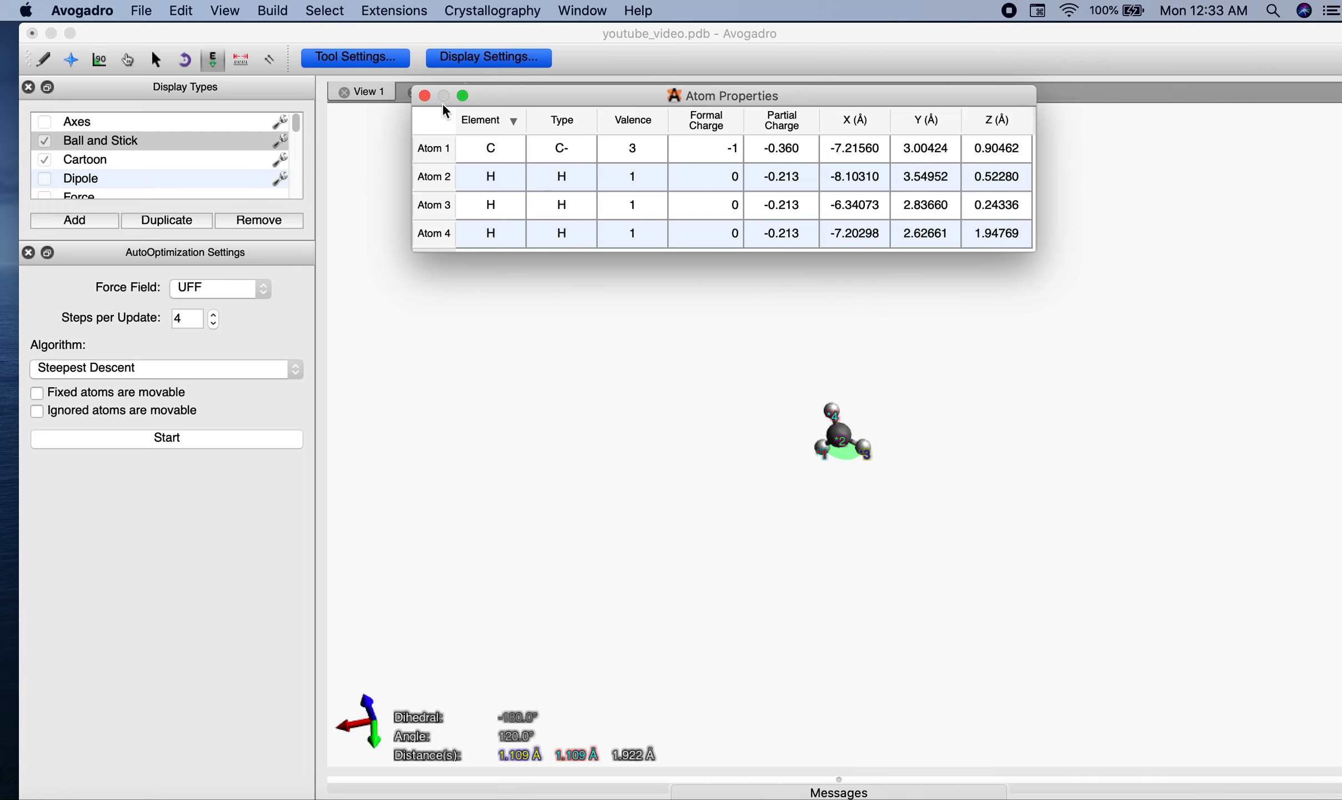
{"action": "left_click", "coordinate": [425, 95]}
Review the Bond Properties table with the type, order and length of each carbon-hydrogen bond, and close it.
{"action": "left_click", "coordinate": [223, 12]}
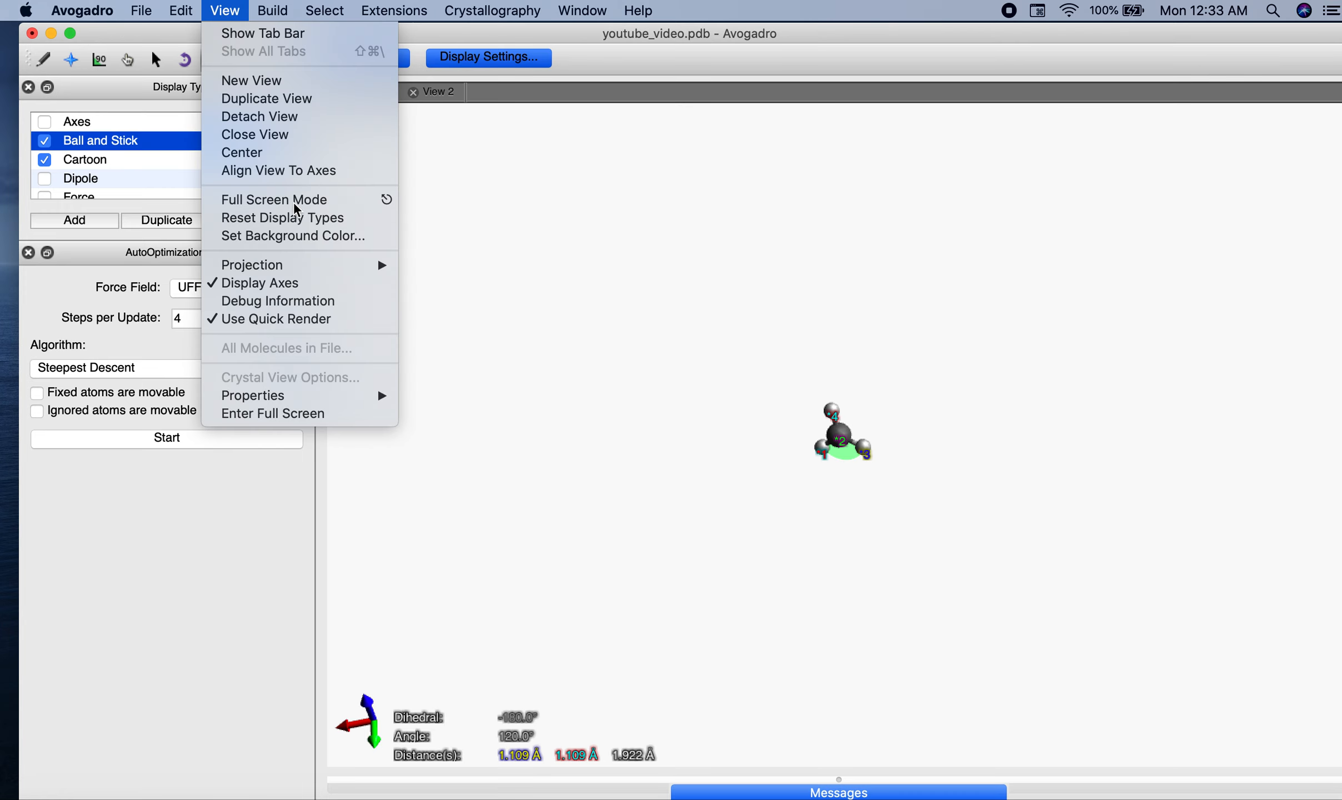
{"action": "mouse_move", "coordinate": [372, 397]}
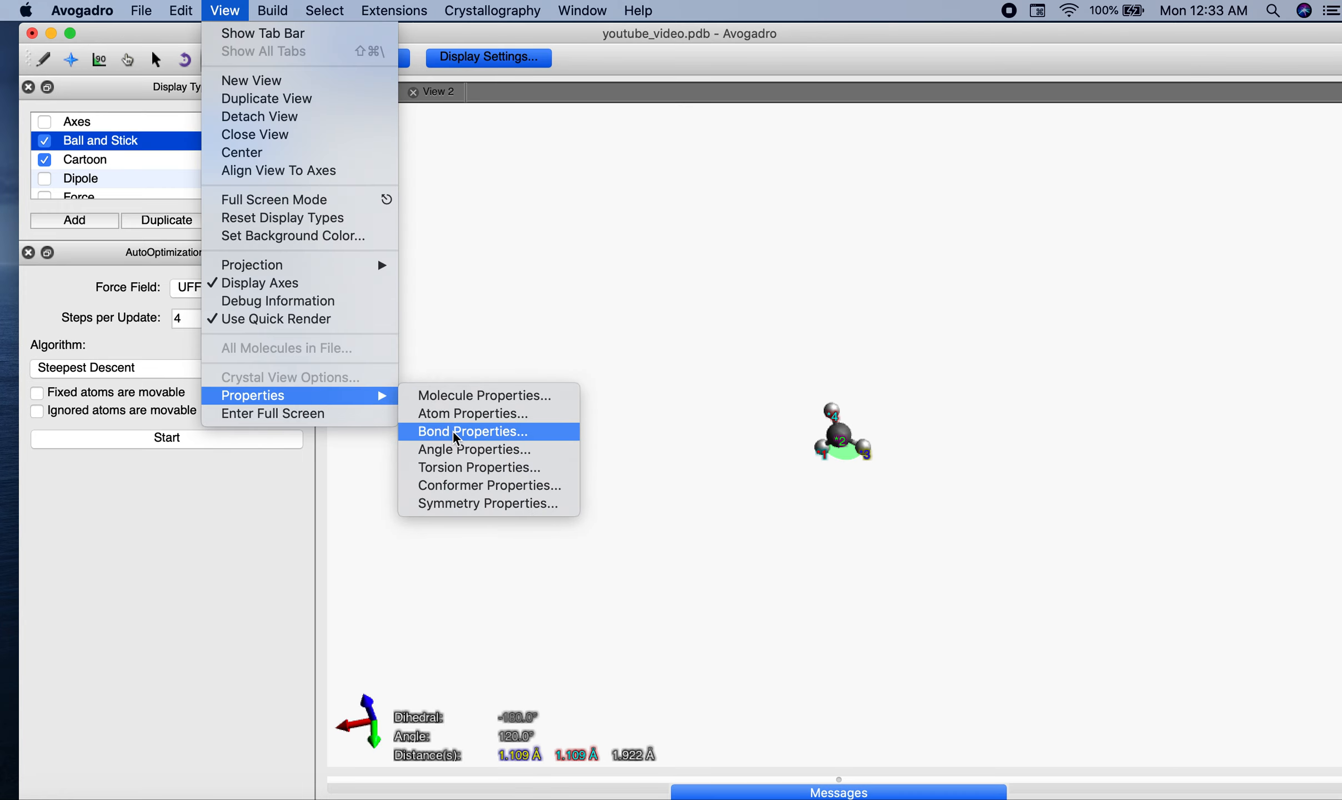
{"action": "left_click", "coordinate": [423, 431]}
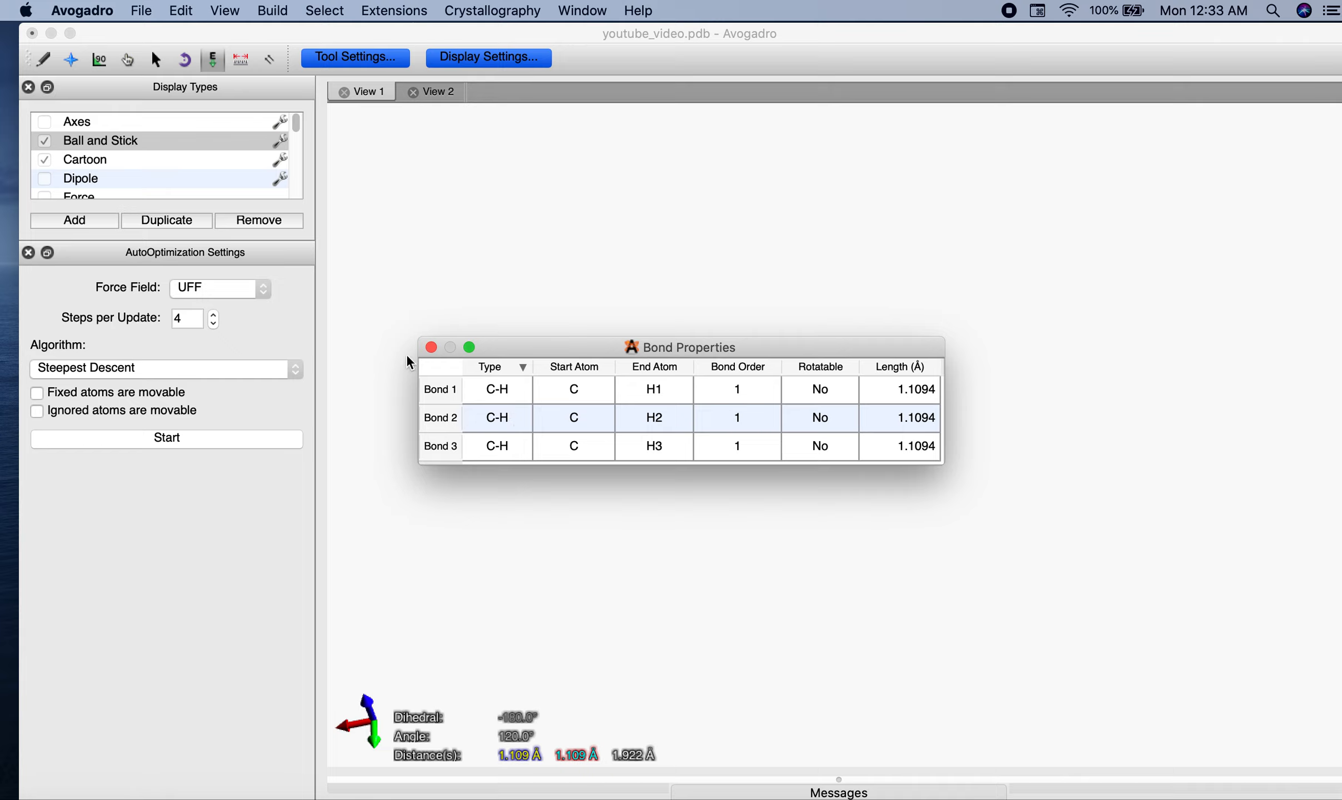
{"action": "left_click", "coordinate": [431, 347]}
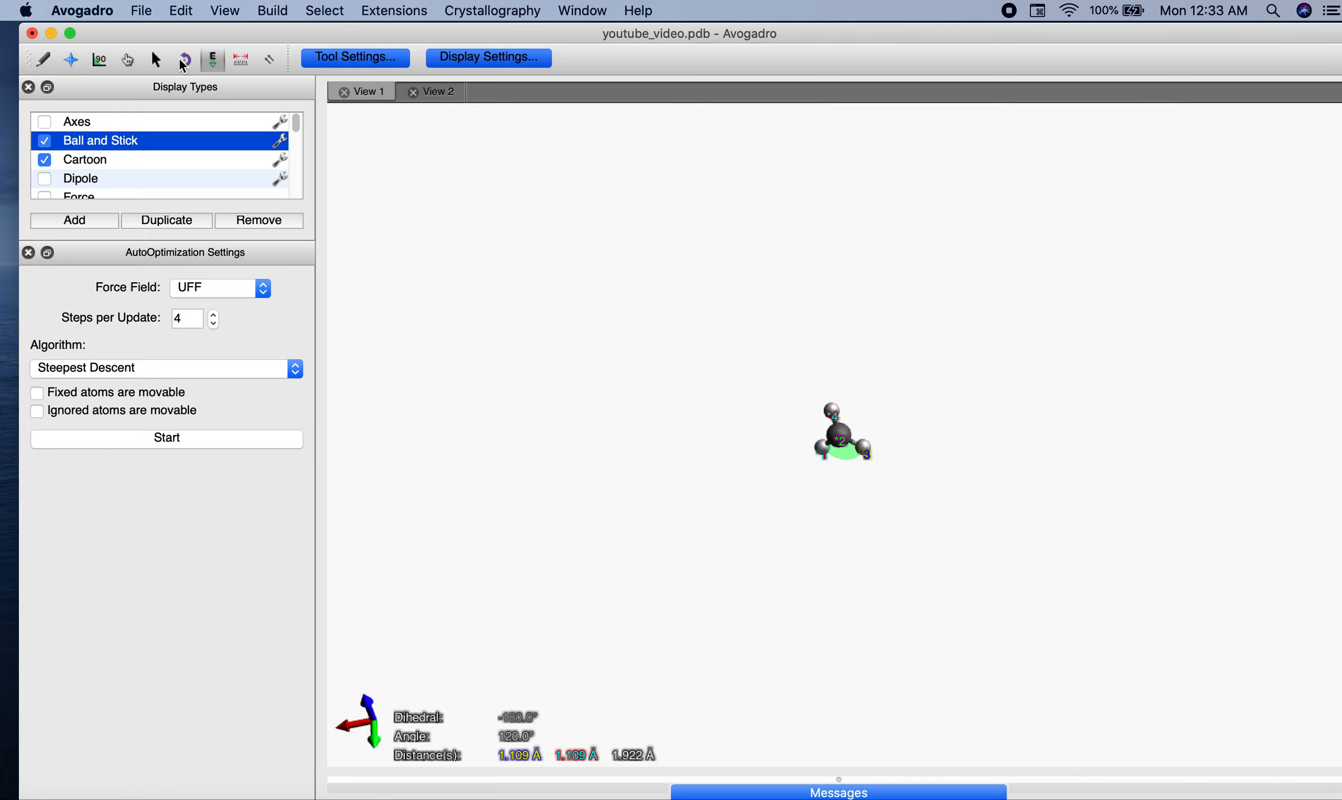
Set the first HCH angle, between H1 and H2, to 109.5 degrees in the Angle Properties table, and close it.
{"action": "left_click", "coordinate": [225, 11]}
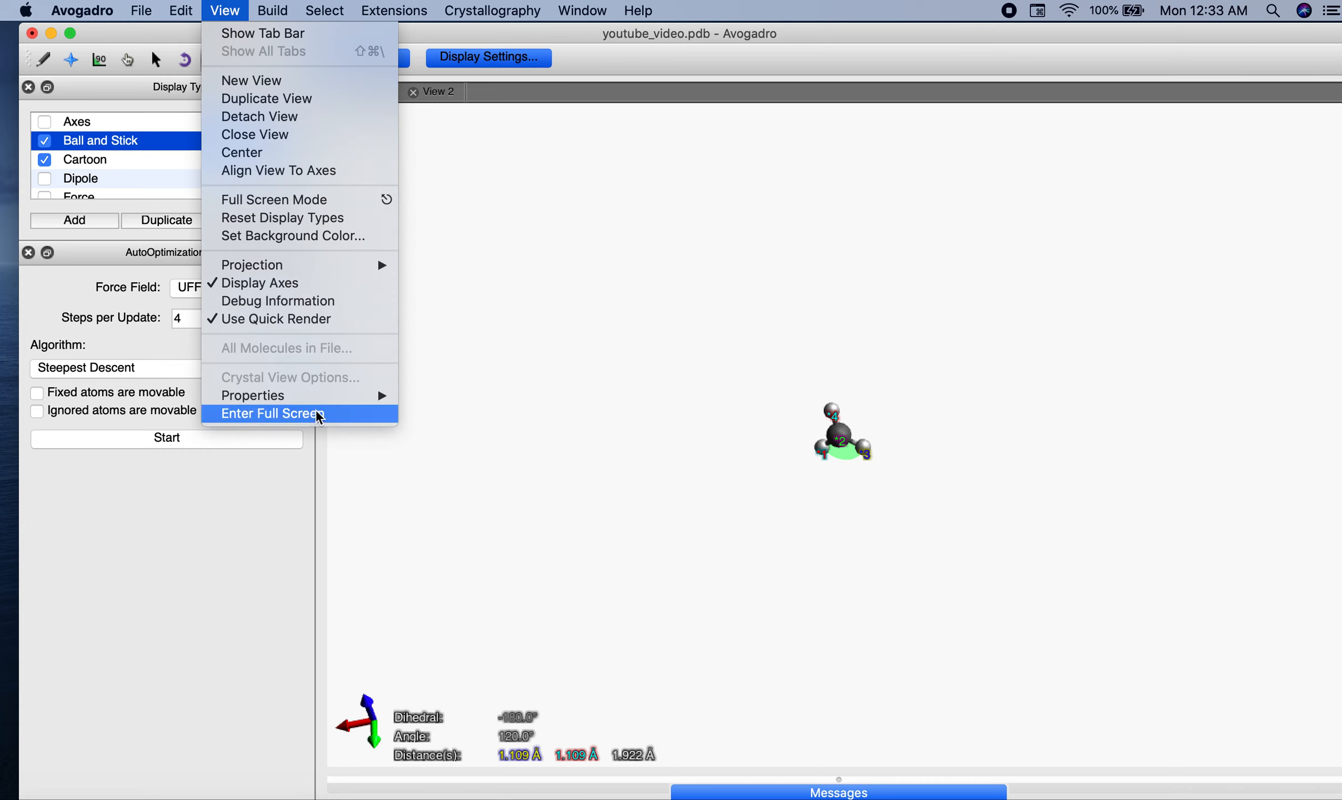
{"action": "mouse_move", "coordinate": [341, 397]}
{"action": "left_click", "coordinate": [475, 449]}
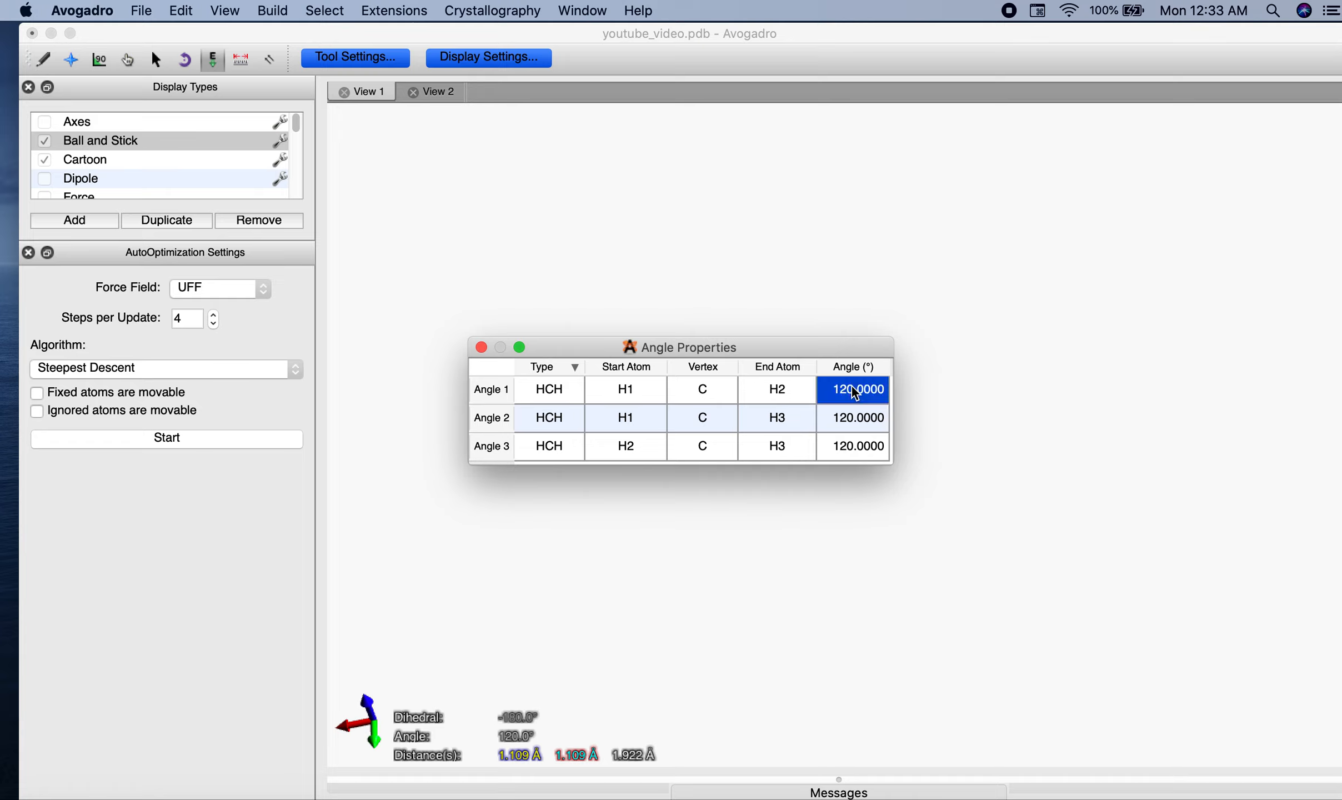
{"action": "double_click", "coordinate": [855, 392]}
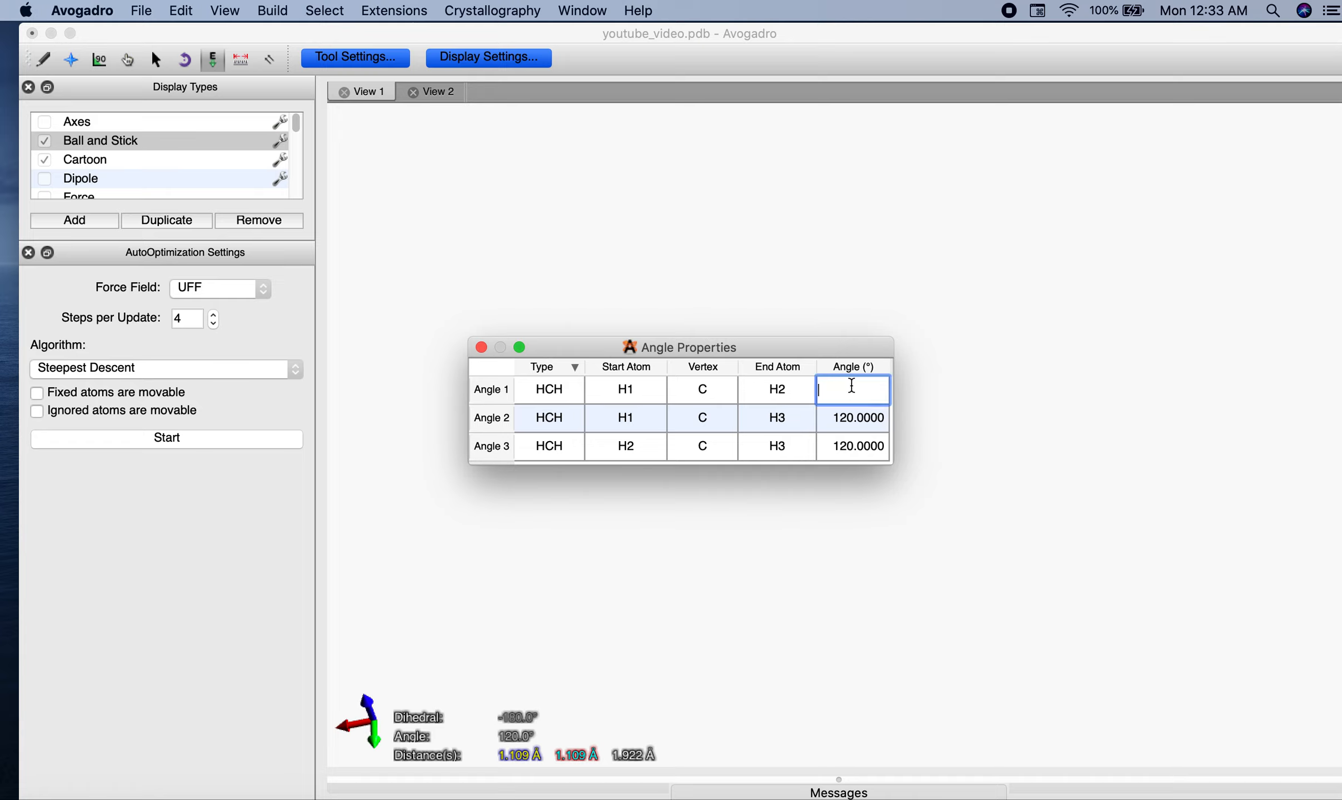
{"action": "type", "text": "109.5"}
{"action": "left_click", "coordinate": [780, 420]}
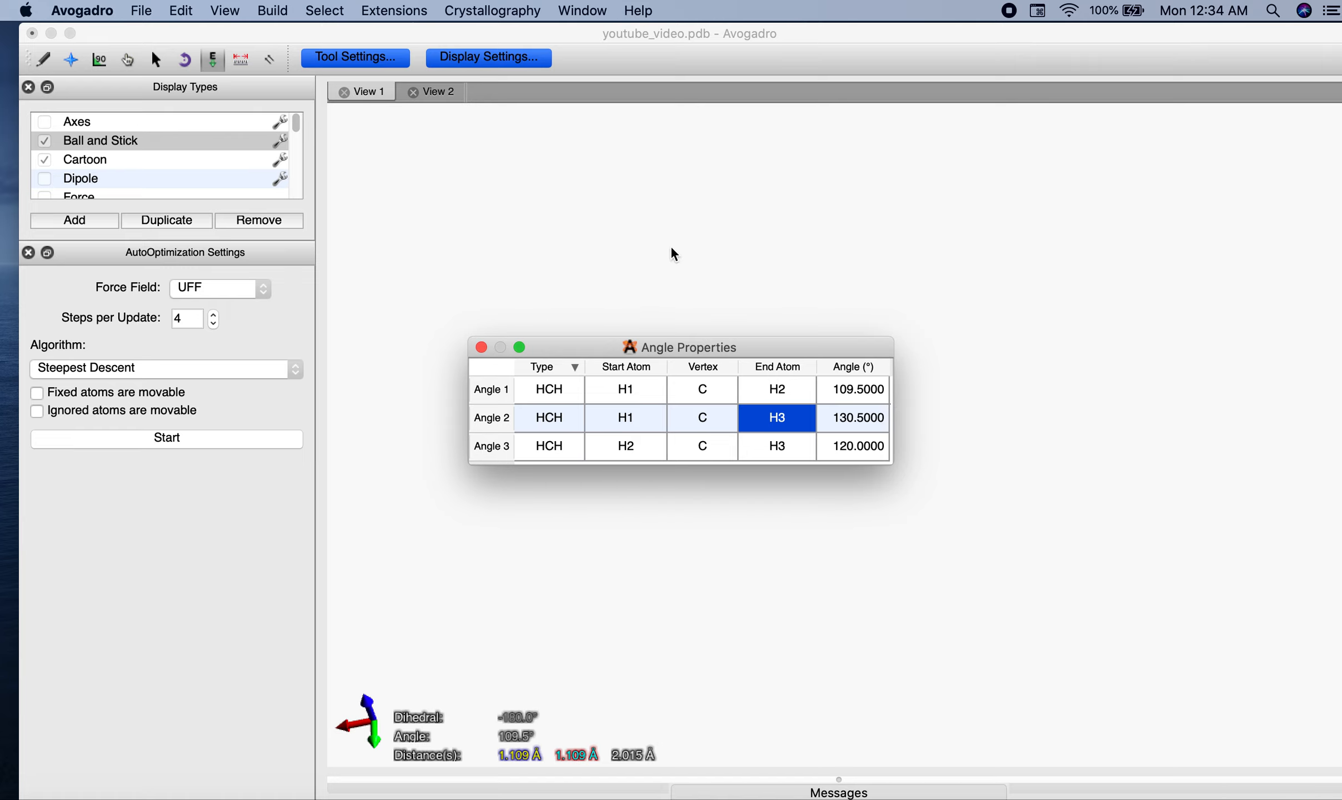
{"action": "left_click", "coordinate": [481, 349]}
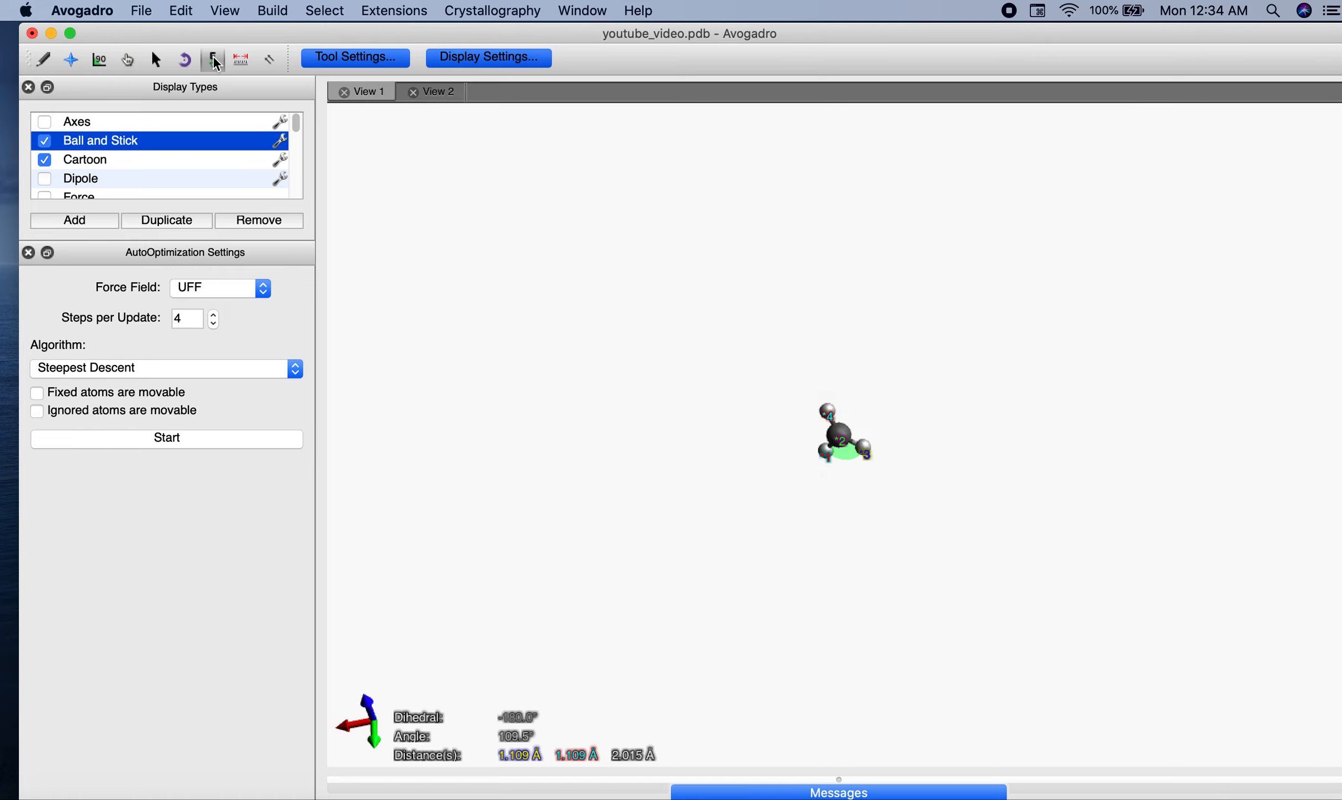
Run the auto-optimization with the UFF force field and Steepest Descent to relax the molecule's geometry, and stop it.
{"action": "left_click", "coordinate": [210, 434]}
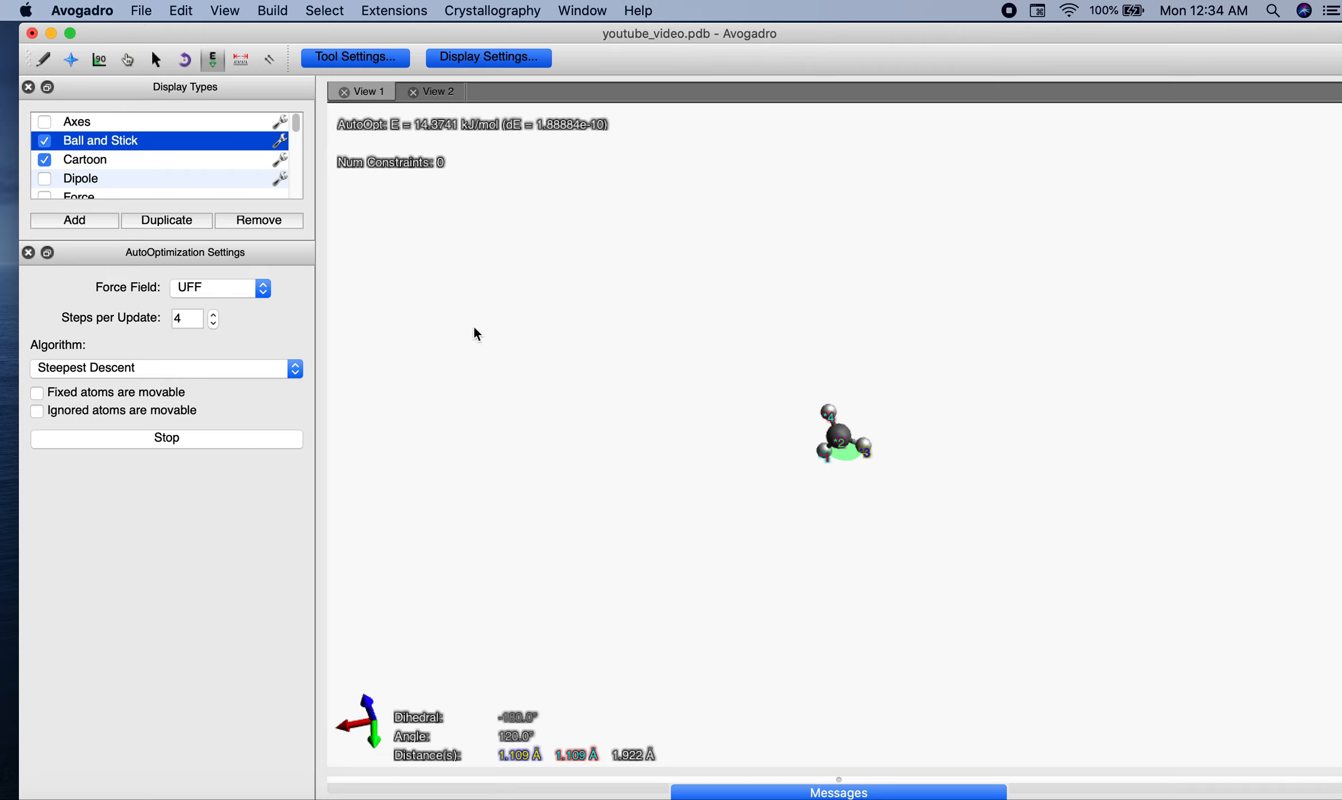
{"action": "left_click", "coordinate": [221, 437]}
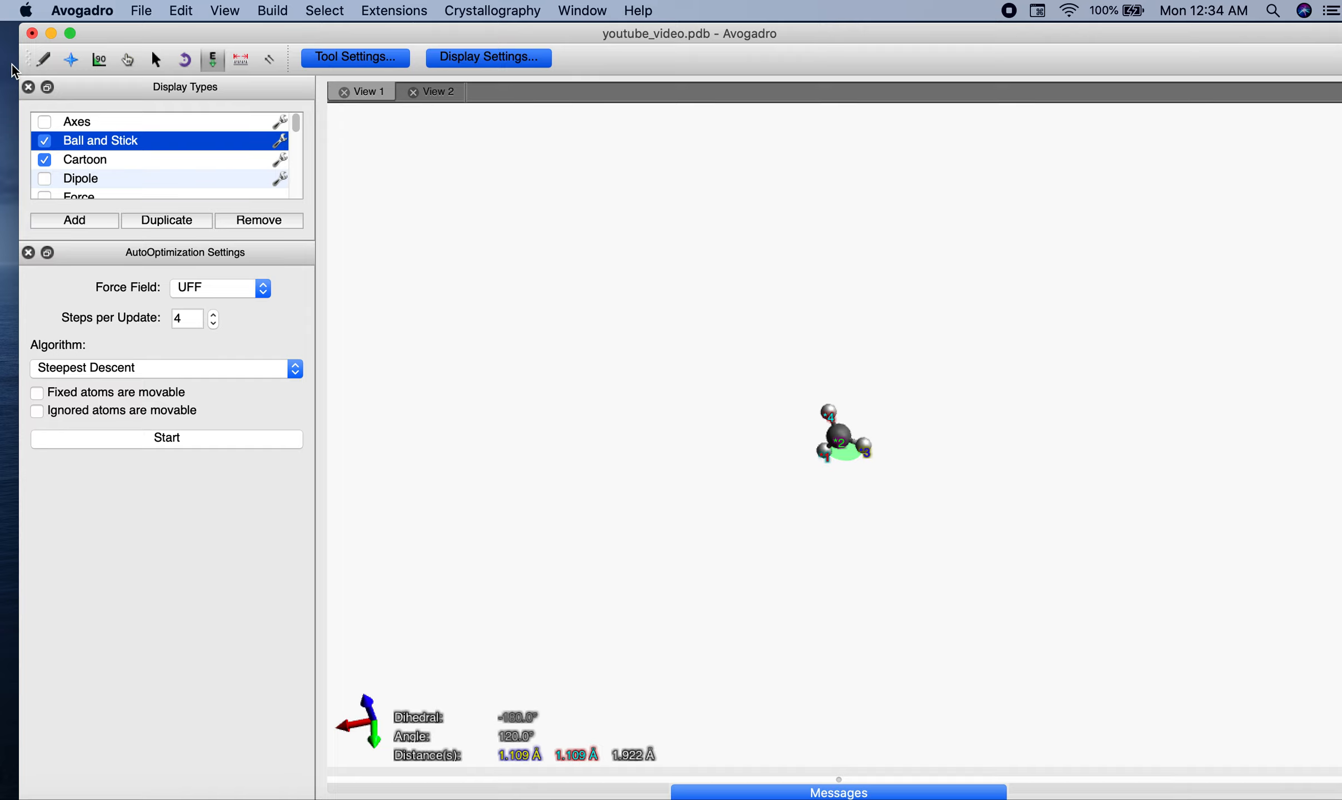
Start the Align tool, mark the hydrogen atom labelled 3 as a reference, and set the alignment to everything along the x axis.
{"action": "left_click", "coordinate": [270, 60]}
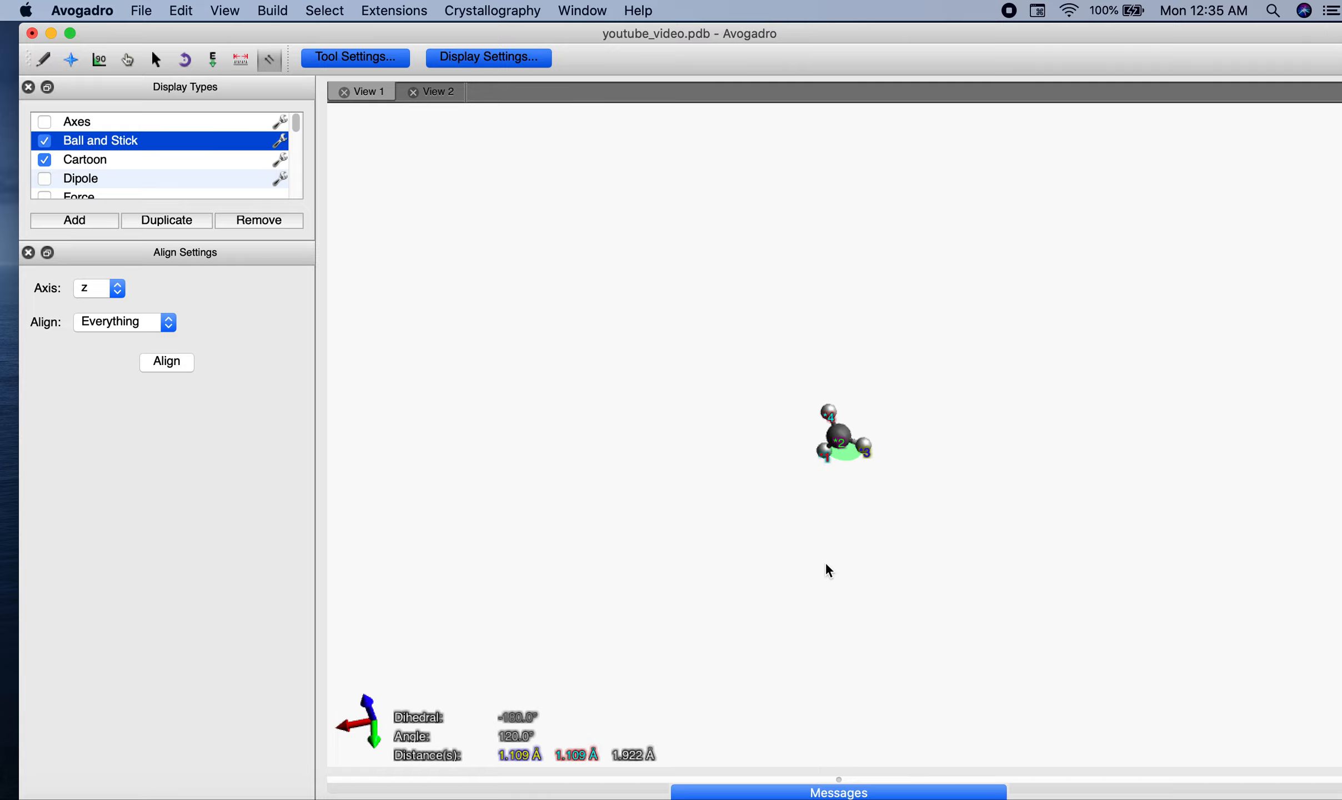
{"action": "left_click_drag", "start_coordinate": [855, 443], "coordinate": [799, 329]}
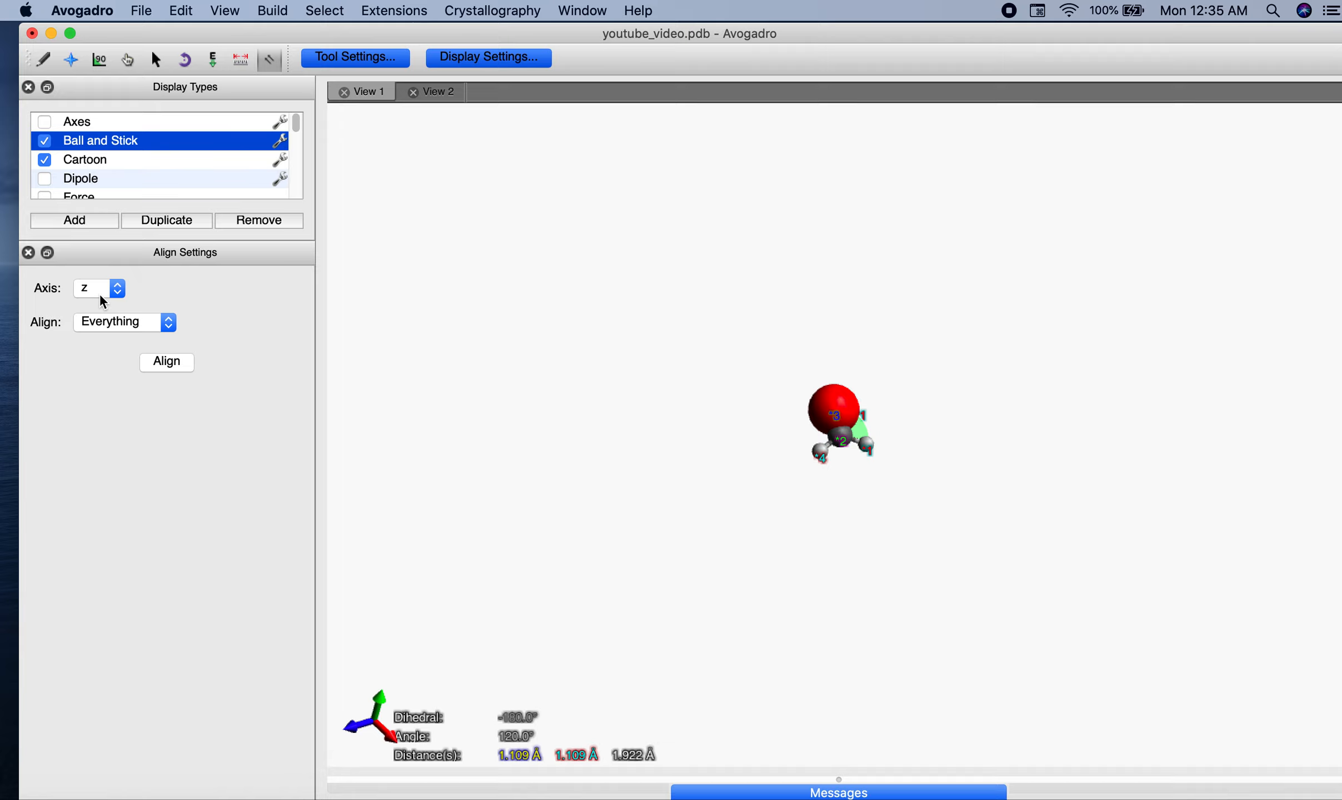
{"action": "left_click", "coordinate": [111, 329]}
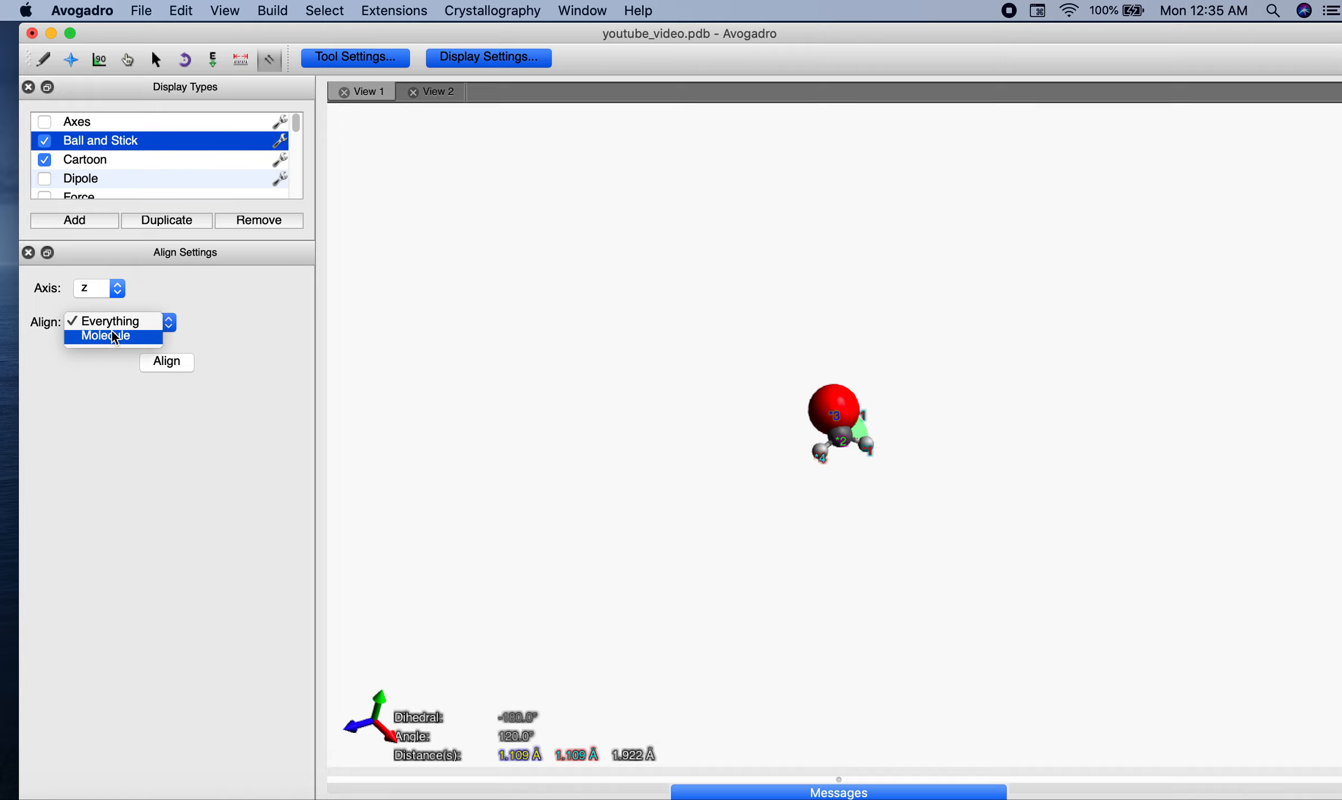
{"action": "left_click", "coordinate": [111, 332]}
{"action": "left_click", "coordinate": [117, 322]}
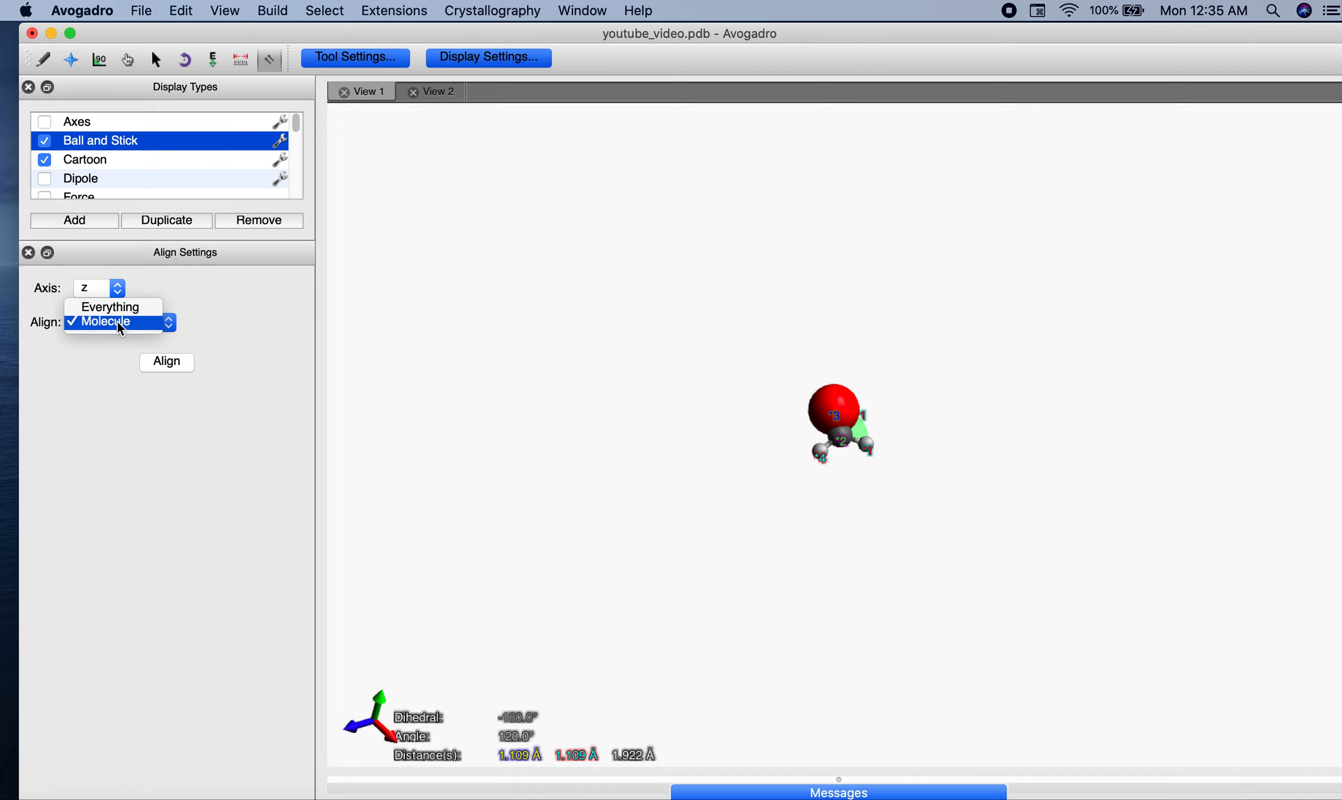
{"action": "left_click", "coordinate": [123, 304]}
{"action": "left_click", "coordinate": [118, 288]}
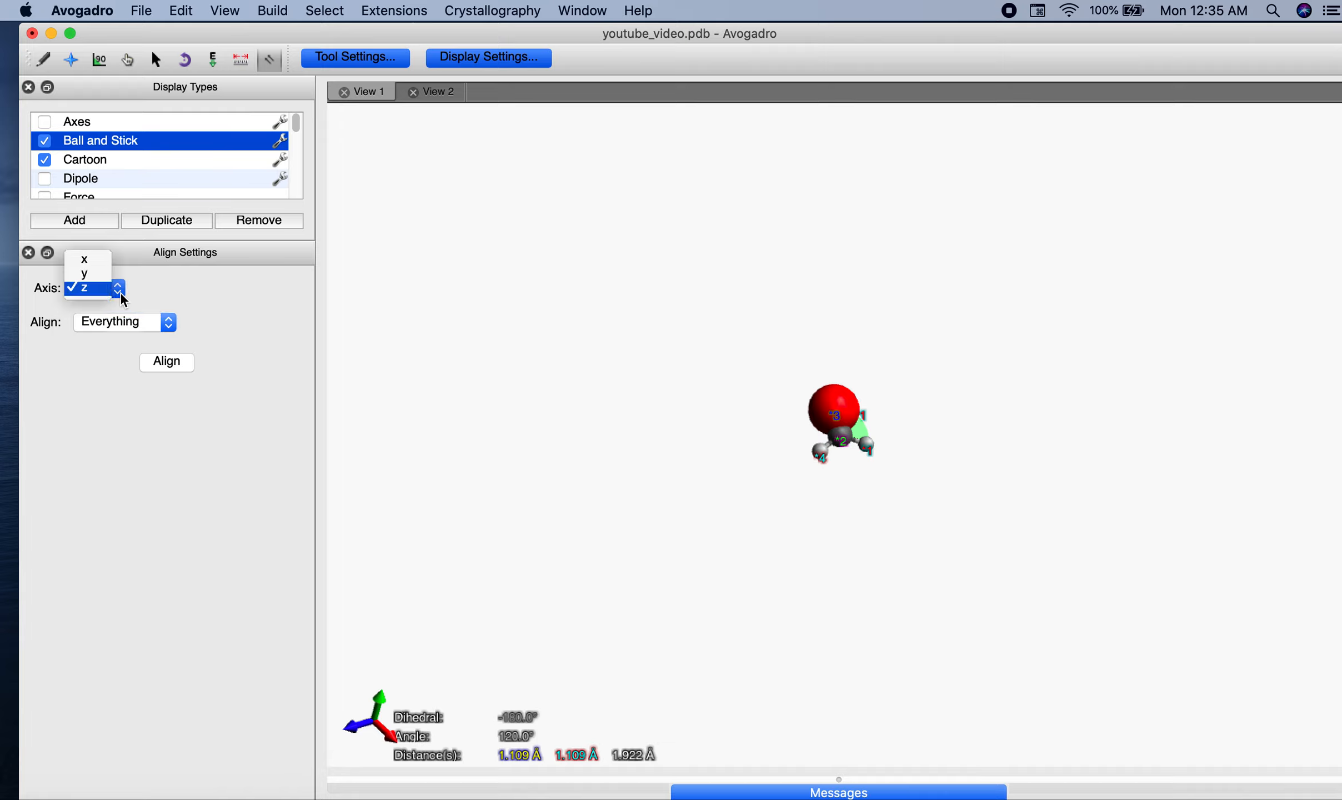
{"action": "left_click", "coordinate": [86, 259]}
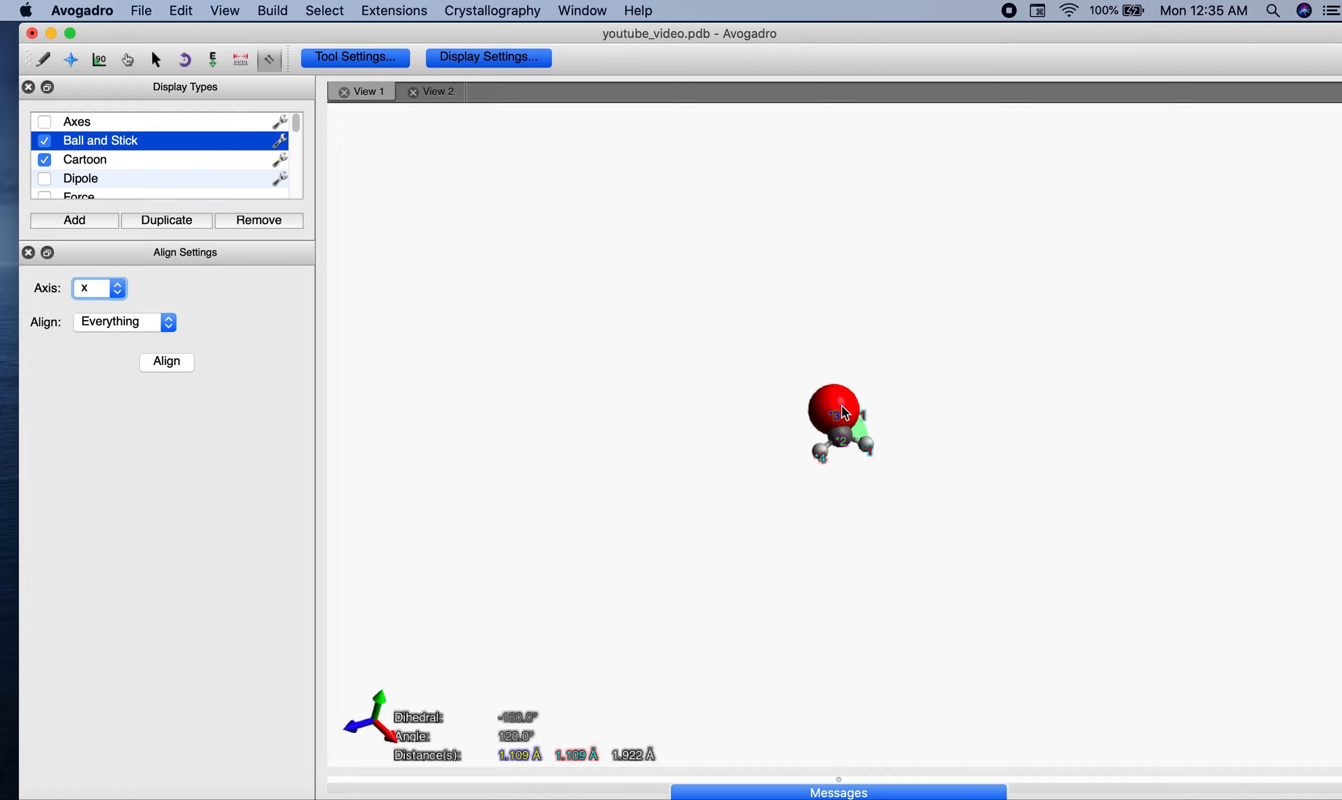
{"action": "left_click_drag", "start_coordinate": [842, 406], "coordinate": [795, 406]}
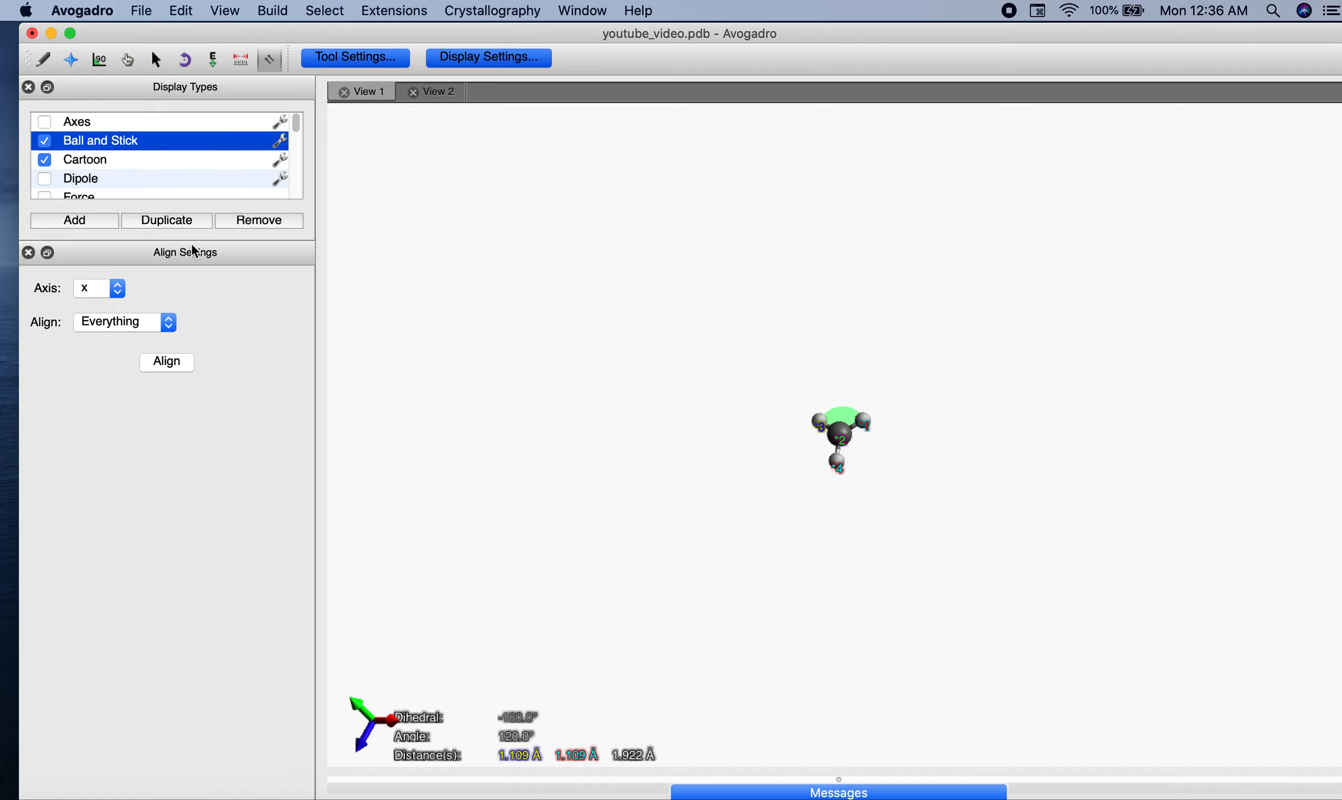
Set the alignment axis to z, mark hydrogen atoms 1 and 4 as references, and clear the marks.
{"action": "left_click", "coordinate": [103, 288]}
{"action": "left_click", "coordinate": [89, 316]}
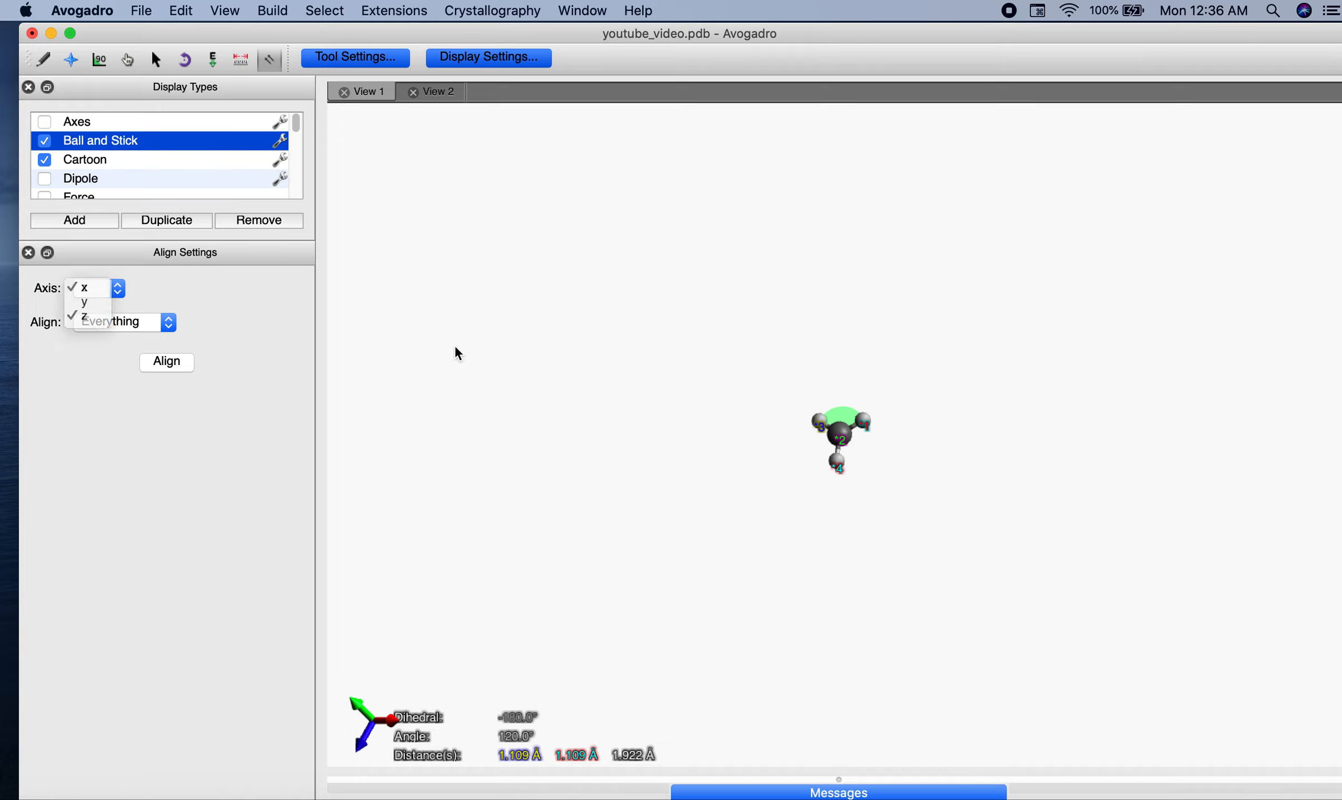
{"action": "left_click", "coordinate": [865, 426]}
{"action": "left_click", "coordinate": [837, 469]}
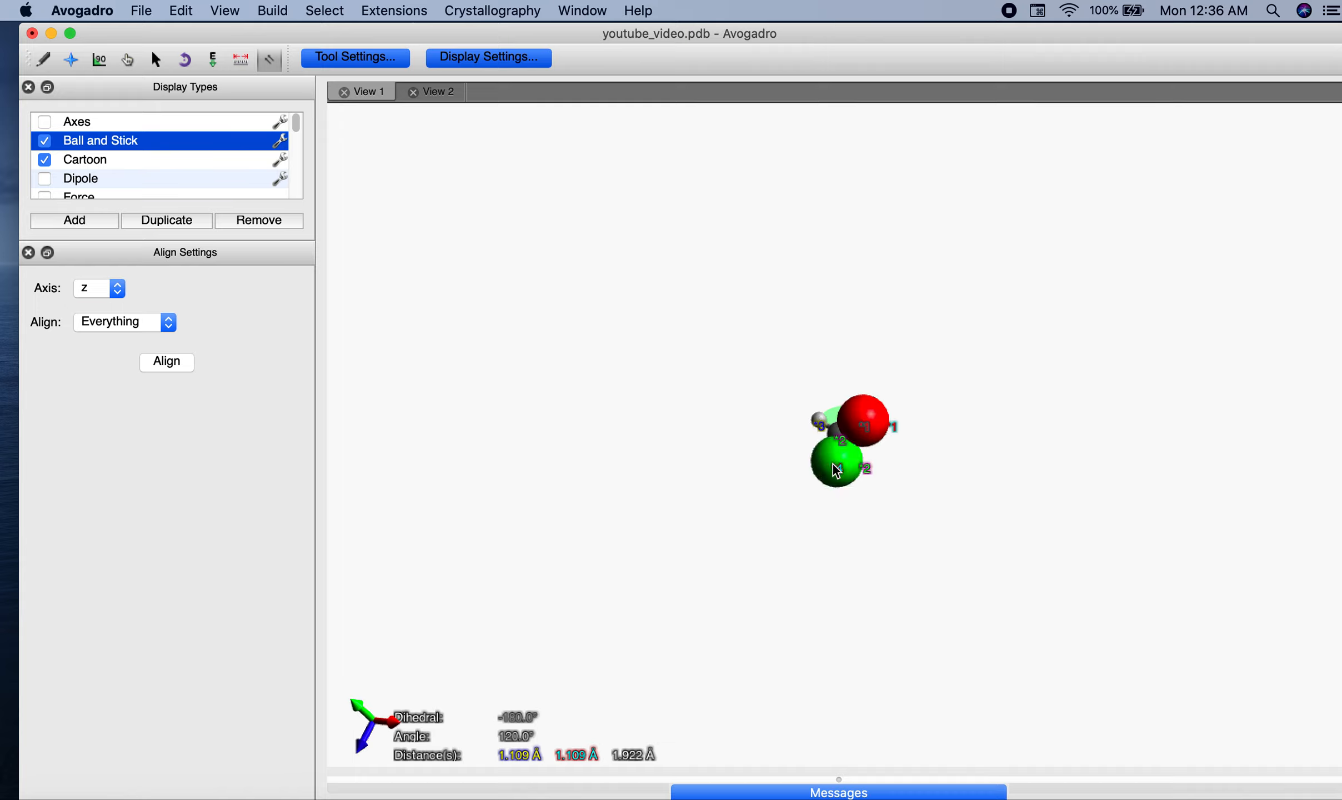
{"action": "right_click", "coordinate": [847, 461]}
{"action": "mouse_move", "coordinate": [849, 463]}
{"action": "left_mouse_down"}
{"action": "mouse_move", "coordinate": [747, 464]}
{"action": "mouse_move", "coordinate": [875, 381]}
{"action": "mouse_move", "coordinate": [856, 464]}
{"action": "left_mouse_up"}
{"action": "left_click", "coordinate": [847, 462]}
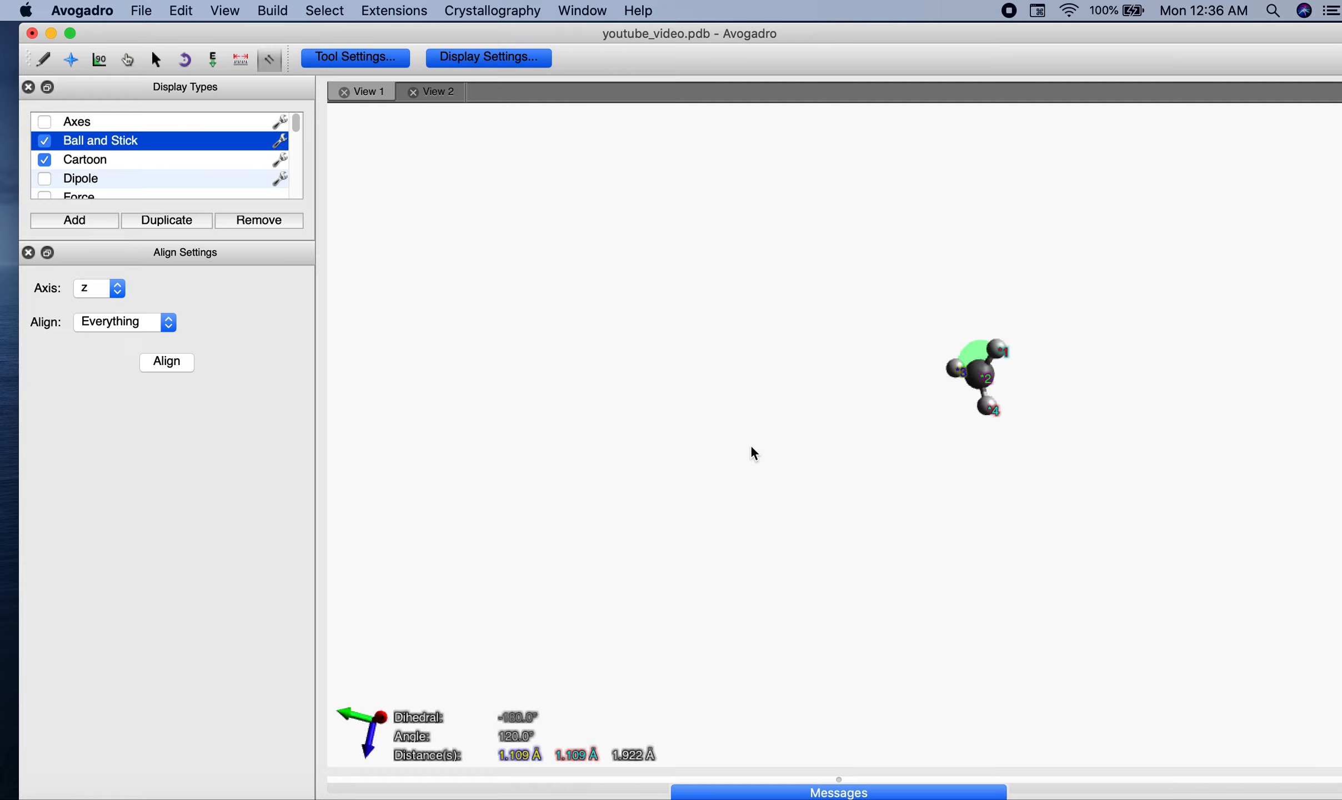
Mark hydrogen atom 4 as the reference and align everything along the z axis.
{"action": "left_click_drag", "start_coordinate": [755, 453], "coordinate": [935, 268]}
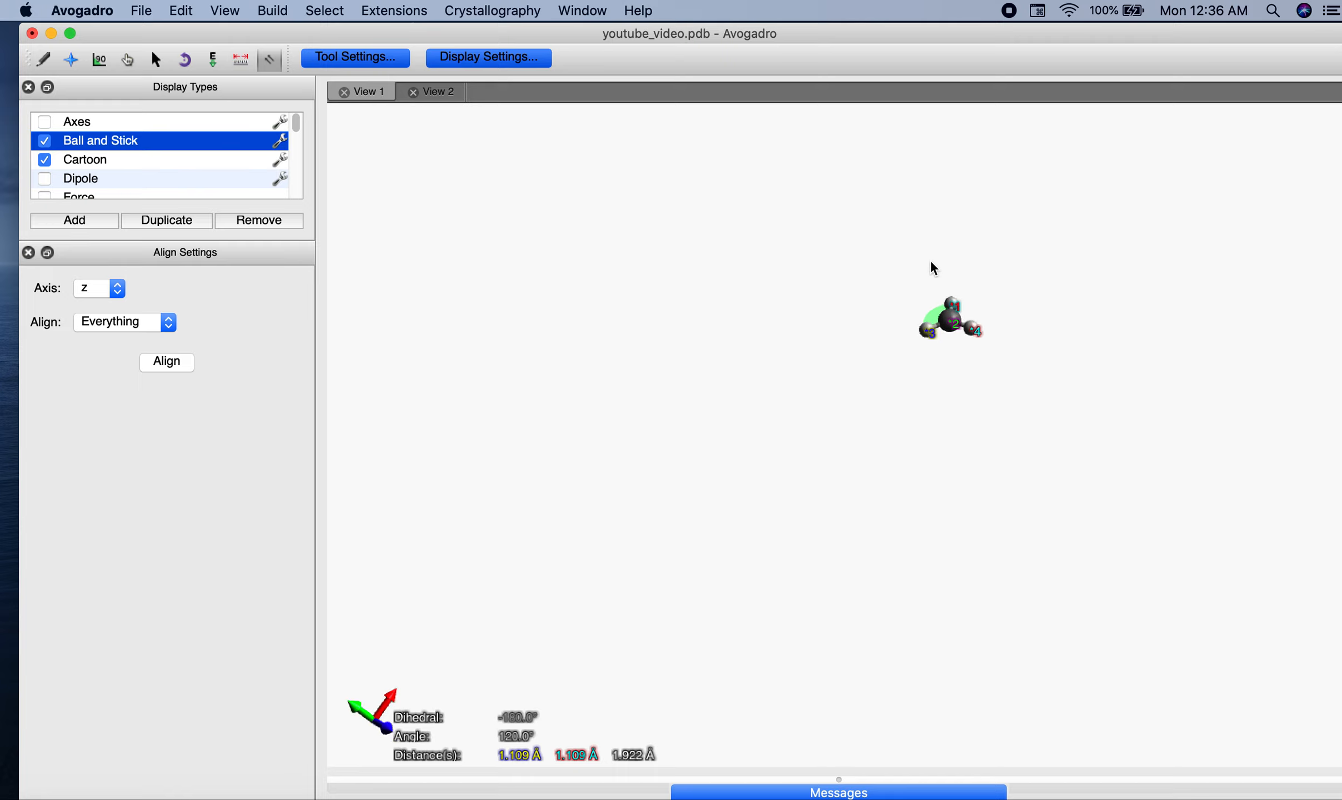
{"action": "left_click", "coordinate": [973, 334]}
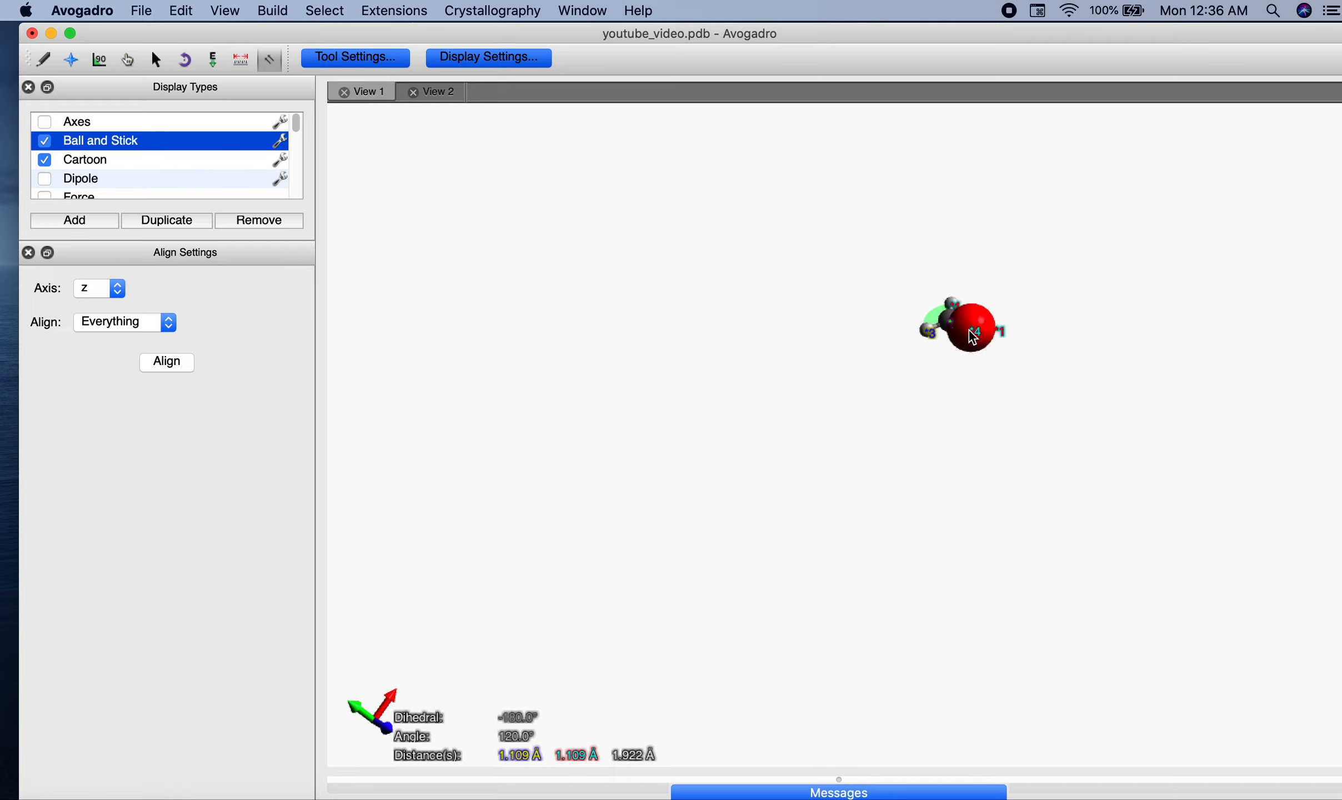
{"action": "left_click_drag", "start_coordinate": [970, 325], "coordinate": [984, 352]}
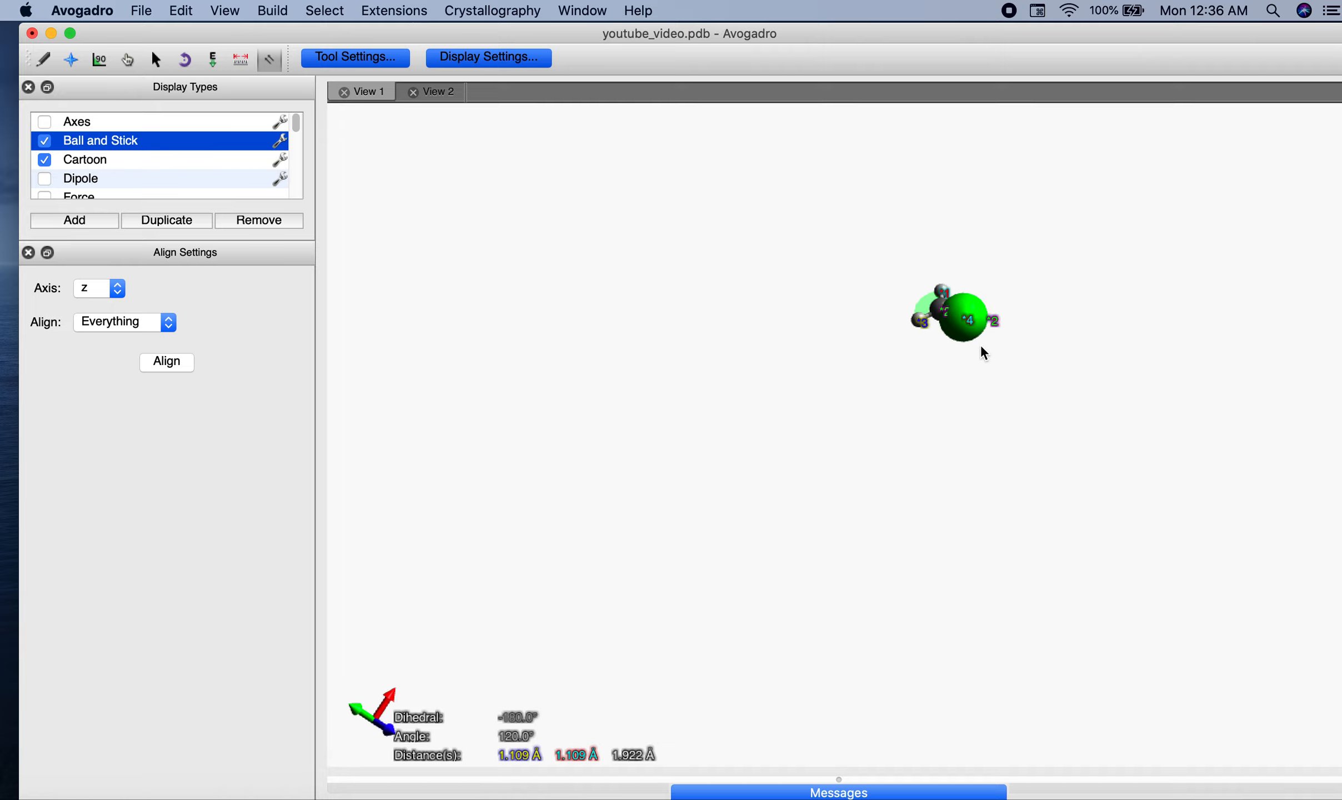
{"action": "mouse_move", "coordinate": [984, 353]}
{"action": "left_mouse_down"}
{"action": "mouse_move", "coordinate": [944, 353]}
{"action": "mouse_move", "coordinate": [994, 336]}
{"action": "mouse_move", "coordinate": [998, 354]}
{"action": "left_mouse_up"}
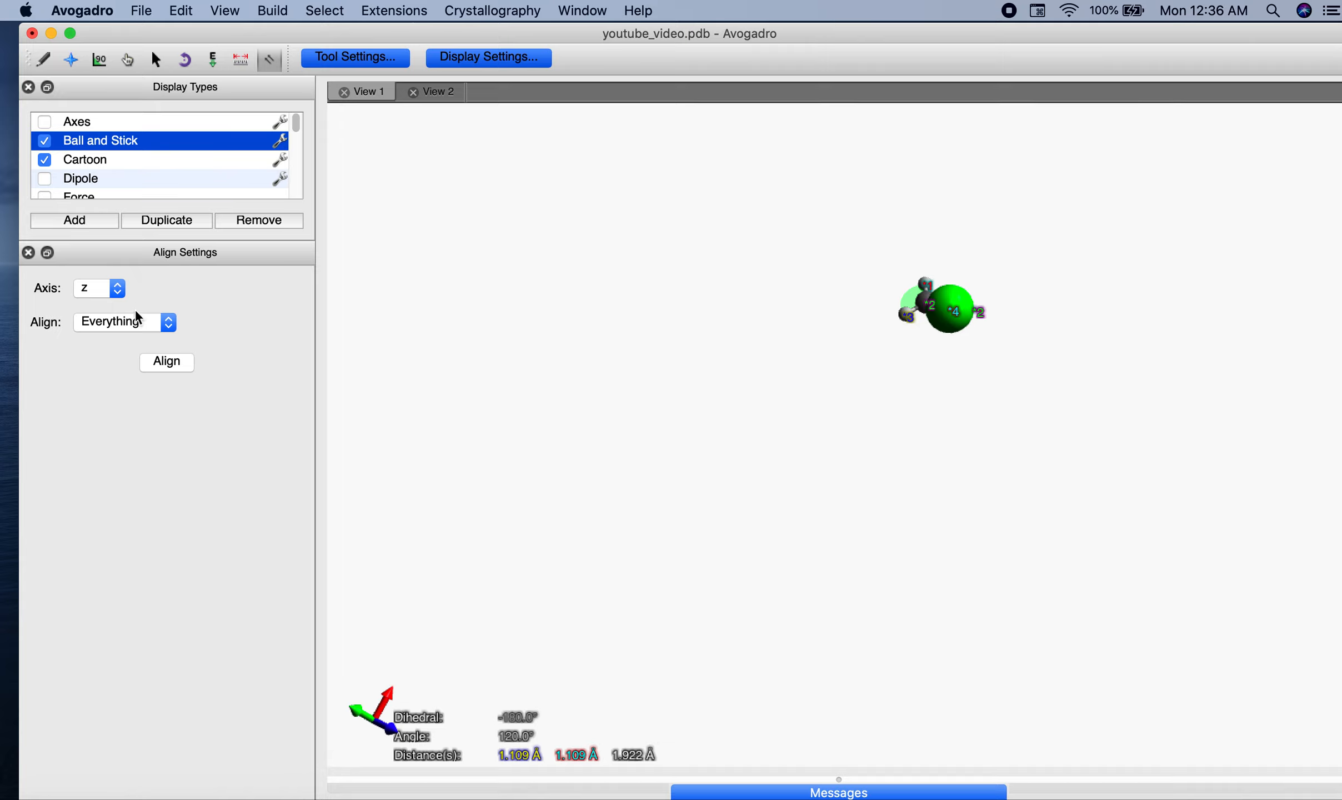
{"action": "left_click", "coordinate": [184, 367]}
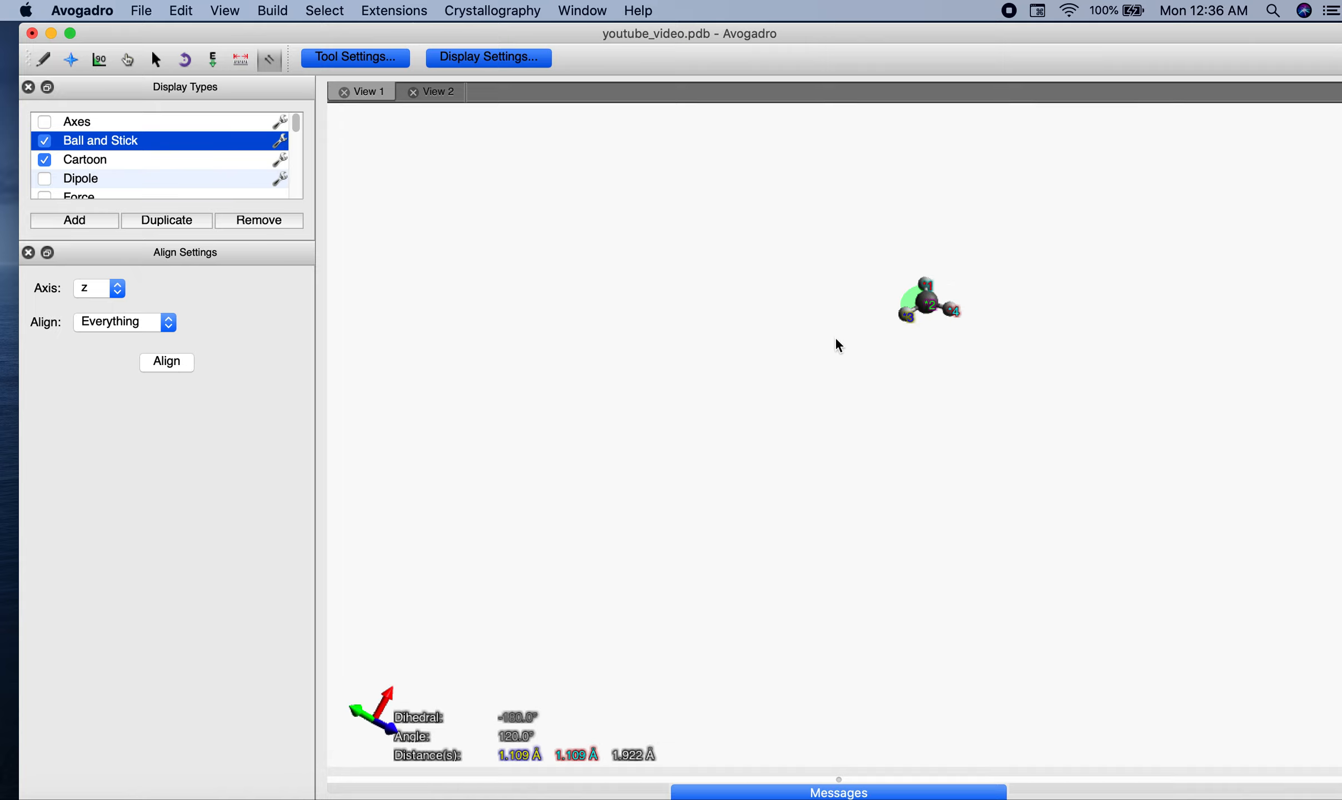
{"action": "left_click", "coordinate": [958, 318]}
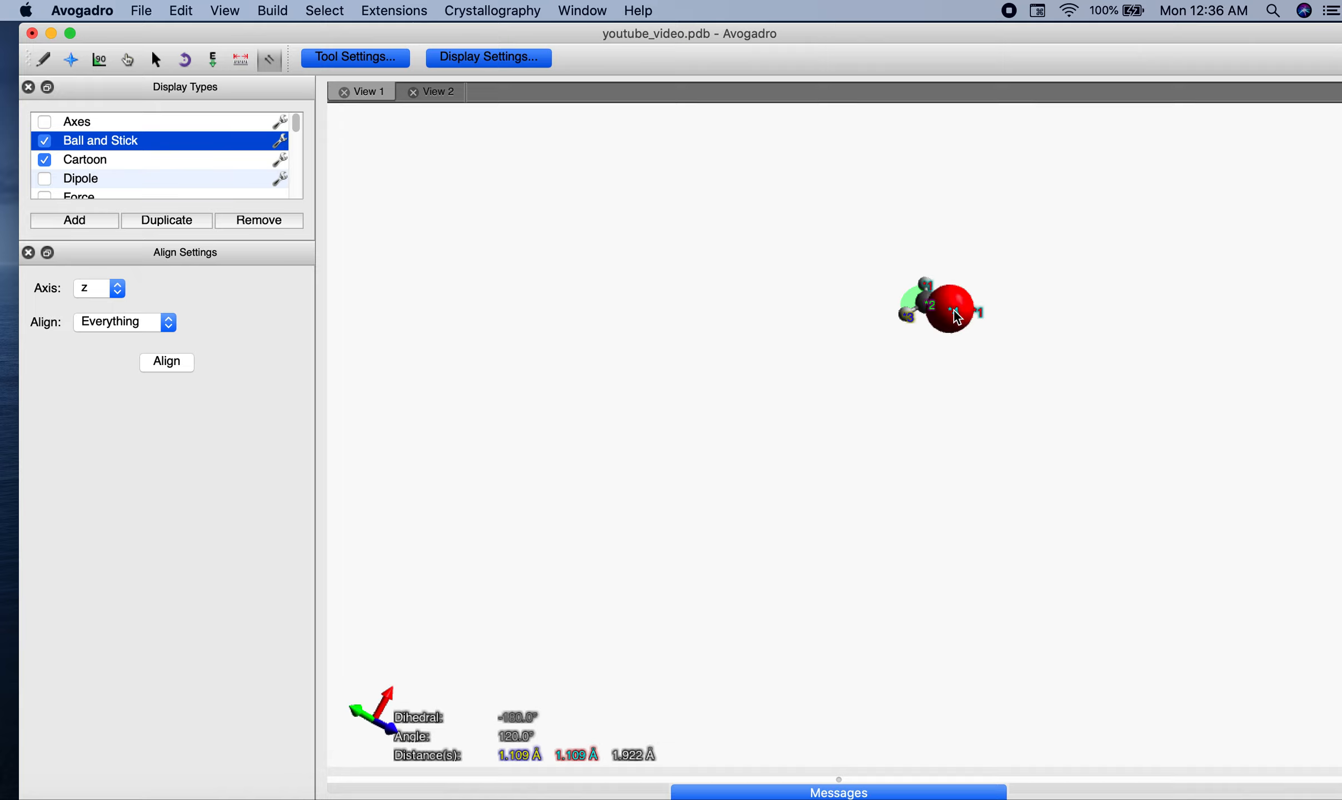
{"action": "left_click_drag", "start_coordinate": [942, 311], "coordinate": [943, 275]}
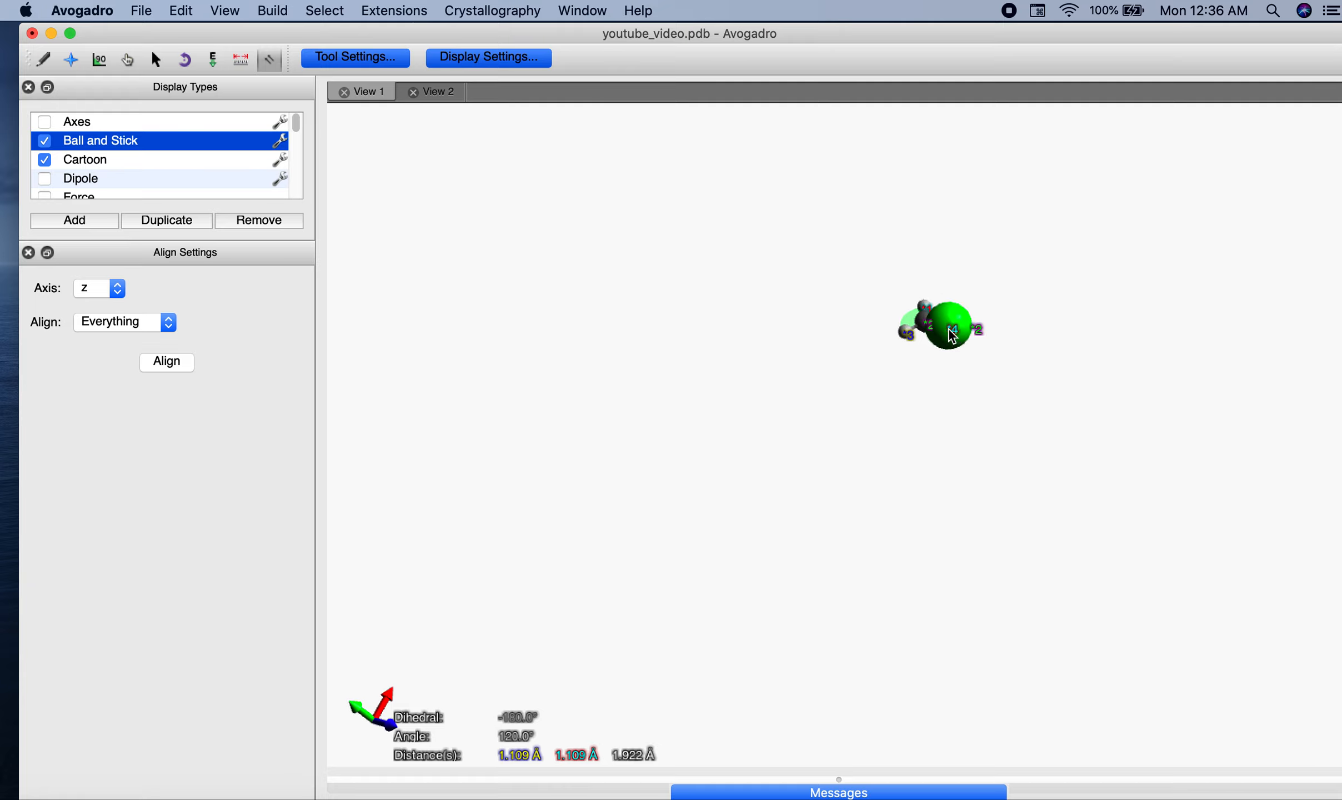
{"action": "left_click_drag", "start_coordinate": [950, 329], "coordinate": [930, 328]}
{"action": "right_click", "coordinate": [910, 333]}
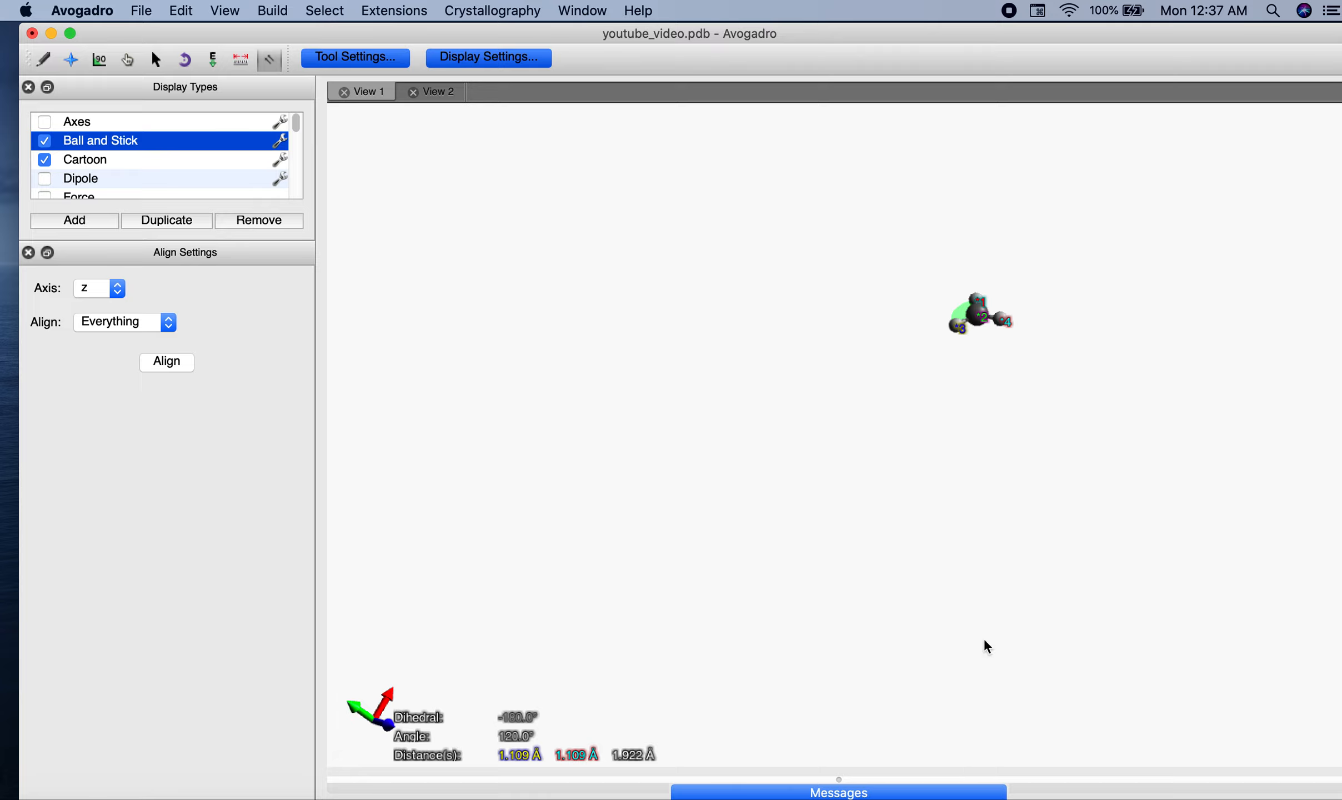
Review the options for saving the molecule as a separate file, and cancel without saving.
{"action": "left_click", "coordinate": [133, 13]}
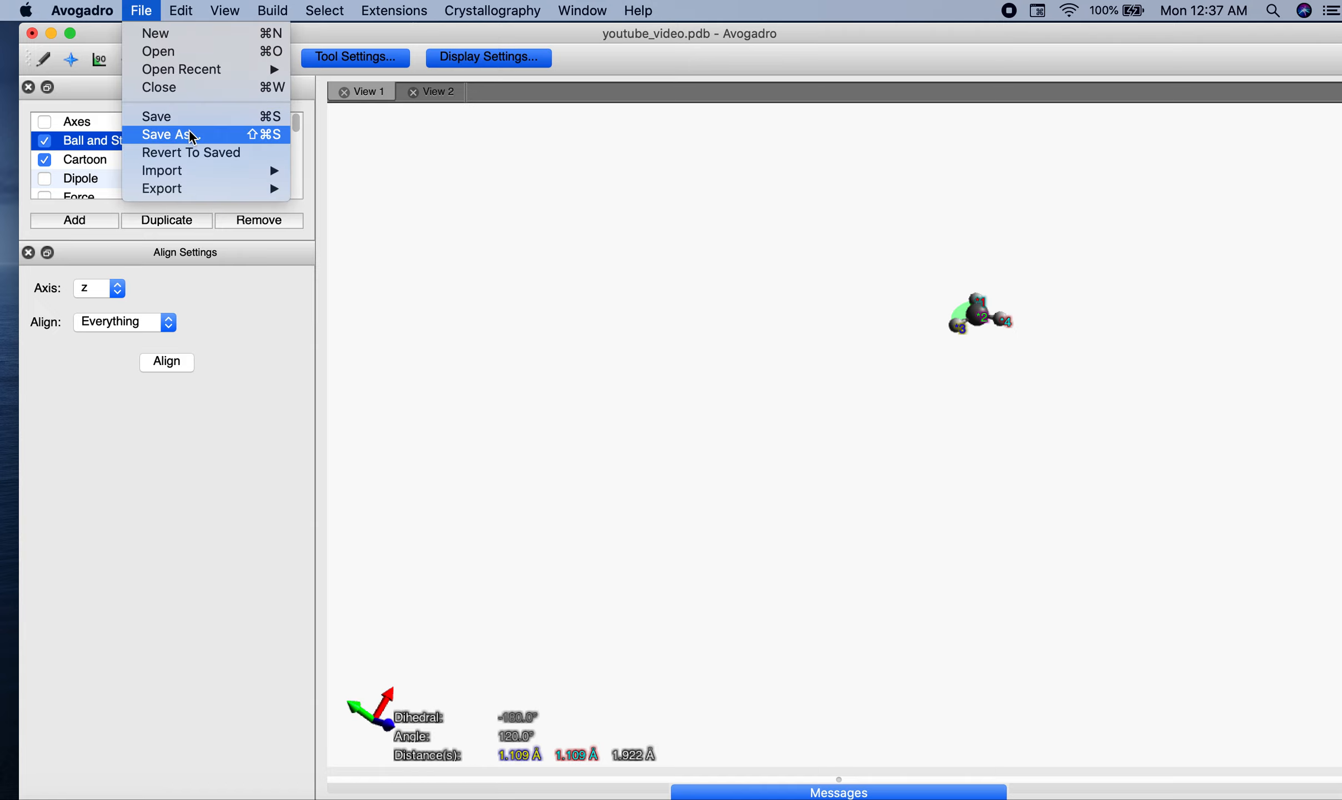
{"action": "left_click", "coordinate": [172, 135]}
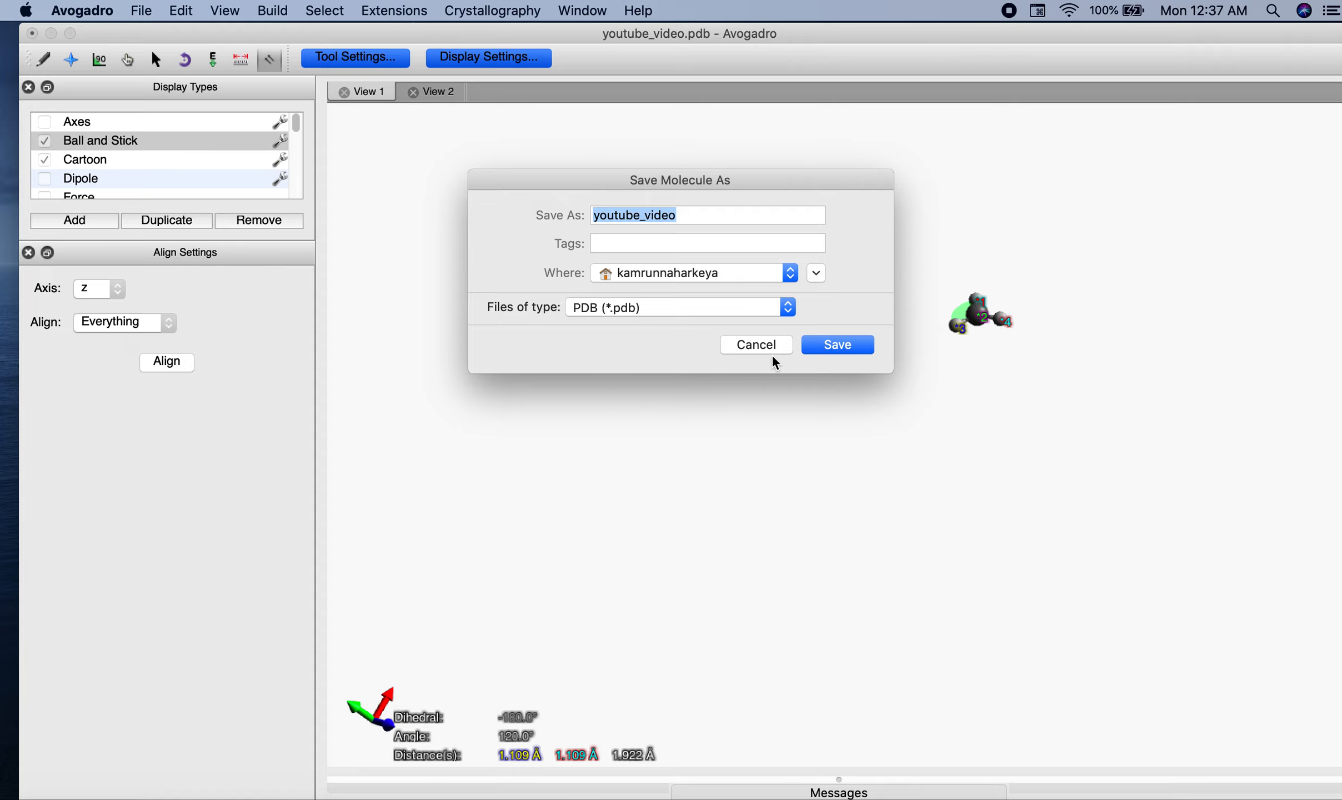
{"action": "left_click", "coordinate": [756, 345]}
Export the current view of the molecule as a bitmap graphic named youtube_video in PNG format.
{"action": "left_click", "coordinate": [148, 11]}
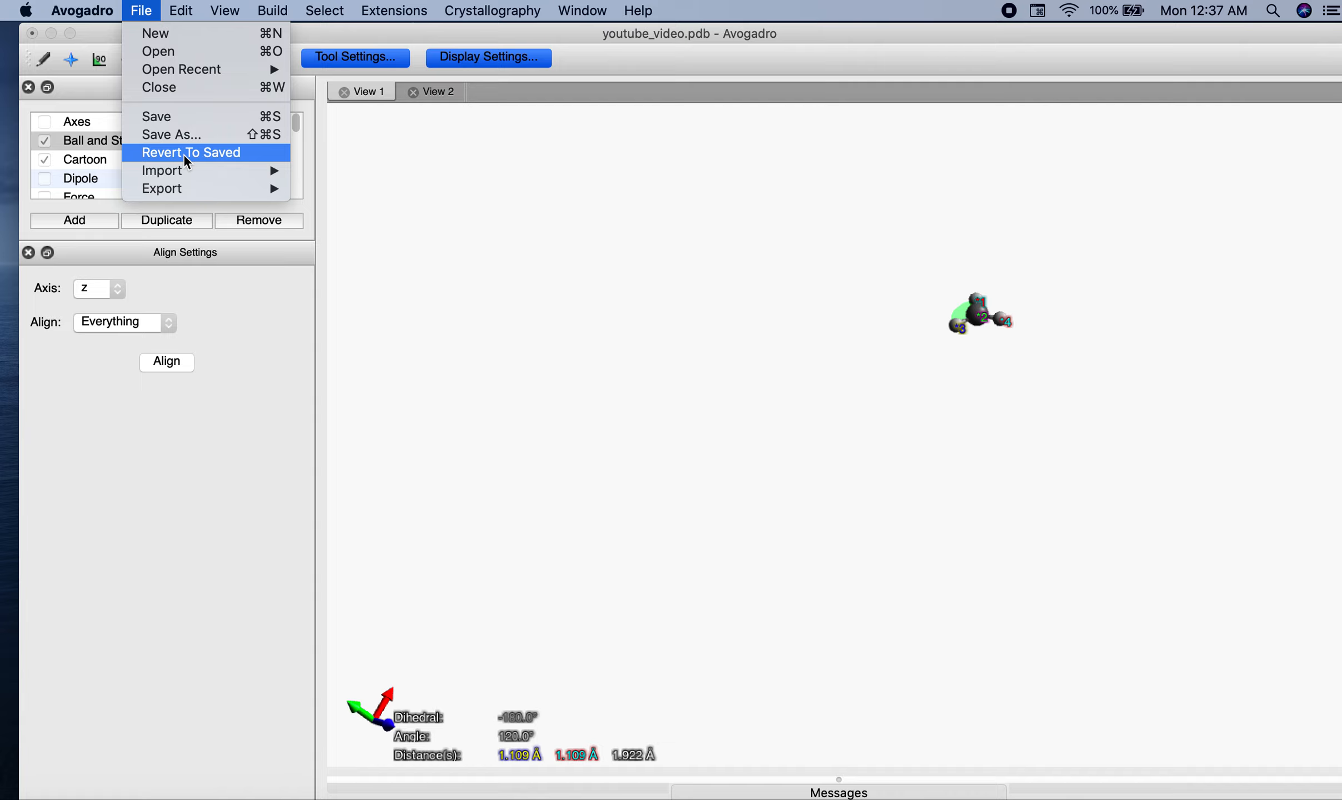
{"action": "mouse_move", "coordinate": [235, 180]}
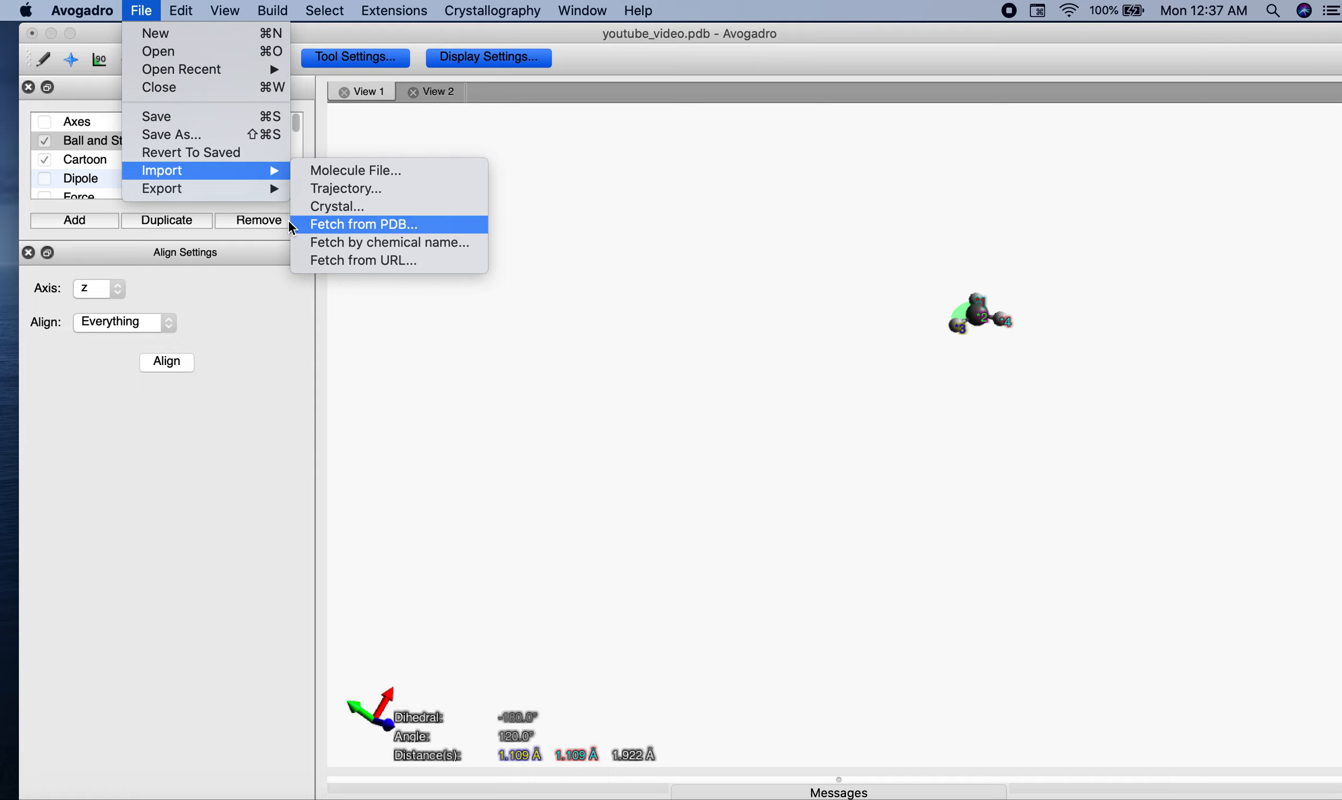
{"action": "mouse_move", "coordinate": [264, 197]}
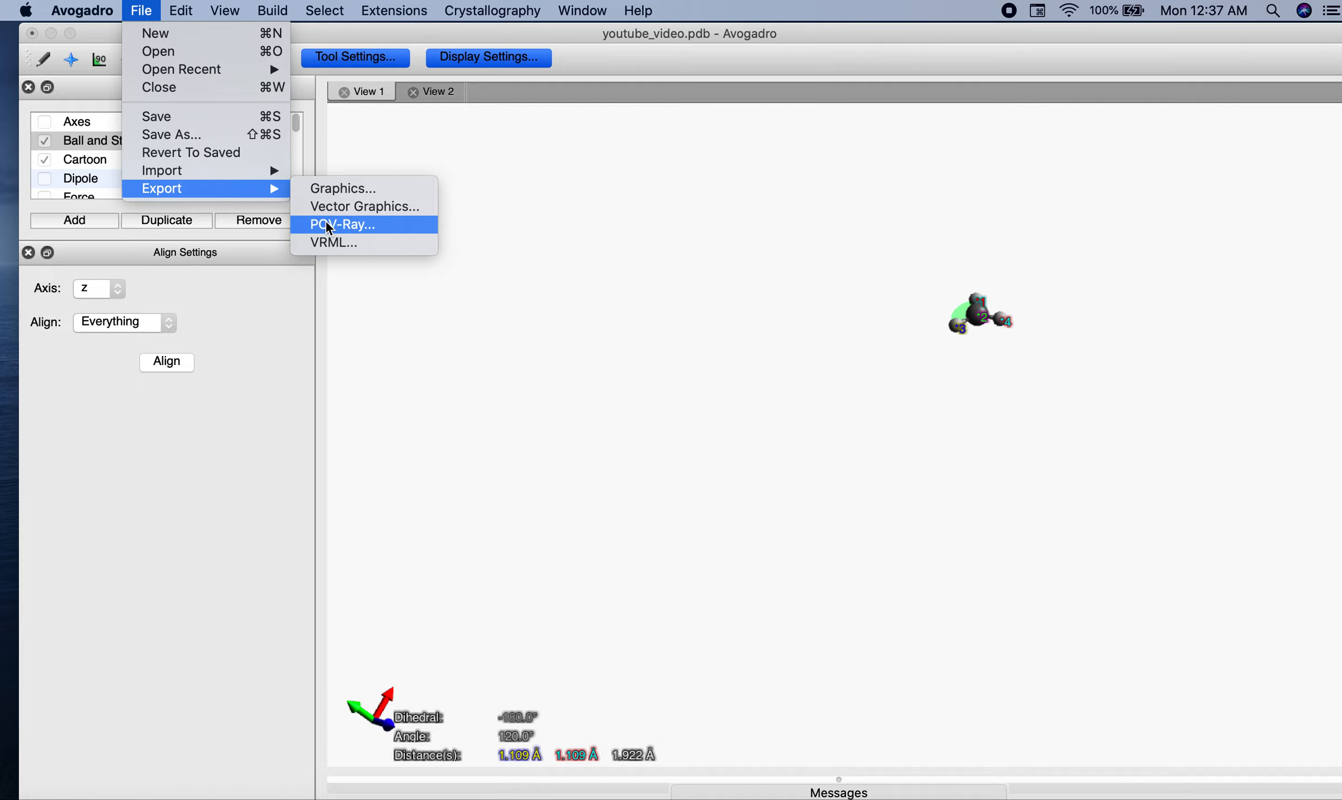
{"action": "left_click", "coordinate": [364, 199]}
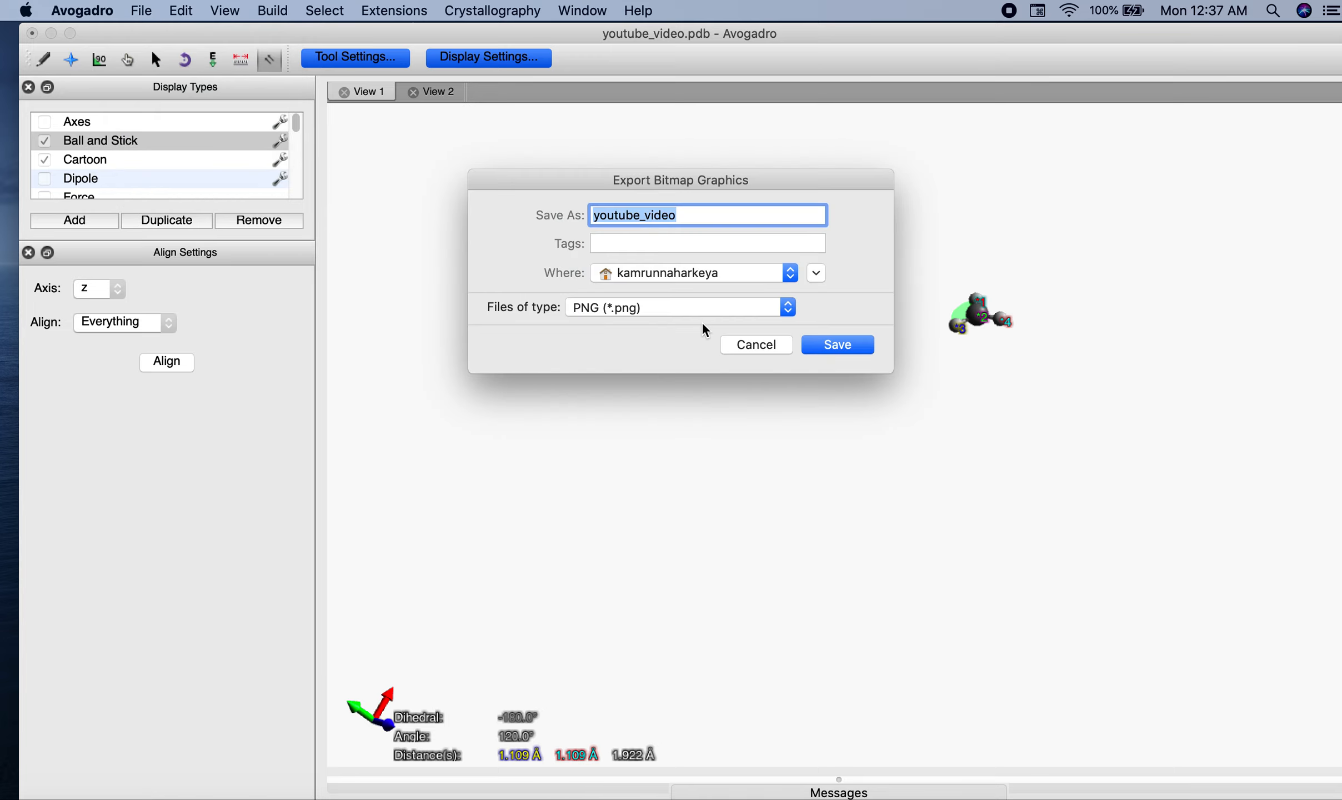
{"action": "left_click", "coordinate": [701, 317]}
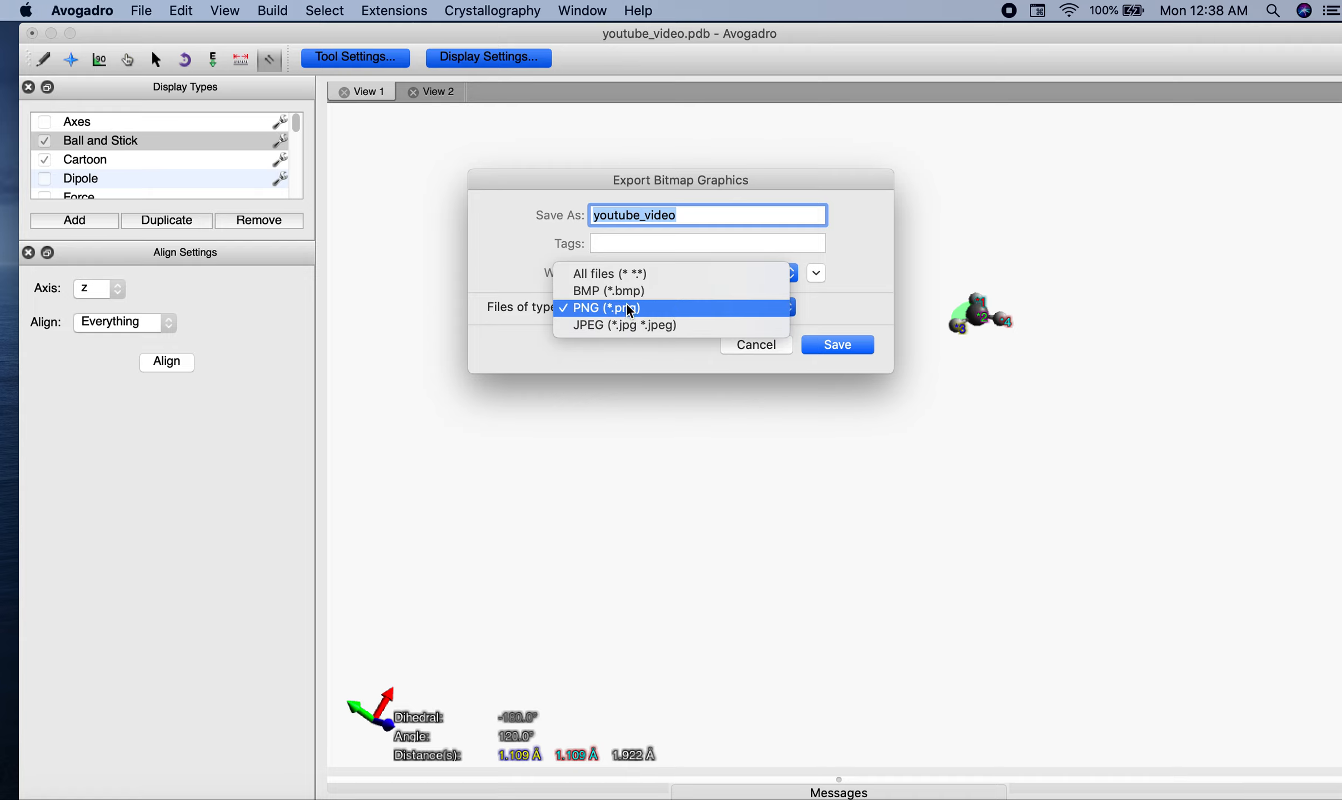
{"action": "left_click", "coordinate": [654, 315]}
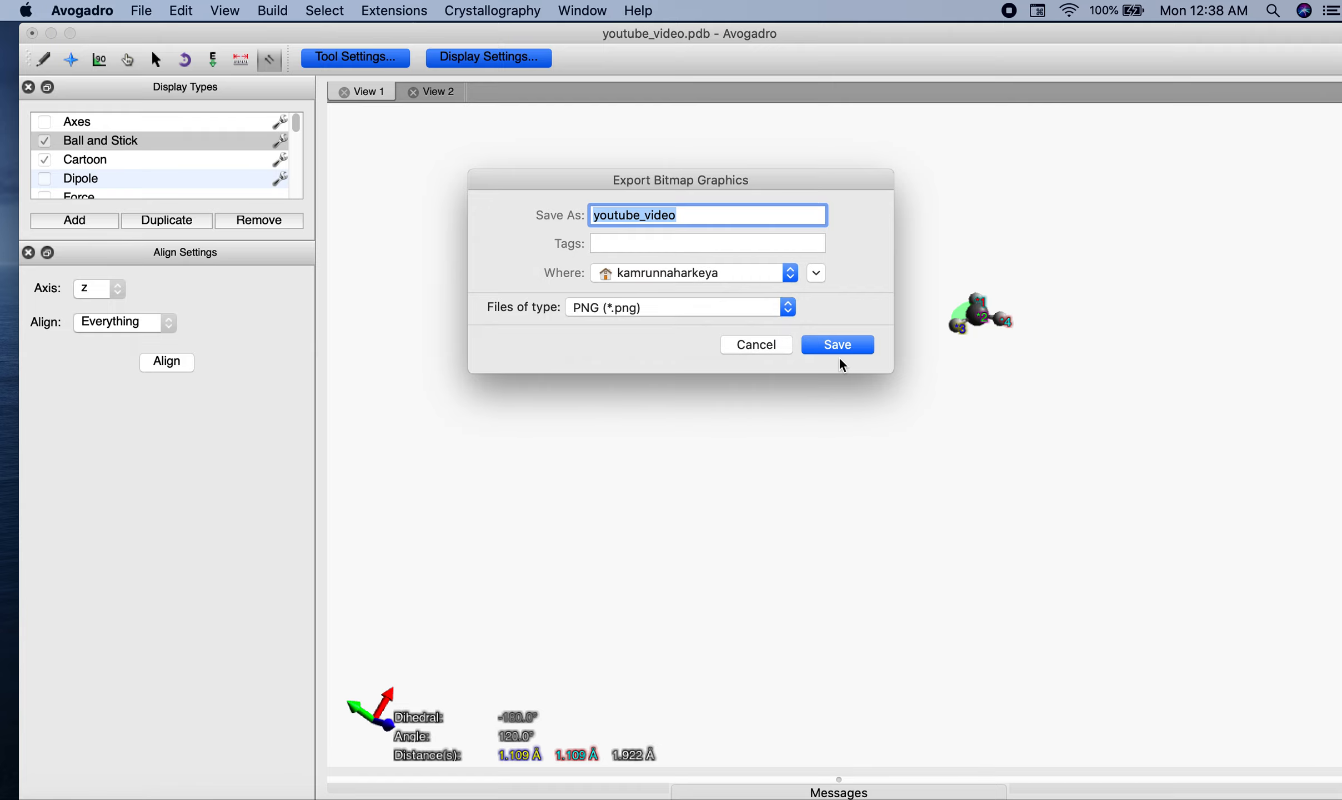
{"action": "left_click", "coordinate": [838, 345]}
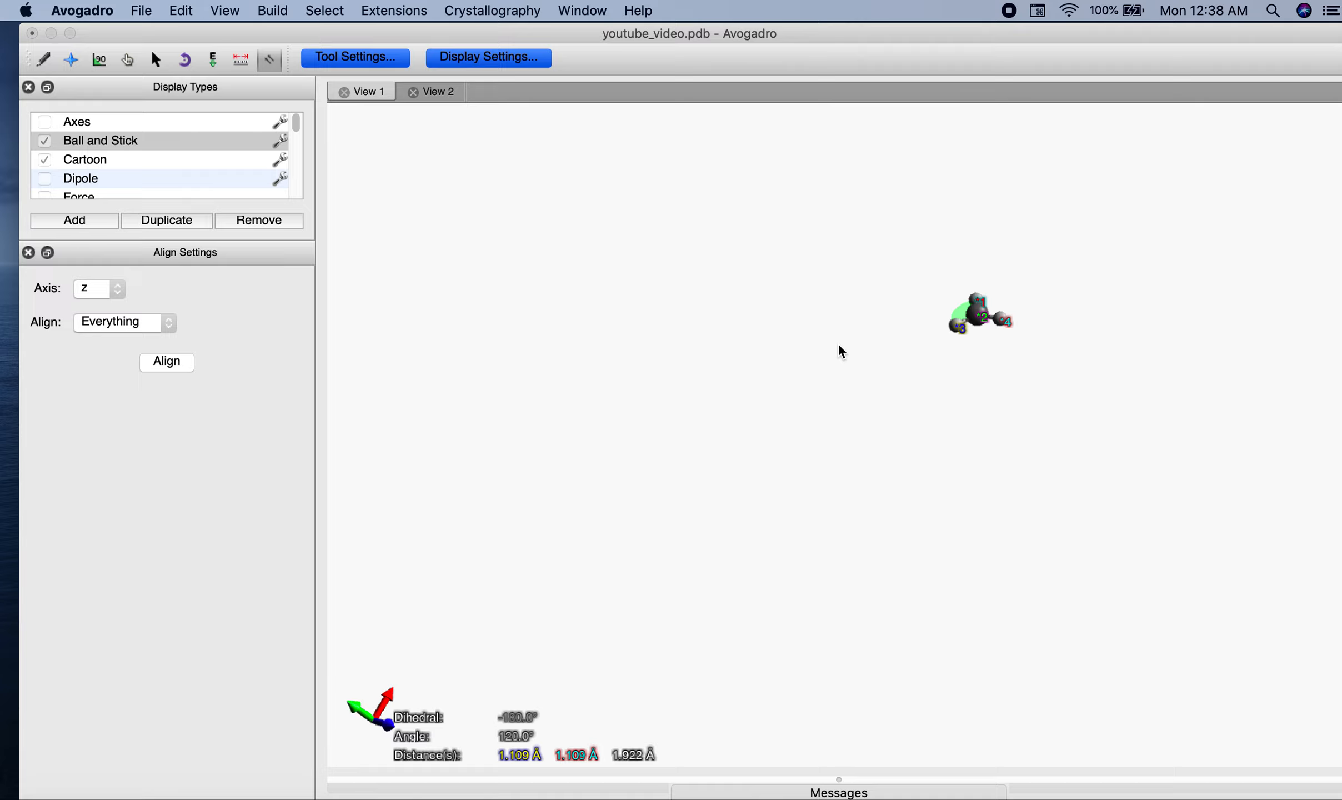
Open the bitmap graphics export settings for the current view of the molecule.
{"action": "left_click", "coordinate": [142, 12]}
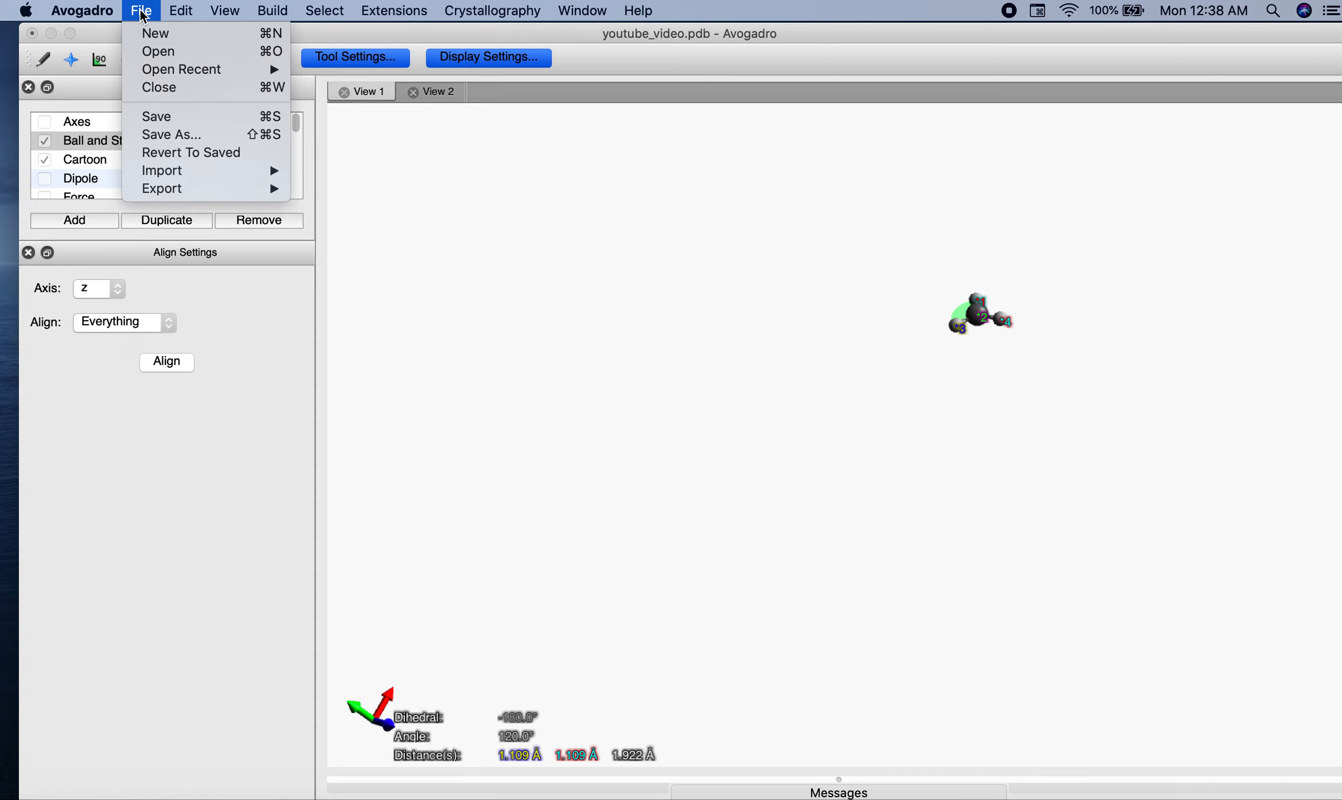
{"action": "mouse_move", "coordinate": [189, 195]}
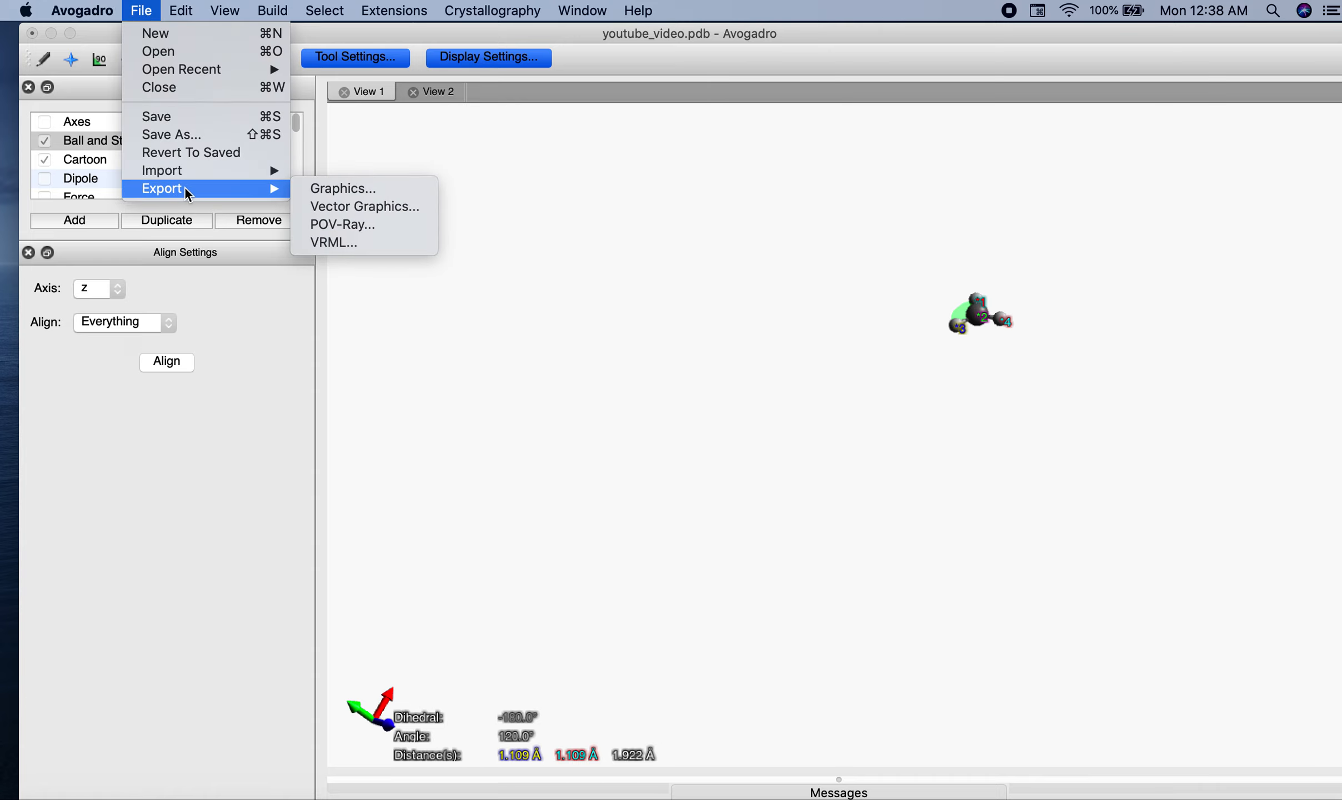
{"action": "left_click", "coordinate": [339, 188]}
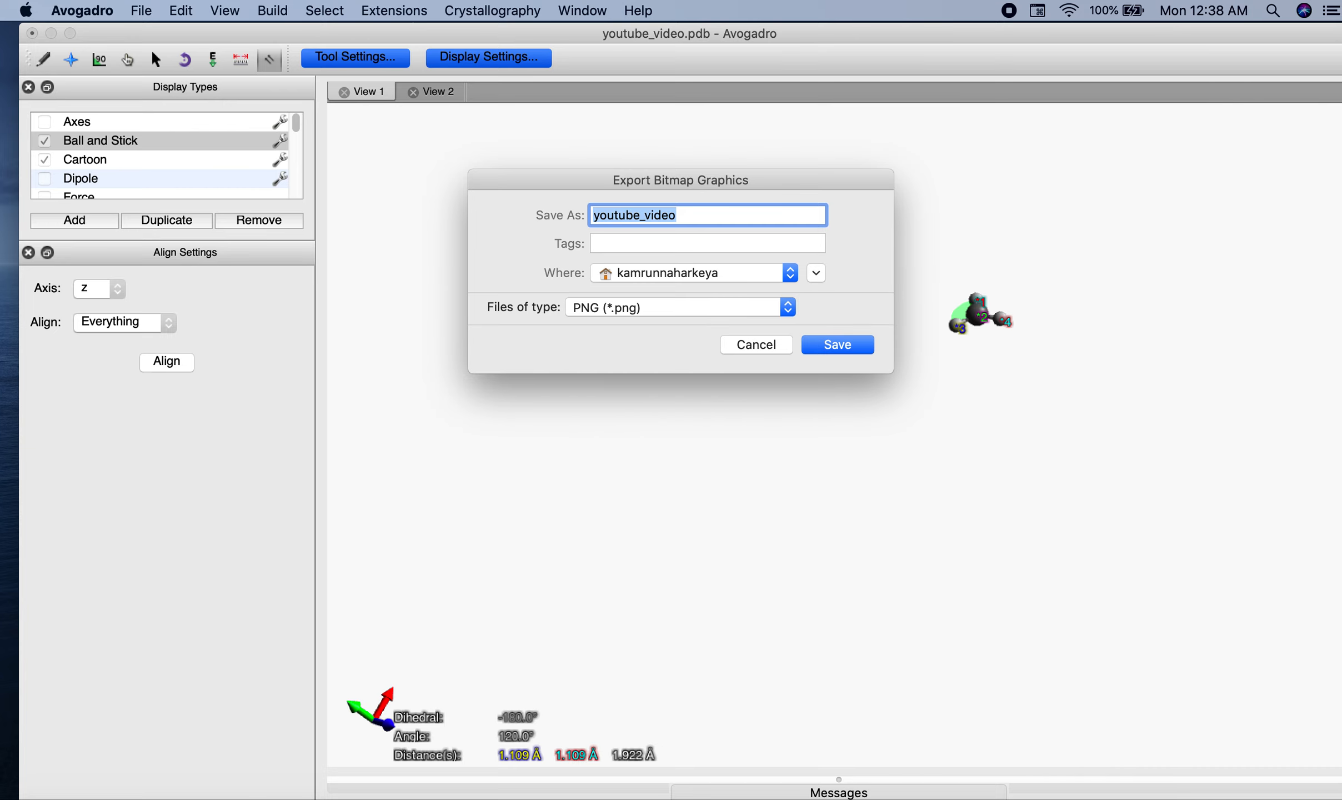
Switch to Finder, view the exported youtube_video.png from the home folder, and close the image and folder windows.
{"action": "left_click_drag", "start_coordinate": [1288, 33], "coordinate": [1204, 37]}
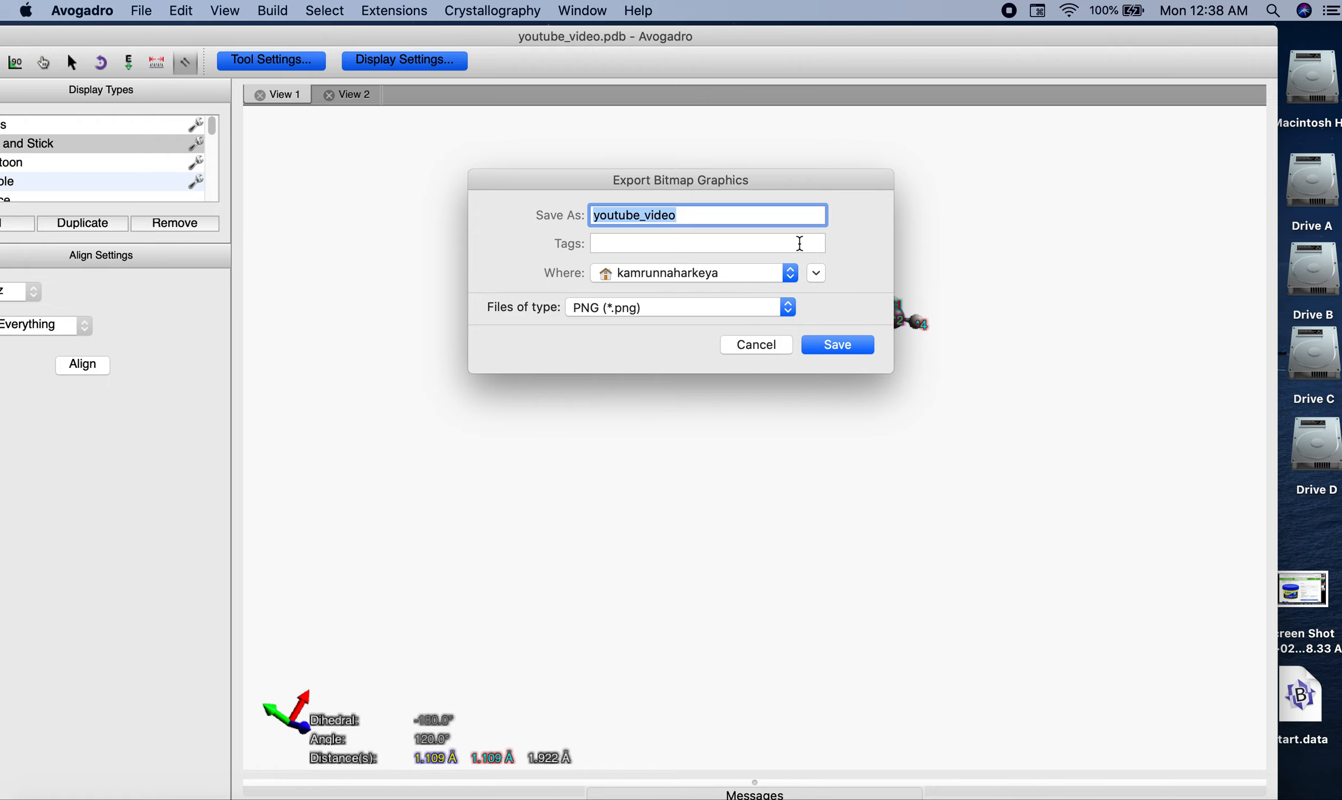
{"action": "left_click", "coordinate": [1294, 190]}
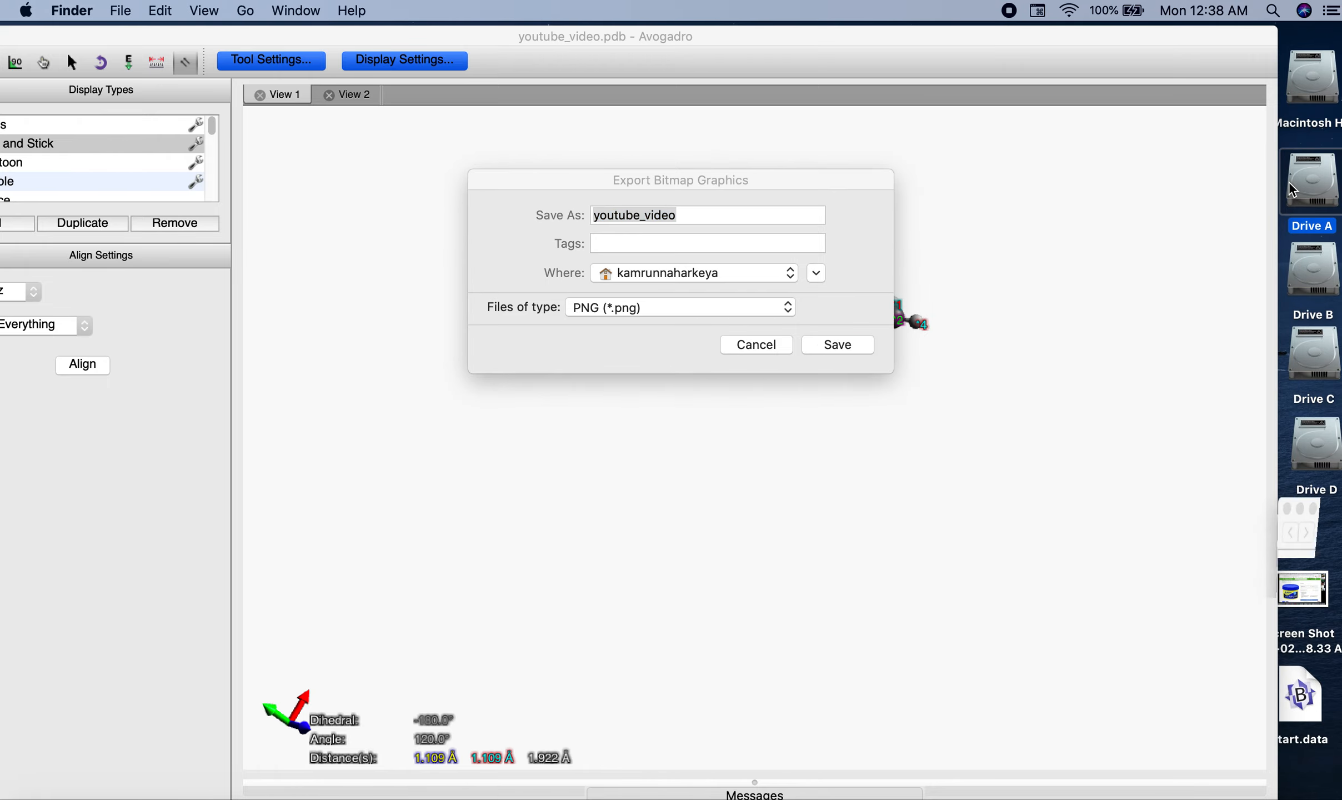
{"action": "double_click", "coordinate": [1294, 190]}
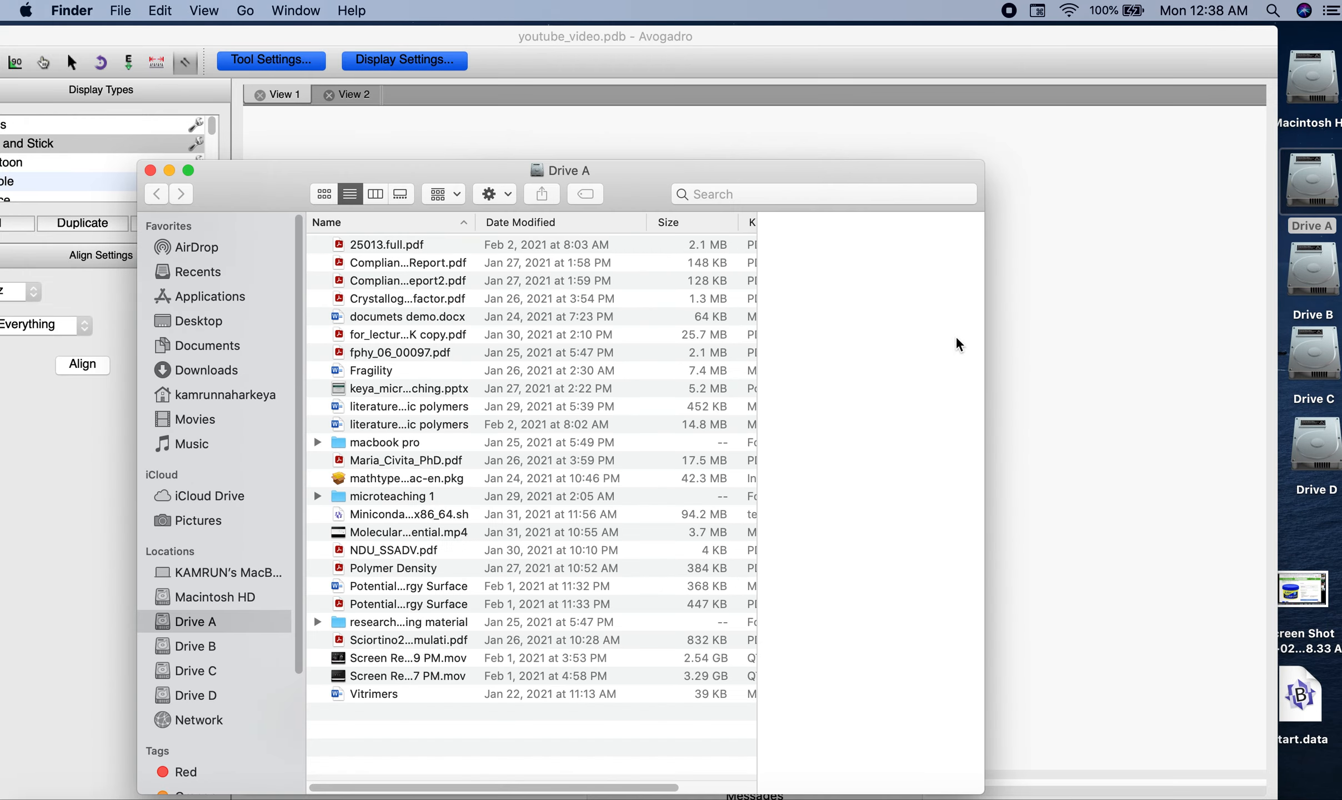
{"action": "left_click", "coordinate": [238, 396]}
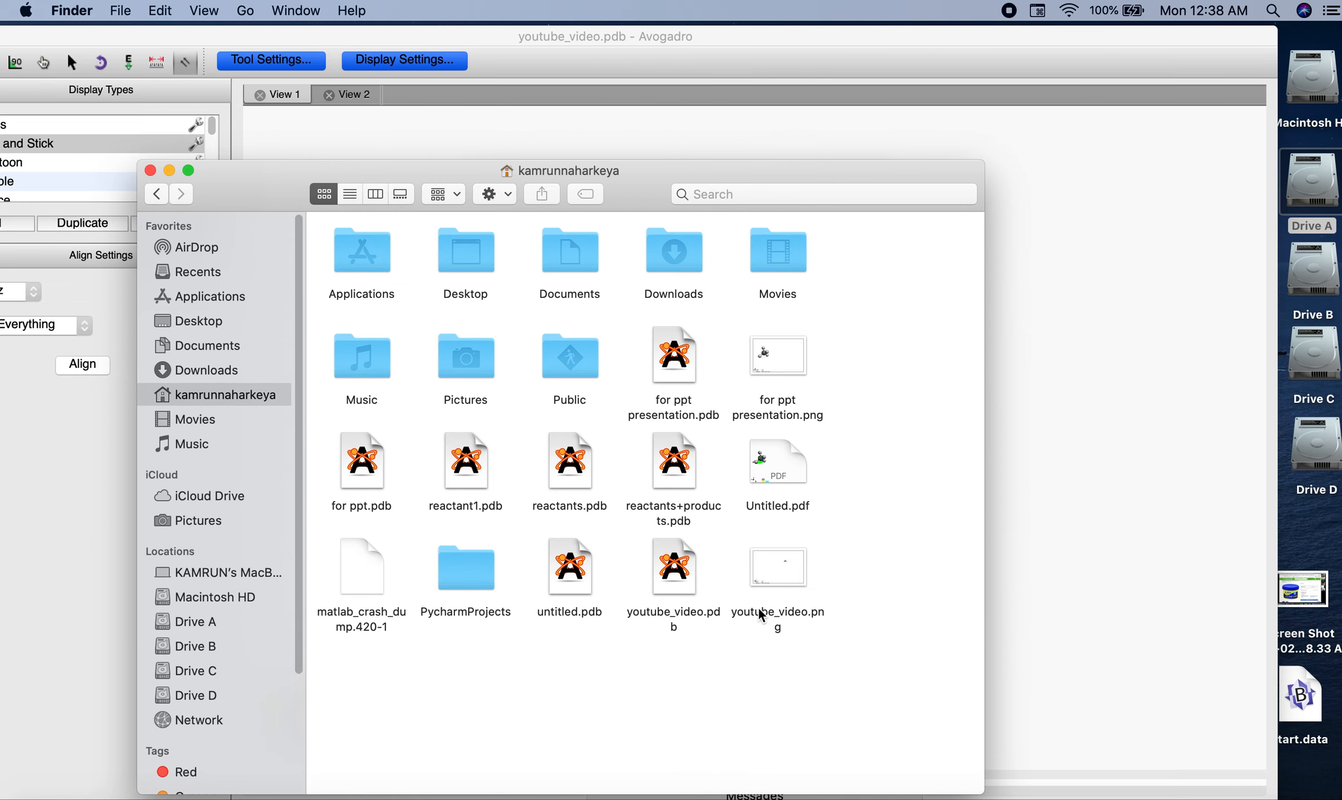
{"action": "double_click", "coordinate": [772, 581]}
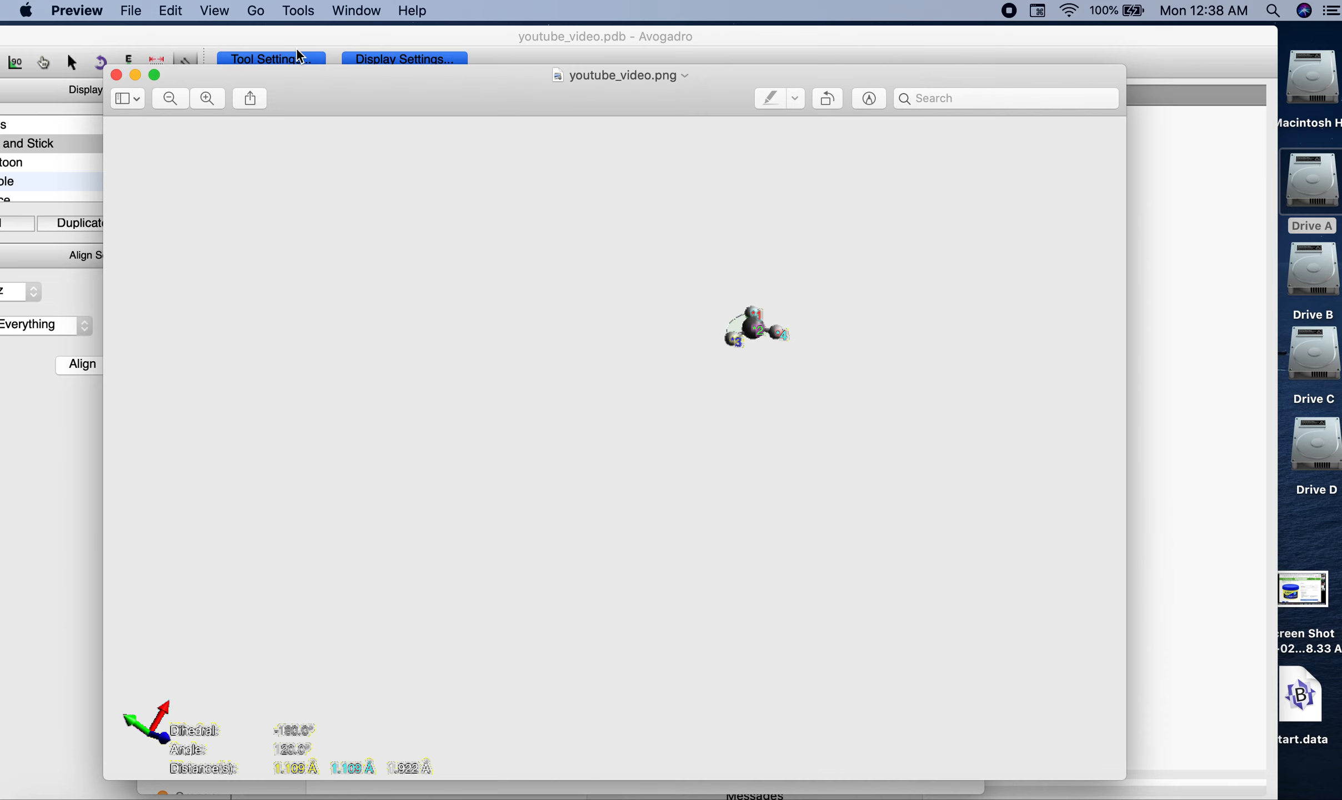
{"action": "left_click", "coordinate": [116, 75]}
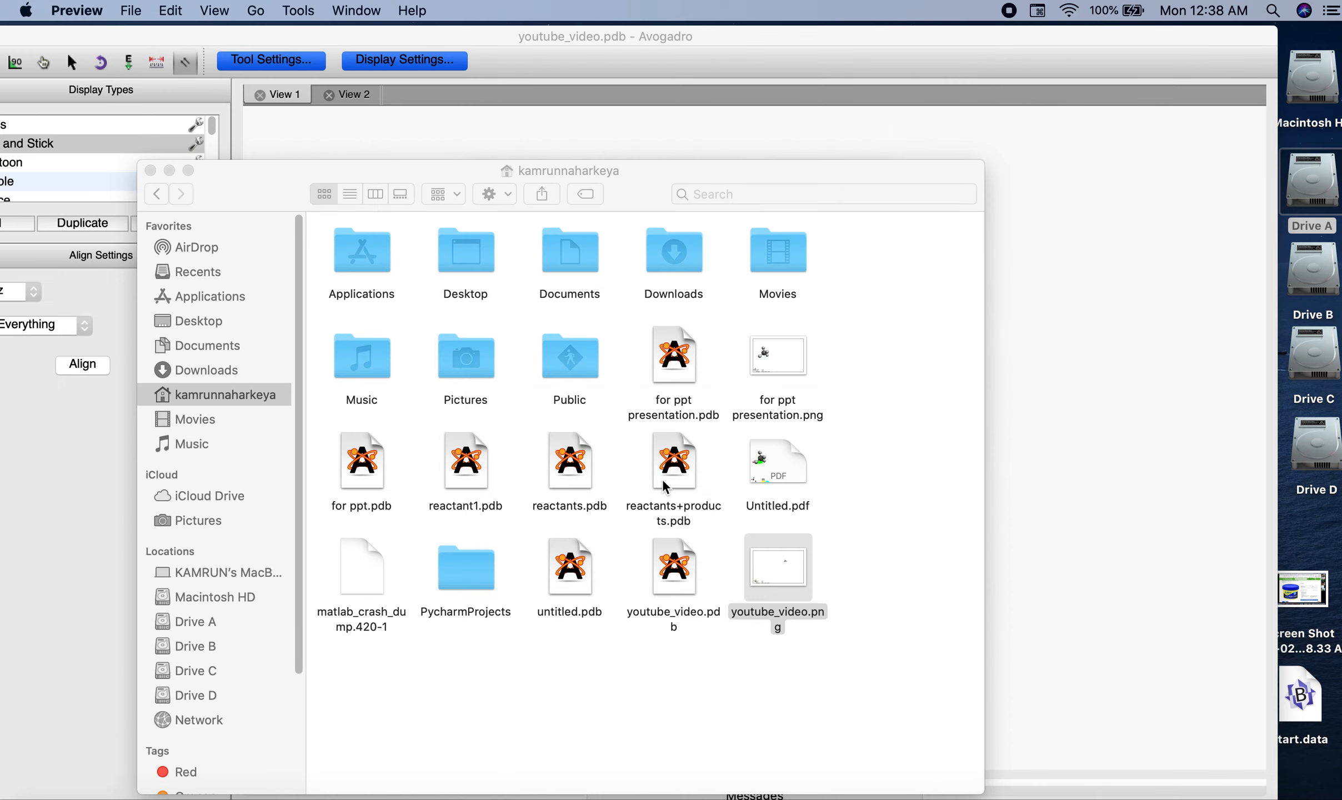
{"action": "left_click", "coordinate": [150, 170]}
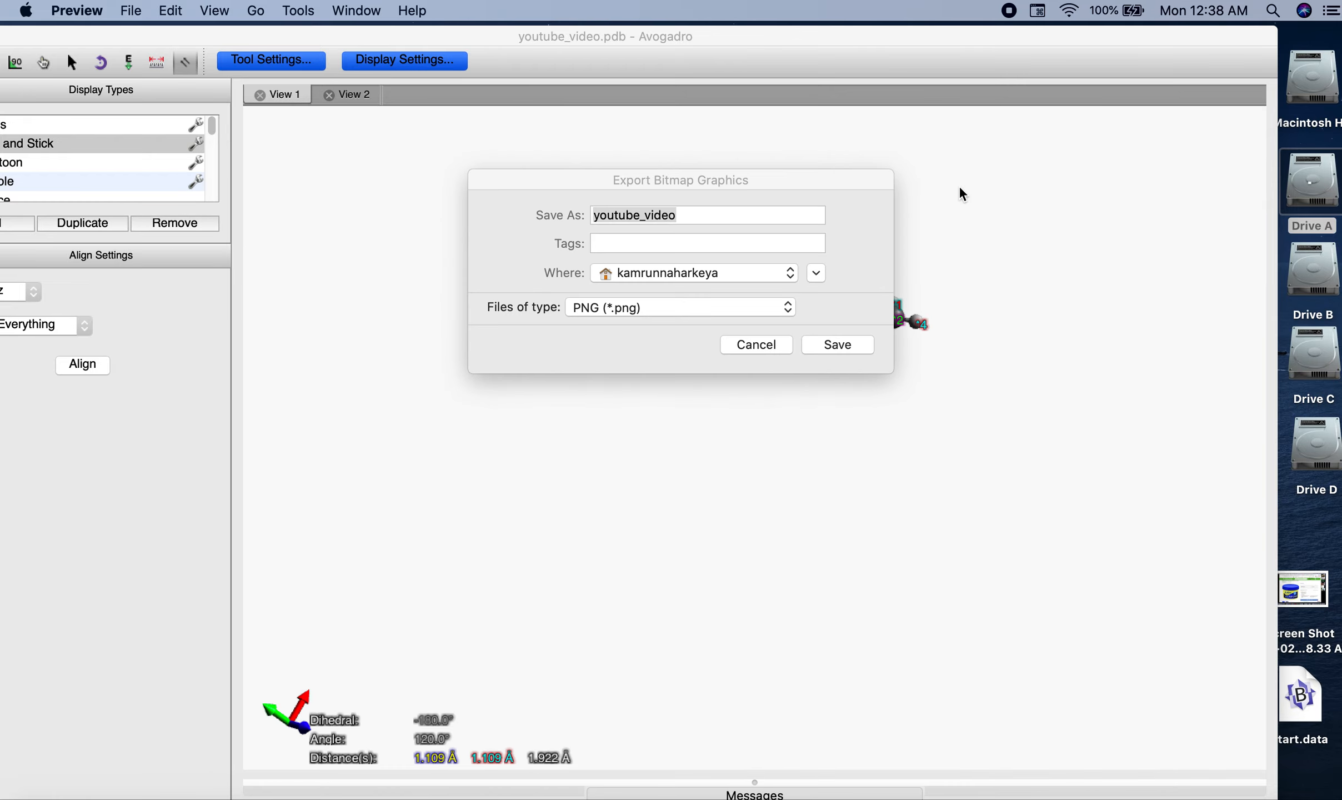
Export the current view as a JPEG bitmap named youtube_video1 in the home folder.
{"action": "left_click", "coordinate": [767, 311]}
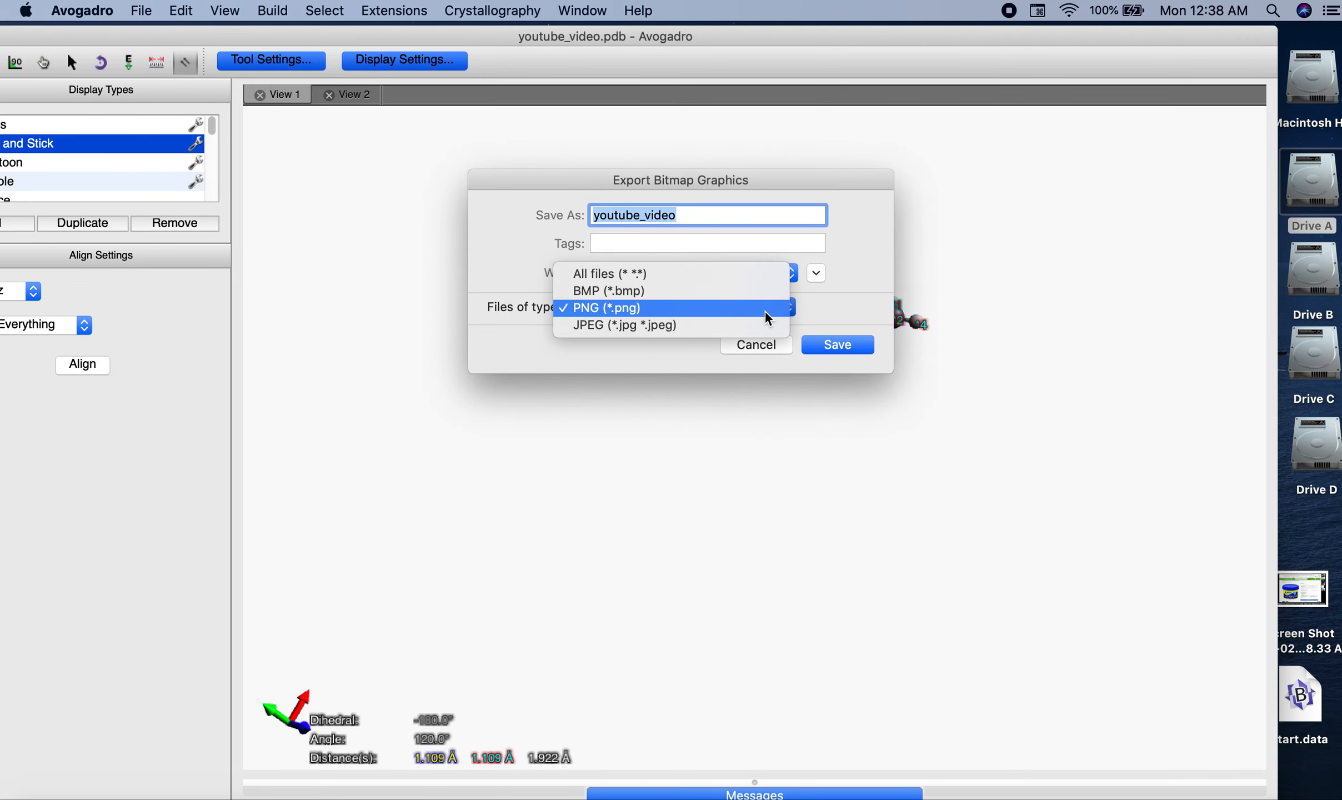
{"action": "left_click", "coordinate": [665, 327]}
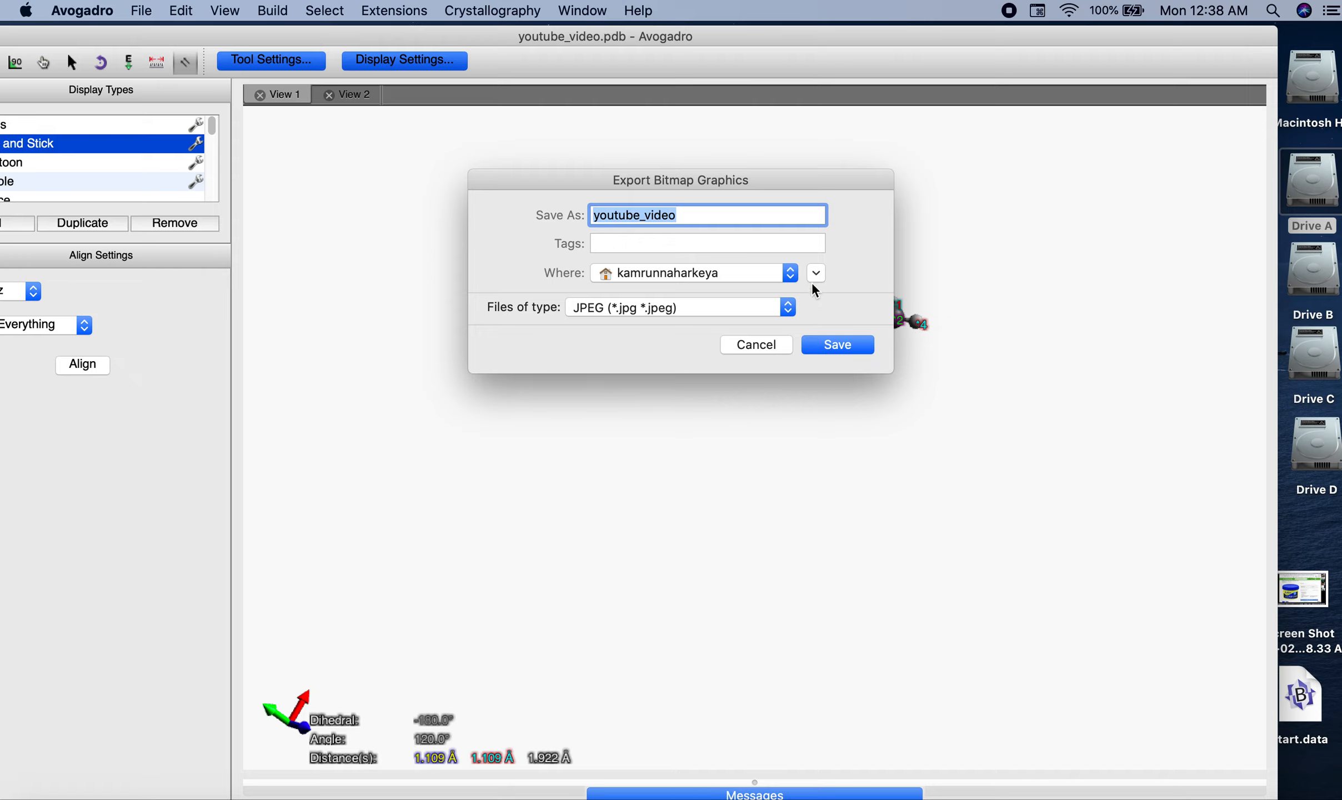
{"action": "left_click", "coordinate": [726, 214]}
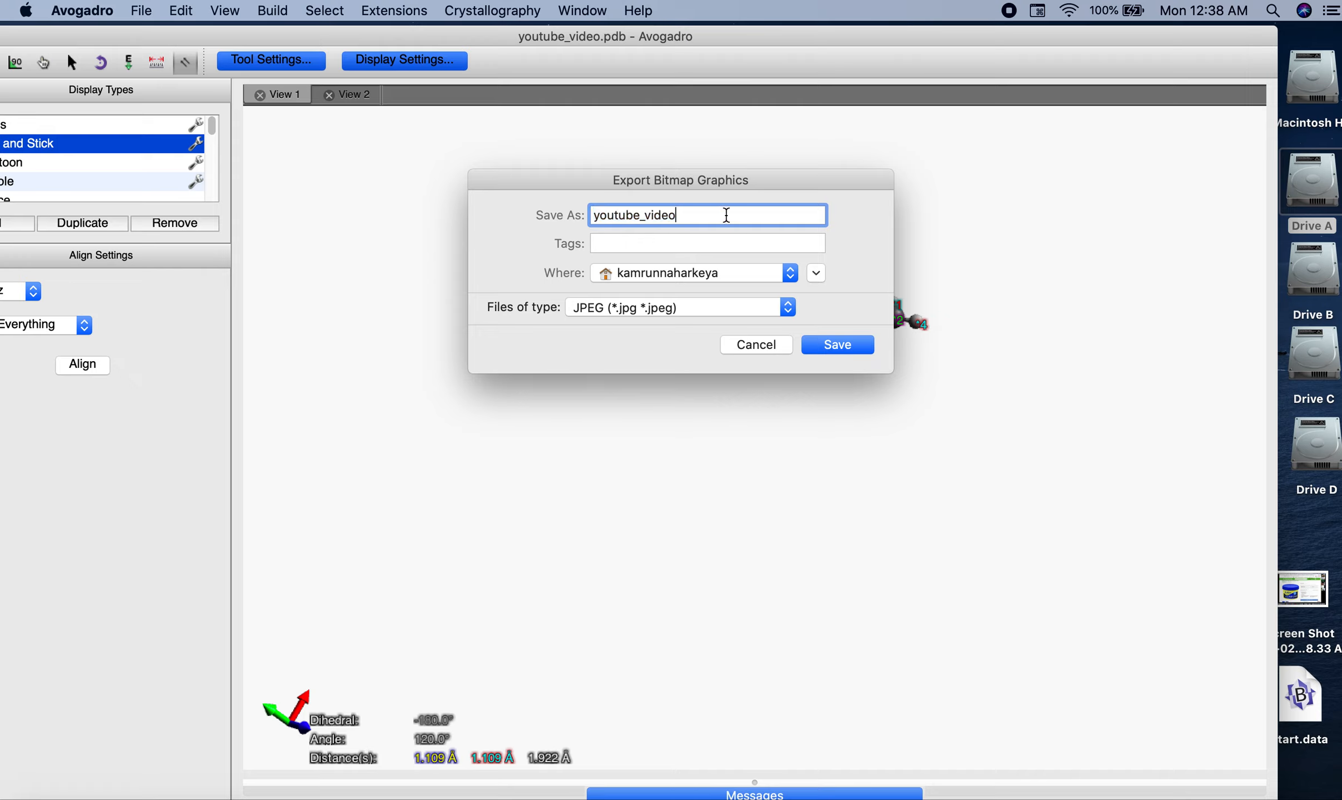
{"action": "left_click", "coordinate": [845, 347]}
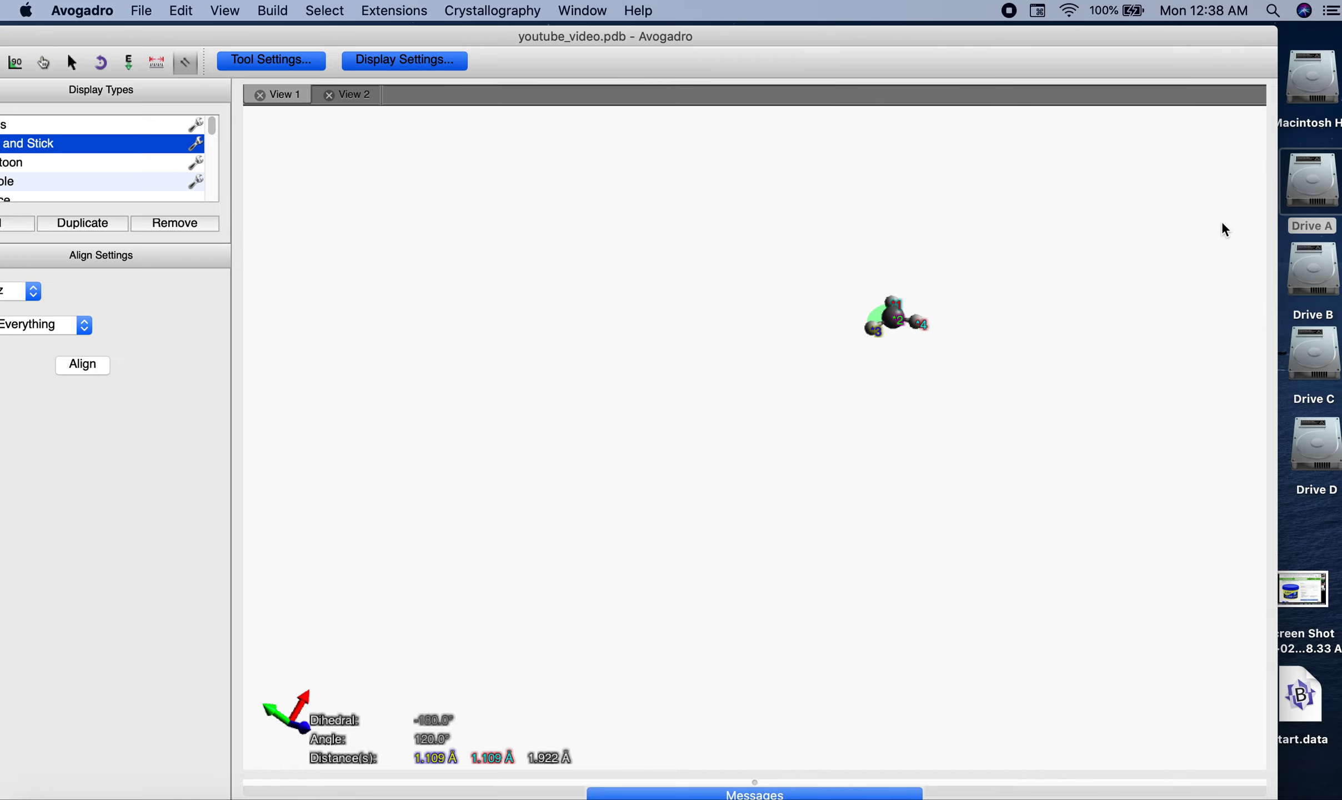
Switch to Finder, view youtube_video1.jpg from the home folder, close it, and return to the Avogadro window.
{"action": "double_click", "coordinate": [1318, 196]}
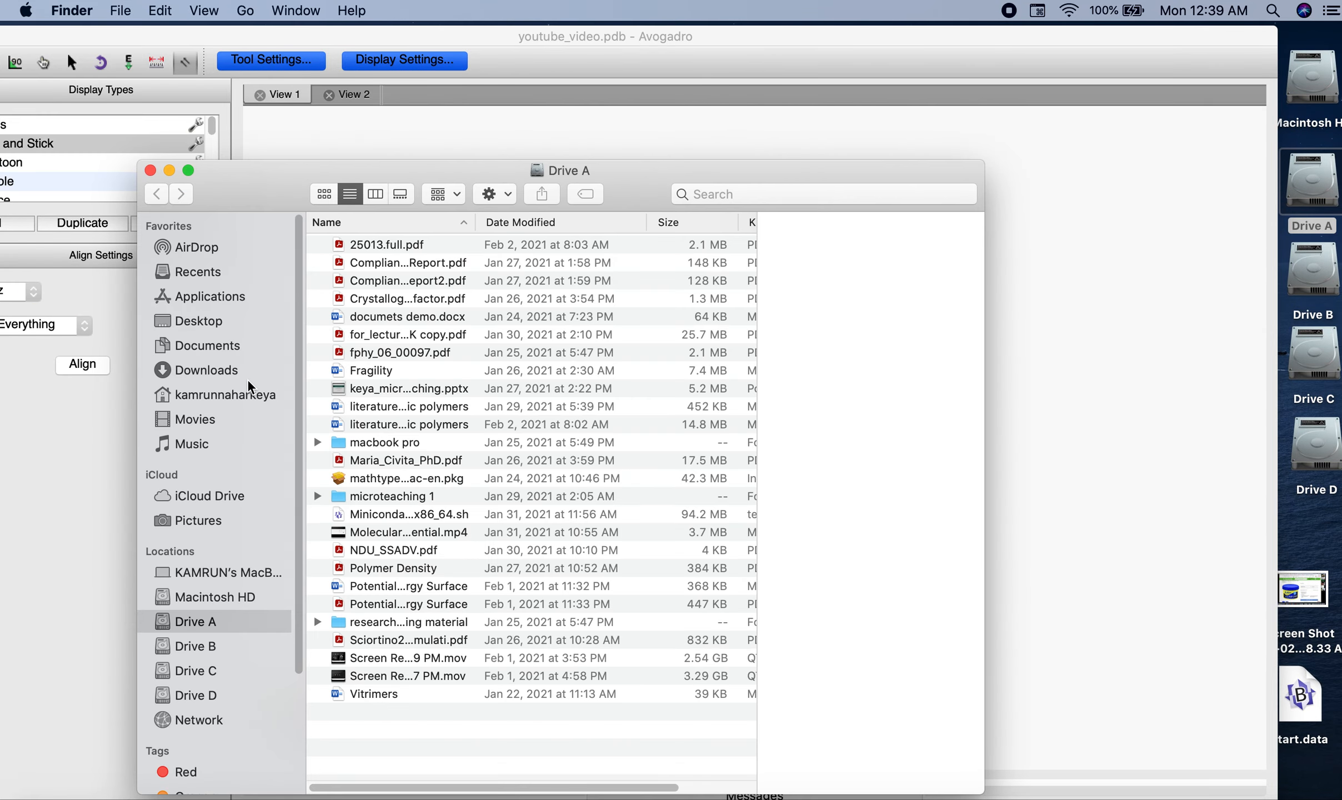
{"action": "left_click", "coordinate": [248, 393]}
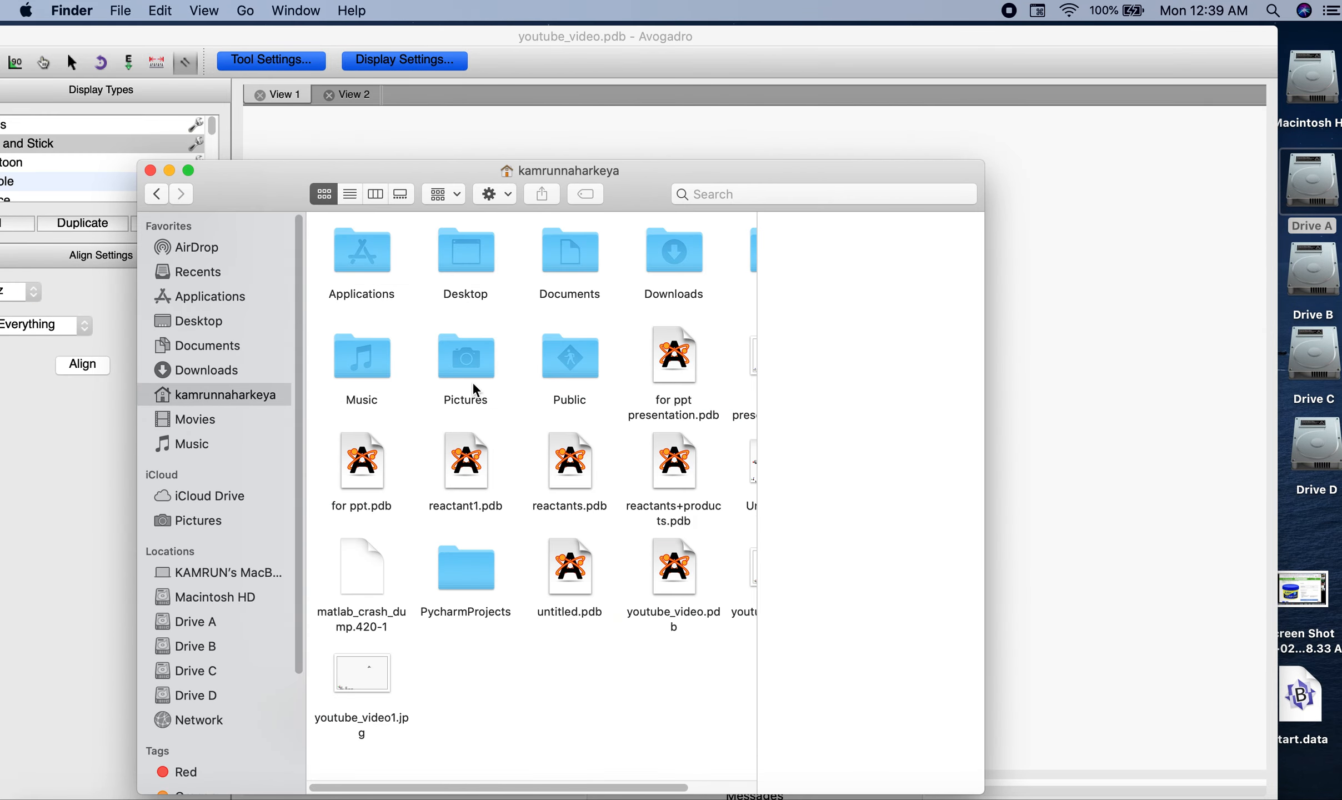
{"action": "double_click", "coordinate": [379, 689]}
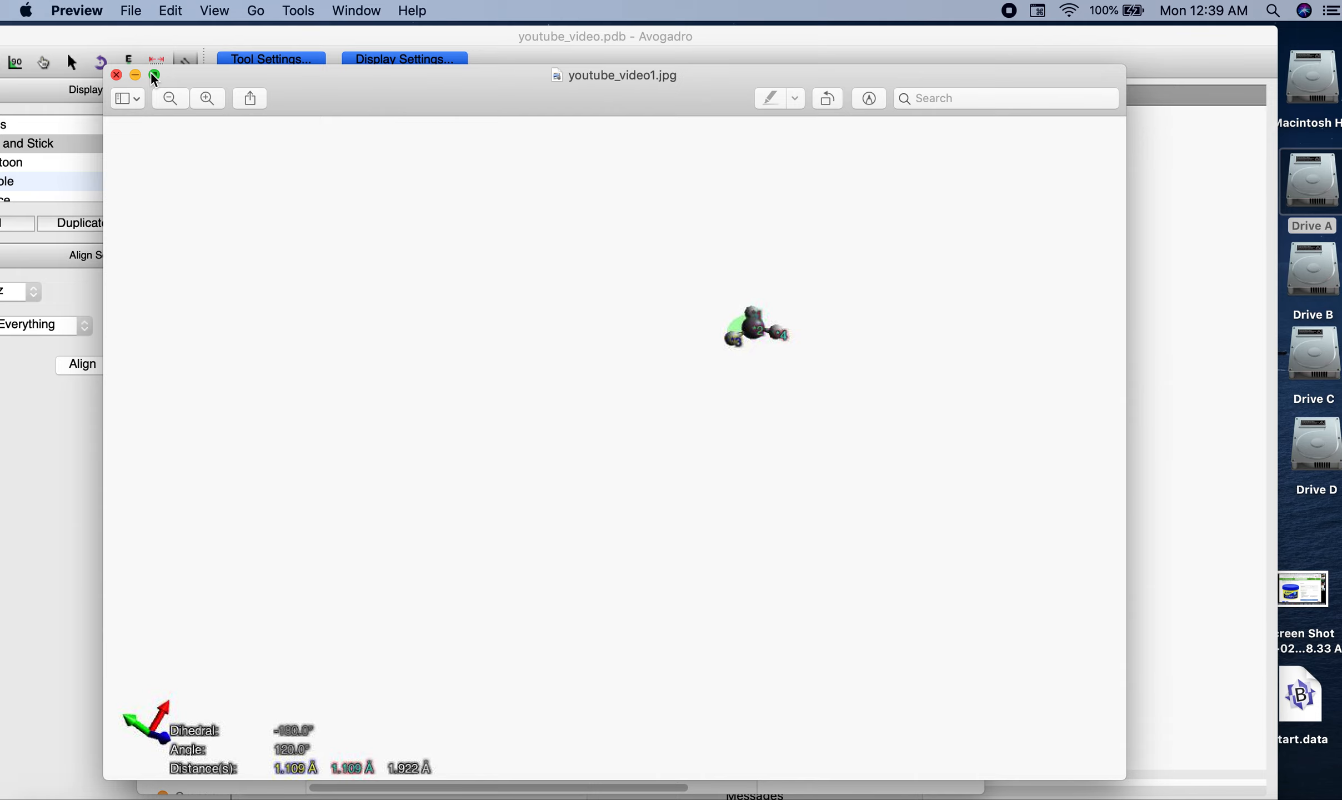
{"action": "left_click", "coordinate": [116, 75]}
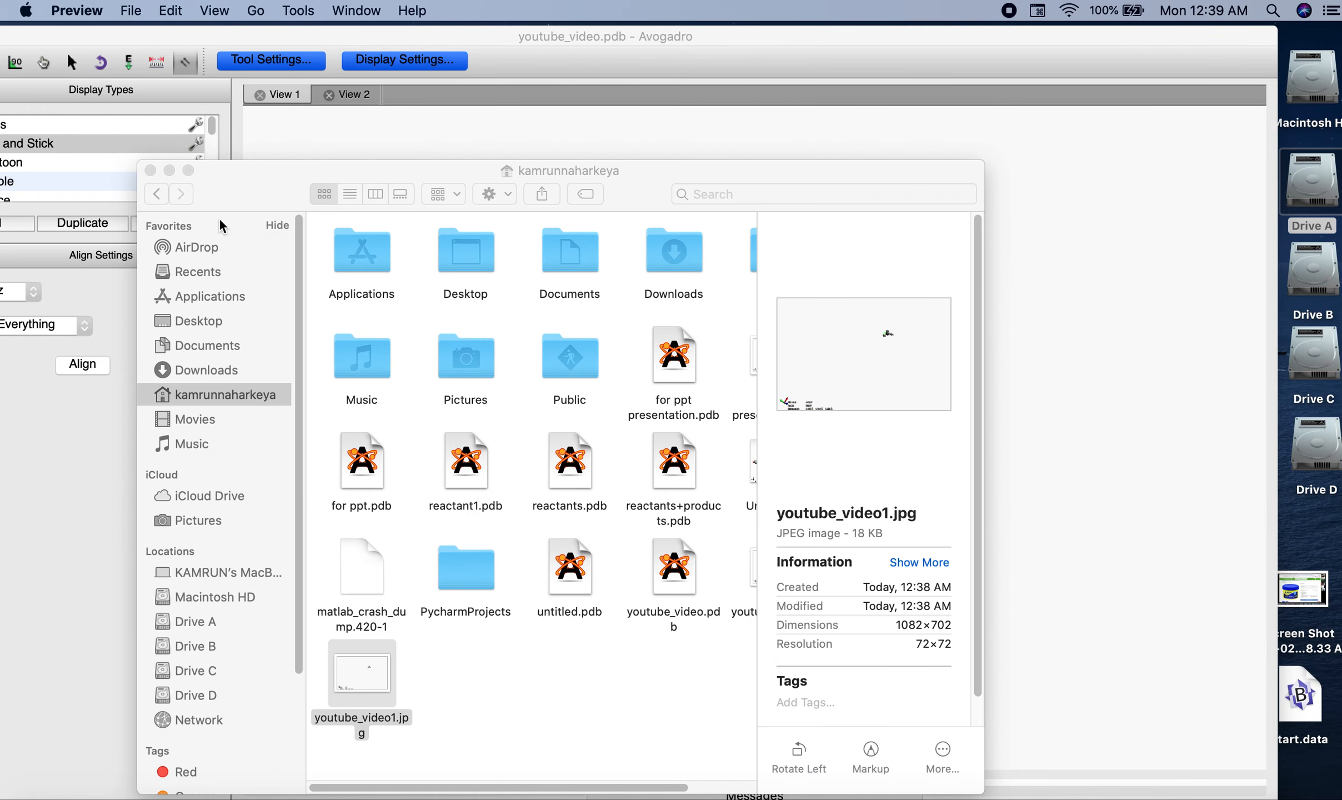
{"action": "left_click", "coordinate": [151, 170]}
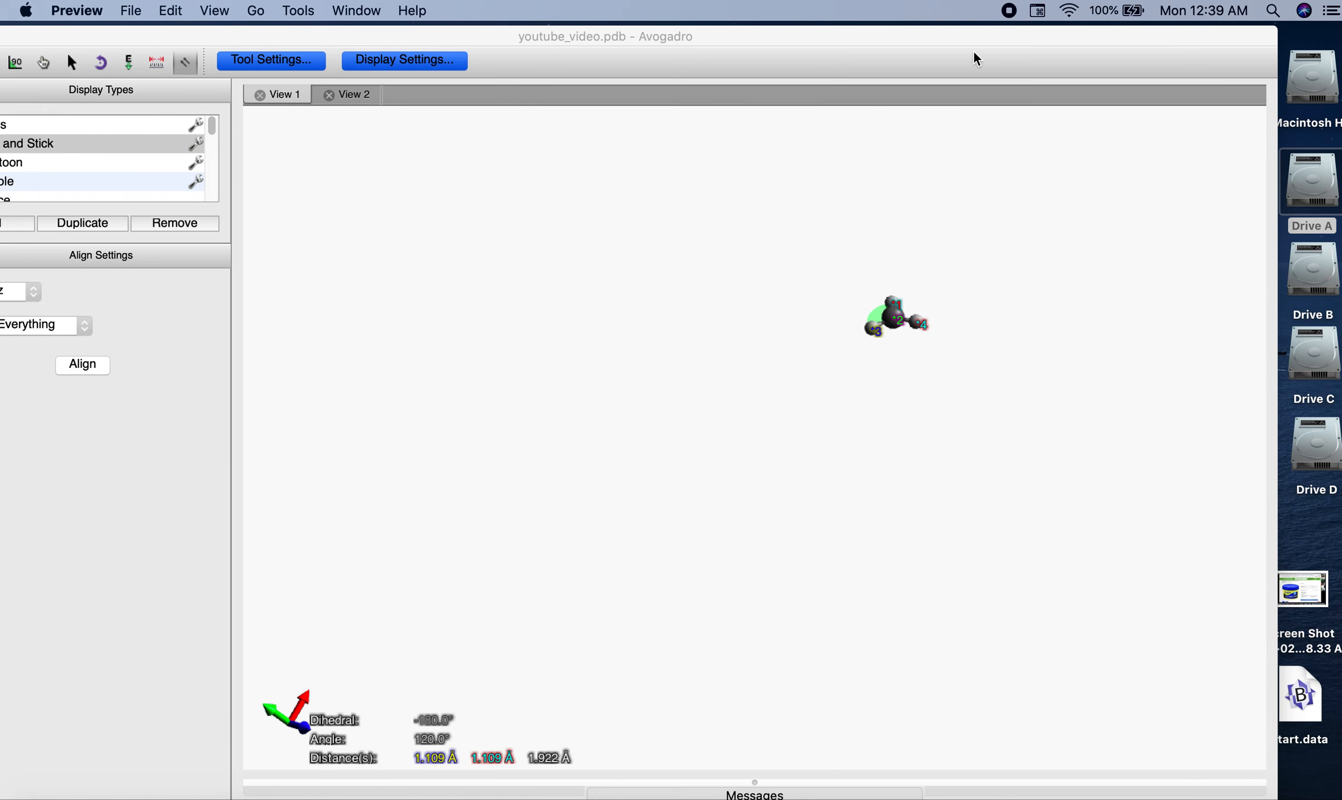
{"action": "left_click_drag", "start_coordinate": [994, 34], "coordinate": [1032, 34]}
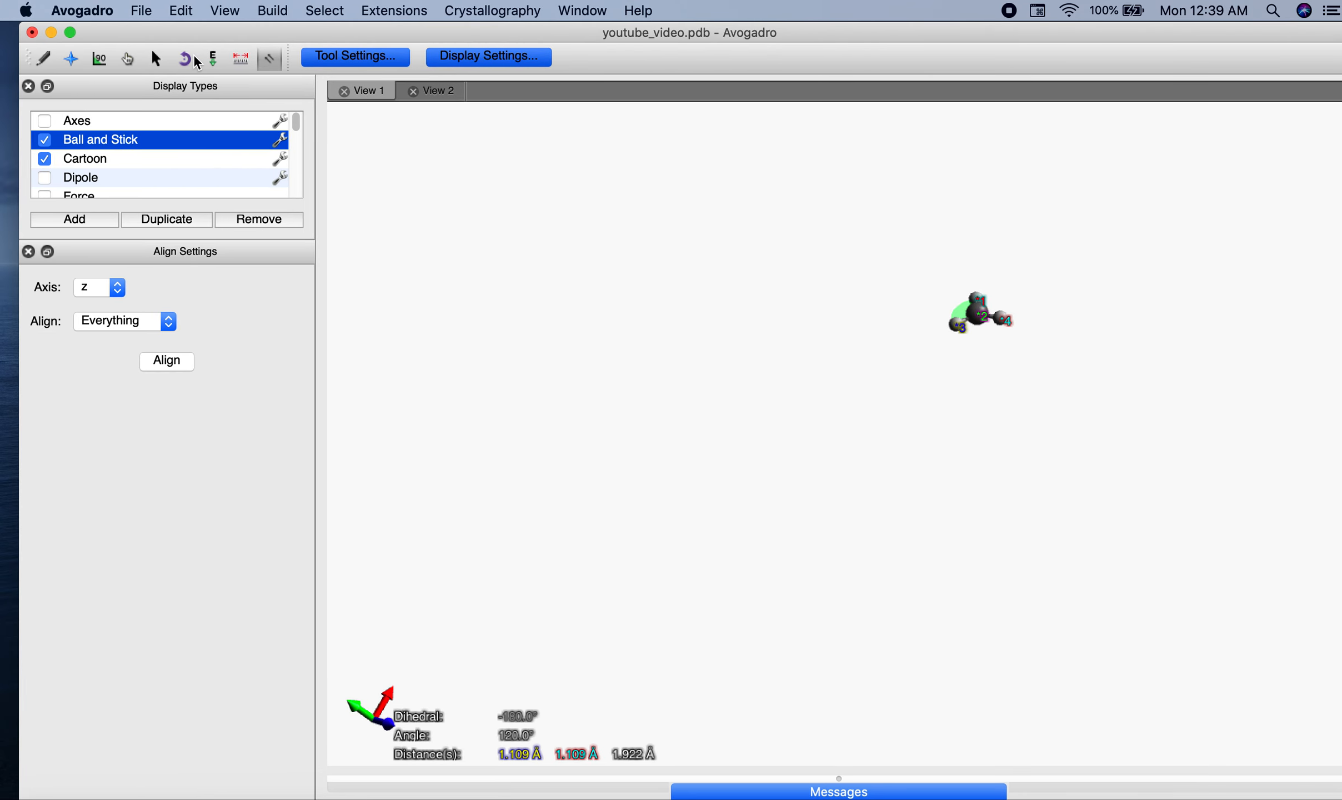
Review the options for importing a molecule file, and cancel without importing.
{"action": "left_click", "coordinate": [140, 11]}
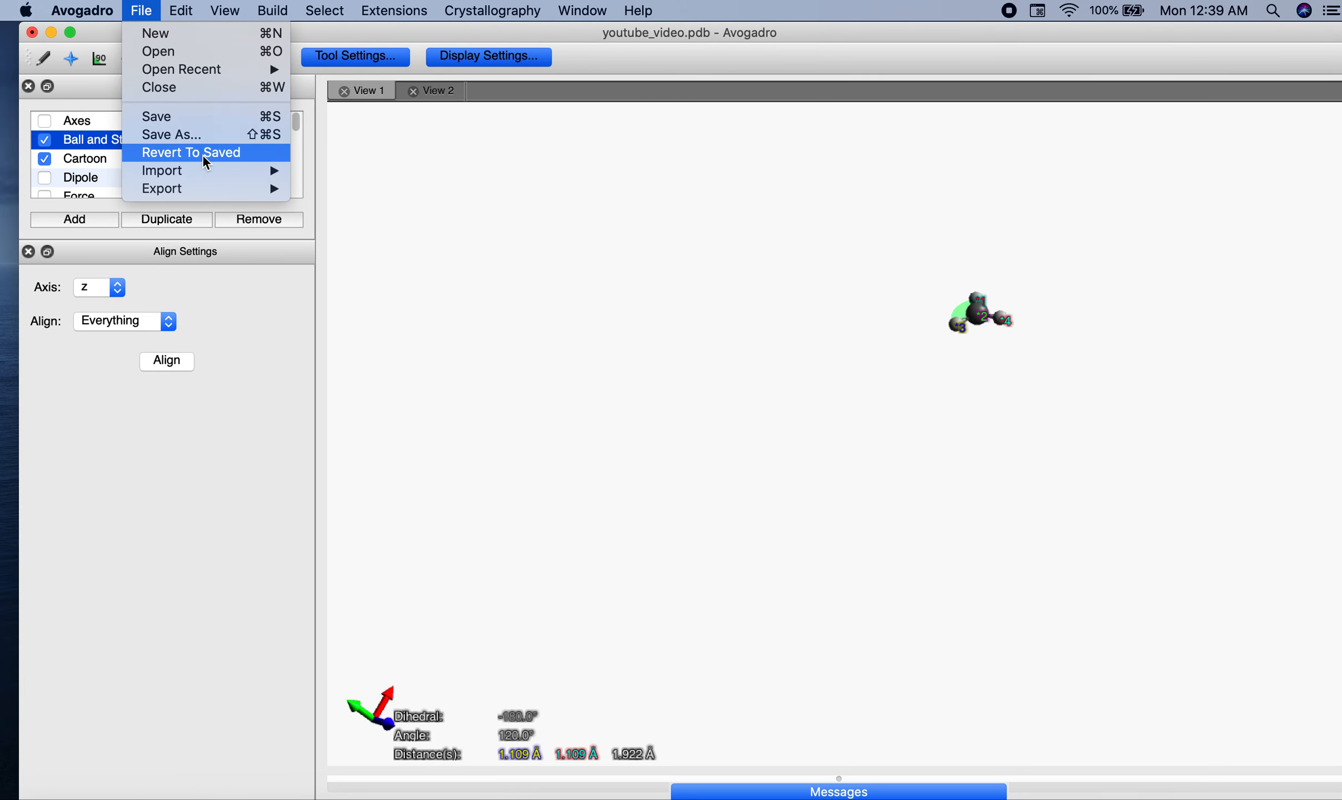
{"action": "mouse_move", "coordinate": [202, 167]}
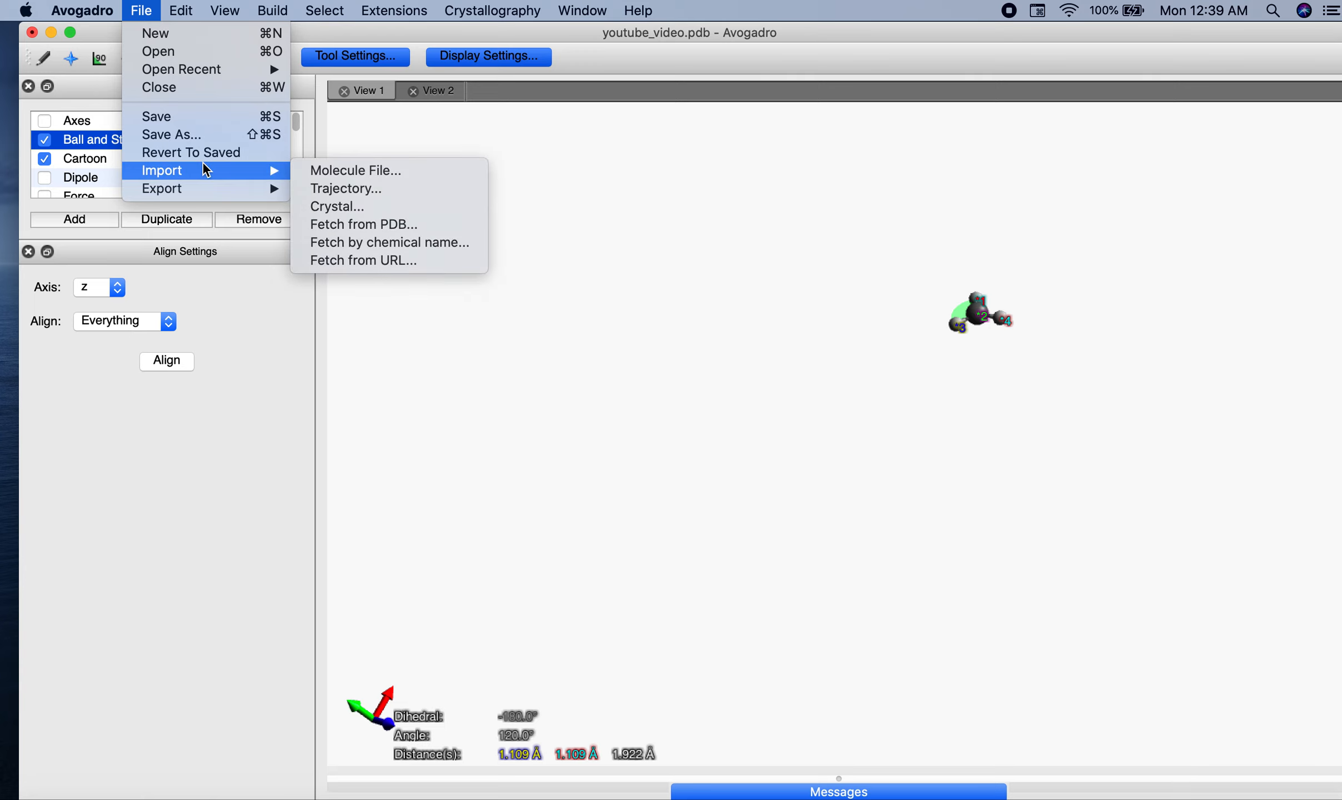
{"action": "left_click", "coordinate": [366, 177]}
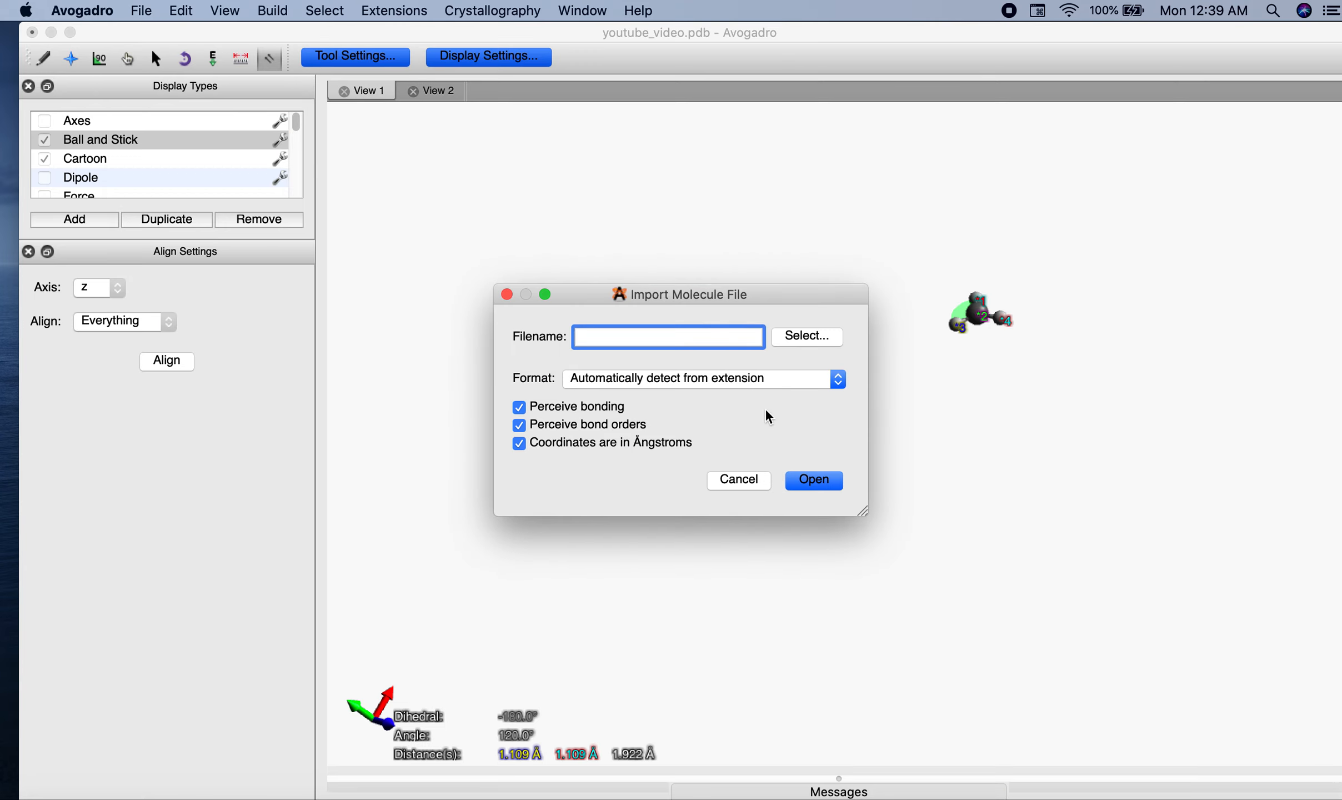
{"action": "left_click", "coordinate": [732, 483]}
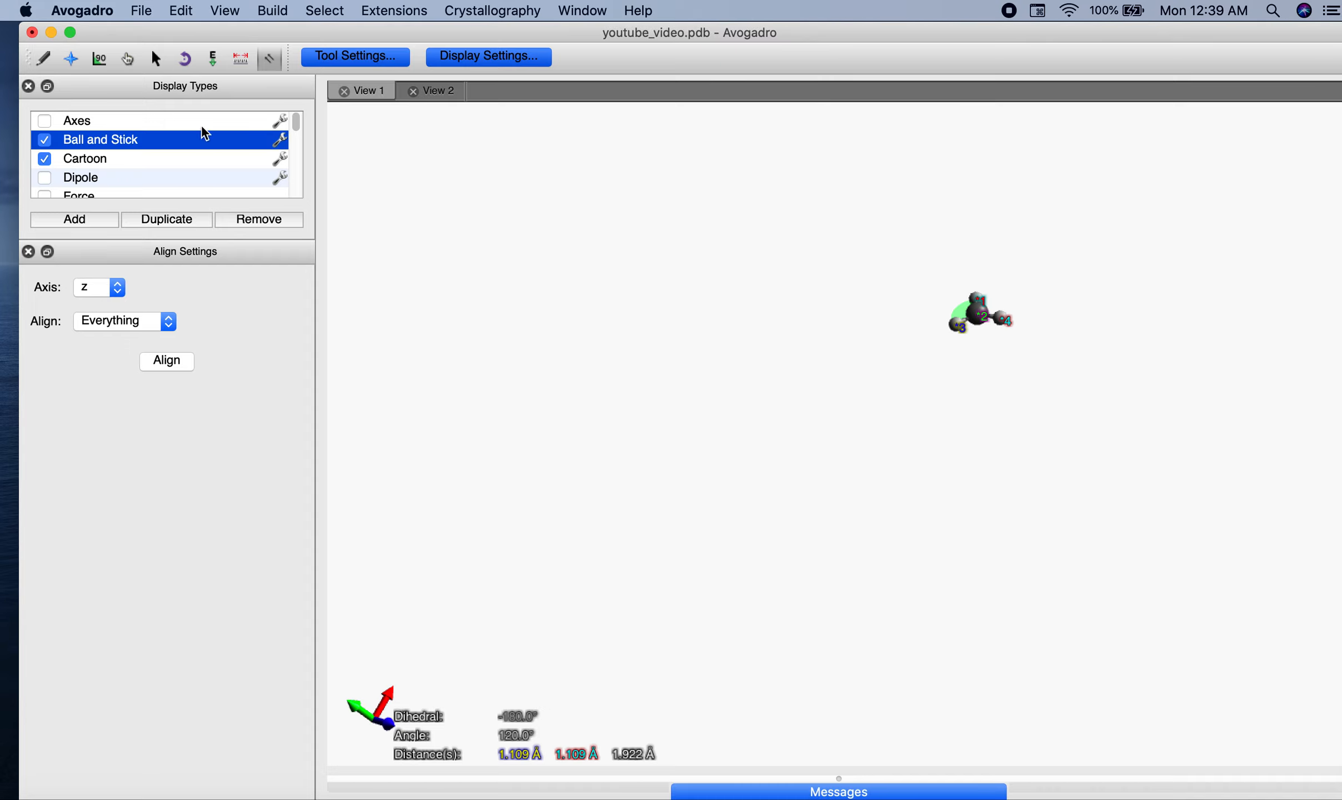
Export the current view of the molecule as a vector graphic named CH4 in PDF format.
{"action": "left_click", "coordinate": [140, 16]}
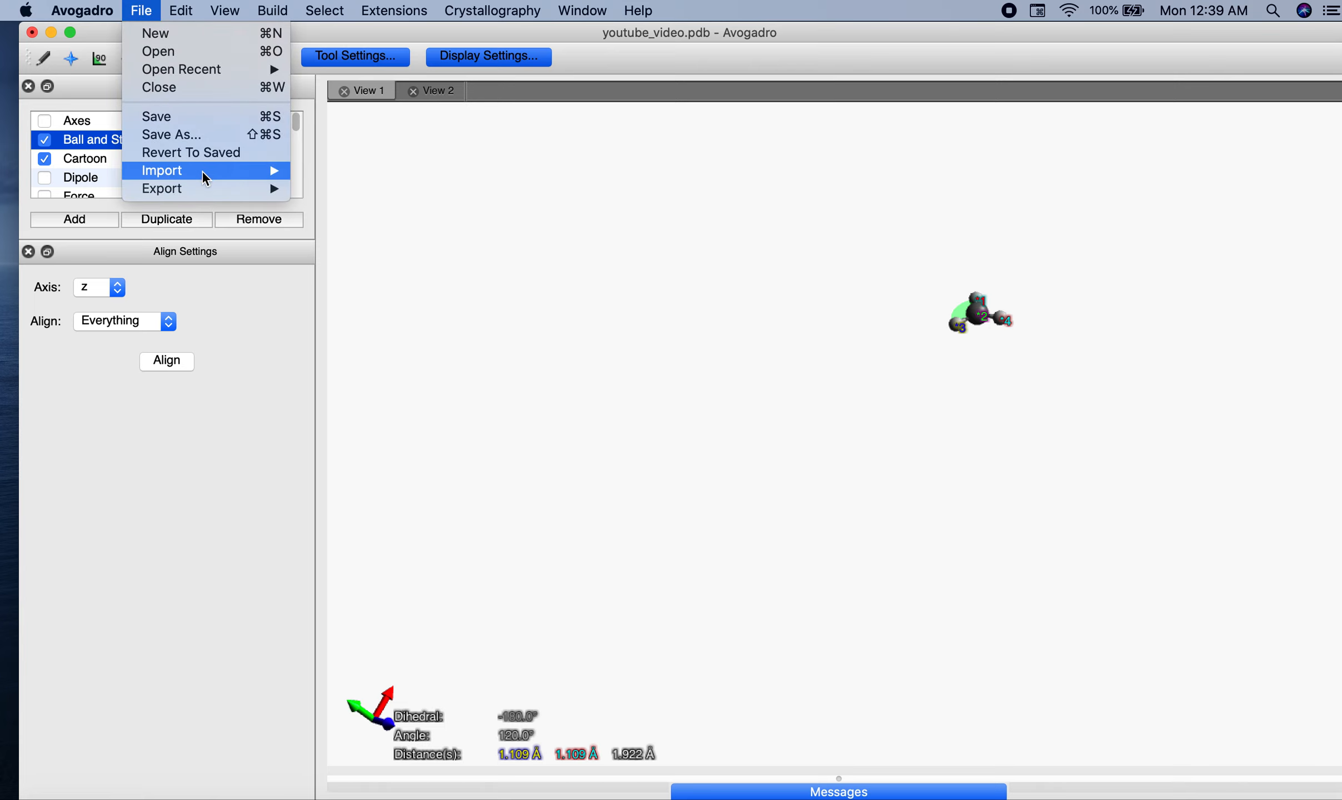
{"action": "mouse_move", "coordinate": [227, 176]}
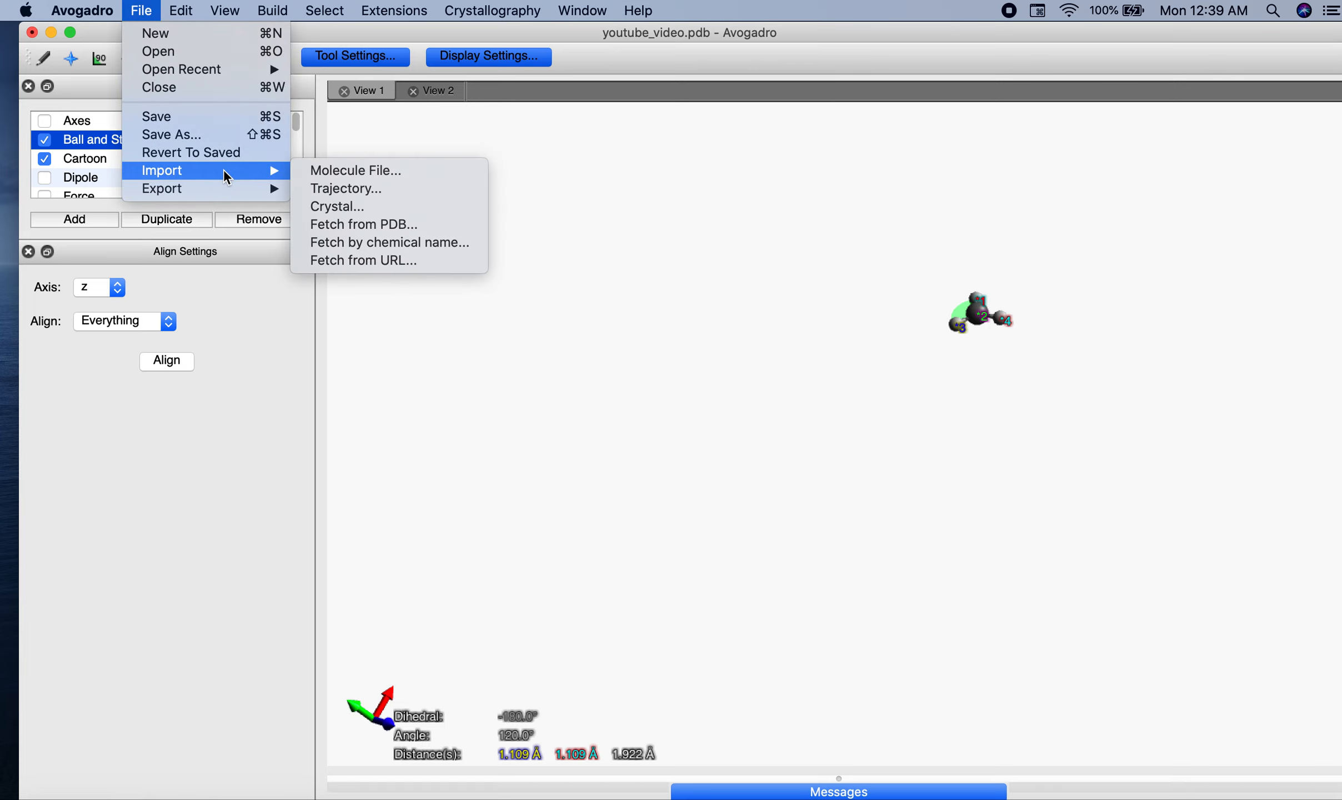
{"action": "mouse_move", "coordinate": [263, 194]}
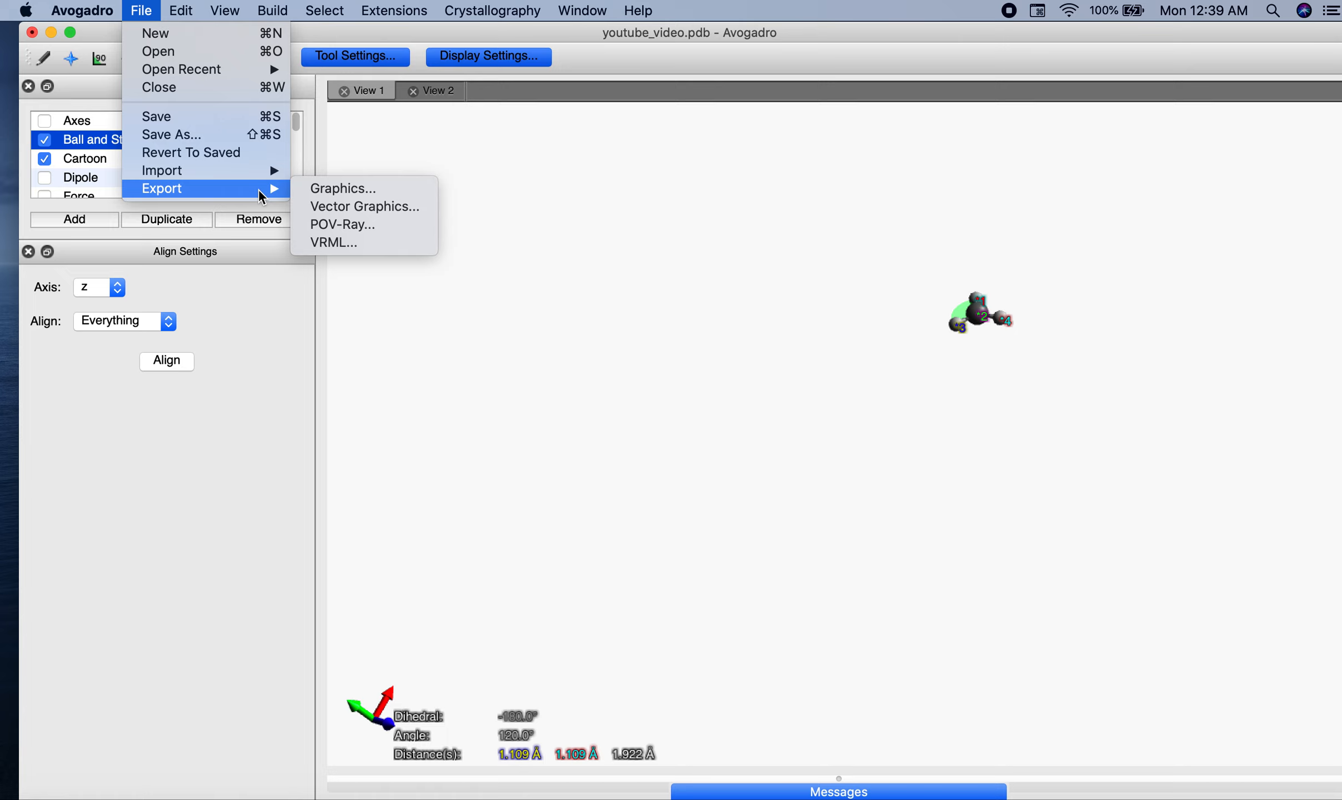
{"action": "left_click", "coordinate": [362, 213]}
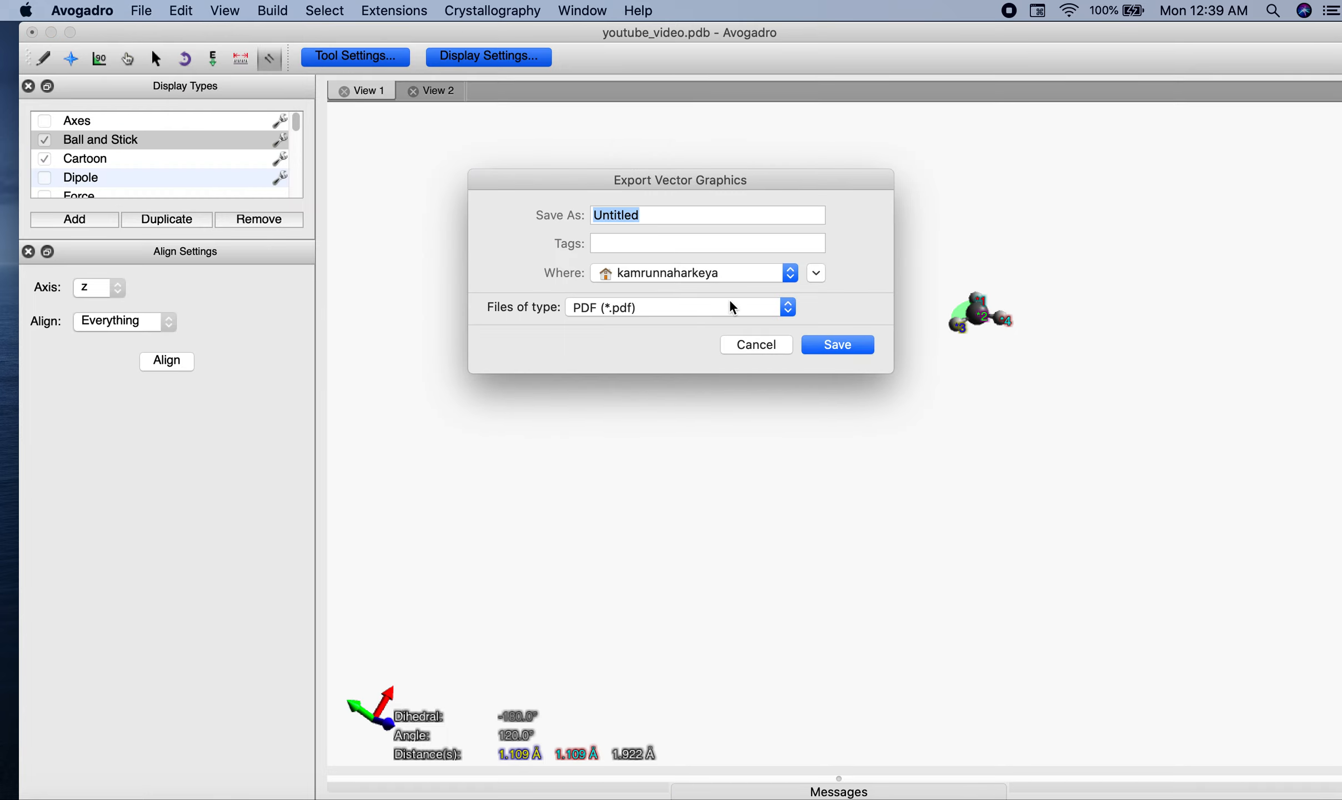
{"action": "double_click", "coordinate": [706, 218]}
{"action": "type", "text": "yo"}
{"action": "key", "text": "BackSpace"}
{"action": "key", "text": "BackSpace"}
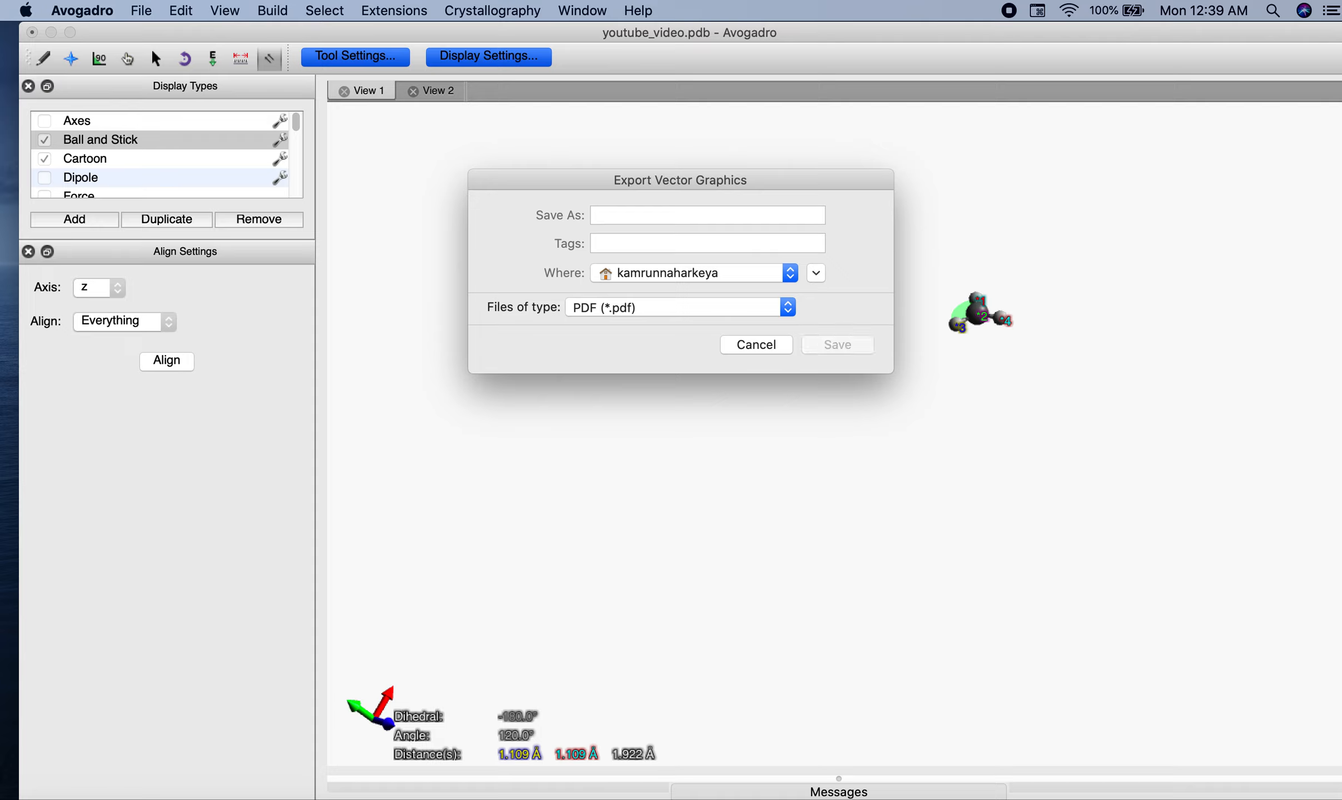
{"action": "type", "text": "CH$"}
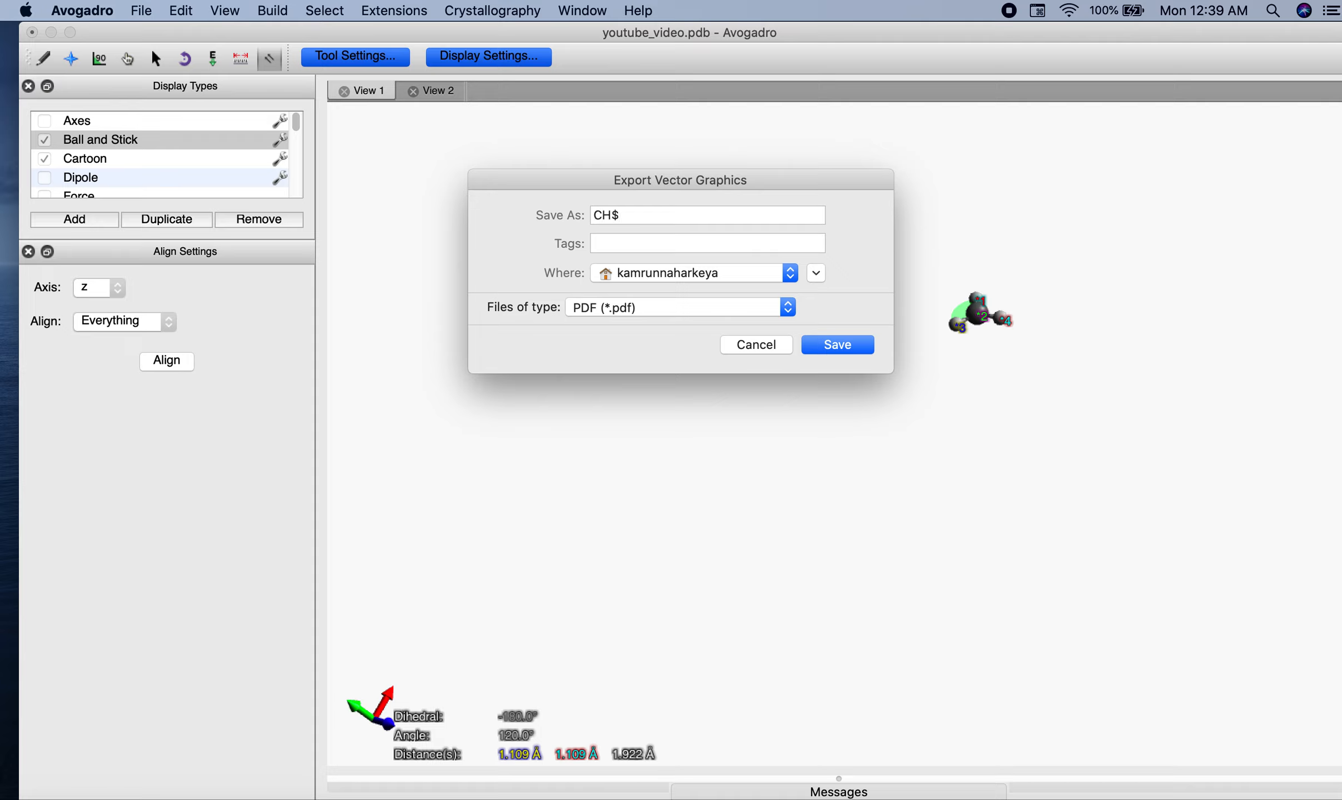
{"action": "key", "text": "BackSpace"}
{"action": "type", "text": "4"}
{"action": "key", "text": "Return"}
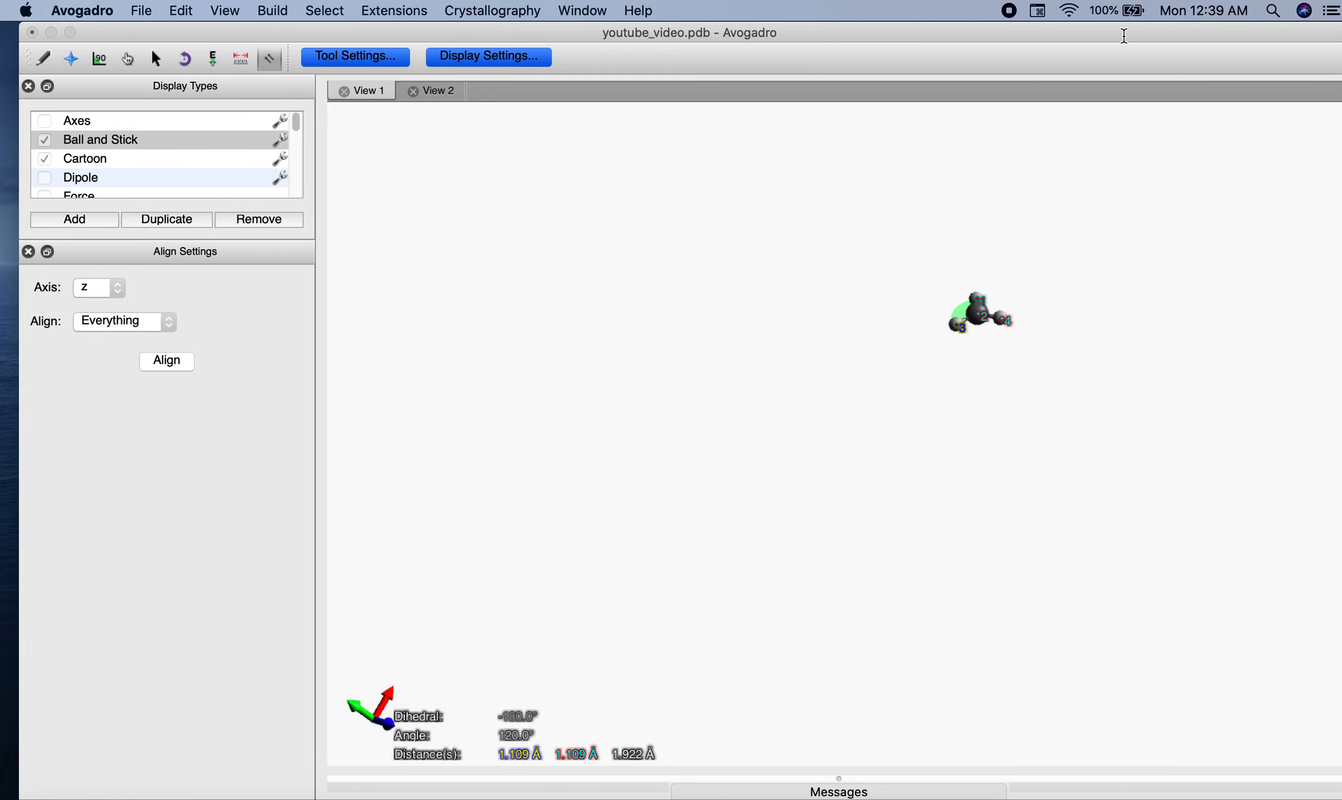
Switch to Finder and open the exported CH4.pdf from the home folder to view it.
{"action": "left_click_drag", "start_coordinate": [1125, 35], "coordinate": [1019, 44]}
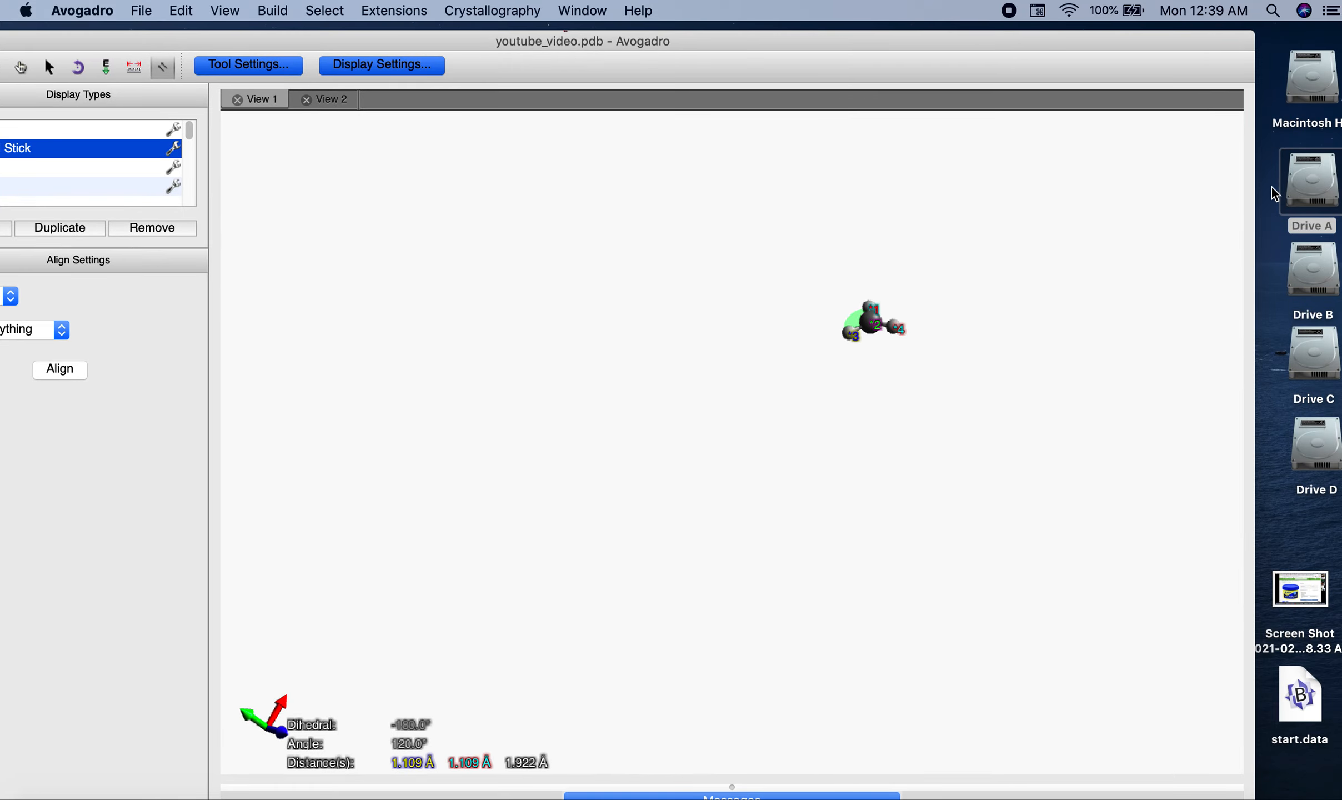
{"action": "double_click", "coordinate": [1305, 192]}
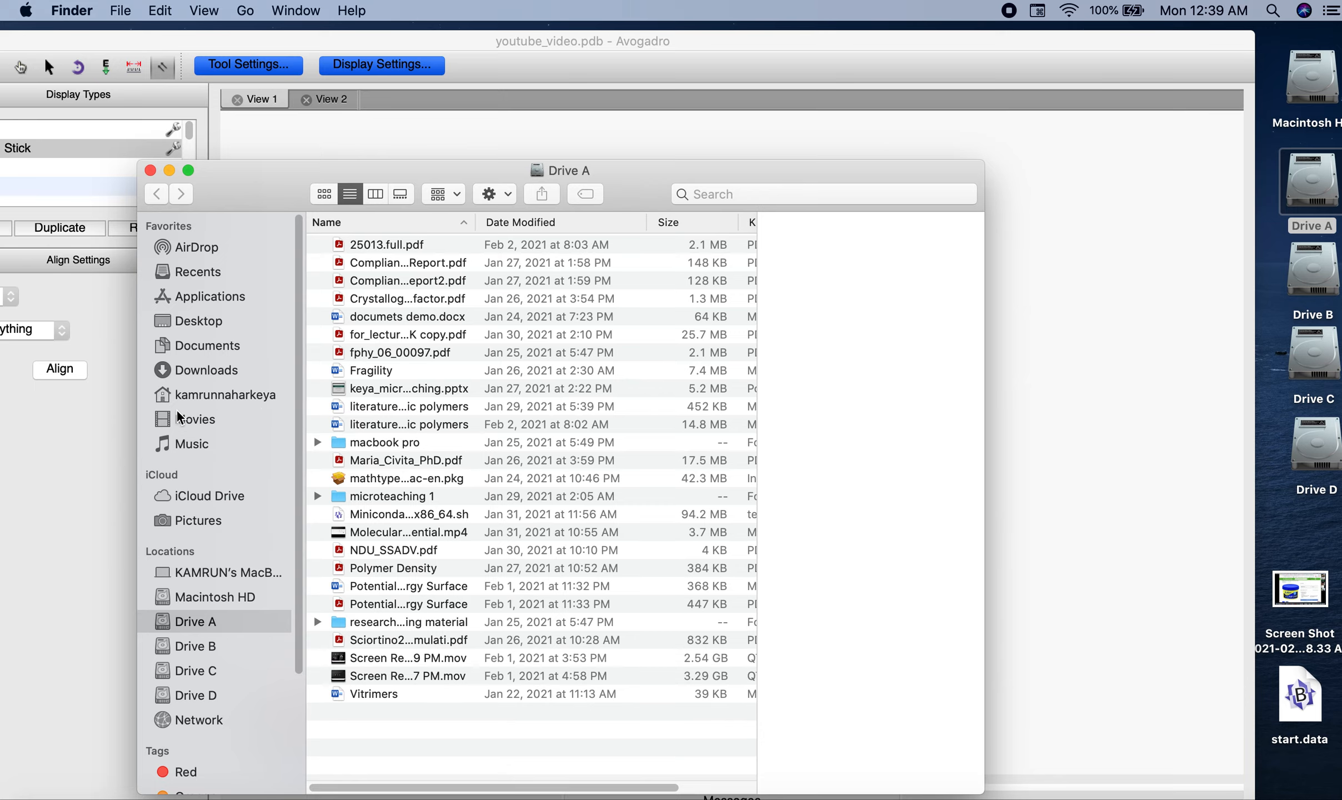
{"action": "left_click", "coordinate": [222, 394]}
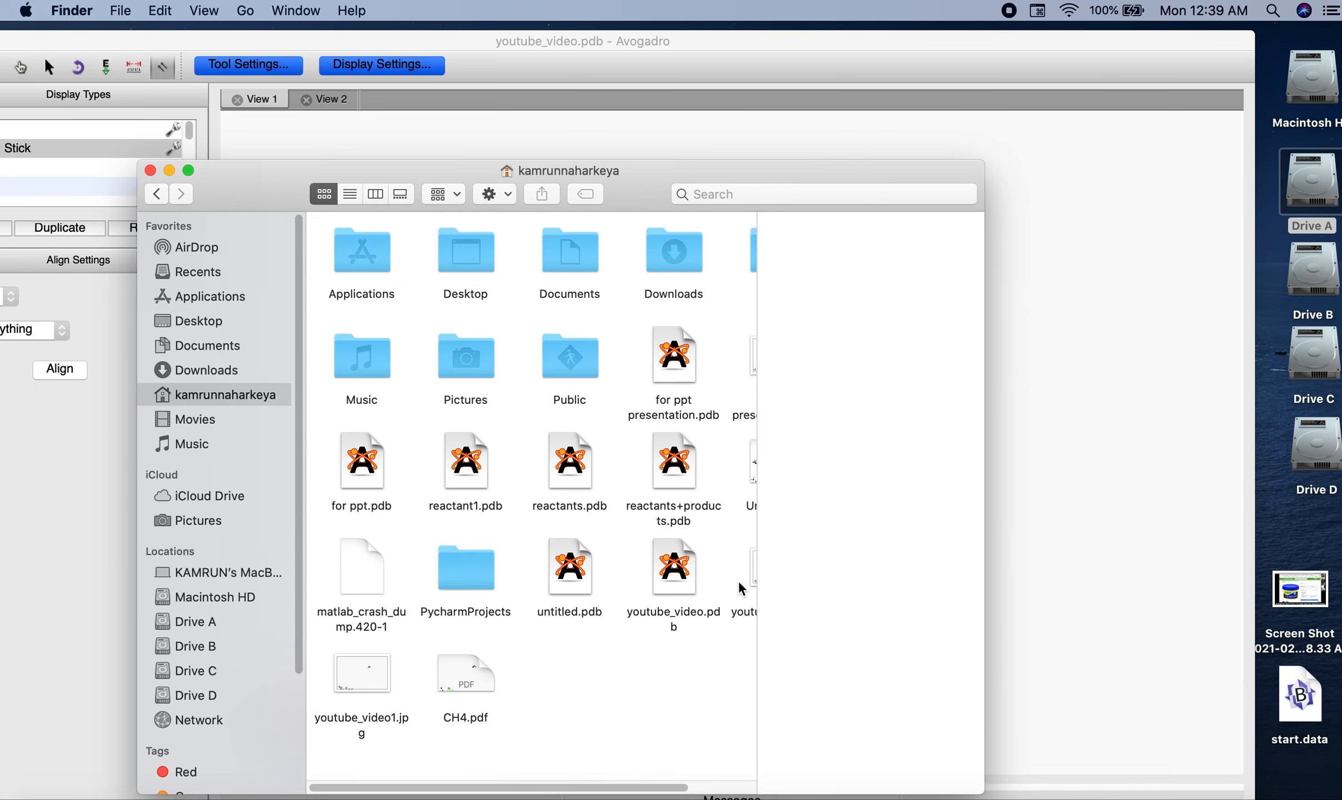
{"action": "double_click", "coordinate": [464, 675]}
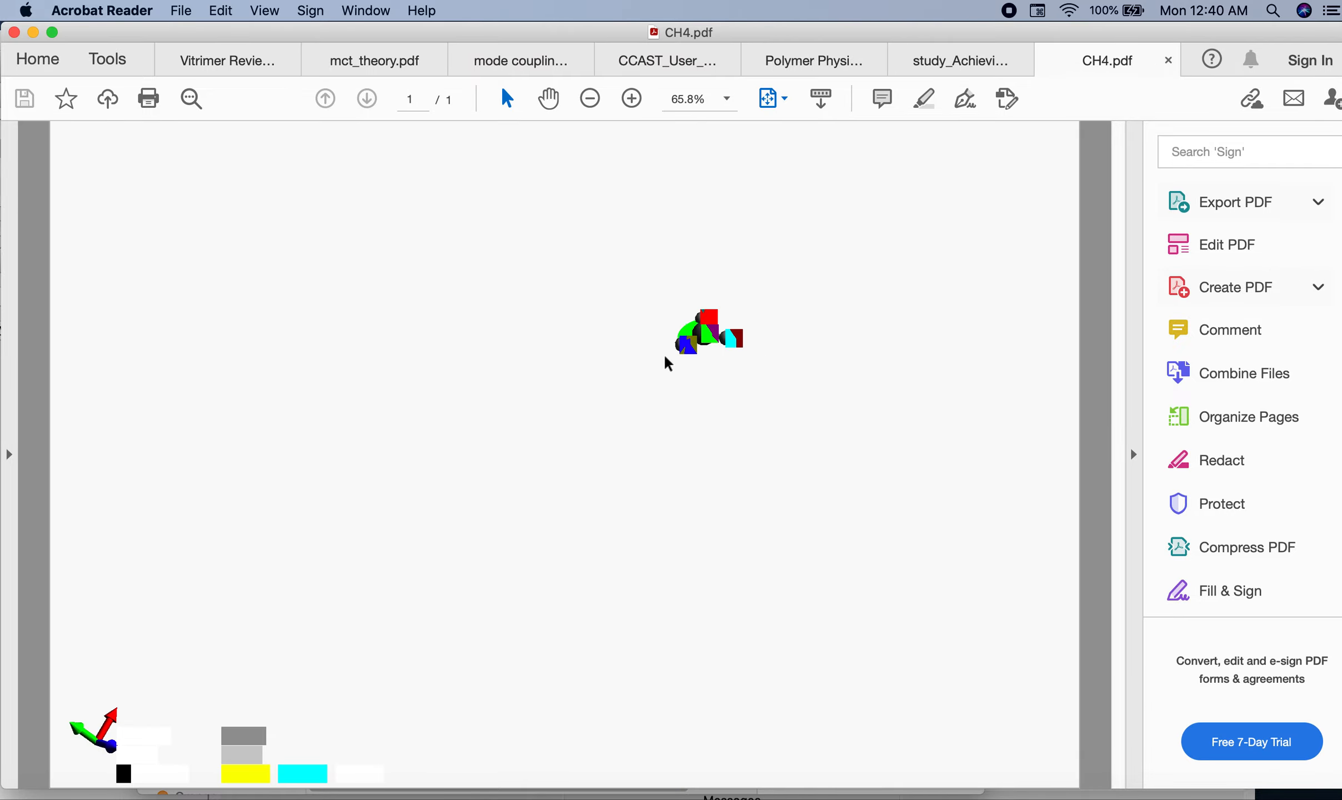
Minimize the CH4.pdf window, close the Finder home folder window, and bring the Avogadro window back fully into view.
{"action": "left_click", "coordinate": [34, 33]}
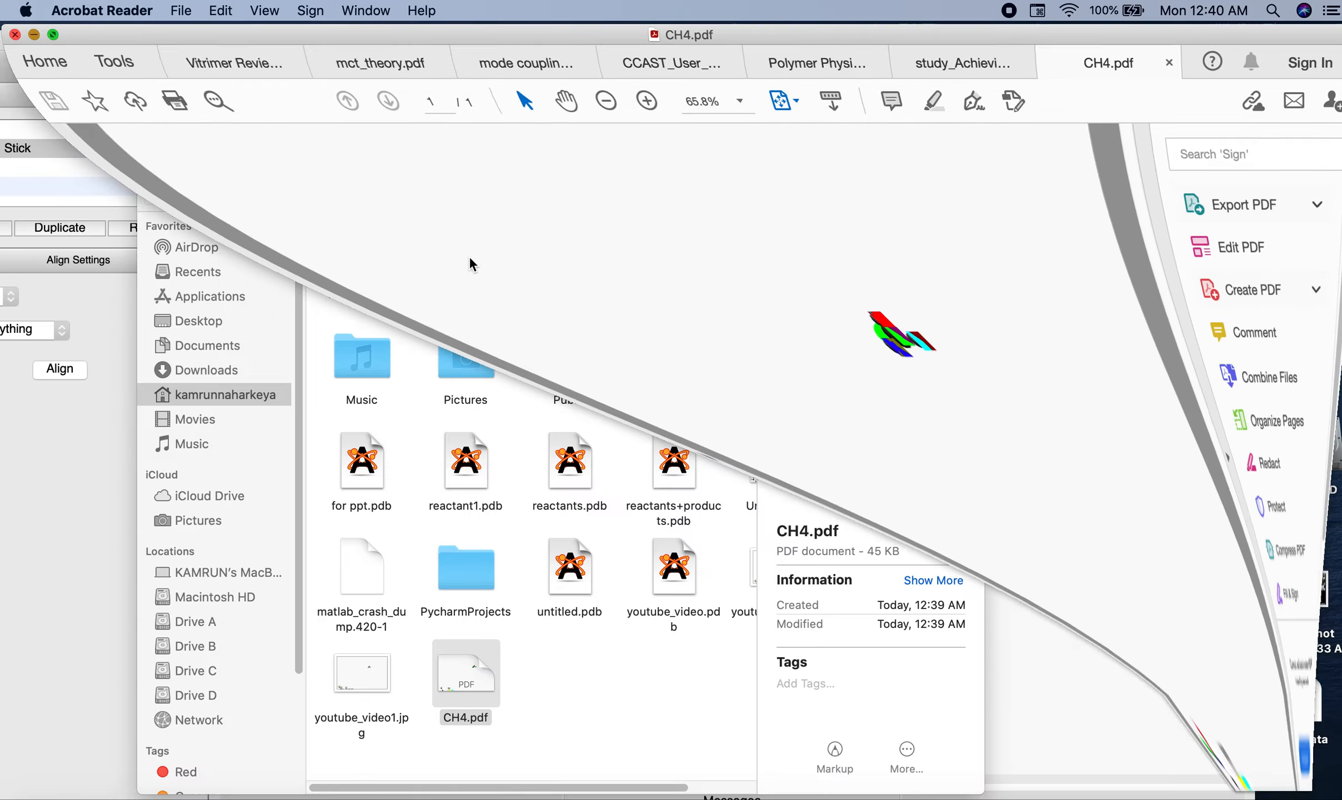
{"action": "left_click_drag", "start_coordinate": [481, 170], "coordinate": [648, 116]}
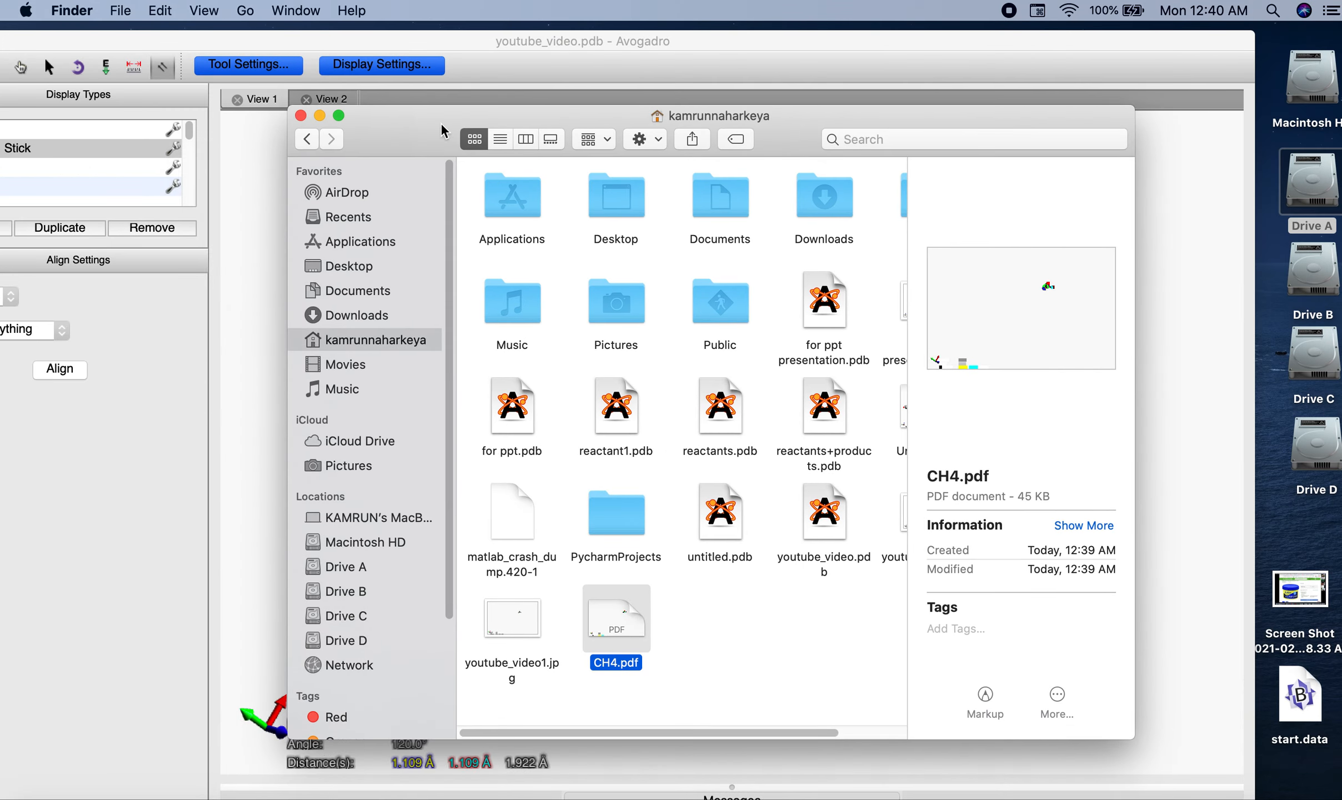
{"action": "left_click", "coordinate": [306, 121]}
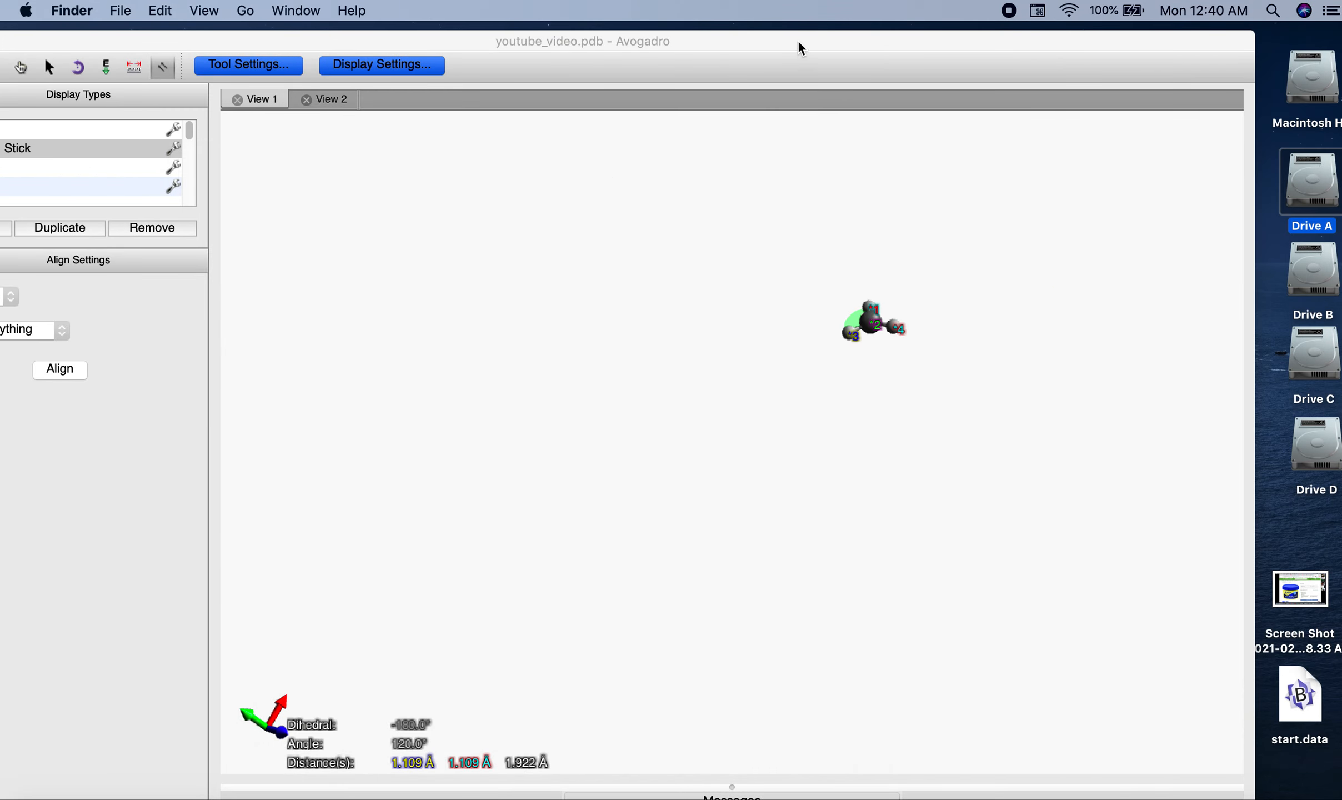
{"action": "left_click_drag", "start_coordinate": [799, 43], "coordinate": [912, 44]}
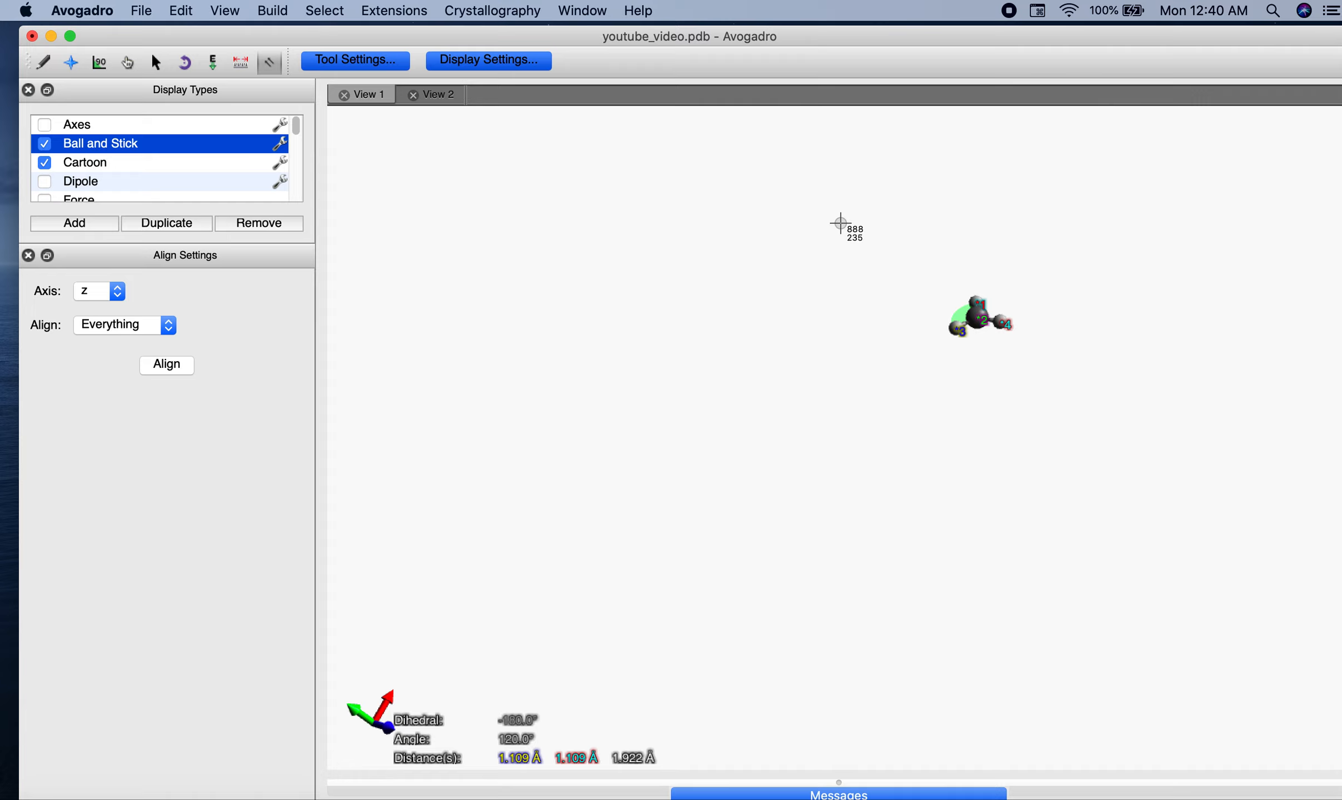
Capture a screenshot of only the area around the molecule, open its preview, and delete the capture.
{"action": "left_click_drag", "start_coordinate": [841, 222], "coordinate": [1123, 428]}
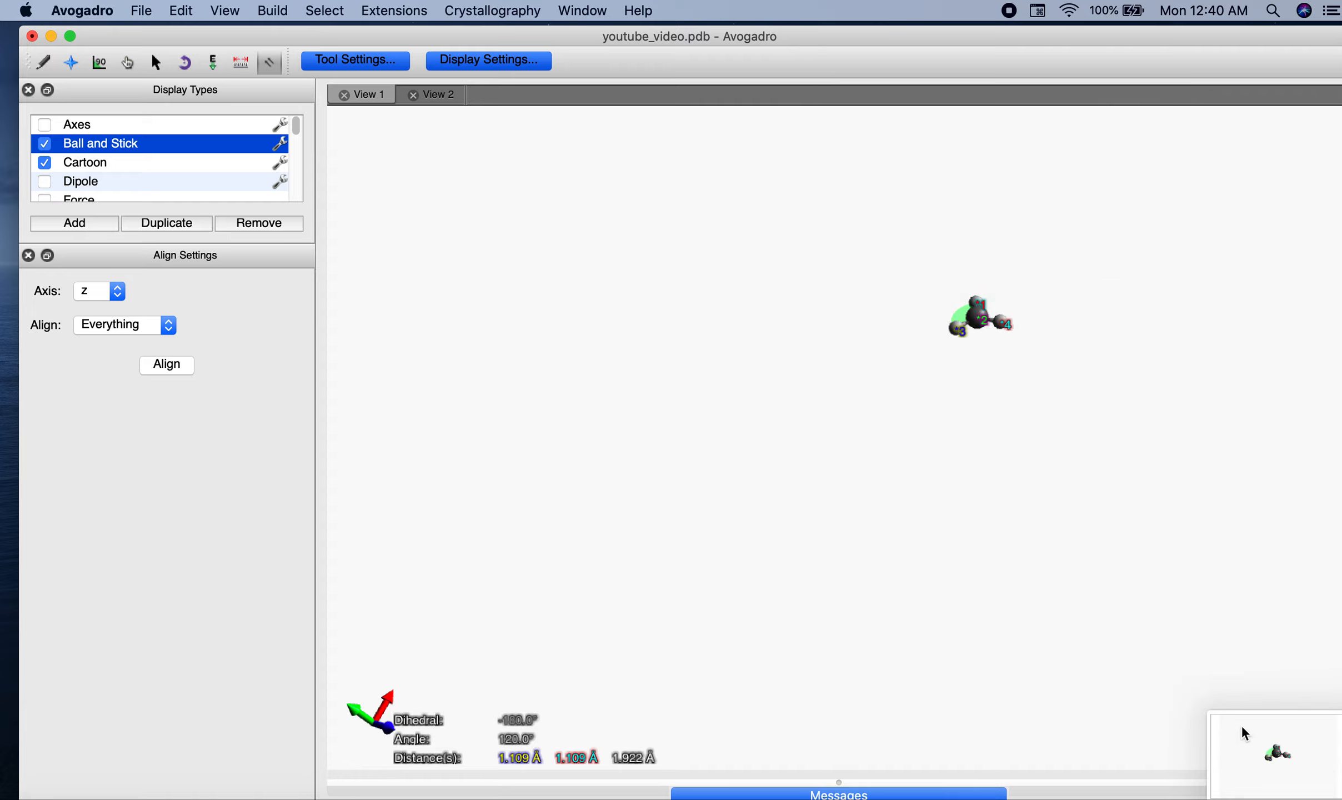
{"action": "left_click", "coordinate": [1264, 750]}
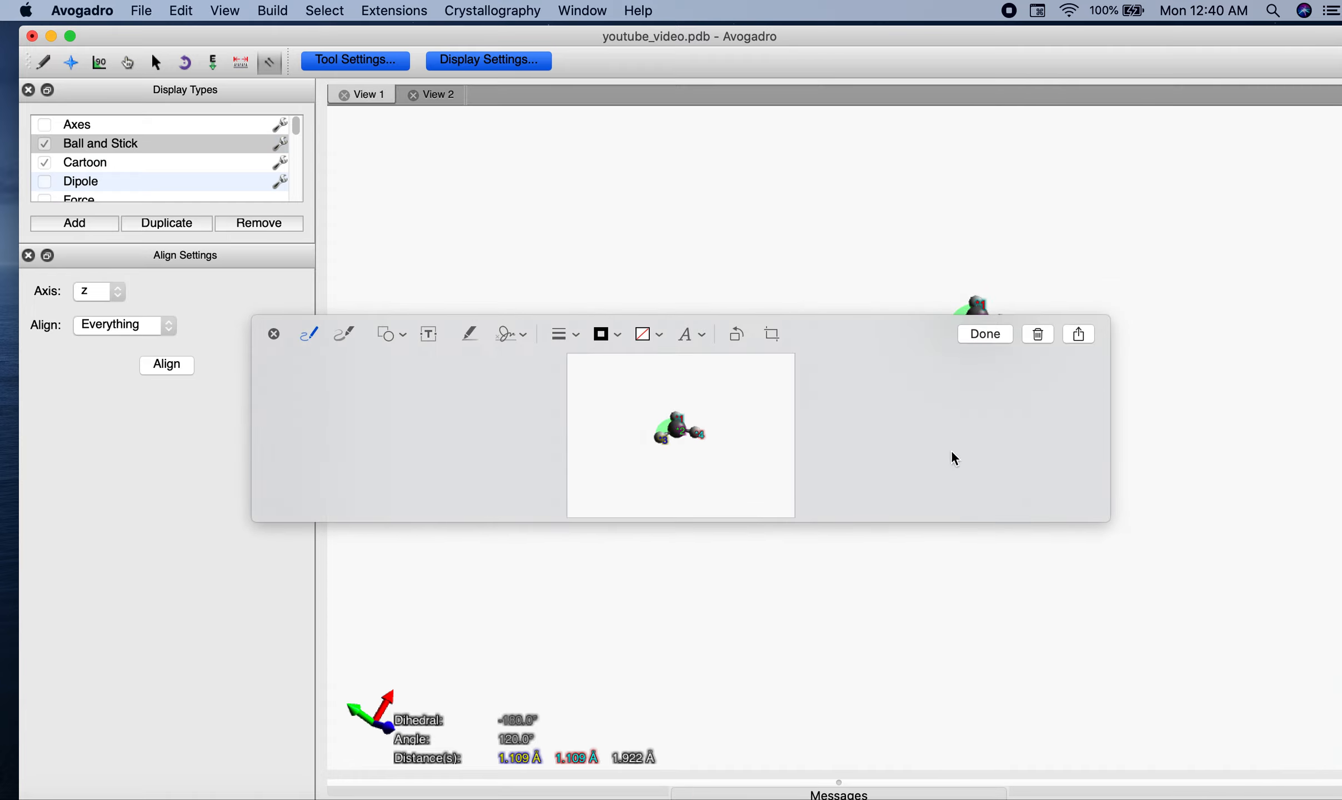
{"action": "left_click", "coordinate": [1036, 333]}
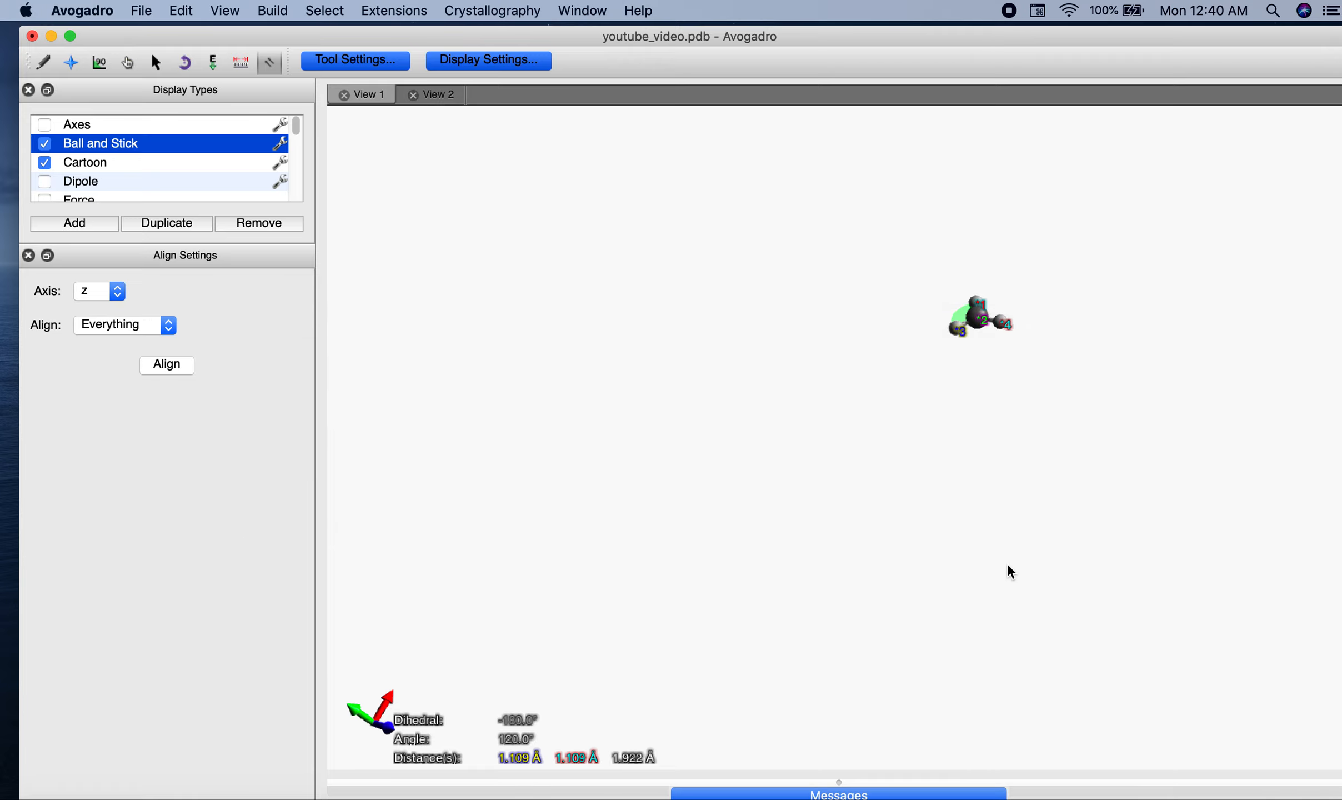
Capture a screenshot of the entire screen, open its preview, and delete the capture.
{"action": "key", "text": "super+shift+3"}
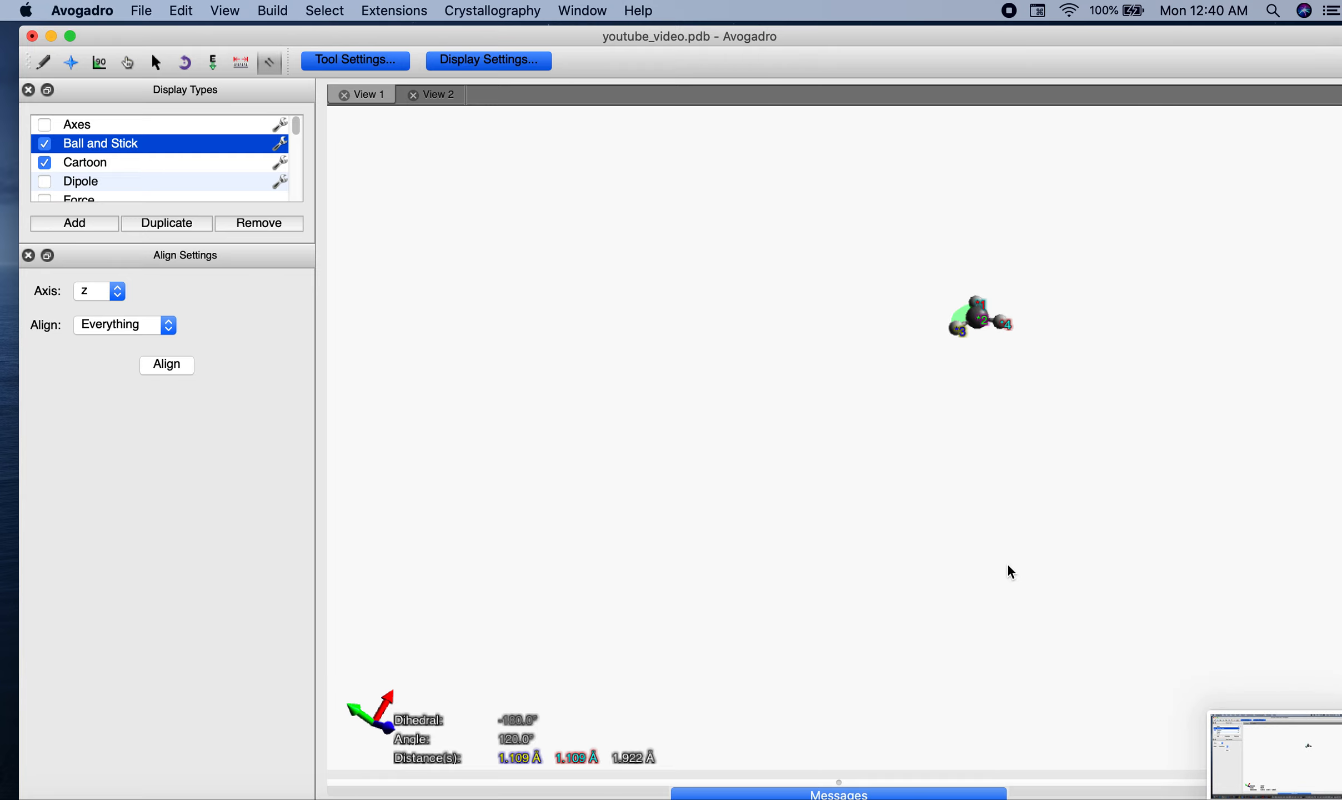
{"action": "left_click", "coordinate": [1230, 725]}
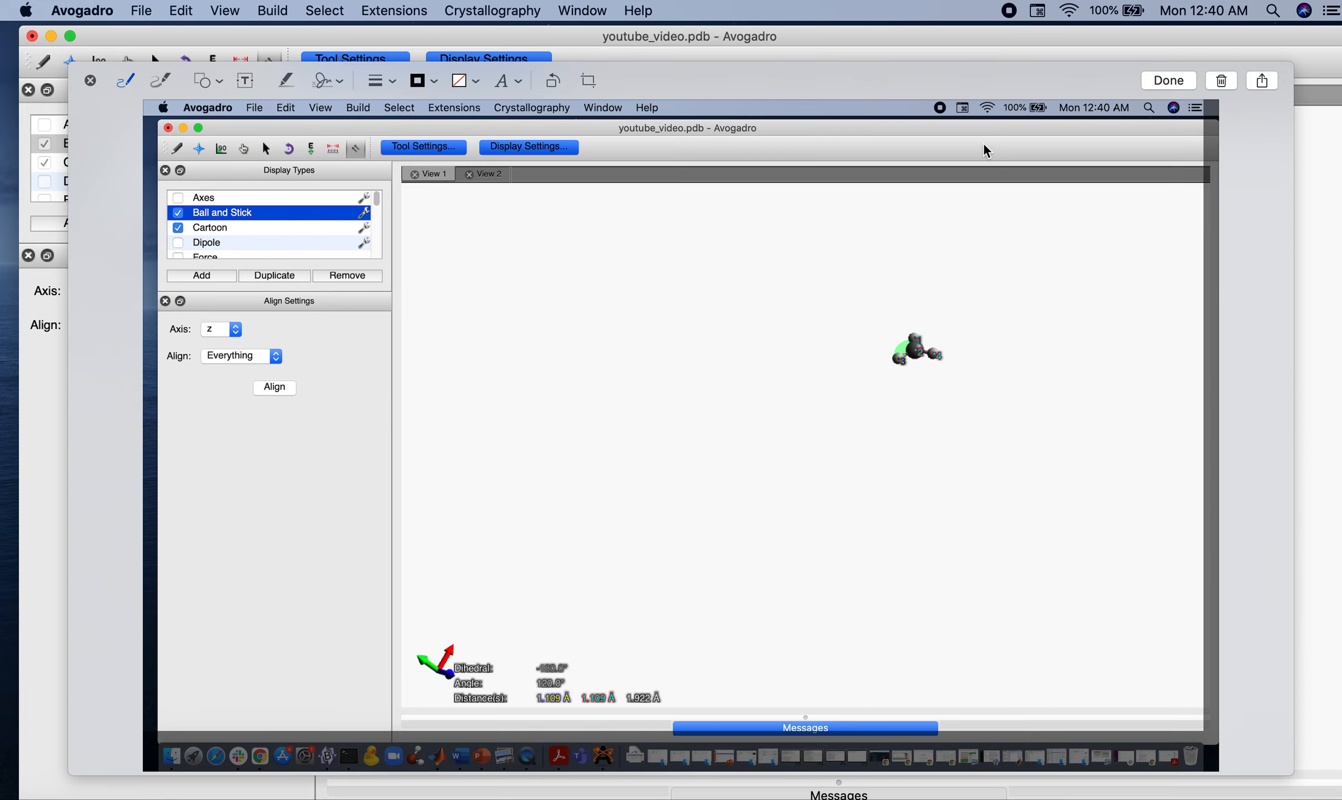
{"action": "left_click", "coordinate": [1222, 82]}
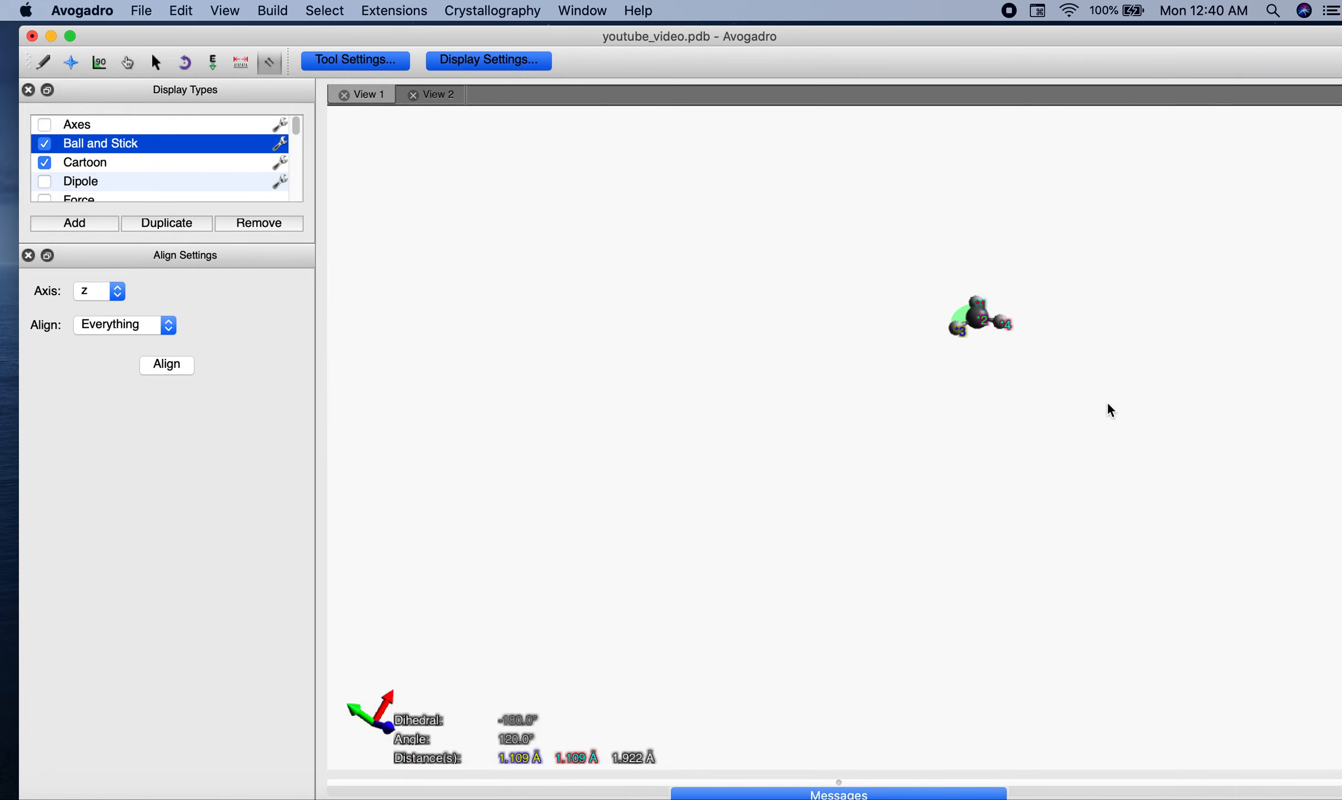